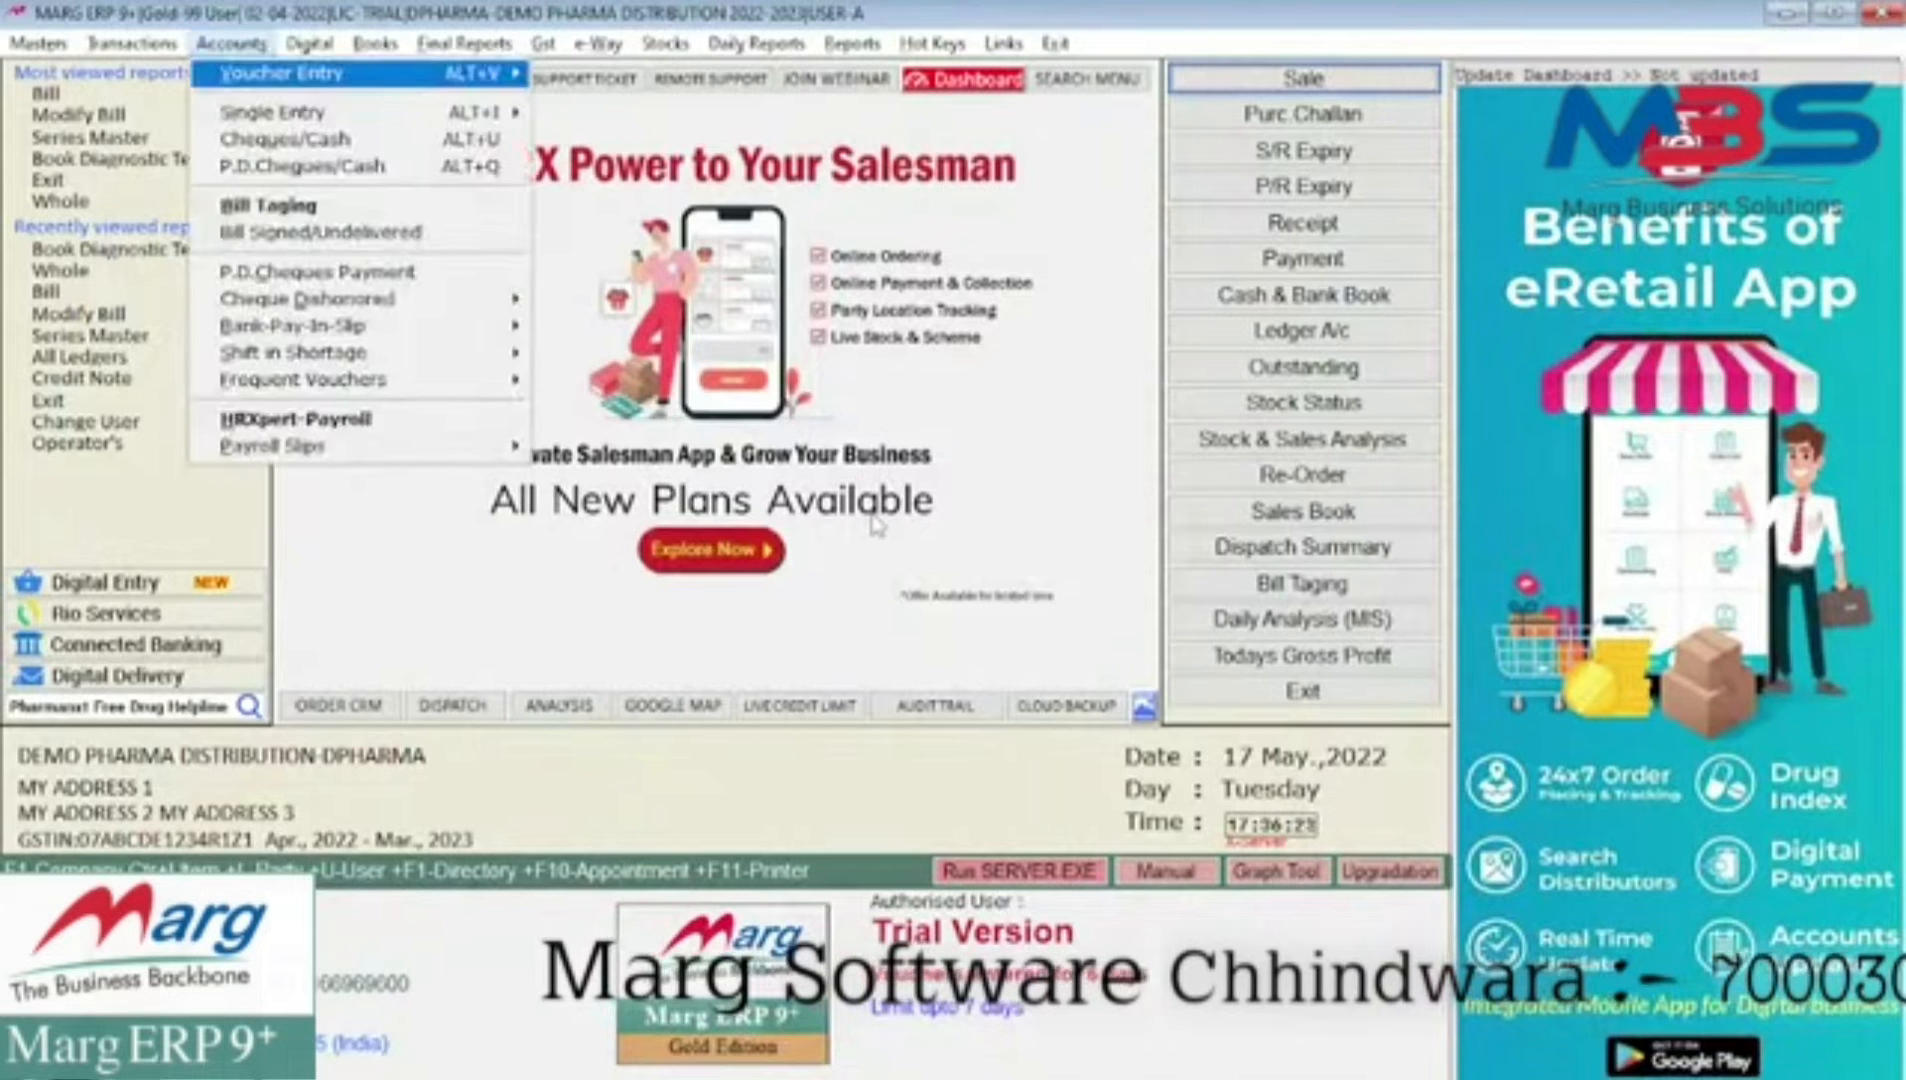
- Start a new receipt voucher dated 17-05-2022 and bring up the party ledgers
{"action": "key", "text": "Return"}
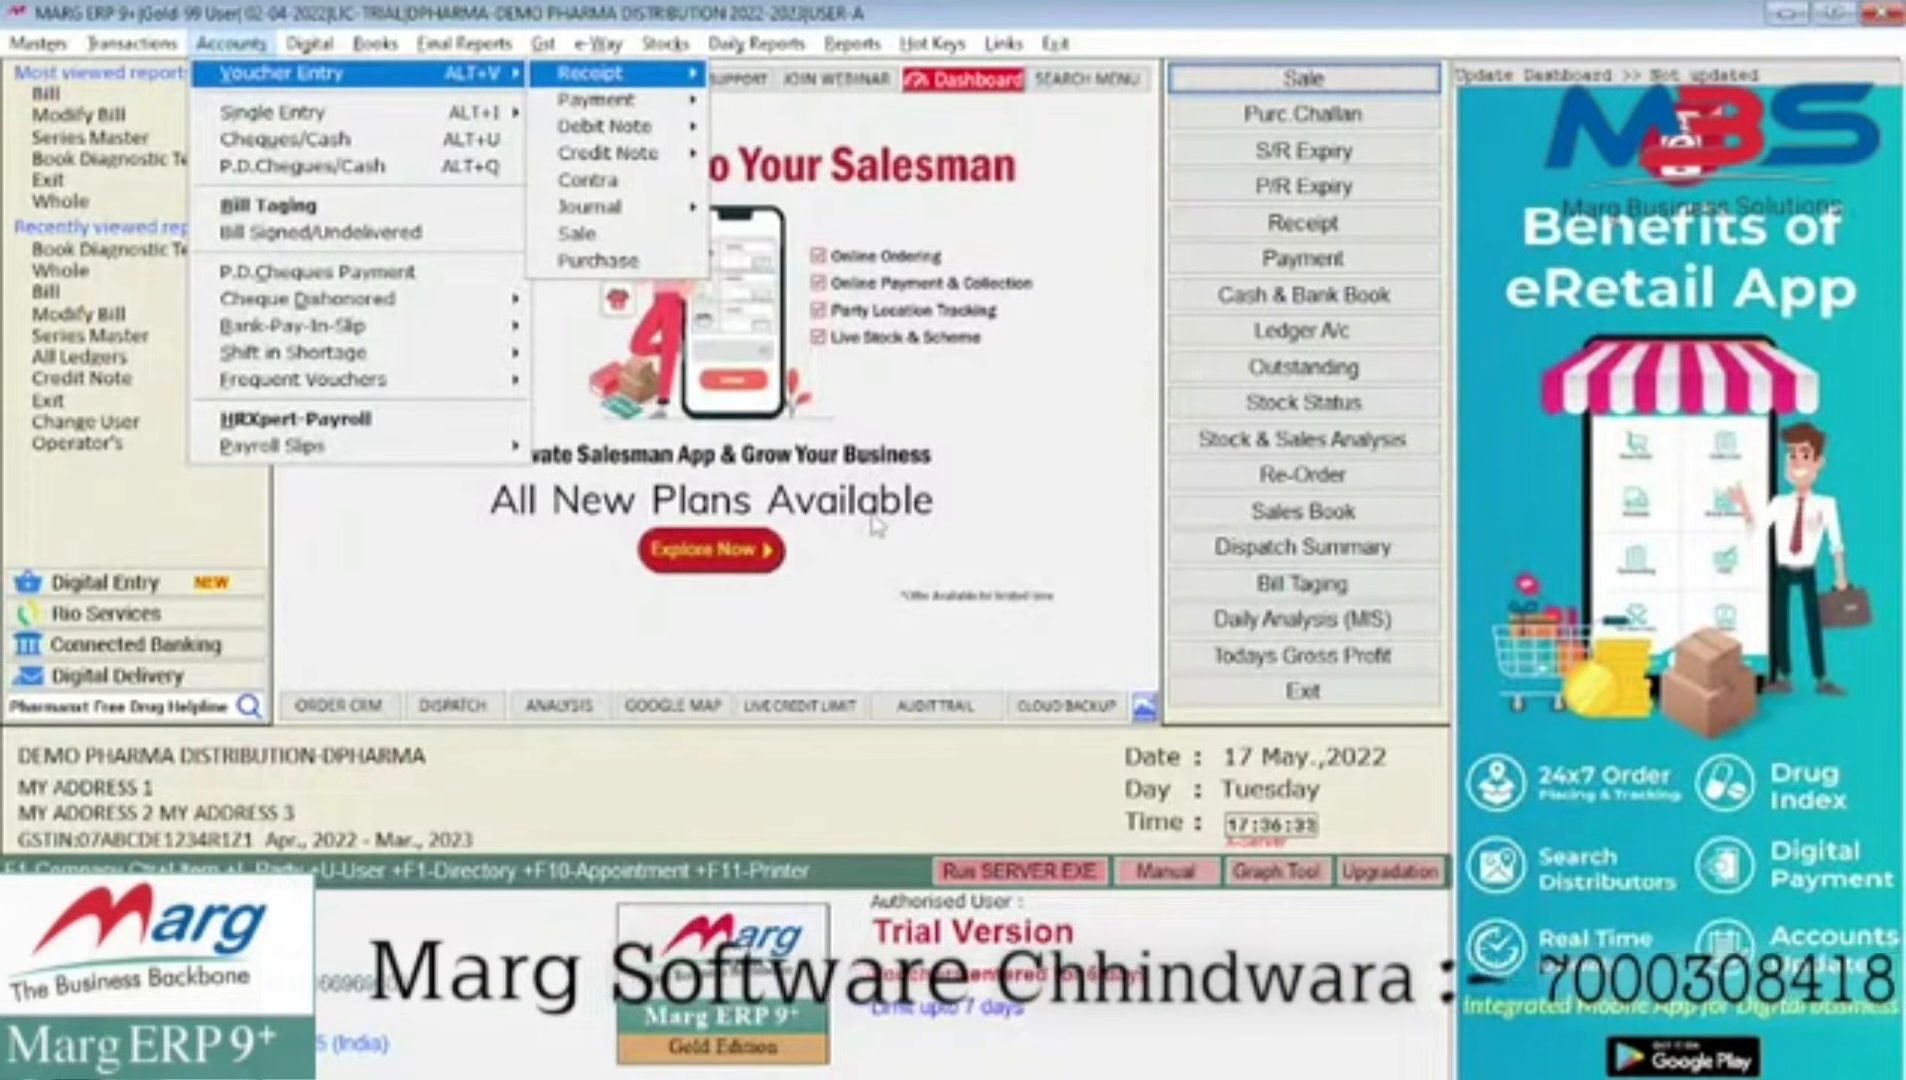
{"action": "key", "text": "Right"}
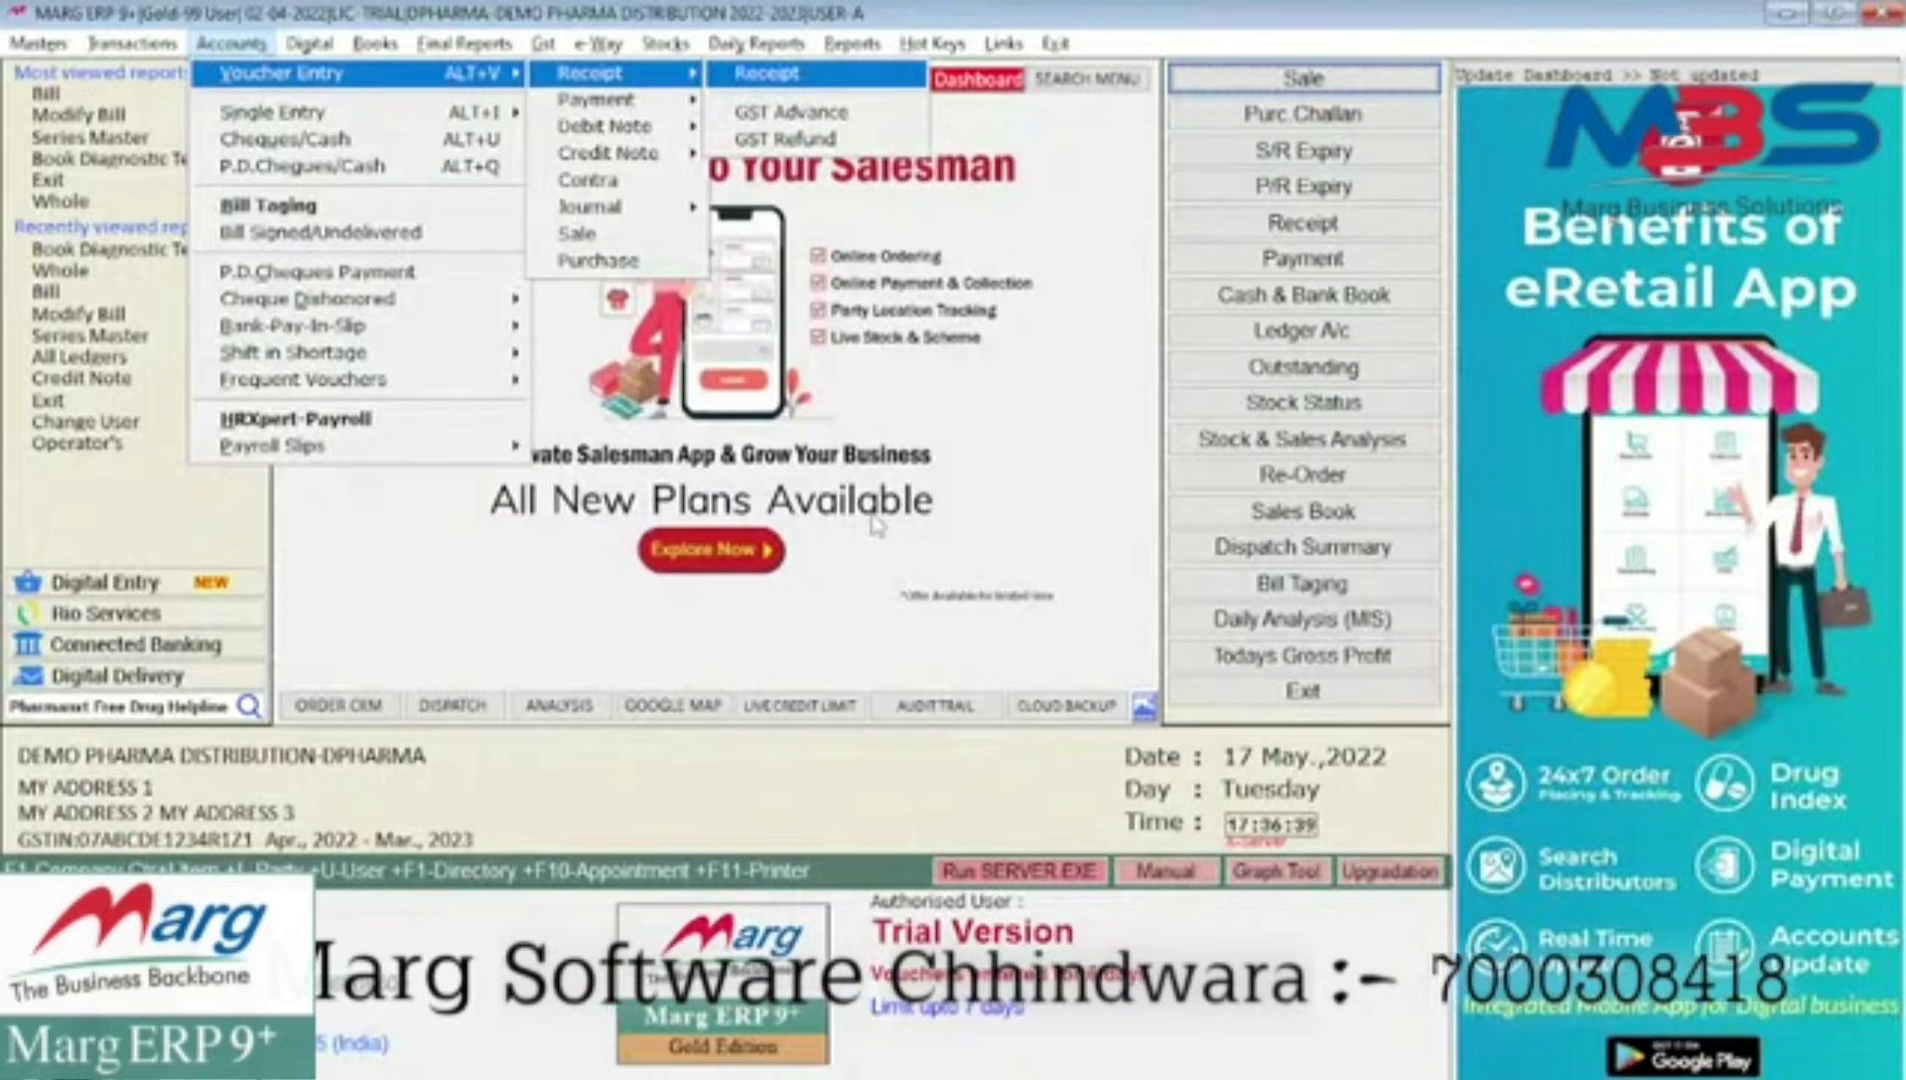
{"action": "key", "text": "Return"}
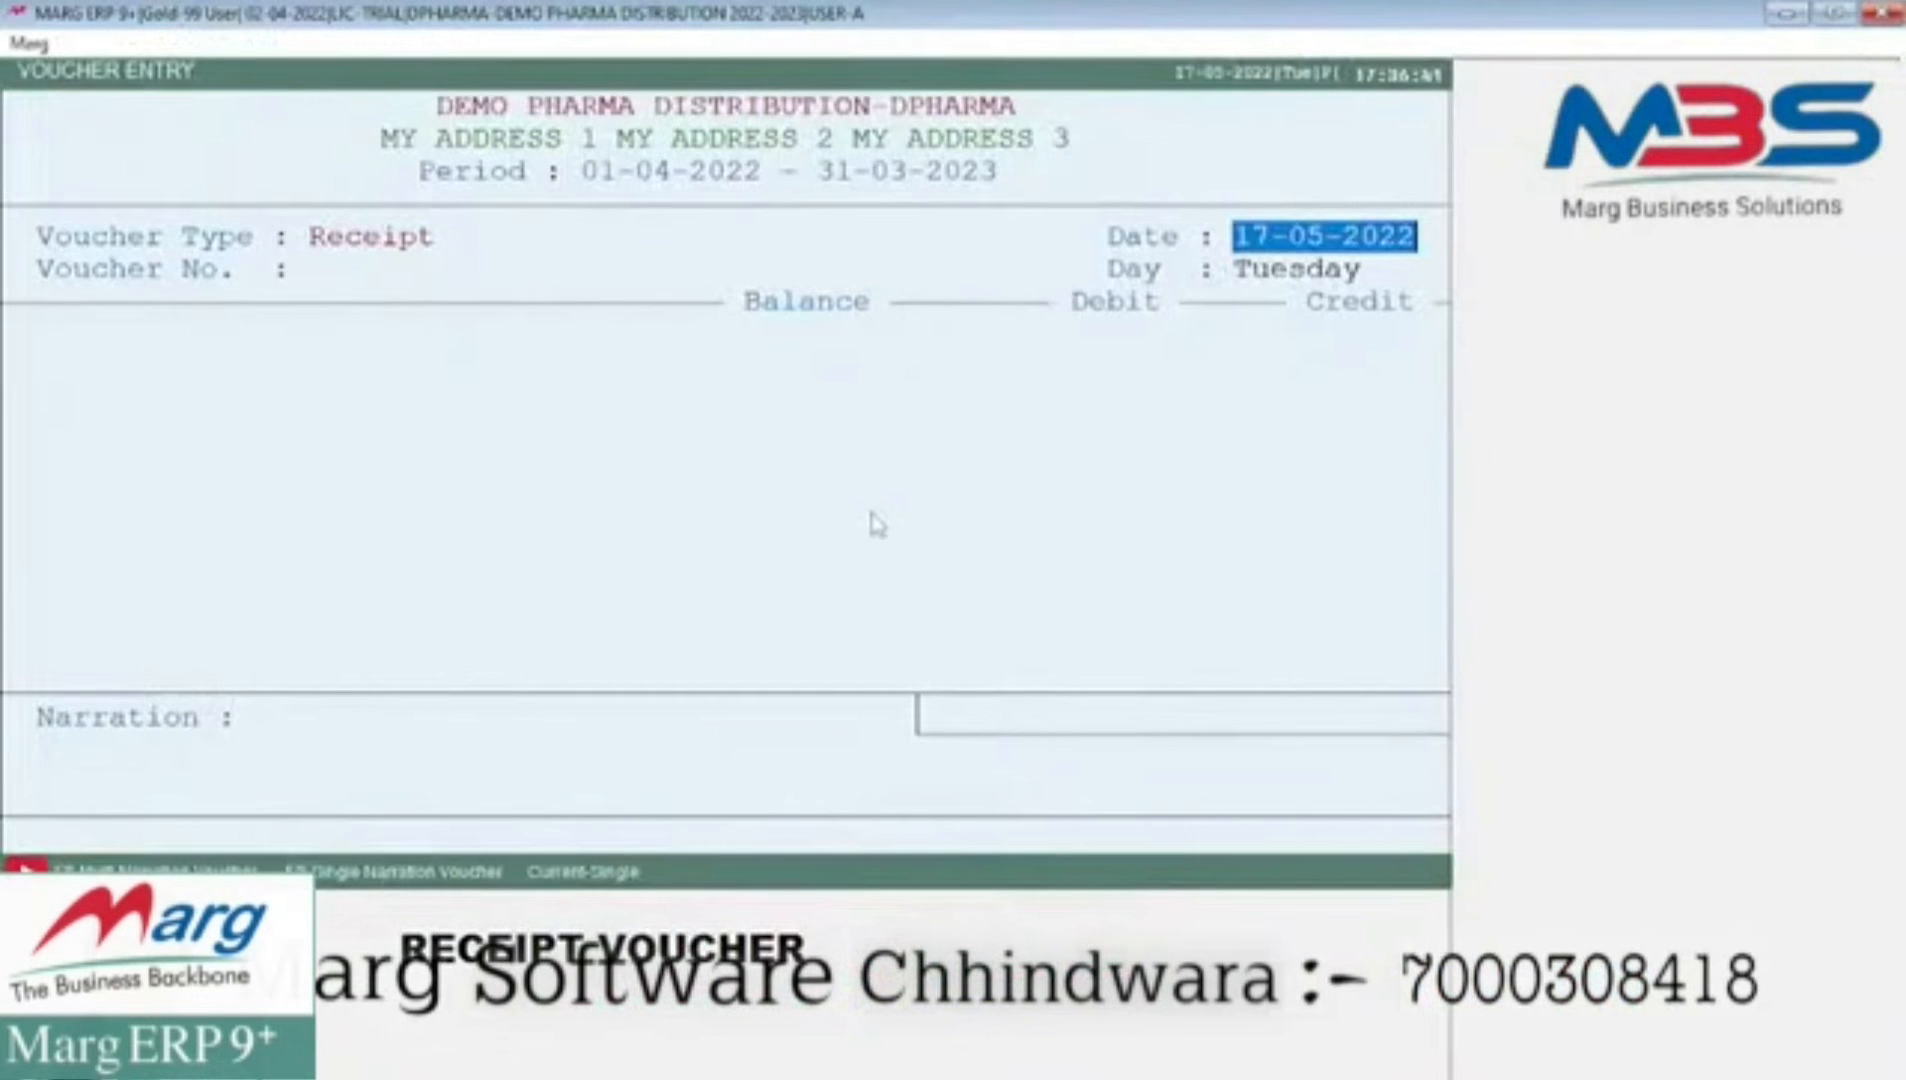
{"action": "key", "text": "Return"}
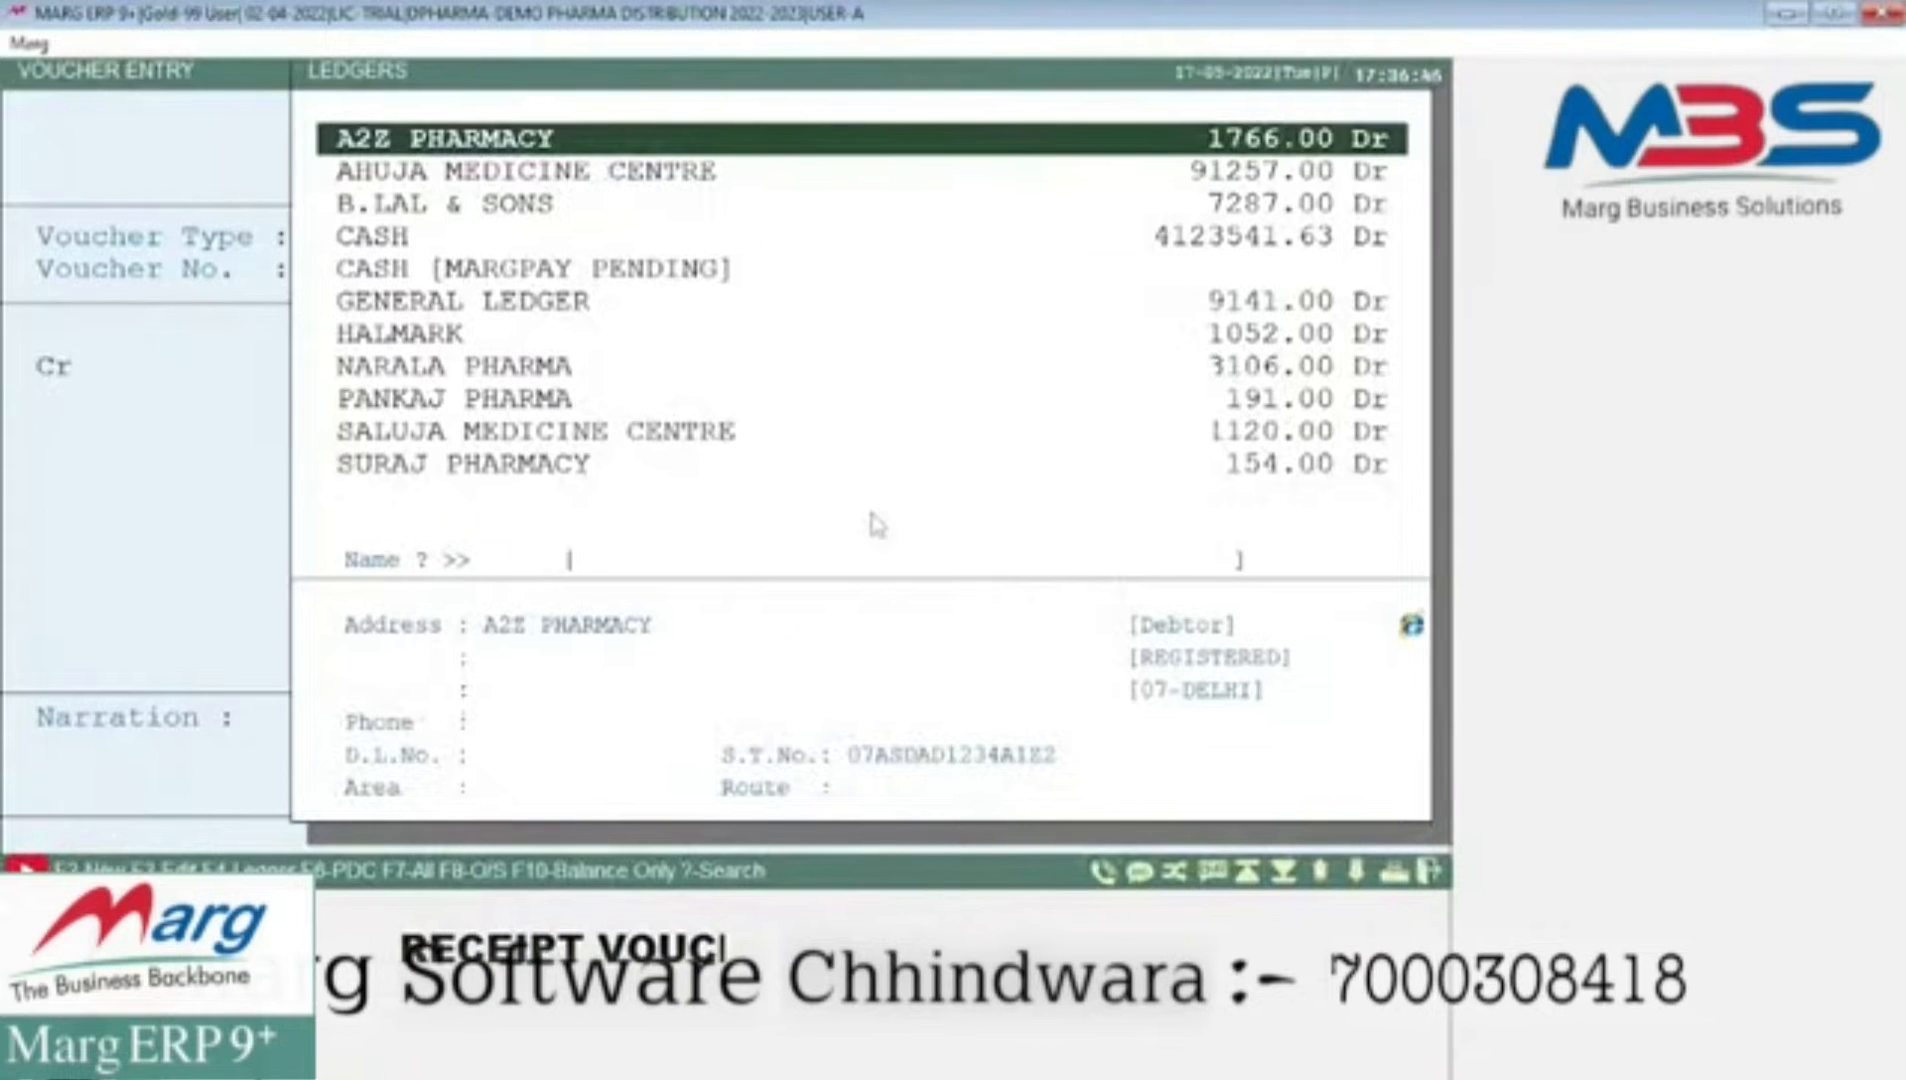
- Look through the party ledgers available for the receipt voucher
{"action": "key", "text": "Down"}
{"action": "key", "text": "Down"}
{"action": "key", "text": "Down"}
{"action": "key", "text": "Down"}
{"action": "key", "text": "Down"}
{"action": "key", "text": "Down"}
{"action": "key", "text": "Down"}
{"action": "key", "text": "Down"}
{"action": "key", "text": "Down"}
{"action": "key", "text": "Down"}
{"action": "key", "text": "Up"}
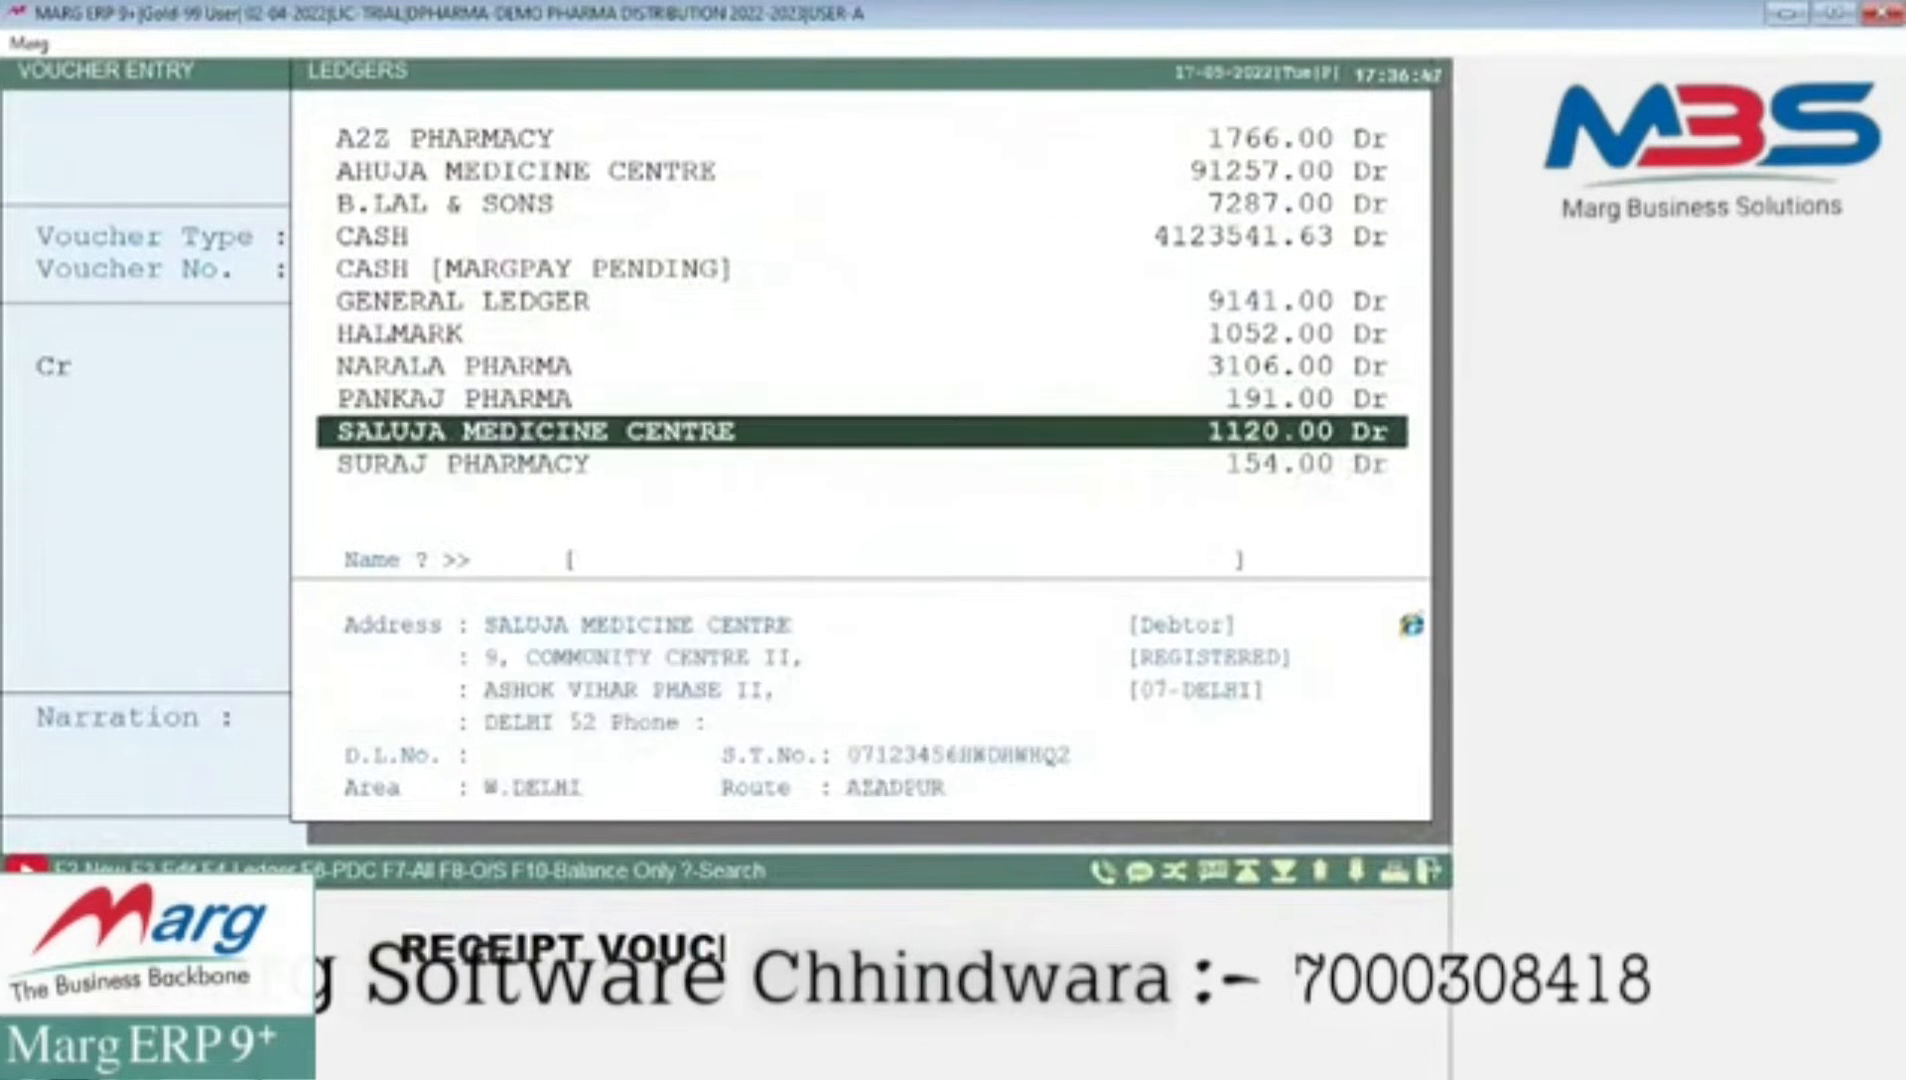
{"action": "key", "text": "Up"}
{"action": "key", "text": "Up"}
{"action": "key", "text": "Up"}
{"action": "key", "text": "Up"}
{"action": "key", "text": "Up"}
{"action": "key", "text": "Up"}
{"action": "key", "text": "Up"}
{"action": "key", "text": "Up"}
{"action": "key", "text": "Up"}
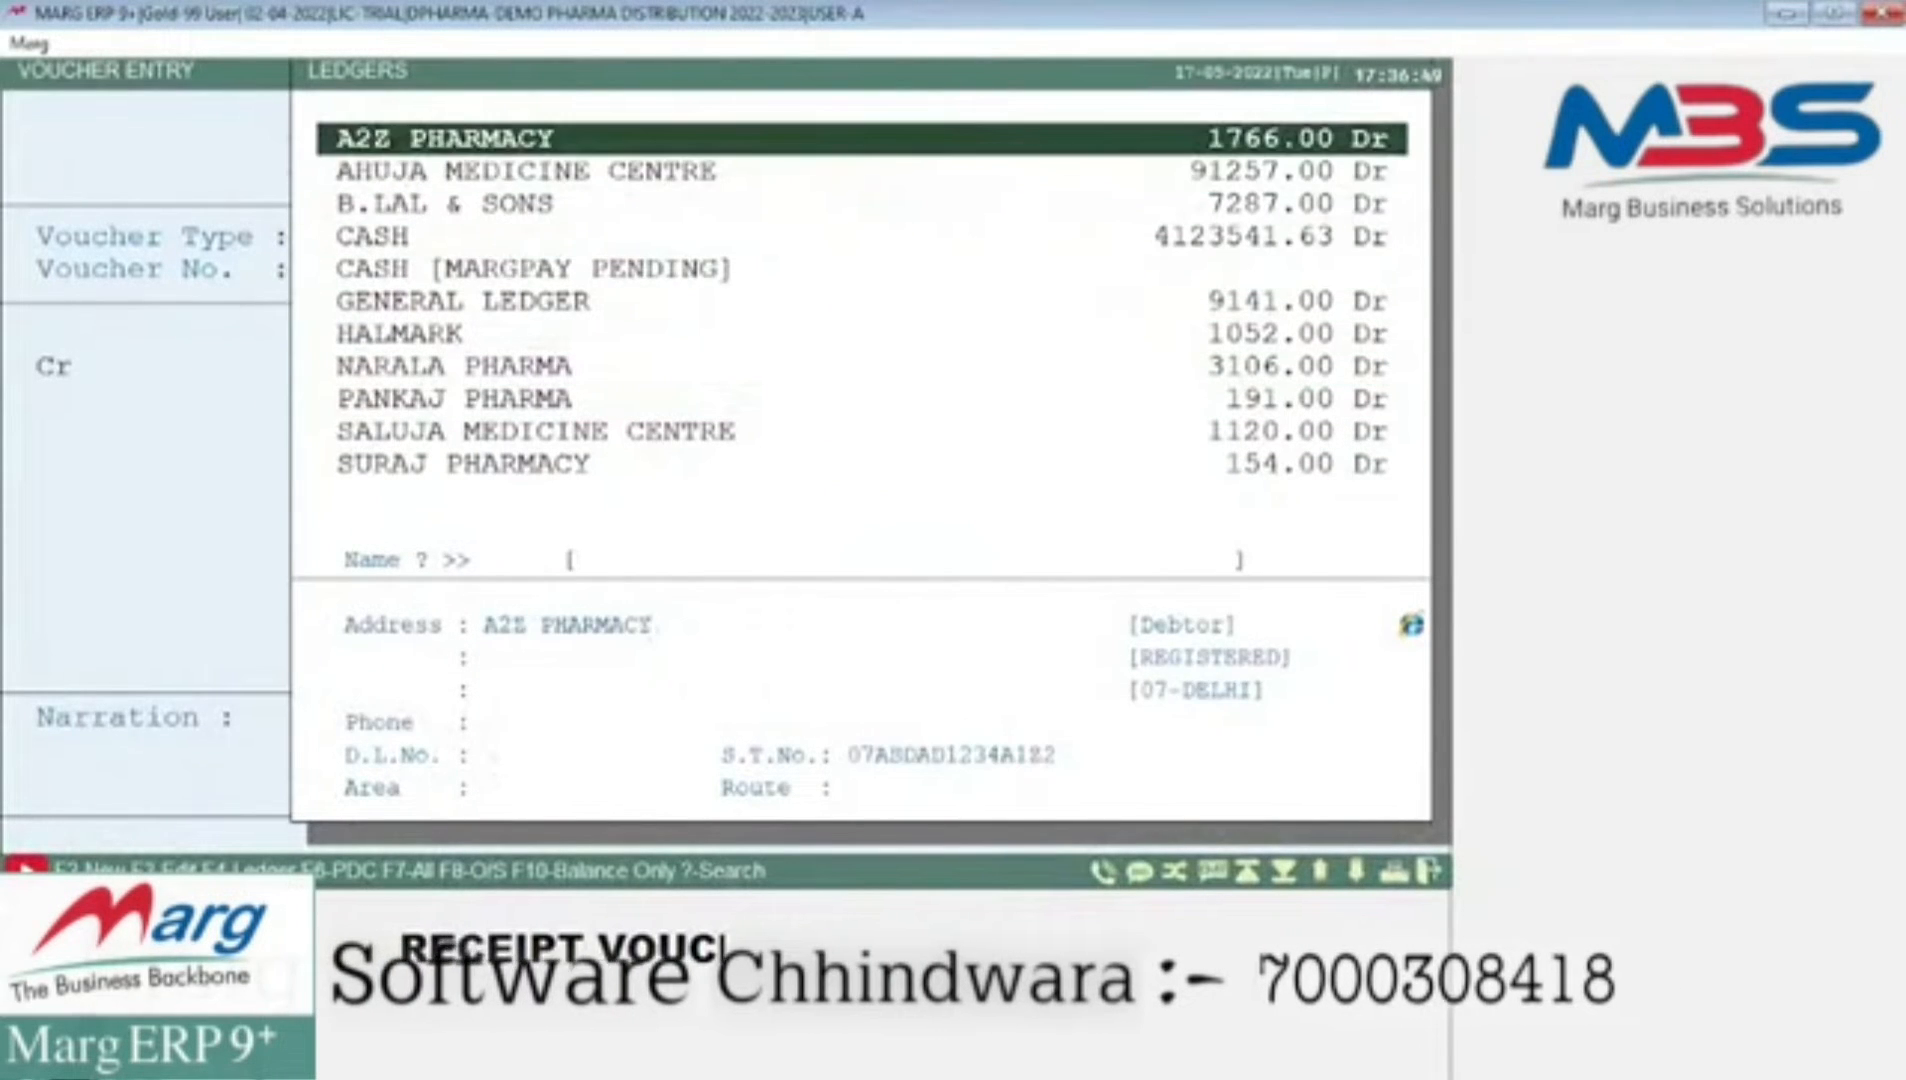
- Credit the A2Z PHARMACY ledger with 1766.00 in the receipt voucher
{"action": "key", "text": "Return"}
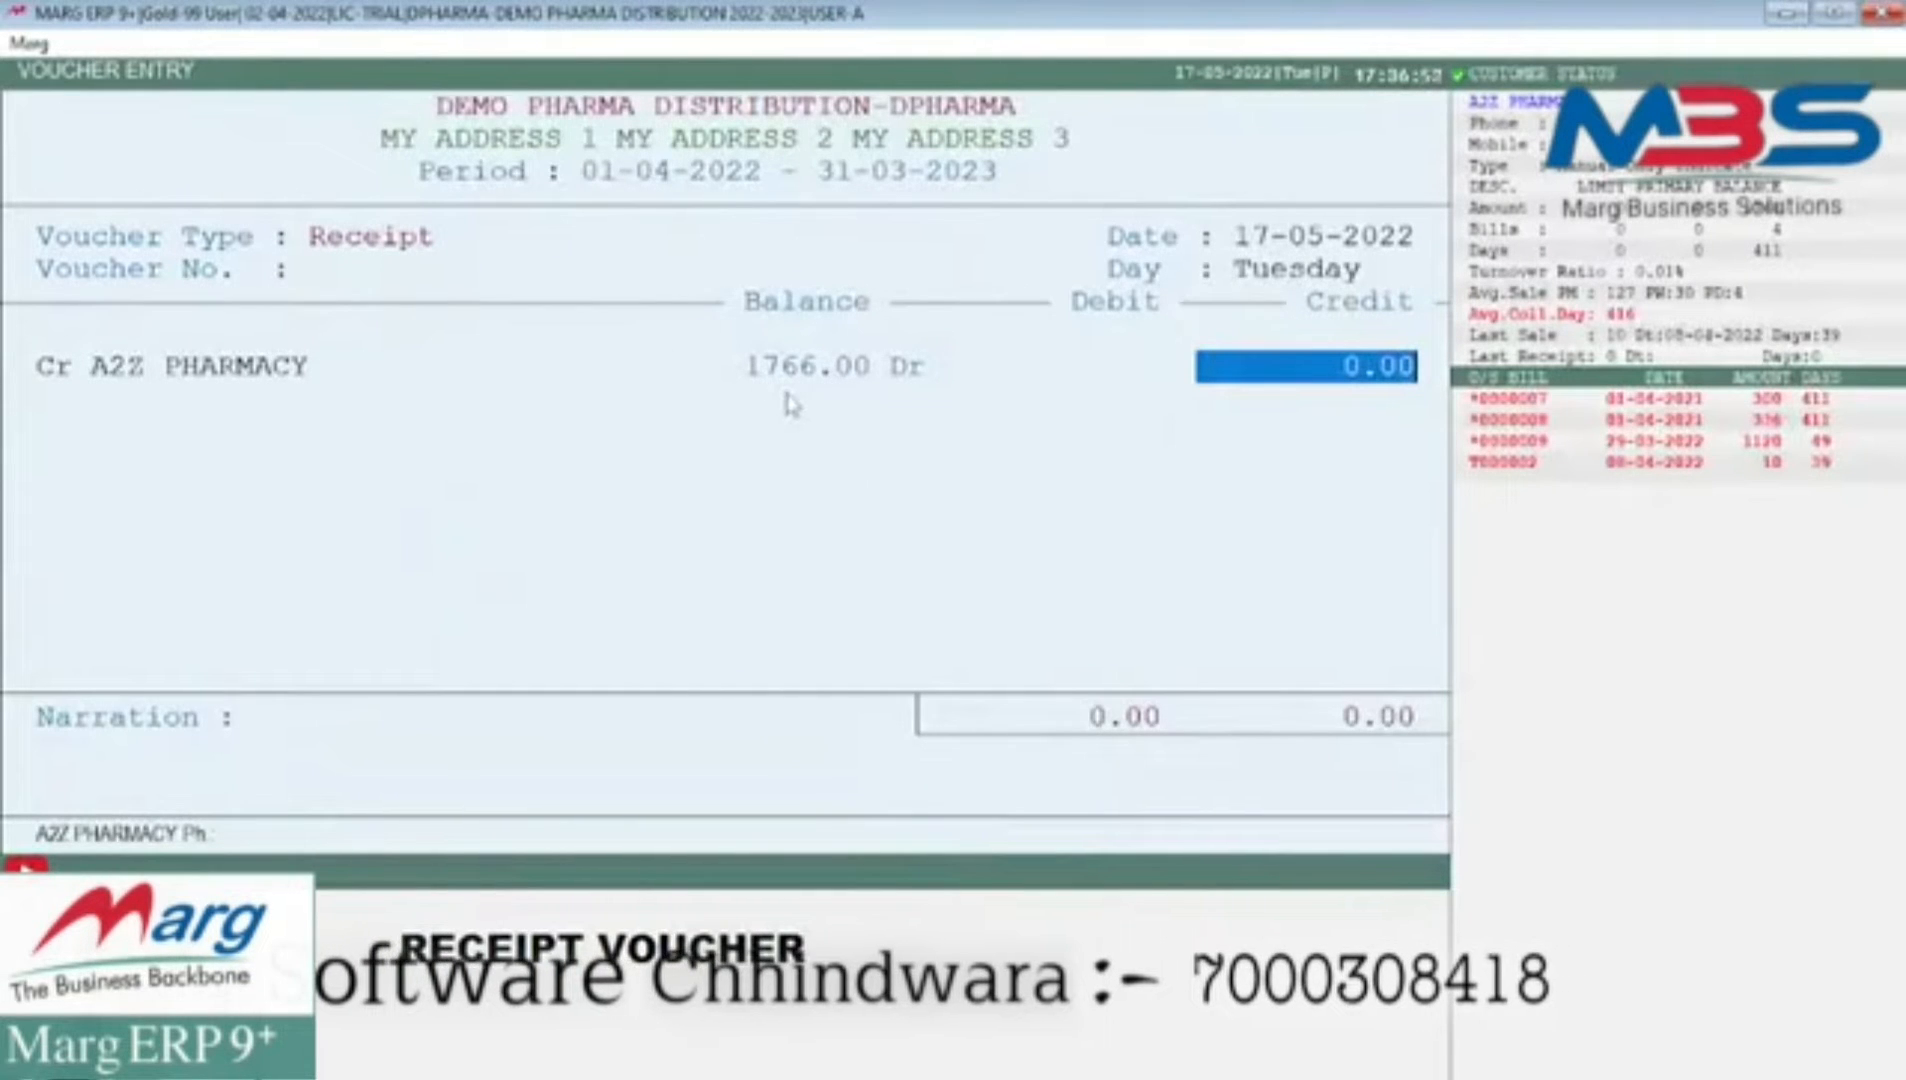
{"action": "type", "text": "17"}
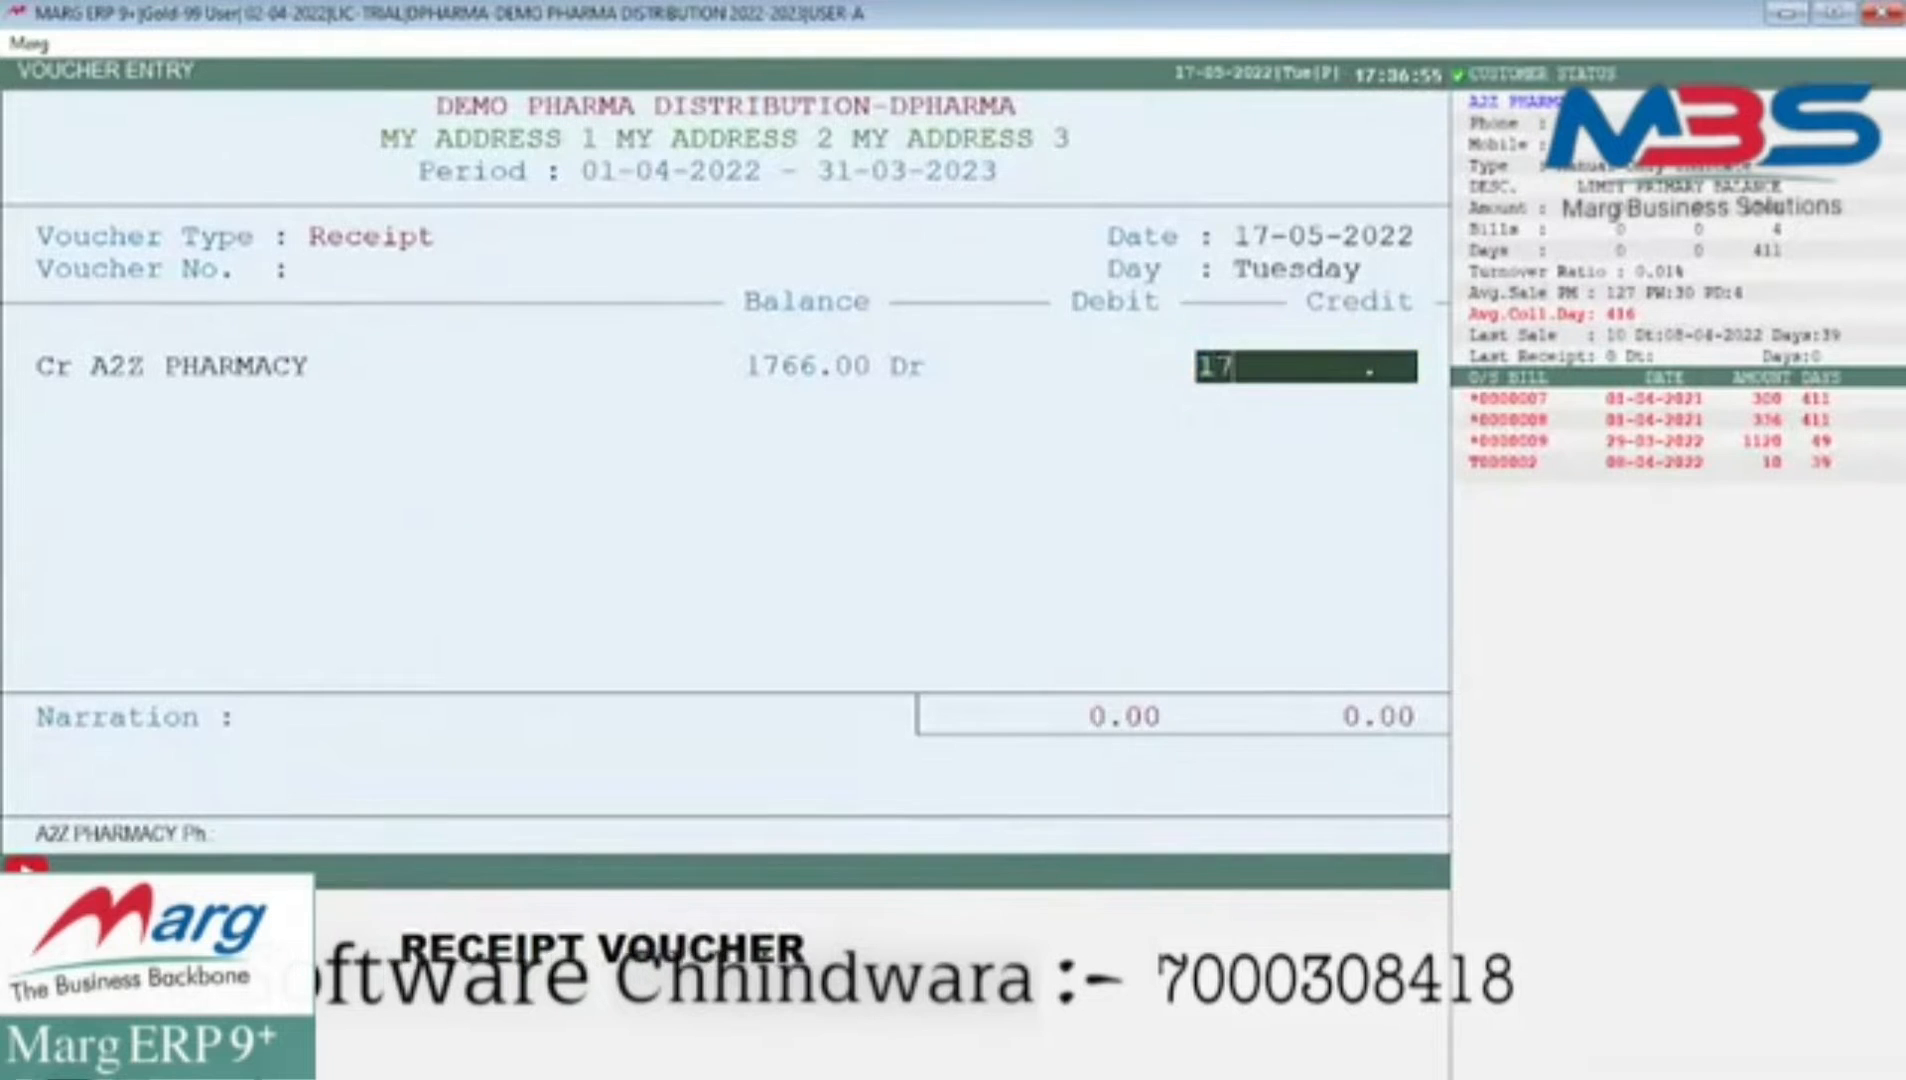
{"action": "type", "text": "66"}
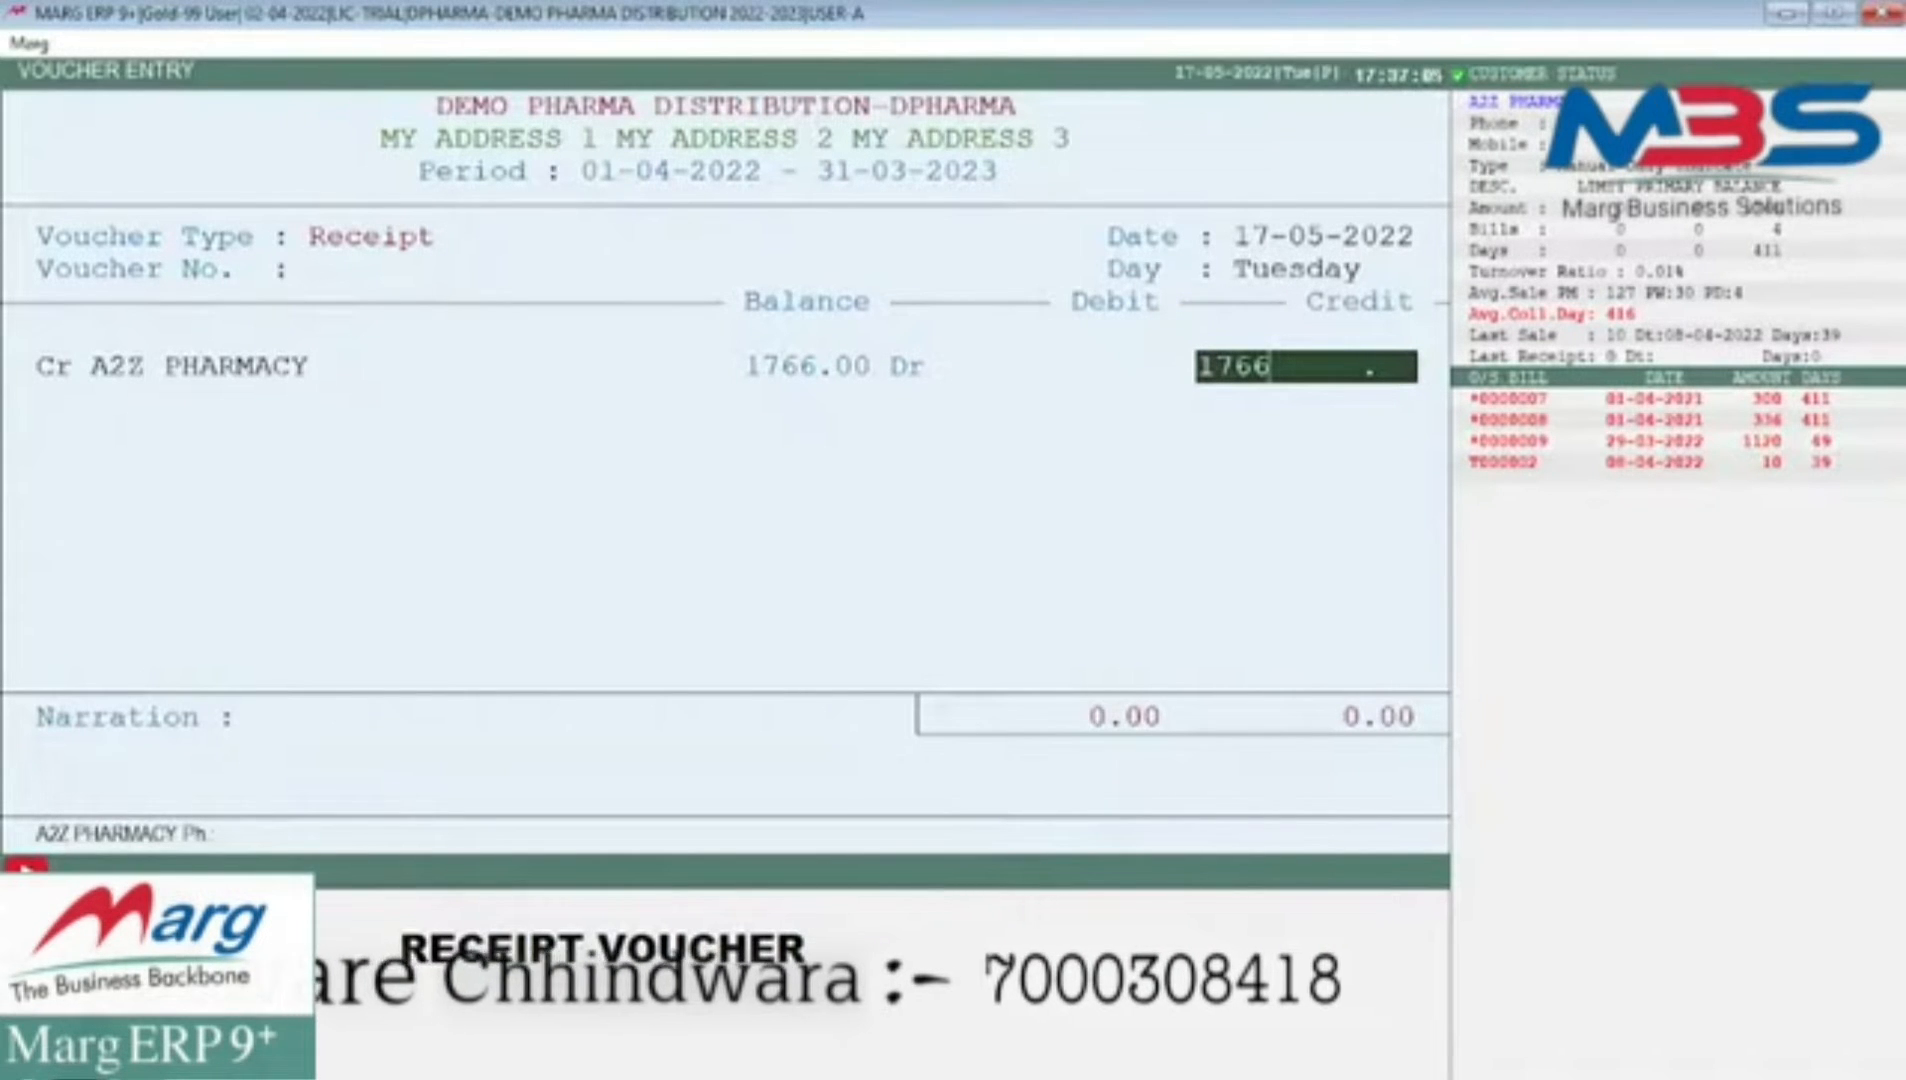
{"action": "key", "text": "Return"}
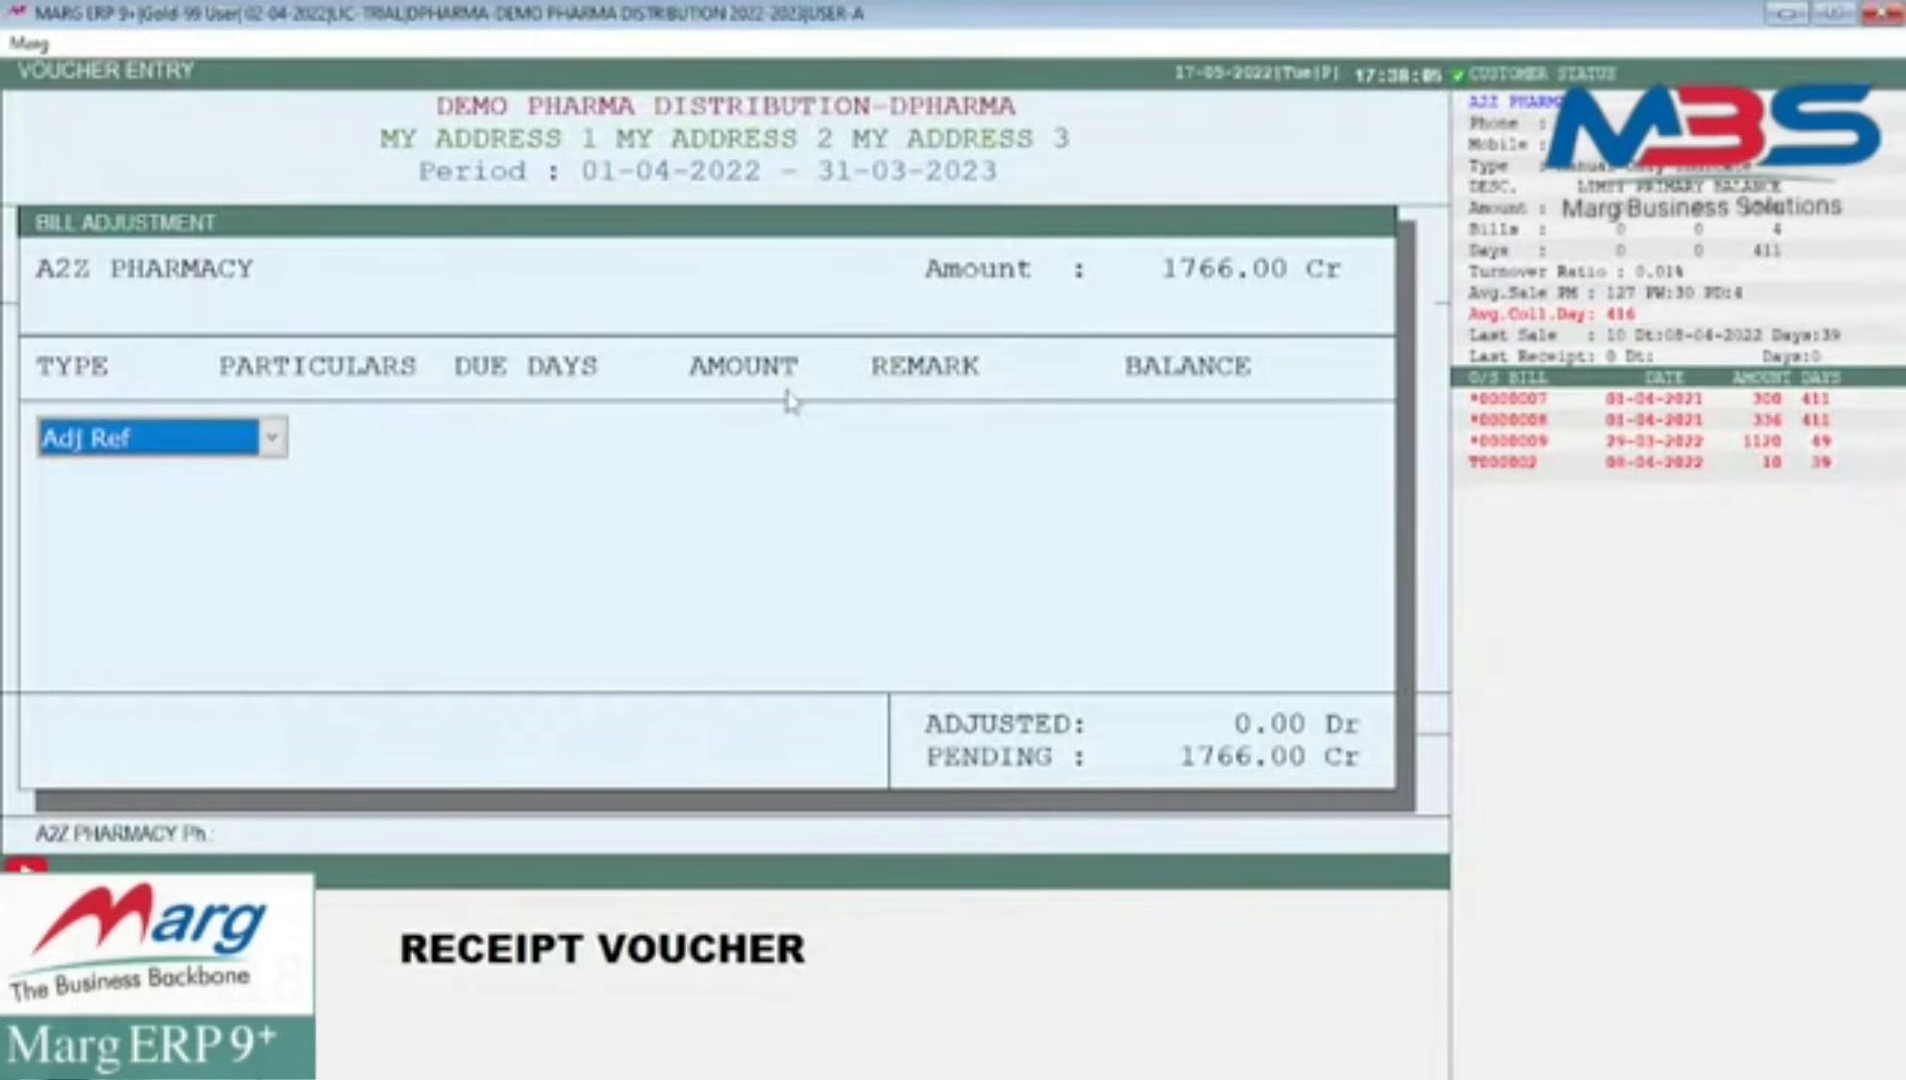
- Adjust 300.00 of the receipt against the first pending invoice with the Adj Ref type
{"action": "key", "text": "Return"}
{"action": "key", "text": "Return"}
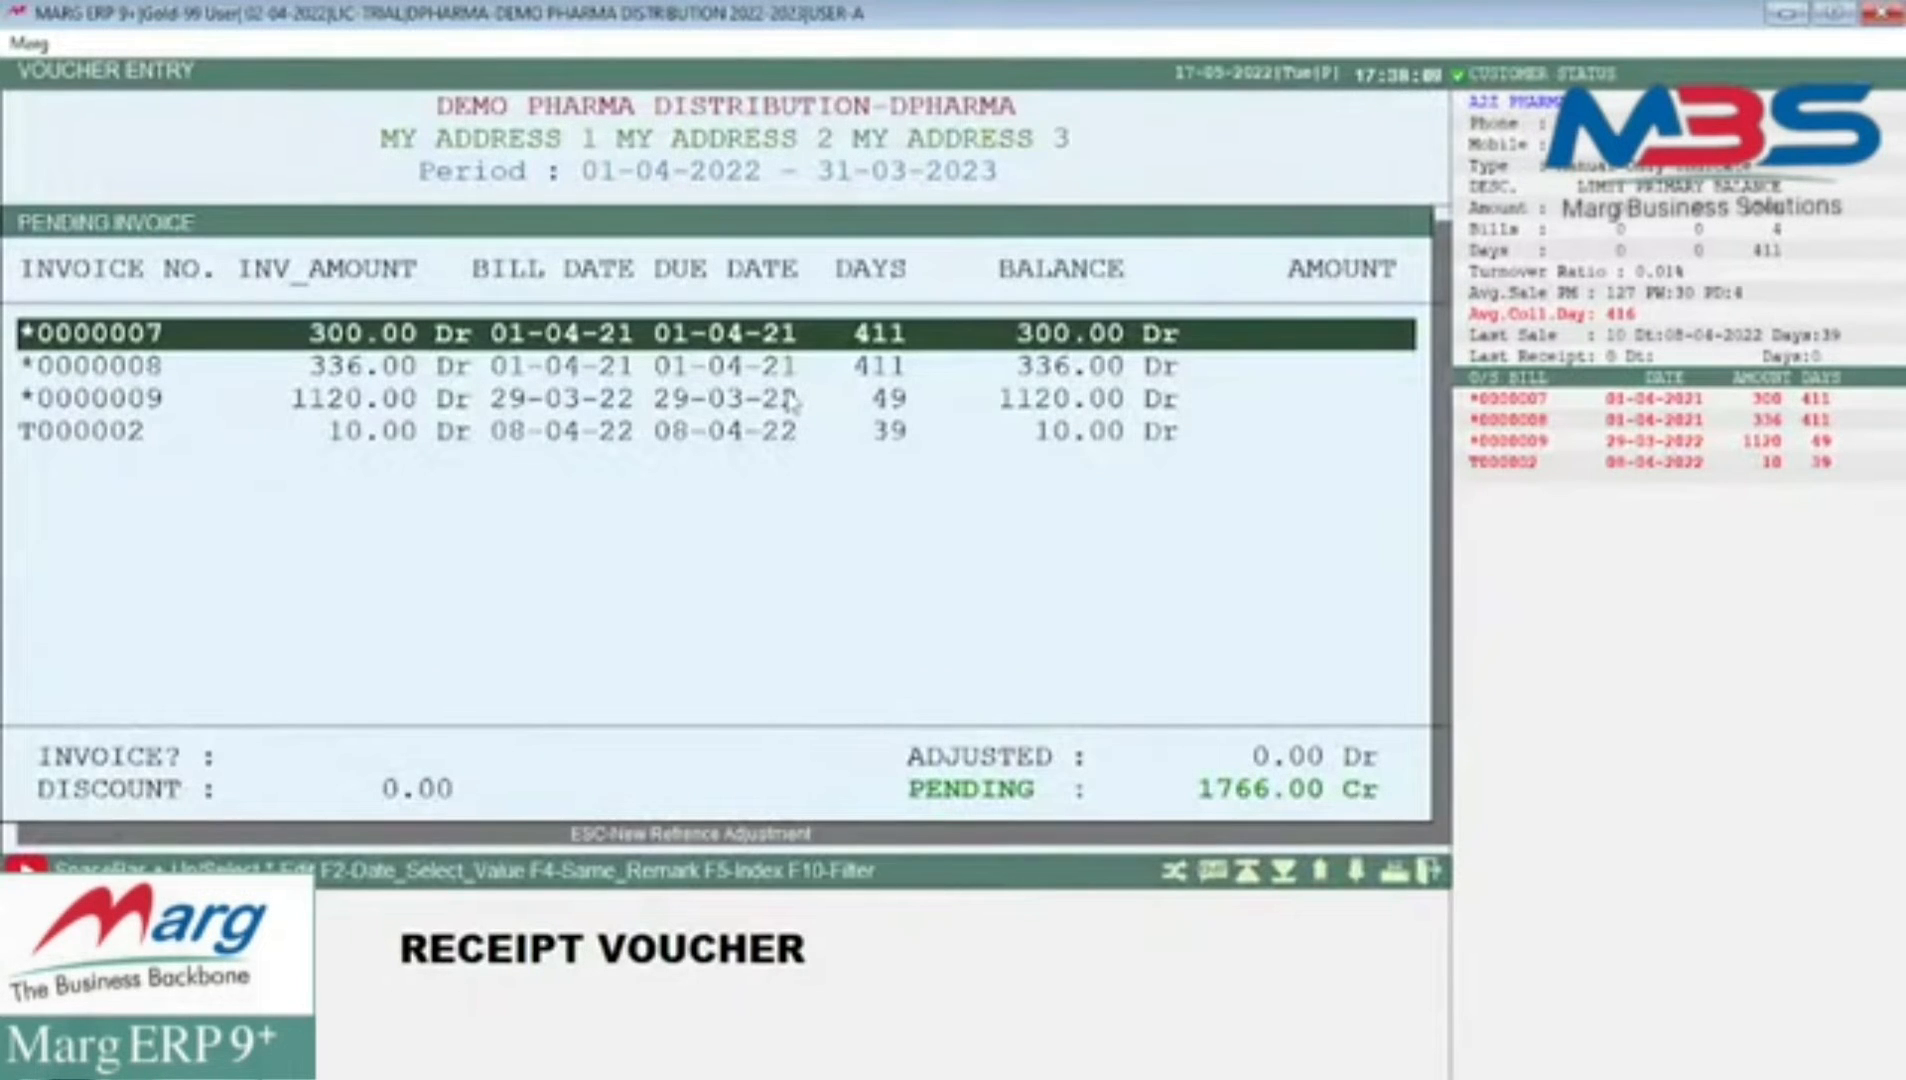
{"action": "key", "text": "Return"}
{"action": "key", "text": "Return"}
{"action": "key", "text": "Return"}
{"action": "key", "text": "Return"}
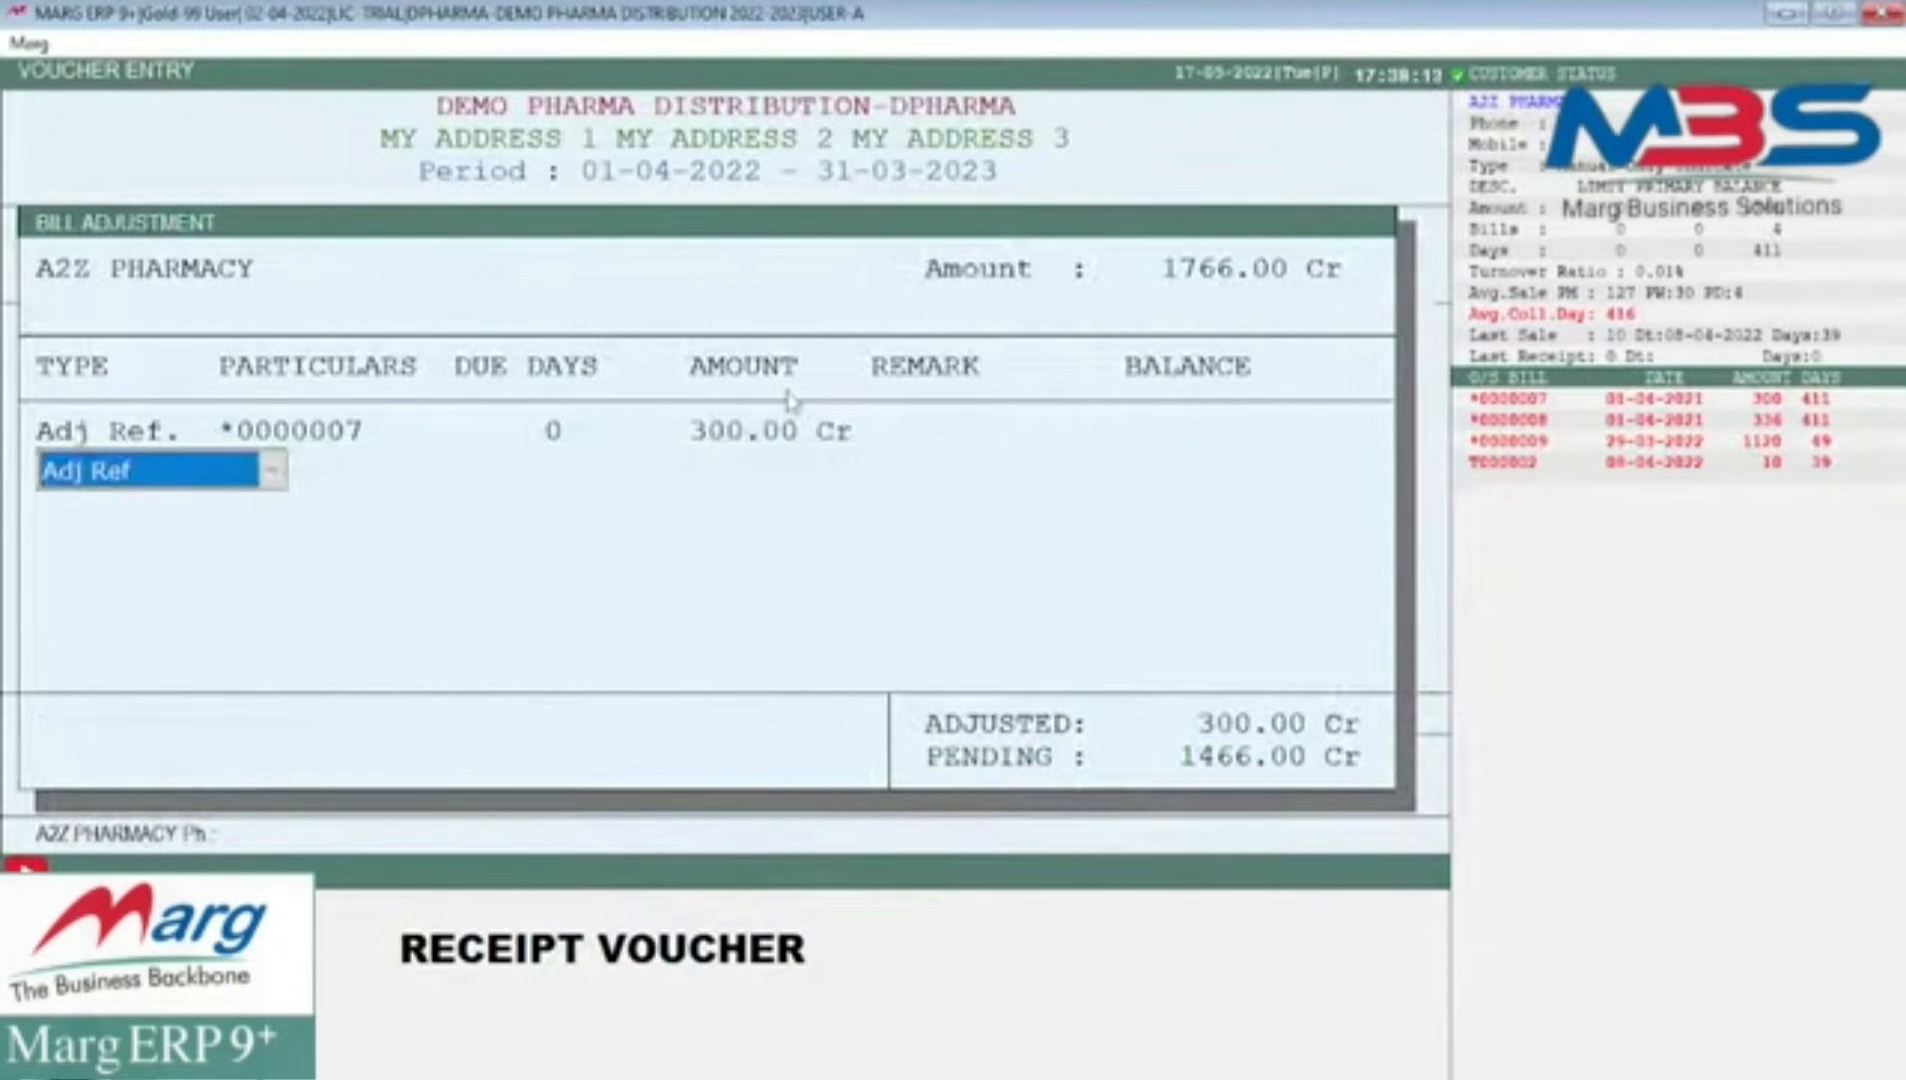
- Adjust 336.00 of the receipt against the second invoice dated 01-04-21 as Adj Ref
{"action": "key", "text": "Return"}
{"action": "key", "text": "Return"}
{"action": "key", "text": "Return"}
{"action": "key", "text": "Return"}
{"action": "key", "text": "Return"}
{"action": "key", "text": "Return"}
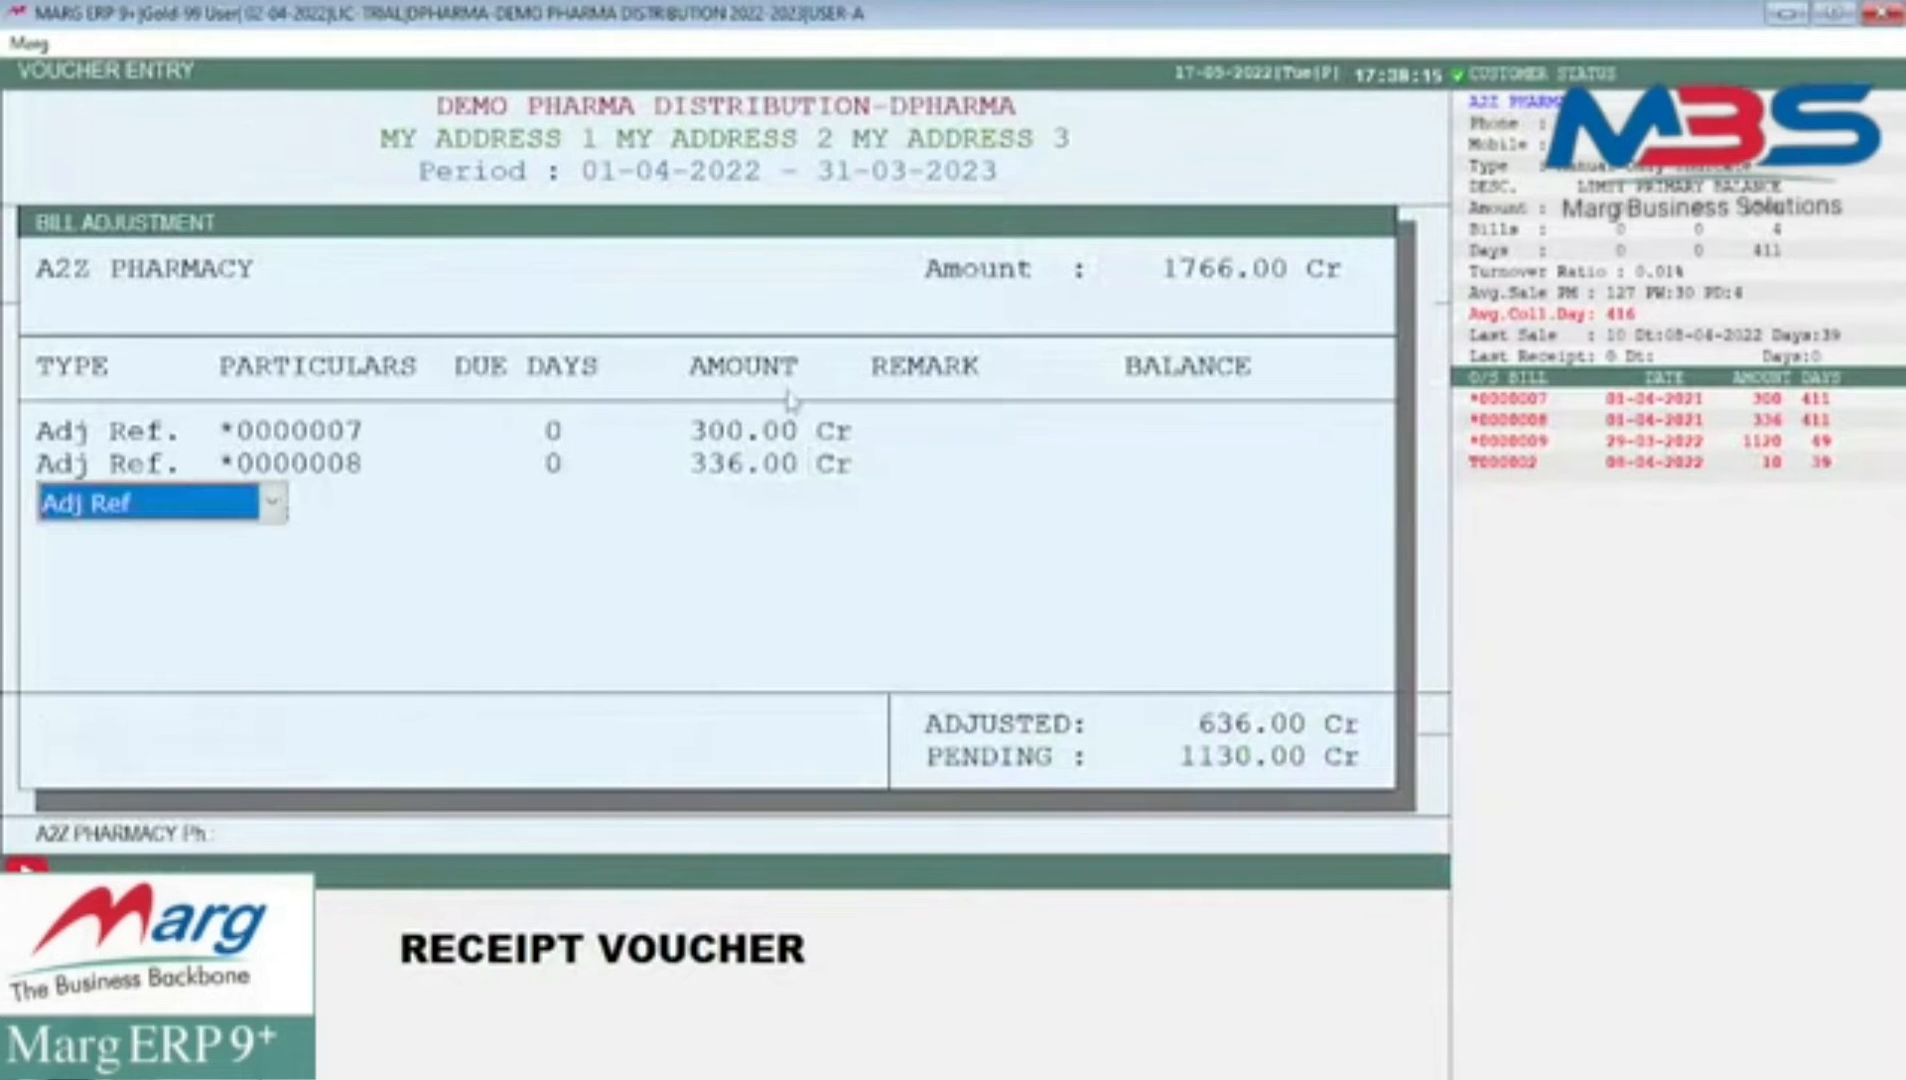
- Adjust 1120.00 of the receipt against the invoice dated 29-03-22, leaving the remark empty
{"action": "key", "text": "Return"}
{"action": "key", "text": "Return"}
{"action": "key", "text": "Return"}
{"action": "key", "text": "Return"}
{"action": "key", "text": "Return"}
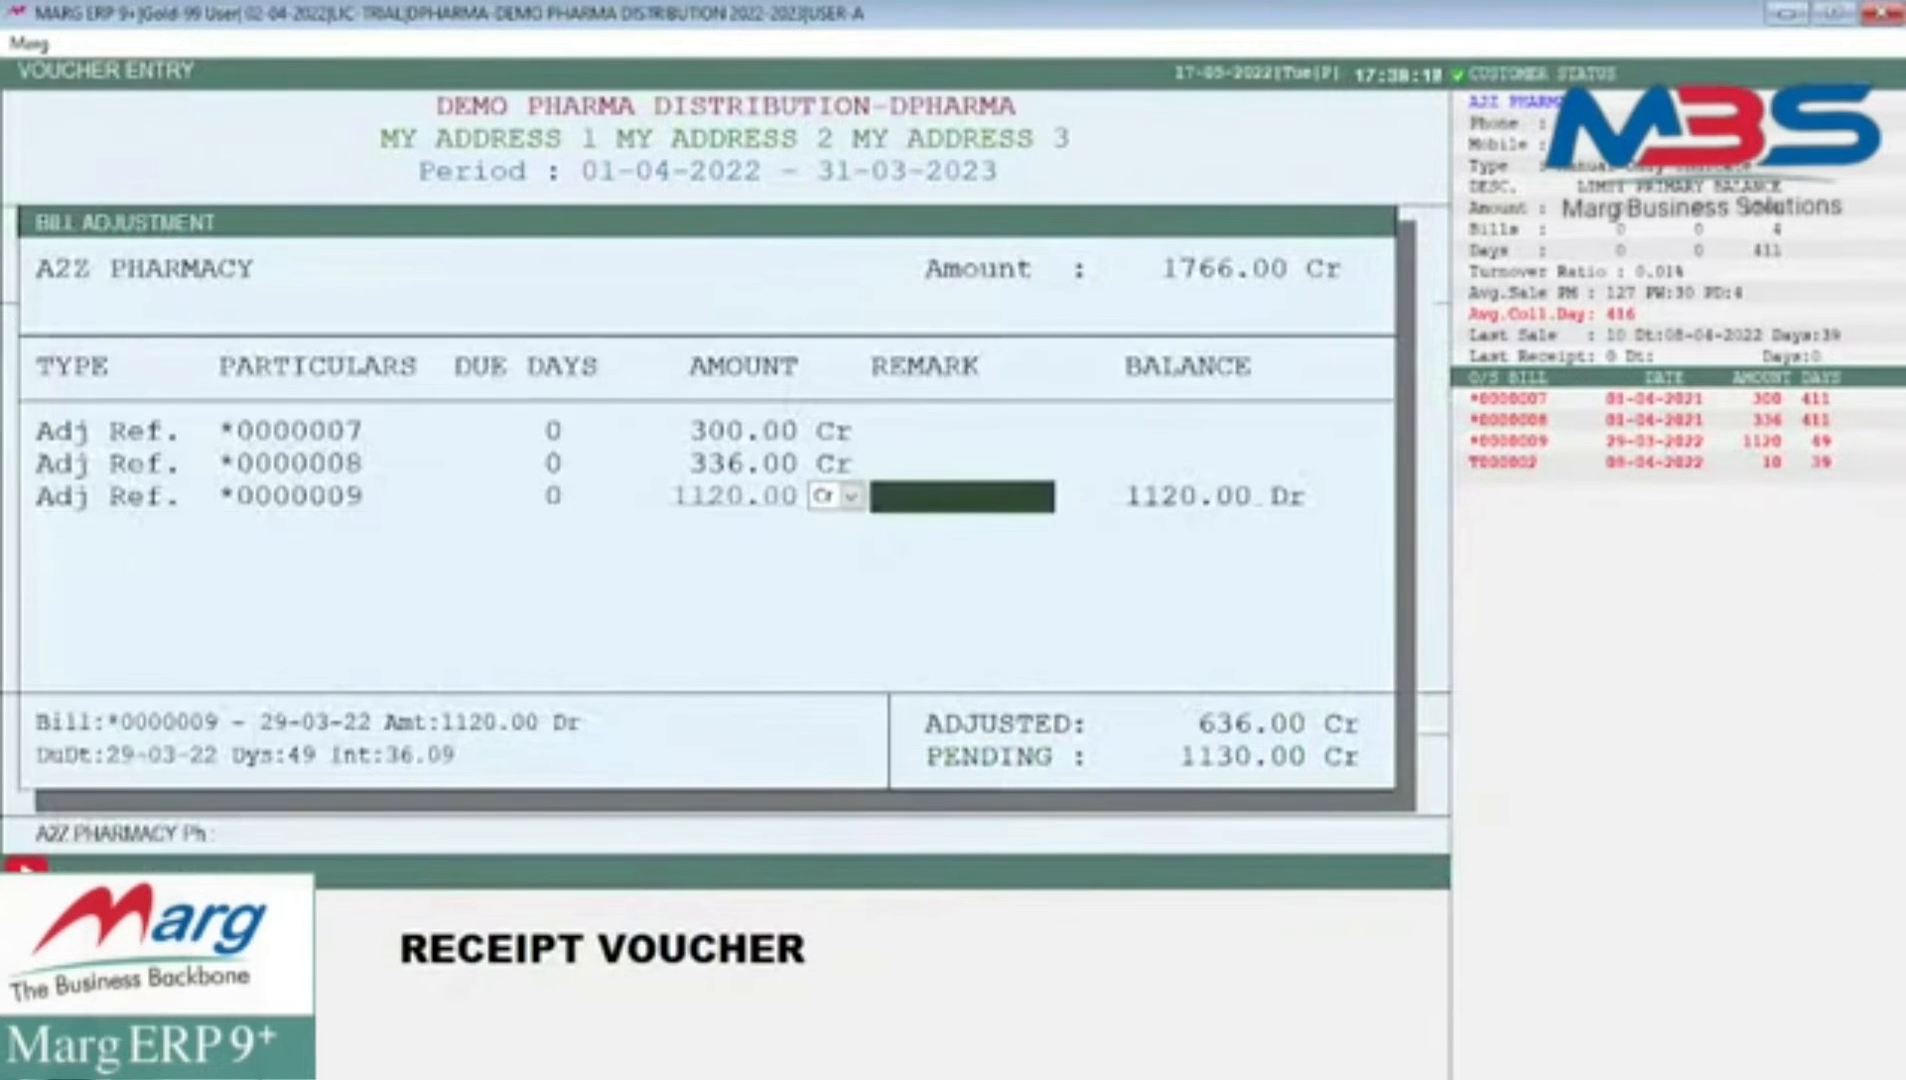
{"action": "key", "text": "Return"}
- Adjust the remaining 10.00 against the invoice dated 08-04-22 and finish the bill adjustment
{"action": "key", "text": "Return"}
{"action": "key", "text": "Return"}
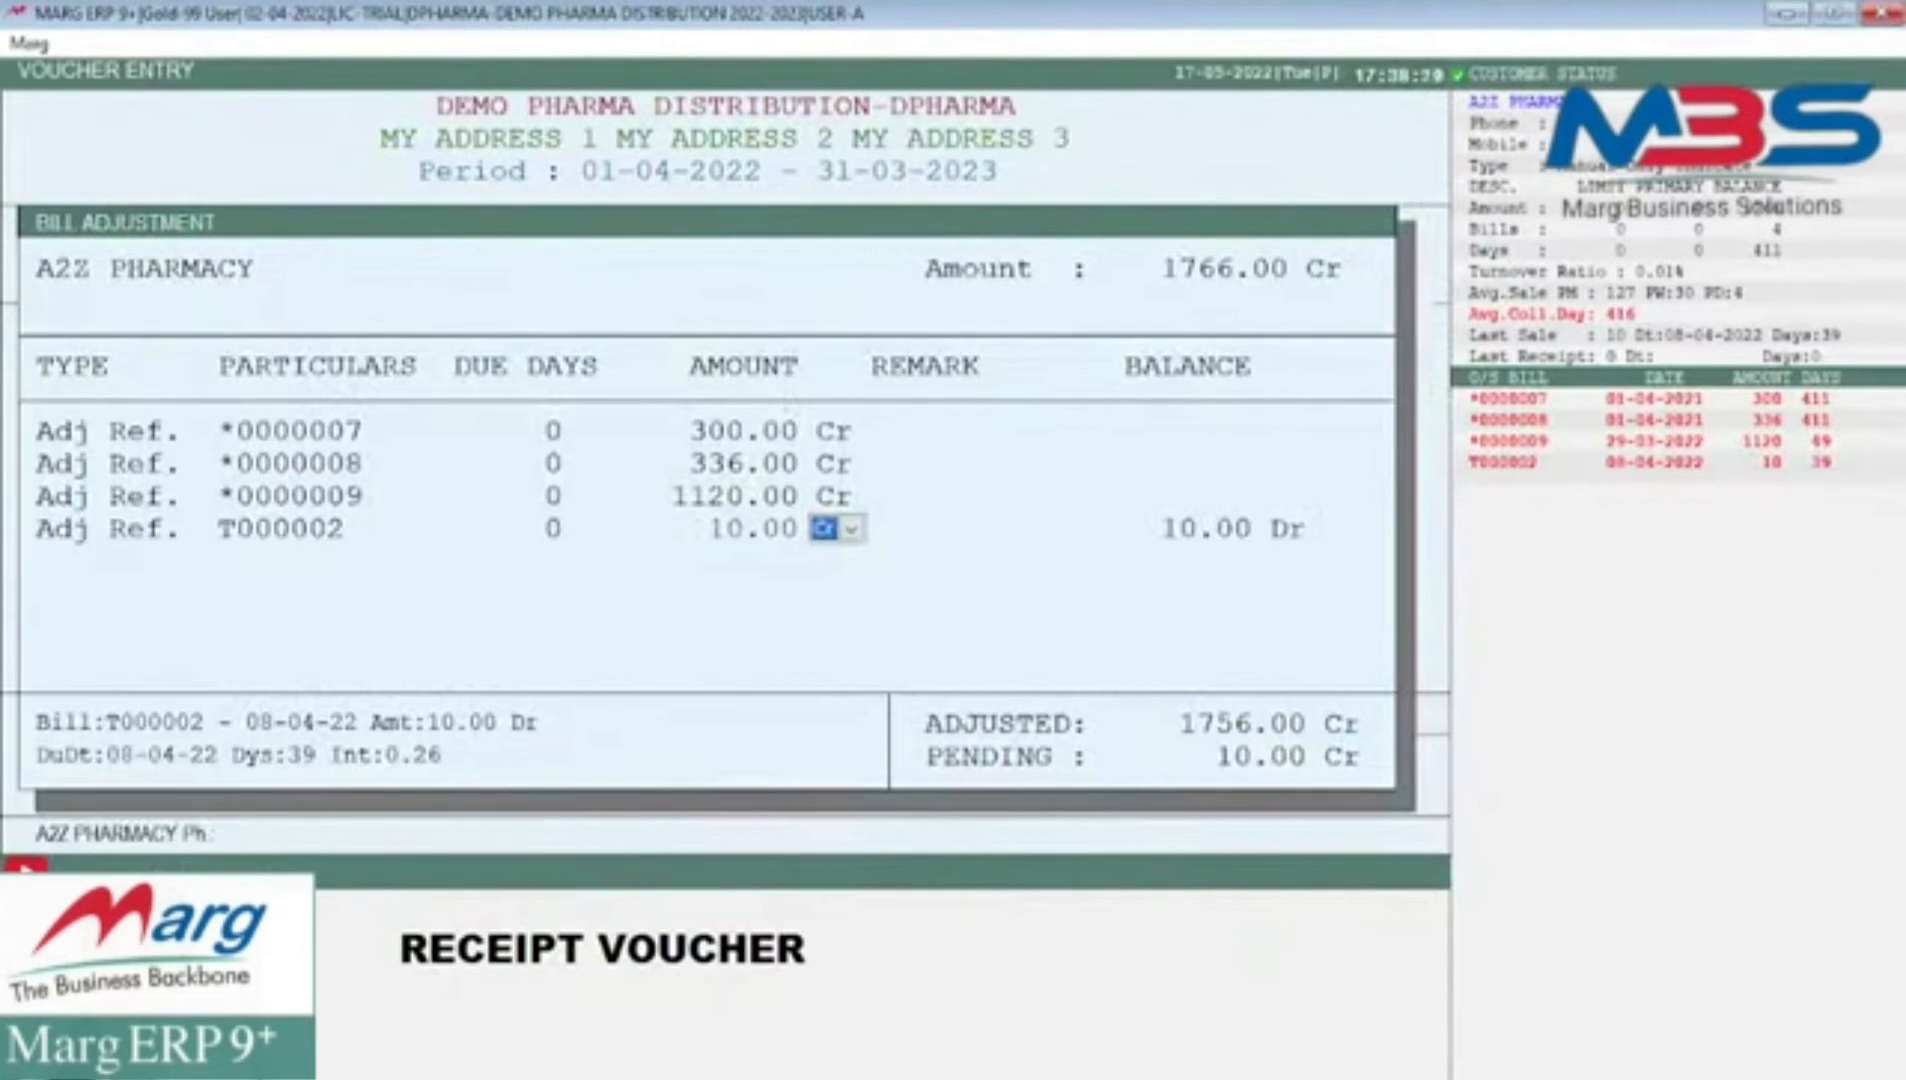
{"action": "key", "text": "Return"}
{"action": "key", "text": "Return"}
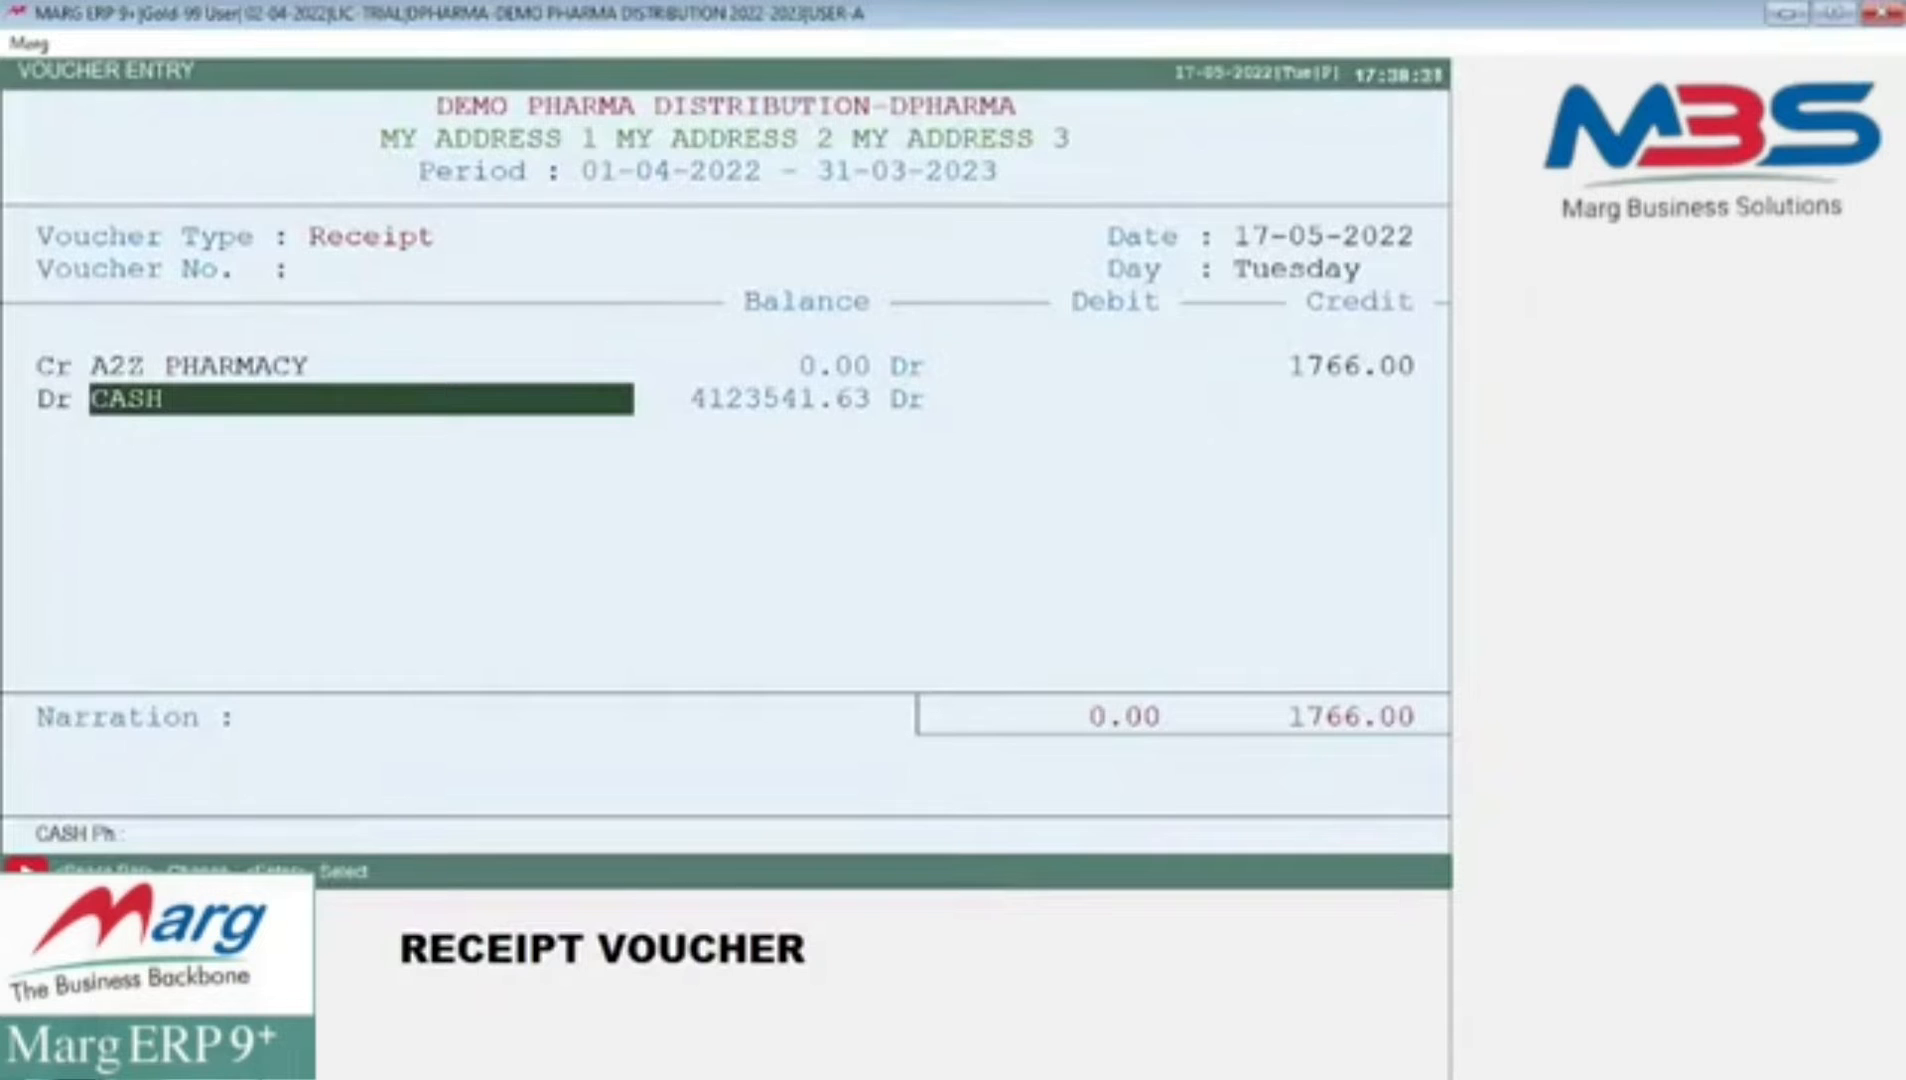
- Change the debit ledger of the voucher to BANK OF BARODA and debit it with 1766.00
{"action": "key", "text": "space"}
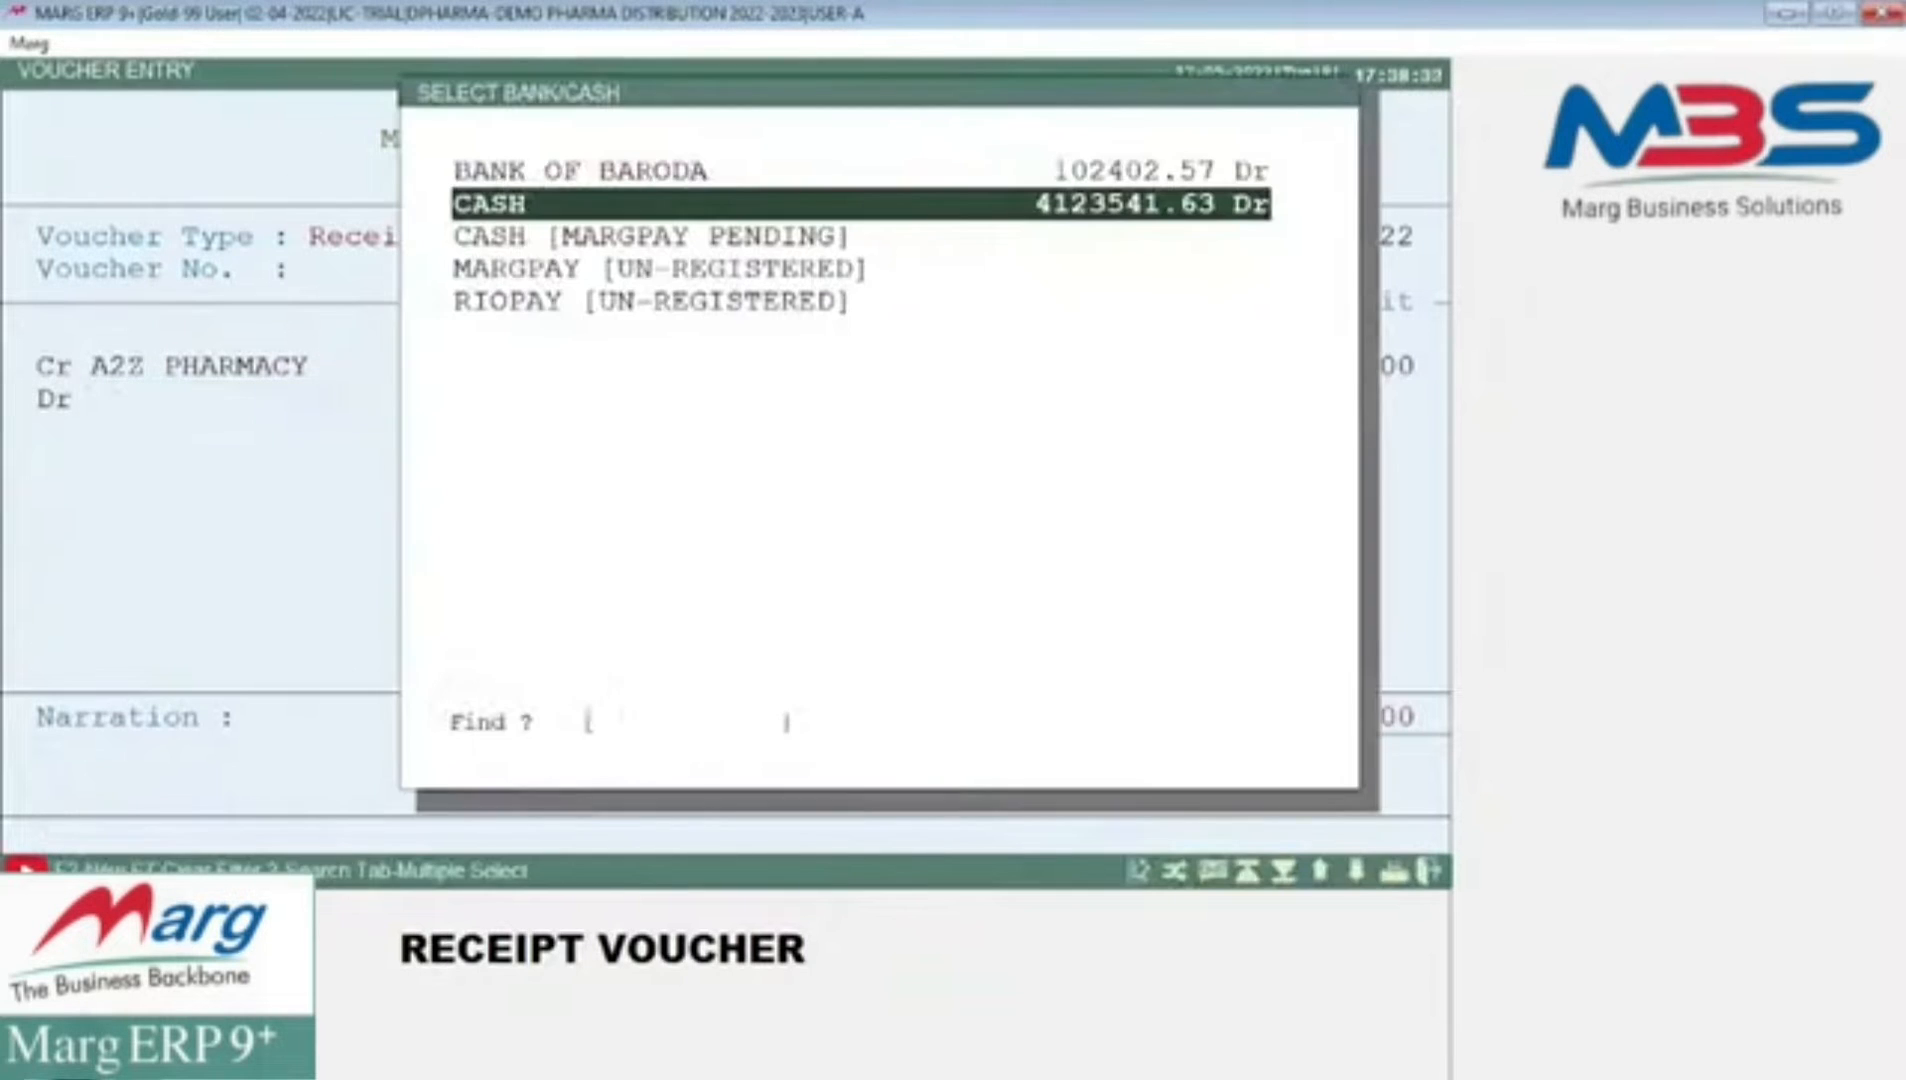
{"action": "key", "text": "Up"}
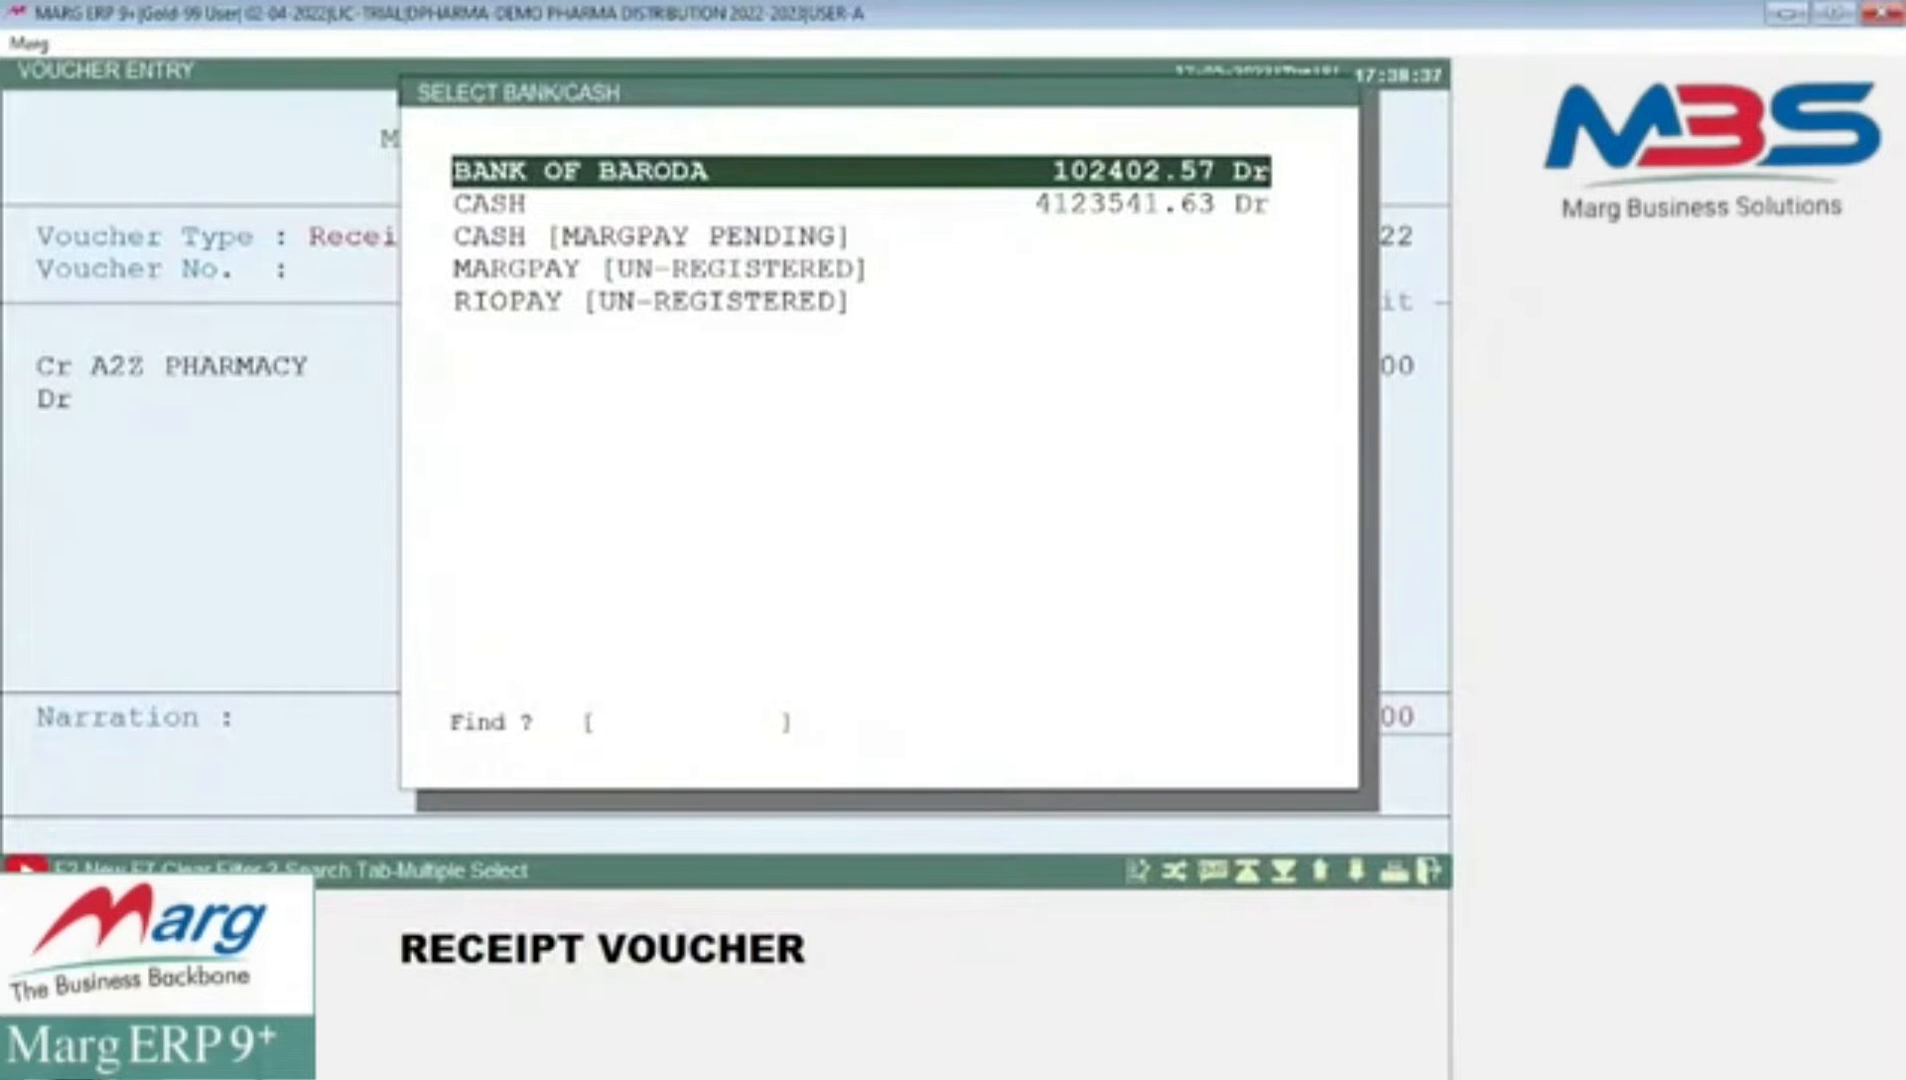
{"action": "key", "text": "Return"}
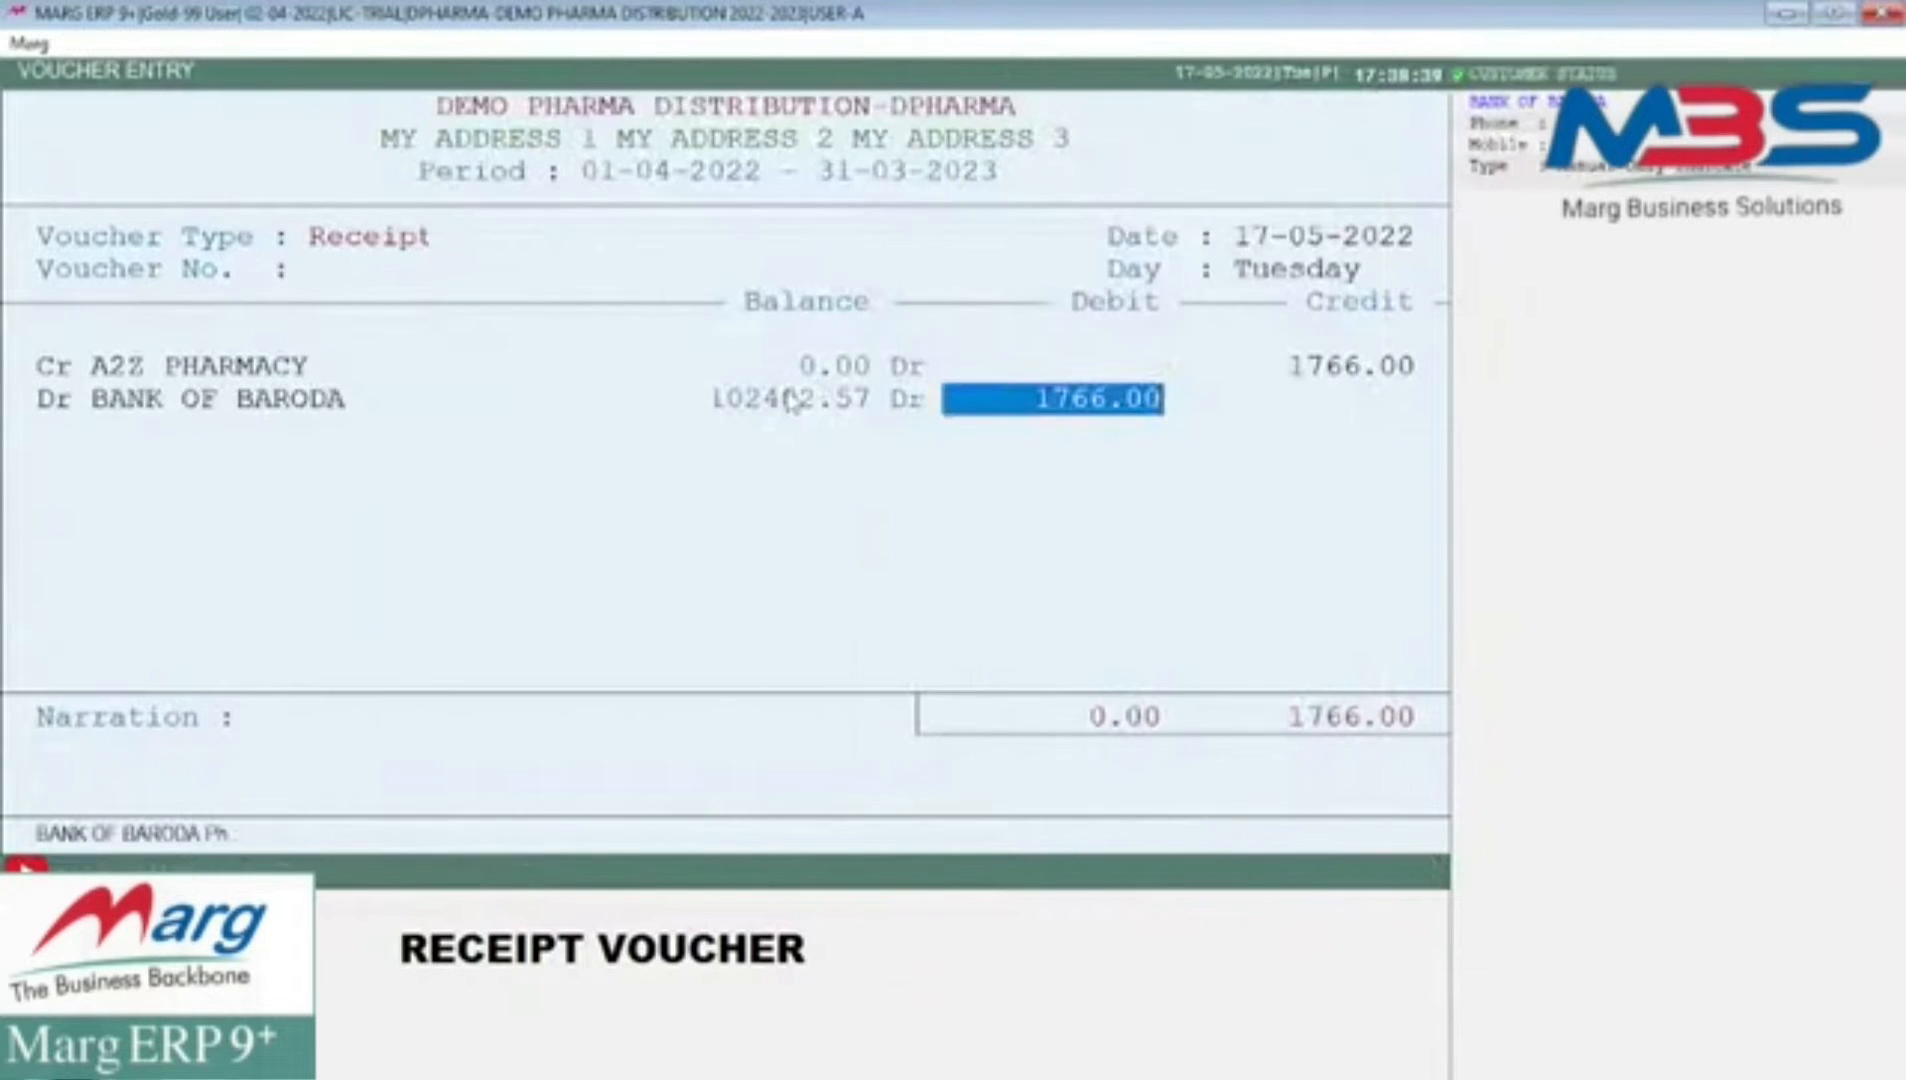
{"action": "key", "text": "Return"}
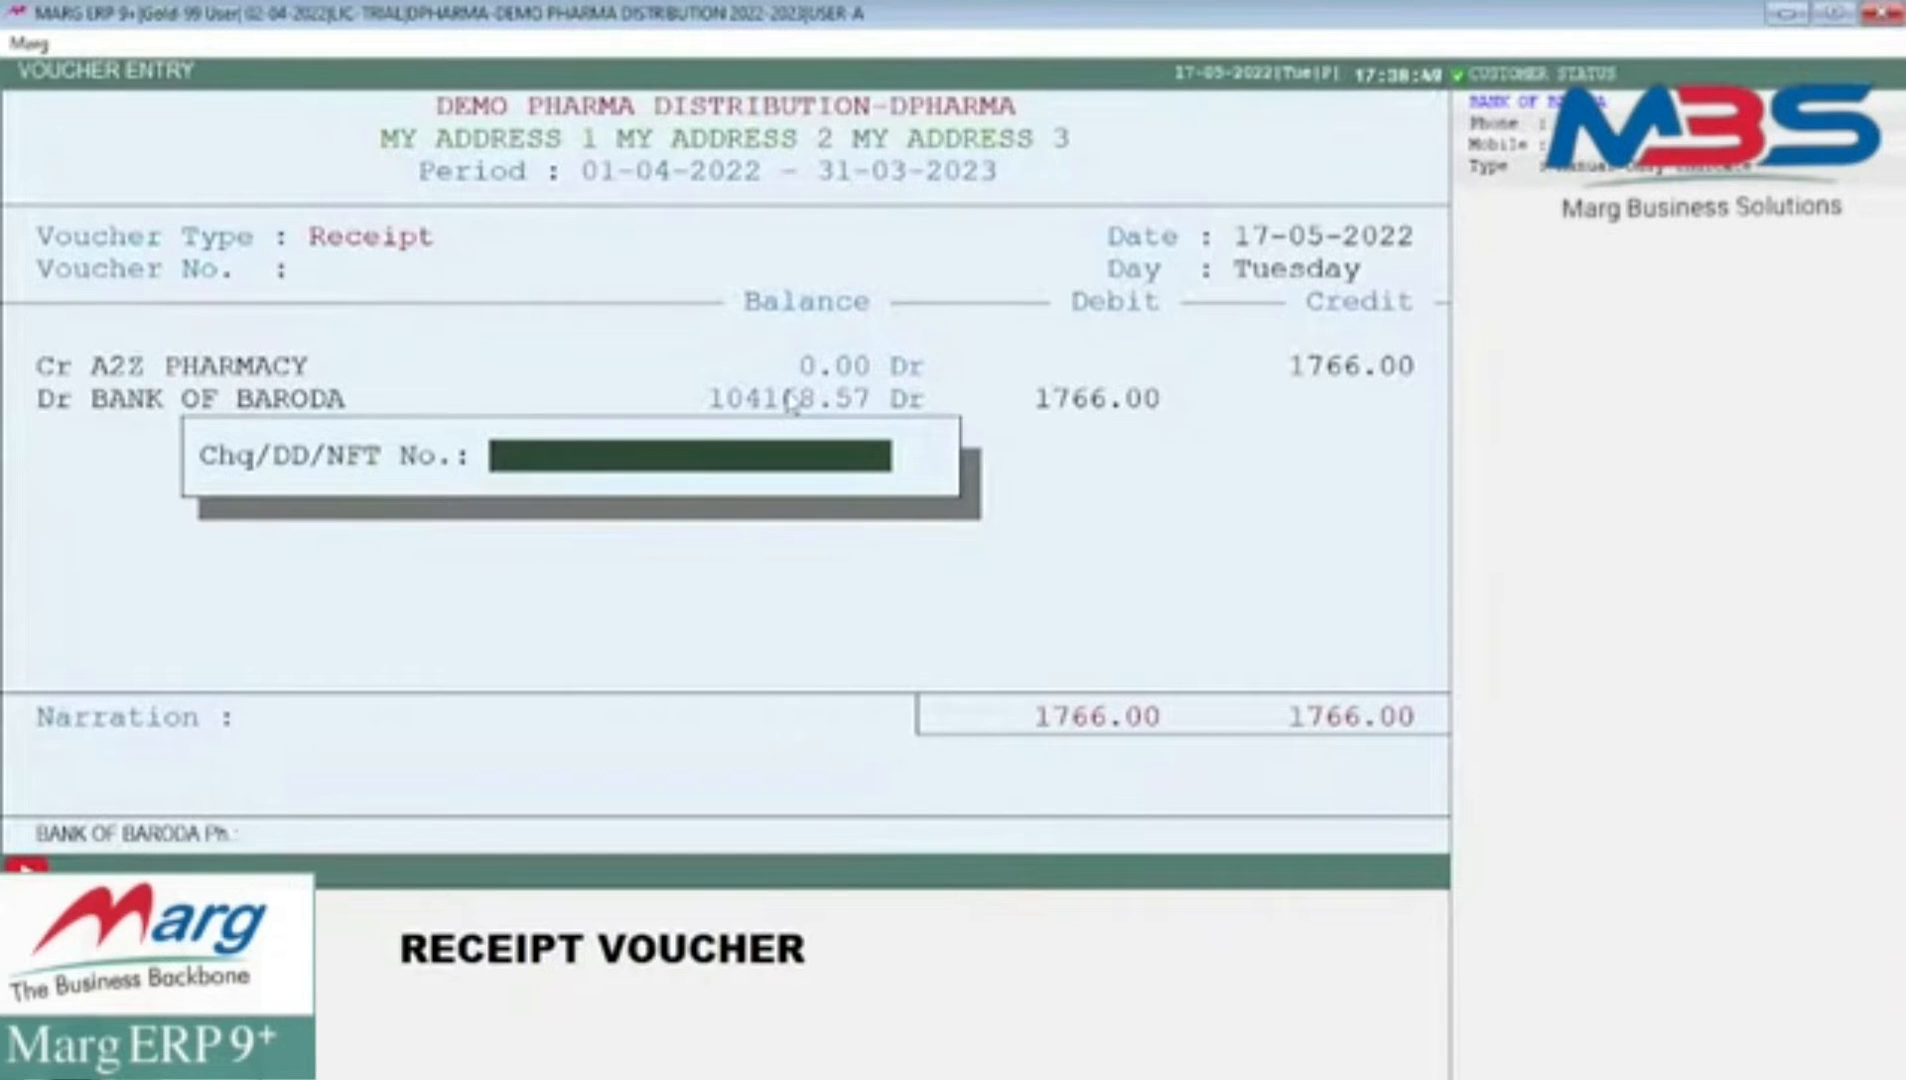
- Enter the cheque number, accept the proposed narration, save the receipt voucher and leave voucher entry
{"action": "type", "text": "777777"}
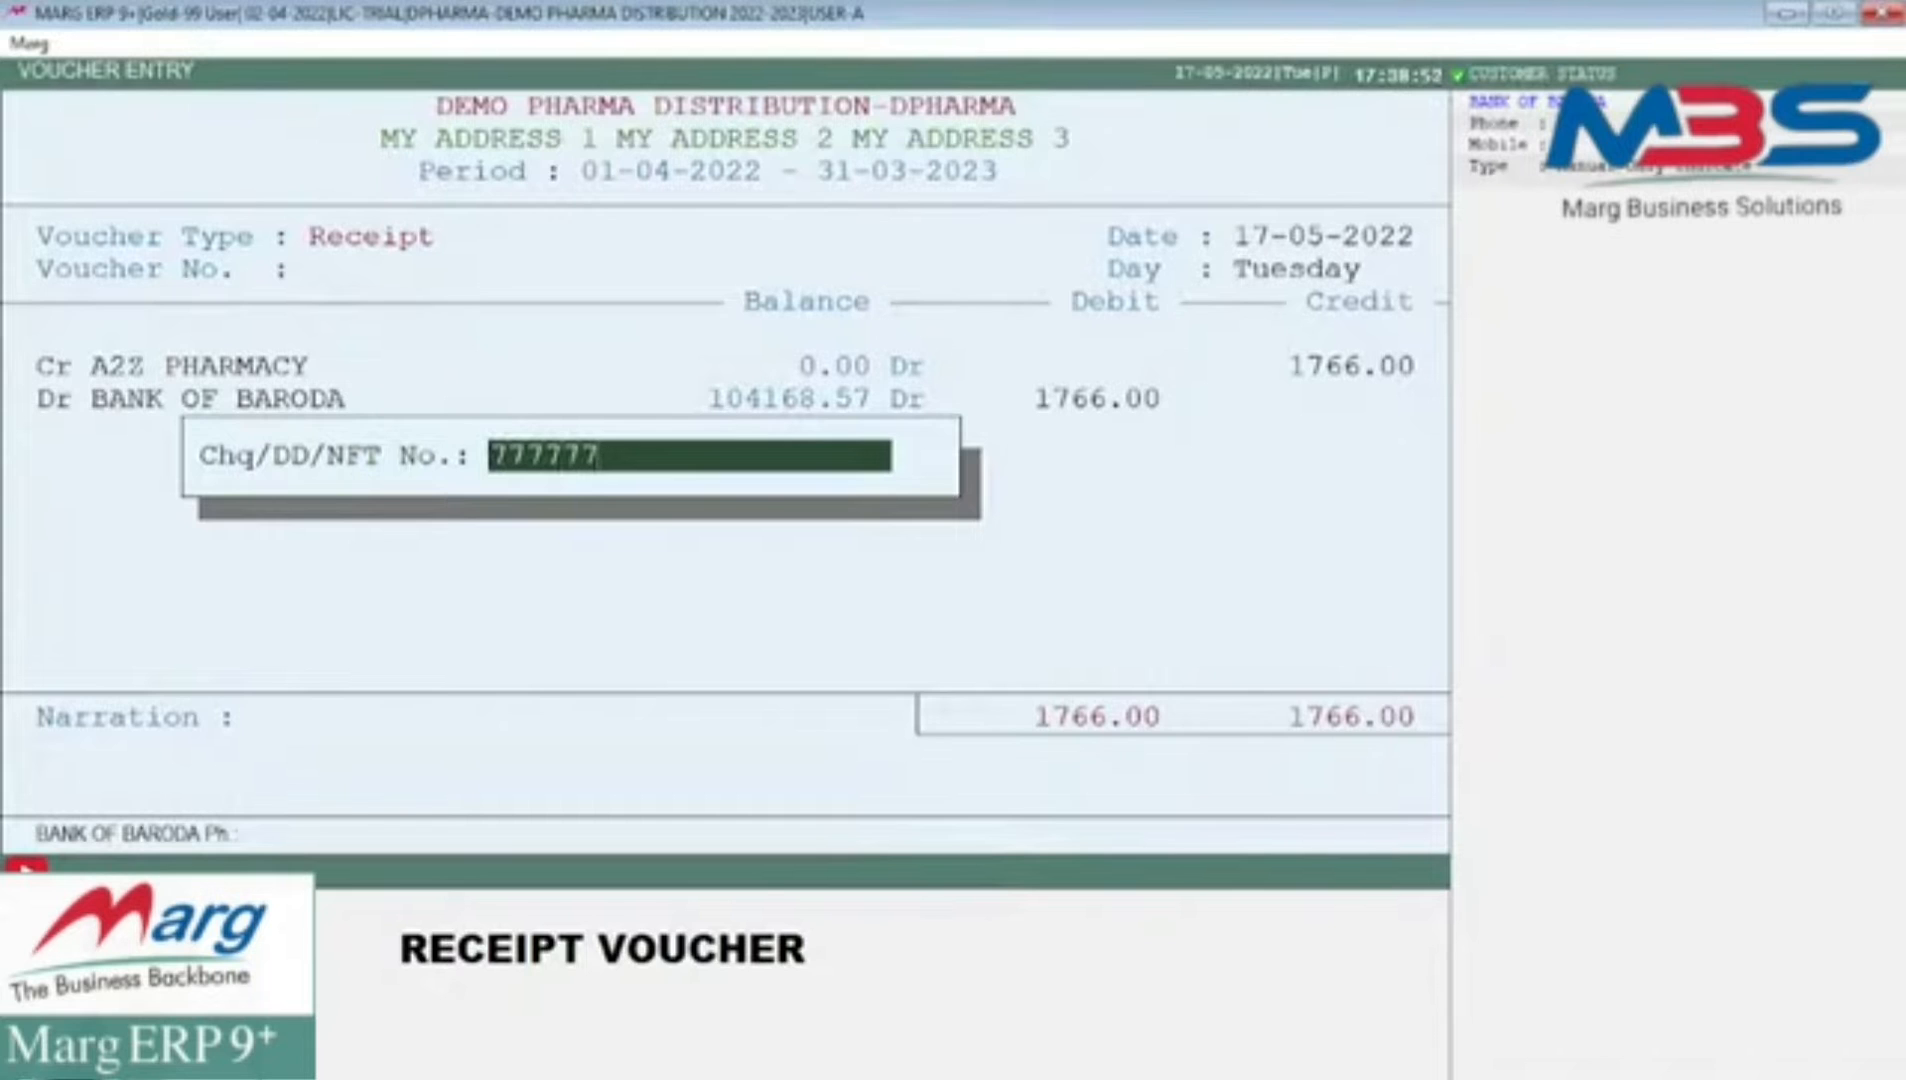
{"action": "key", "text": "Return"}
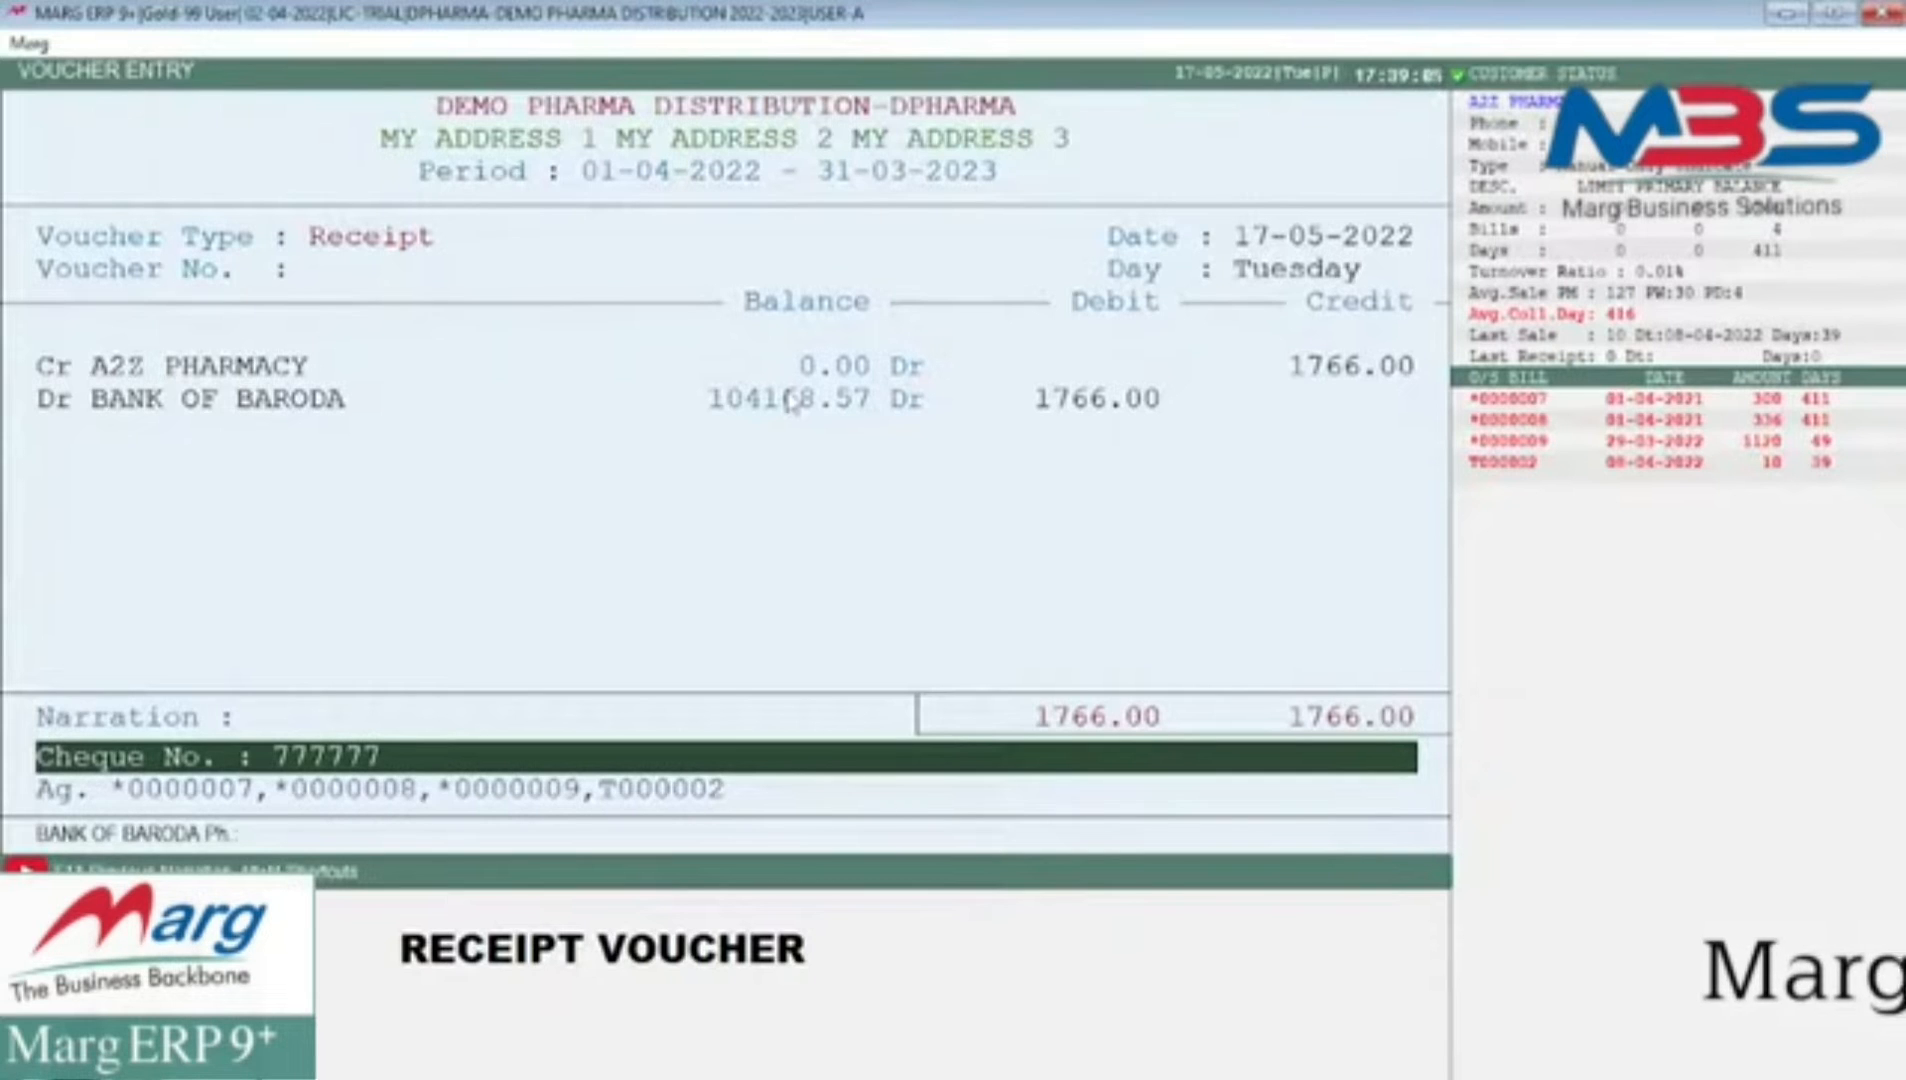
{"action": "key", "text": "Return"}
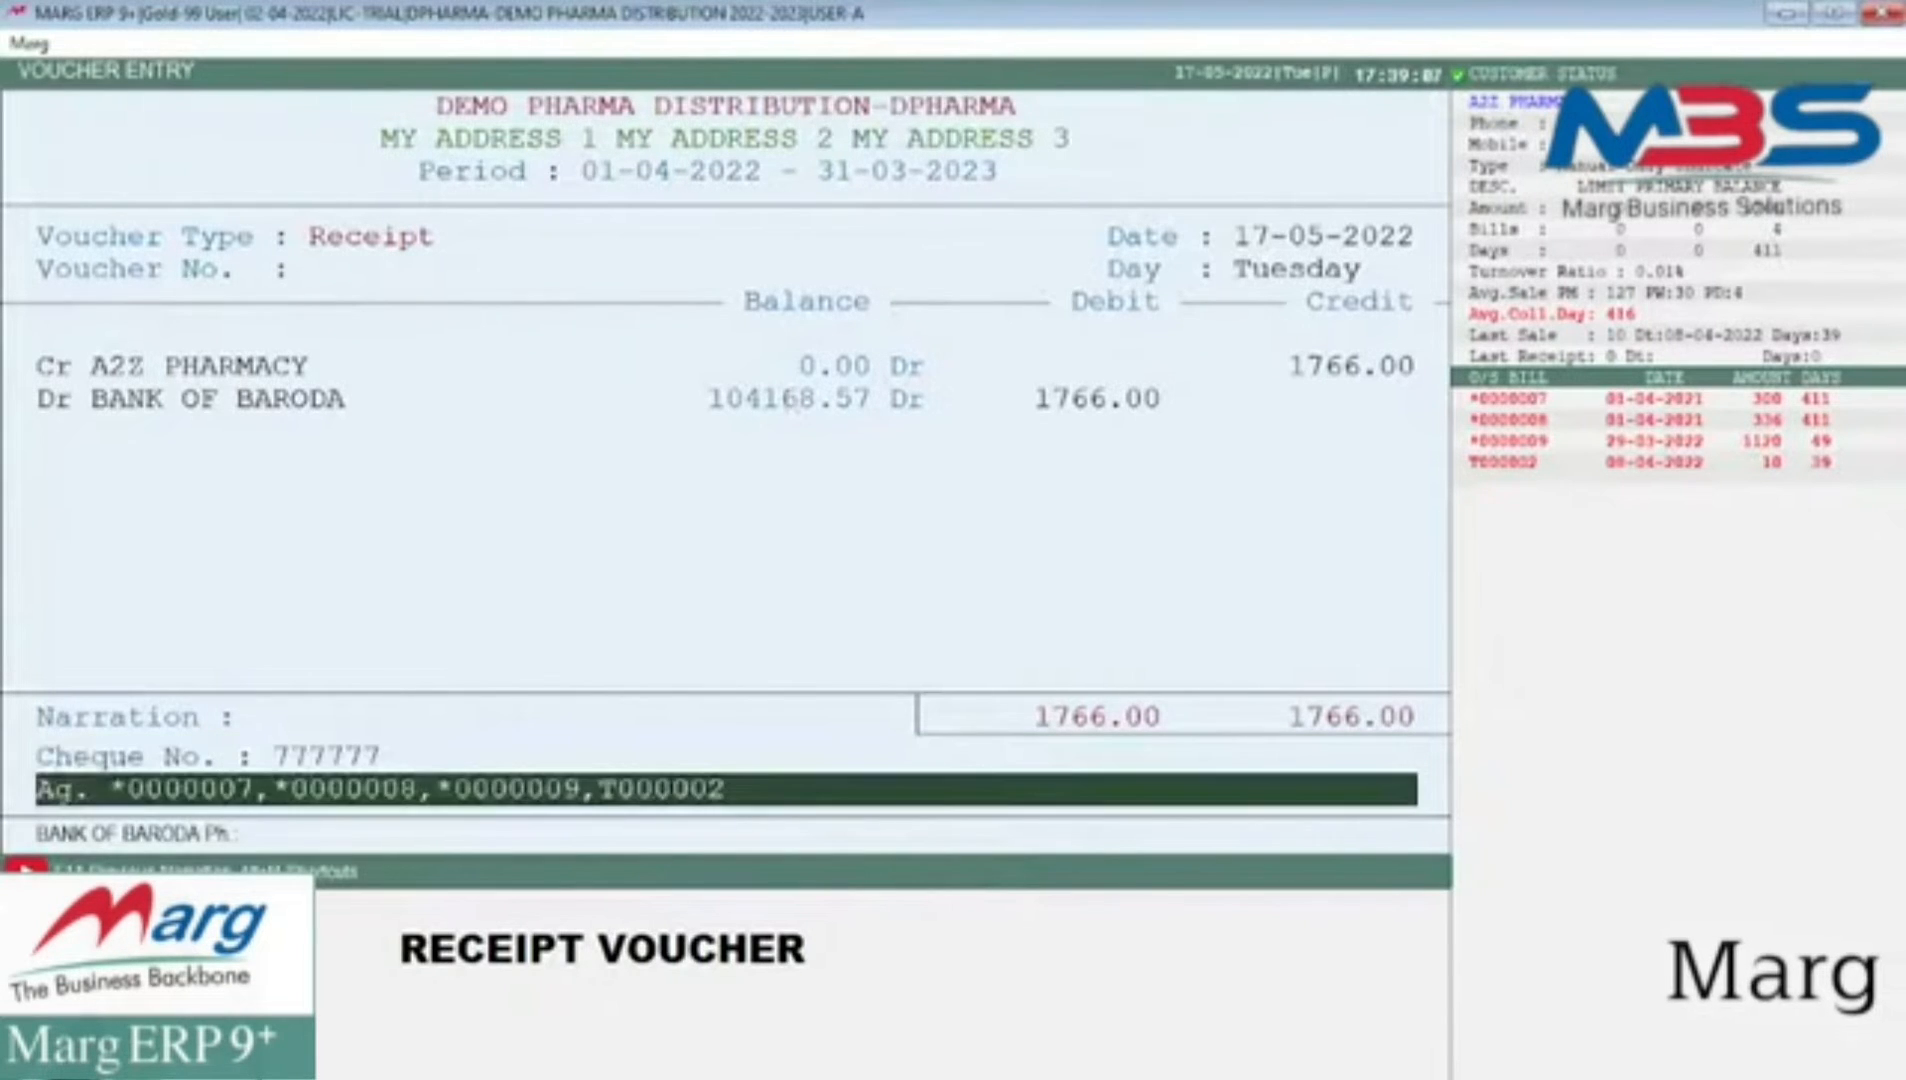
{"action": "key", "text": "Return"}
{"action": "key", "text": "Return"}
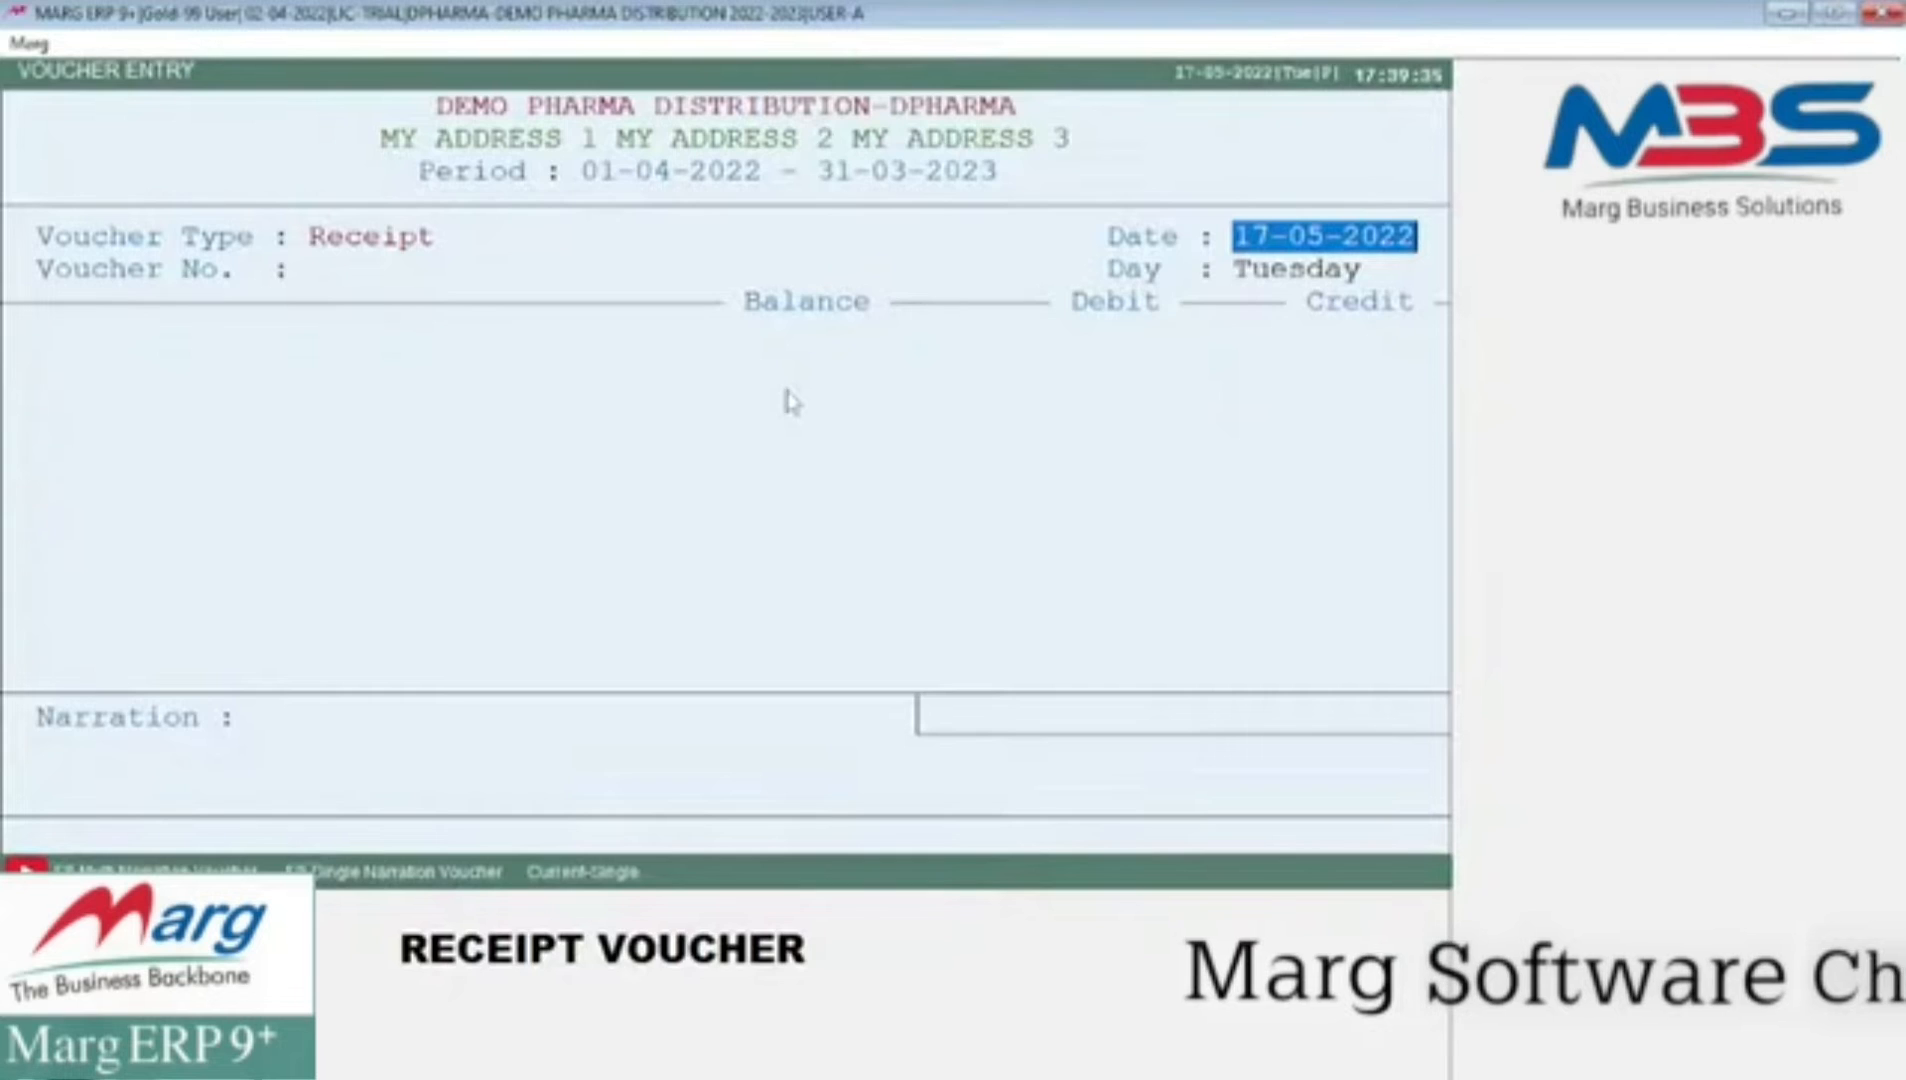
{"action": "key", "text": "Escape"}
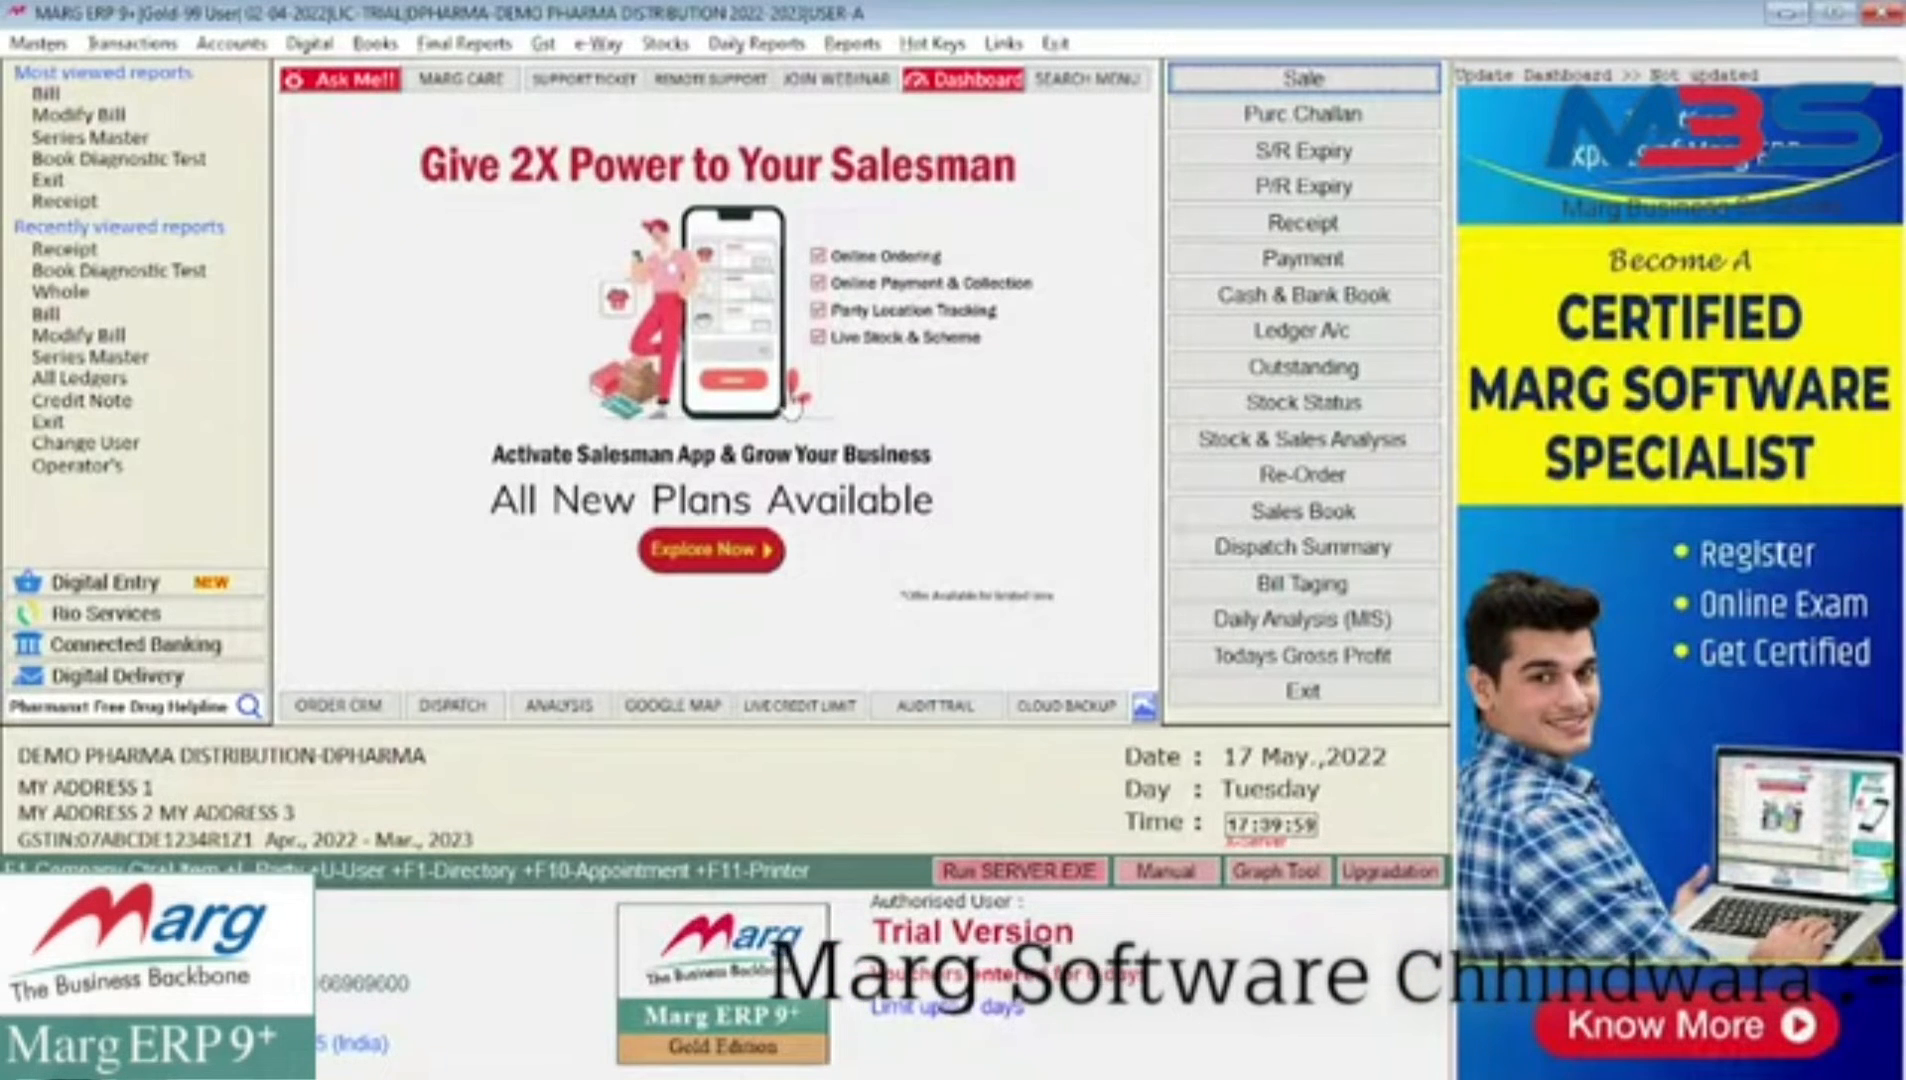
- Start a new ledger under the SUNDRY DEBTORS group and enter the party's name as ledger name
{"action": "key", "text": "ctrl+l"}
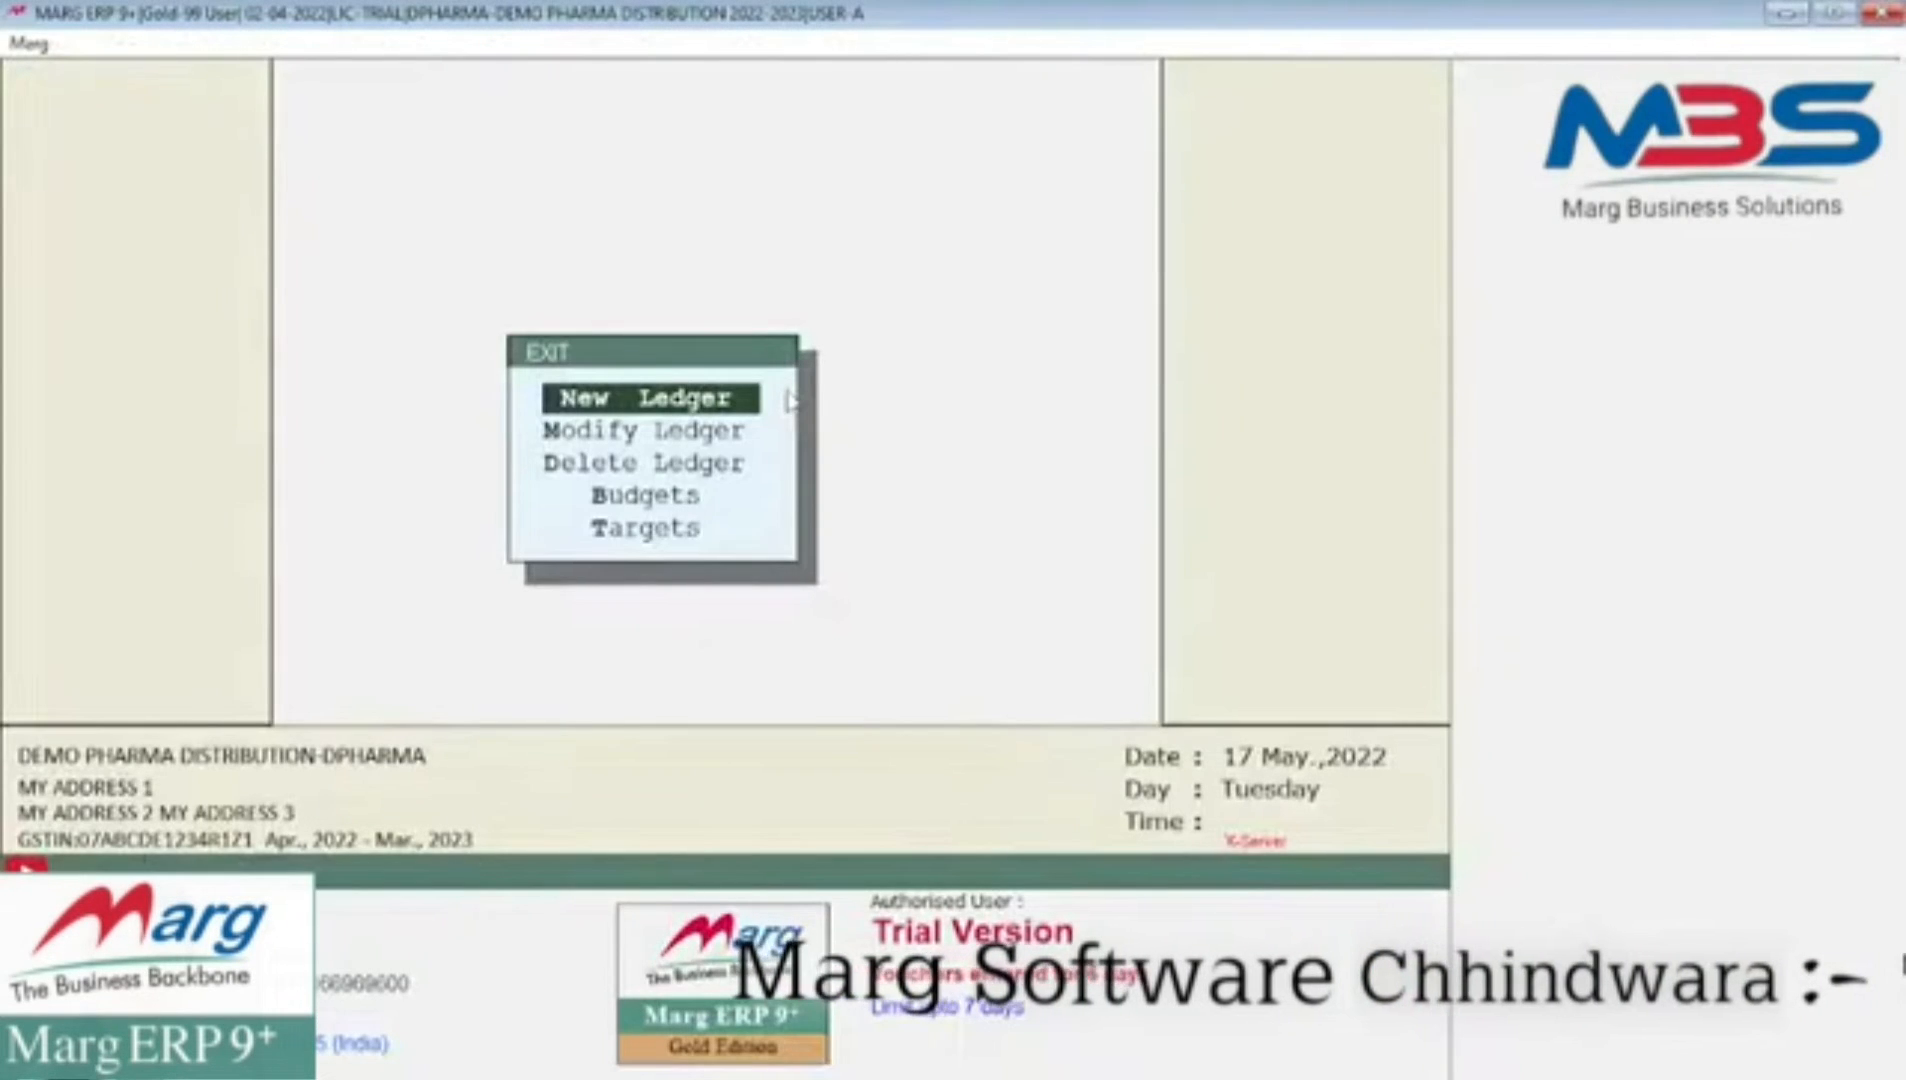
{"action": "key", "text": "Return"}
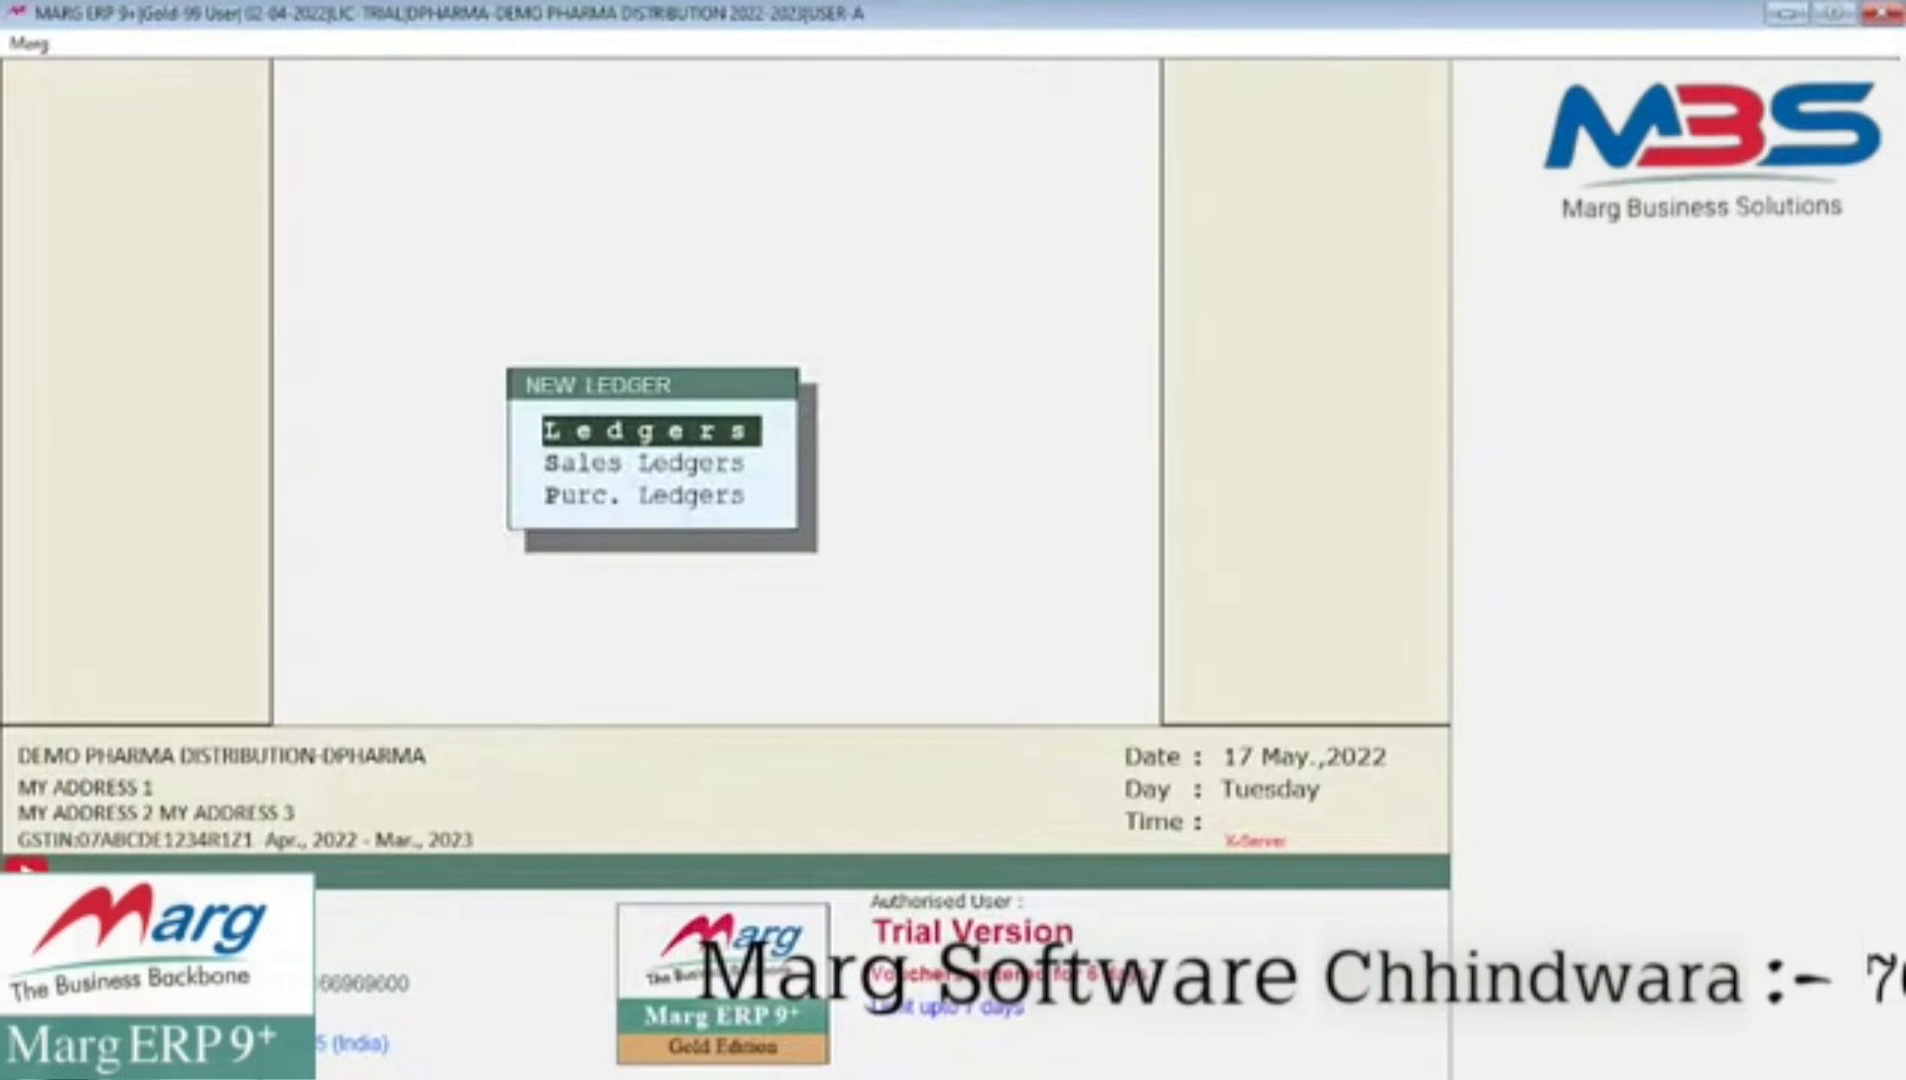
{"action": "key", "text": "Return"}
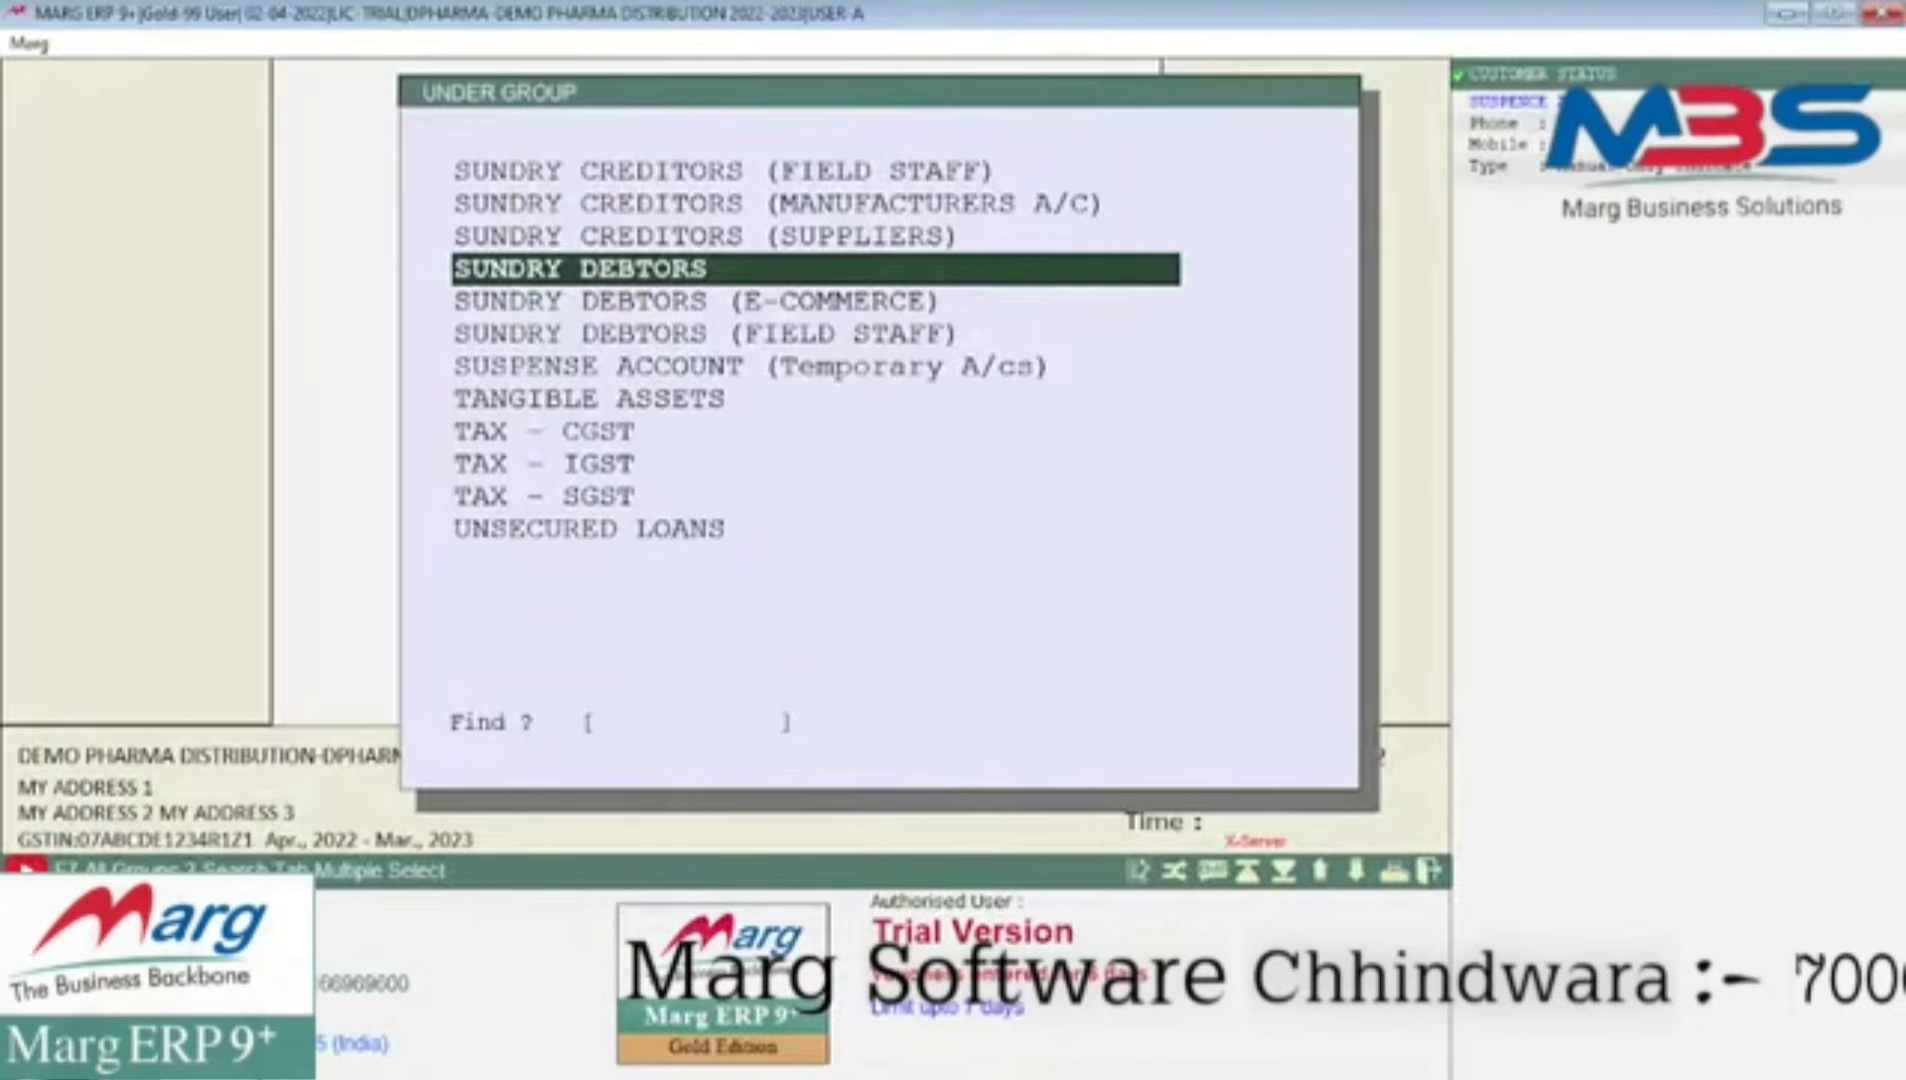
{"action": "key", "text": "Return"}
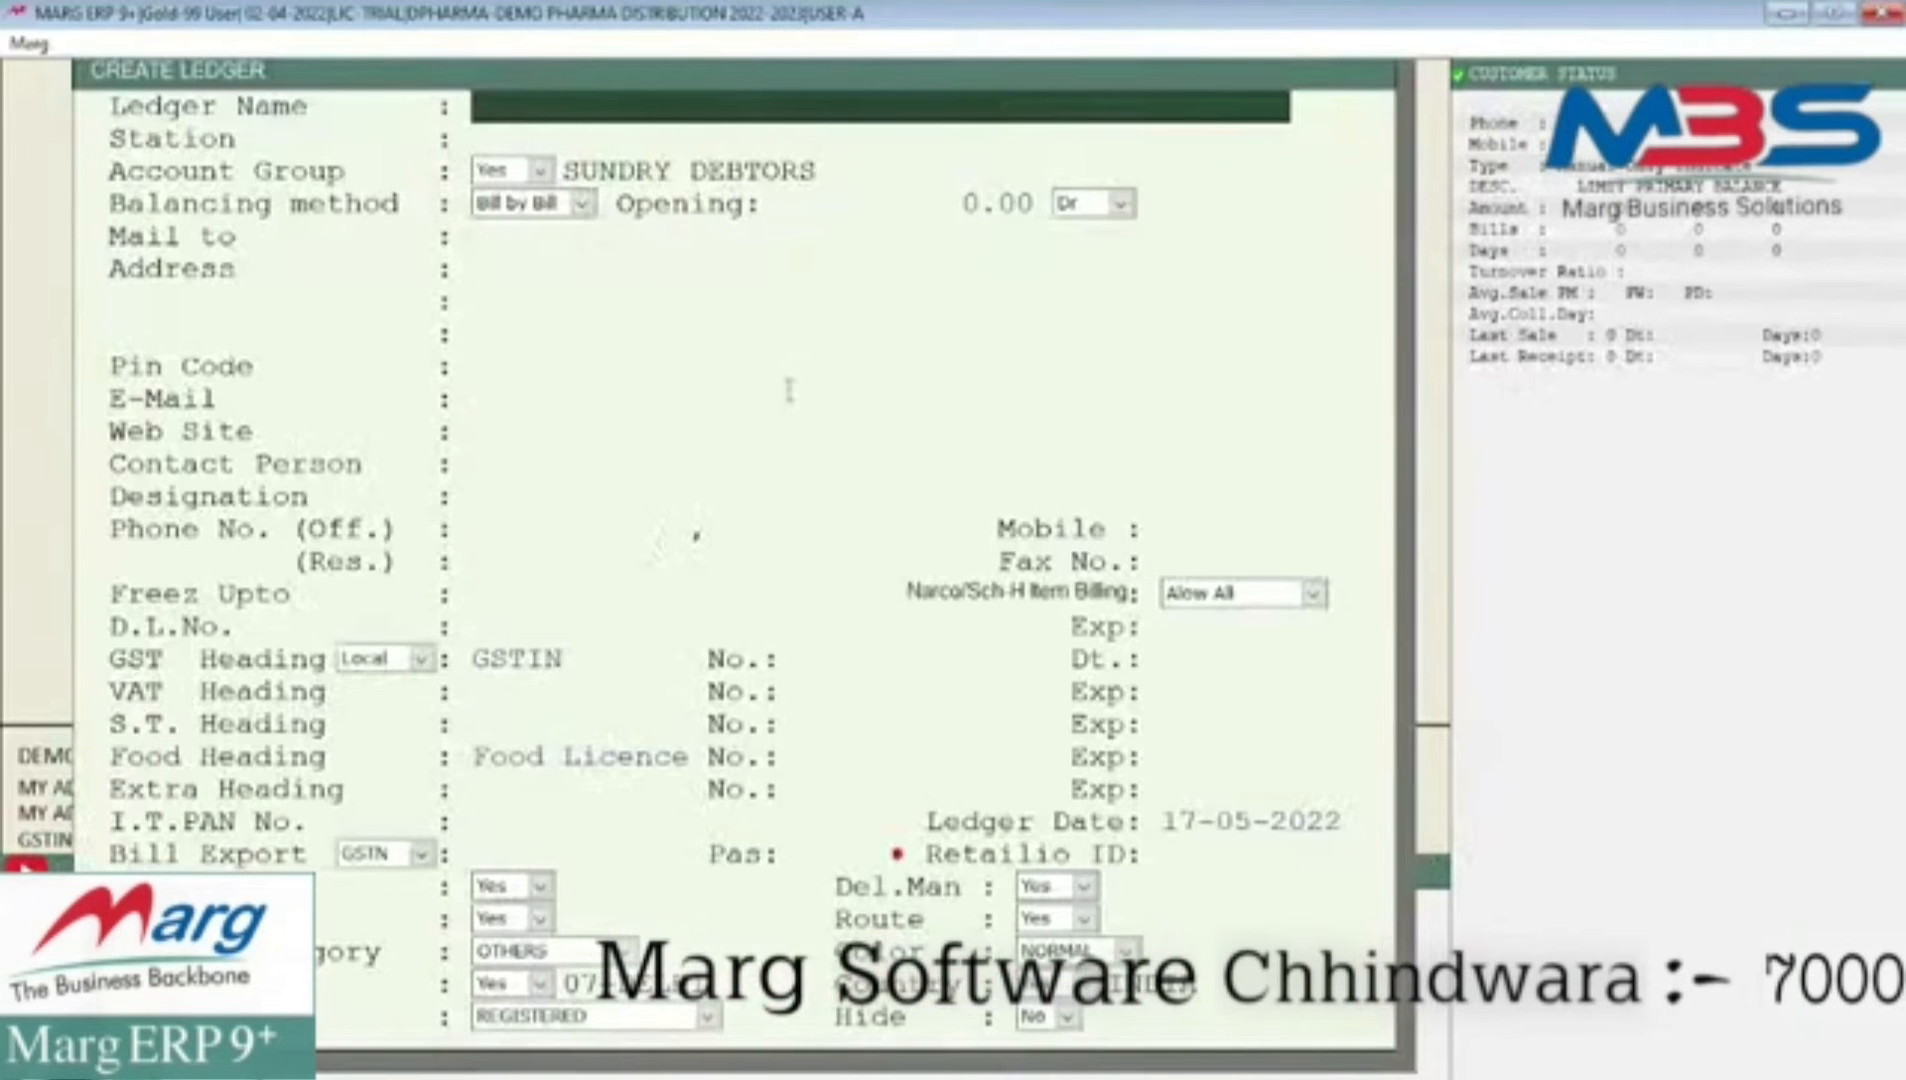
{"action": "type", "text": "ANMOL"}
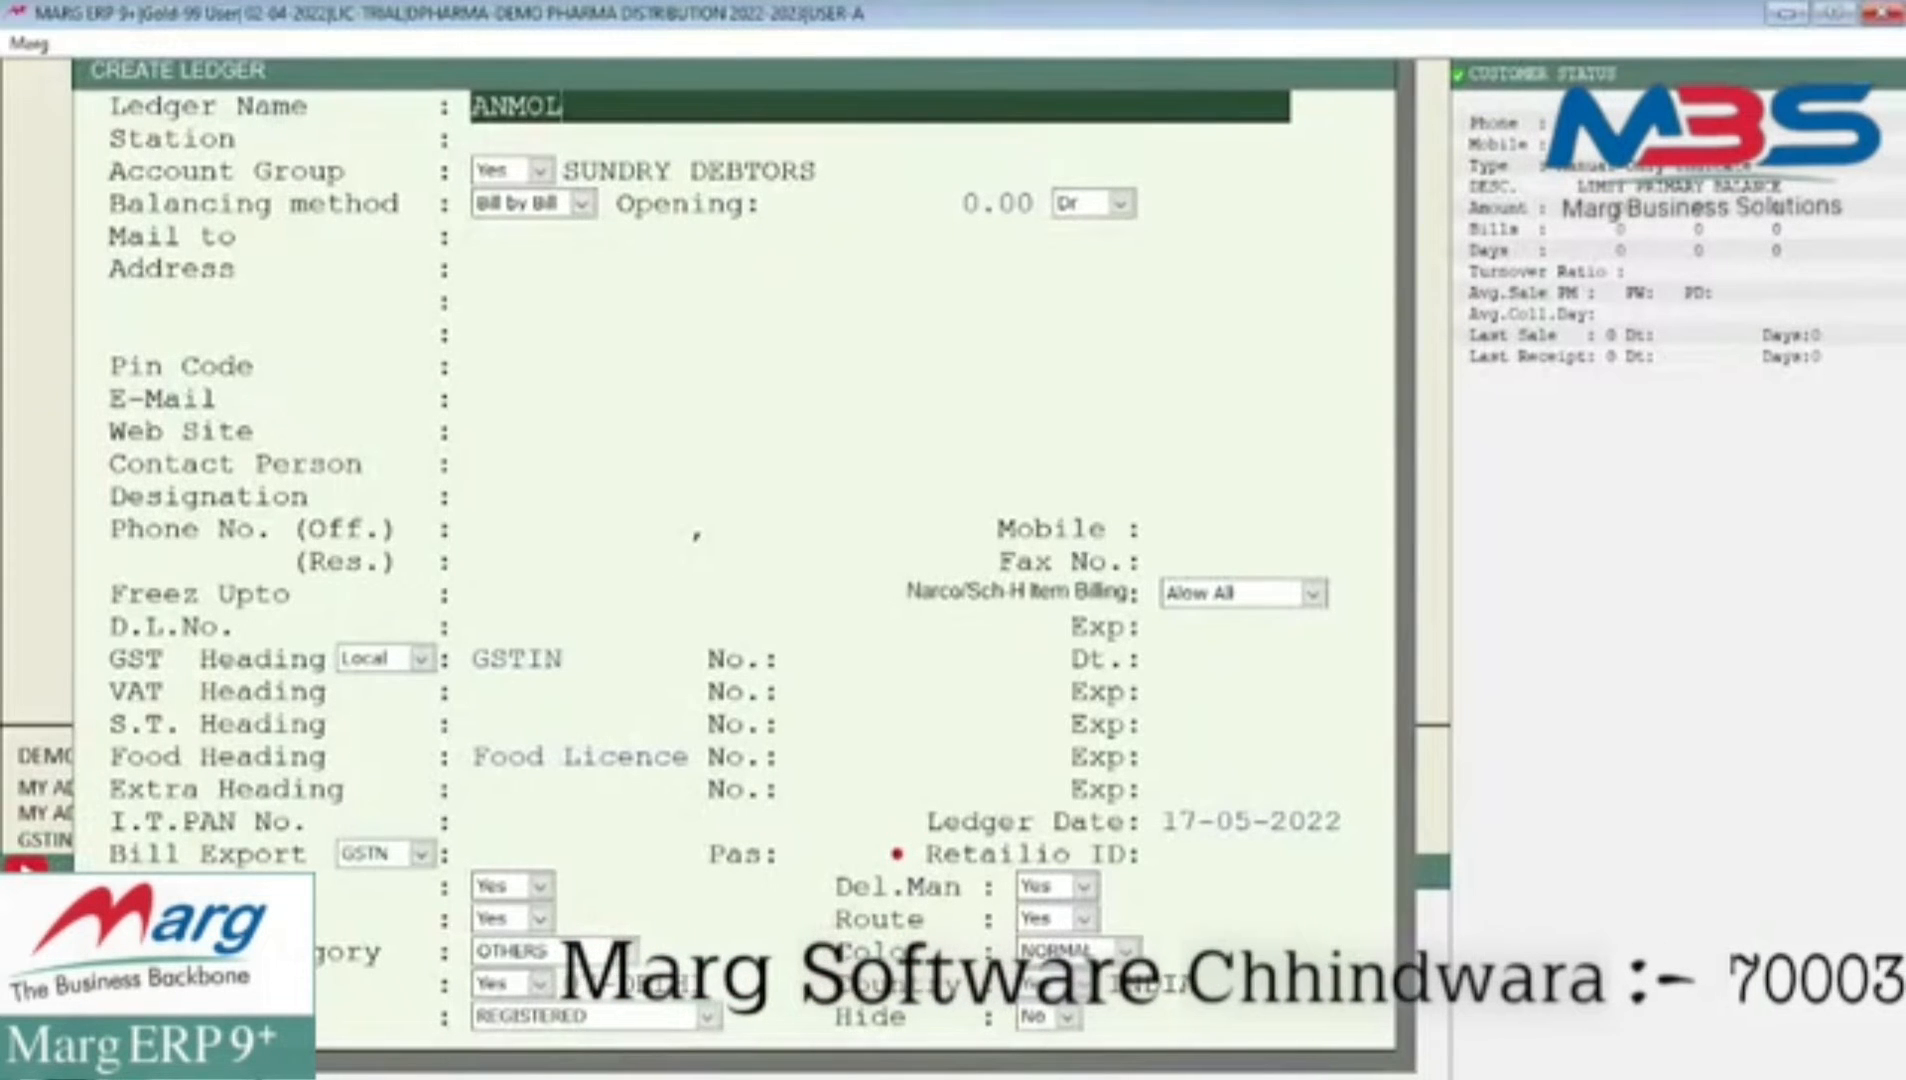
- Keep SUNDRY DEBTORS as account group, choose Bill by Bill as balancing method, and save the new ledger
{"action": "key", "text": "Return"}
{"action": "key", "text": "Return"}
{"action": "key", "text": "Return"}
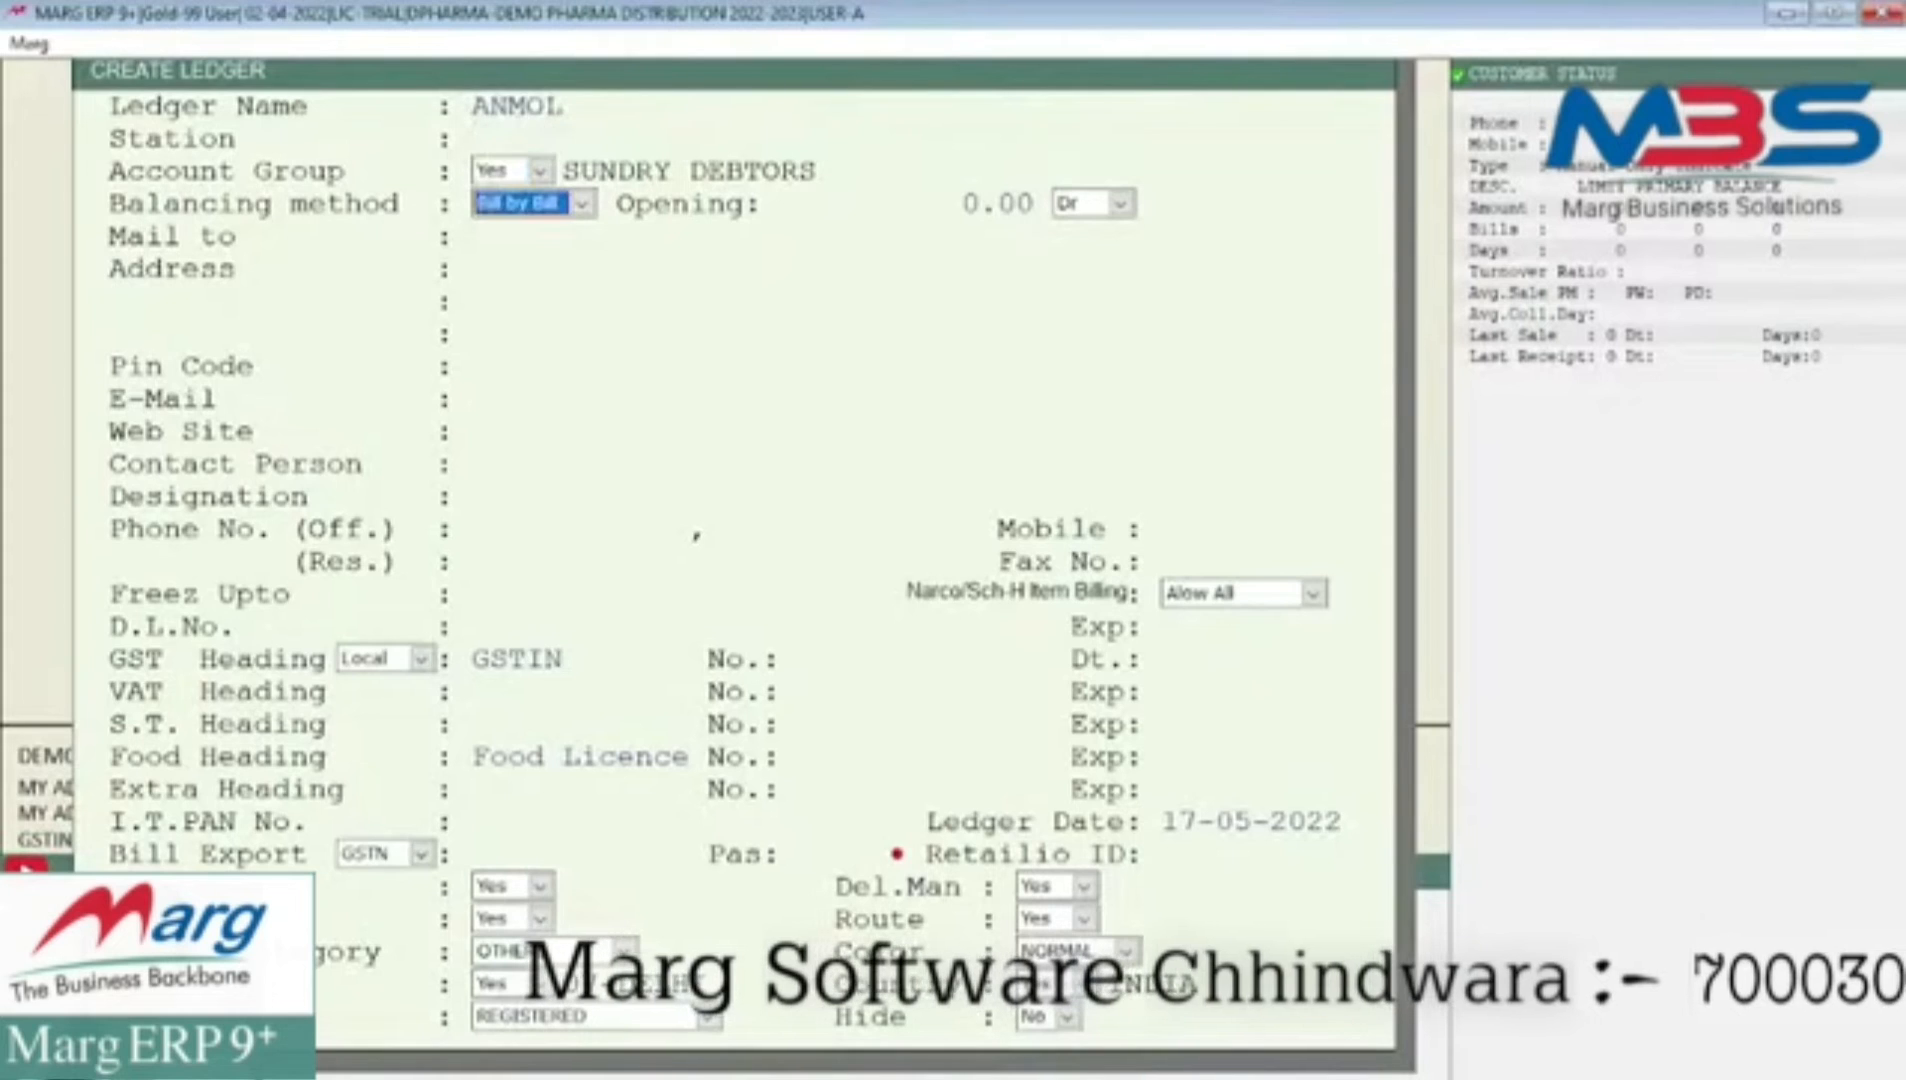
{"action": "key", "text": "space"}
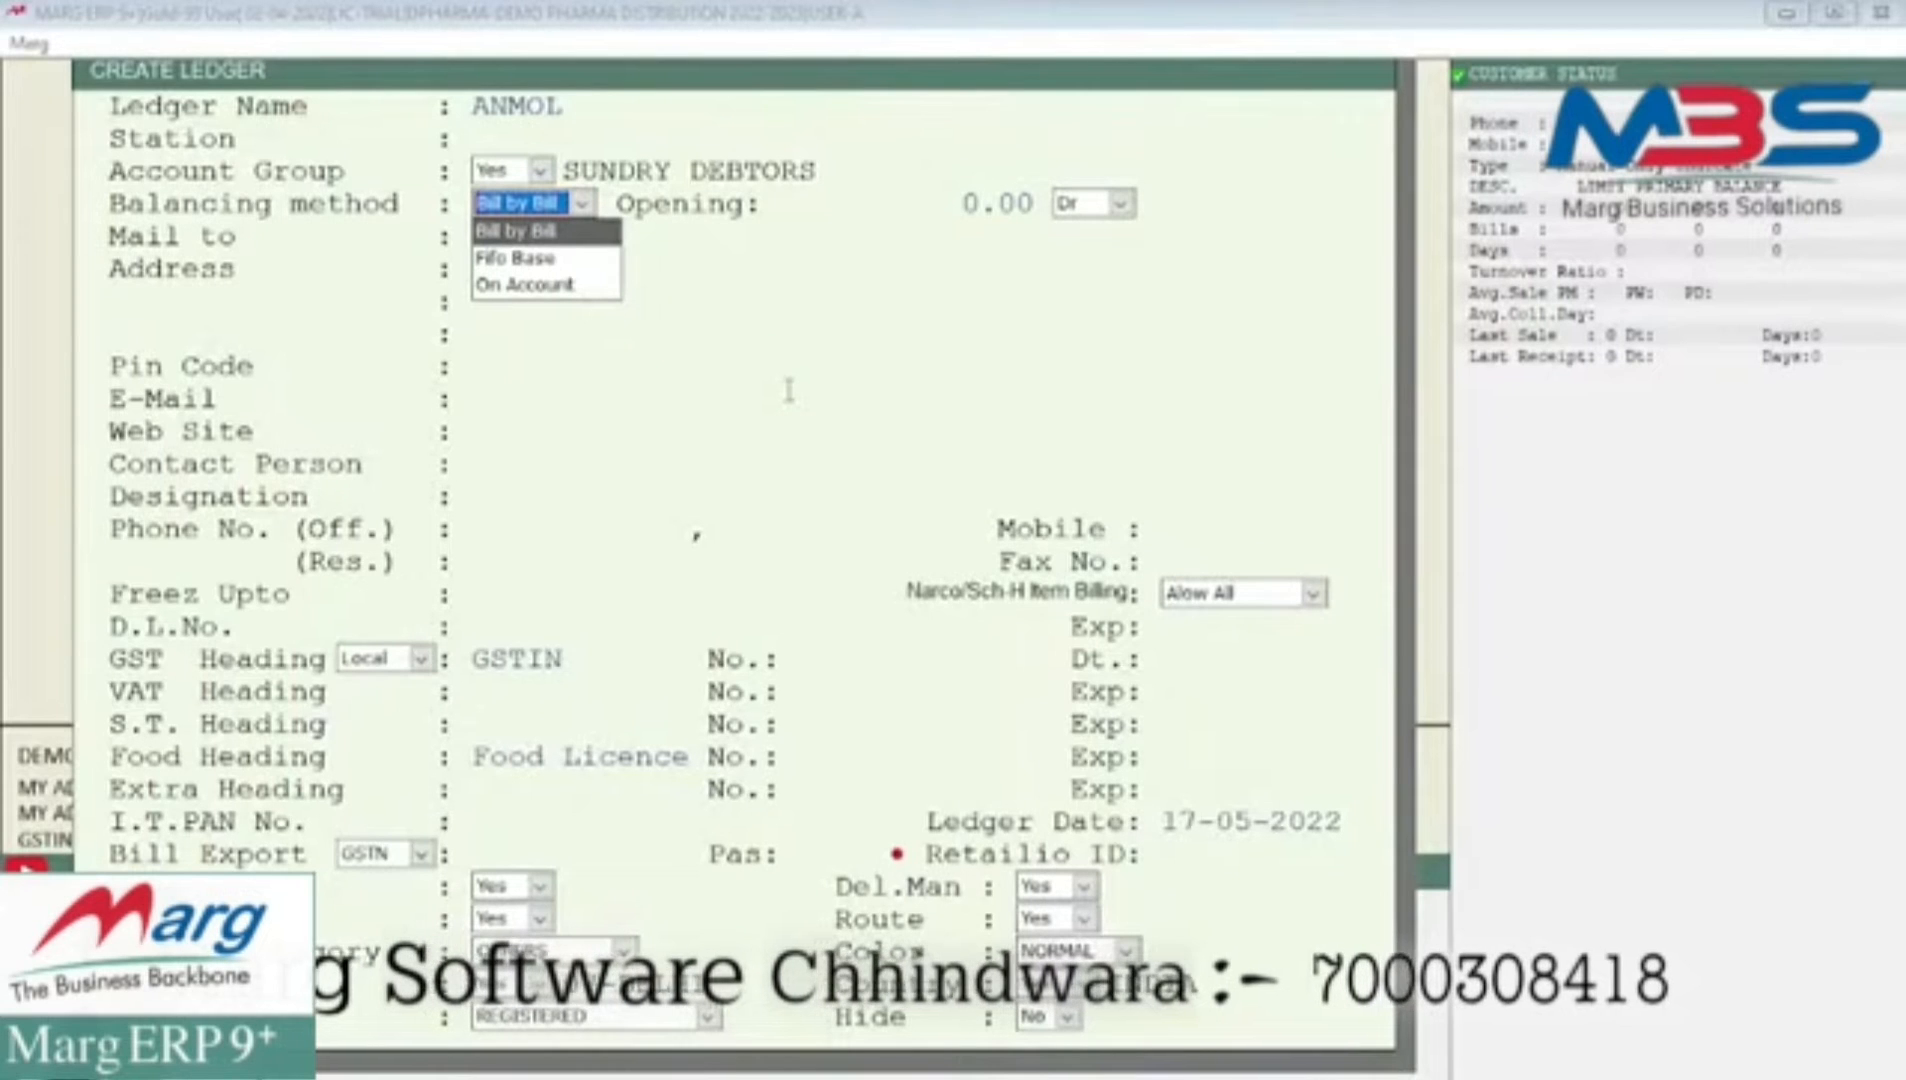
{"action": "key", "text": "Return"}
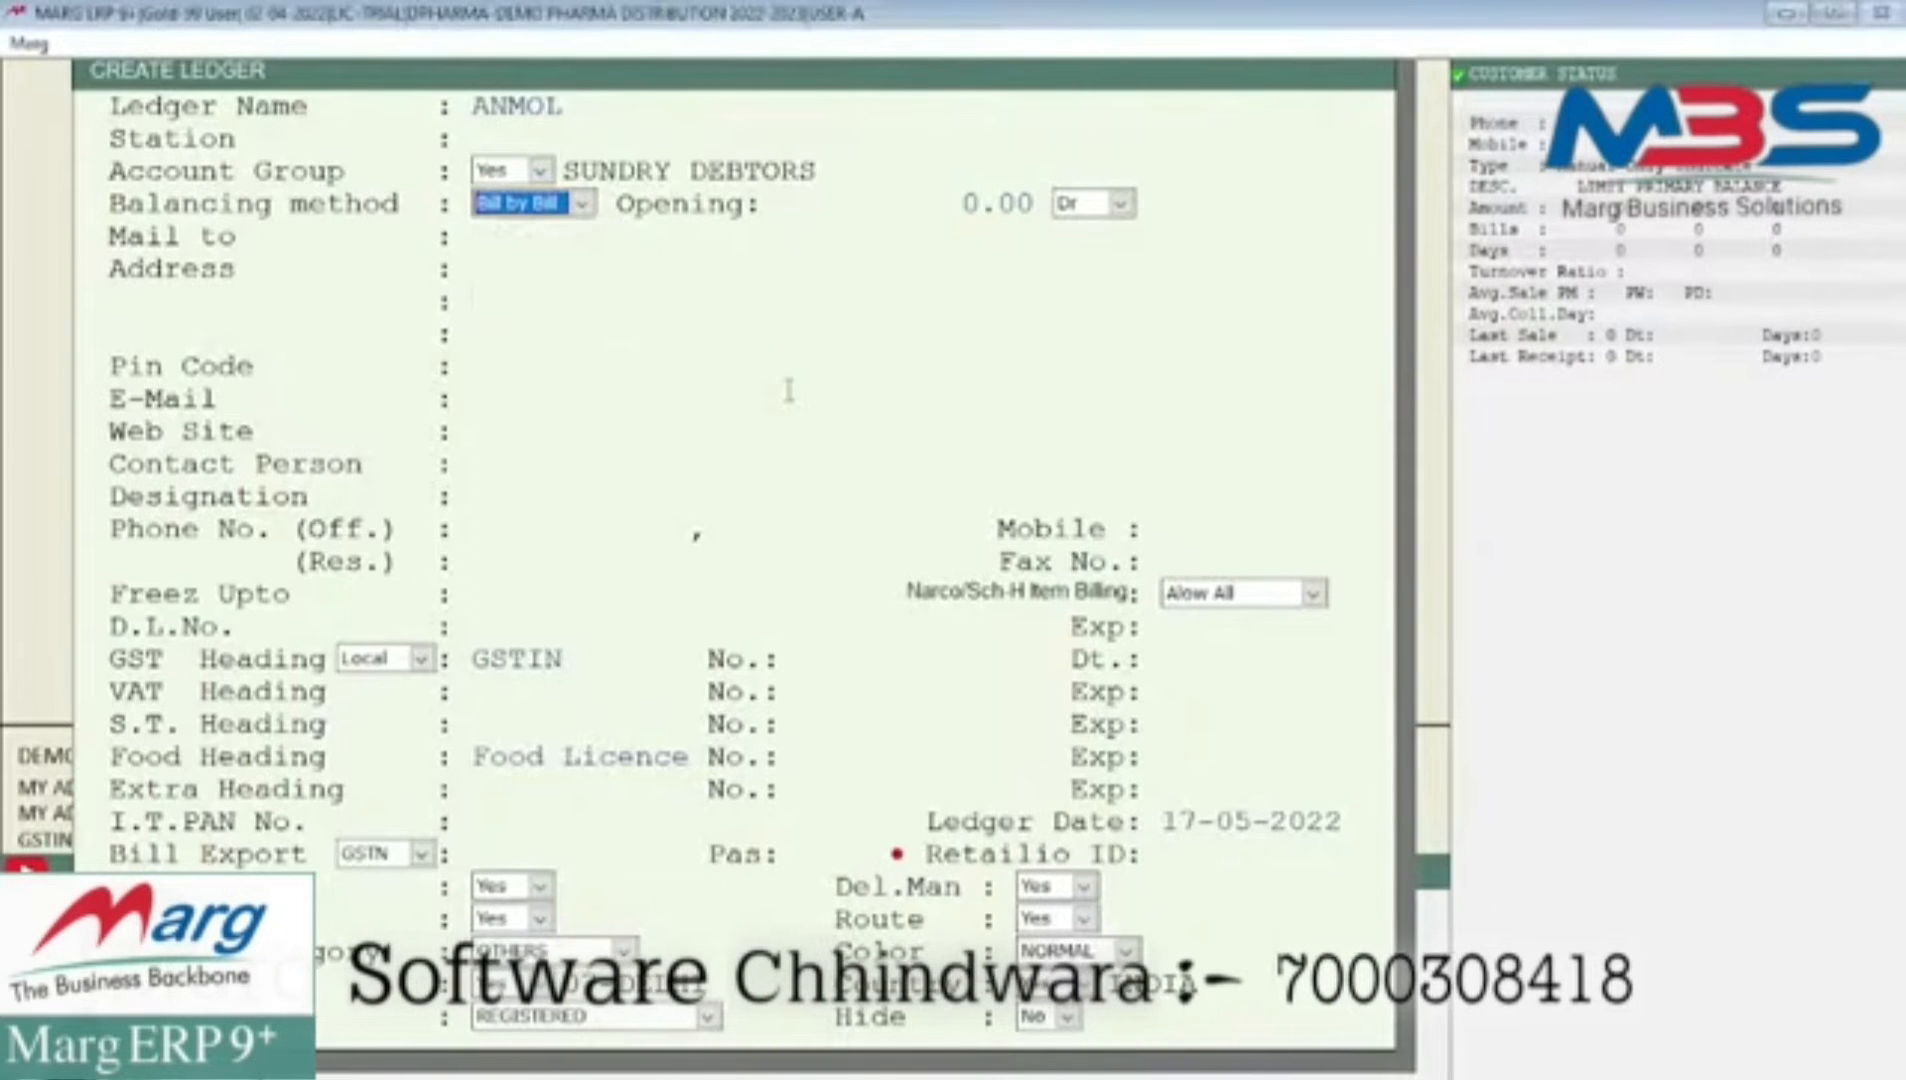
{"action": "key", "text": "Return"}
{"action": "key", "text": "Return"}
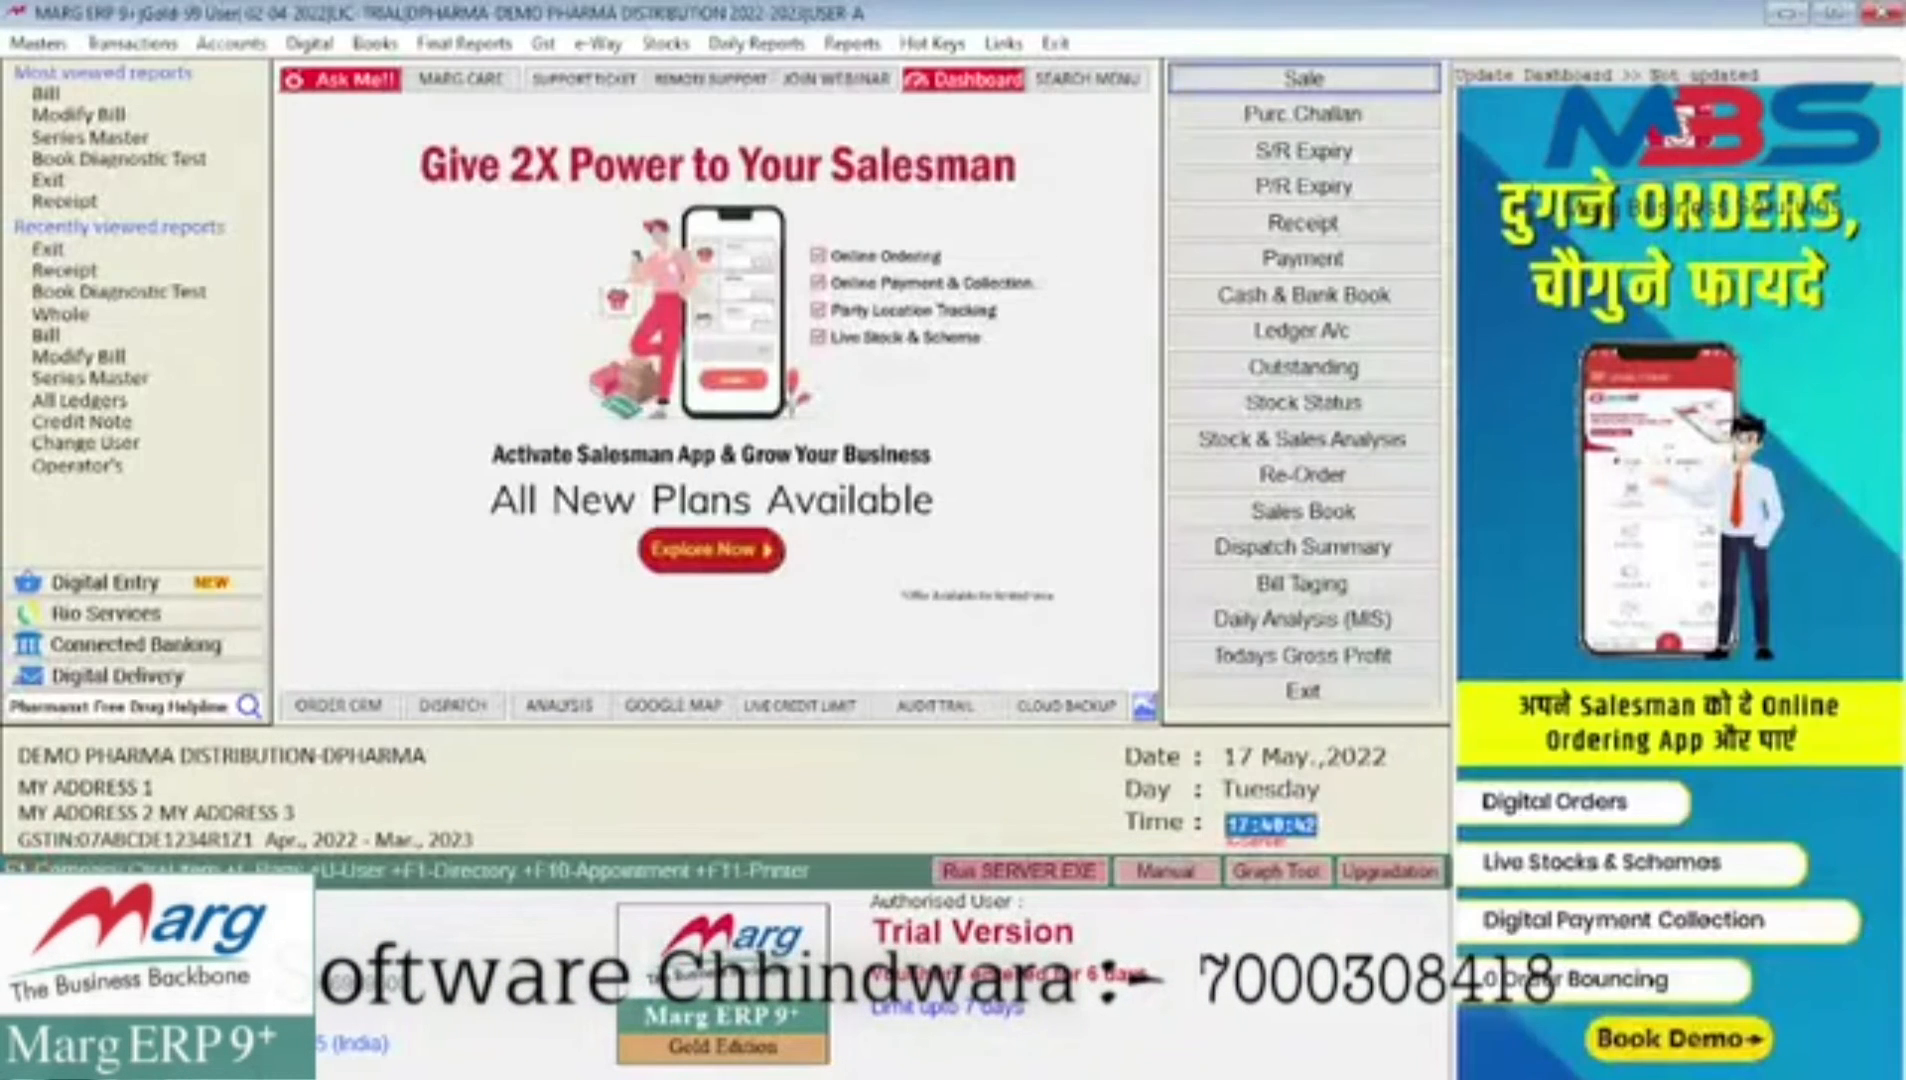
- Start a credit sale bill for the newly created Bill by Bill debtor and proceed to its product lines
{"action": "key", "text": "Return"}
{"action": "key", "text": "Return"}
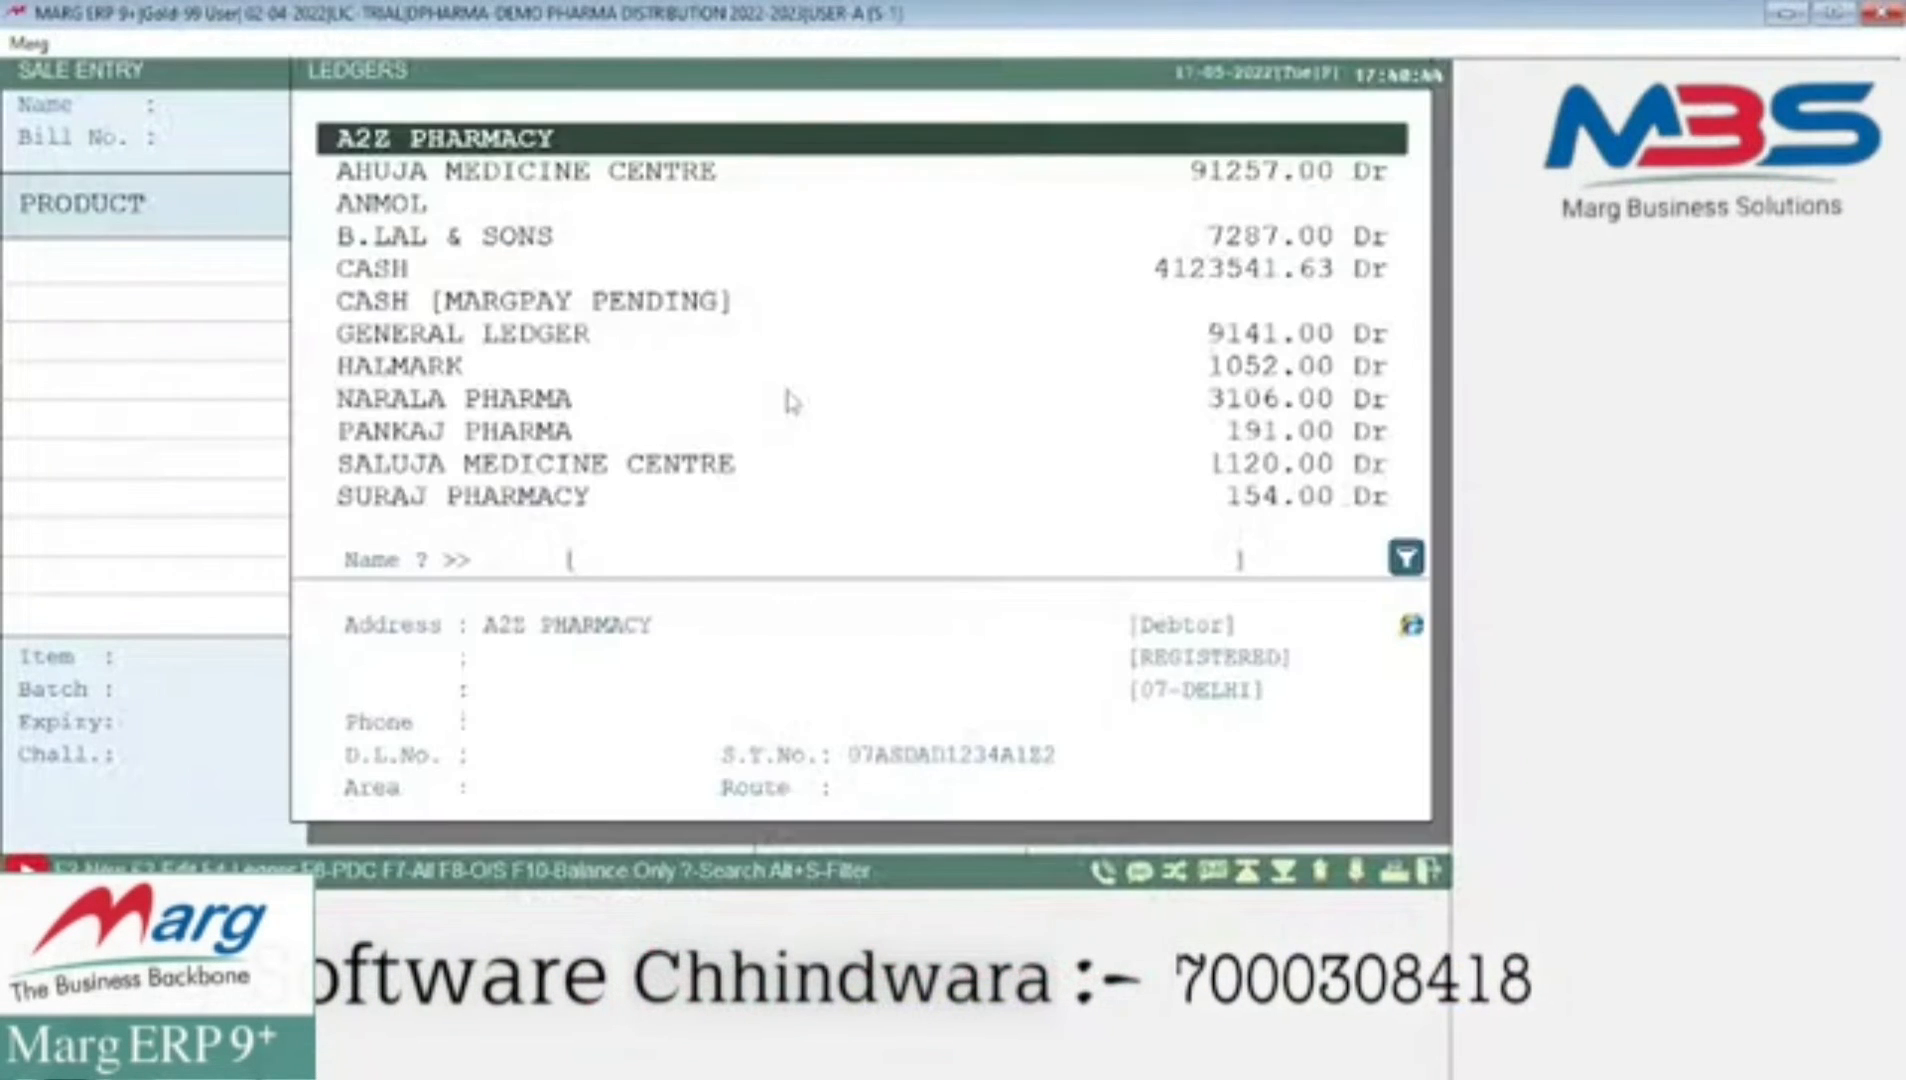
{"action": "key", "text": "Down"}
{"action": "key", "text": "Down"}
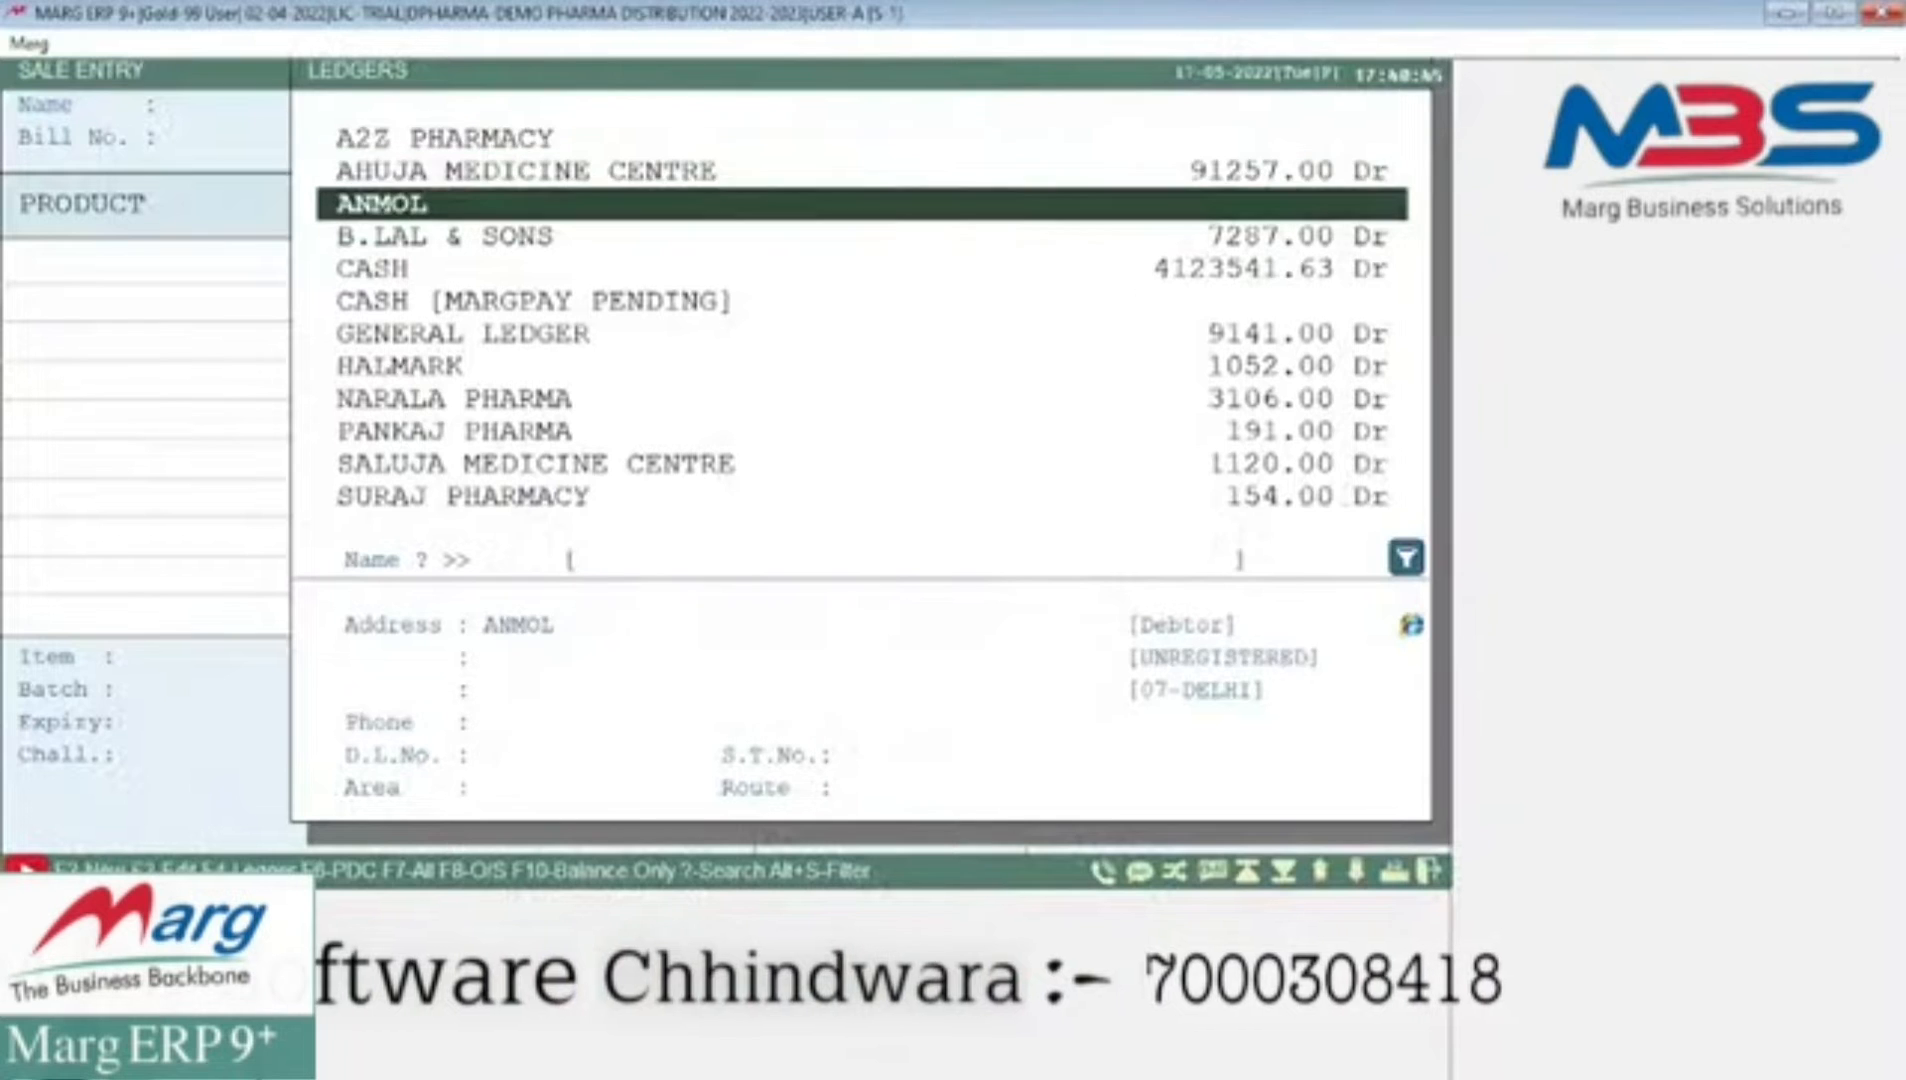
{"action": "key", "text": "Return"}
{"action": "key", "text": "Return"}
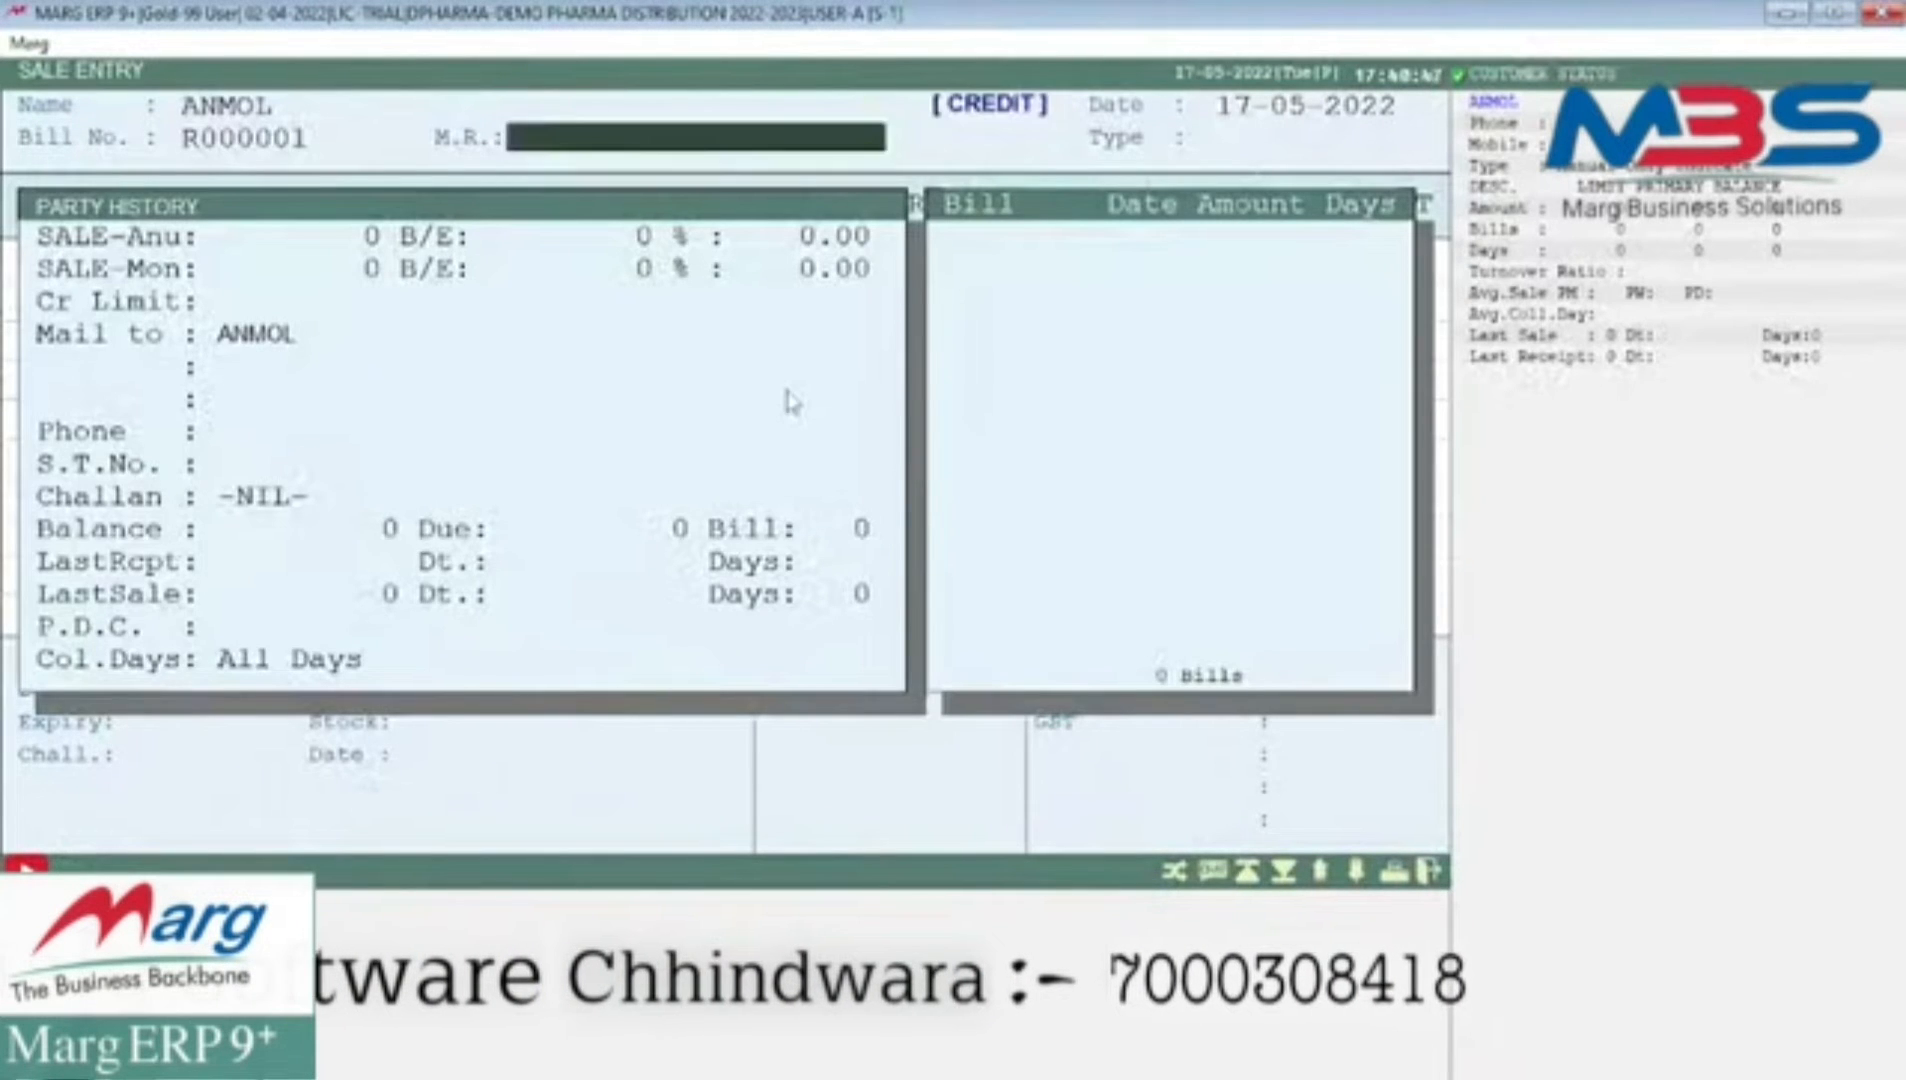
{"action": "key", "text": "Return"}
{"action": "key", "text": "Return"}
{"action": "key", "text": "Return"}
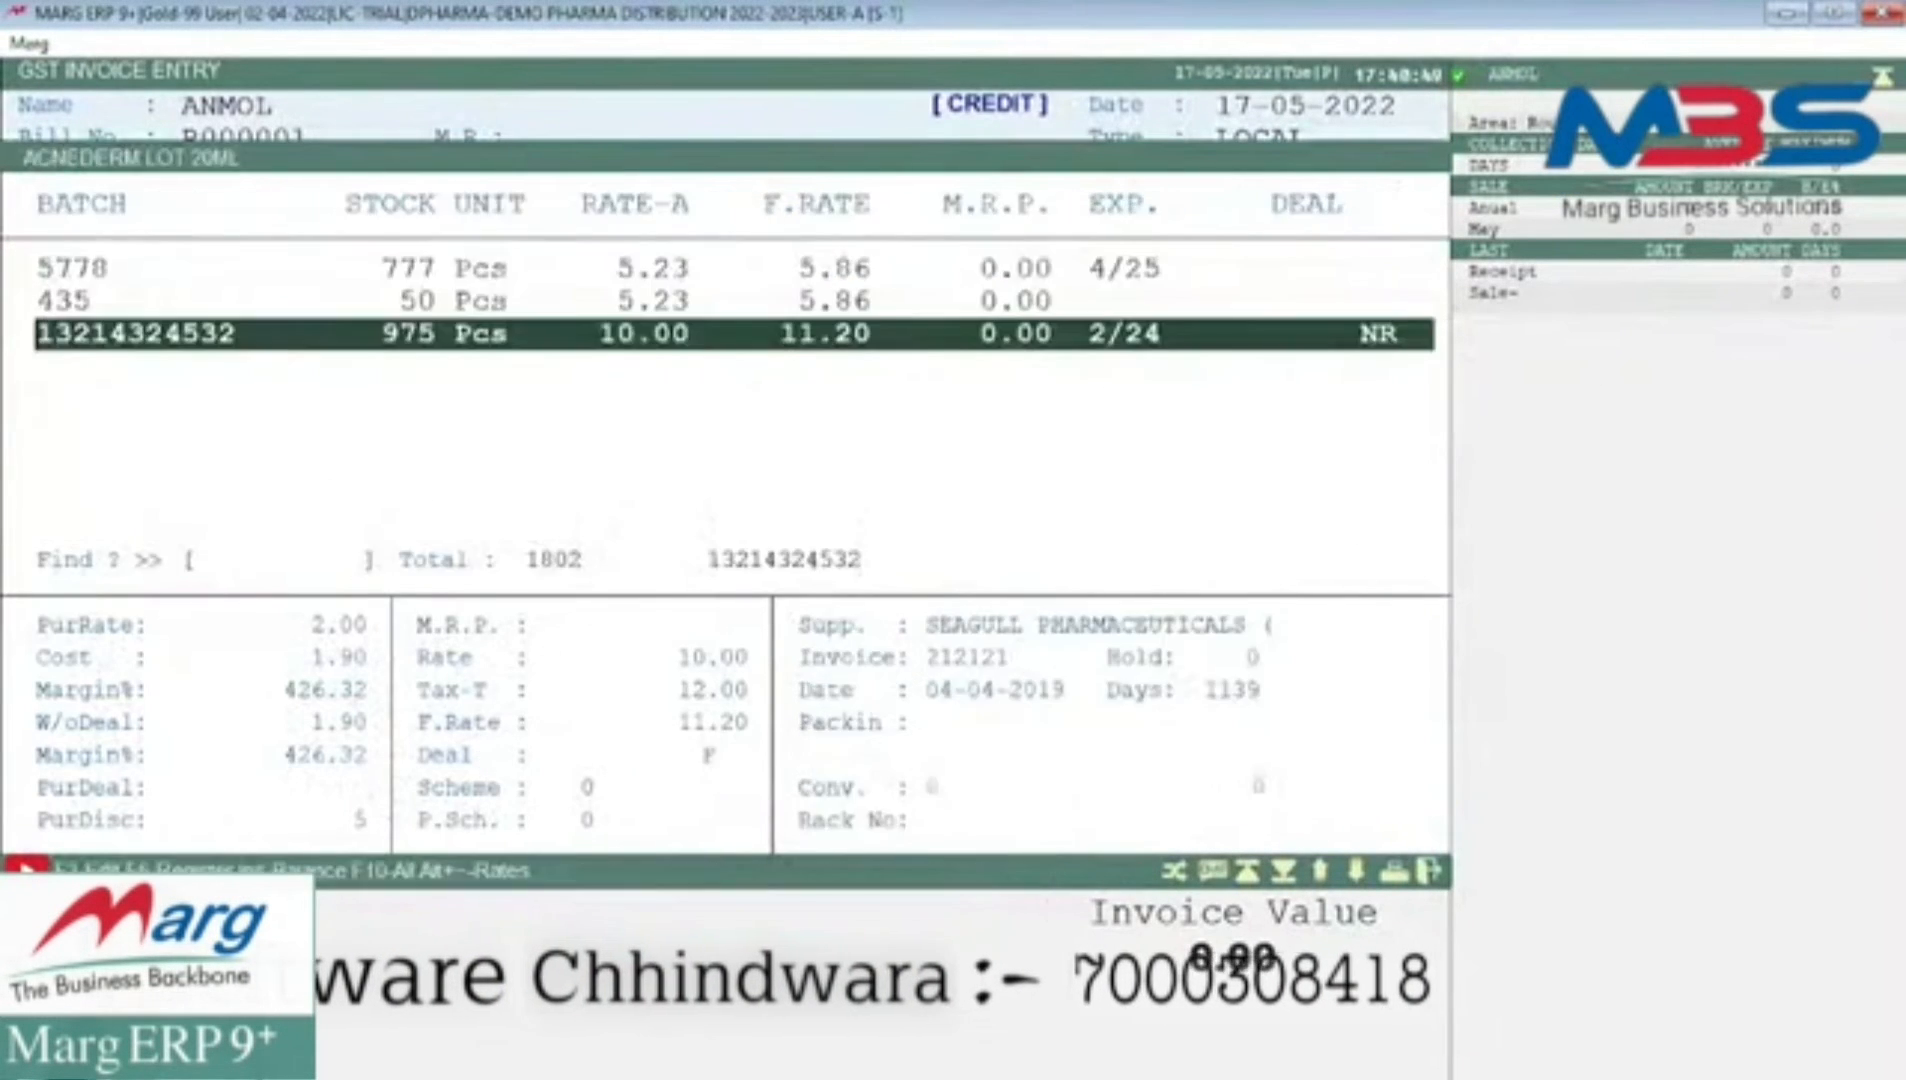
{"action": "key", "text": "Return"}
{"action": "type", "text": "1"}
{"action": "key", "text": "Return"}
- Add 1 AMIFRU 40 from batch 323 as the second product line of the bill
{"action": "key", "text": "Return"}
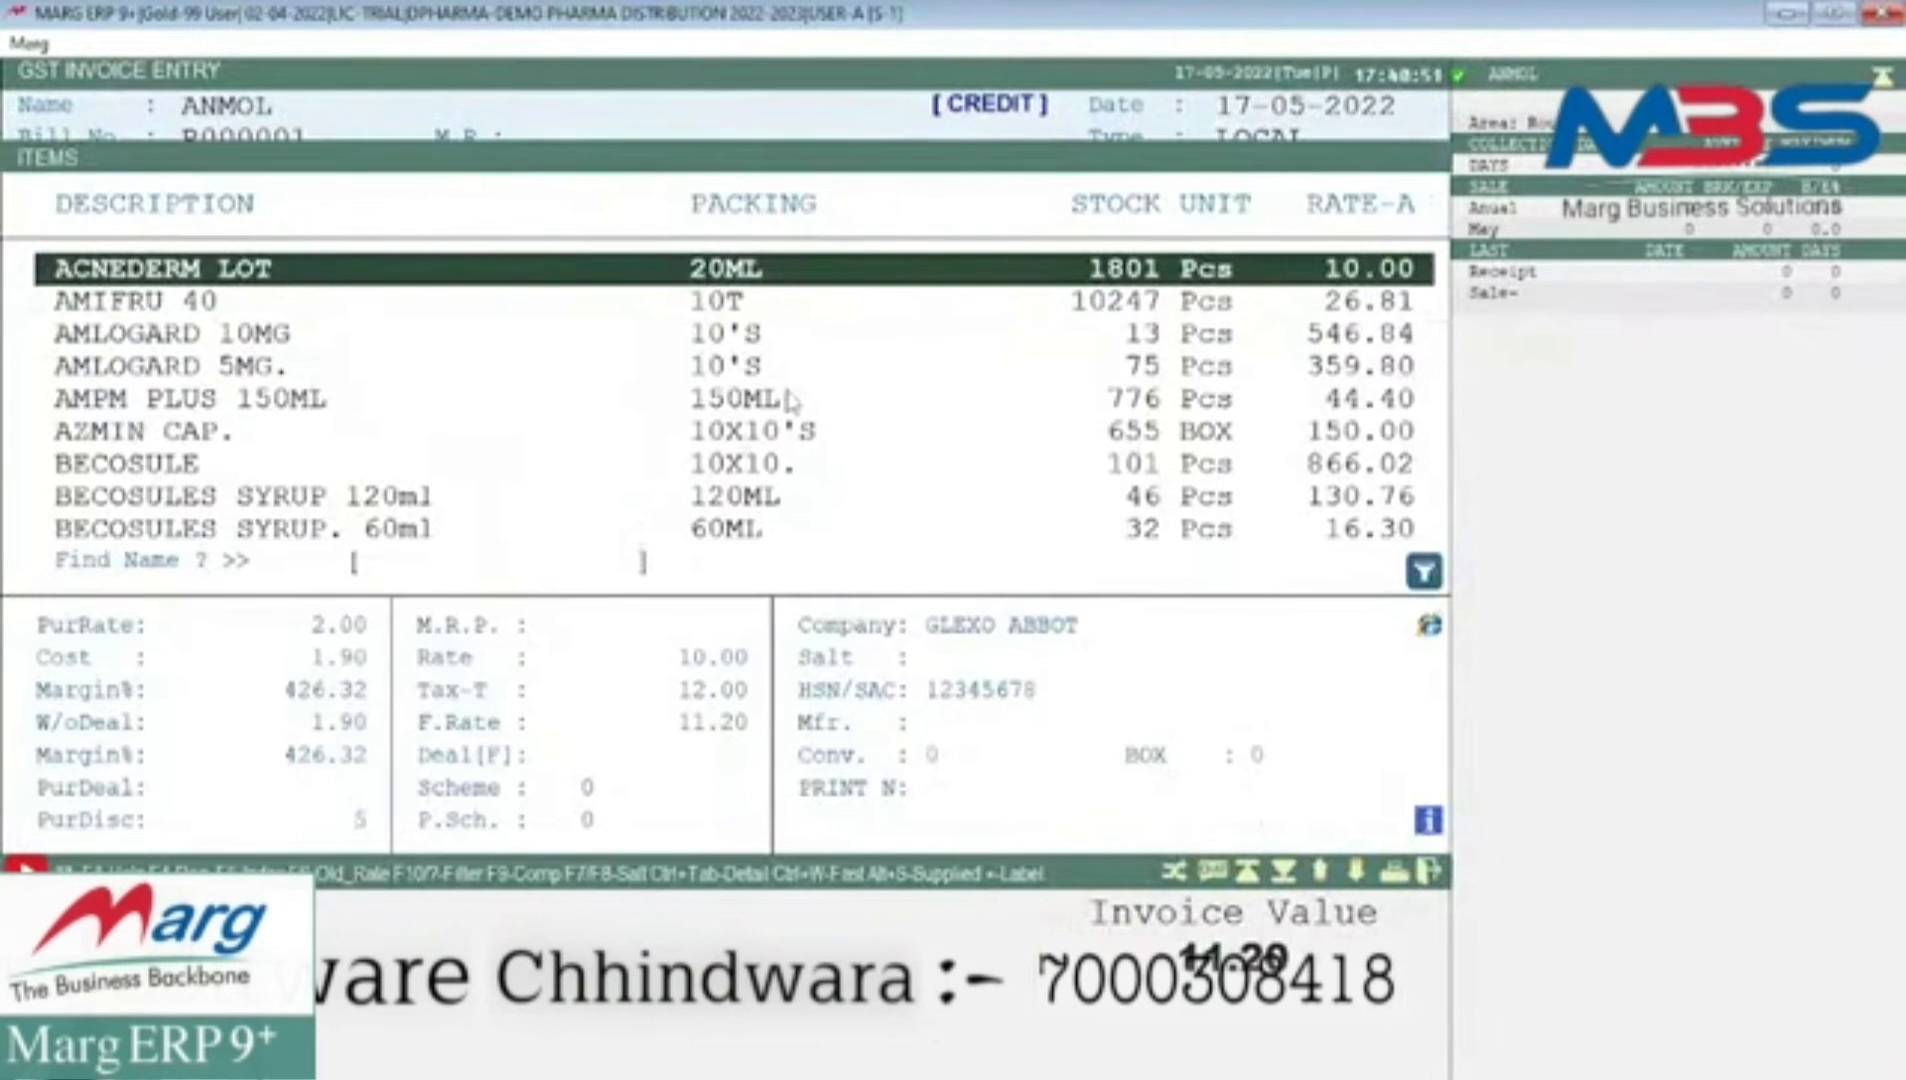
{"action": "key", "text": "Down"}
{"action": "key", "text": "Return"}
{"action": "key", "text": "Return"}
{"action": "type", "text": "1"}
{"action": "key", "text": "Return"}
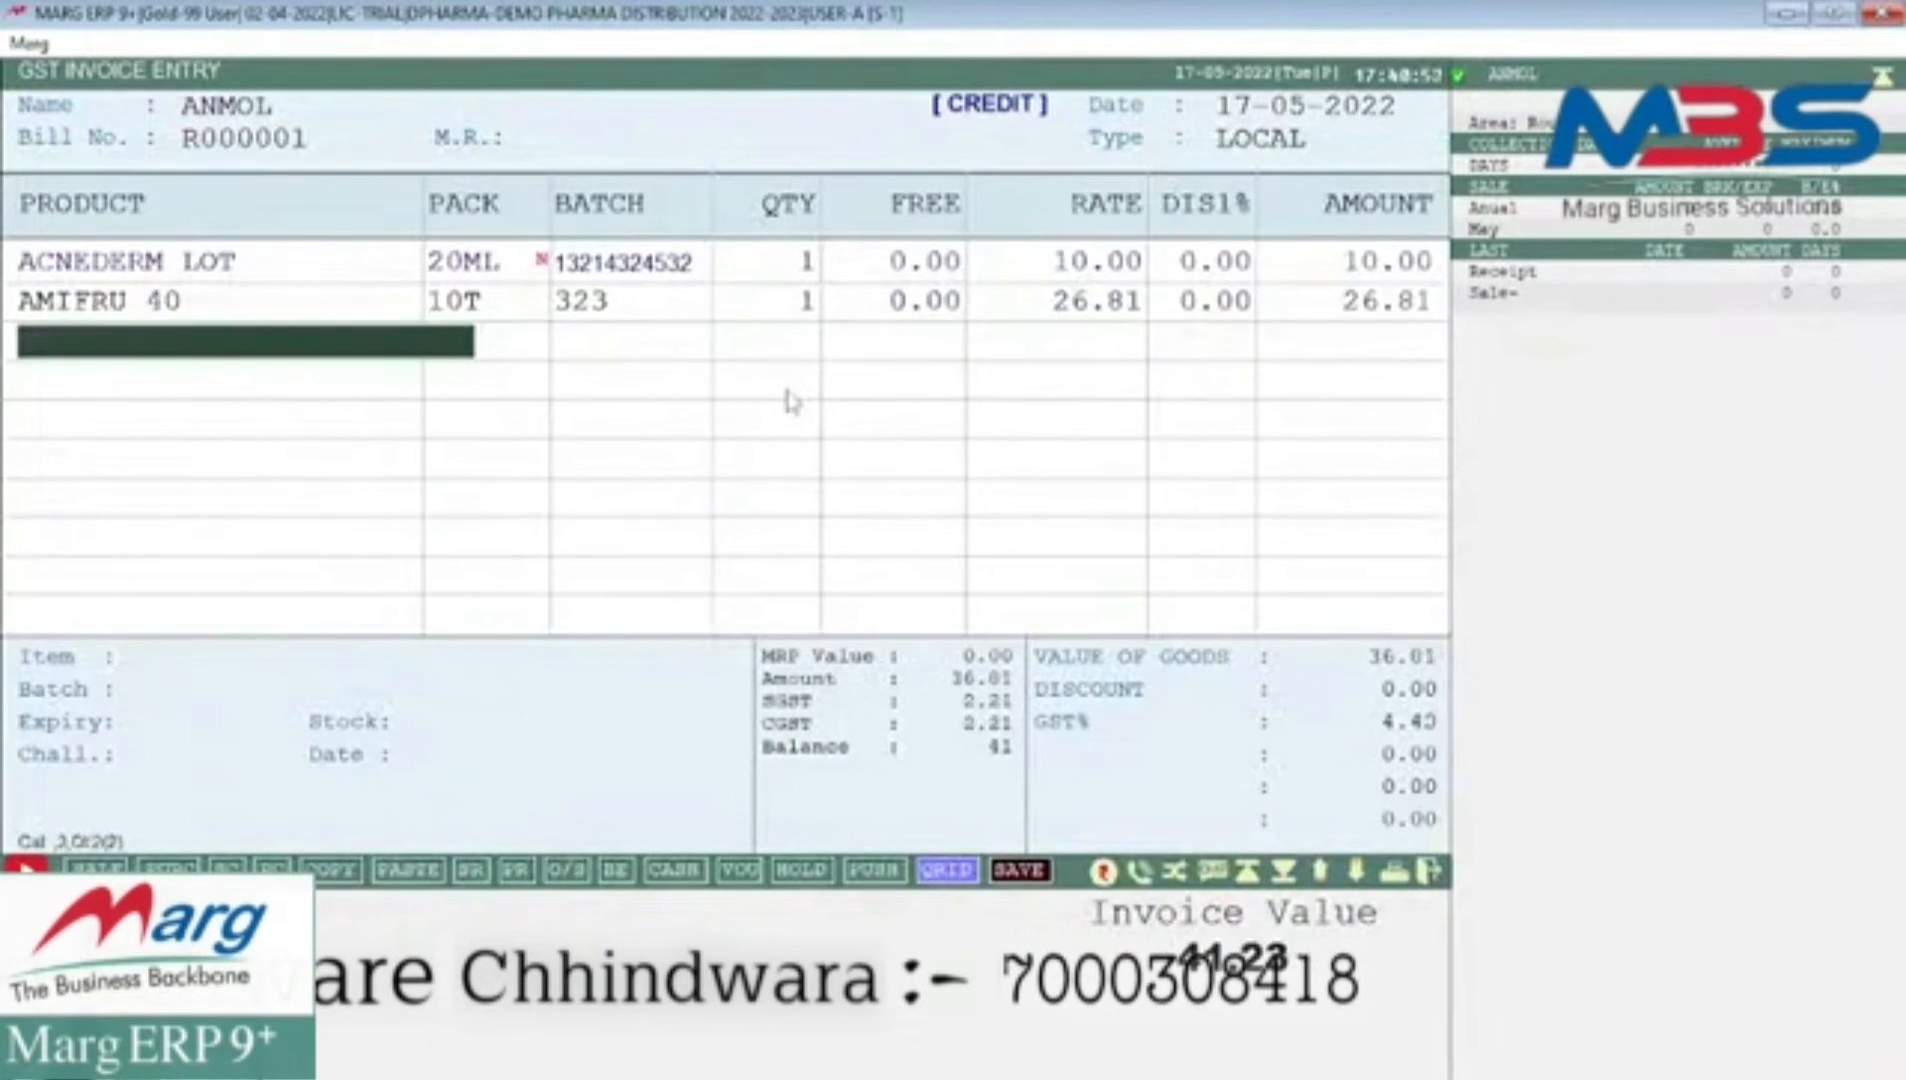
- Add 1 AMLOGARD 5MG. from batch 02005016 as the third product line of the bill
{"action": "key", "text": "Return"}
{"action": "key", "text": "Down"}
{"action": "key", "text": "Down"}
{"action": "key", "text": "Return"}
{"action": "key", "text": "Return"}
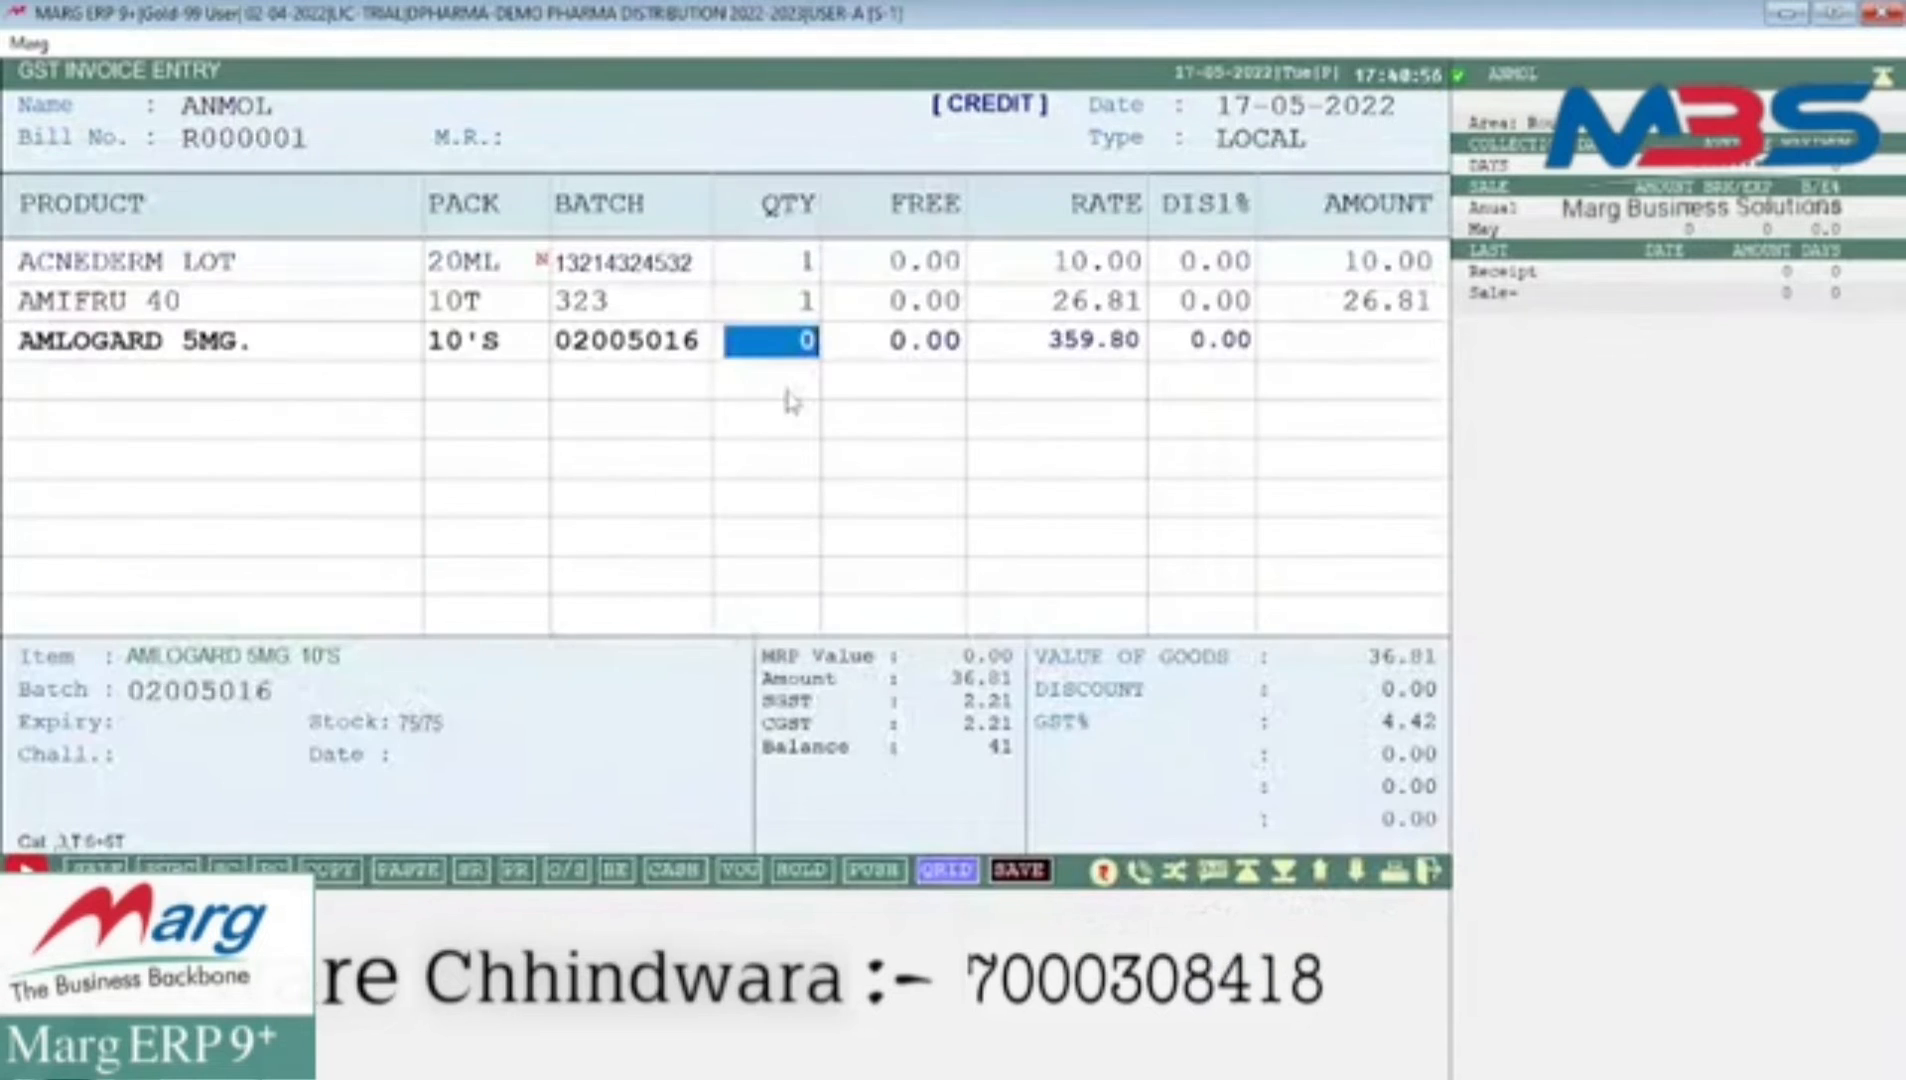
{"action": "type", "text": "1"}
{"action": "key", "text": "Return"}
- Complete bill R000001, adjust its 444.00 as a New Ref, and save the bill without printing it
{"action": "key", "text": "Escape"}
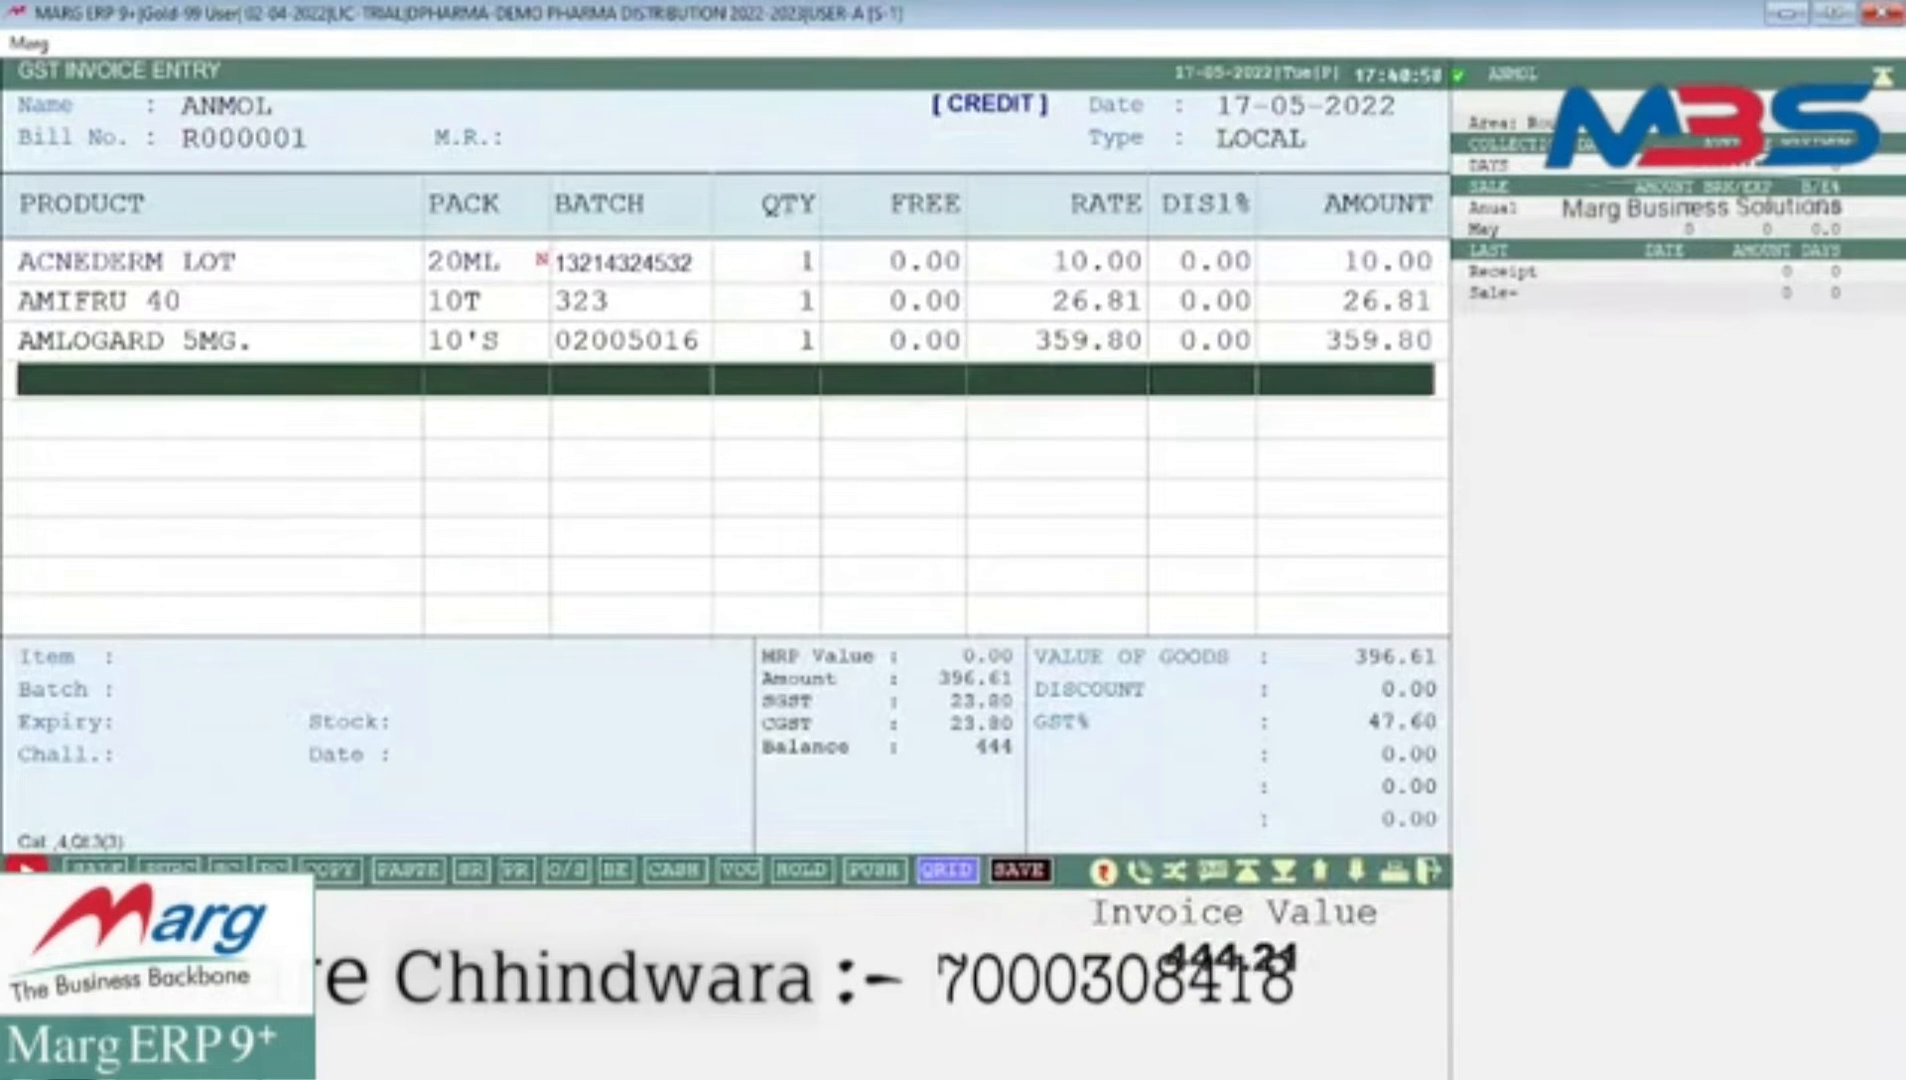
{"action": "key", "text": "Tab"}
{"action": "key", "text": "Return"}
{"action": "key", "text": "Return"}
{"action": "key", "text": "Return"}
{"action": "key", "text": "Return"}
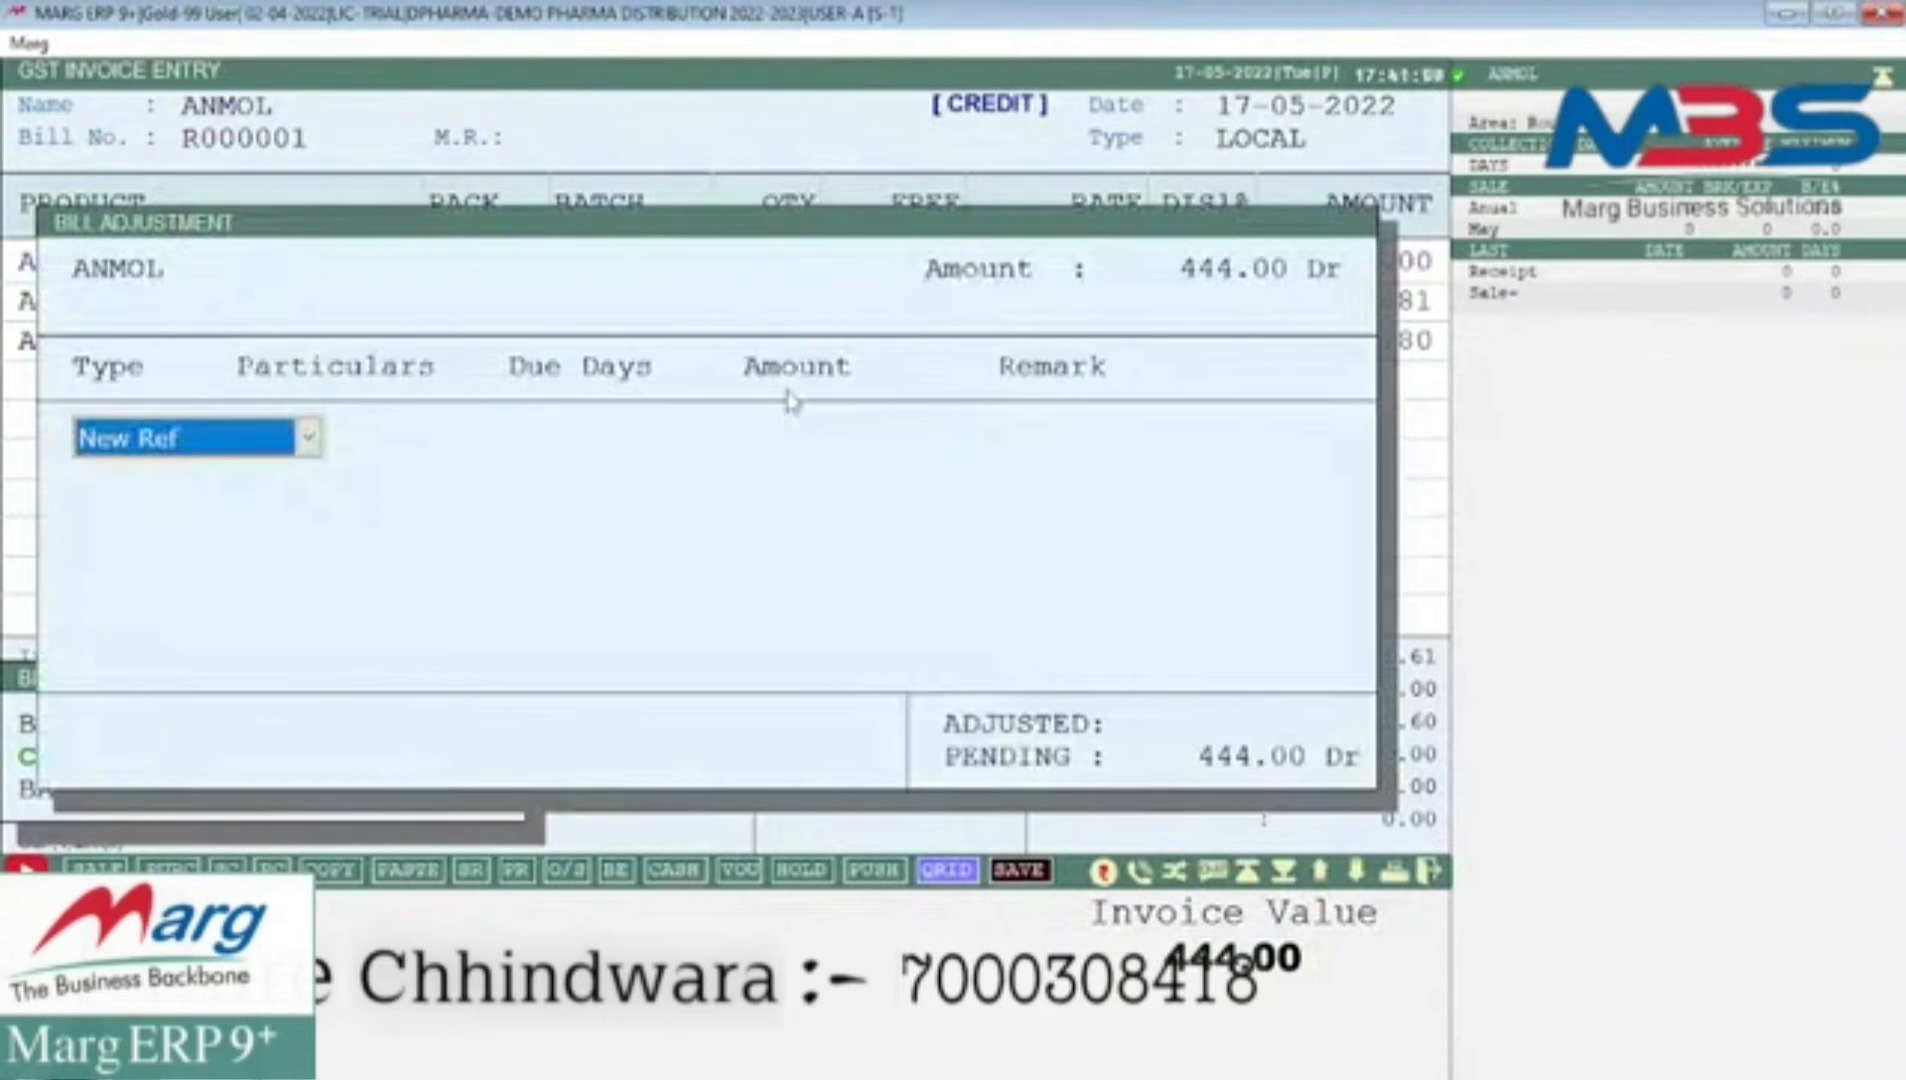
{"action": "key", "text": "Return"}
{"action": "key", "text": "Return"}
{"action": "key", "text": "Return"}
{"action": "key", "text": "Return"}
{"action": "key", "text": "Escape"}
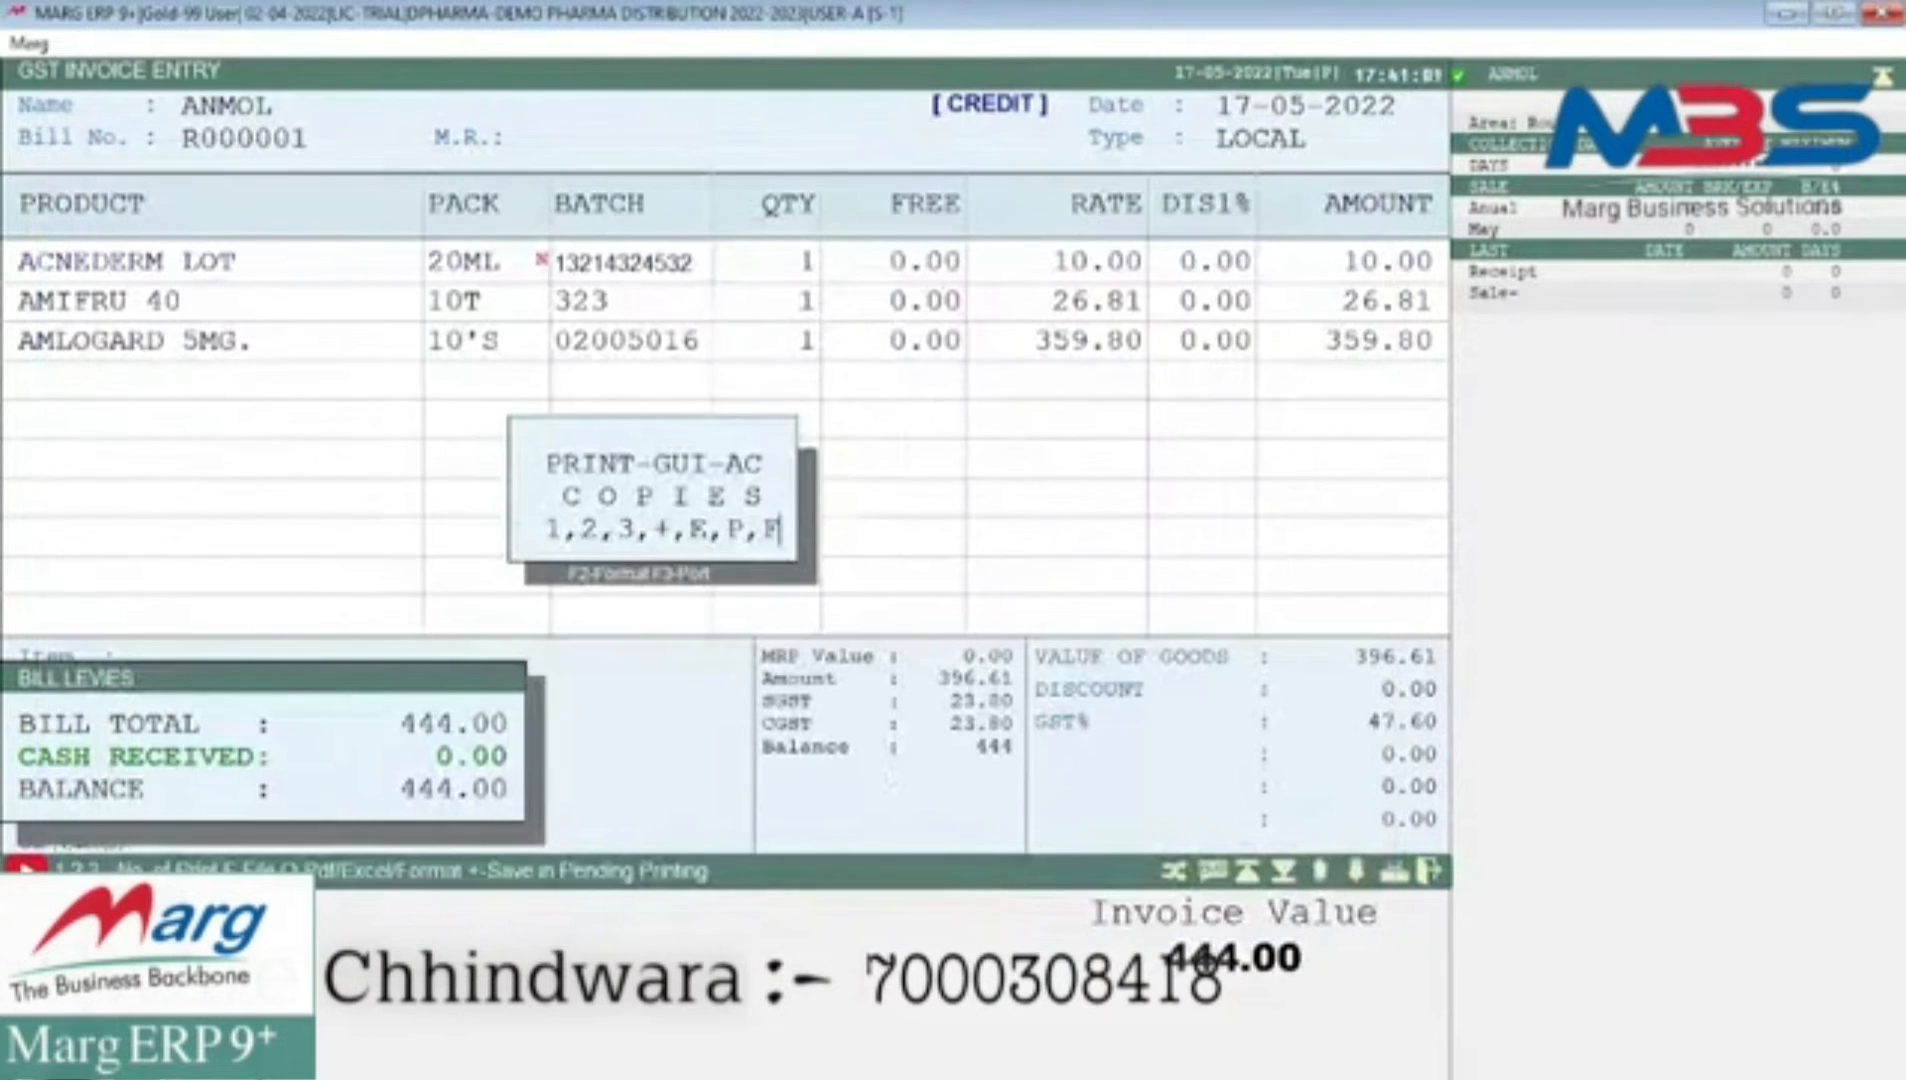
{"action": "key", "text": "Escape"}
- Start a second credit sale bill for the same party and bring up the product list
{"action": "key", "text": "Return"}
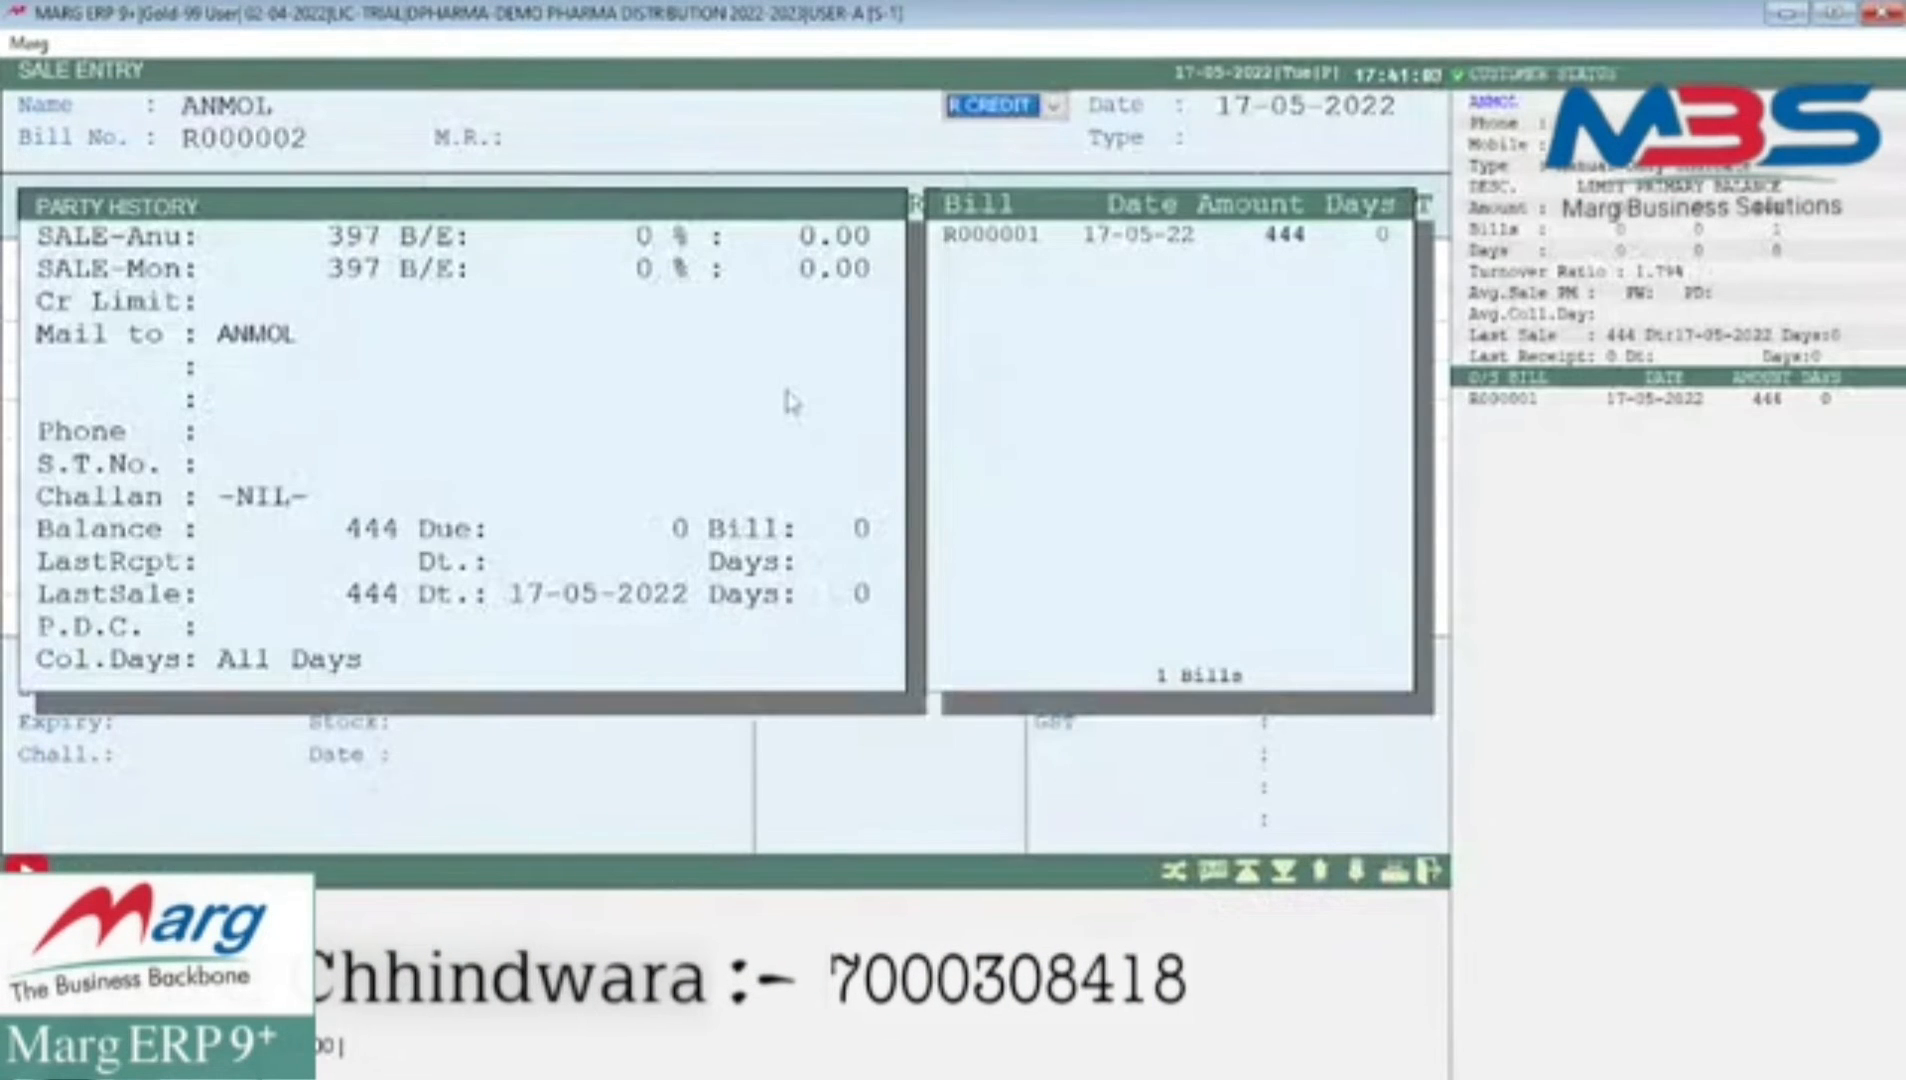
{"action": "key", "text": "Return"}
{"action": "key", "text": "Return"}
{"action": "key", "text": "Return"}
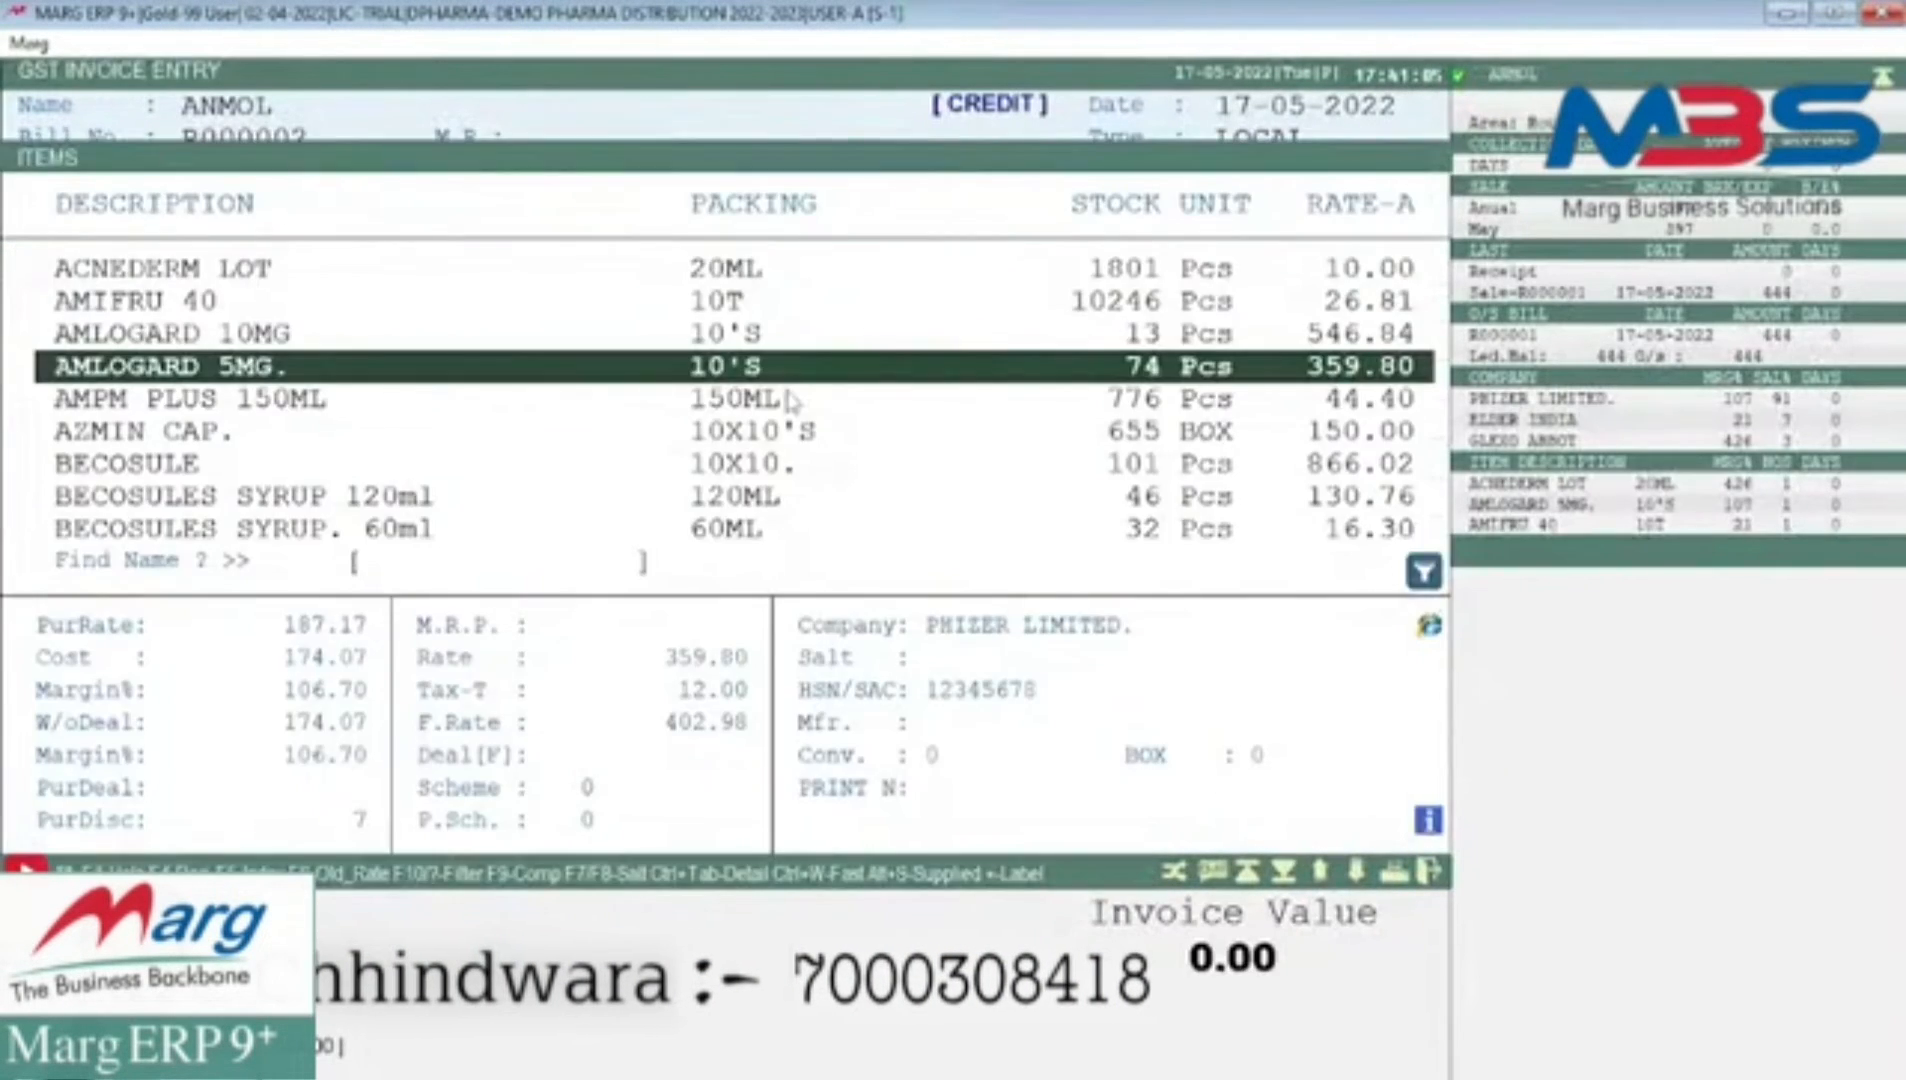
{"action": "key", "text": "Down"}
{"action": "key", "text": "Return"}
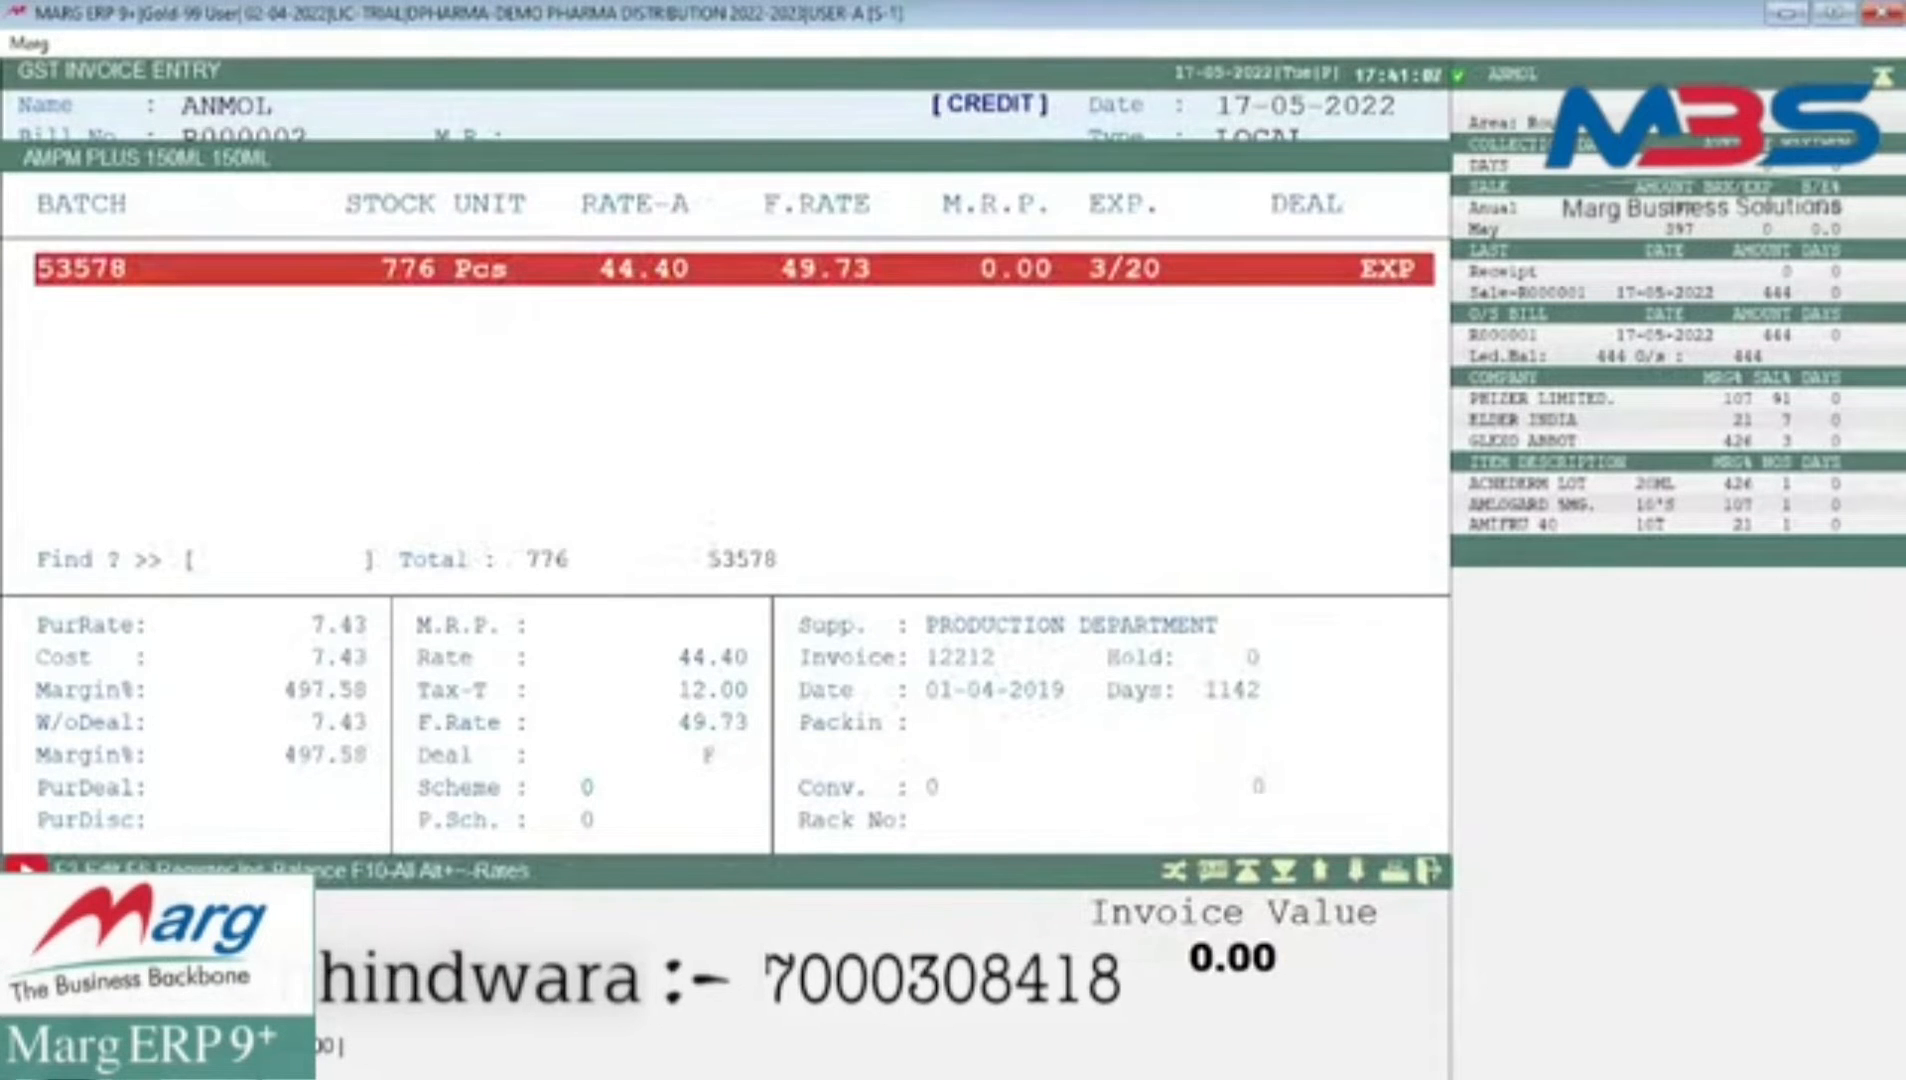
{"action": "key", "text": "Escape"}
- Add 1 AZMIN CAP. from batch 132 as the first product line of the second bill
{"action": "key", "text": "Return"}
{"action": "key", "text": "Down"}
{"action": "key", "text": "Return"}
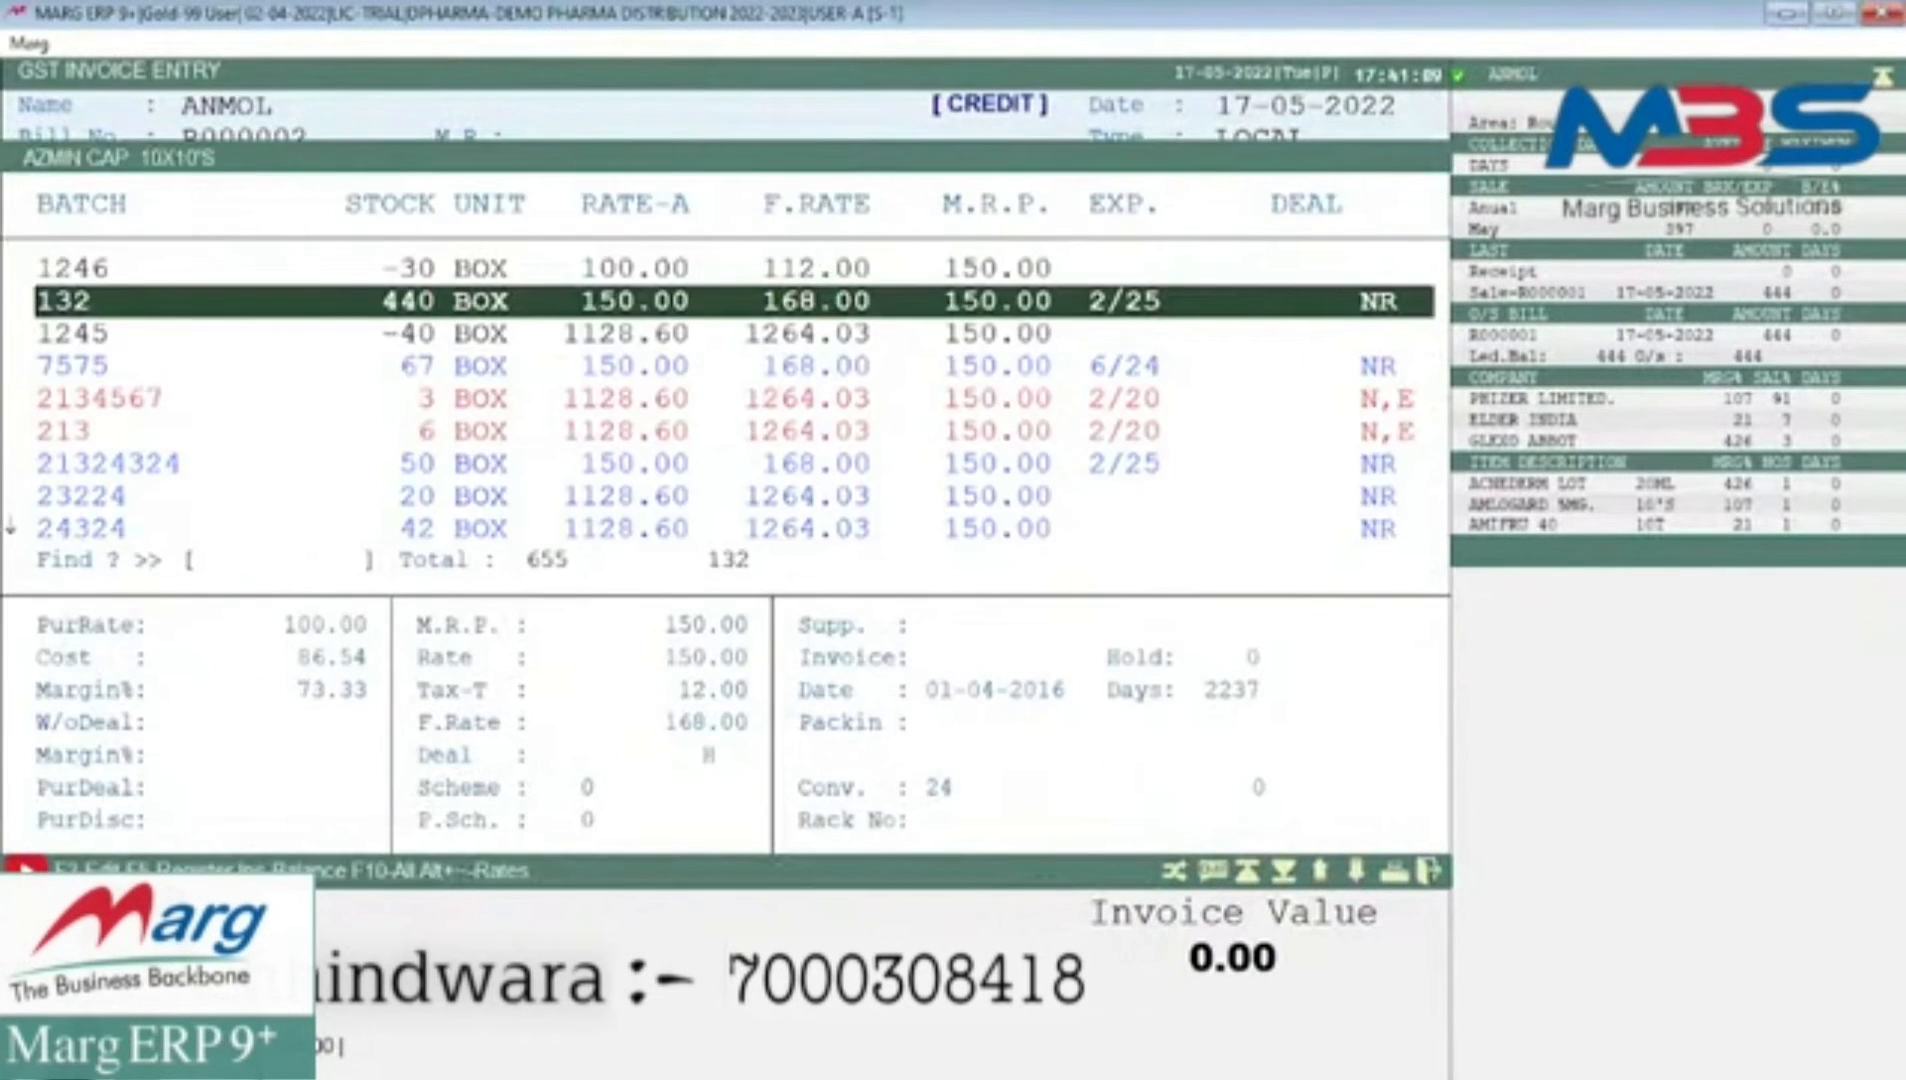
{"action": "key", "text": "Return"}
{"action": "type", "text": "1"}
{"action": "key", "text": "Return"}
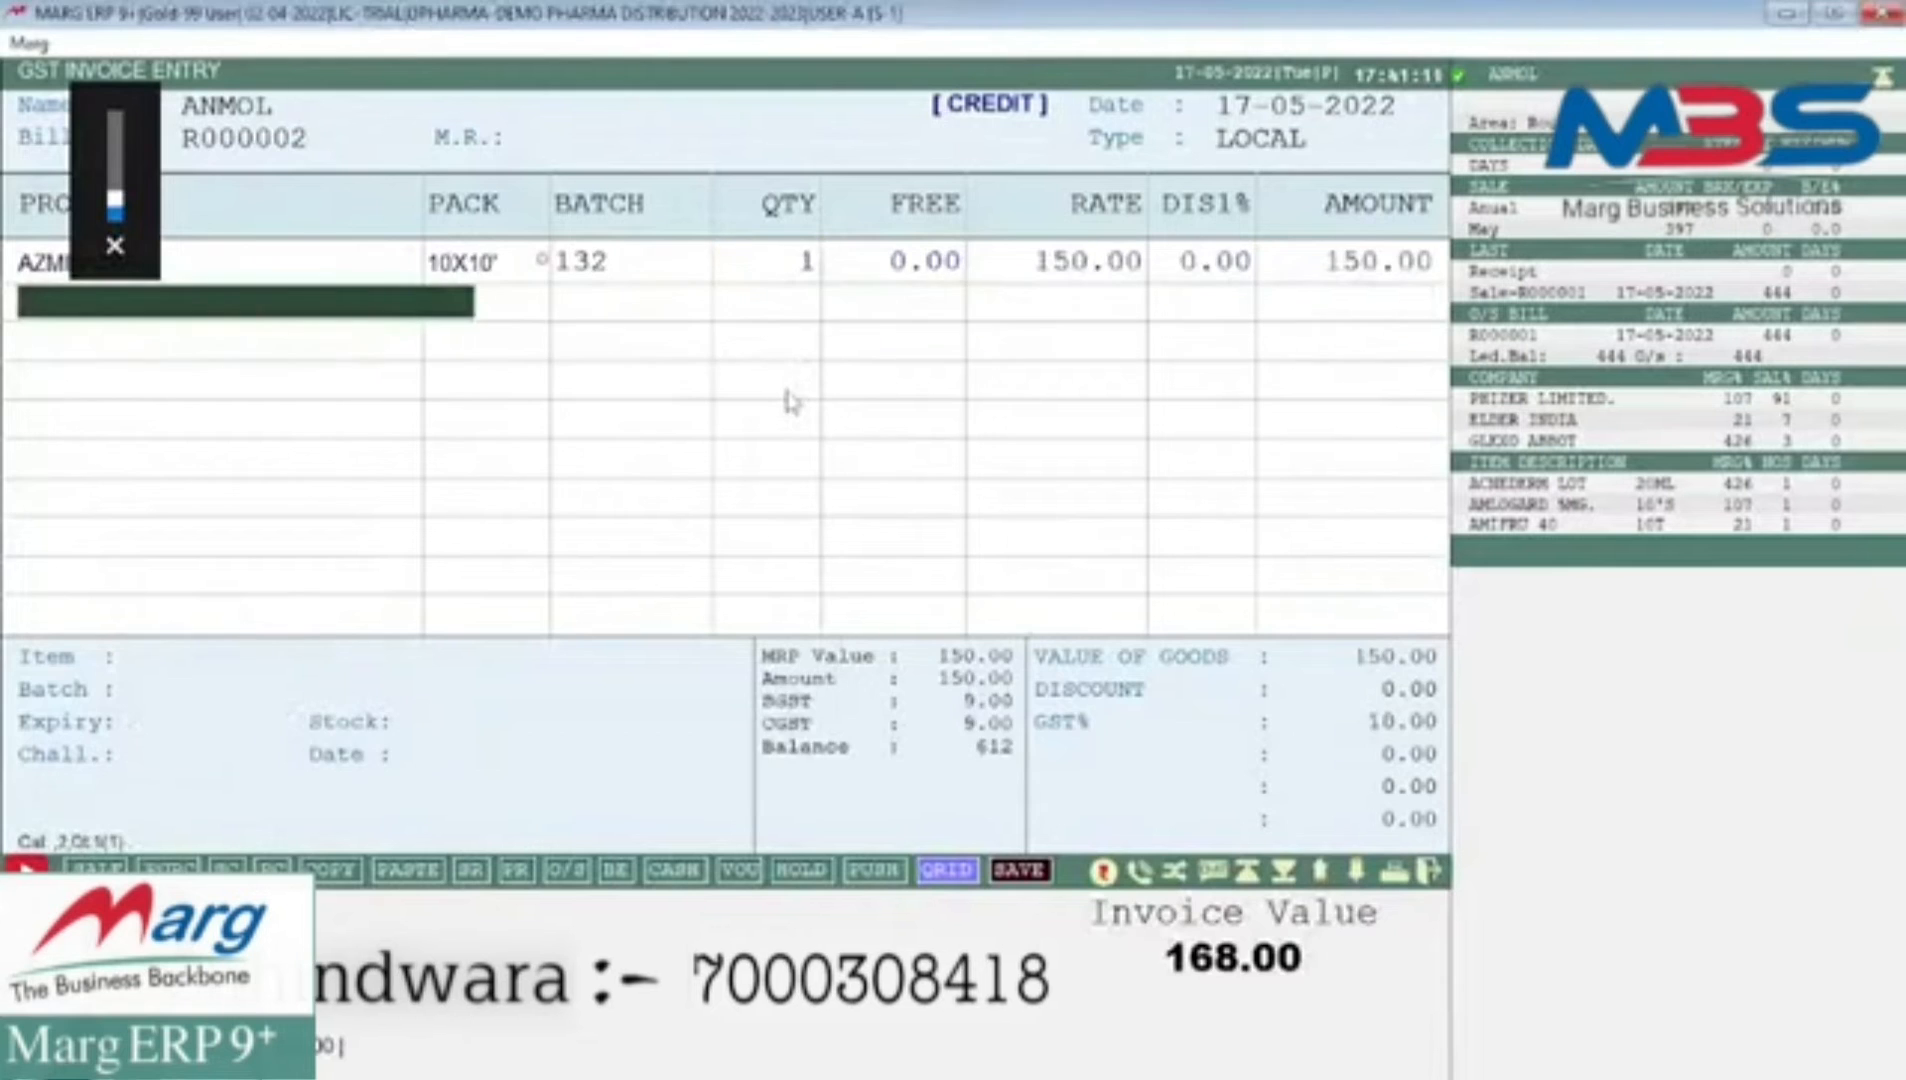
- Add 1 BECOSULE 10X10. from batch 00739 to the second bill
{"action": "key", "text": "Return"}
{"action": "key", "text": "Down"}
{"action": "key", "text": "Return"}
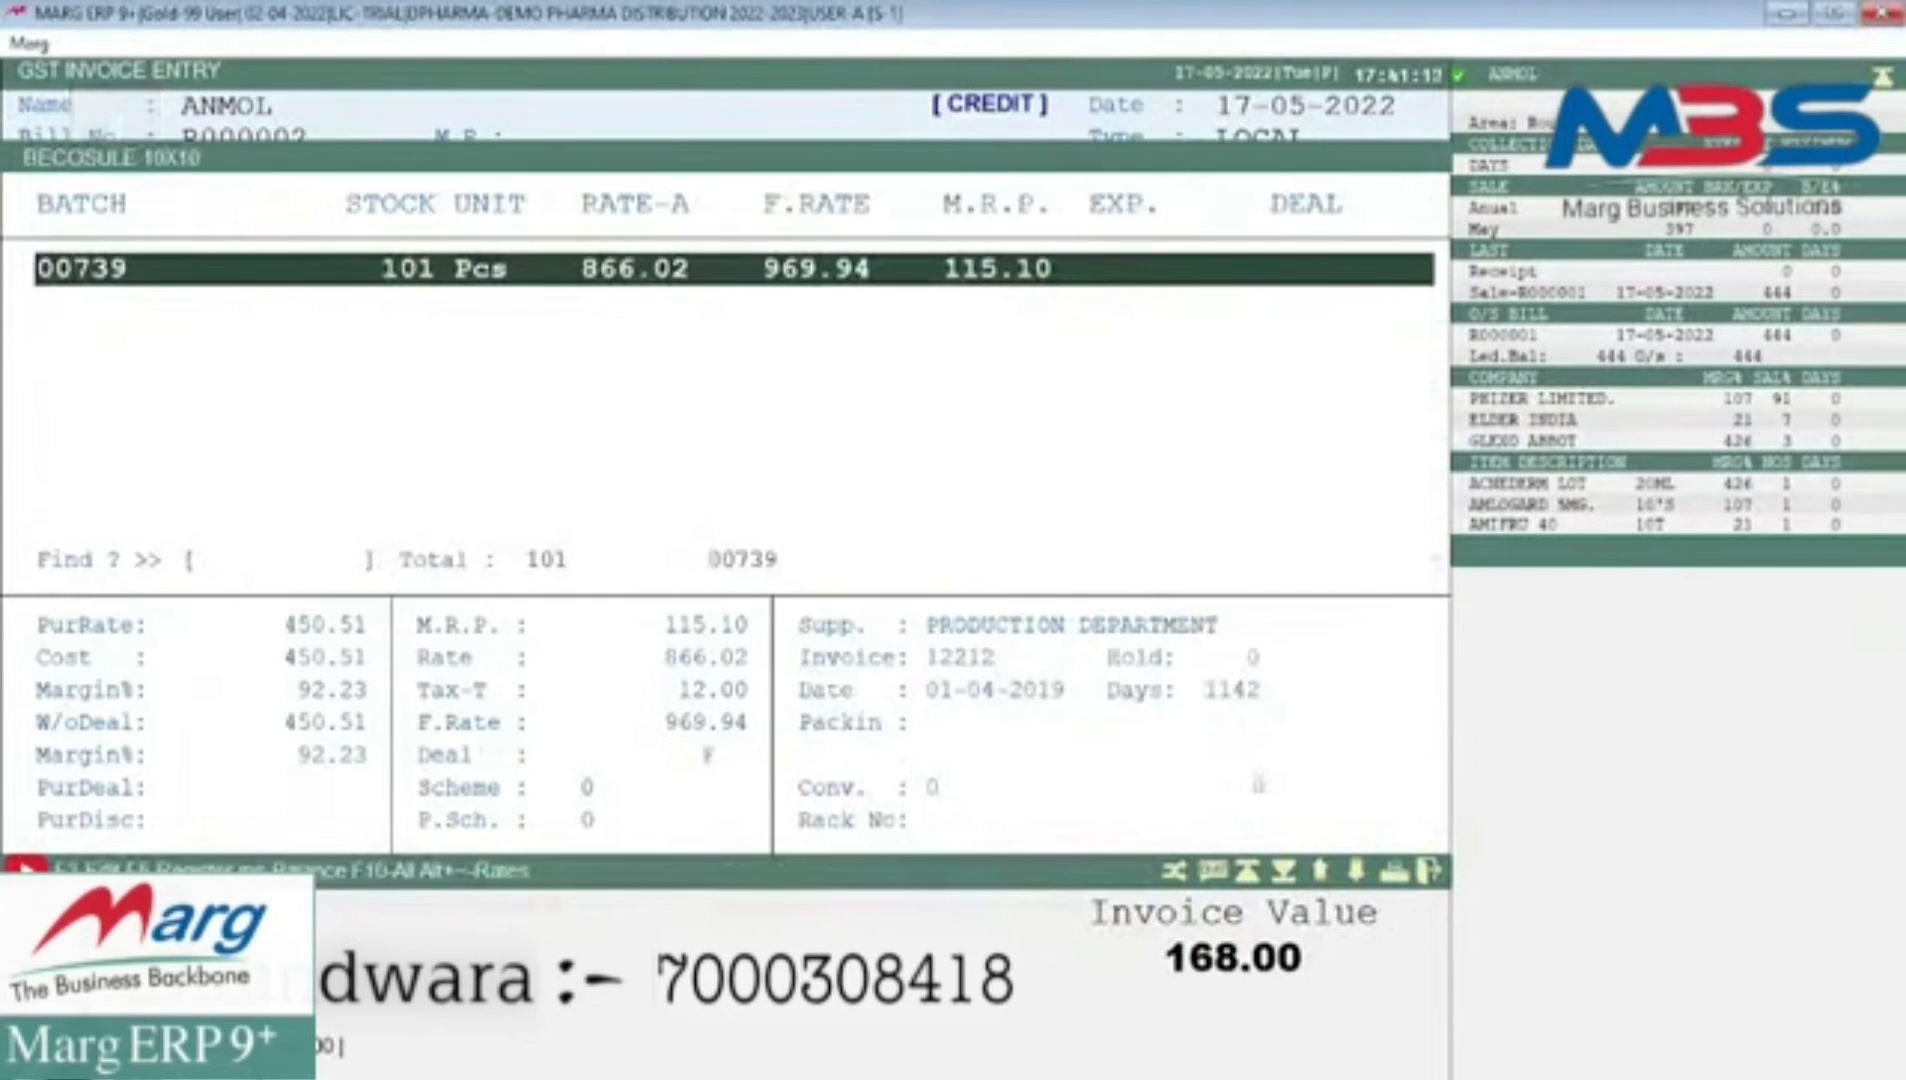
{"action": "key", "text": "Return"}
{"action": "key", "text": "Return"}
- Add 1 BECOSULES SYRUP 120ml from batch 00555 to the second bill
{"action": "key", "text": "Return"}
{"action": "key", "text": "Down"}
{"action": "key", "text": "Return"}
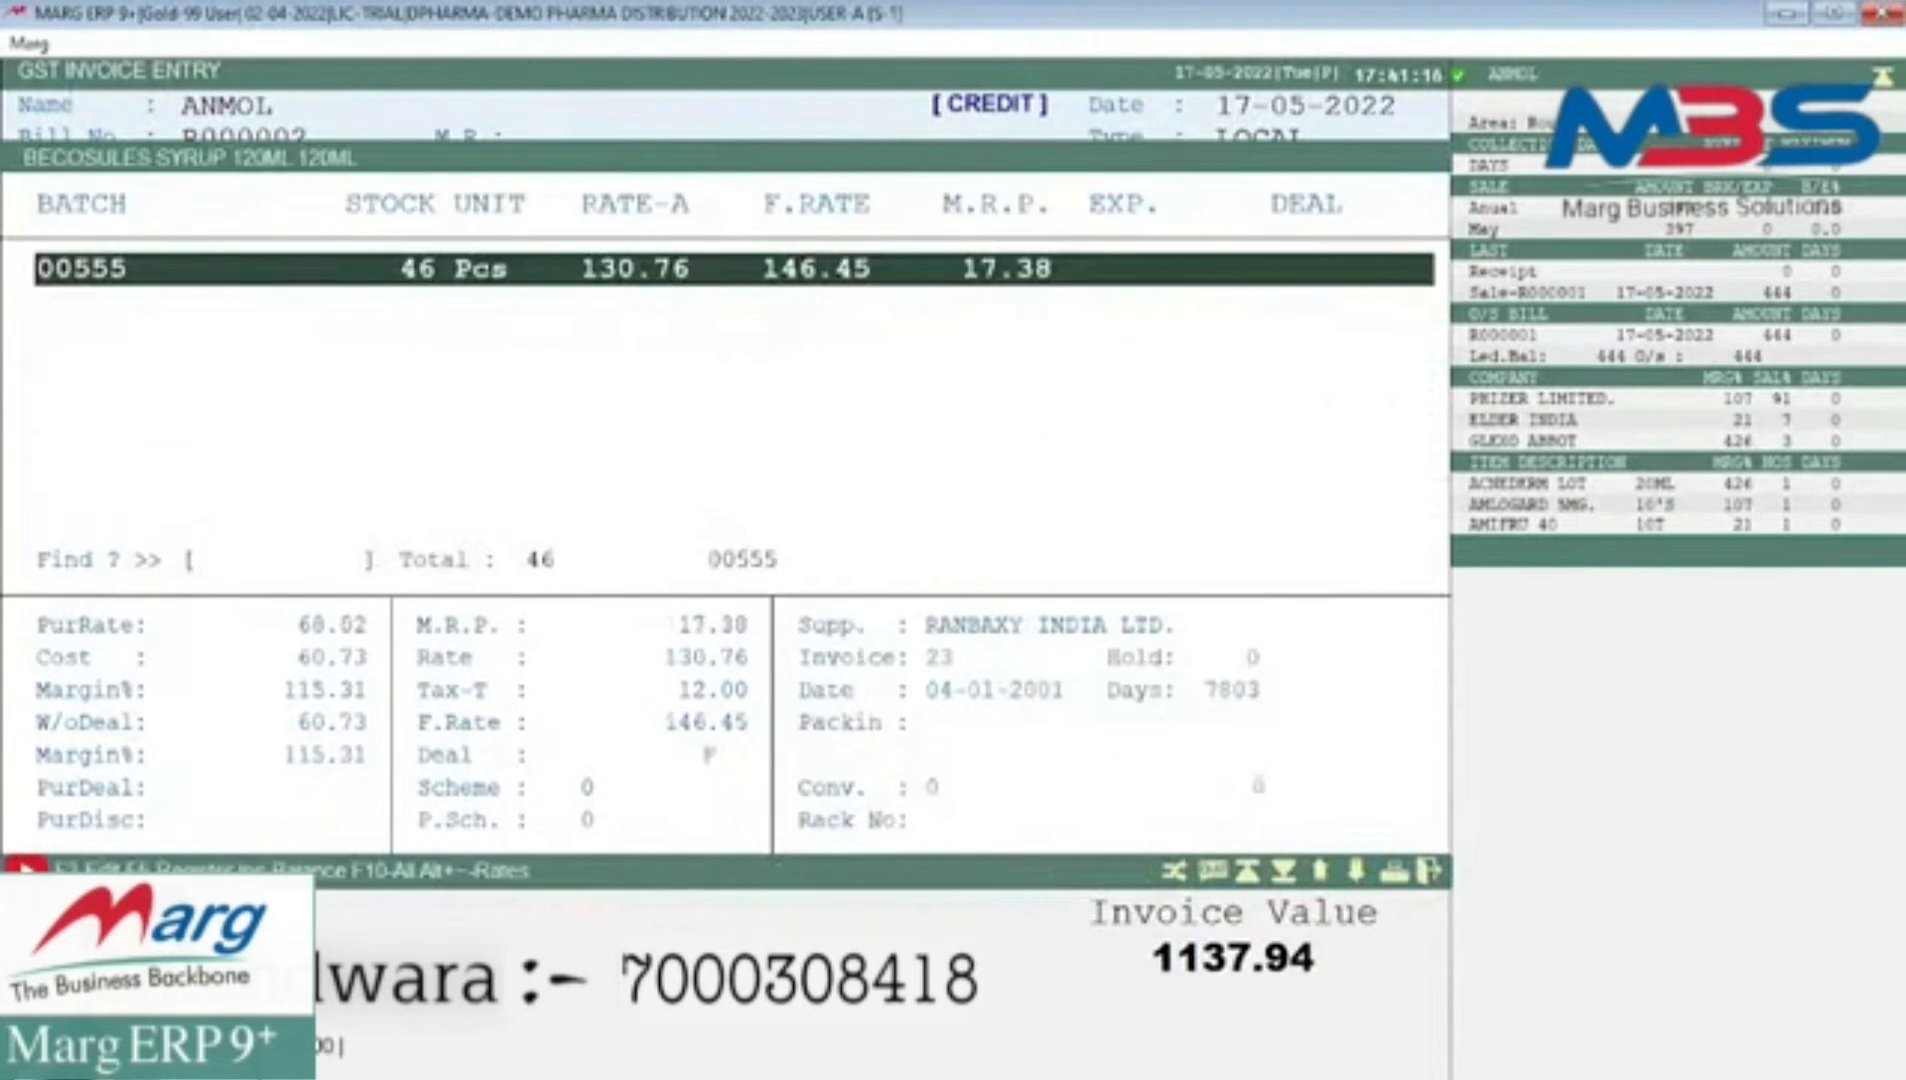
{"action": "key", "text": "Return"}
{"action": "key", "text": "Return"}
- Complete bill R000002, adjust its 1284.00 as New Ref R000002, and save the bill without printing it
{"action": "key", "text": "Return"}
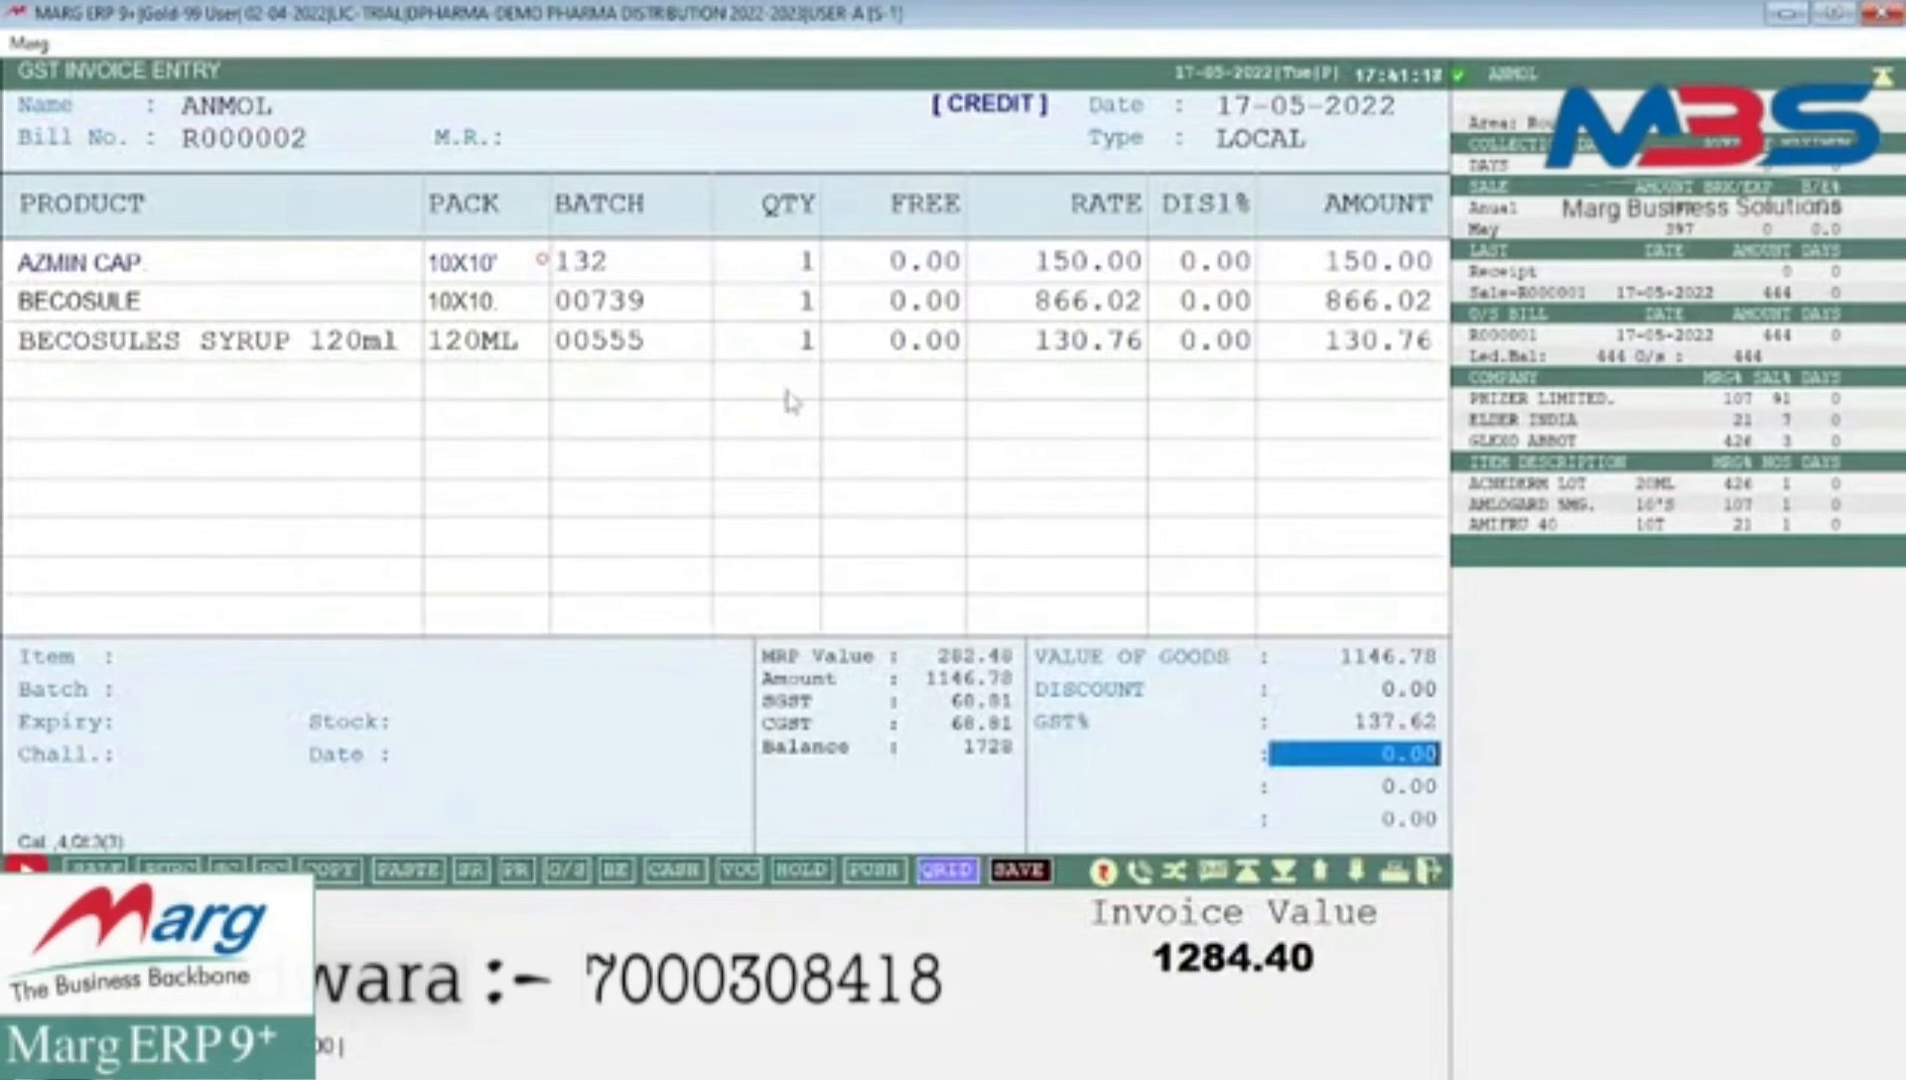
{"action": "key", "text": "Return"}
{"action": "key", "text": "Return"}
{"action": "key", "text": "Return"}
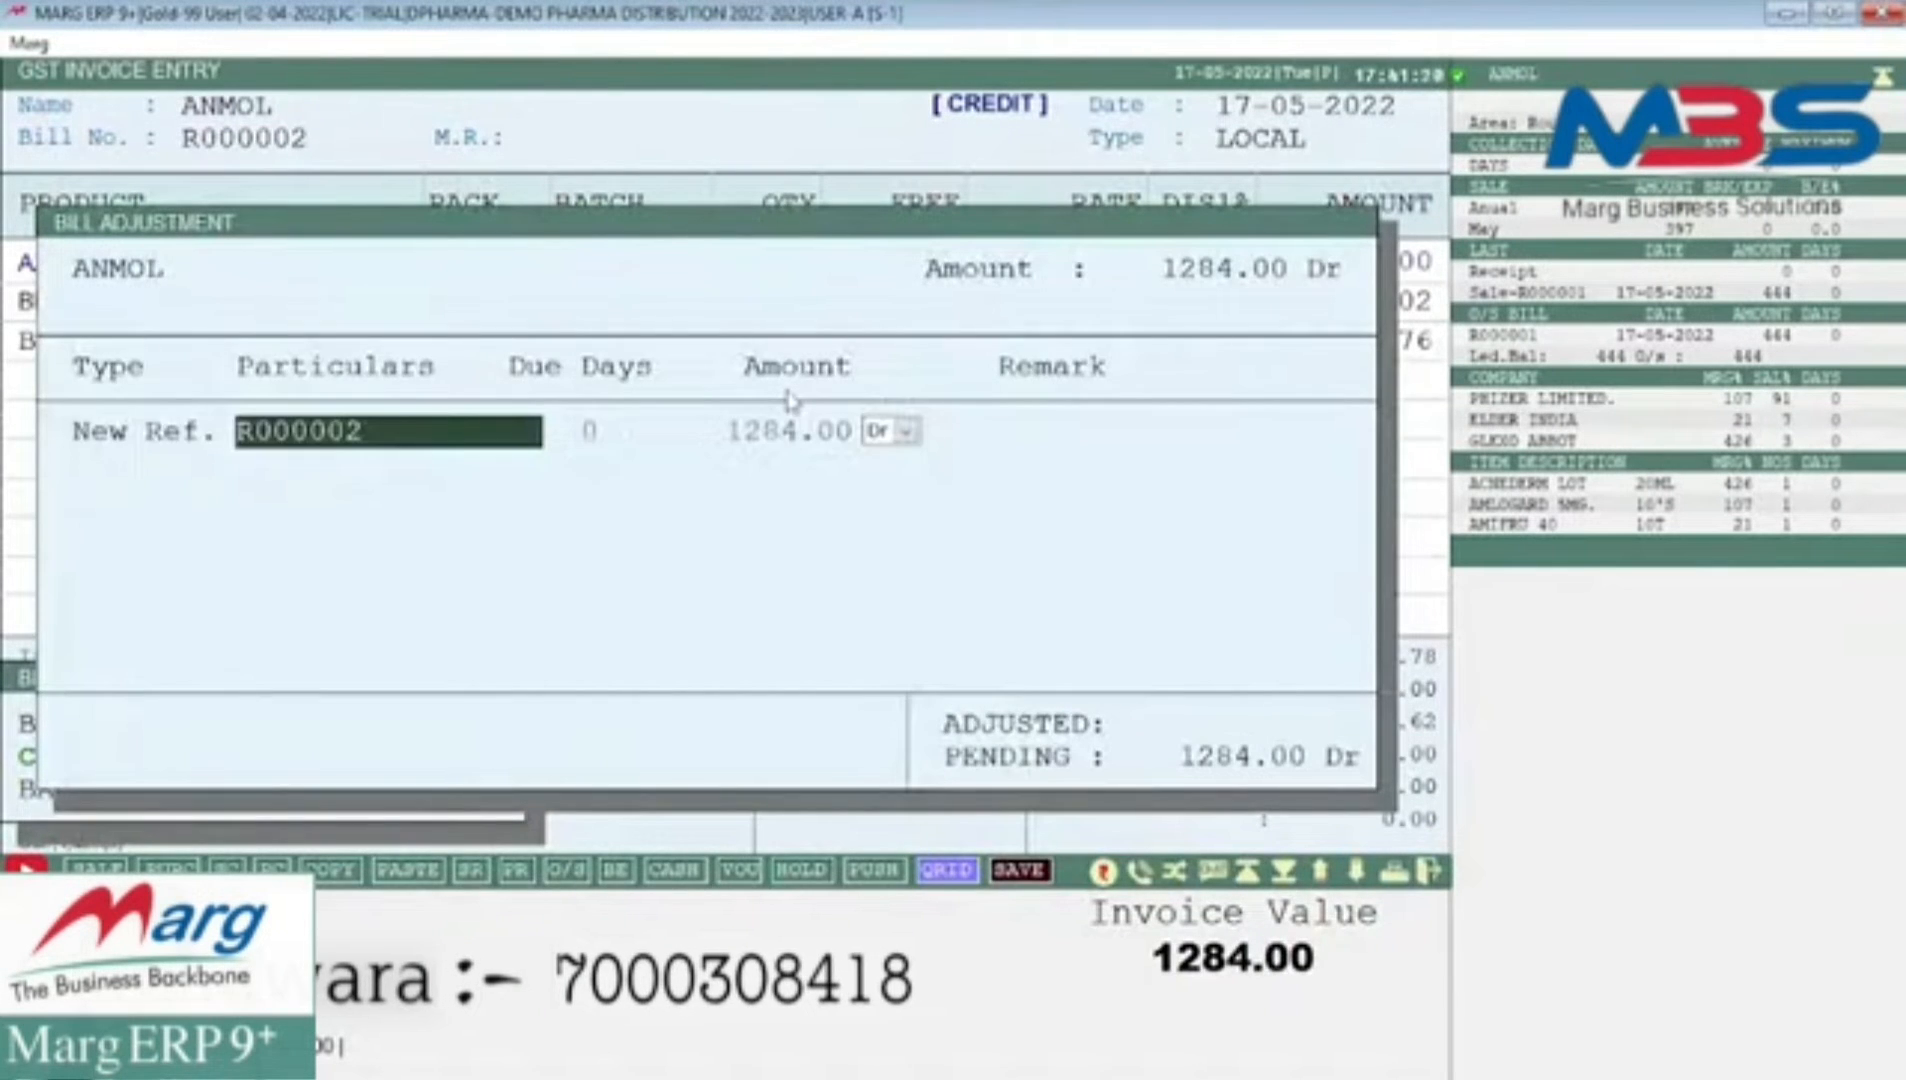
{"action": "key", "text": "Return"}
{"action": "key", "text": "Escape"}
{"action": "key", "text": "Escape"}
- Start a third credit sale bill for the same party and bring up the product list
{"action": "key", "text": "Return"}
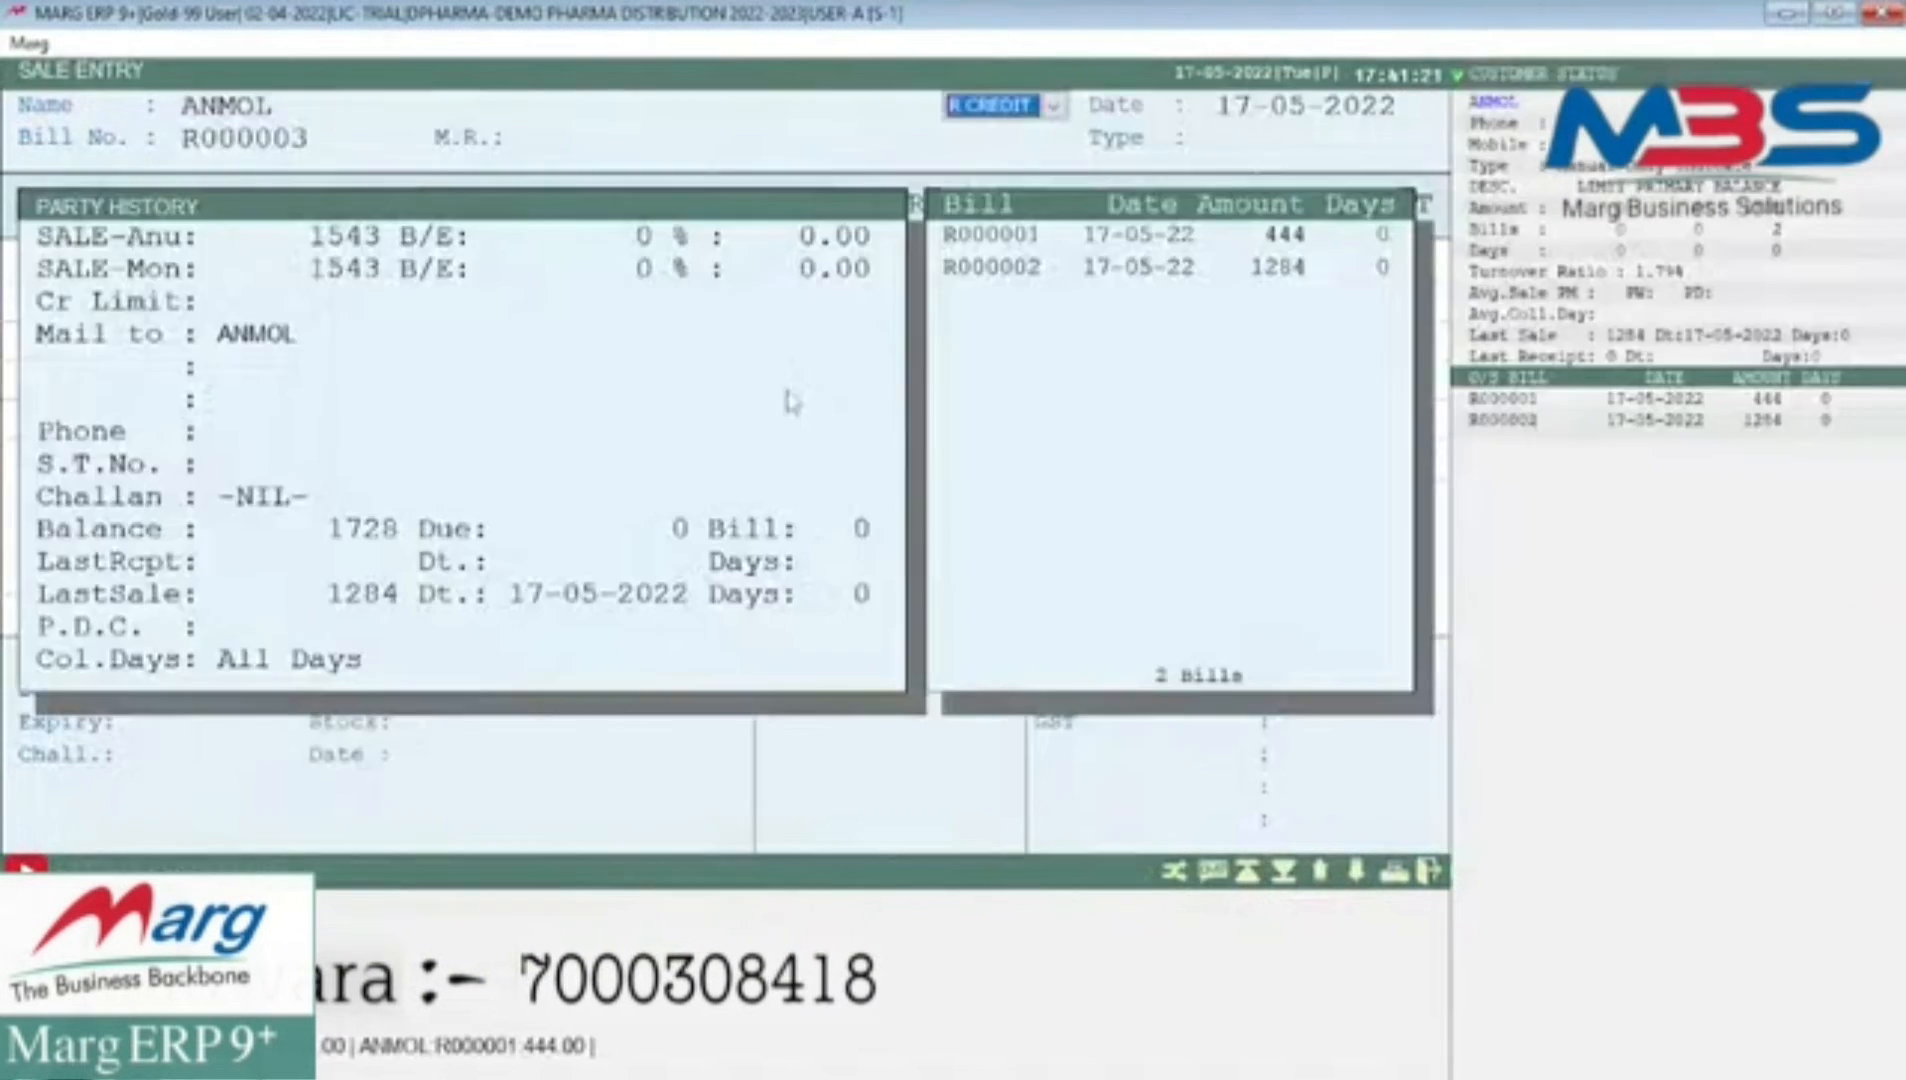
{"action": "key", "text": "Return"}
{"action": "key", "text": "Return"}
{"action": "key", "text": "Return"}
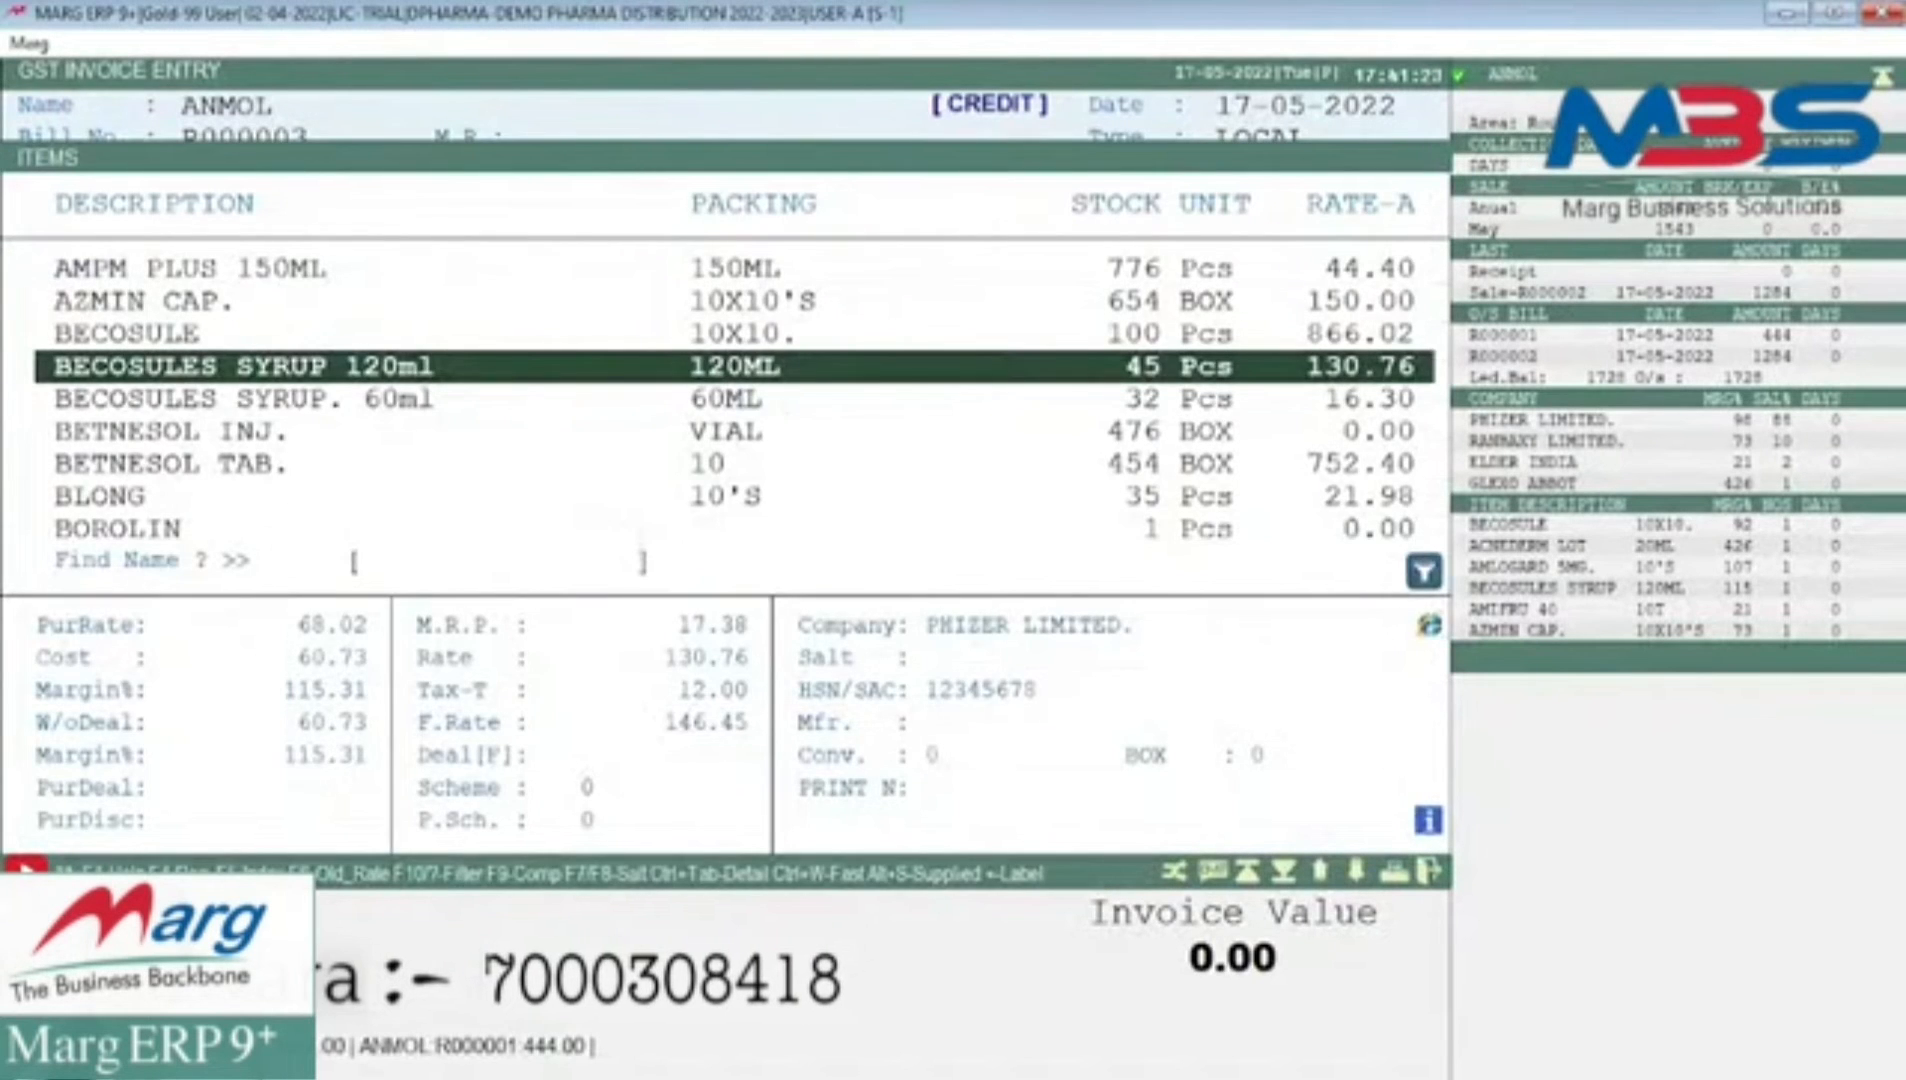
- Add 1 BECOSULES SYRUP. 60ml from batch 00138 to the third bill
{"action": "key", "text": "Down"}
{"action": "key", "text": "Return"}
{"action": "key", "text": "Return"}
{"action": "type", "text": "1"}
{"action": "key", "text": "Return"}
- Add 1 BETNESOL TAB. from batch 12222 as the second product line of the third bill
{"action": "key", "text": "Return"}
{"action": "key", "text": "Down"}
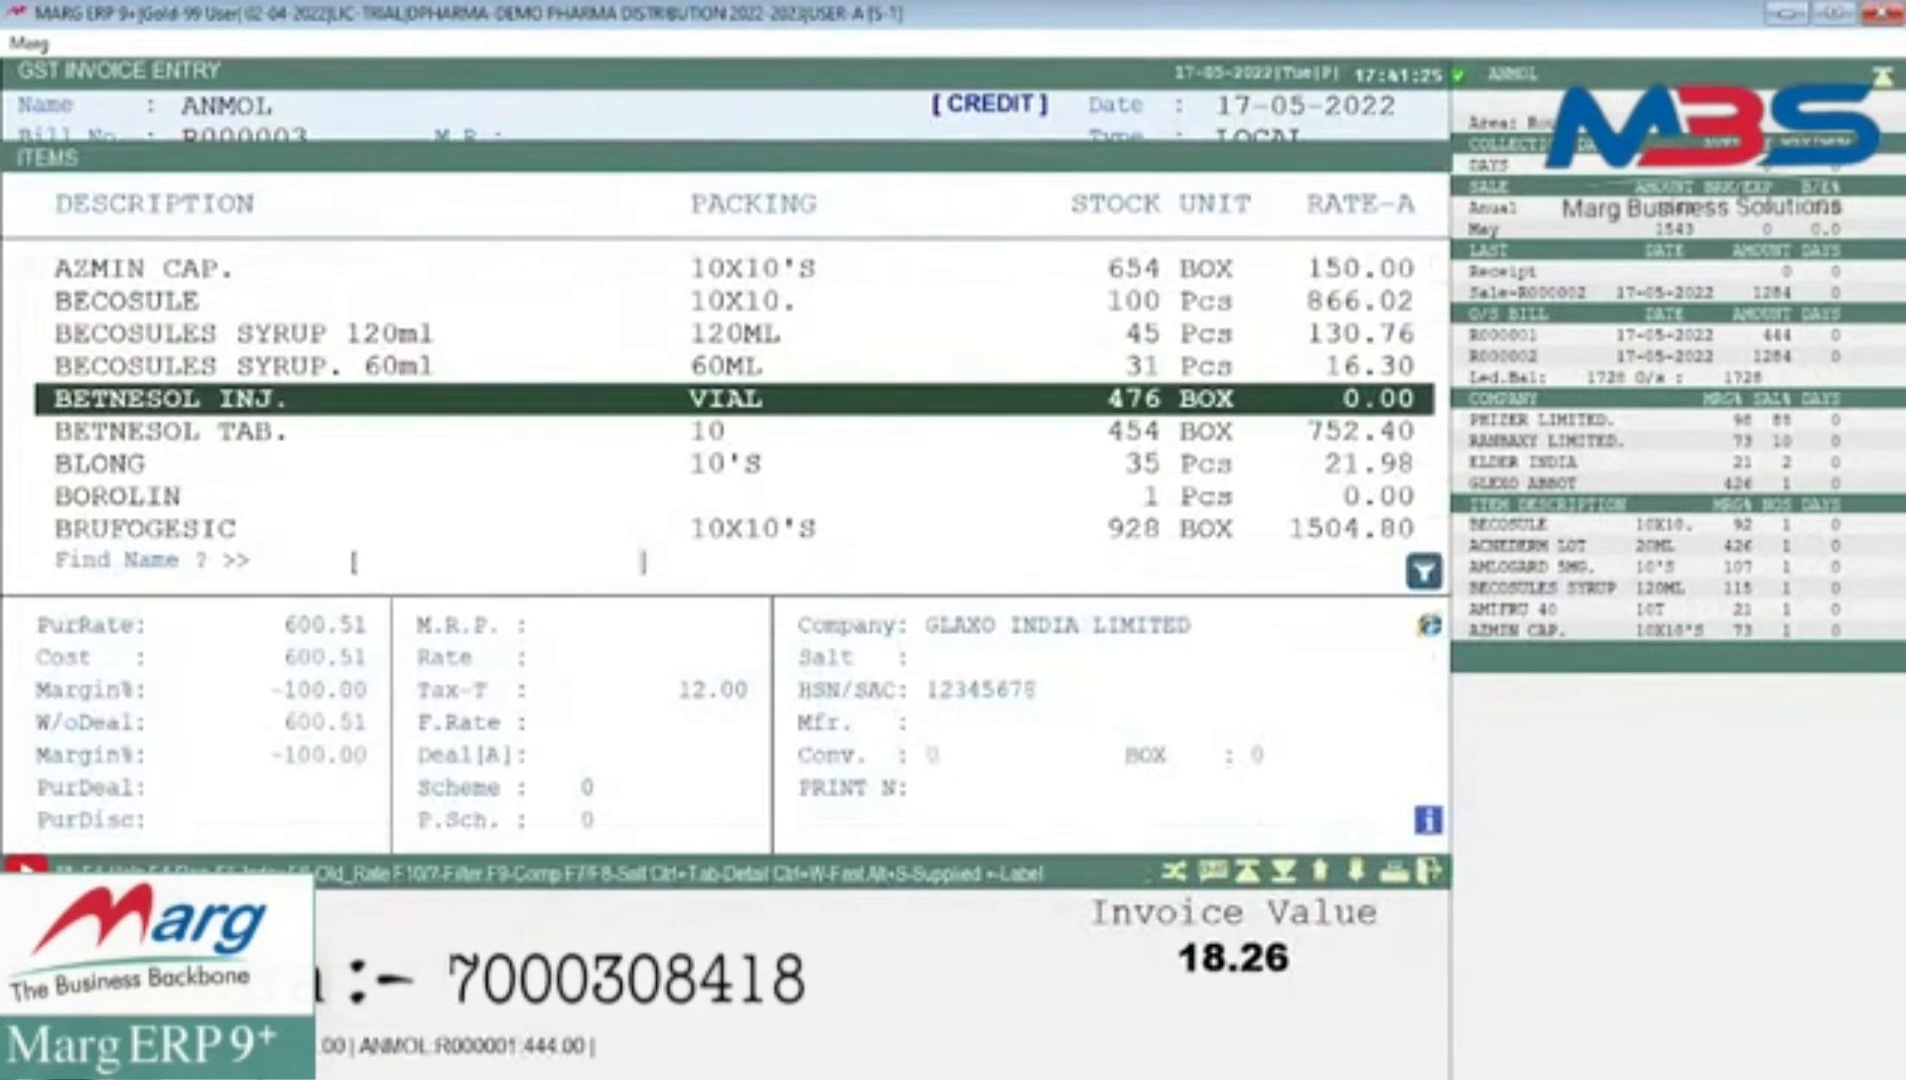
{"action": "key", "text": "Down"}
{"action": "key", "text": "Escape"}
{"action": "key", "text": "Return"}
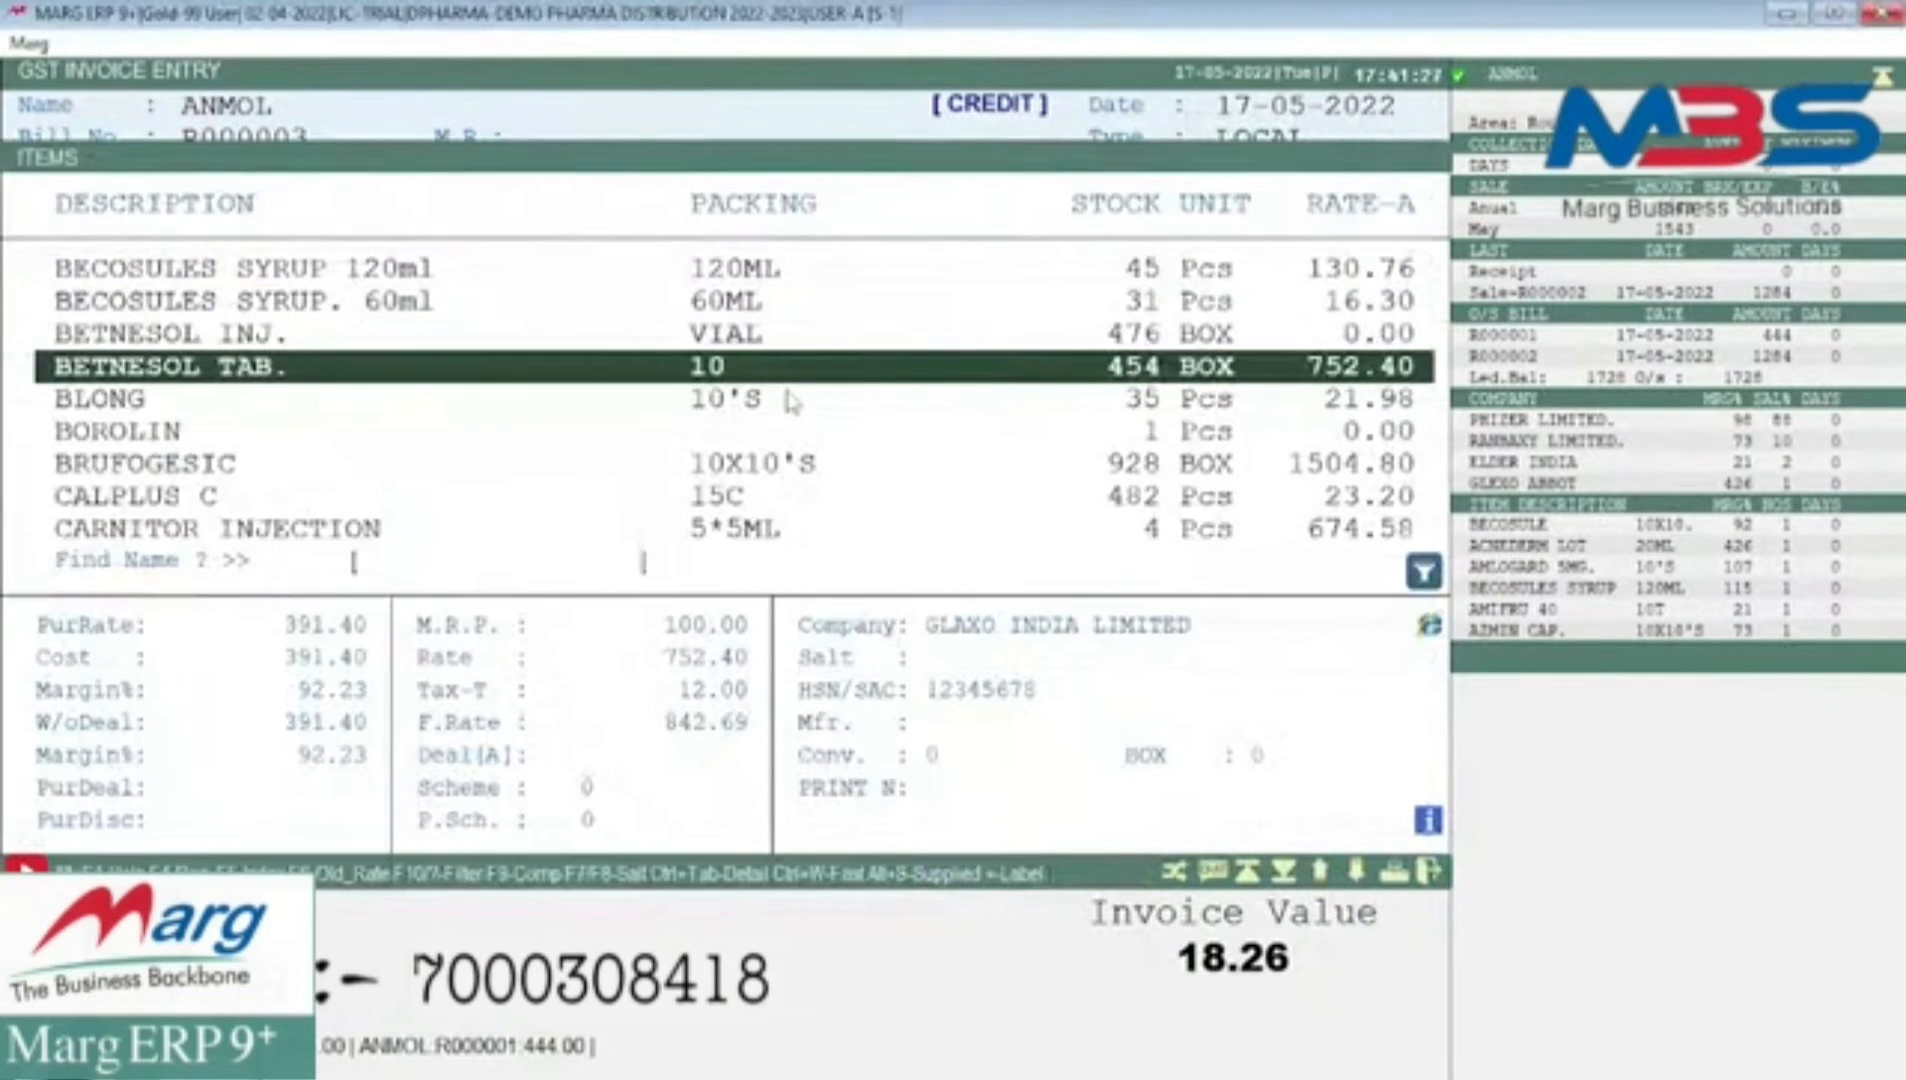
{"action": "key", "text": "Return"}
{"action": "key", "text": "Return"}
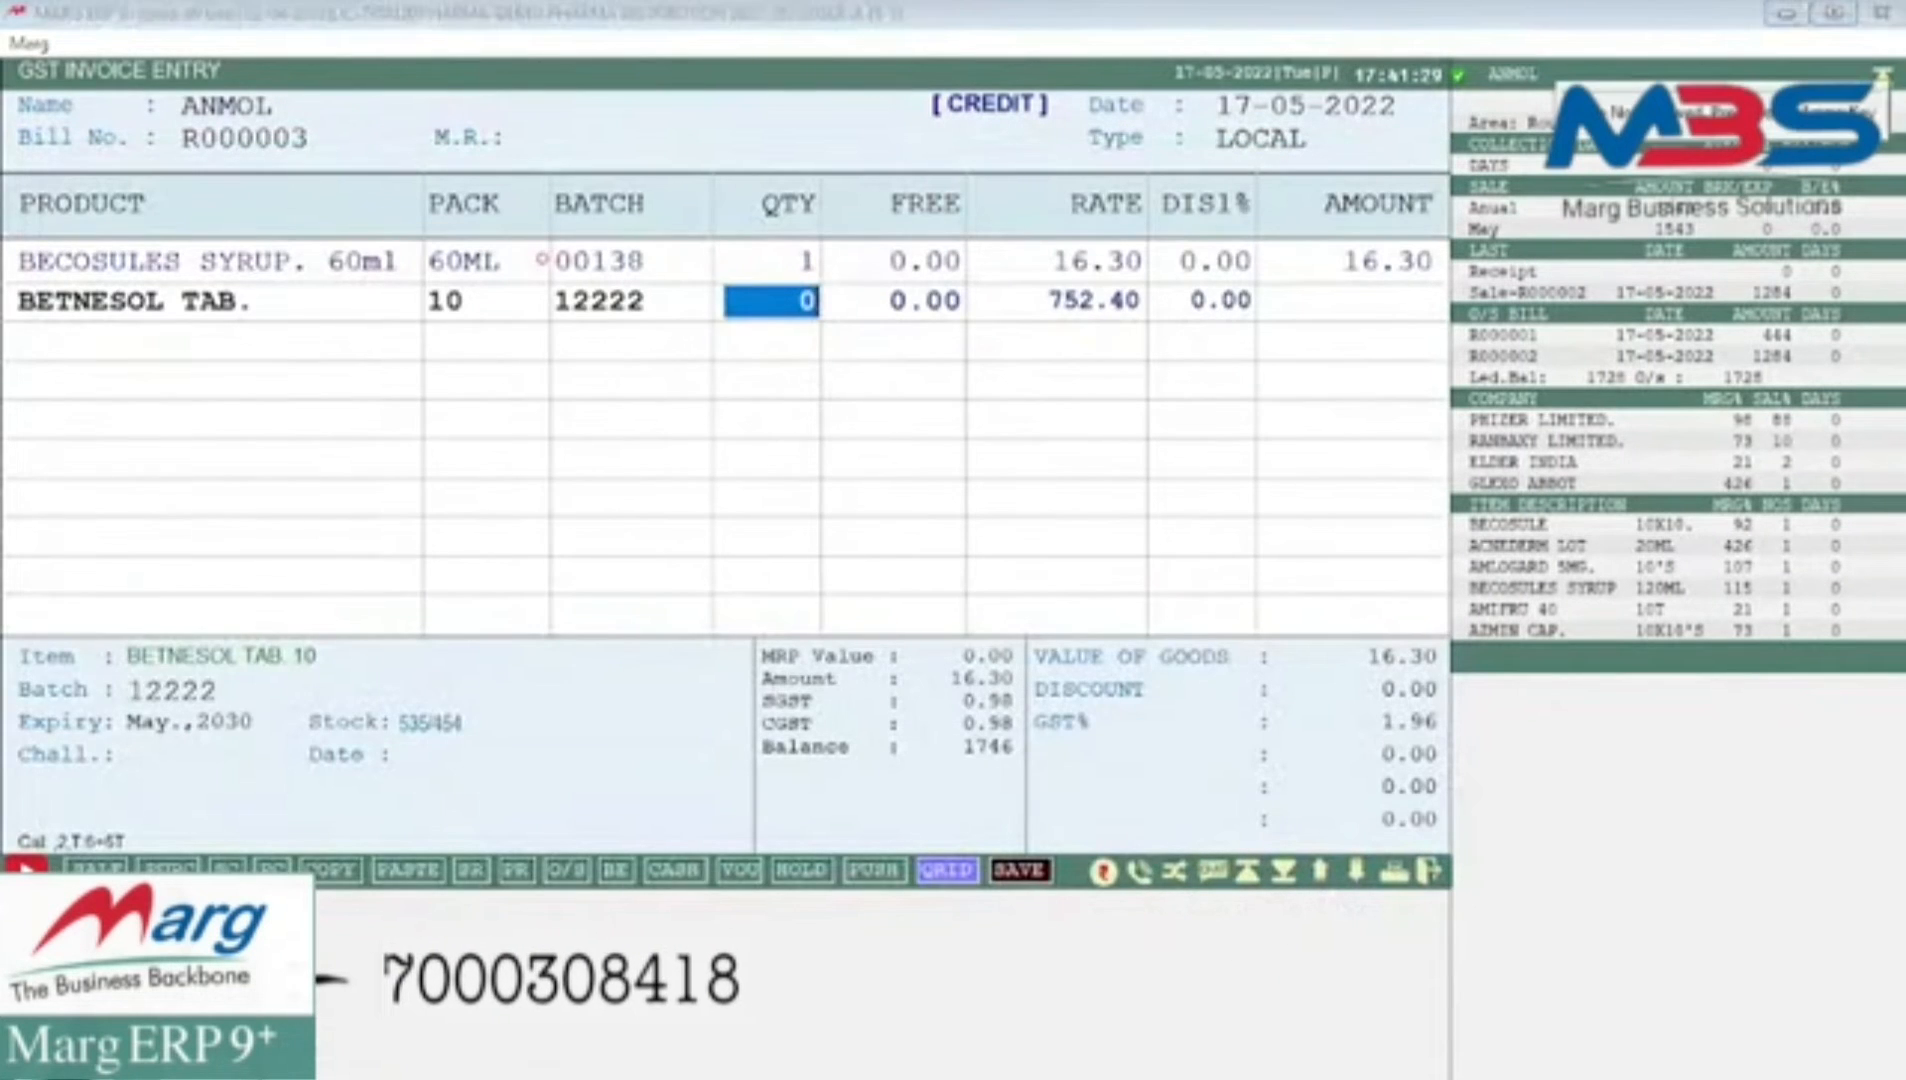
{"action": "type", "text": "1"}
{"action": "key", "text": "Return"}
- Complete bill R000003, accept its bill adjustment, save it and leave sale entry
{"action": "key", "text": "Return"}
{"action": "key", "text": "Return"}
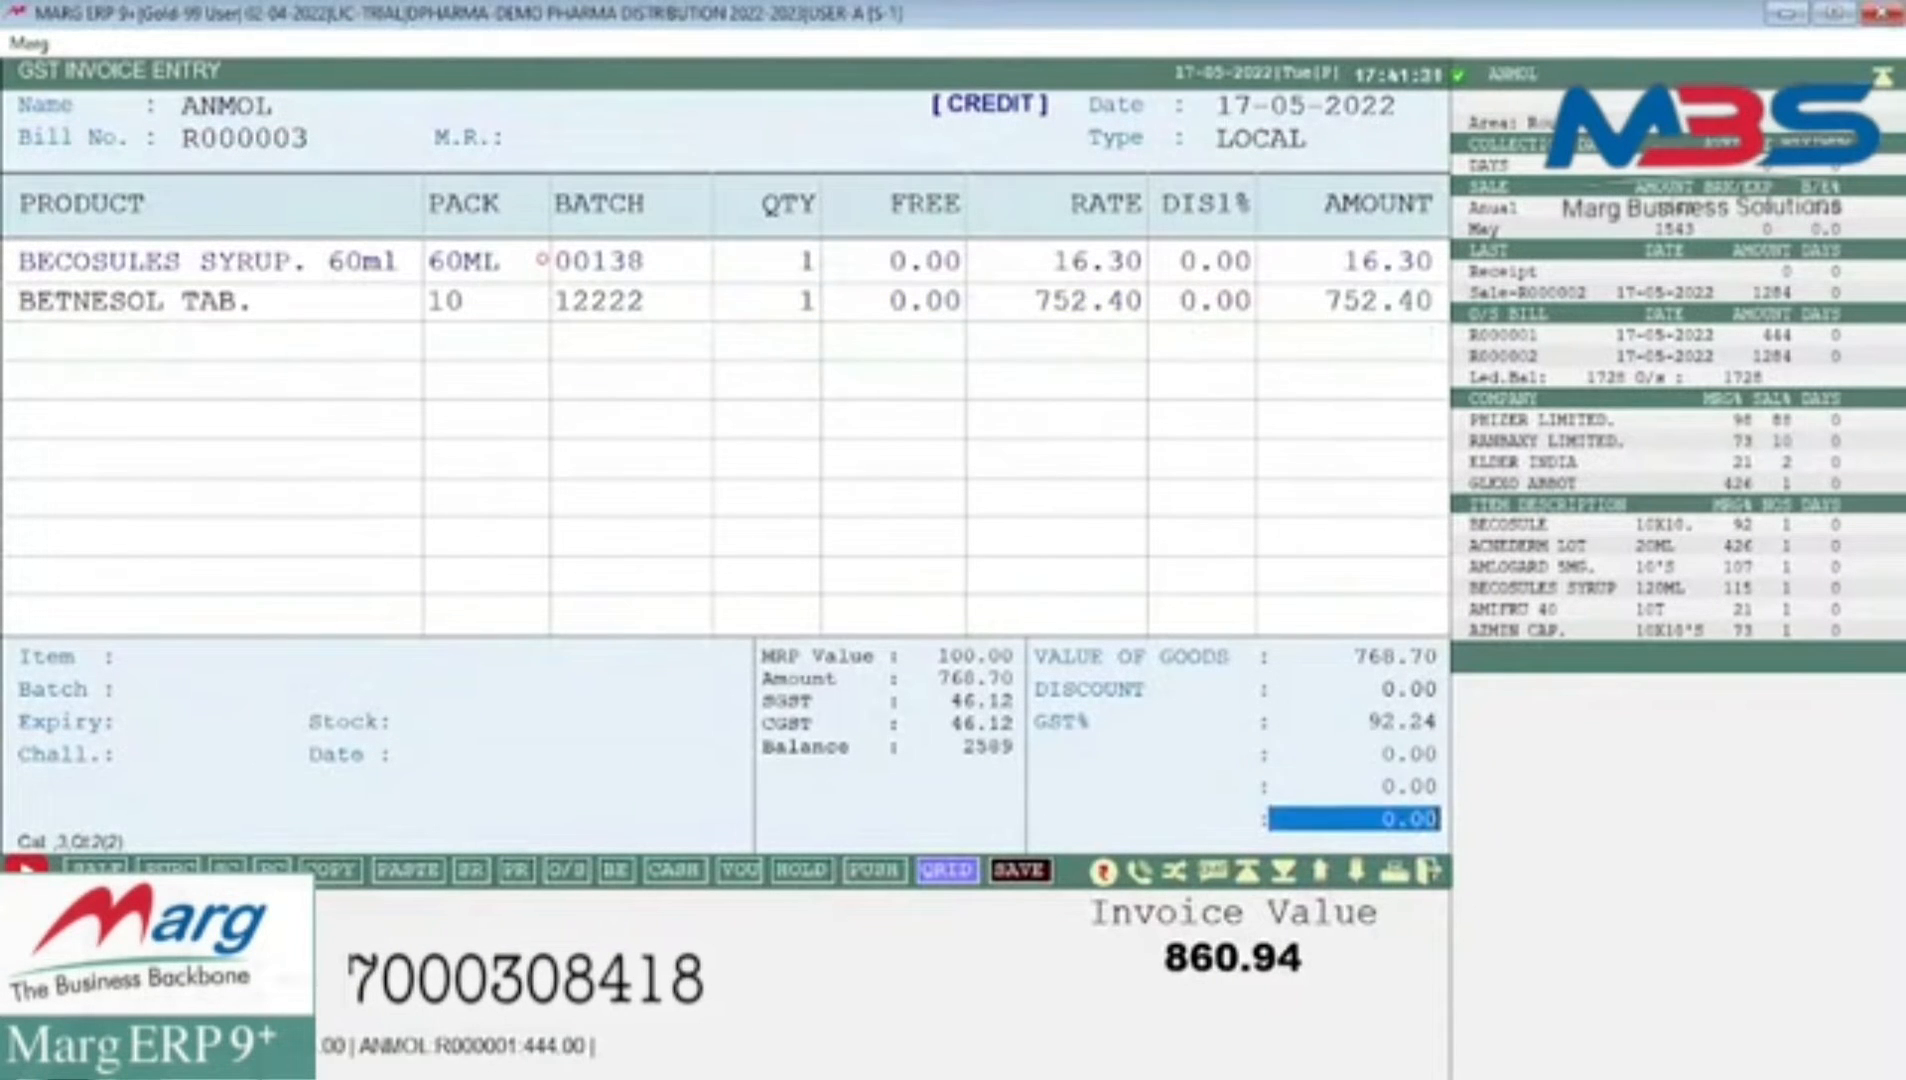
{"action": "key", "text": "Return"}
{"action": "key", "text": "Return"}
{"action": "key", "text": "Return"}
{"action": "key", "text": "Return"}
{"action": "key", "text": "Escape"}
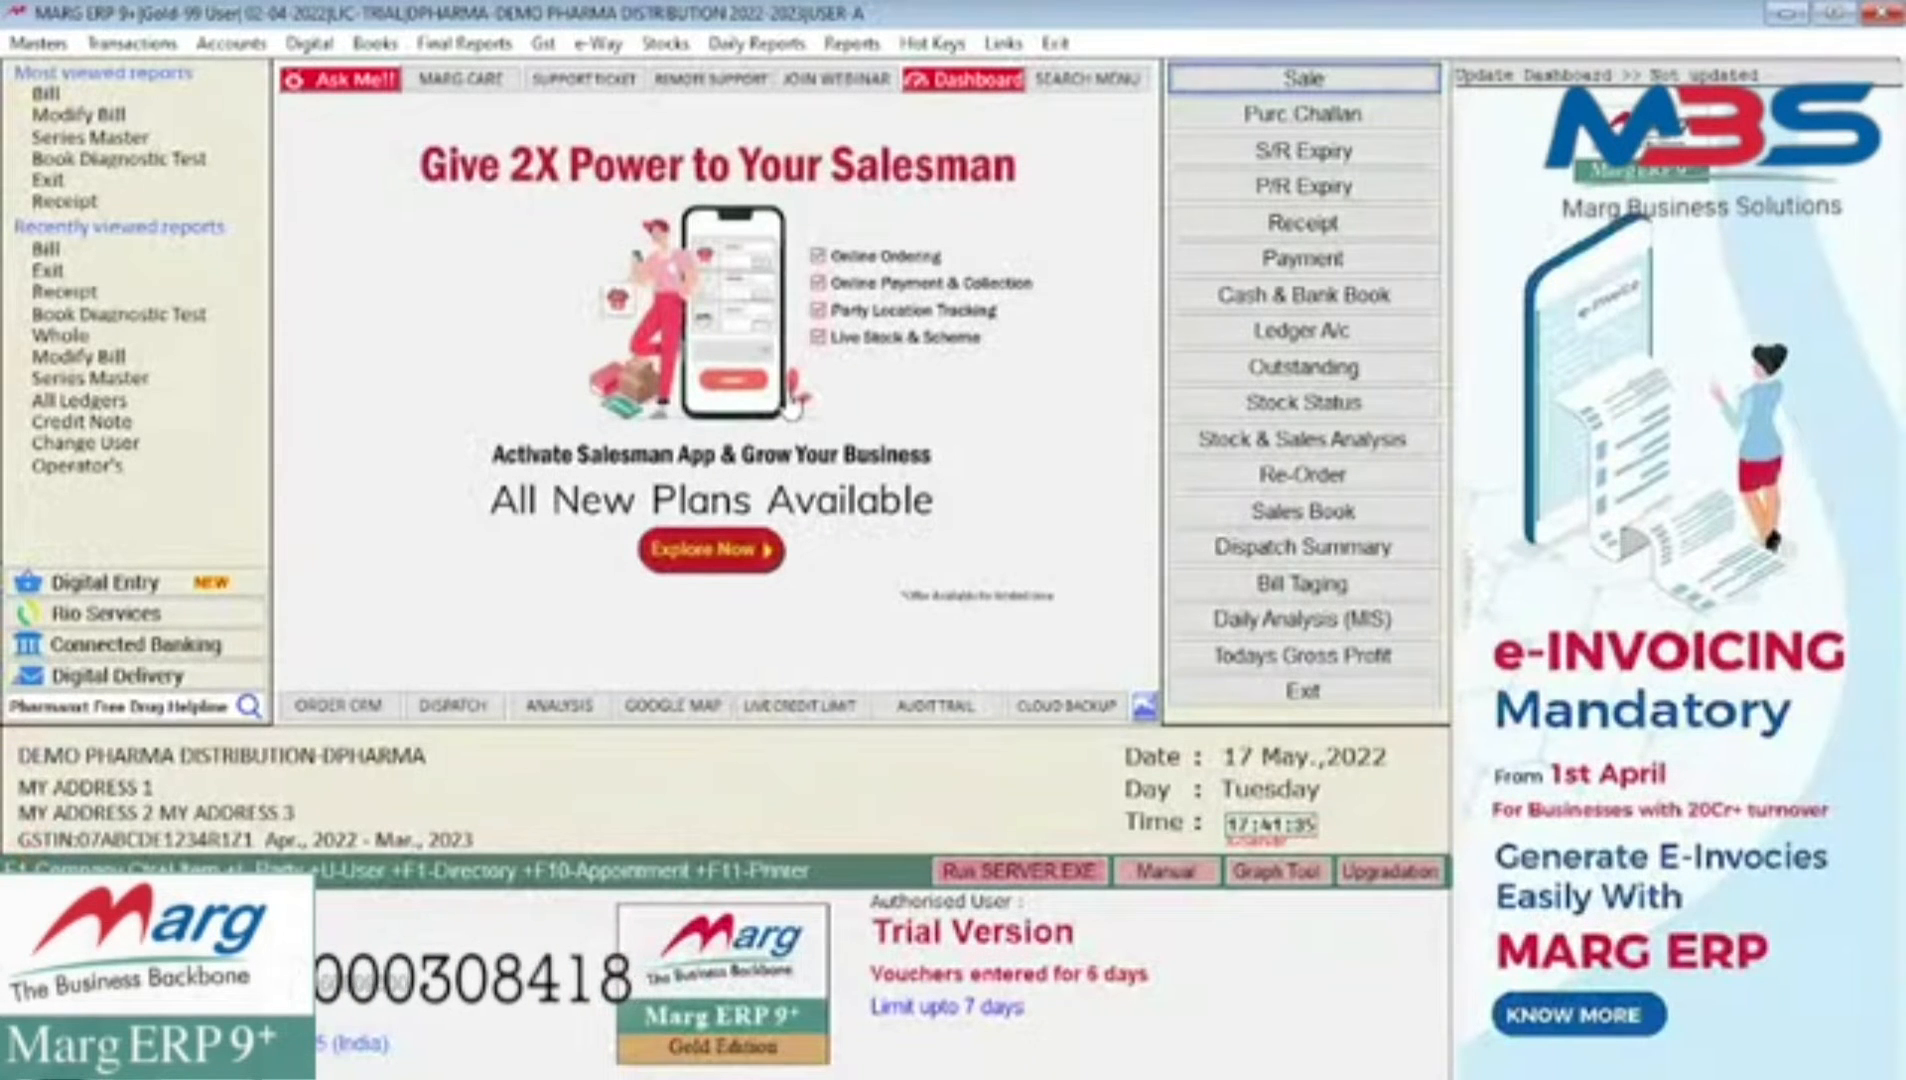
- Display the billed party's ledger account for the period 01-04-2022 to 17-05-2022
{"action": "key", "text": "ctrl+l"}
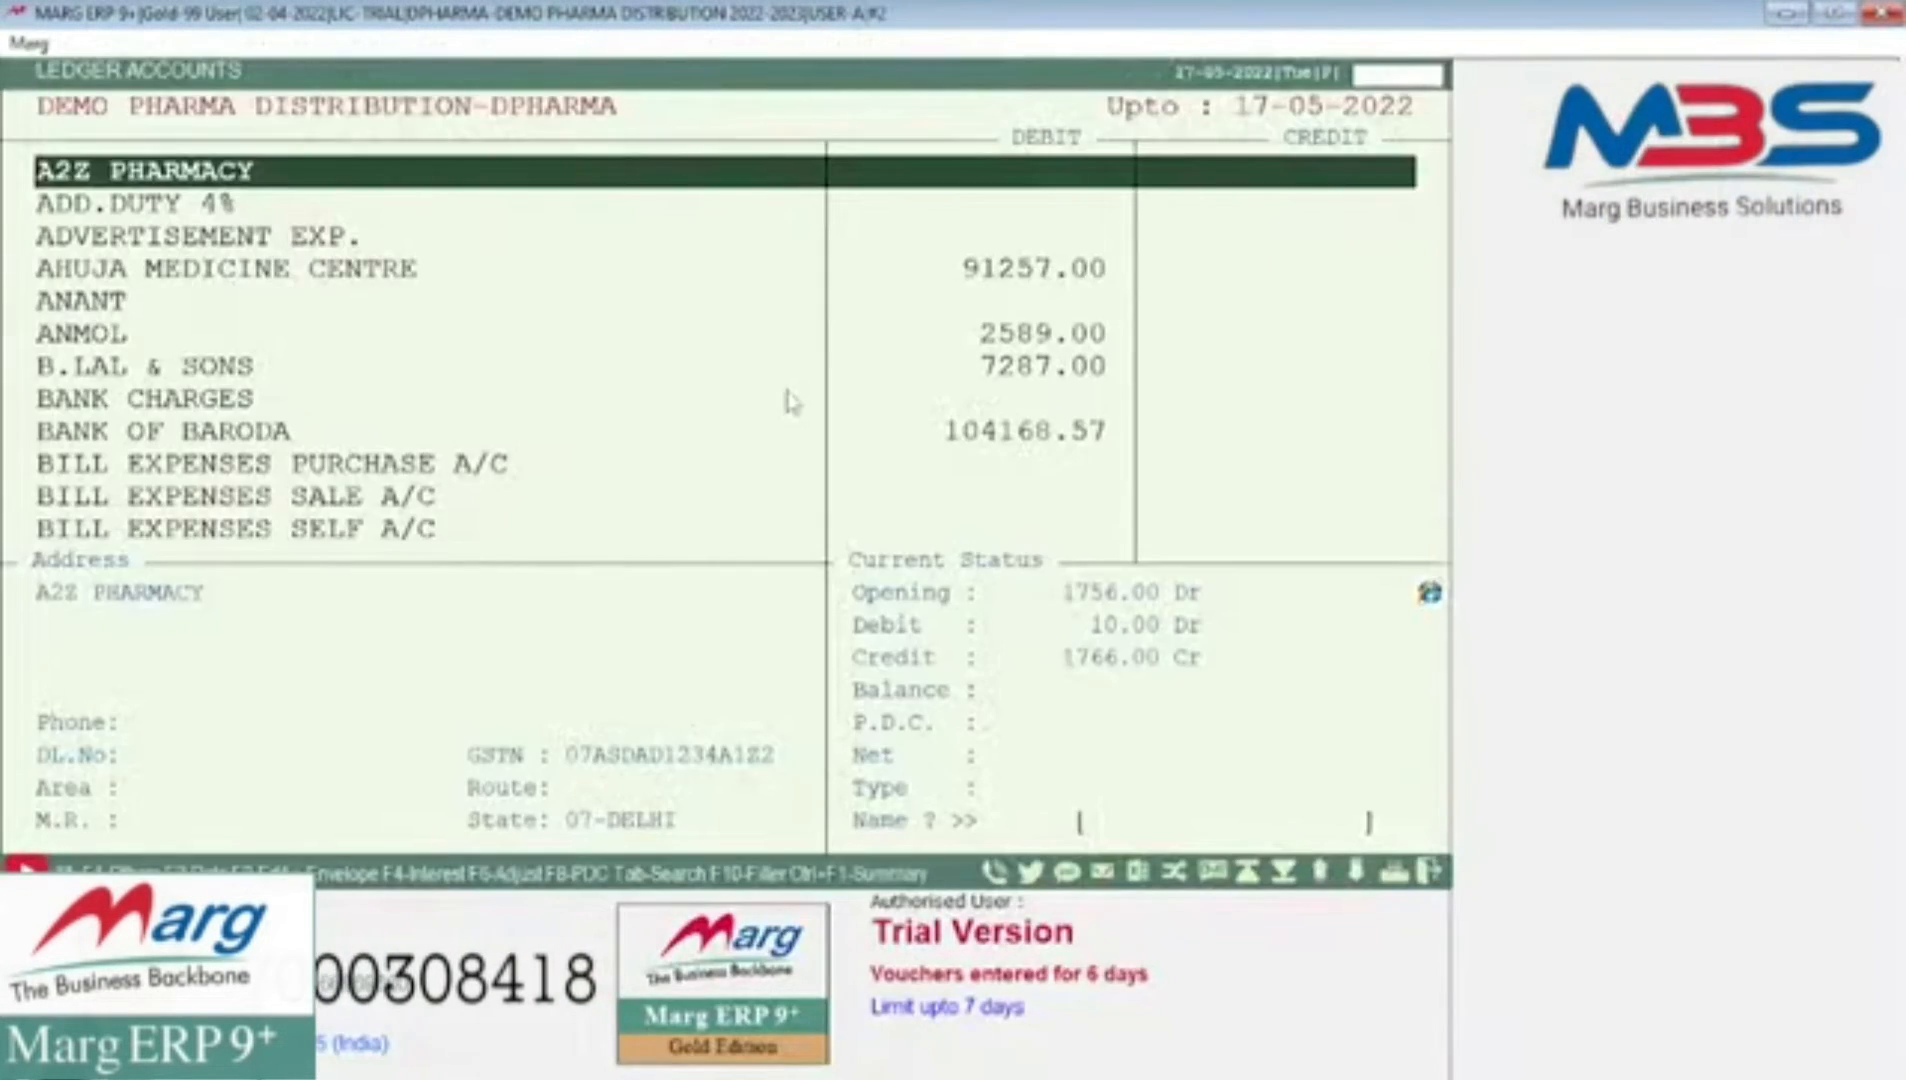
{"action": "key", "text": "Down"}
{"action": "key", "text": "Down"}
{"action": "key", "text": "Down"}
{"action": "key", "text": "Down"}
{"action": "key", "text": "Down"}
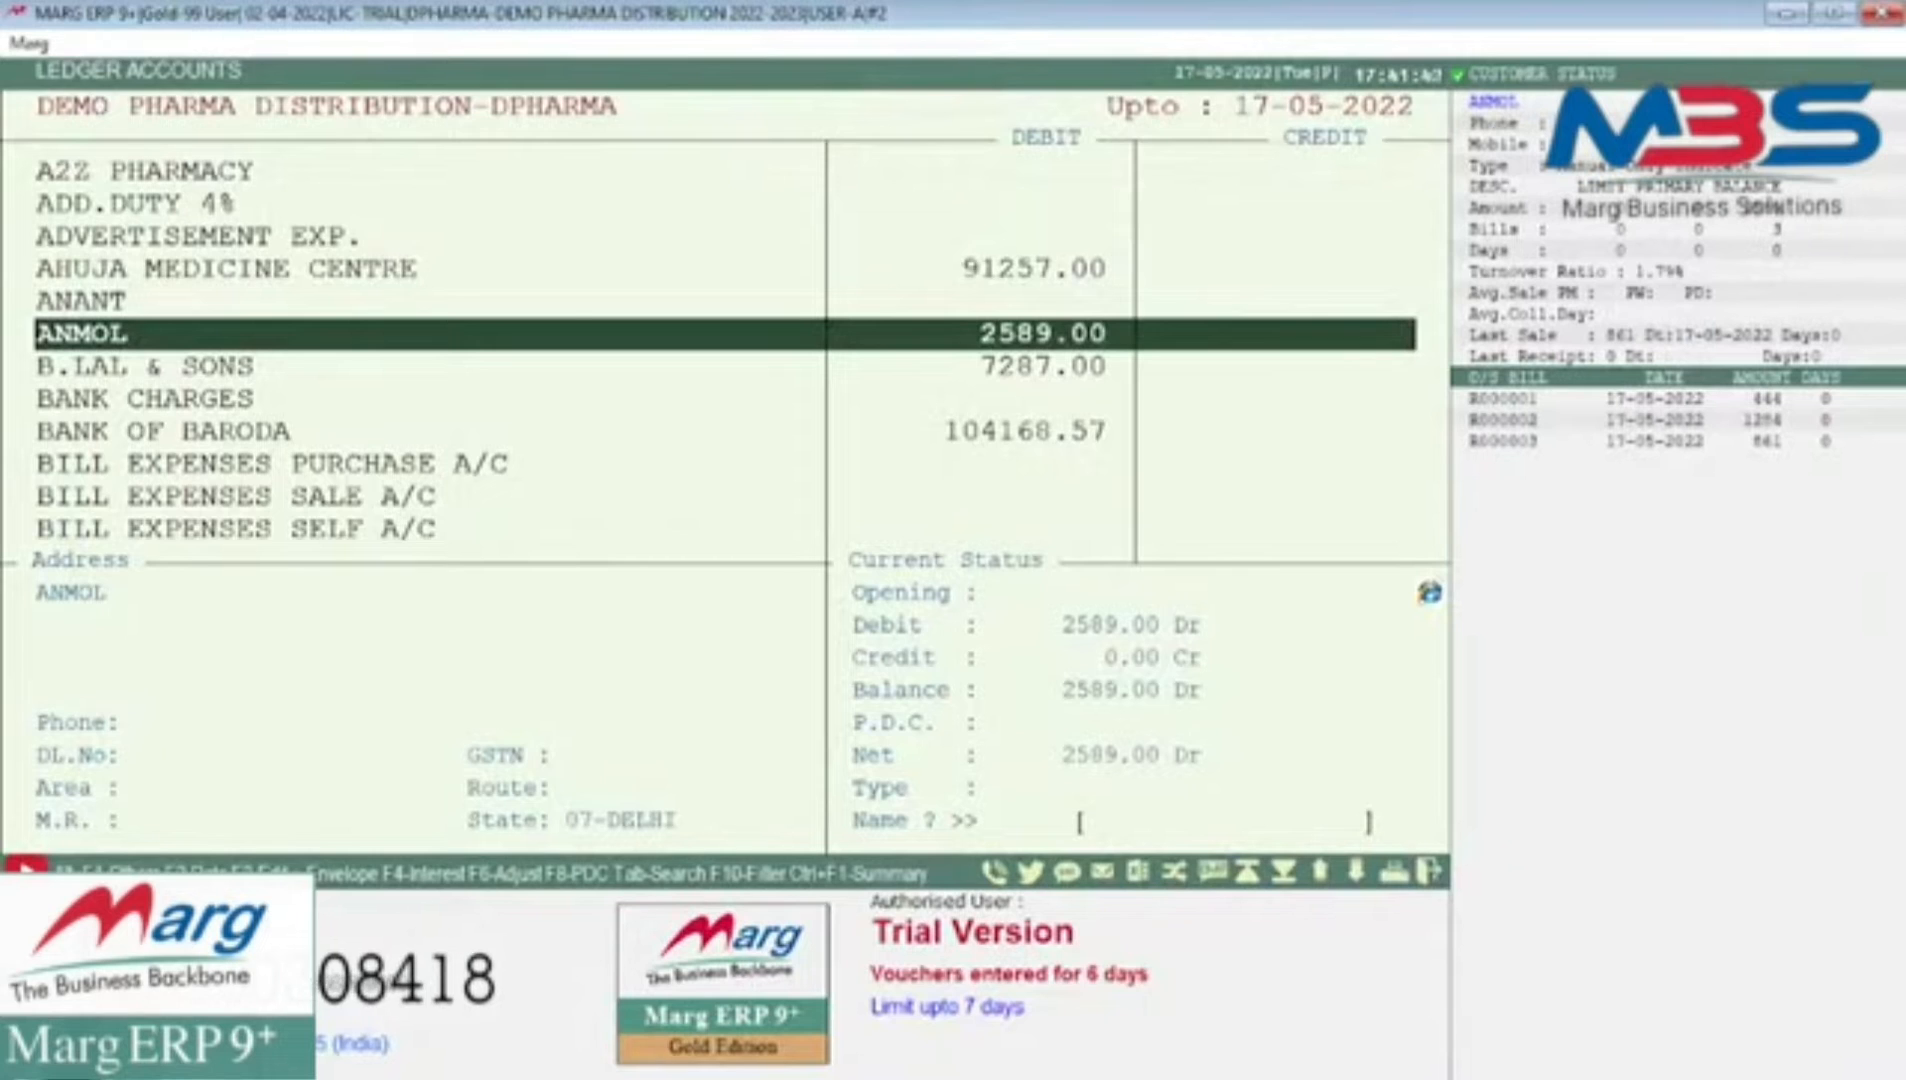
{"action": "key", "text": "Return"}
{"action": "key", "text": "Return"}
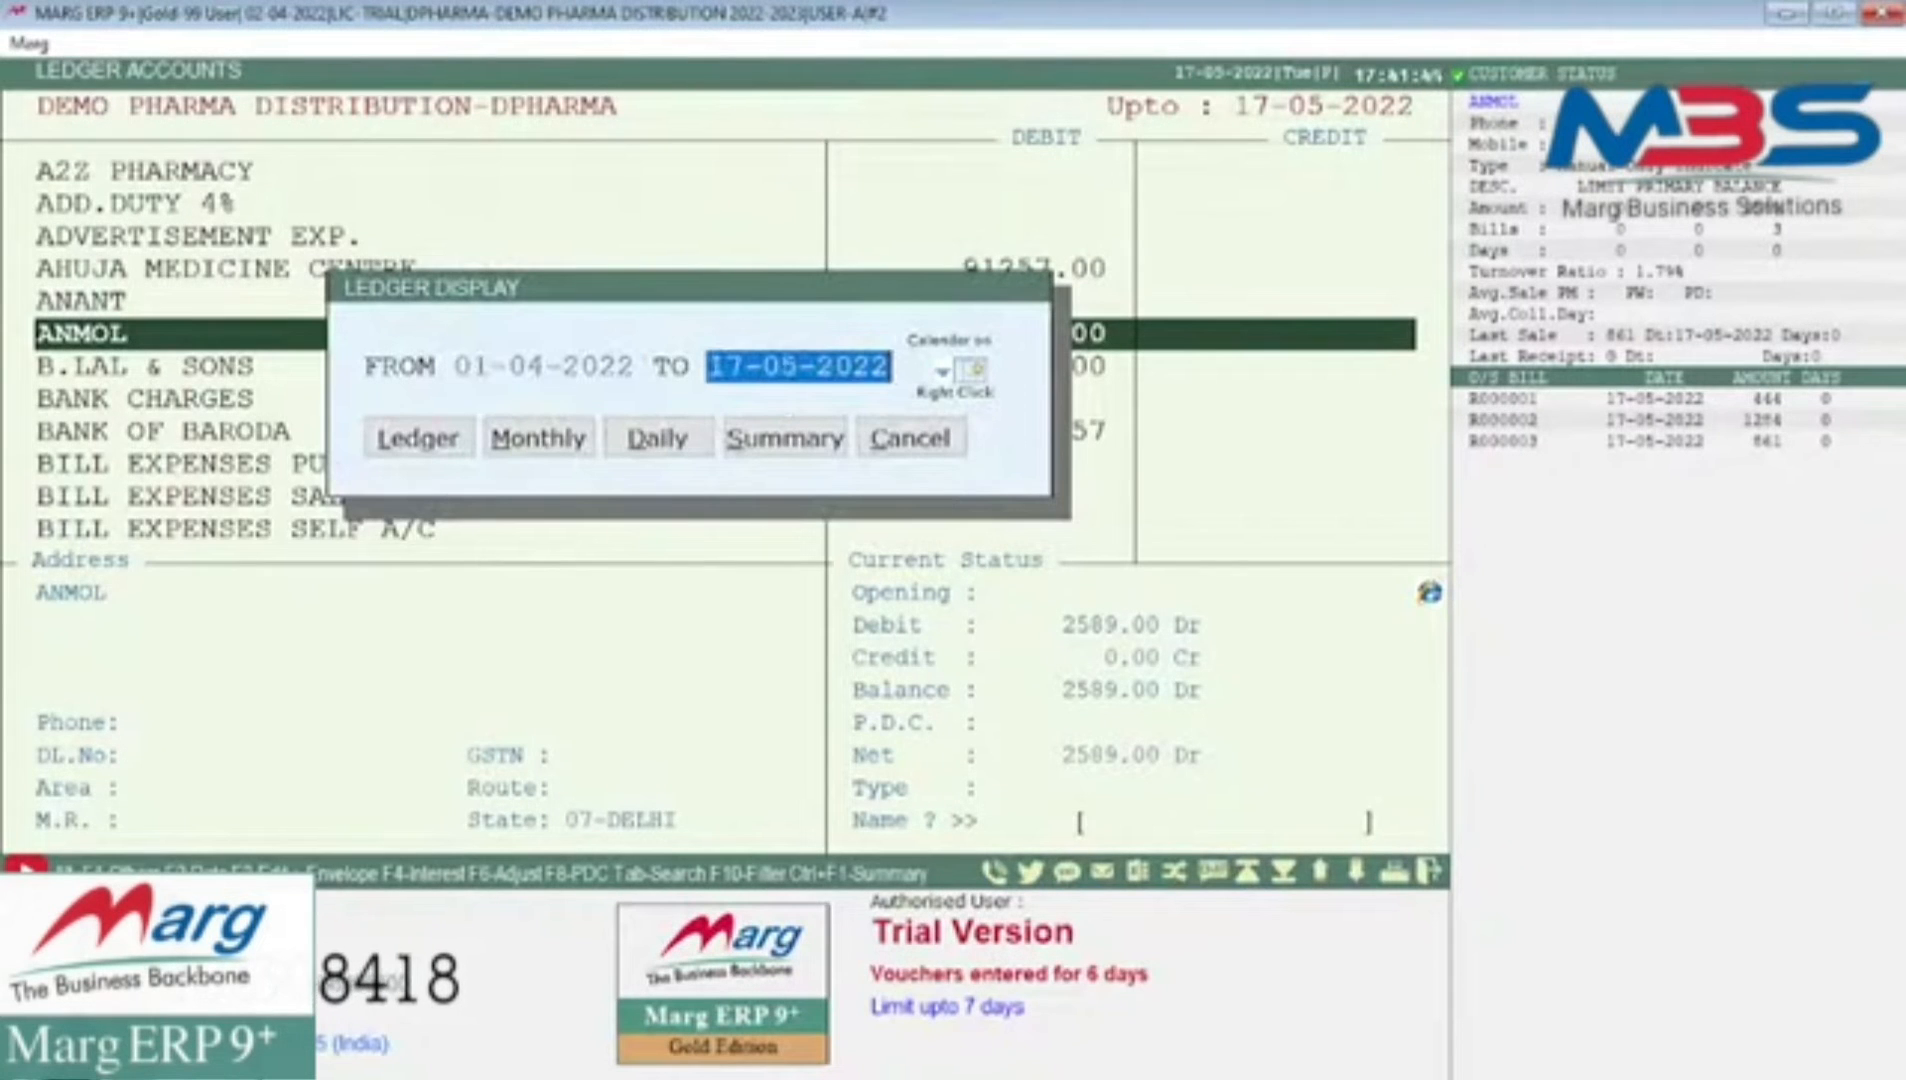
{"action": "key", "text": "Return"}
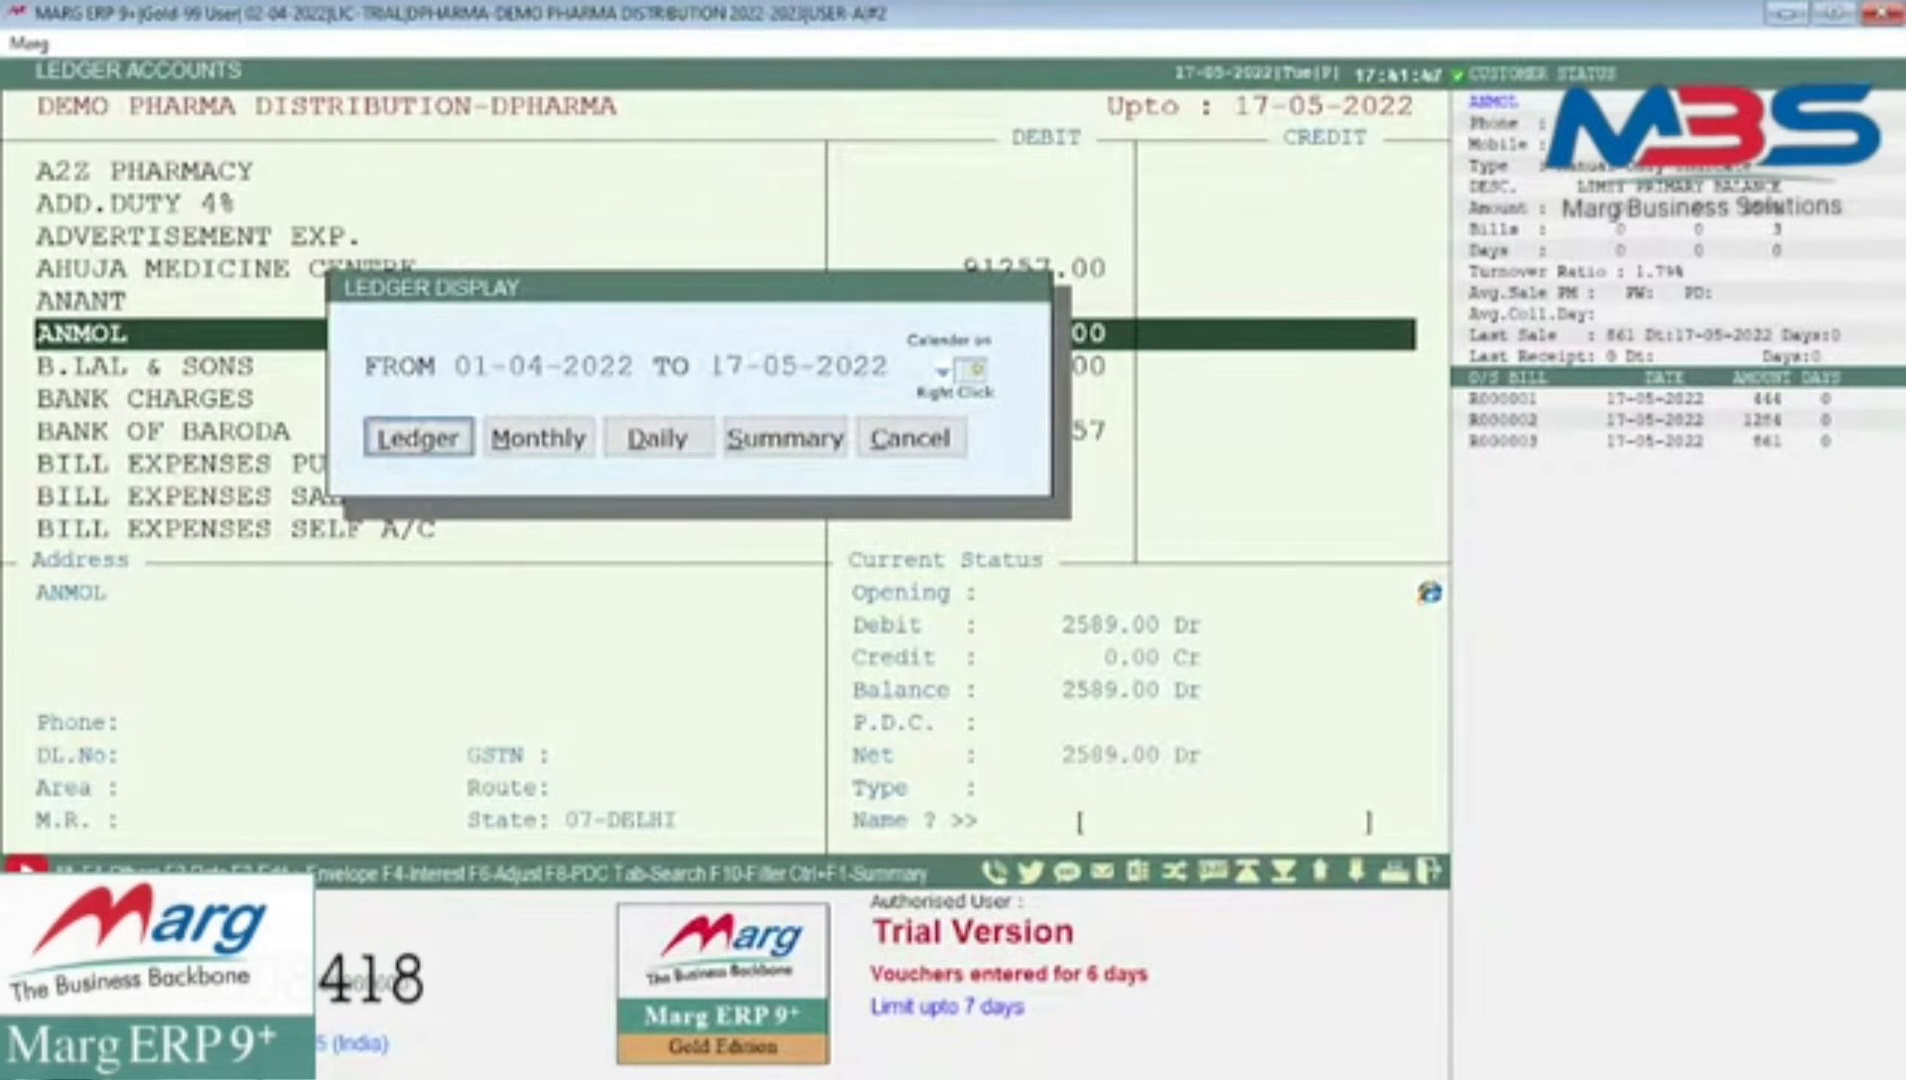
{"action": "key", "text": "Return"}
- Go through the sale entries in the party's ledger and compare their bill numbers, debit amounts and running balance
{"action": "key", "text": "Up"}
{"action": "key", "text": "Up"}
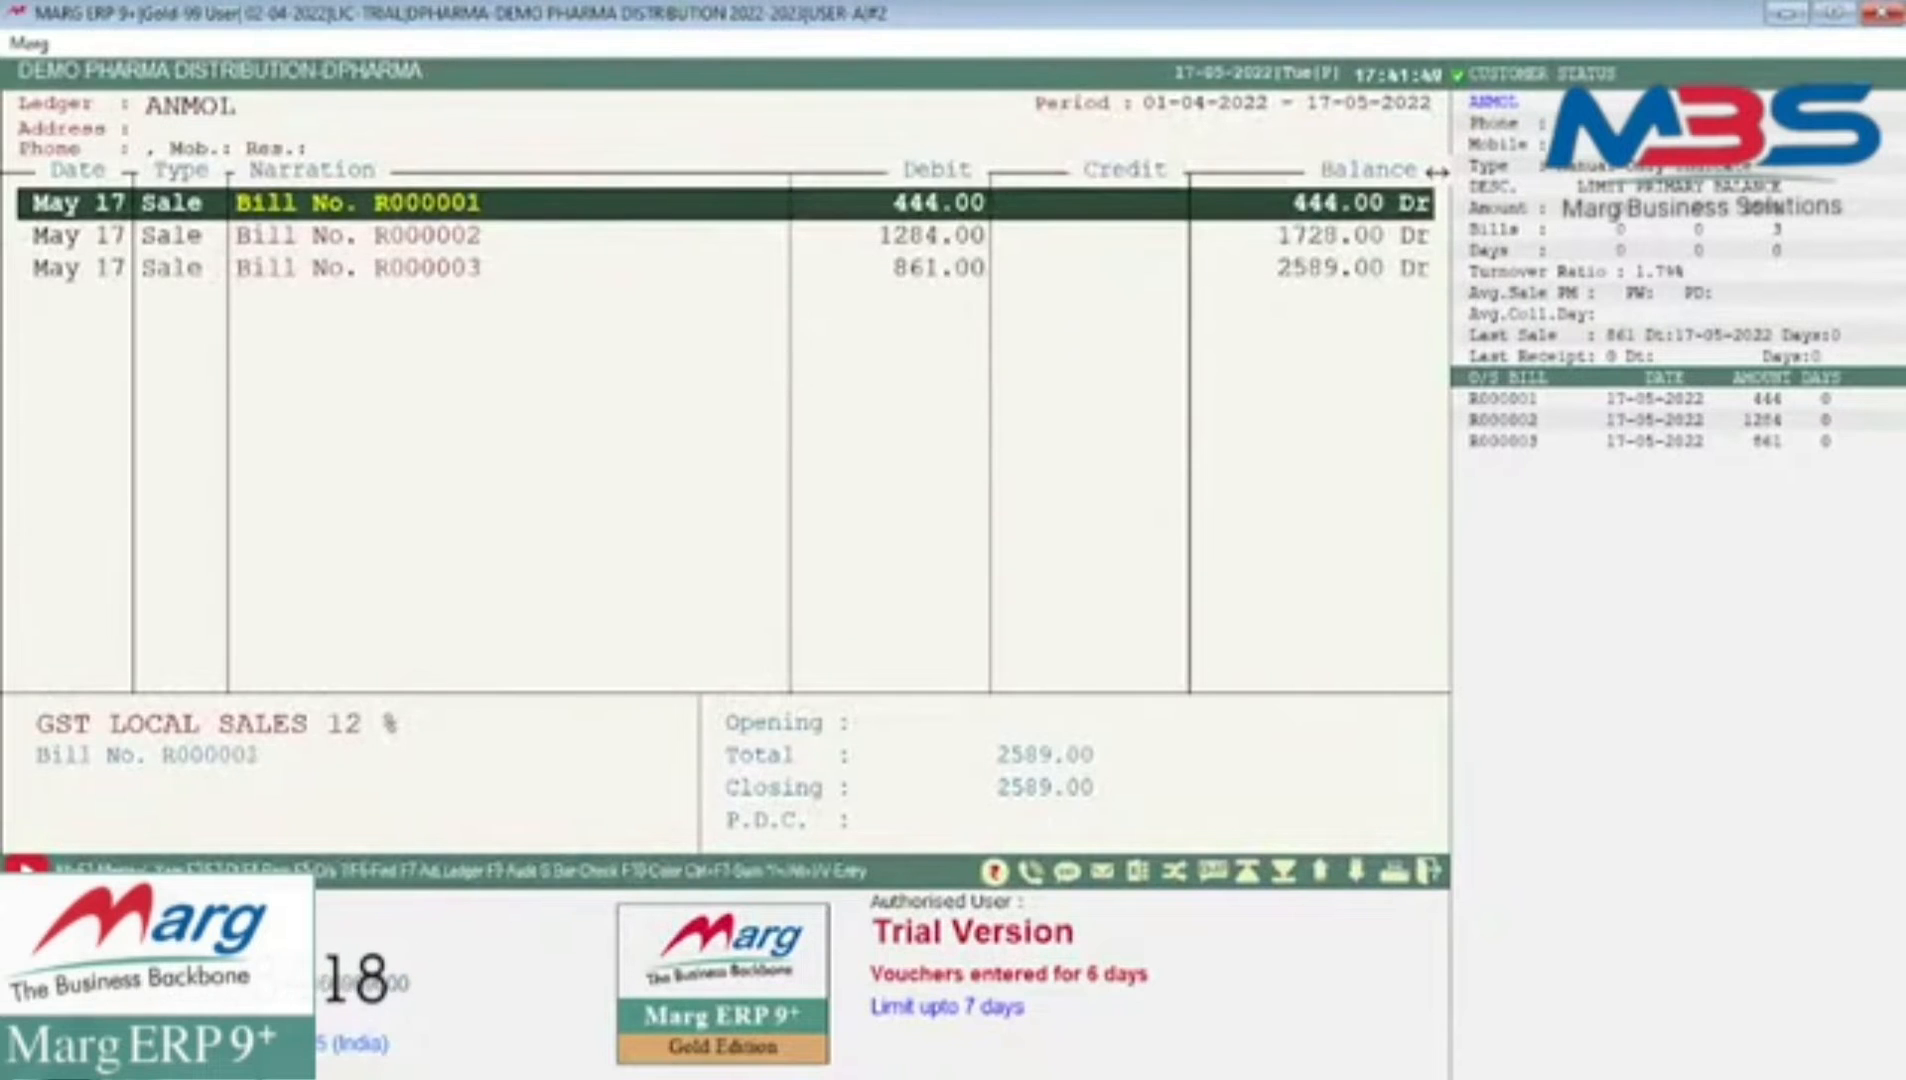
{"action": "key", "text": "Down"}
{"action": "key", "text": "Down"}
{"action": "key", "text": "Up"}
{"action": "key", "text": "Up"}
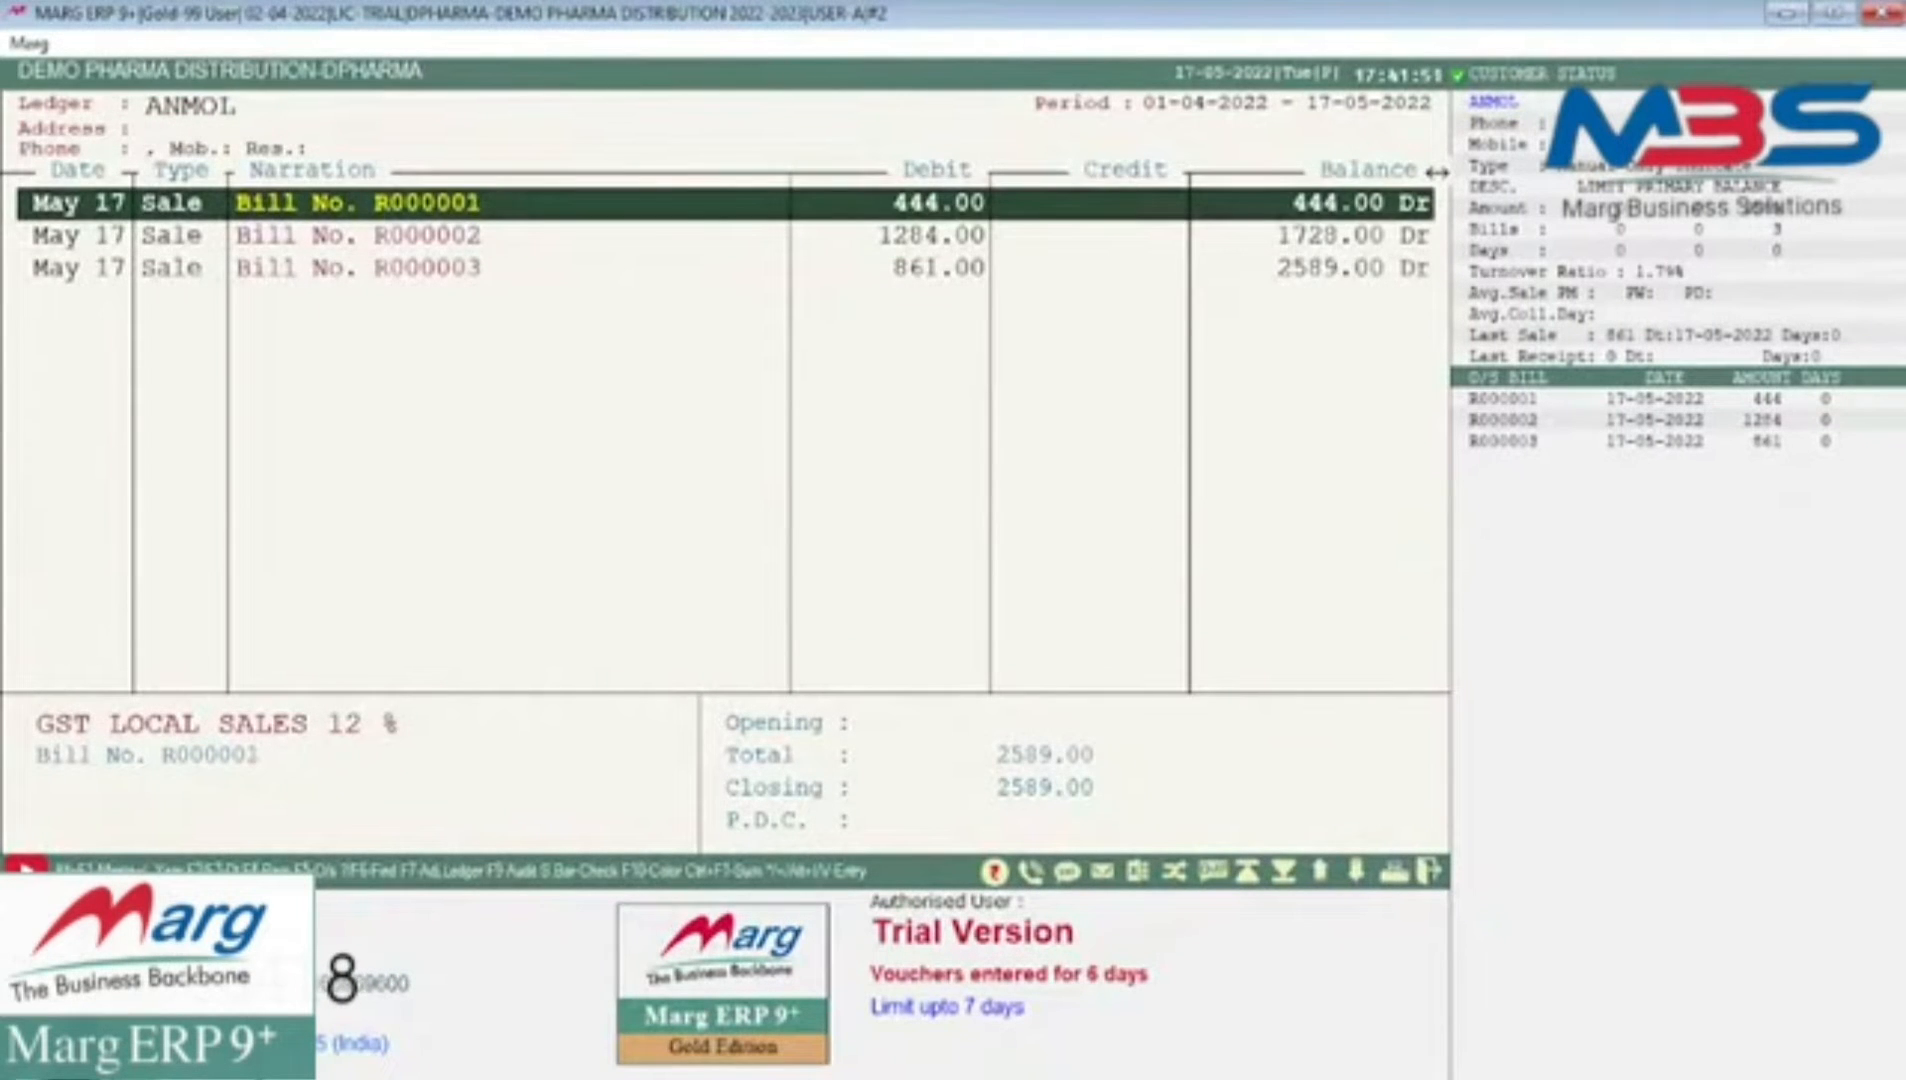
{"action": "key", "text": "Down"}
{"action": "key", "text": "Down"}
{"action": "key", "text": "Up"}
{"action": "key", "text": "Up"}
{"action": "key", "text": "Down"}
{"action": "key", "text": "Down"}
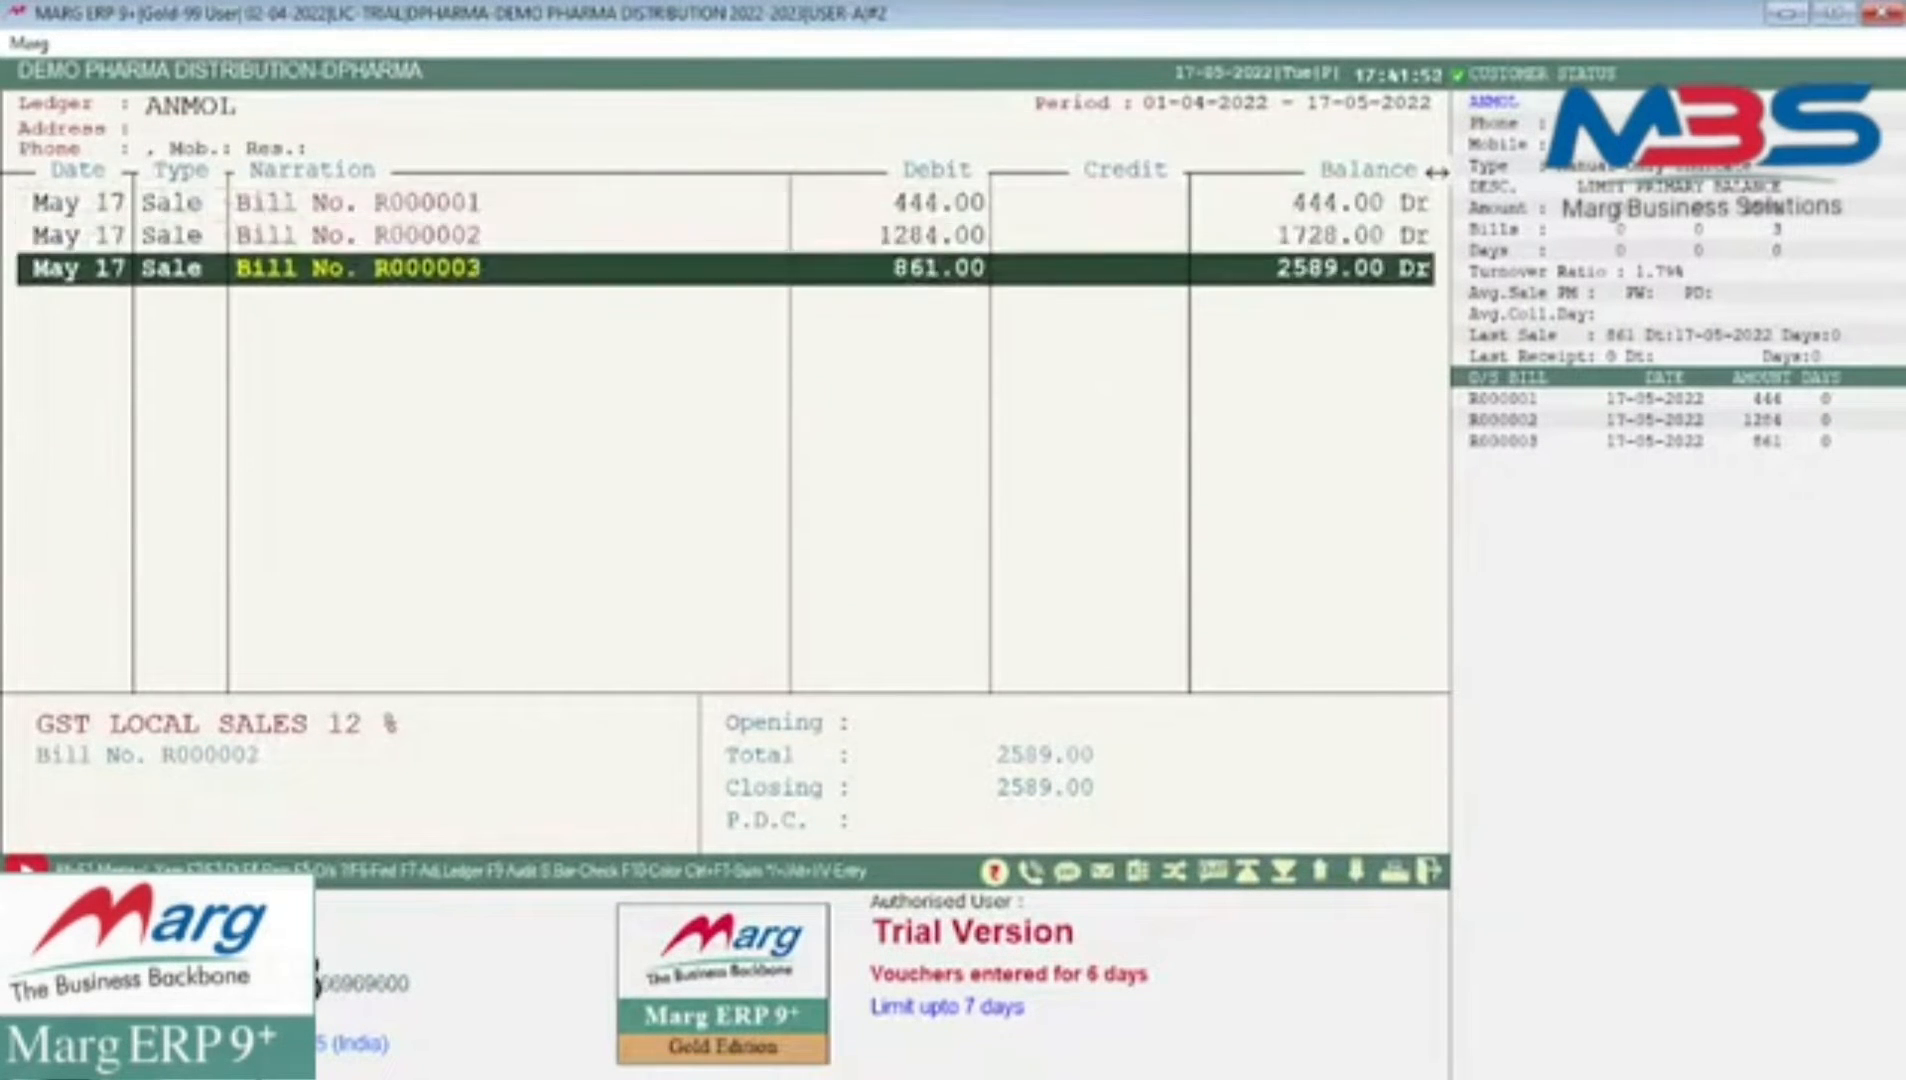
- View the invoices for bills R000001 and R000002 from the ledger and return to the entry list
{"action": "key", "text": "Up"}
{"action": "key", "text": "Up"}
{"action": "key", "text": "Return"}
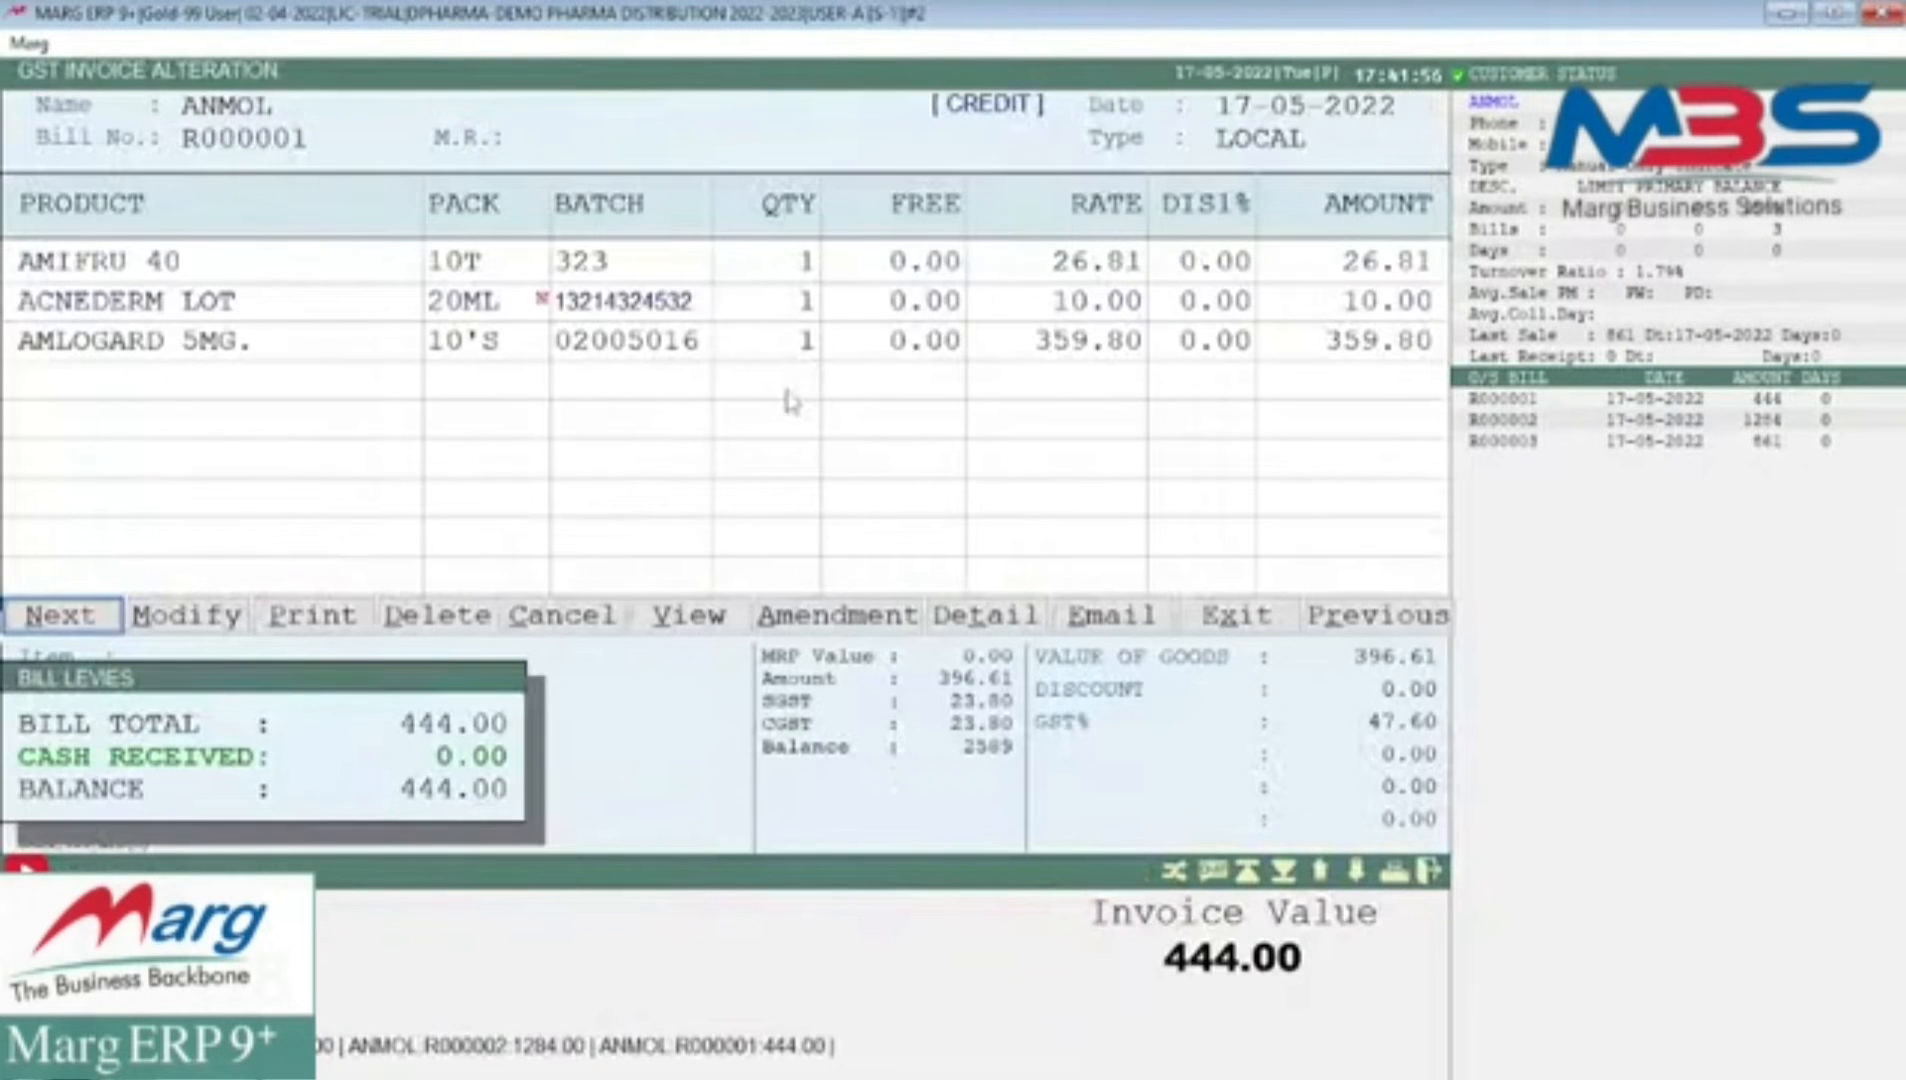
{"action": "key", "text": "Escape"}
{"action": "key", "text": "Down"}
{"action": "key", "text": "Return"}
{"action": "key", "text": "Escape"}
{"action": "key", "text": "Down"}
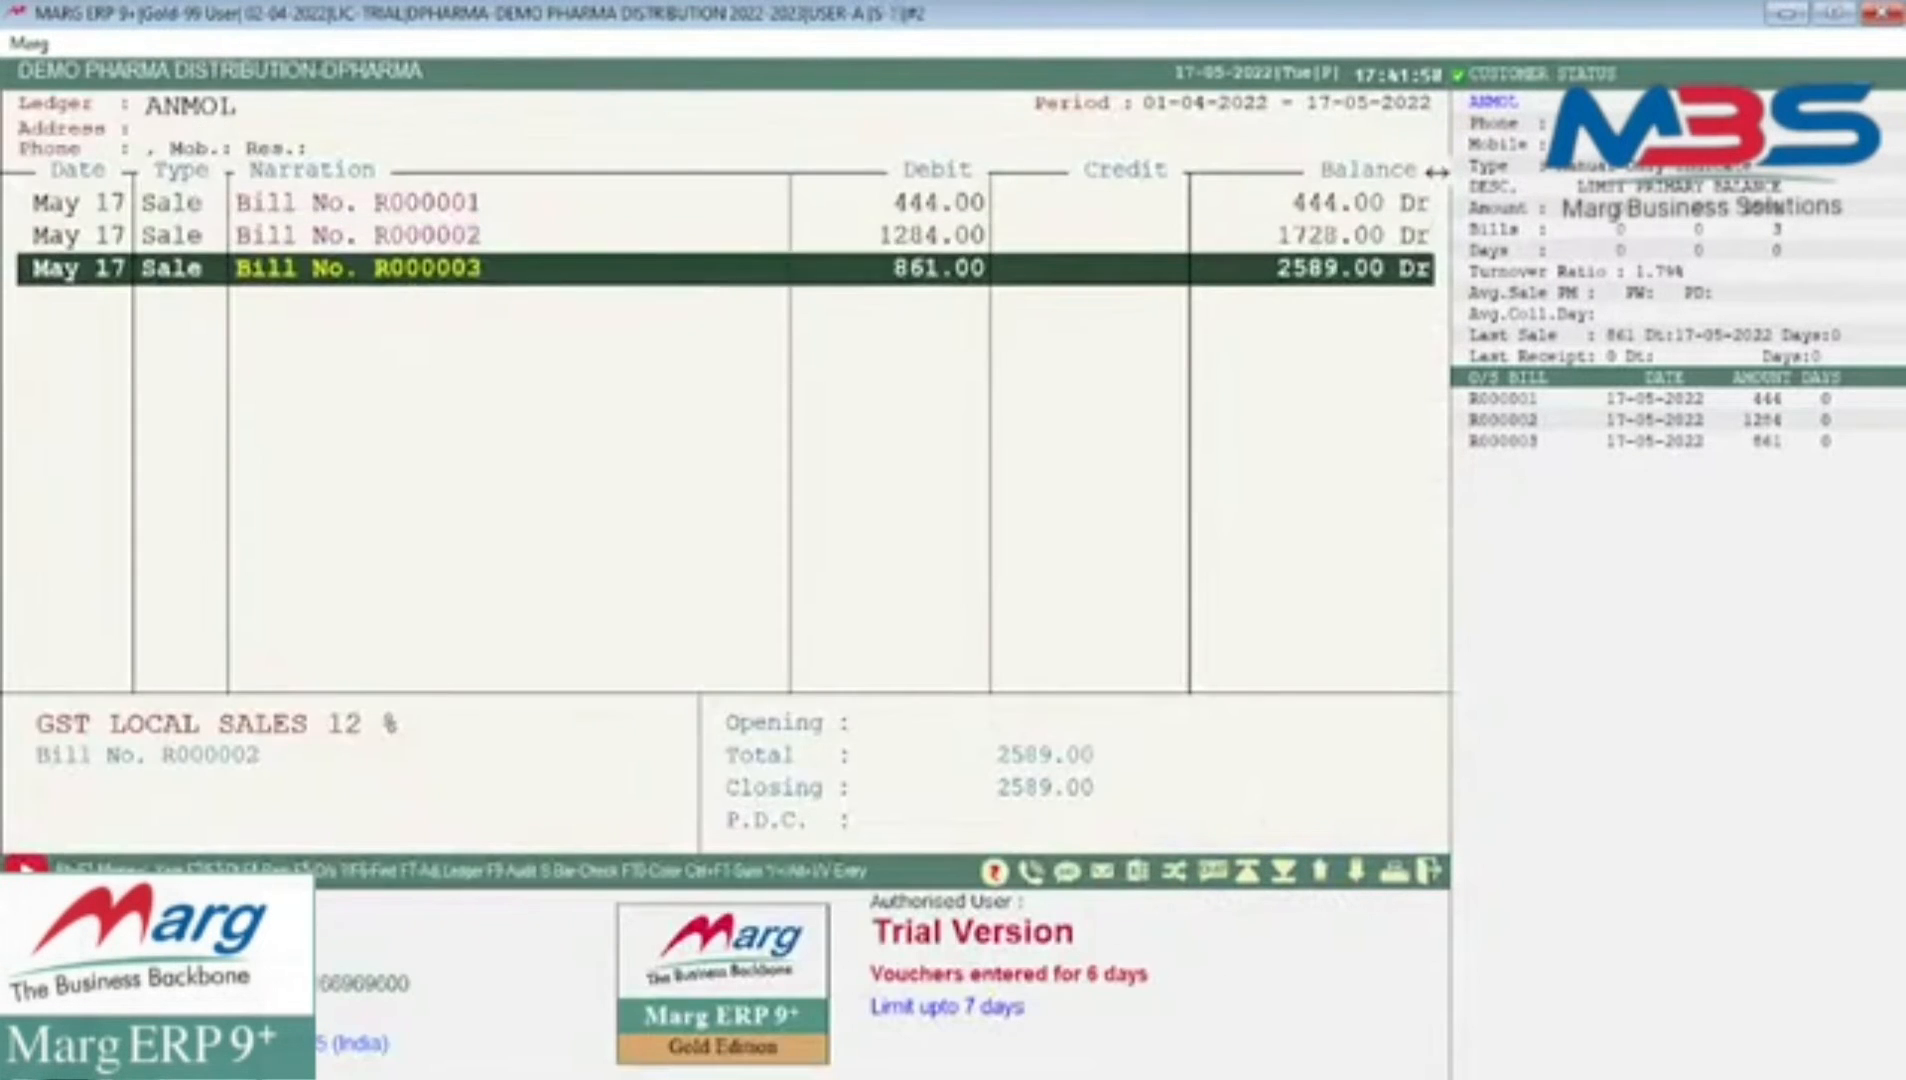
- View the invoice for bill R000003 from the party's ledger and leave the ledger accounts
{"action": "key", "text": "Return"}
{"action": "key", "text": "Escape"}
{"action": "key", "text": "Escape"}
{"action": "key", "text": "Escape"}
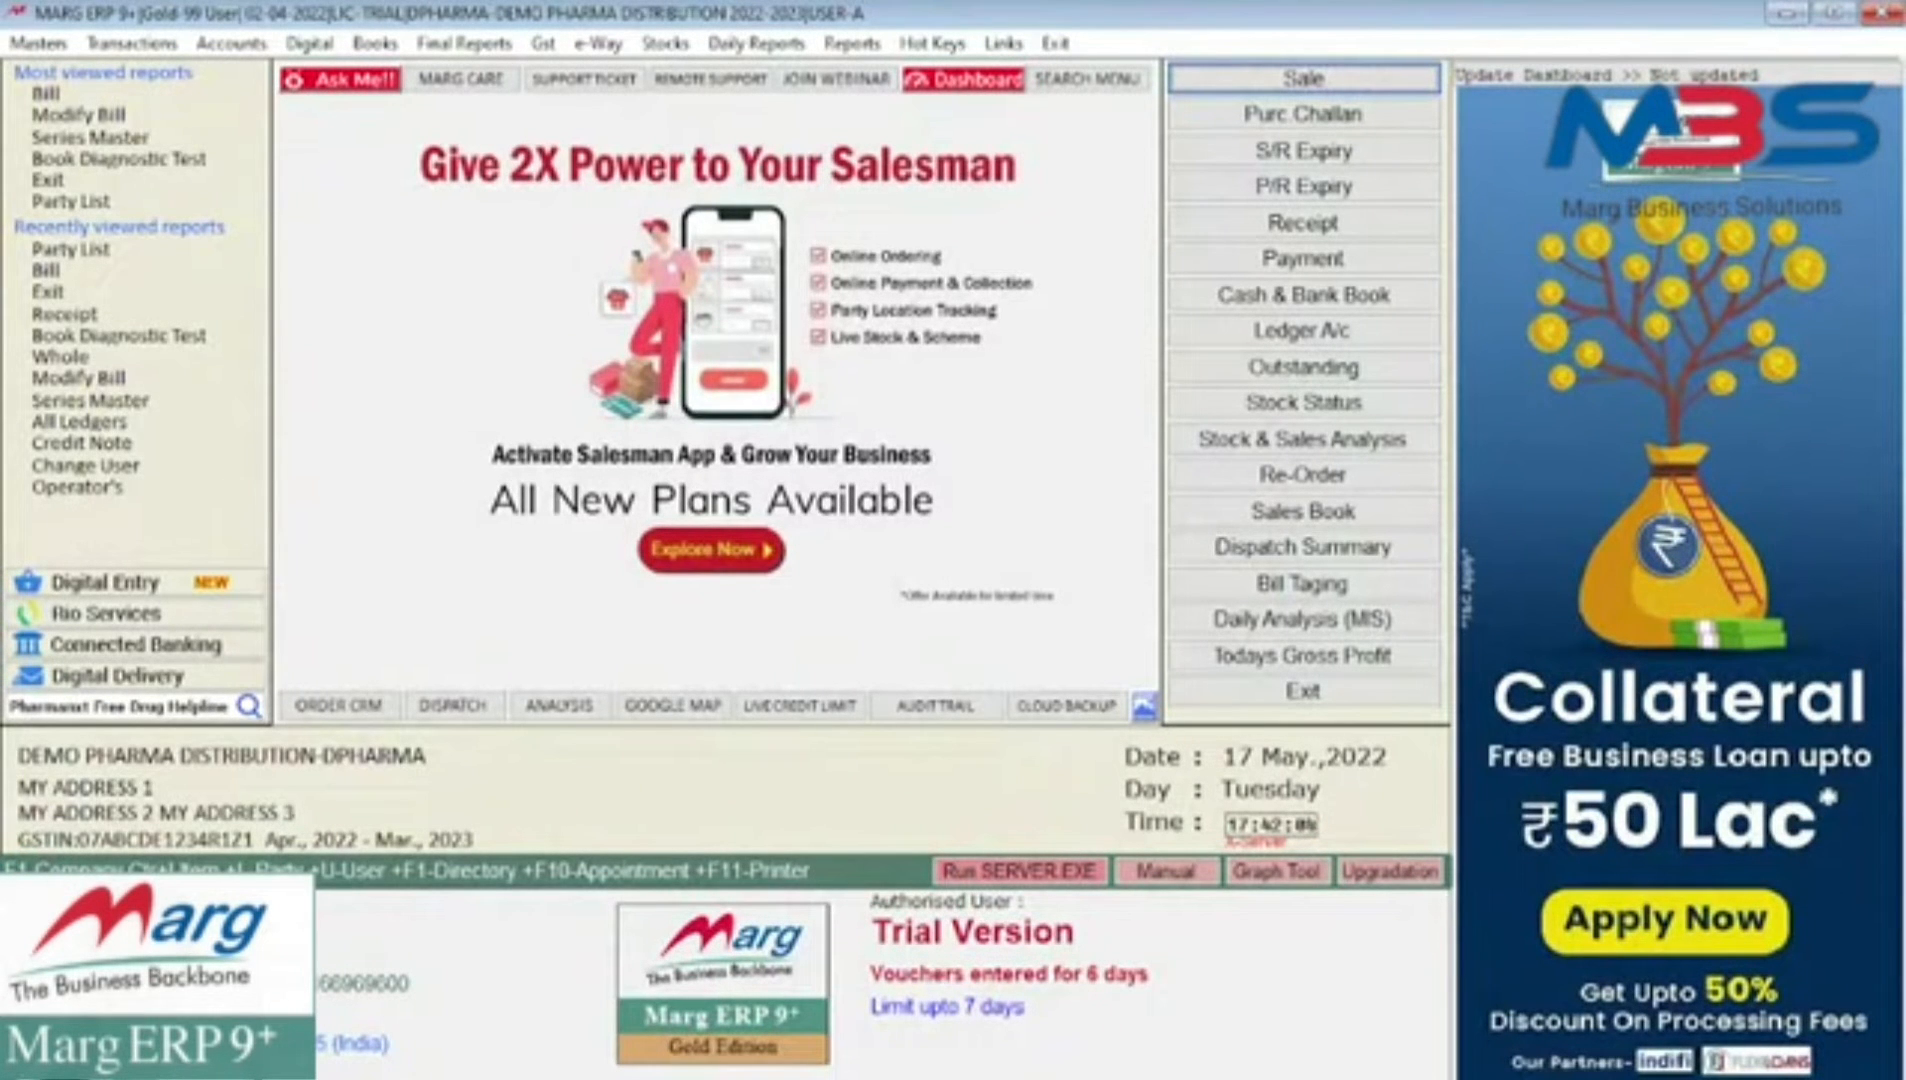
- Start a receipt voucher dated 17-05-2022 and credit the billed party's ledger with 300
{"action": "key", "text": "alt+a"}
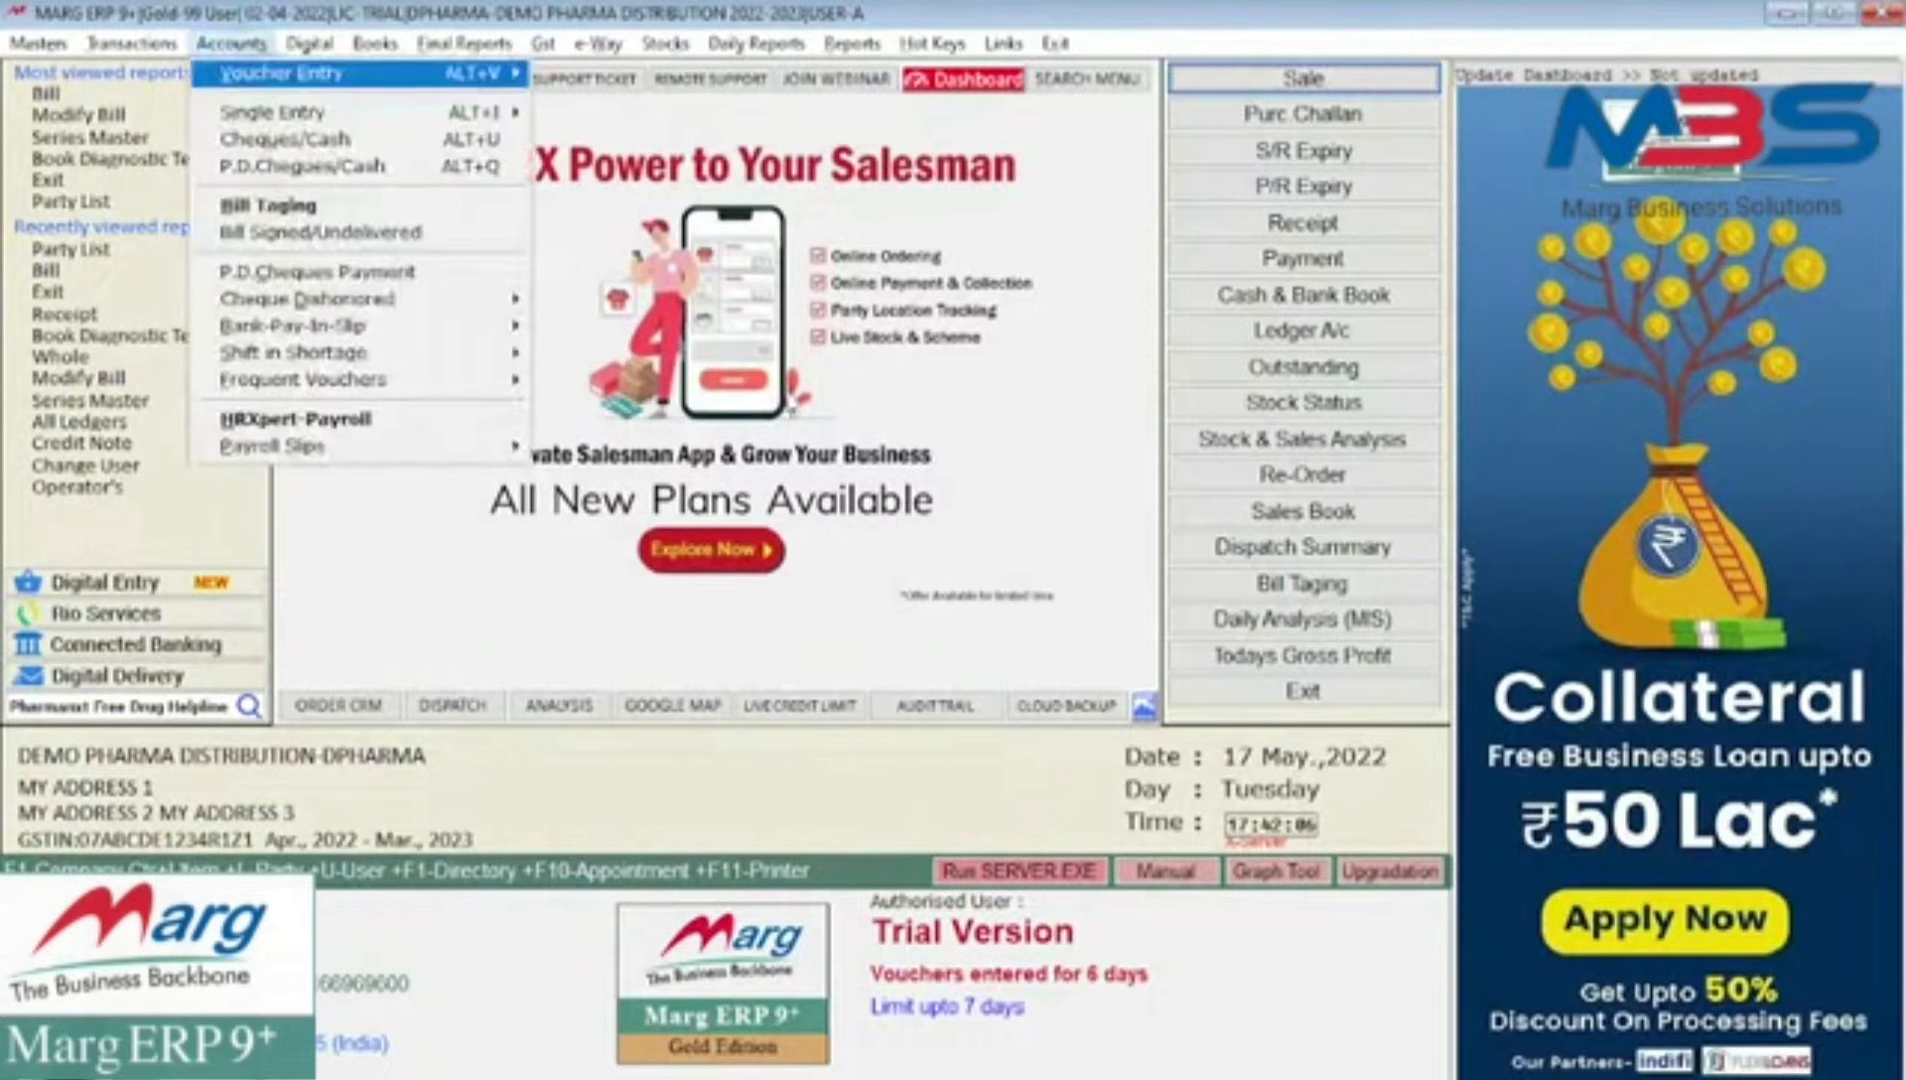
{"action": "key", "text": "Right"}
{"action": "key", "text": "Right"}
{"action": "key", "text": "Return"}
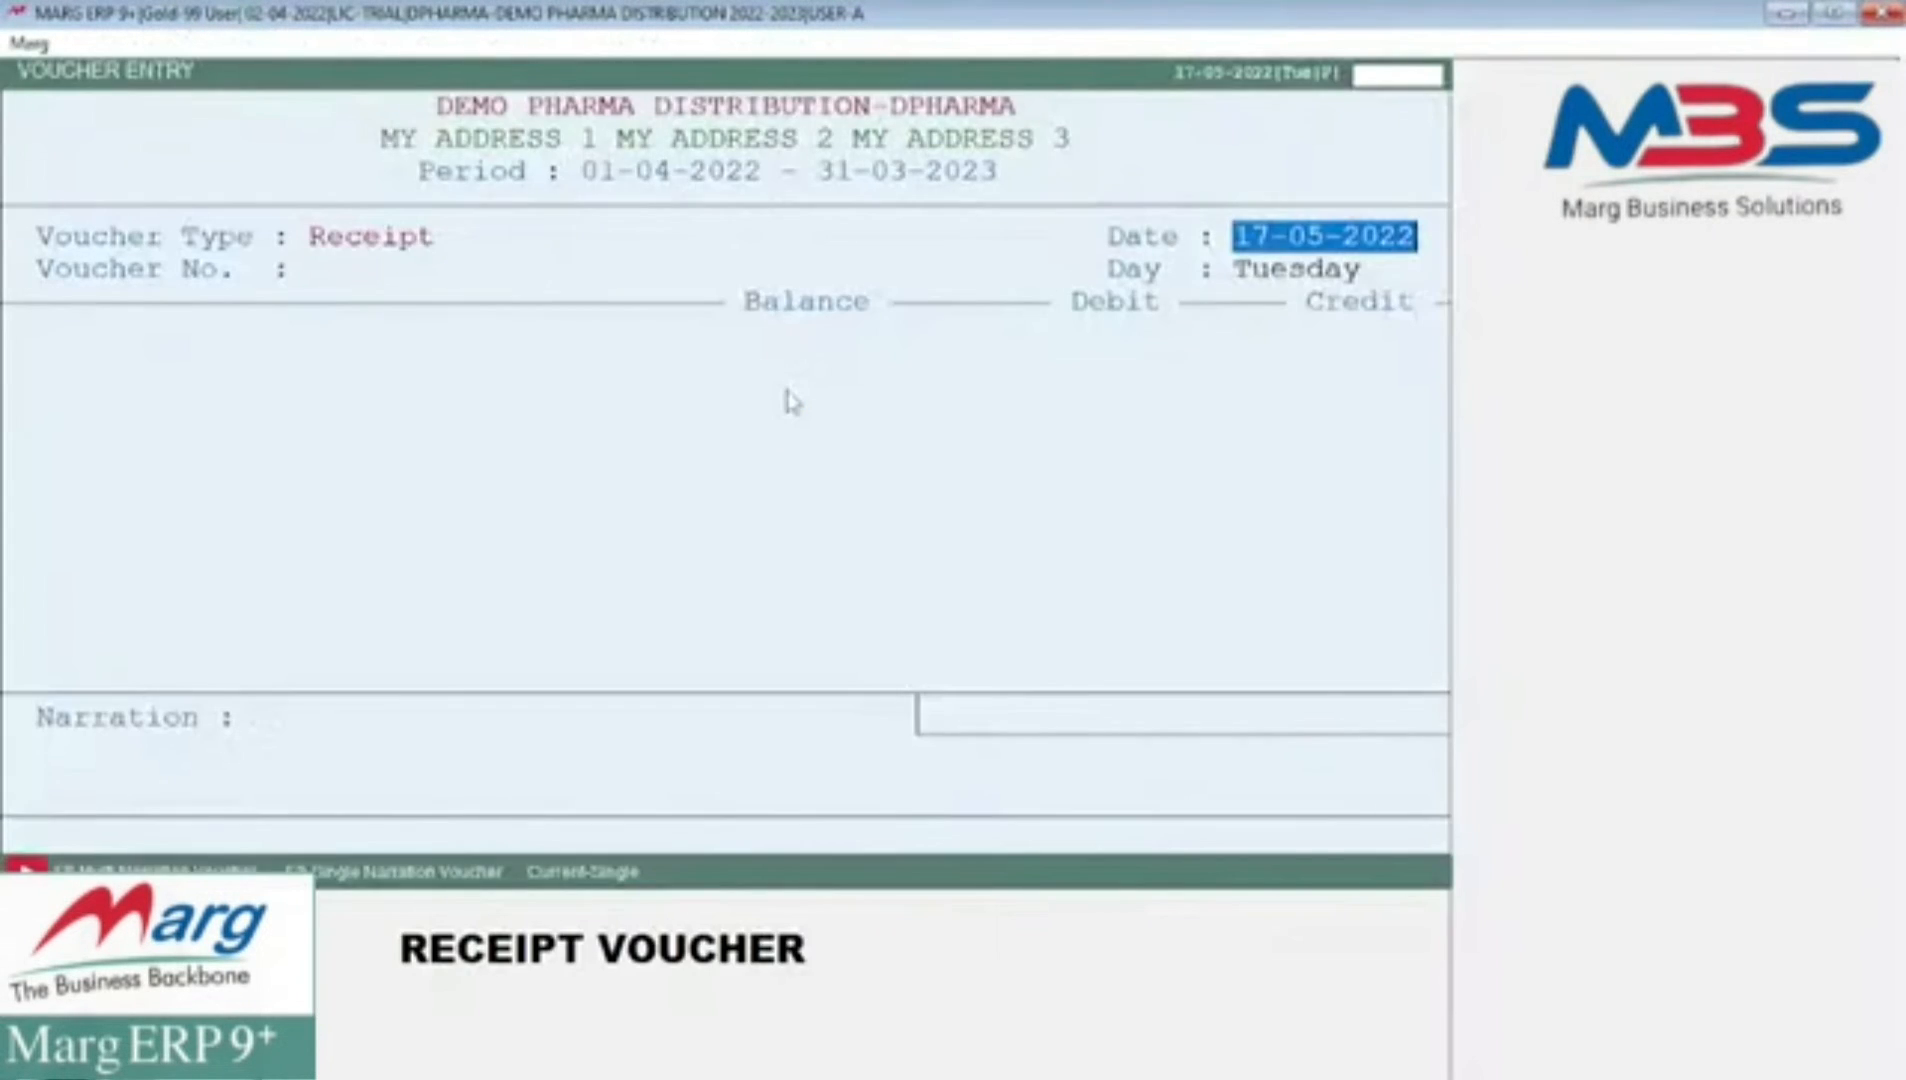
{"action": "key", "text": "Return"}
{"action": "key", "text": "Down"}
{"action": "key", "text": "Down"}
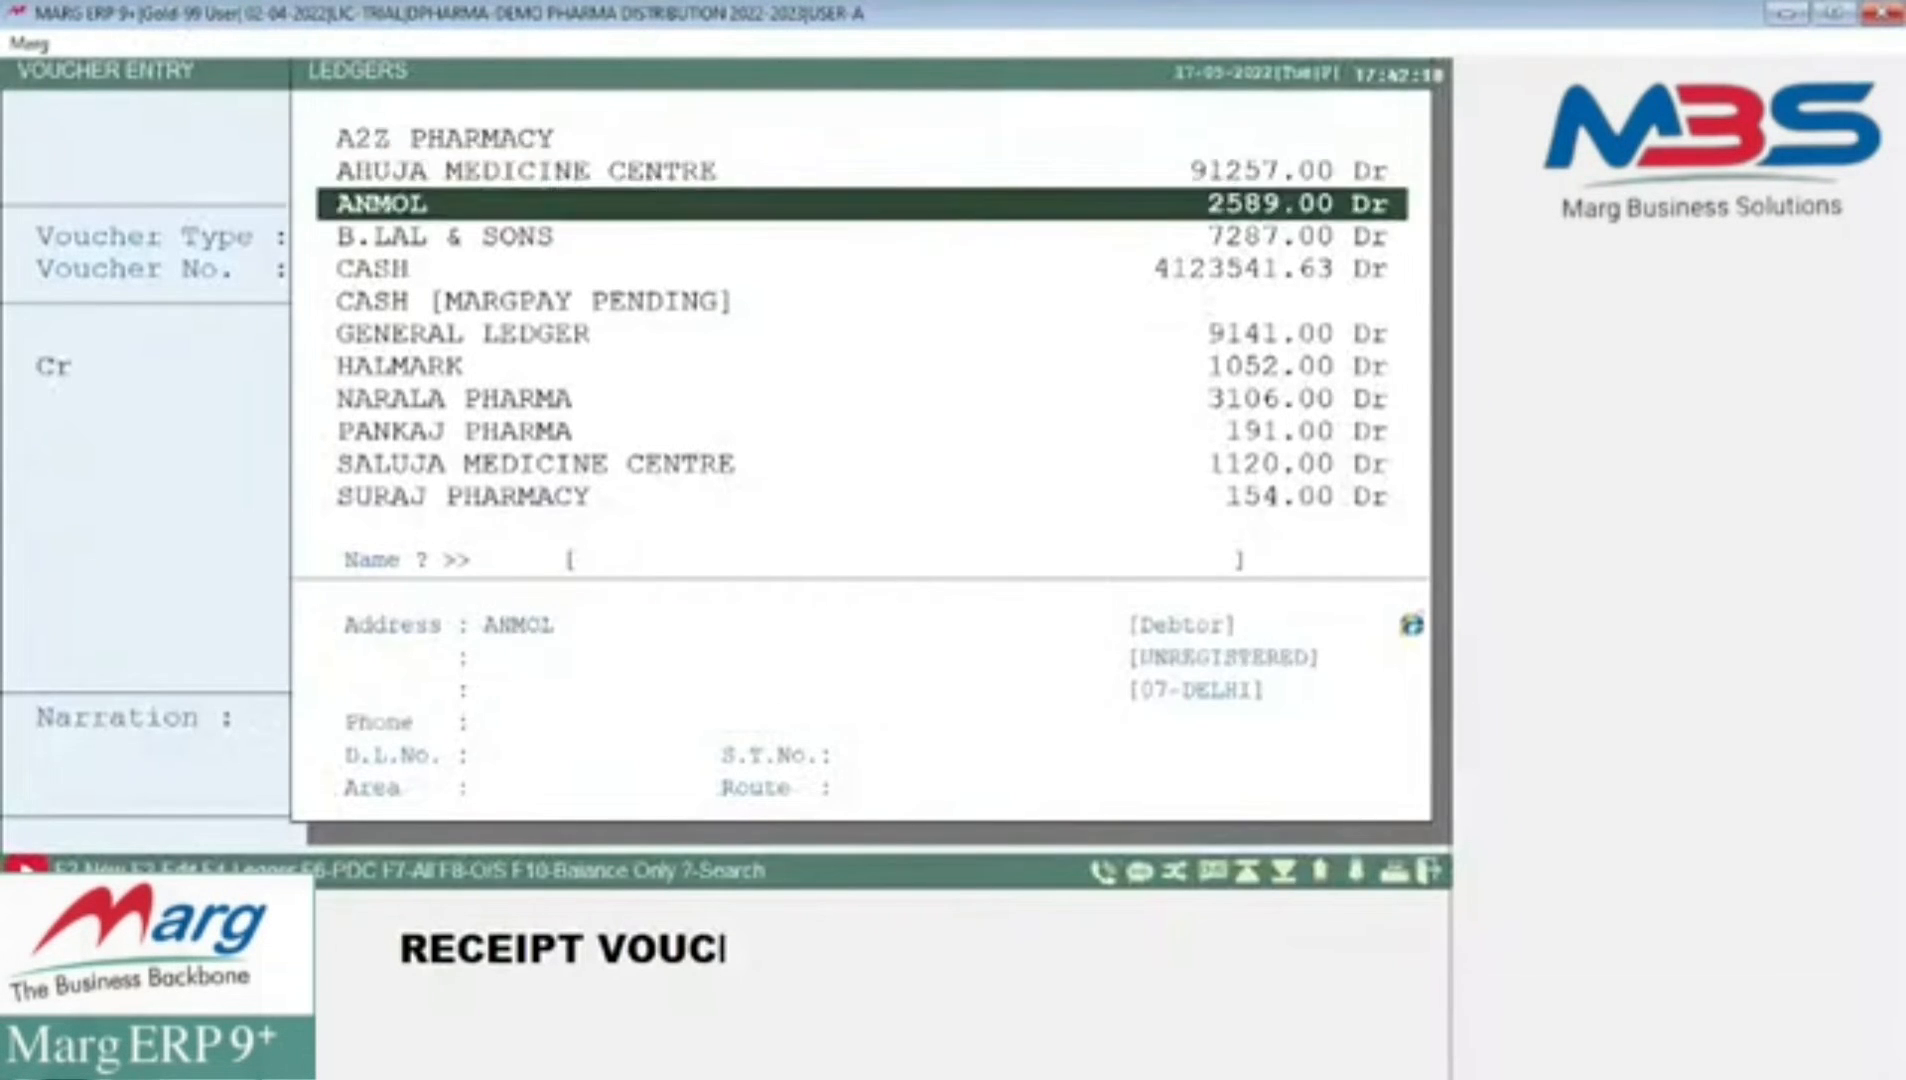
{"action": "key", "text": "Return"}
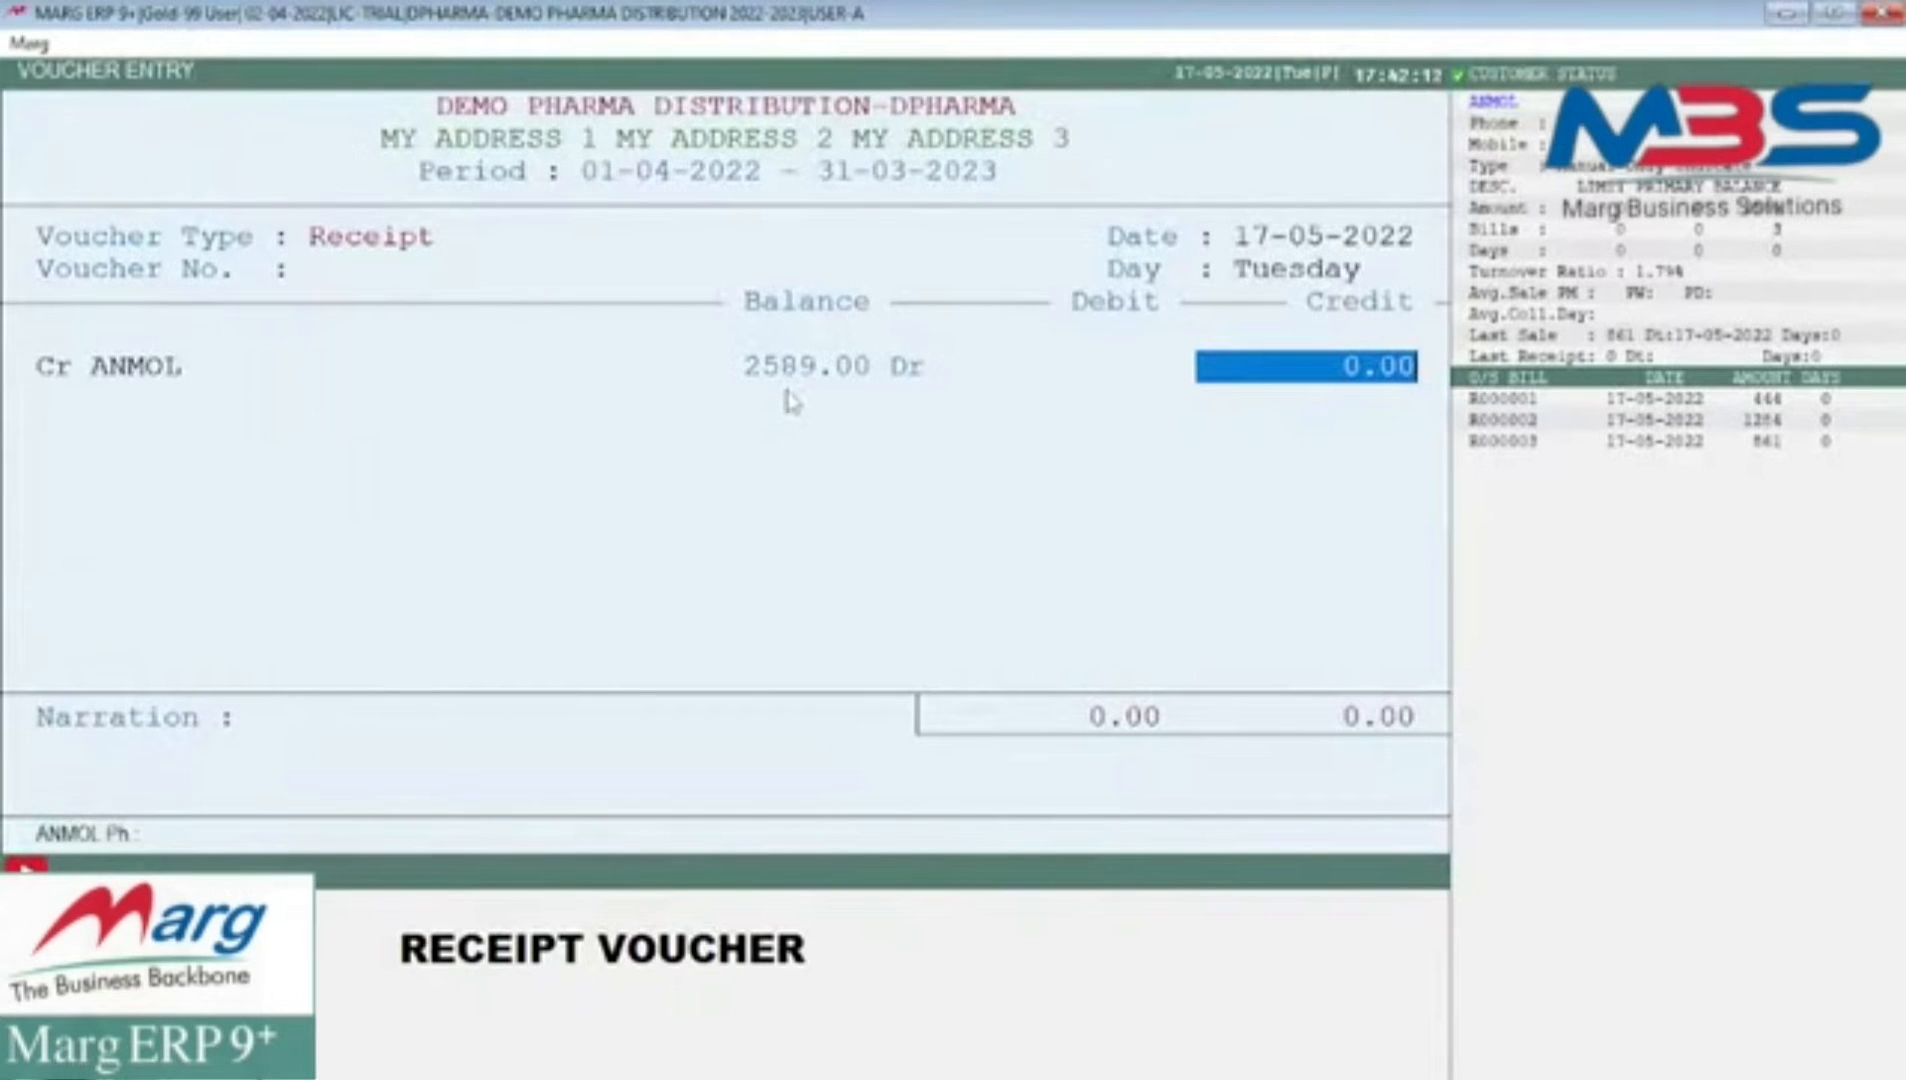
{"action": "type", "text": "300"}
{"action": "key", "text": "Return"}
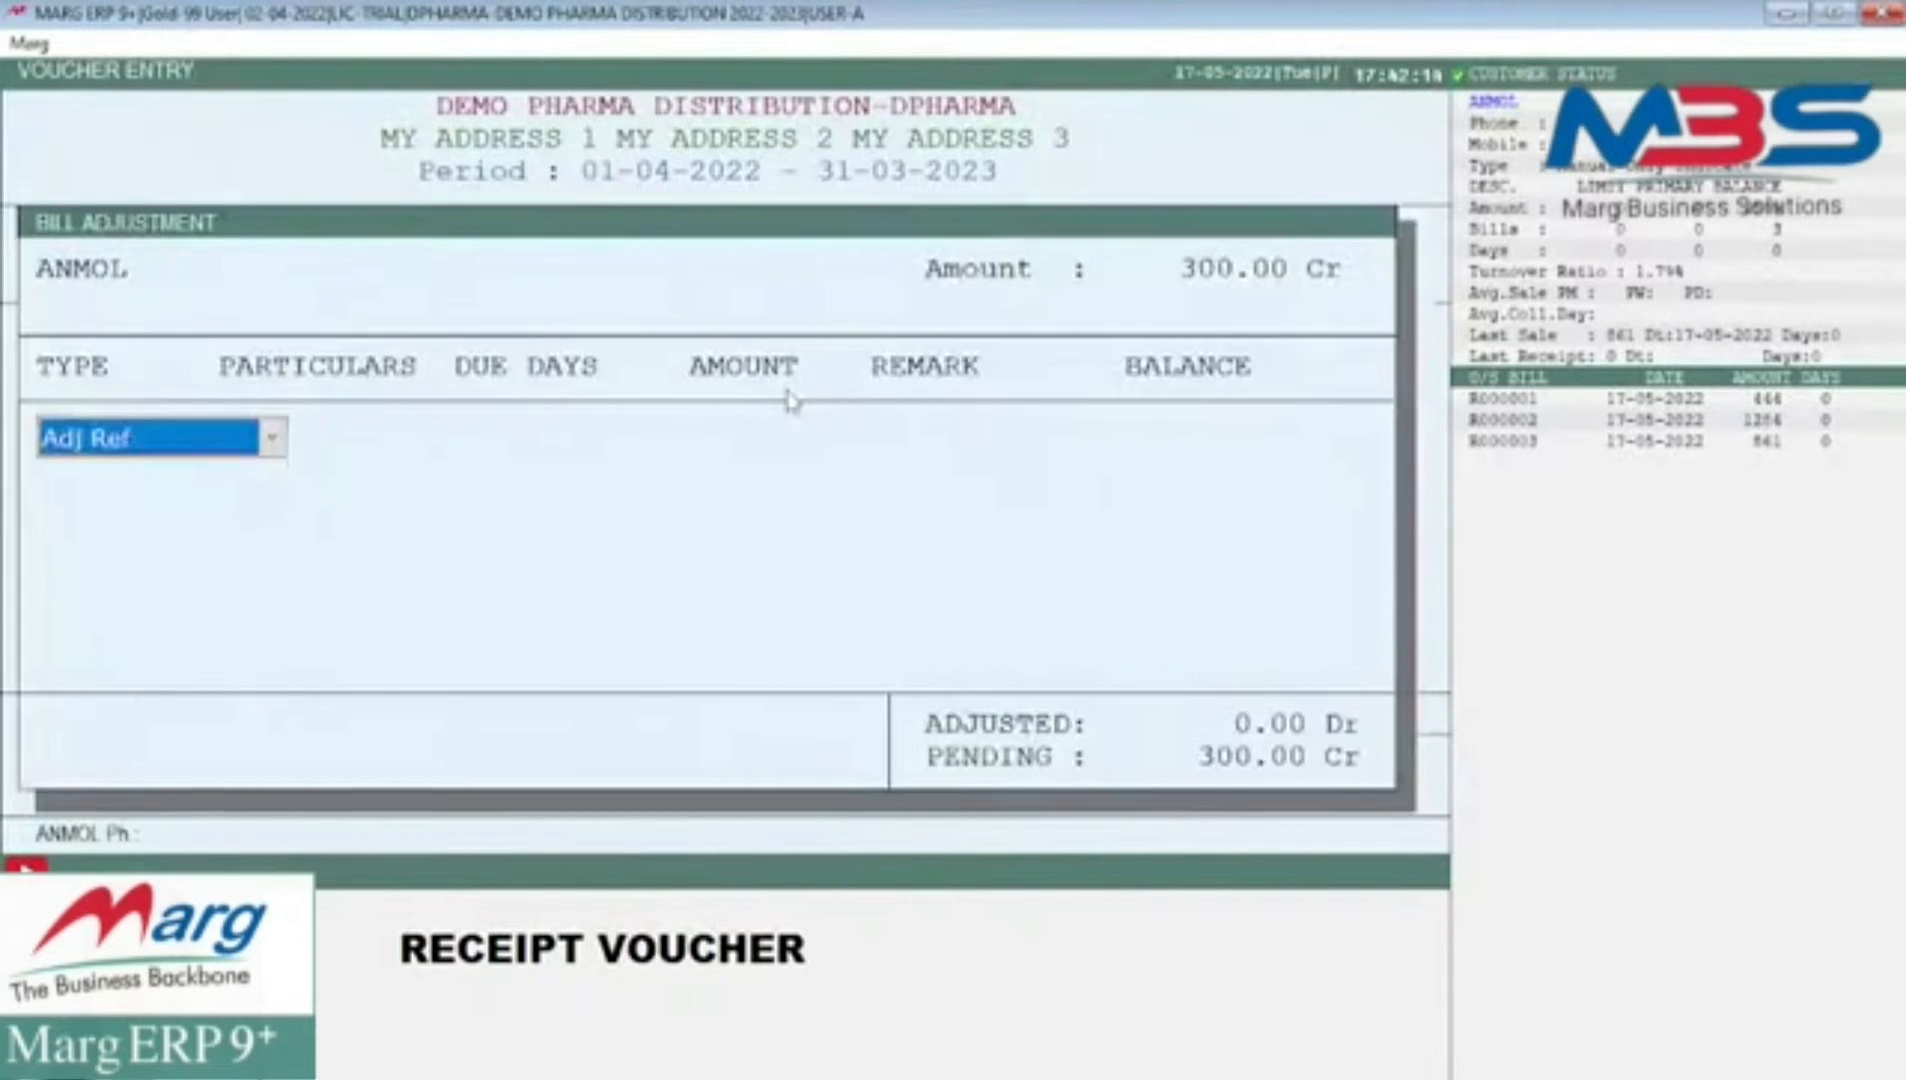
- Adjust the full 300.00 Cr receipt against pending invoice R000003 using Adj Ref, with the remark left blank
{"action": "key", "text": "Return"}
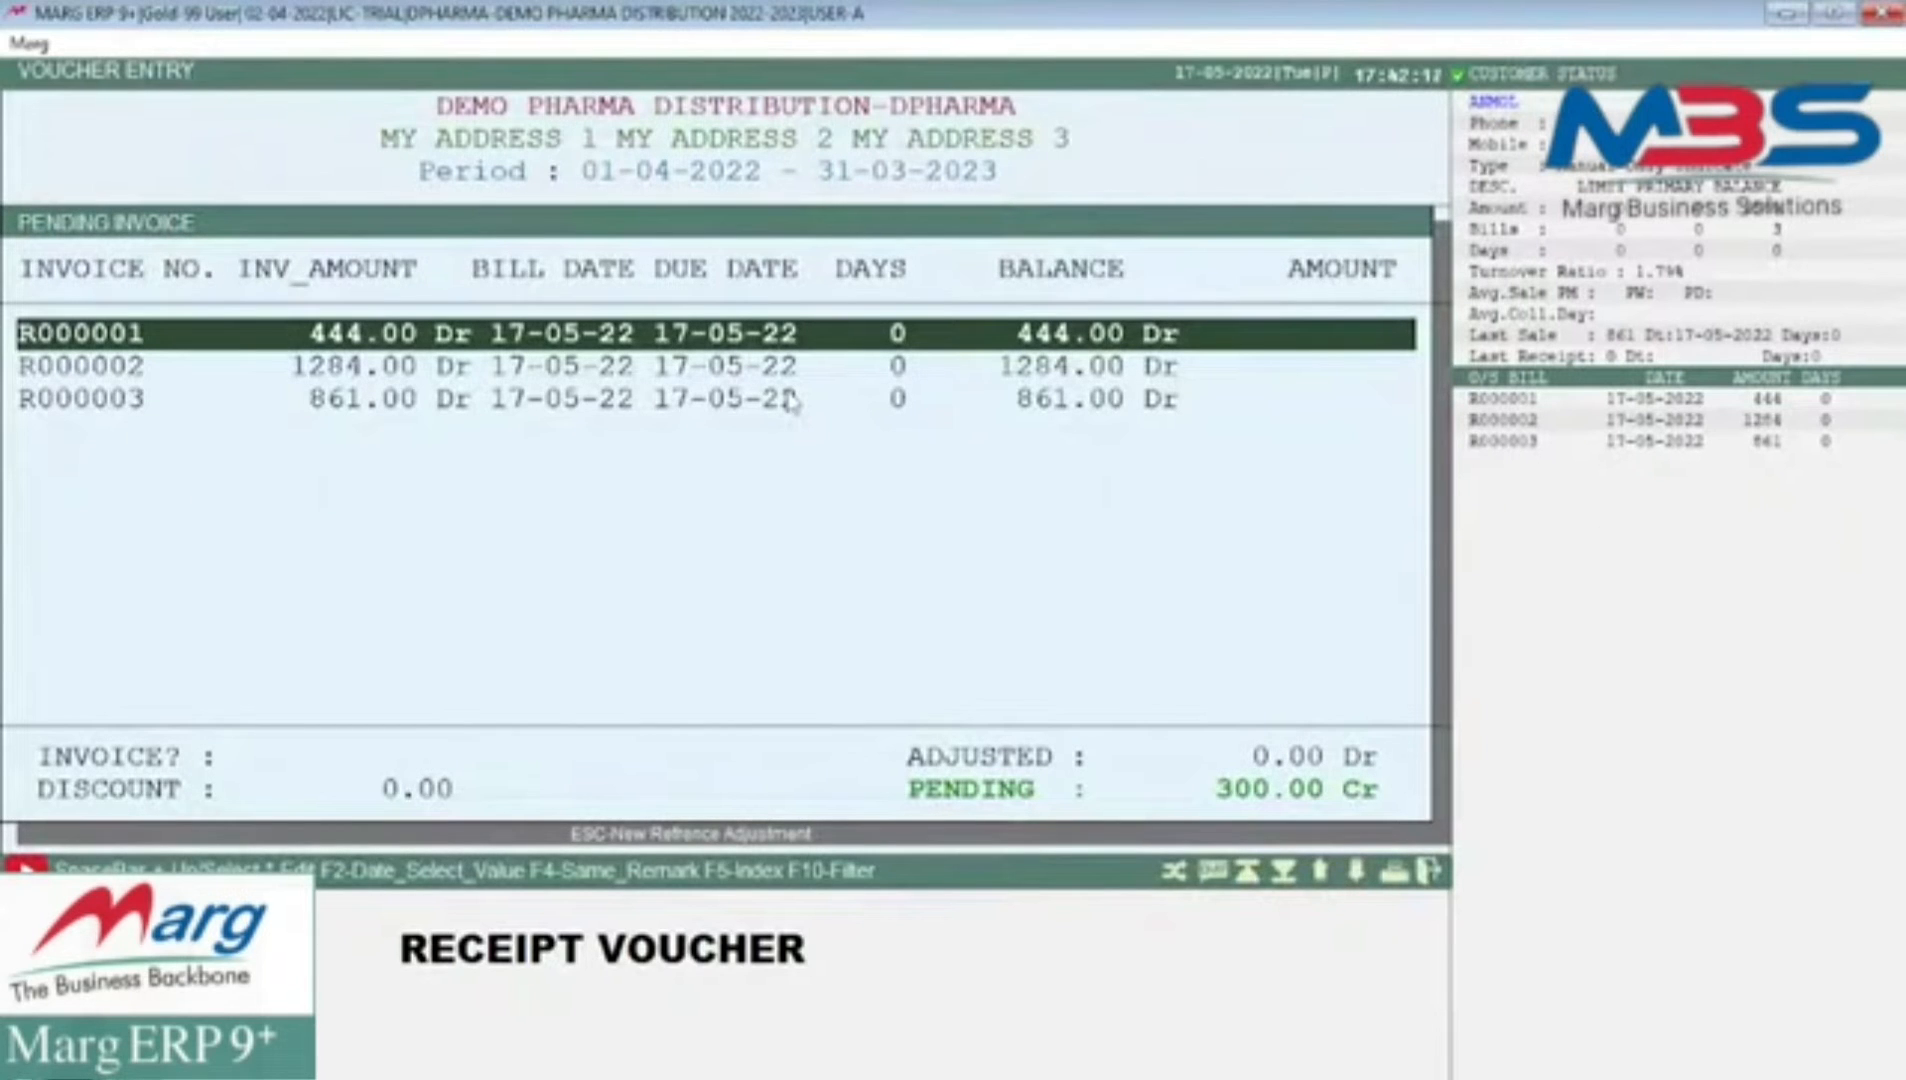
{"action": "key", "text": "Down"}
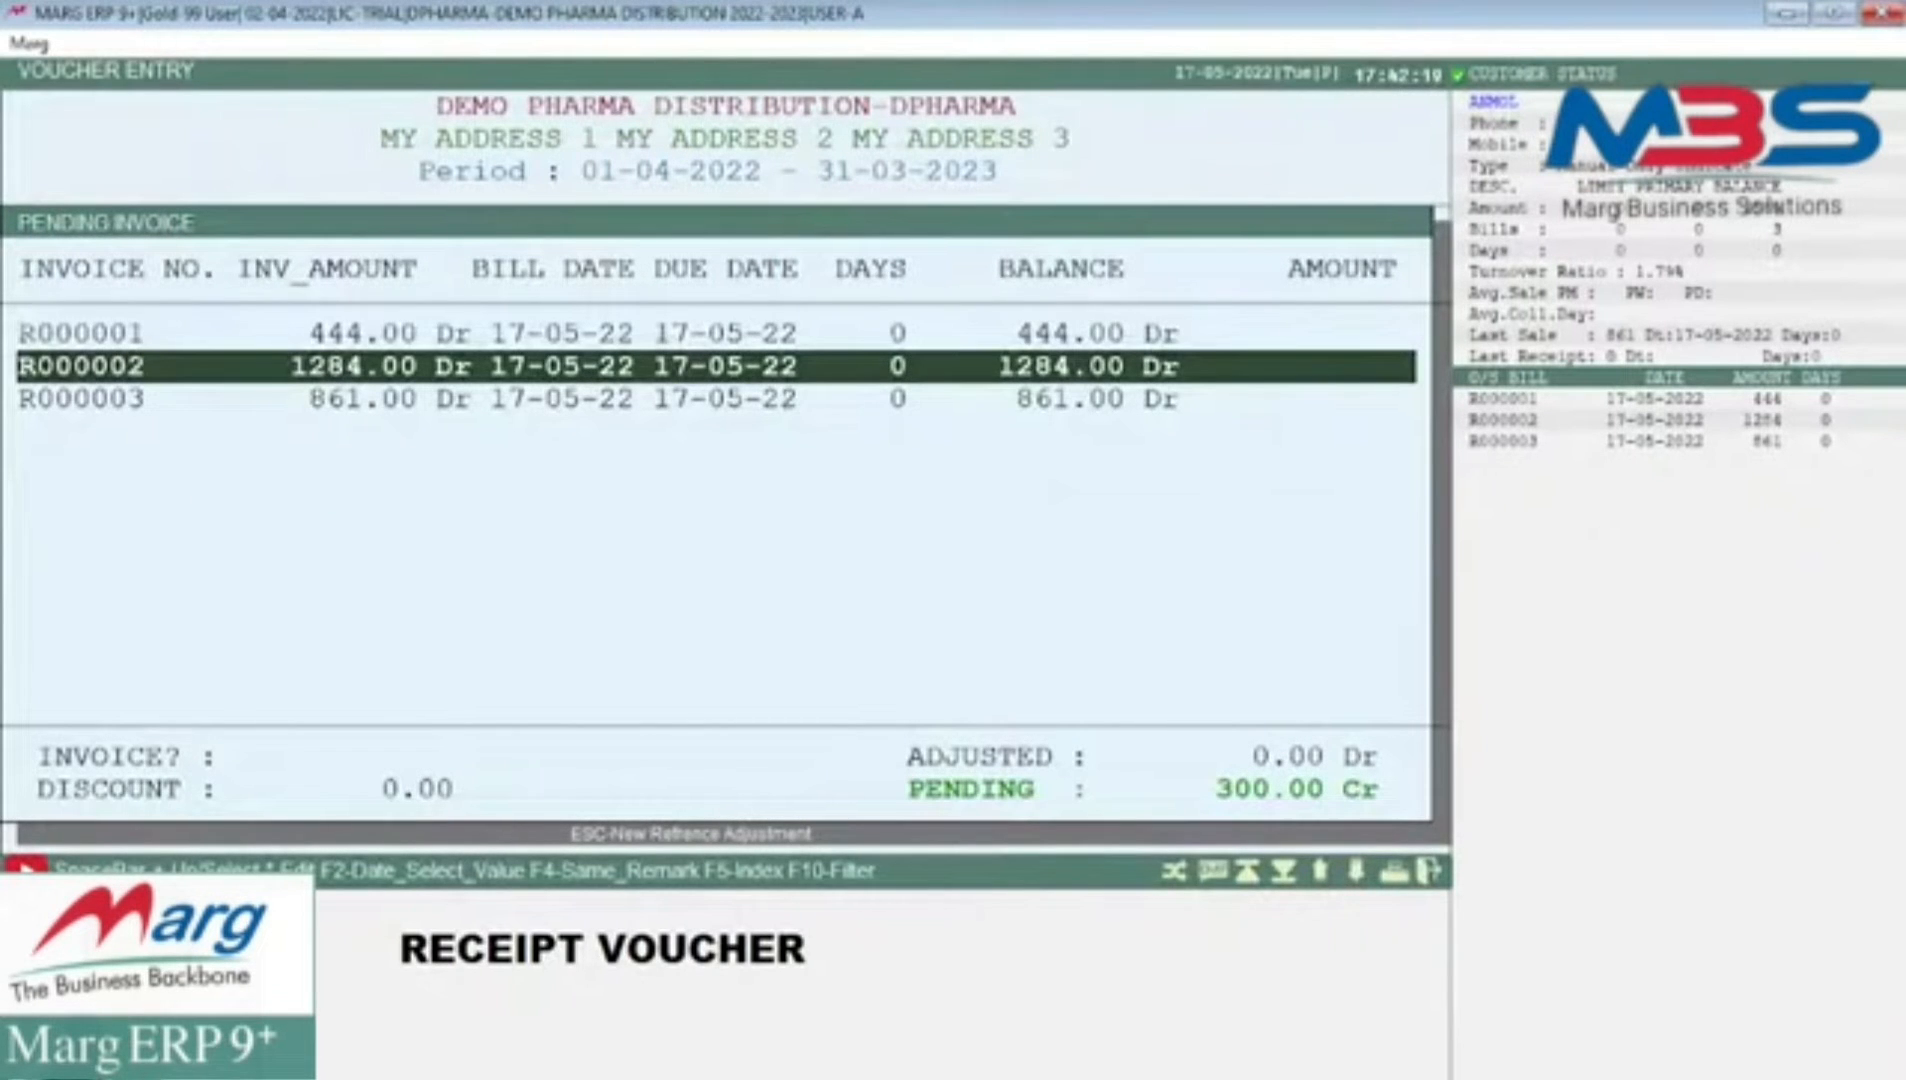
{"action": "key", "text": "Down"}
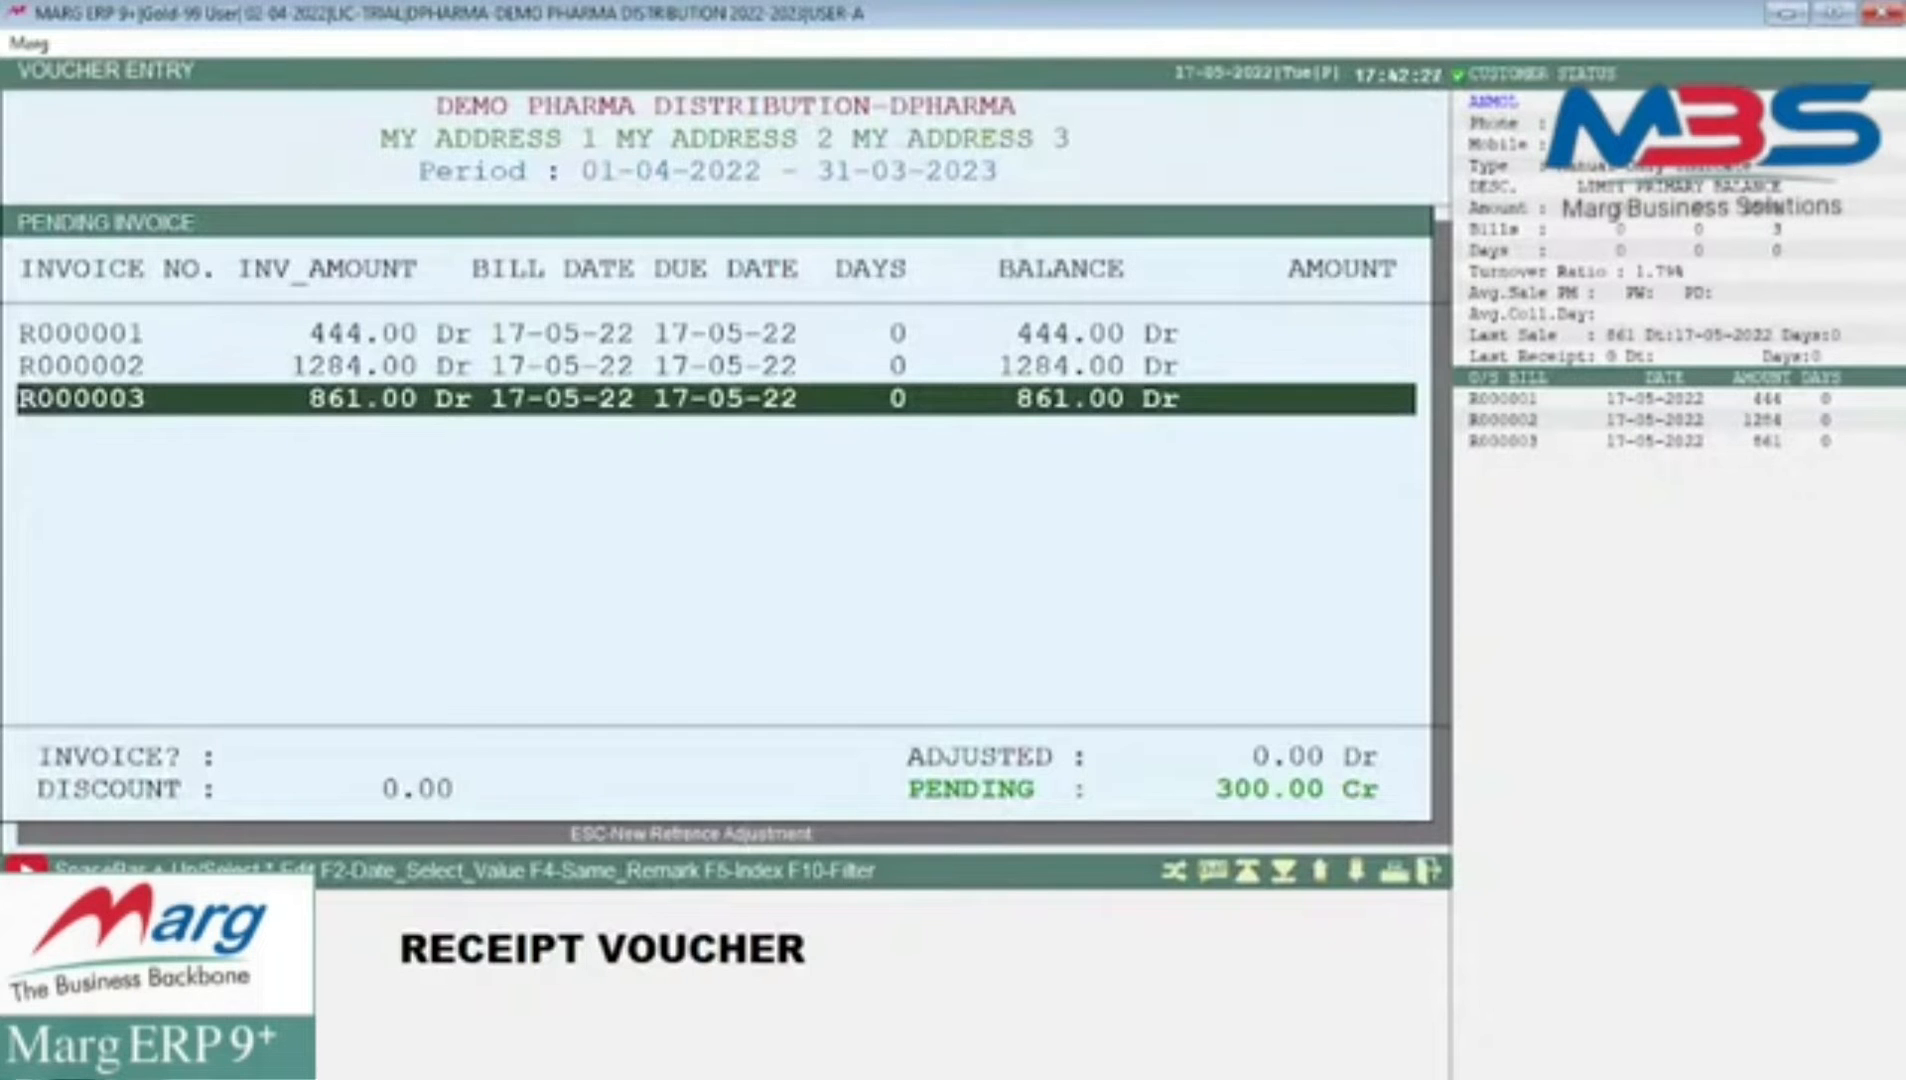
{"action": "key", "text": "Return"}
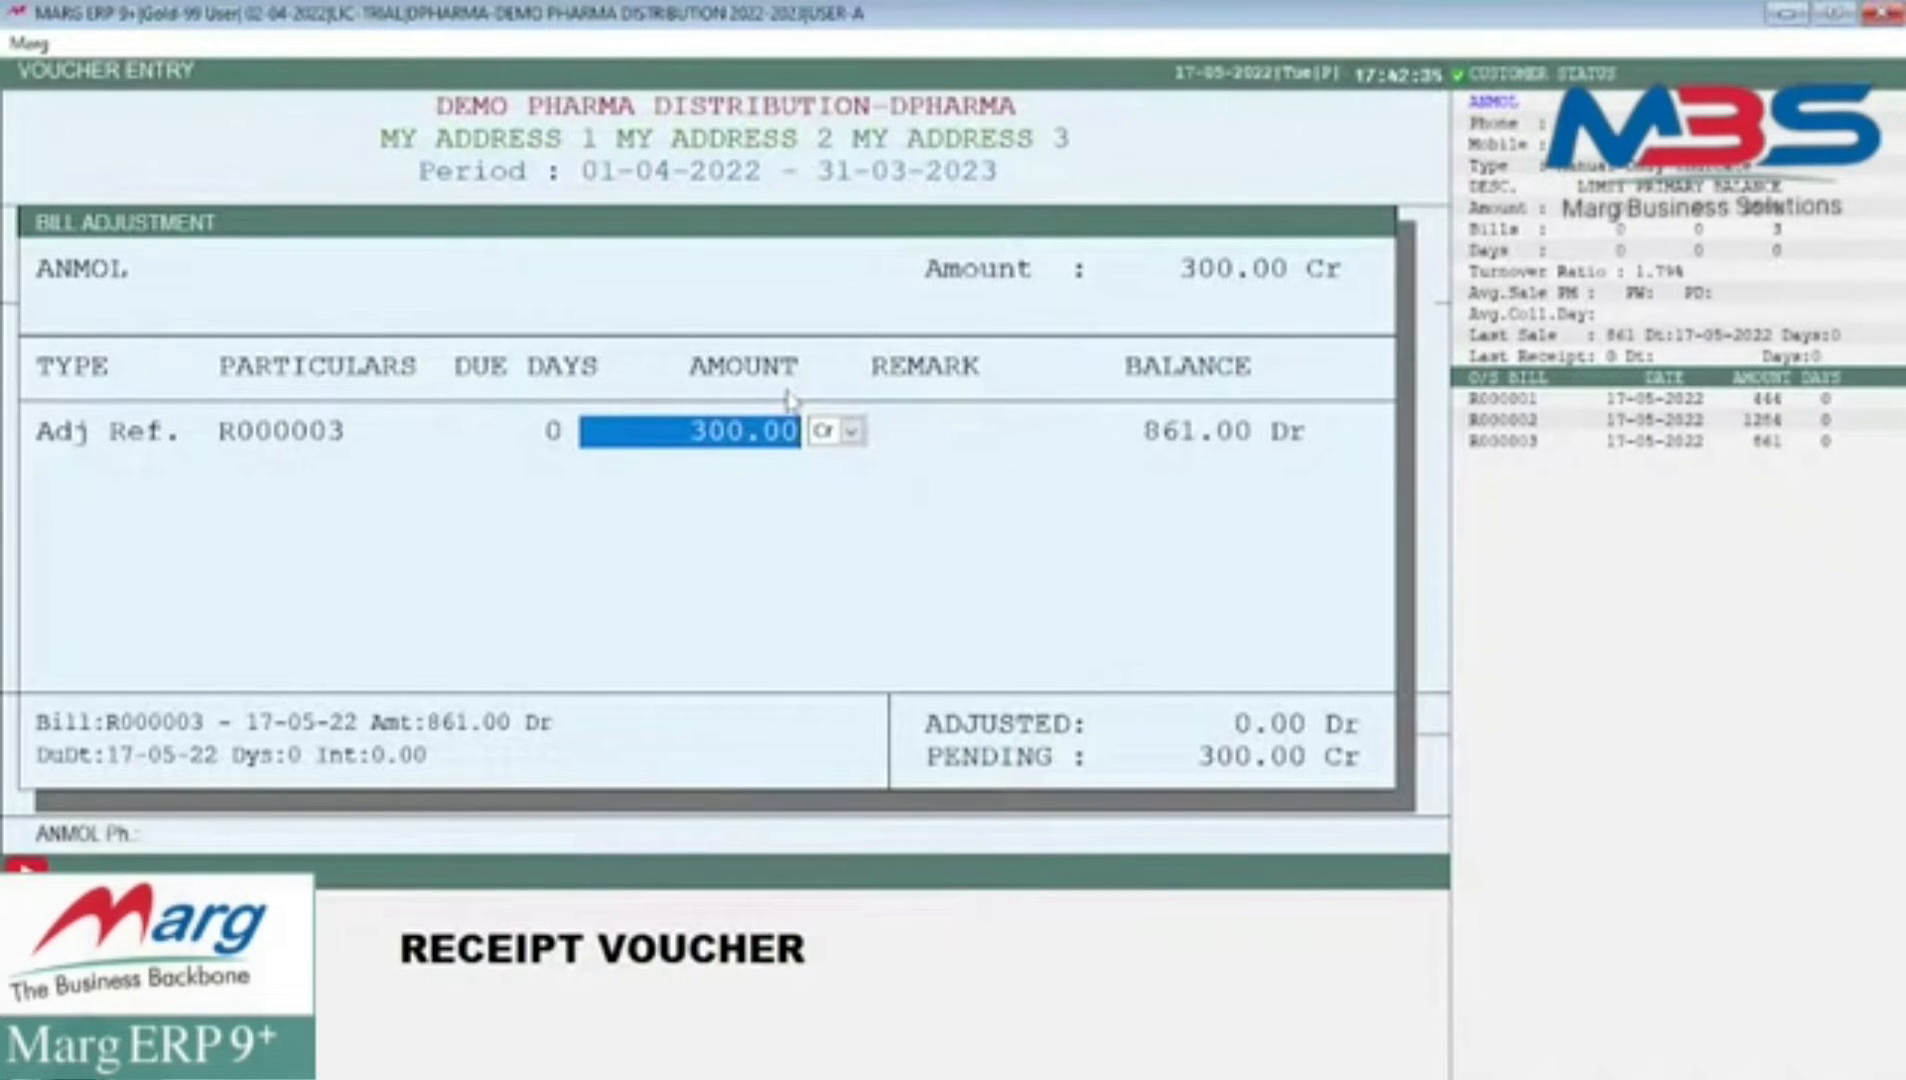
{"action": "key", "text": "Return"}
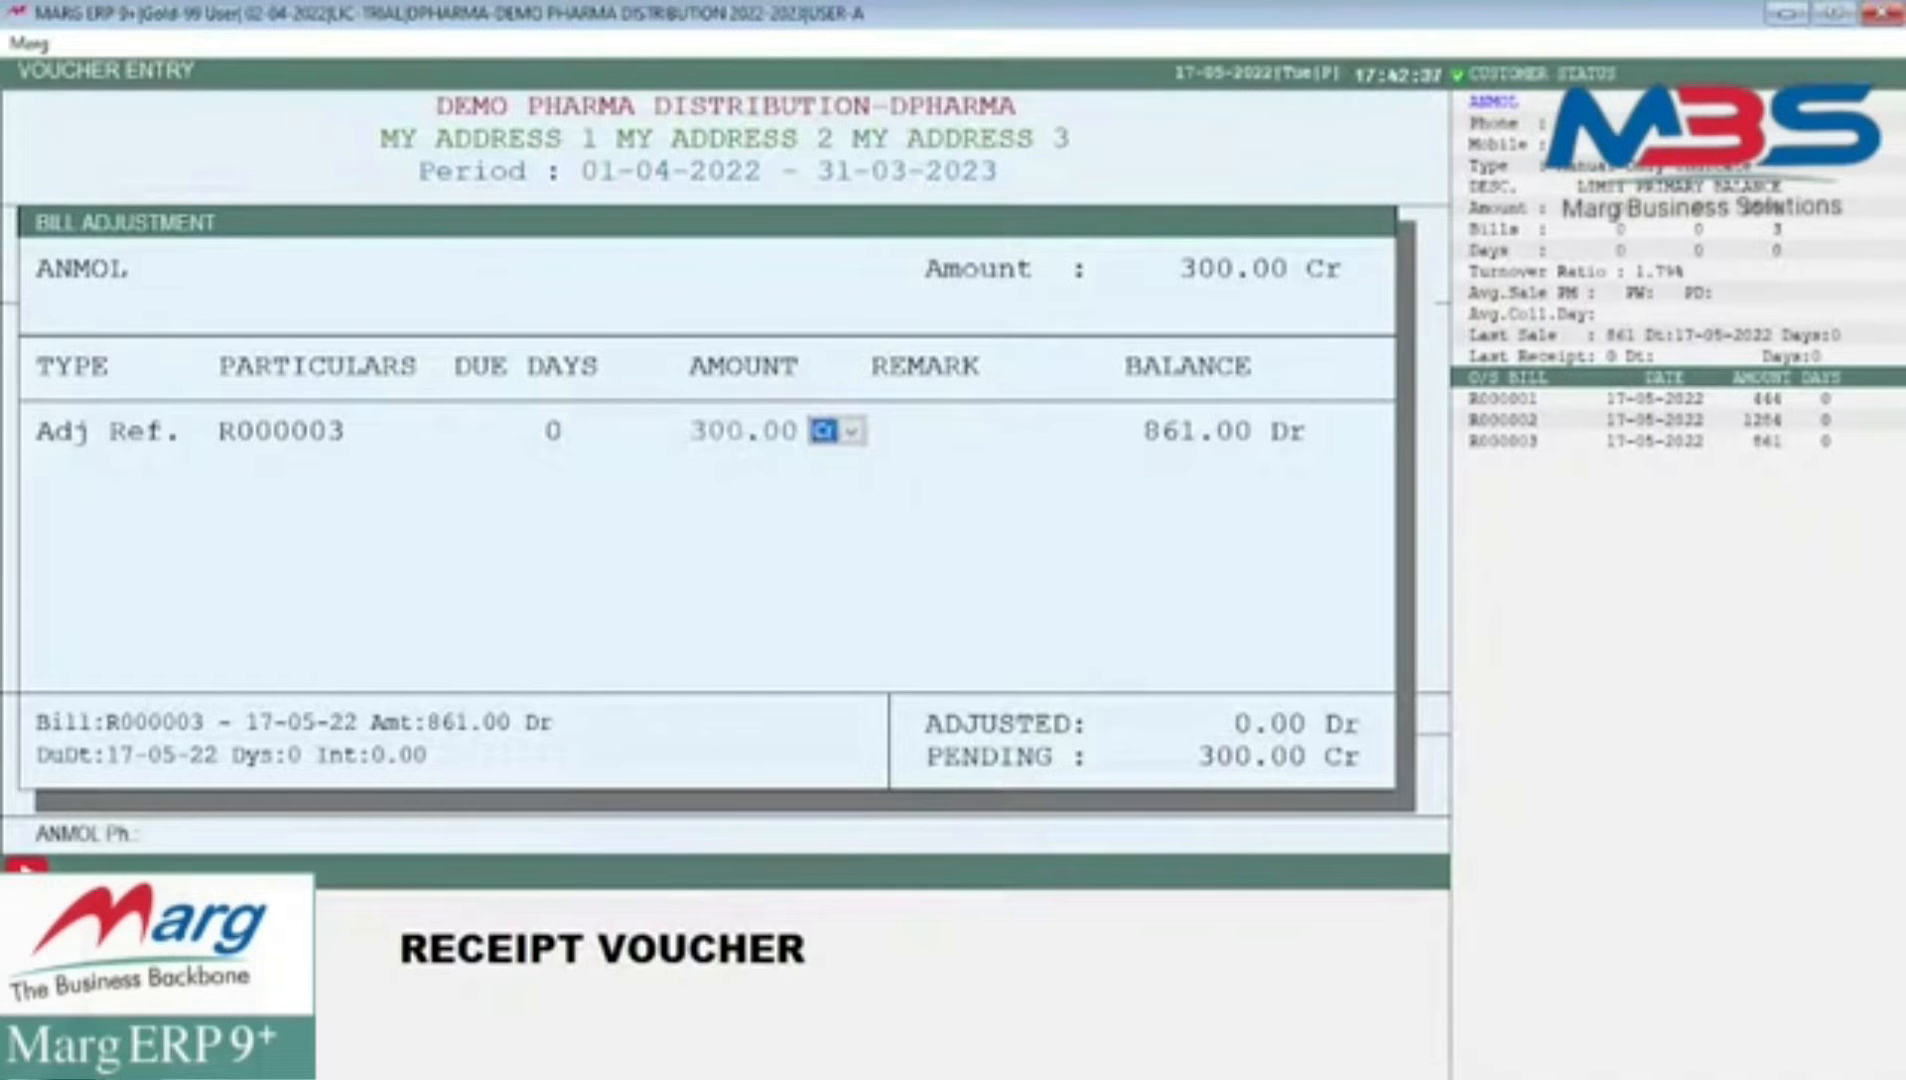
{"action": "key", "text": "Return"}
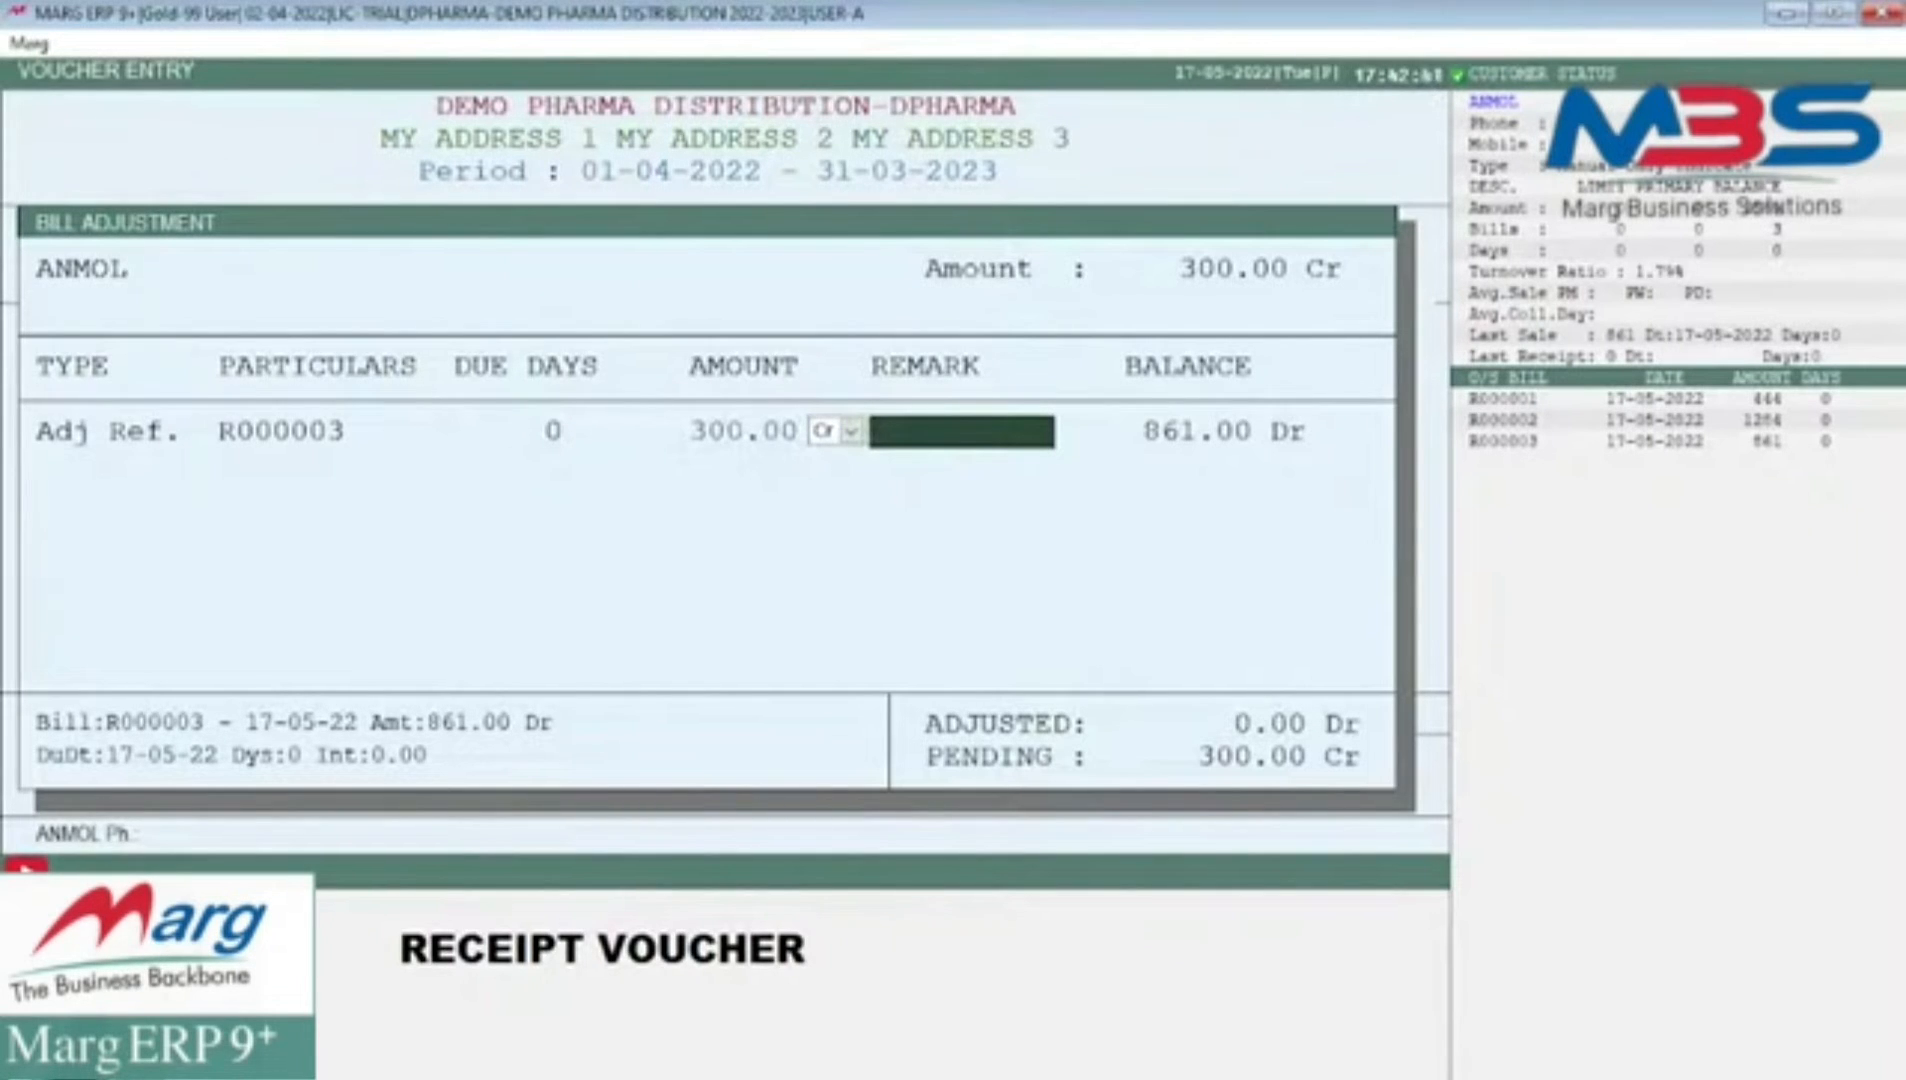
{"action": "key", "text": "Return"}
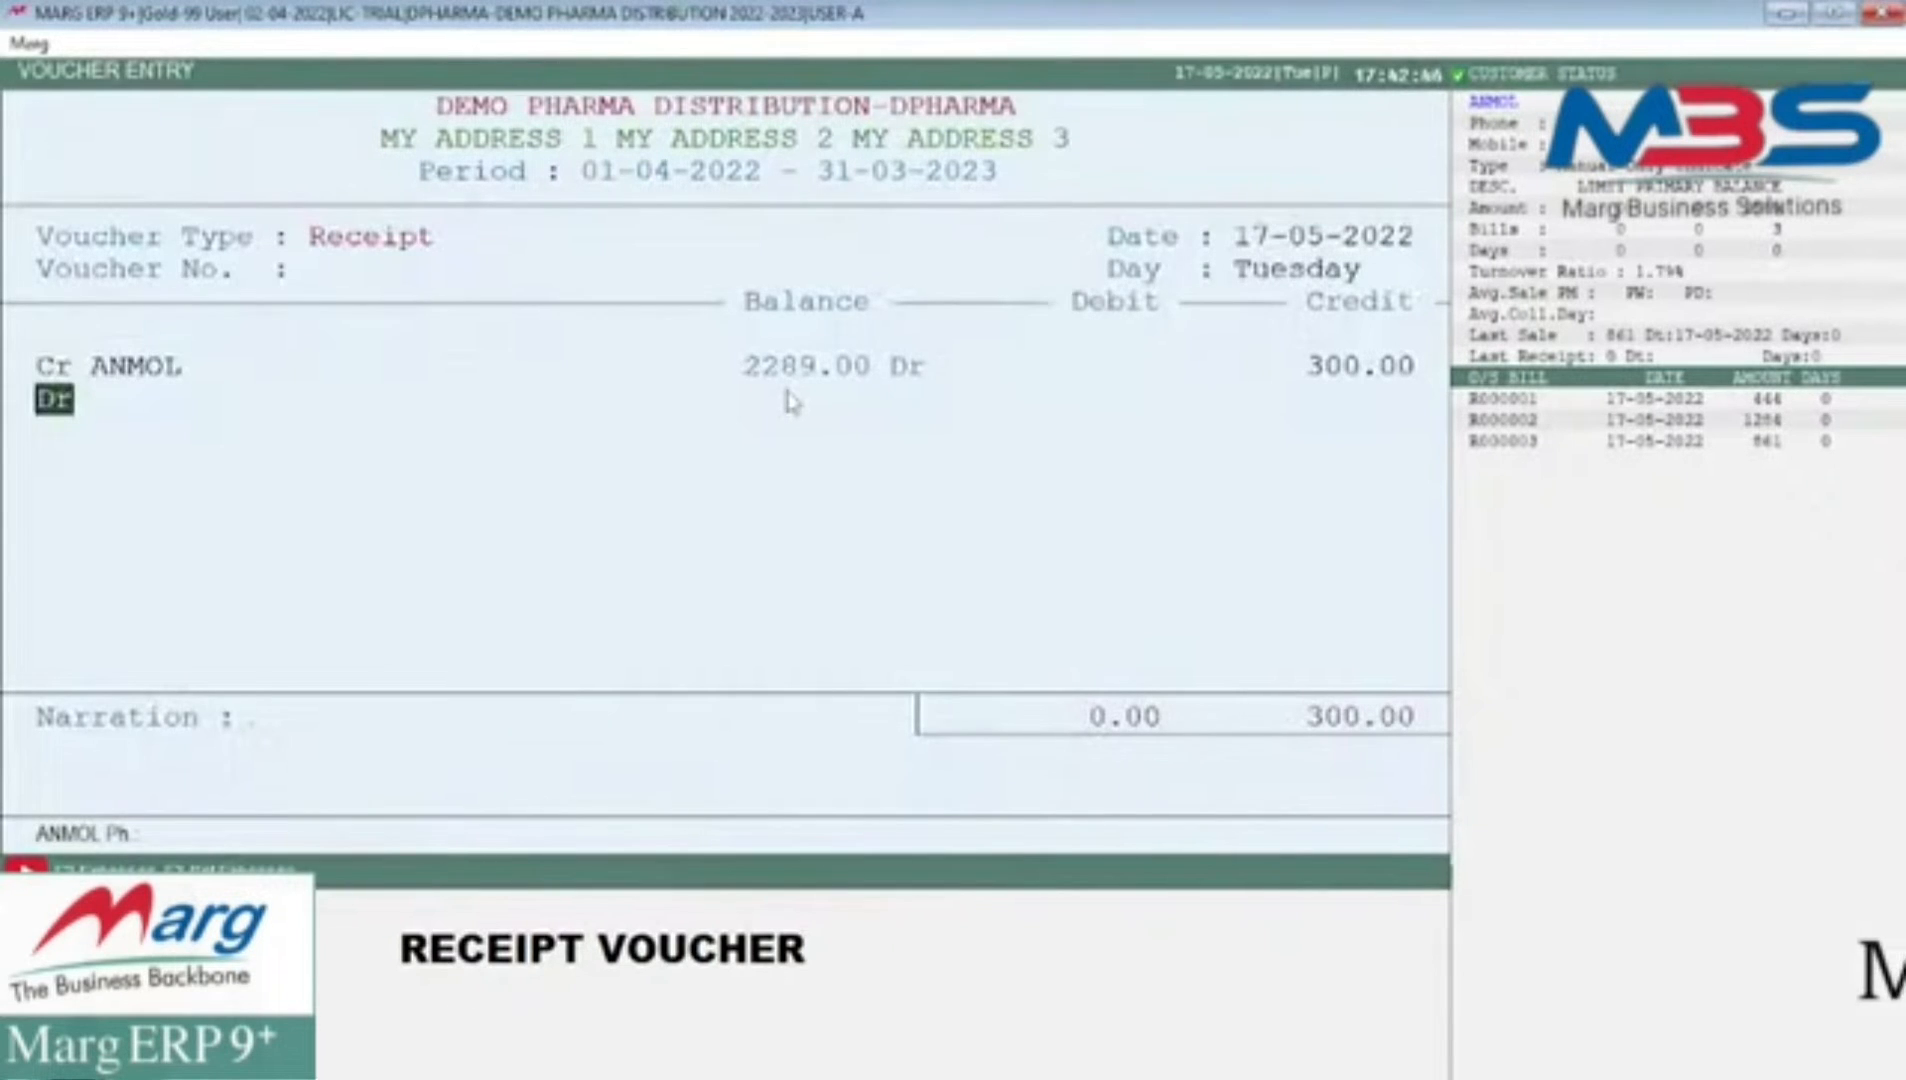
- Debit CASH with 300.00, add the narration "Cash received", save the receipt voucher and leave voucher entry
{"action": "key", "text": "Return"}
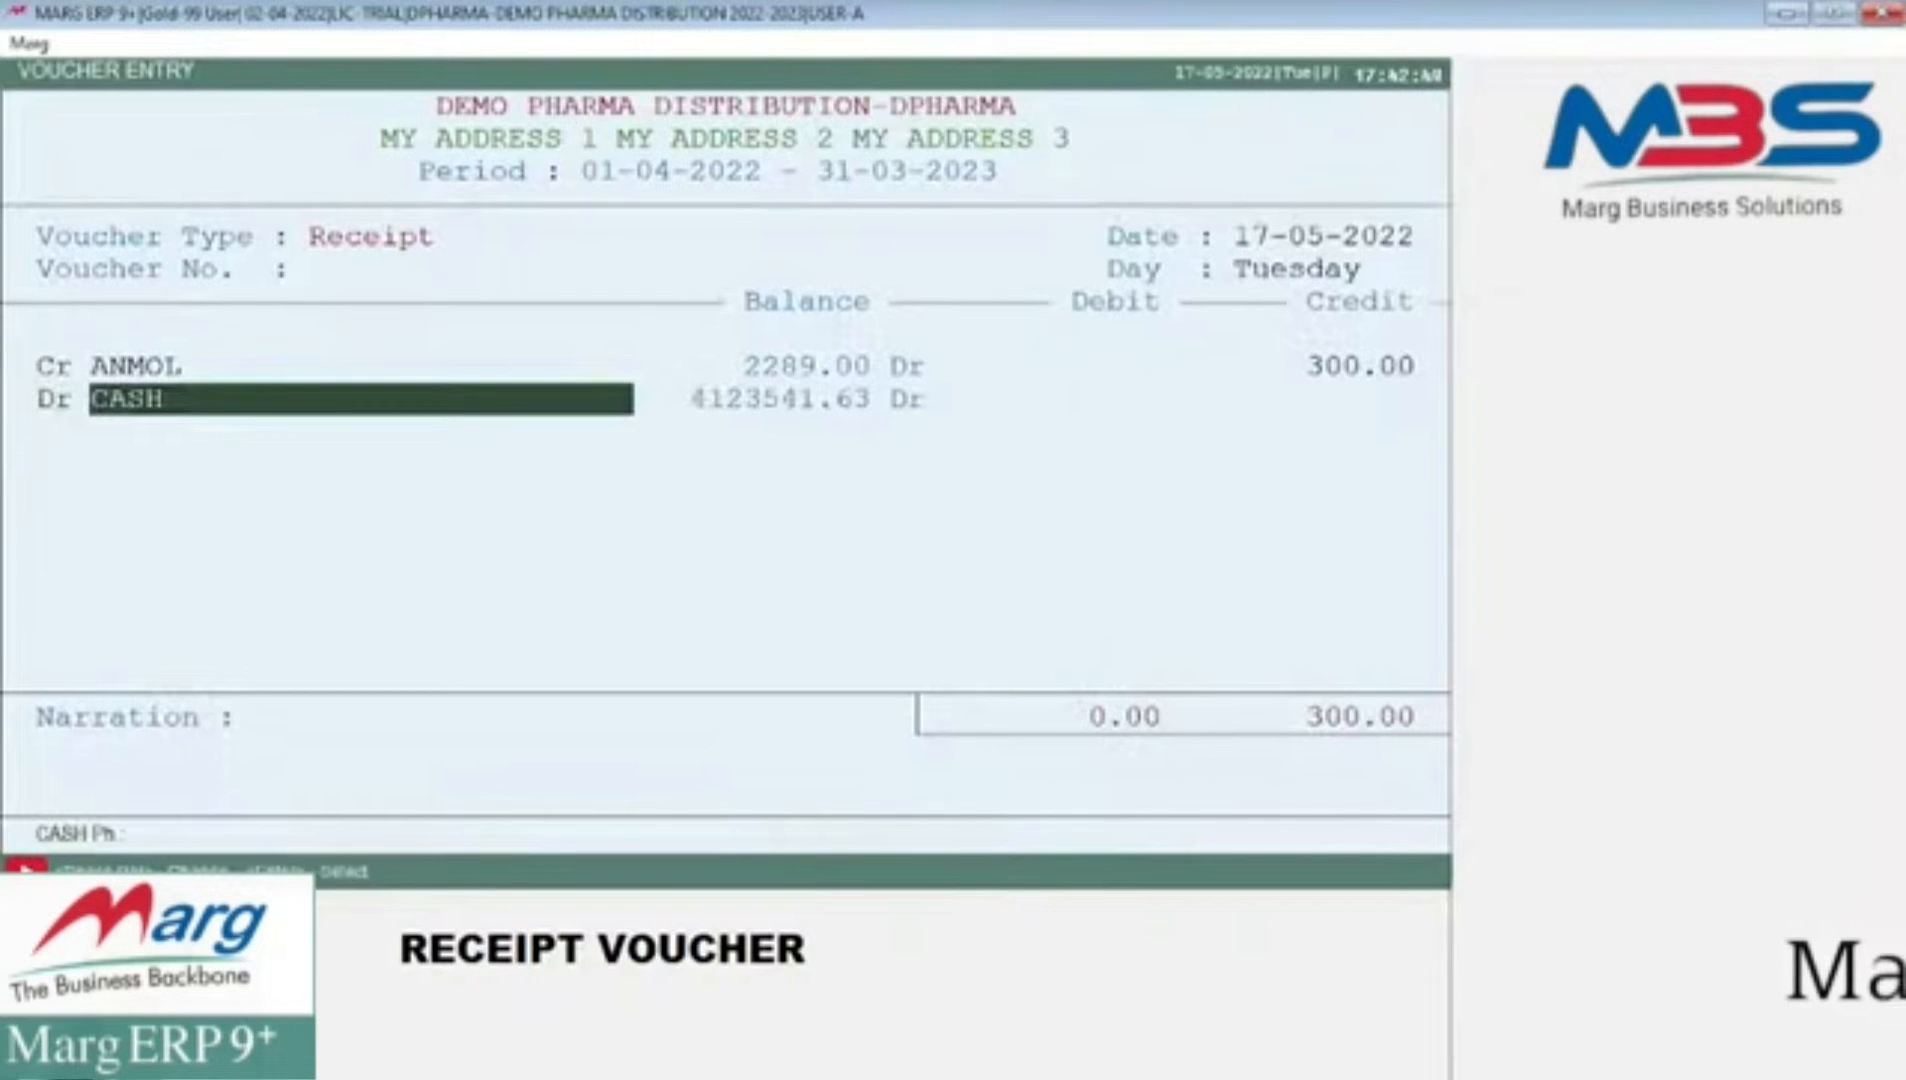
{"action": "key", "text": "Return"}
{"action": "key", "text": "Return"}
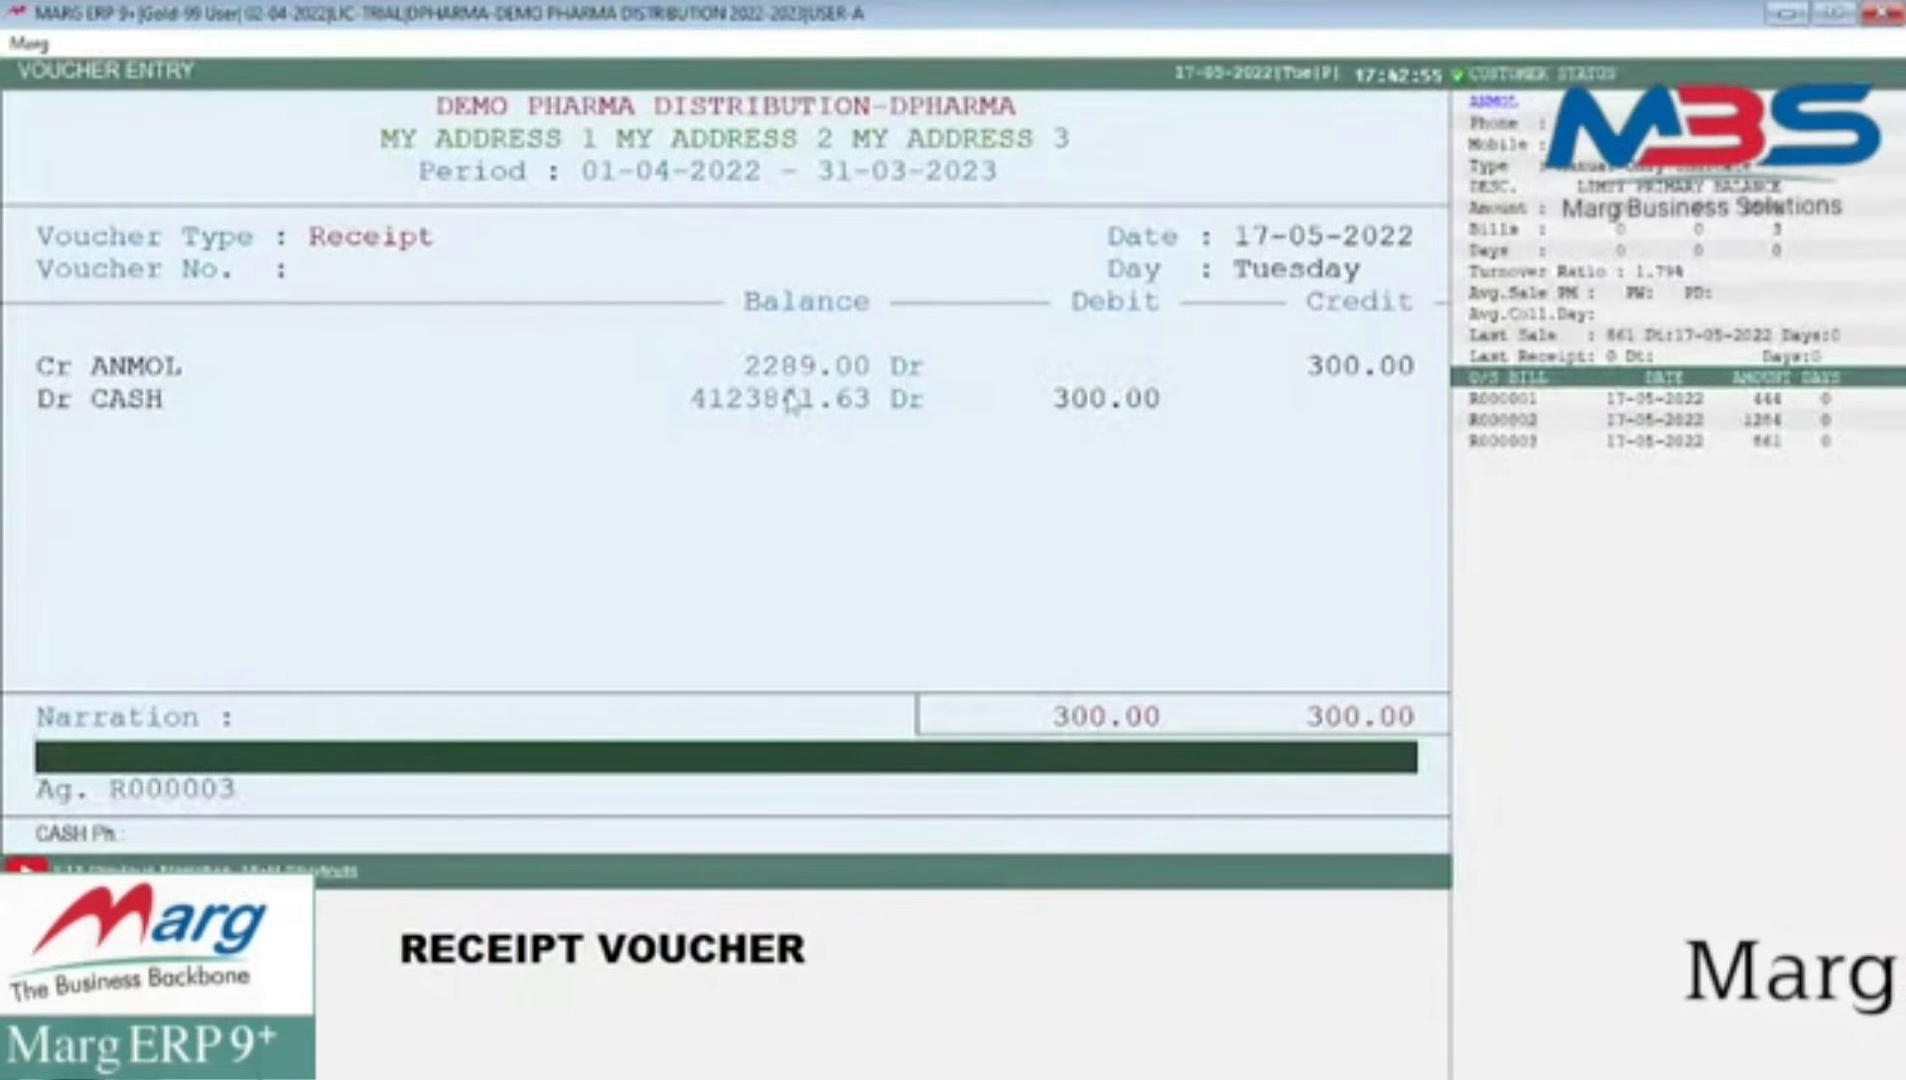
{"action": "type", "text": "Cash received"}
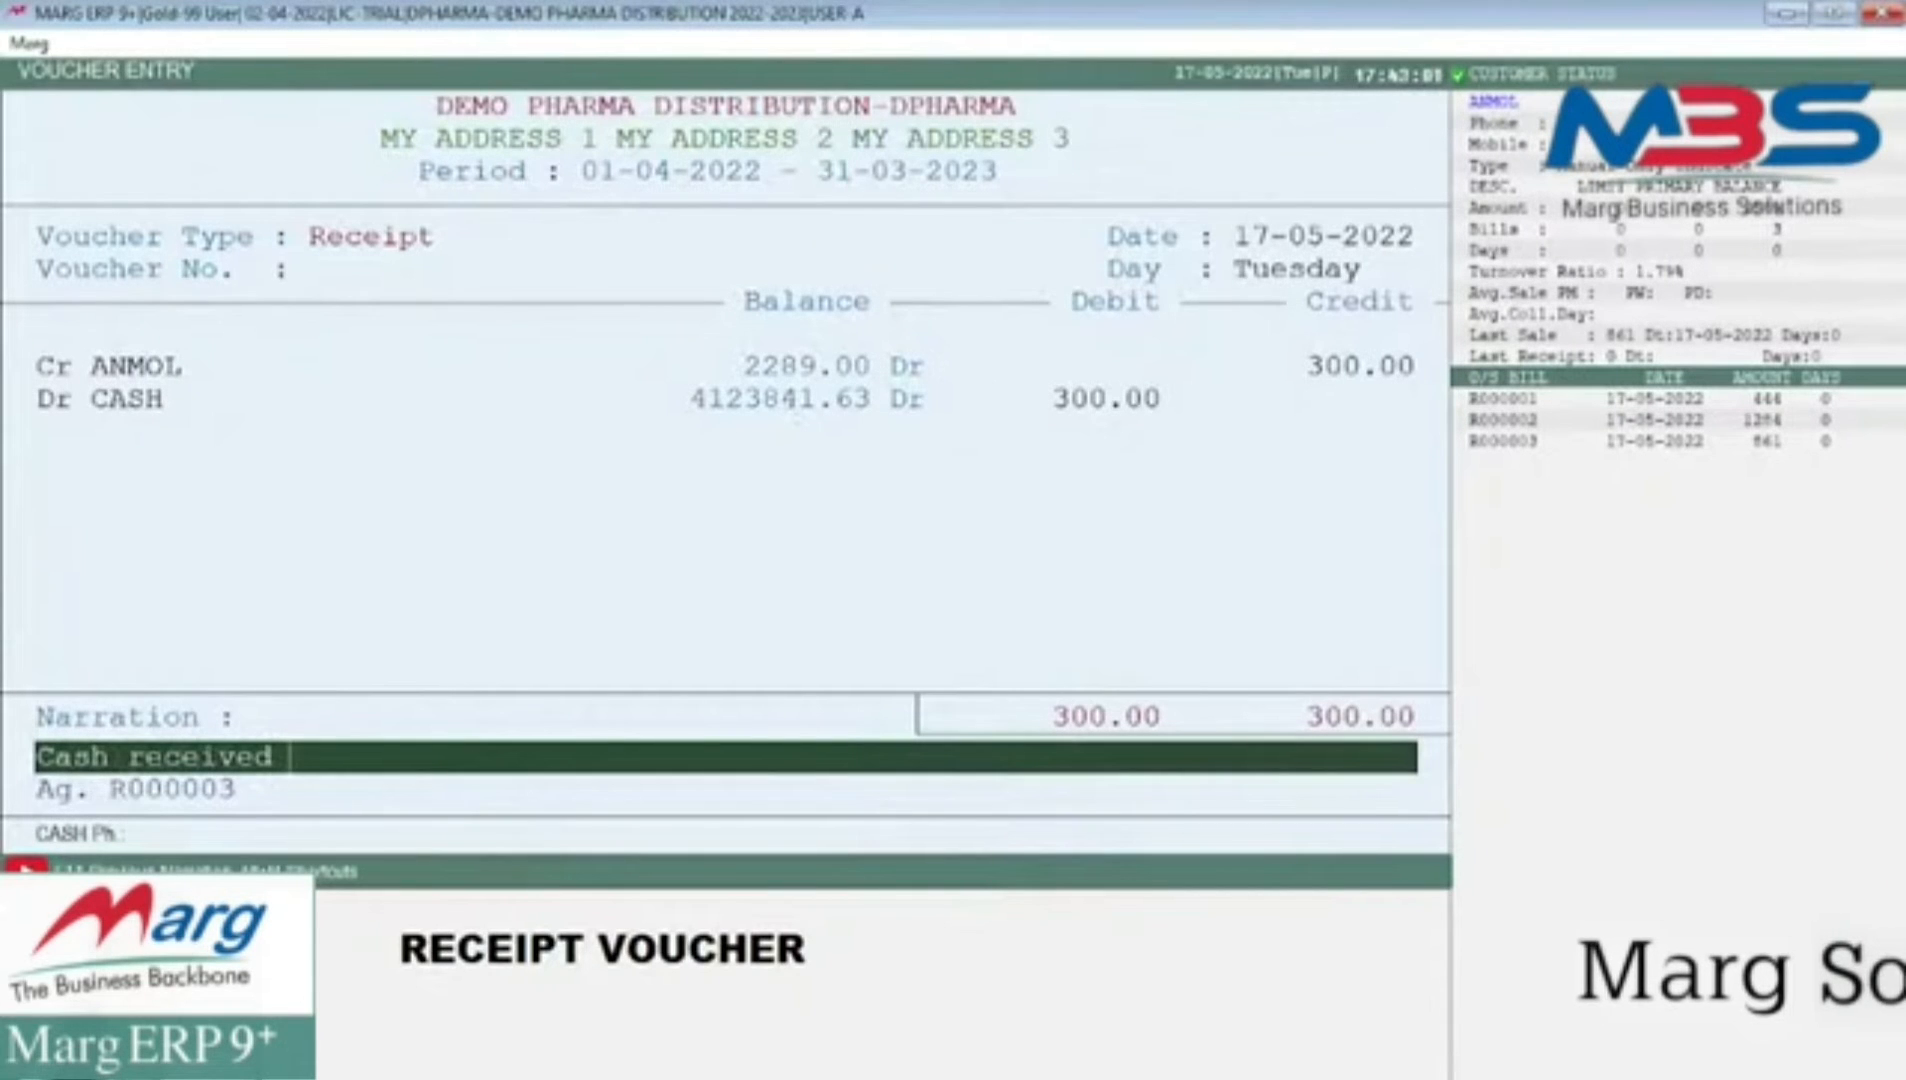
{"action": "key", "text": "Return"}
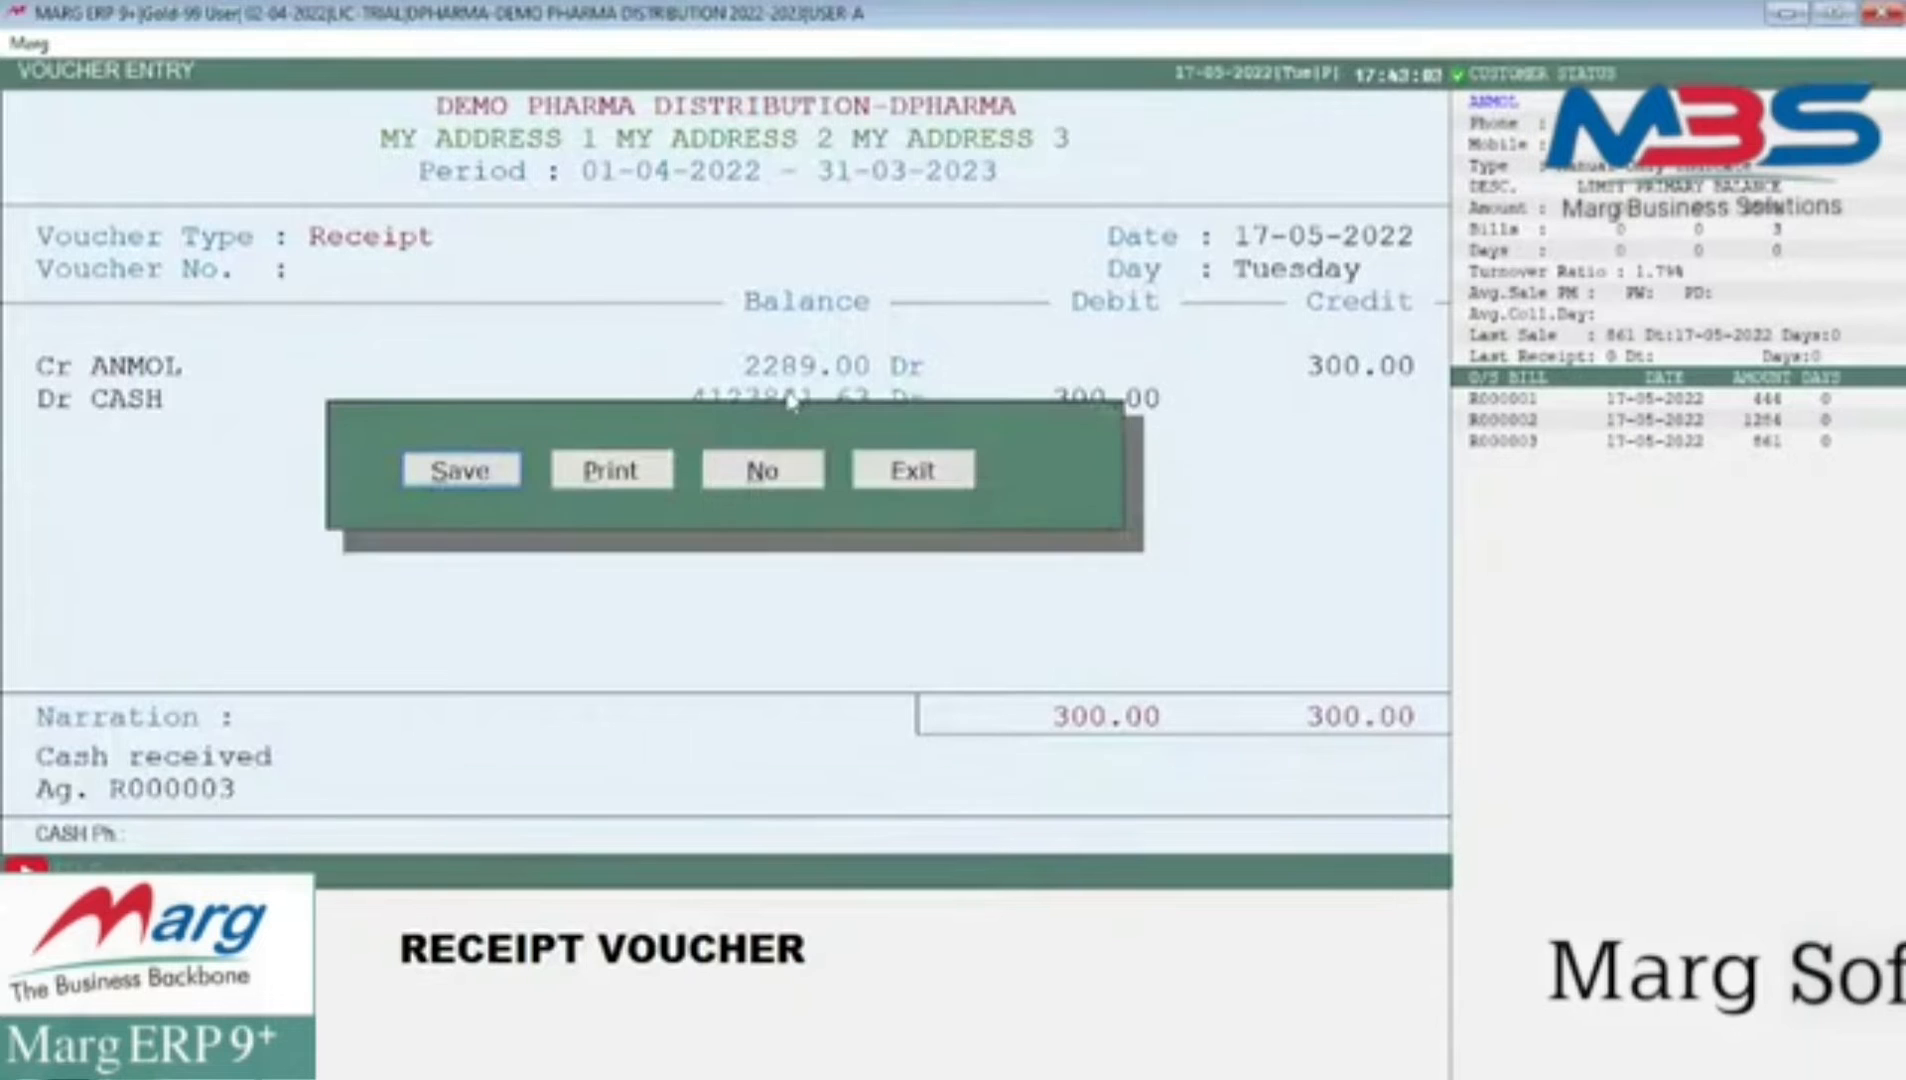
{"action": "key", "text": "Return"}
{"action": "key", "text": "Escape"}
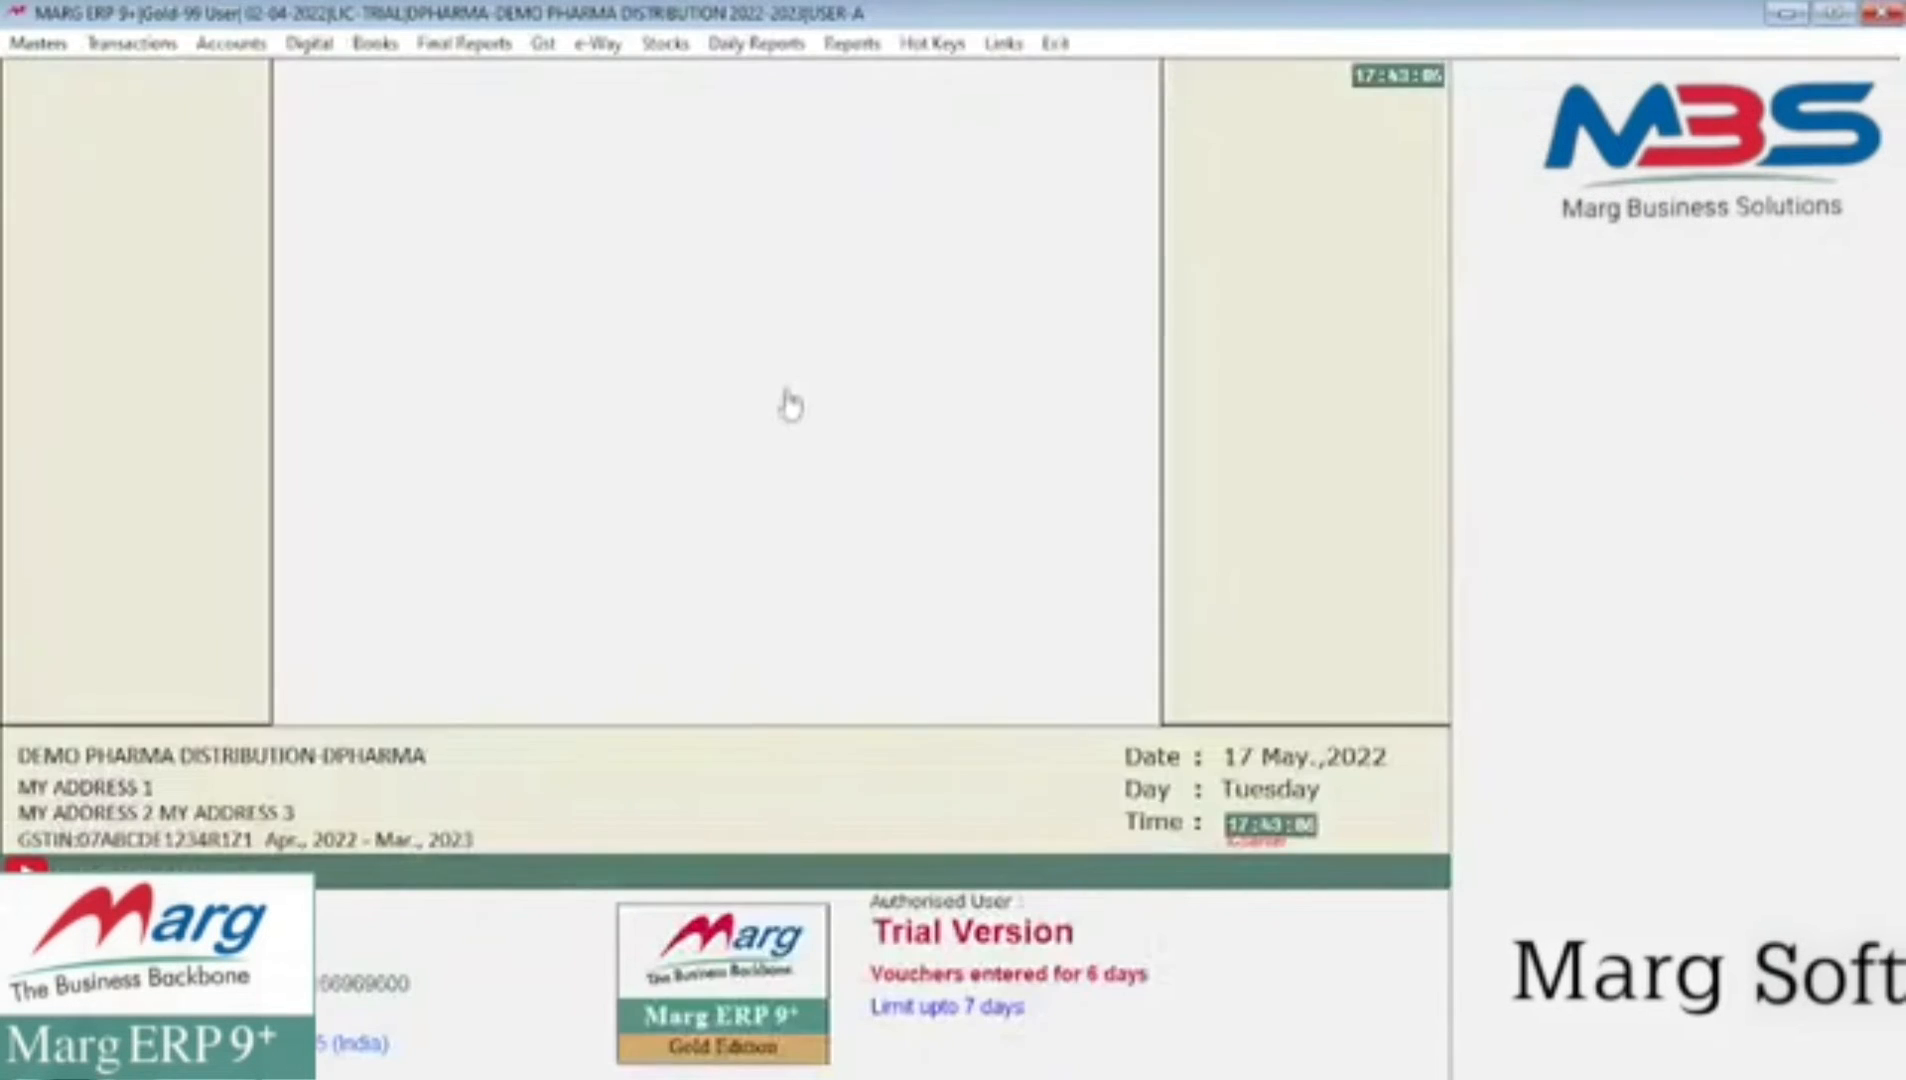
- Display the billed party's ledger from 01-04-2022 to 17-05-2022 with the cash receipt entry
{"action": "key", "text": "ctrl+l"}
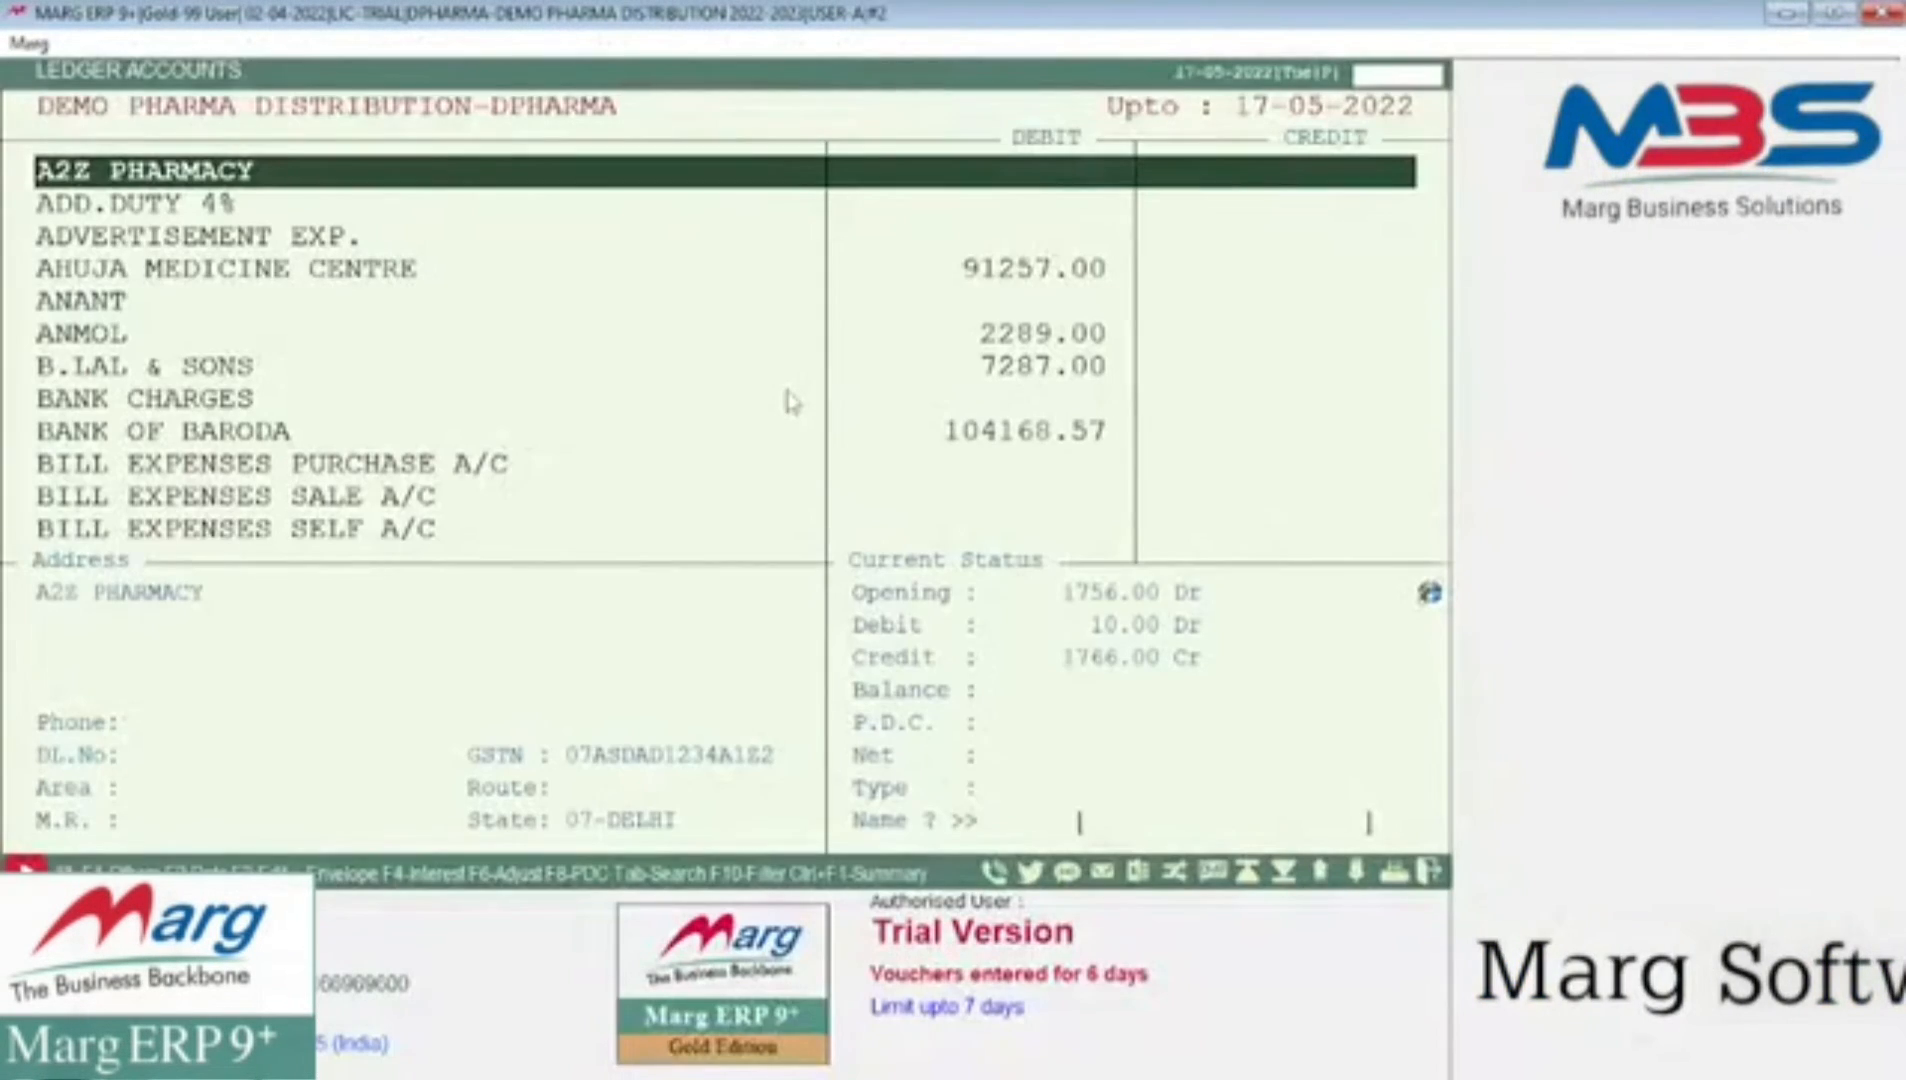
{"action": "key", "text": "Down"}
{"action": "key", "text": "Down"}
{"action": "key", "text": "Down"}
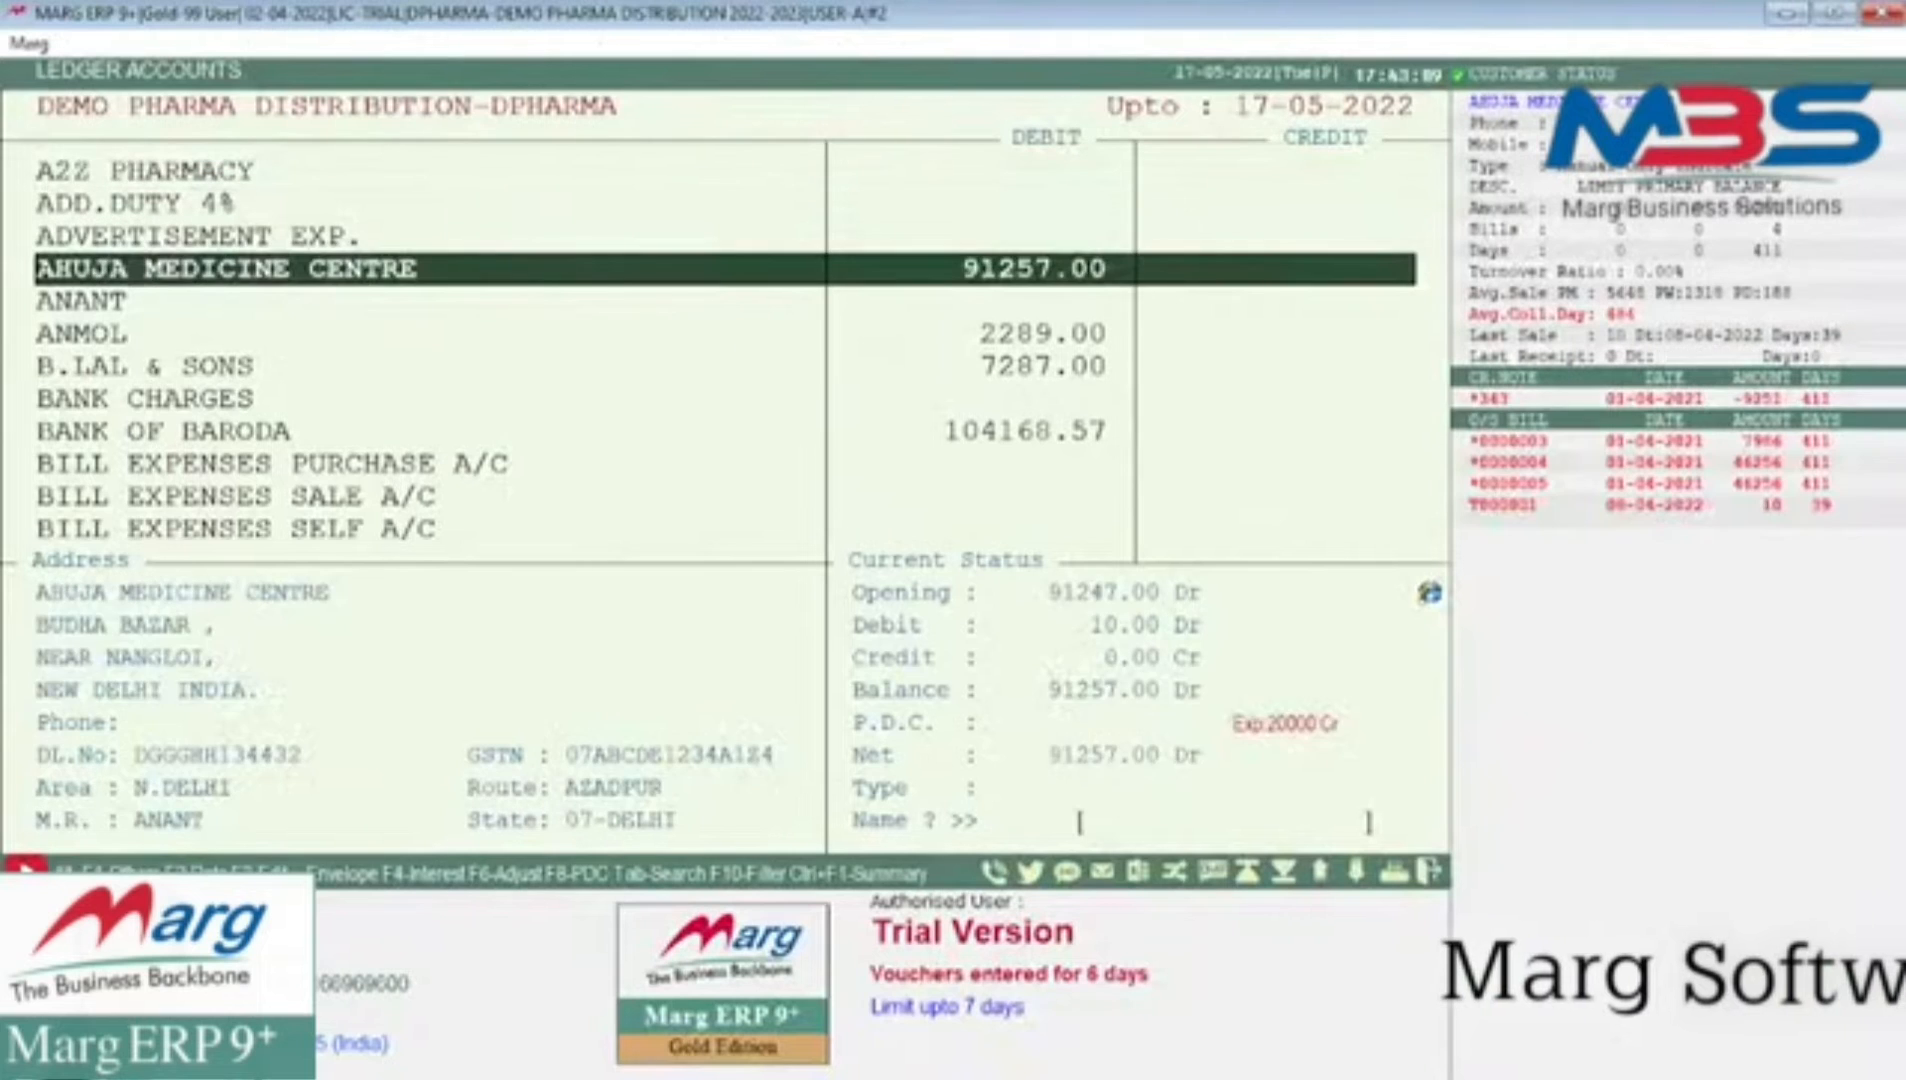
{"action": "key", "text": "Down"}
{"action": "key", "text": "Down"}
{"action": "key", "text": "Return"}
{"action": "key", "text": "Return"}
{"action": "key", "text": "Return"}
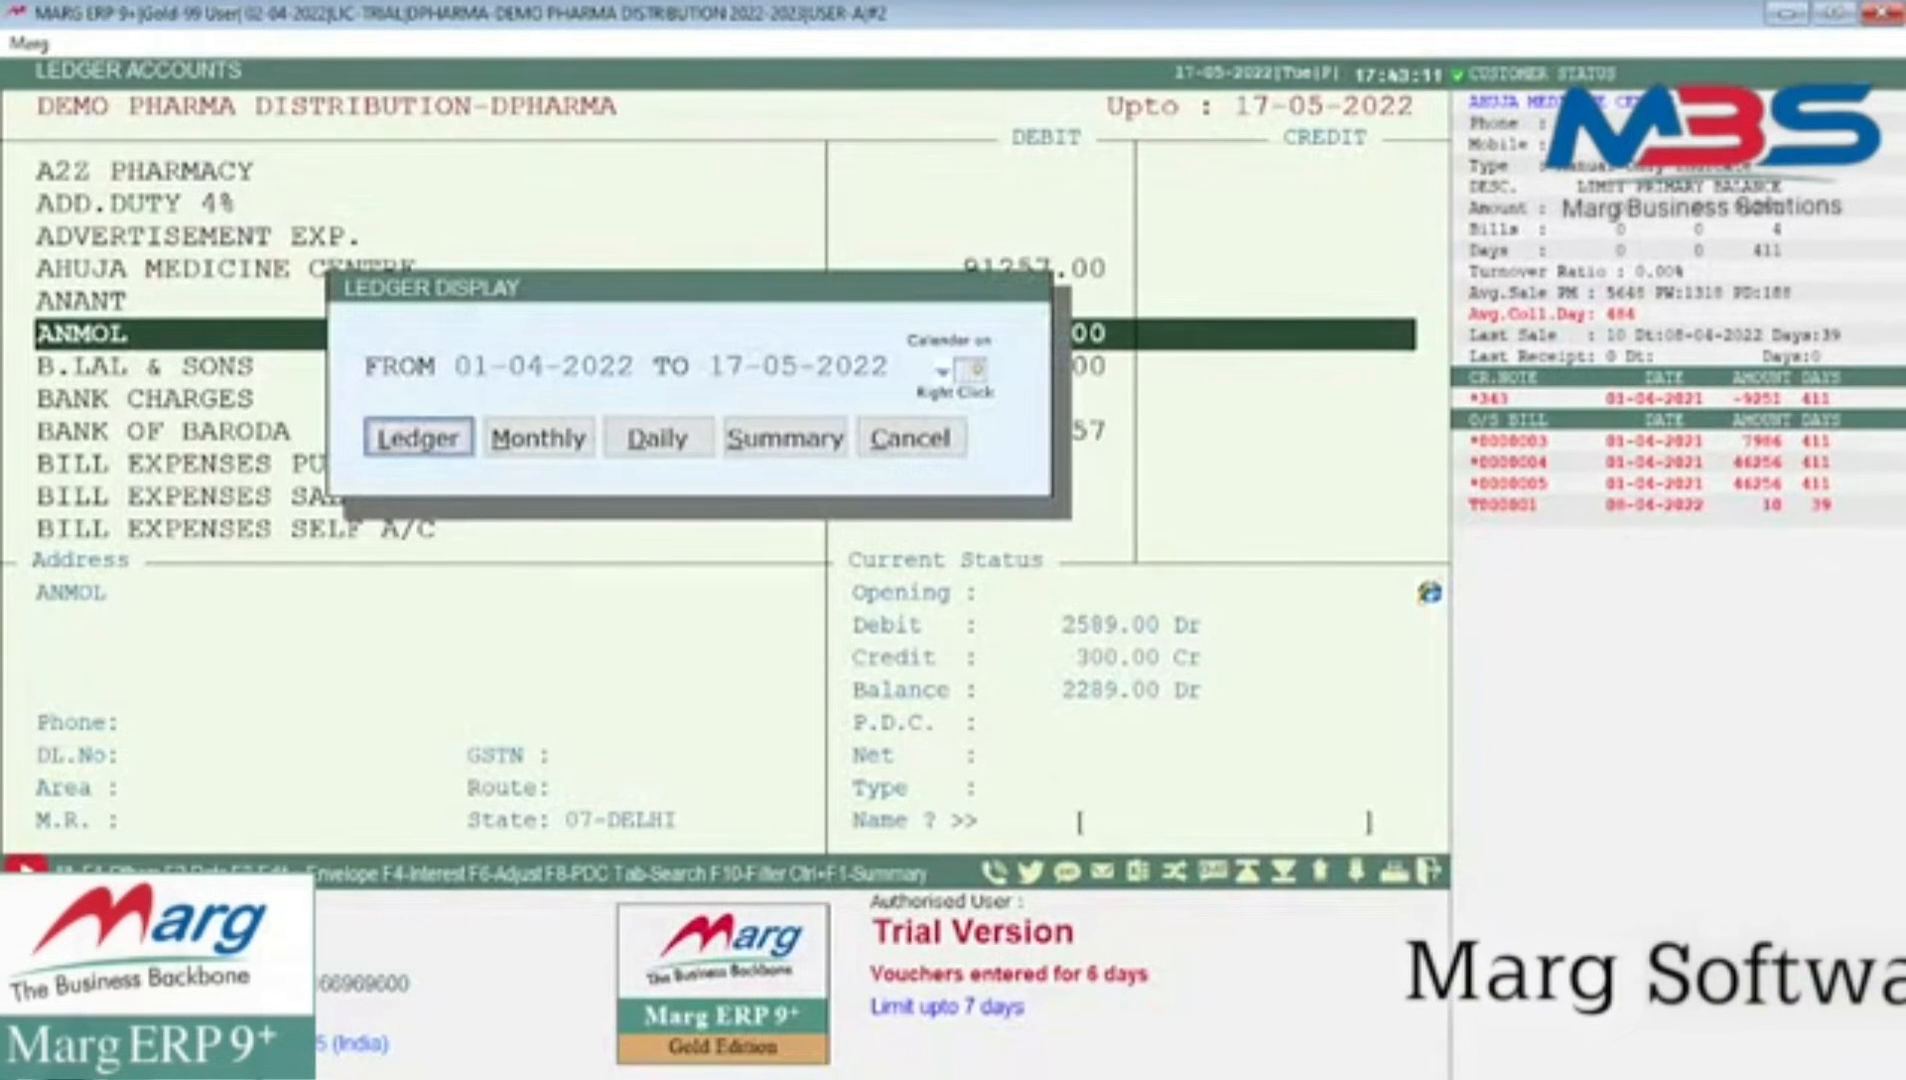
{"action": "key", "text": "Return"}
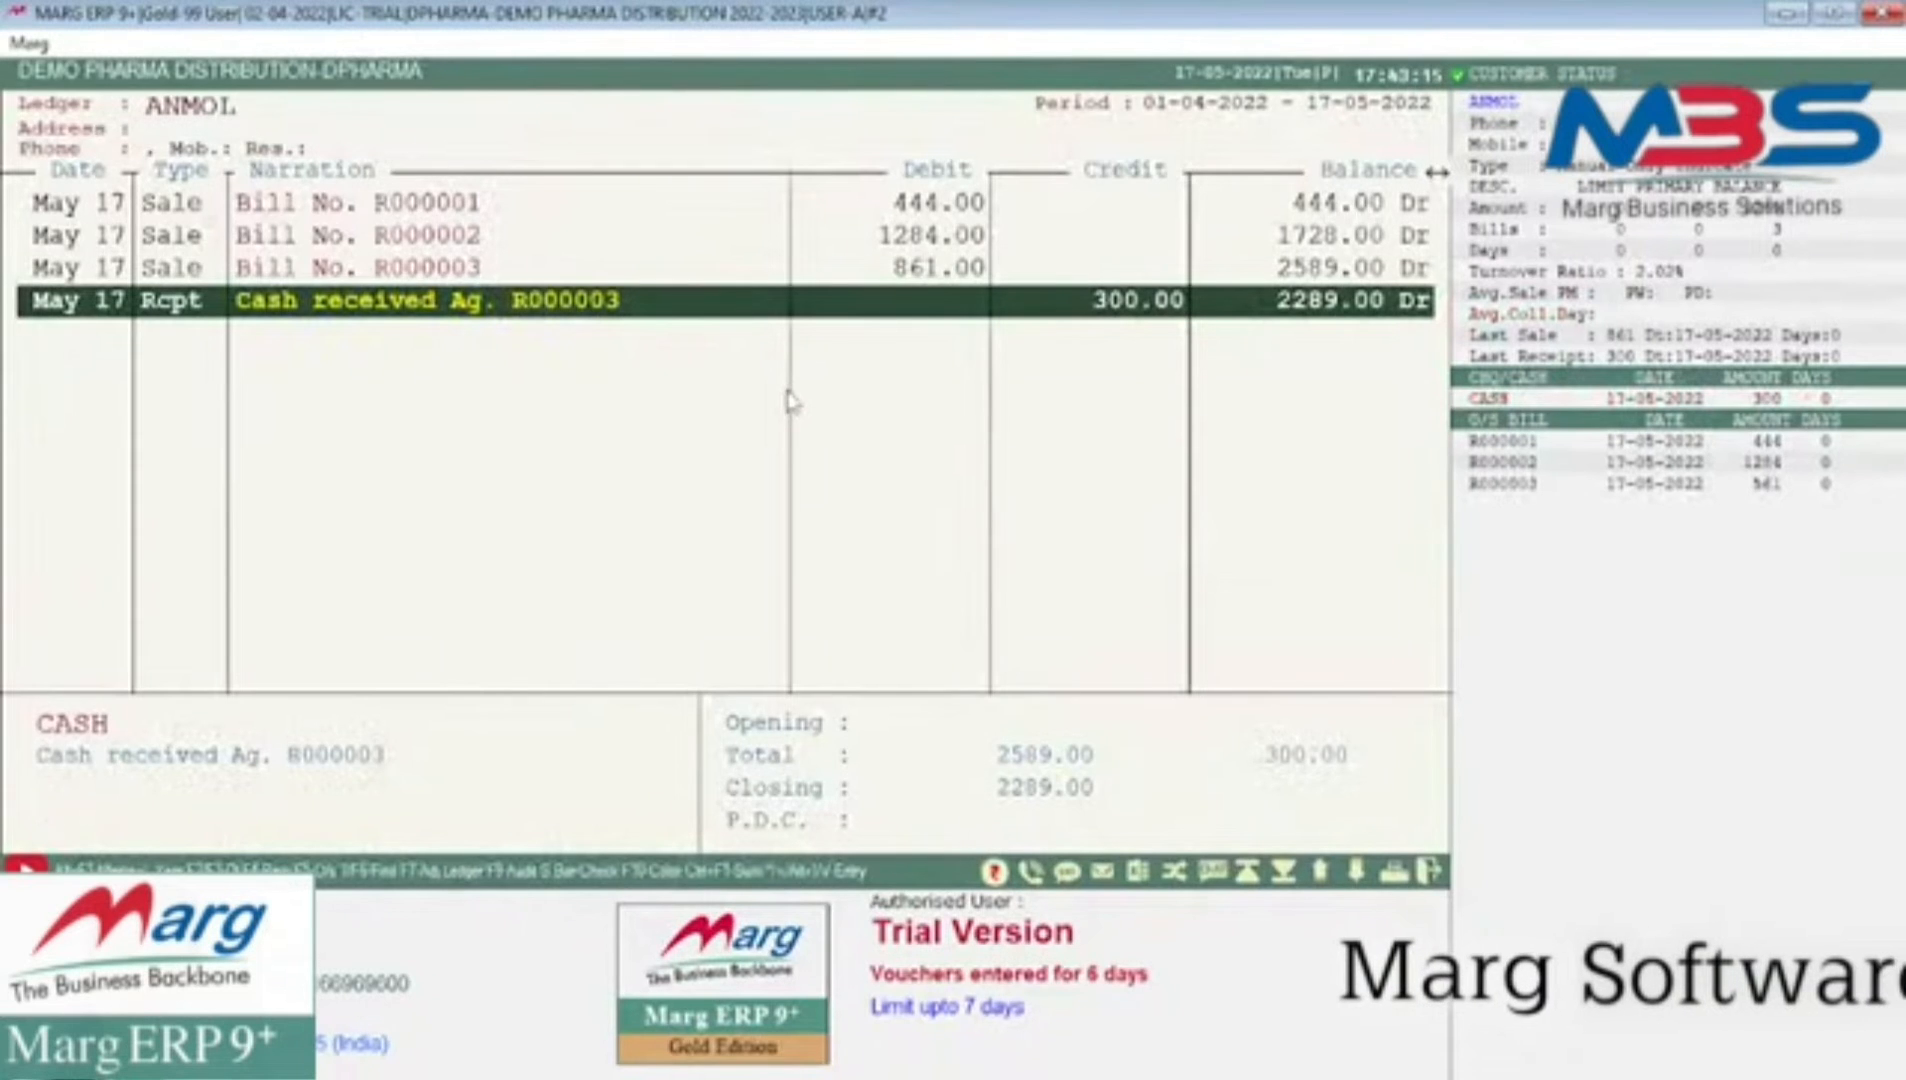
- View the cash receipt voucher against R000003 from the ledger, delete it and leave the ledger accounts
{"action": "key", "text": "Return"}
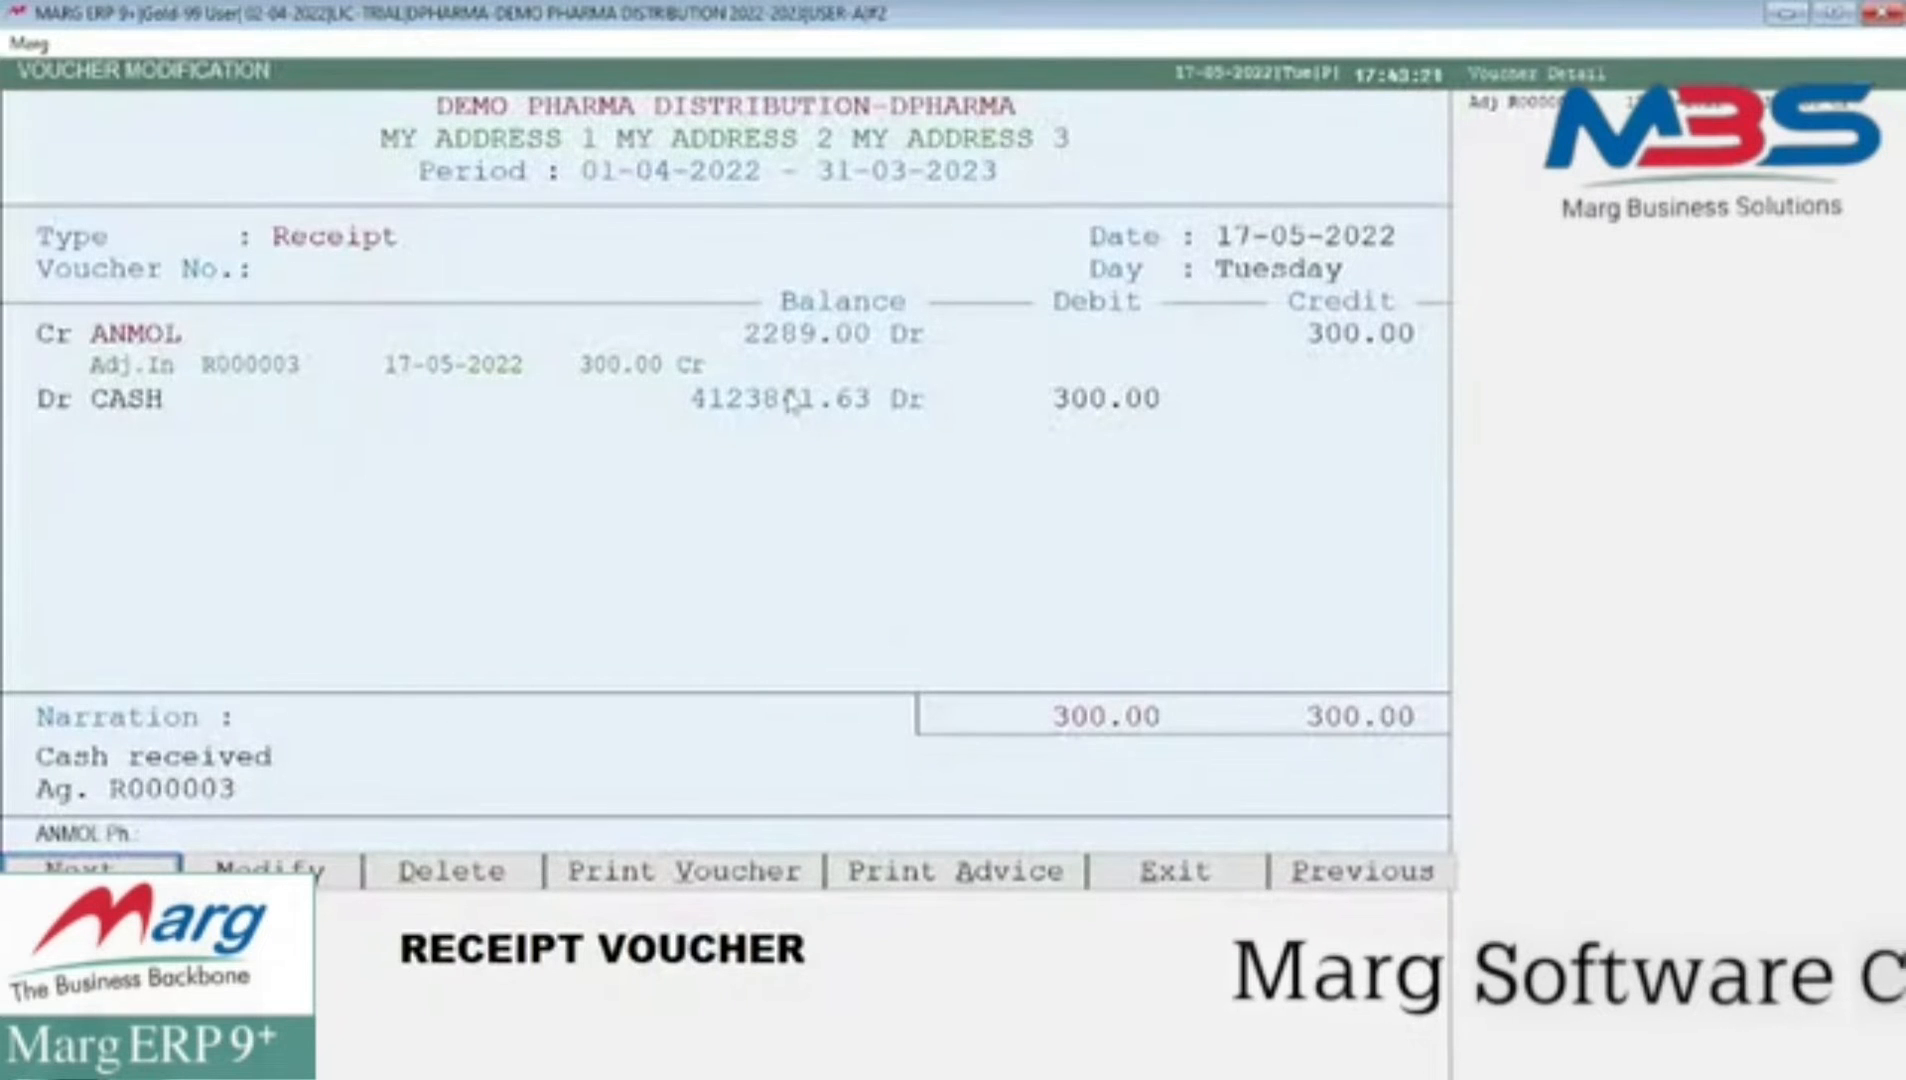
{"action": "key", "text": "Escape"}
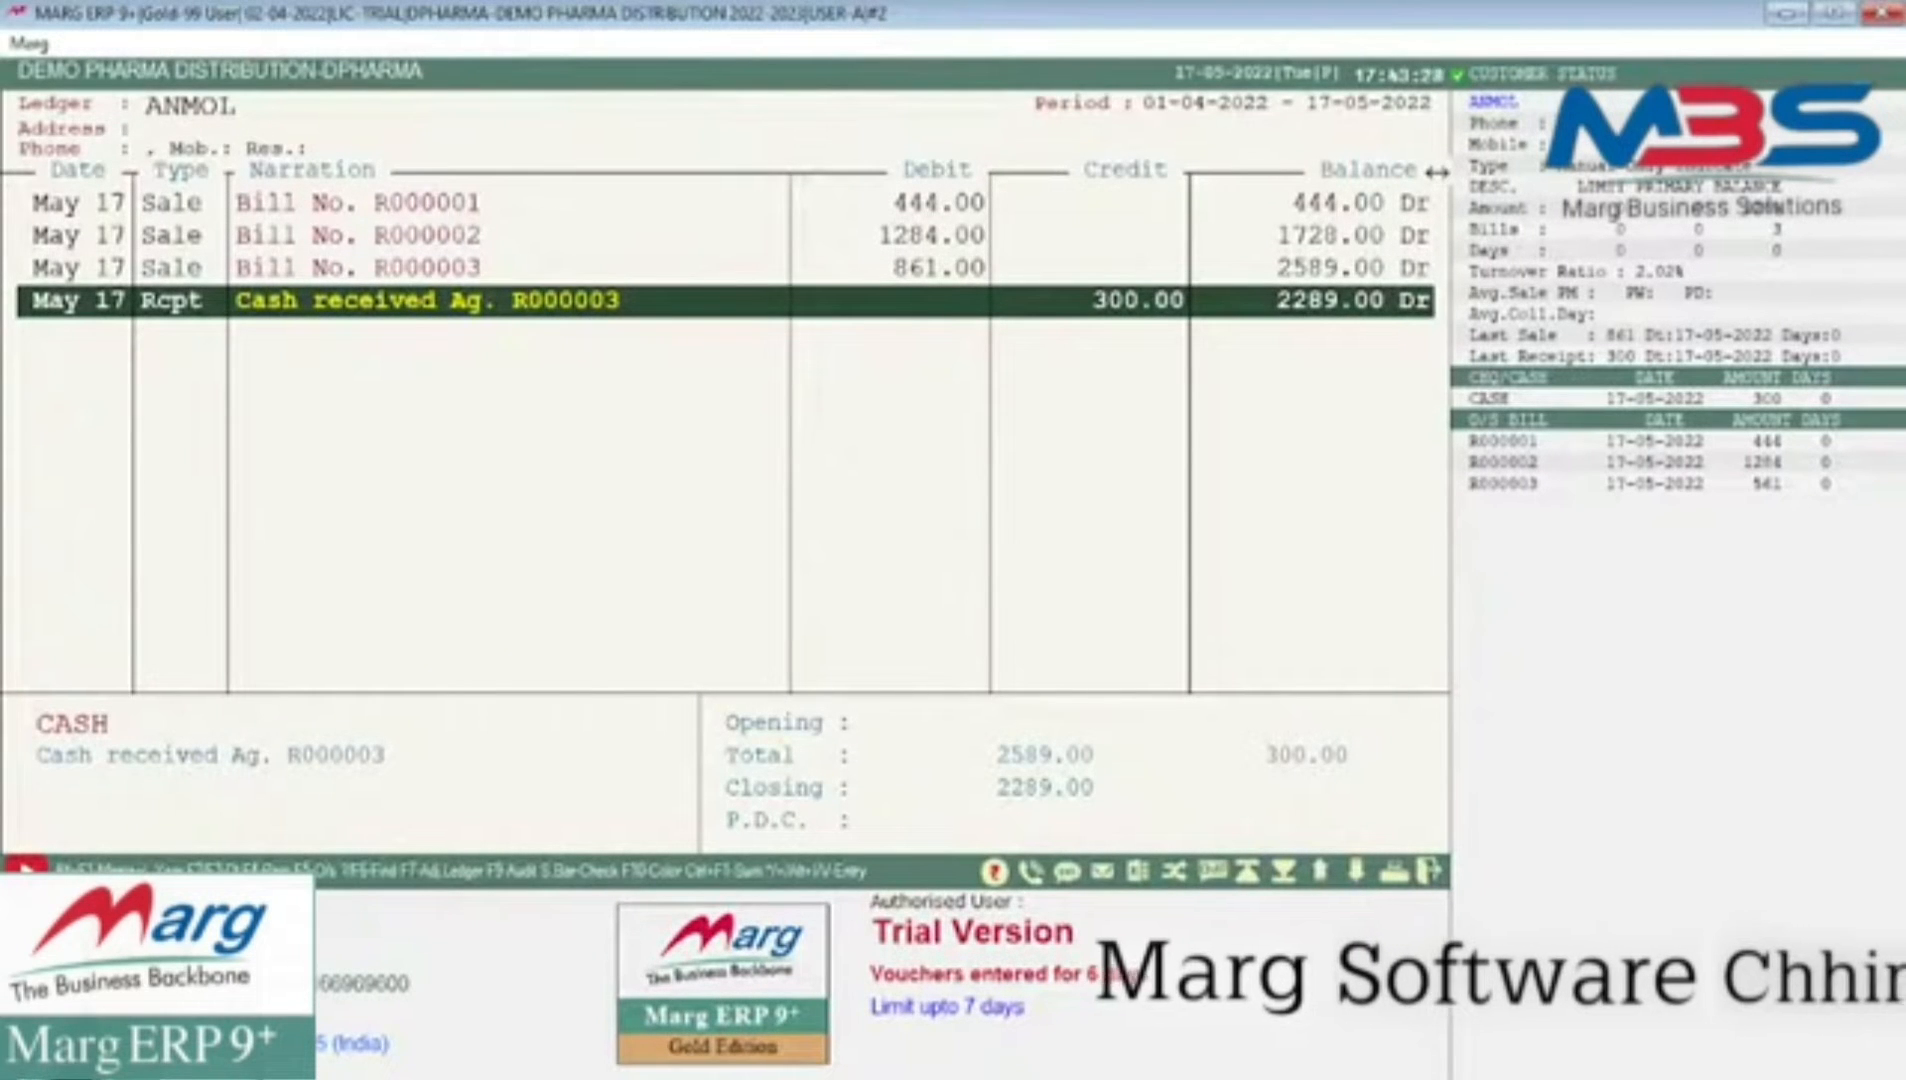
{"action": "key", "text": "Delete"}
{"action": "key", "text": "Right"}
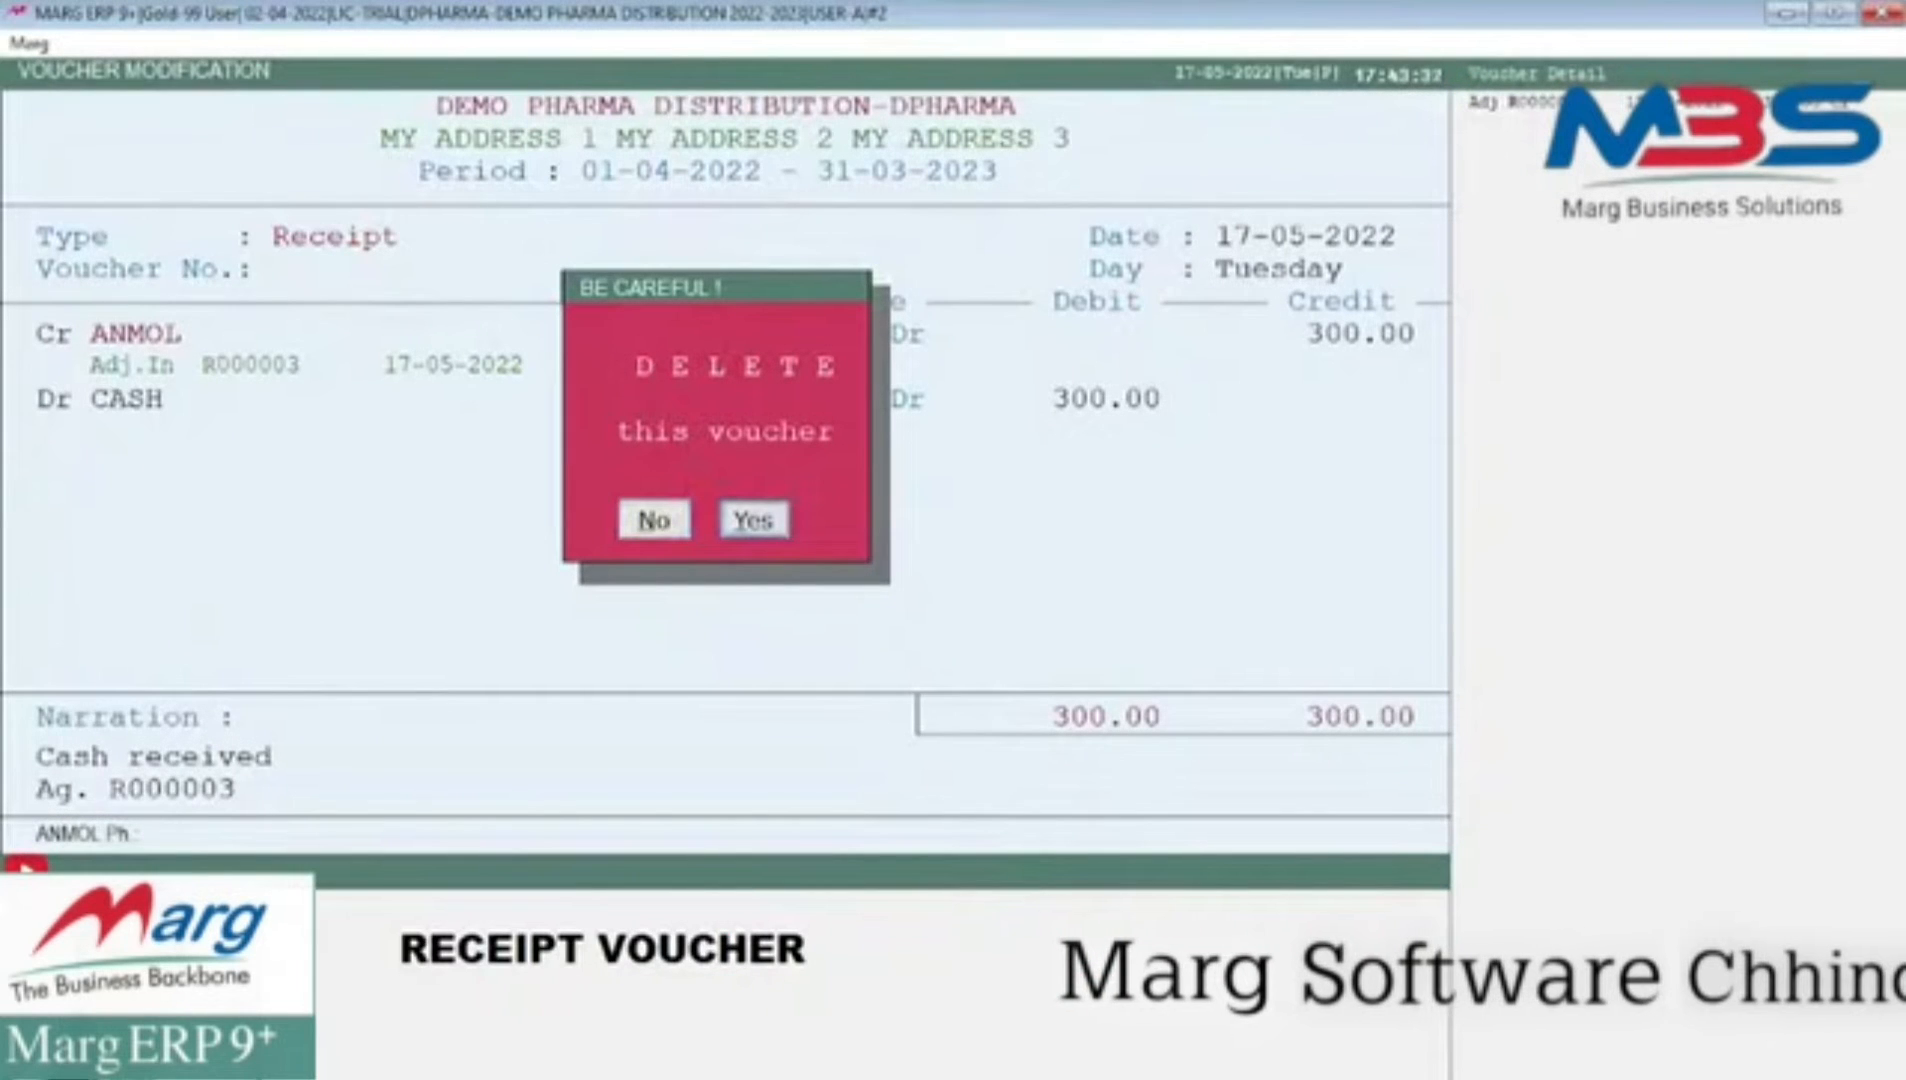
{"action": "key", "text": "Return"}
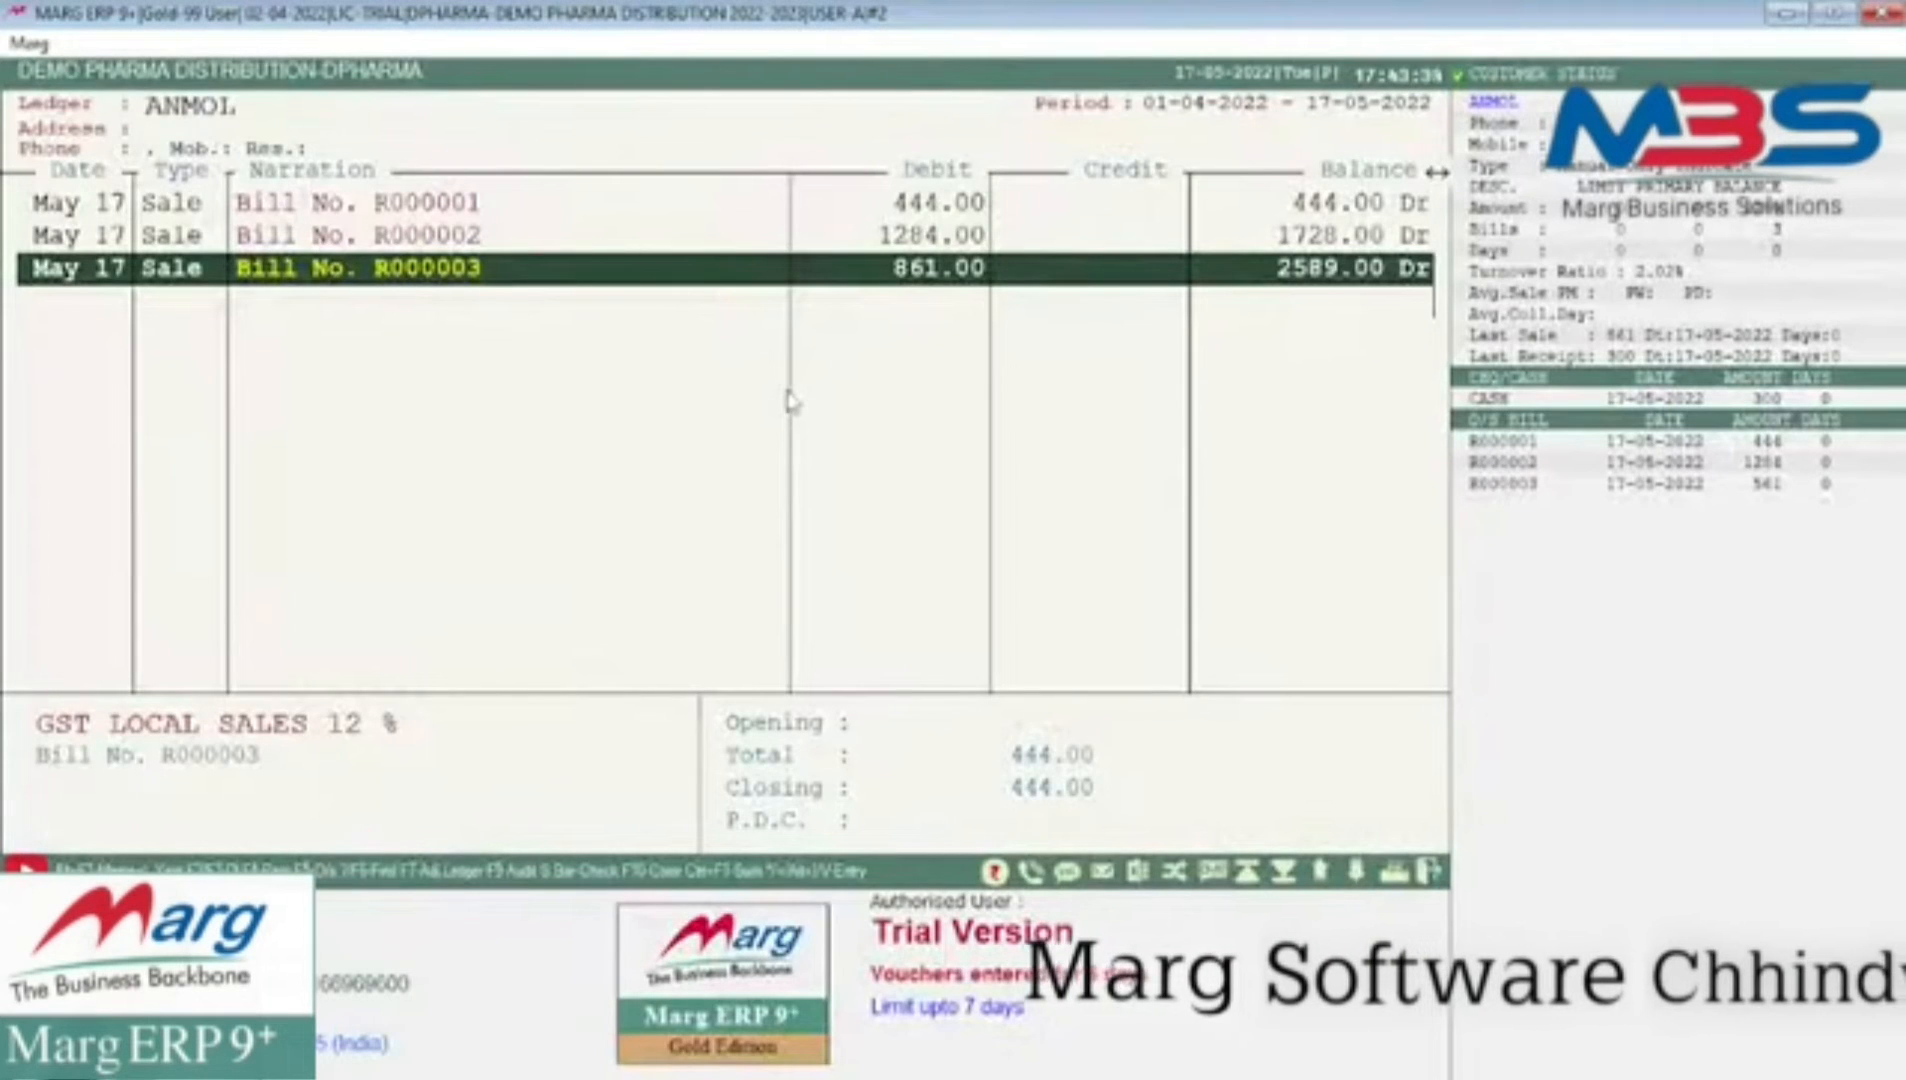
{"action": "key", "text": "Escape"}
{"action": "key", "text": "Escape"}
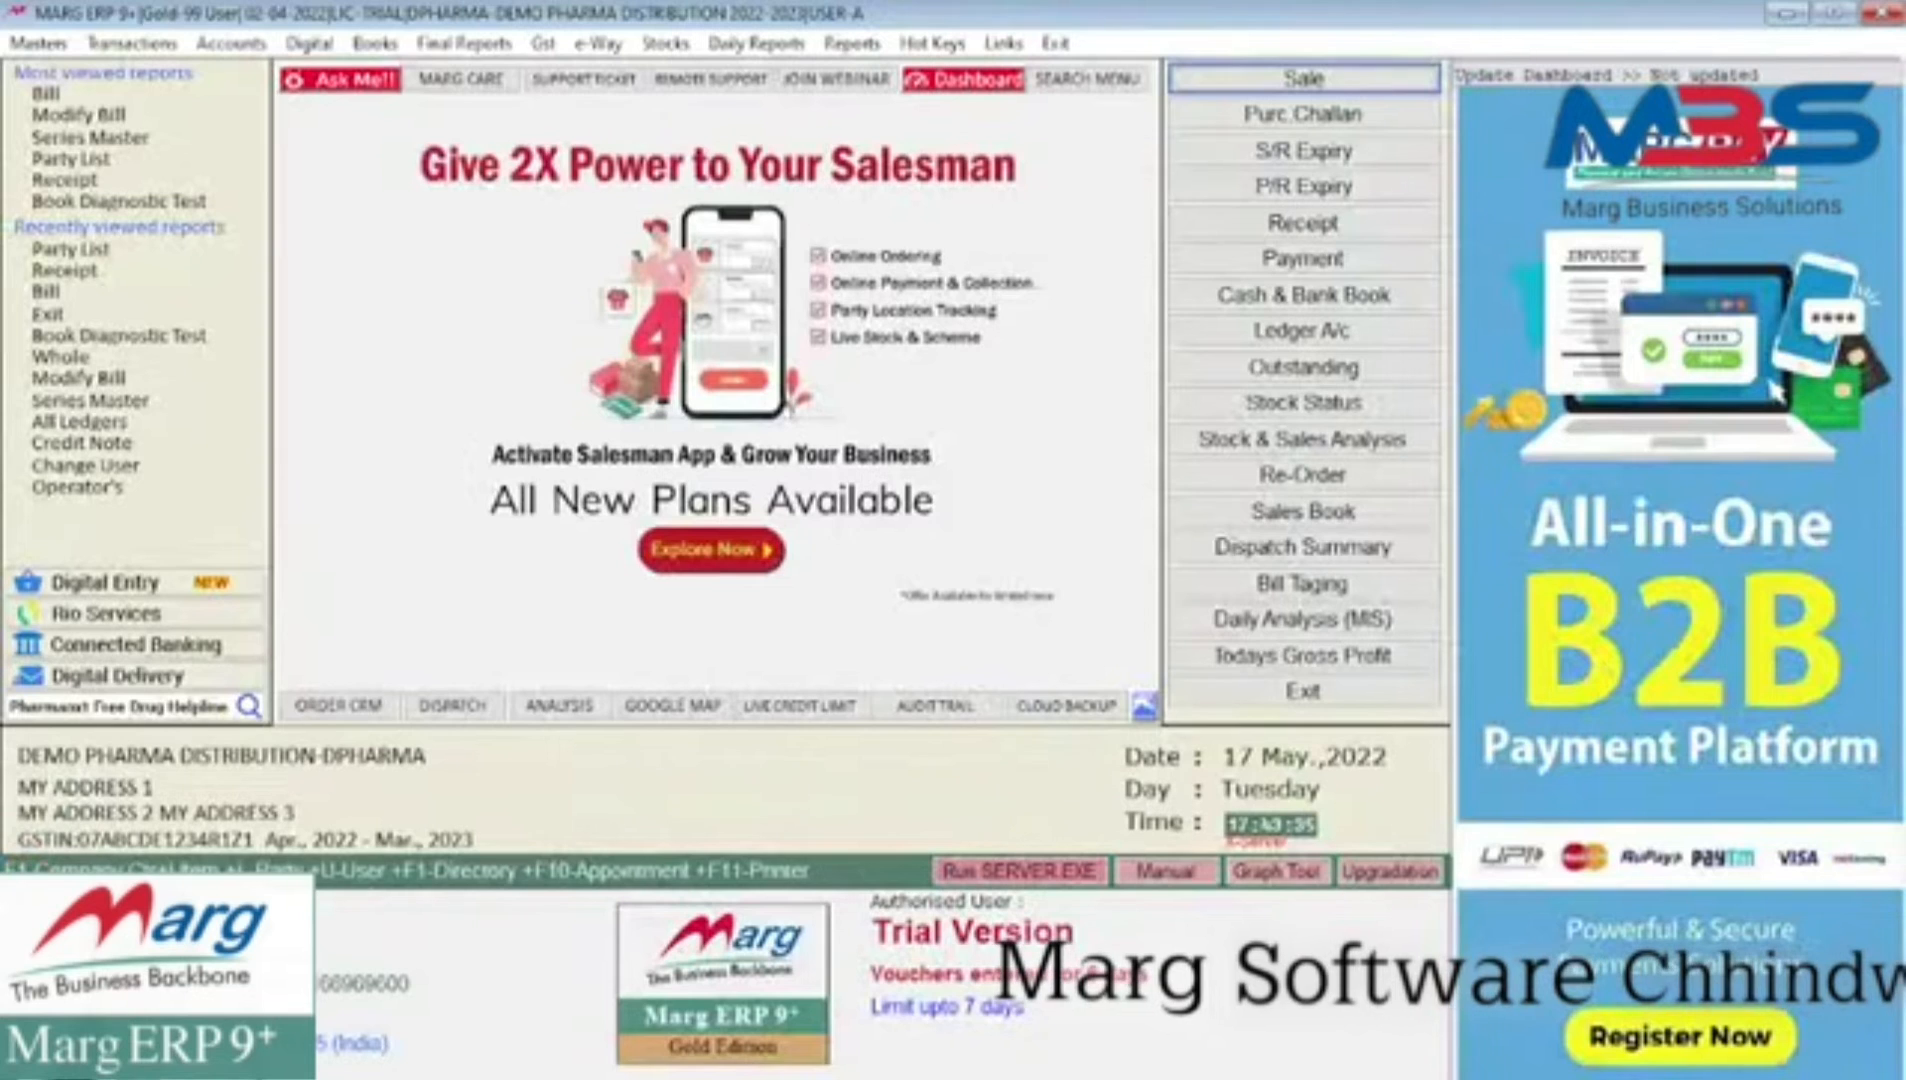
{"action": "key", "text": "alt+a"}
{"action": "key", "text": "Return"}
{"action": "key", "text": "Escape"}
{"action": "key", "text": "Escape"}
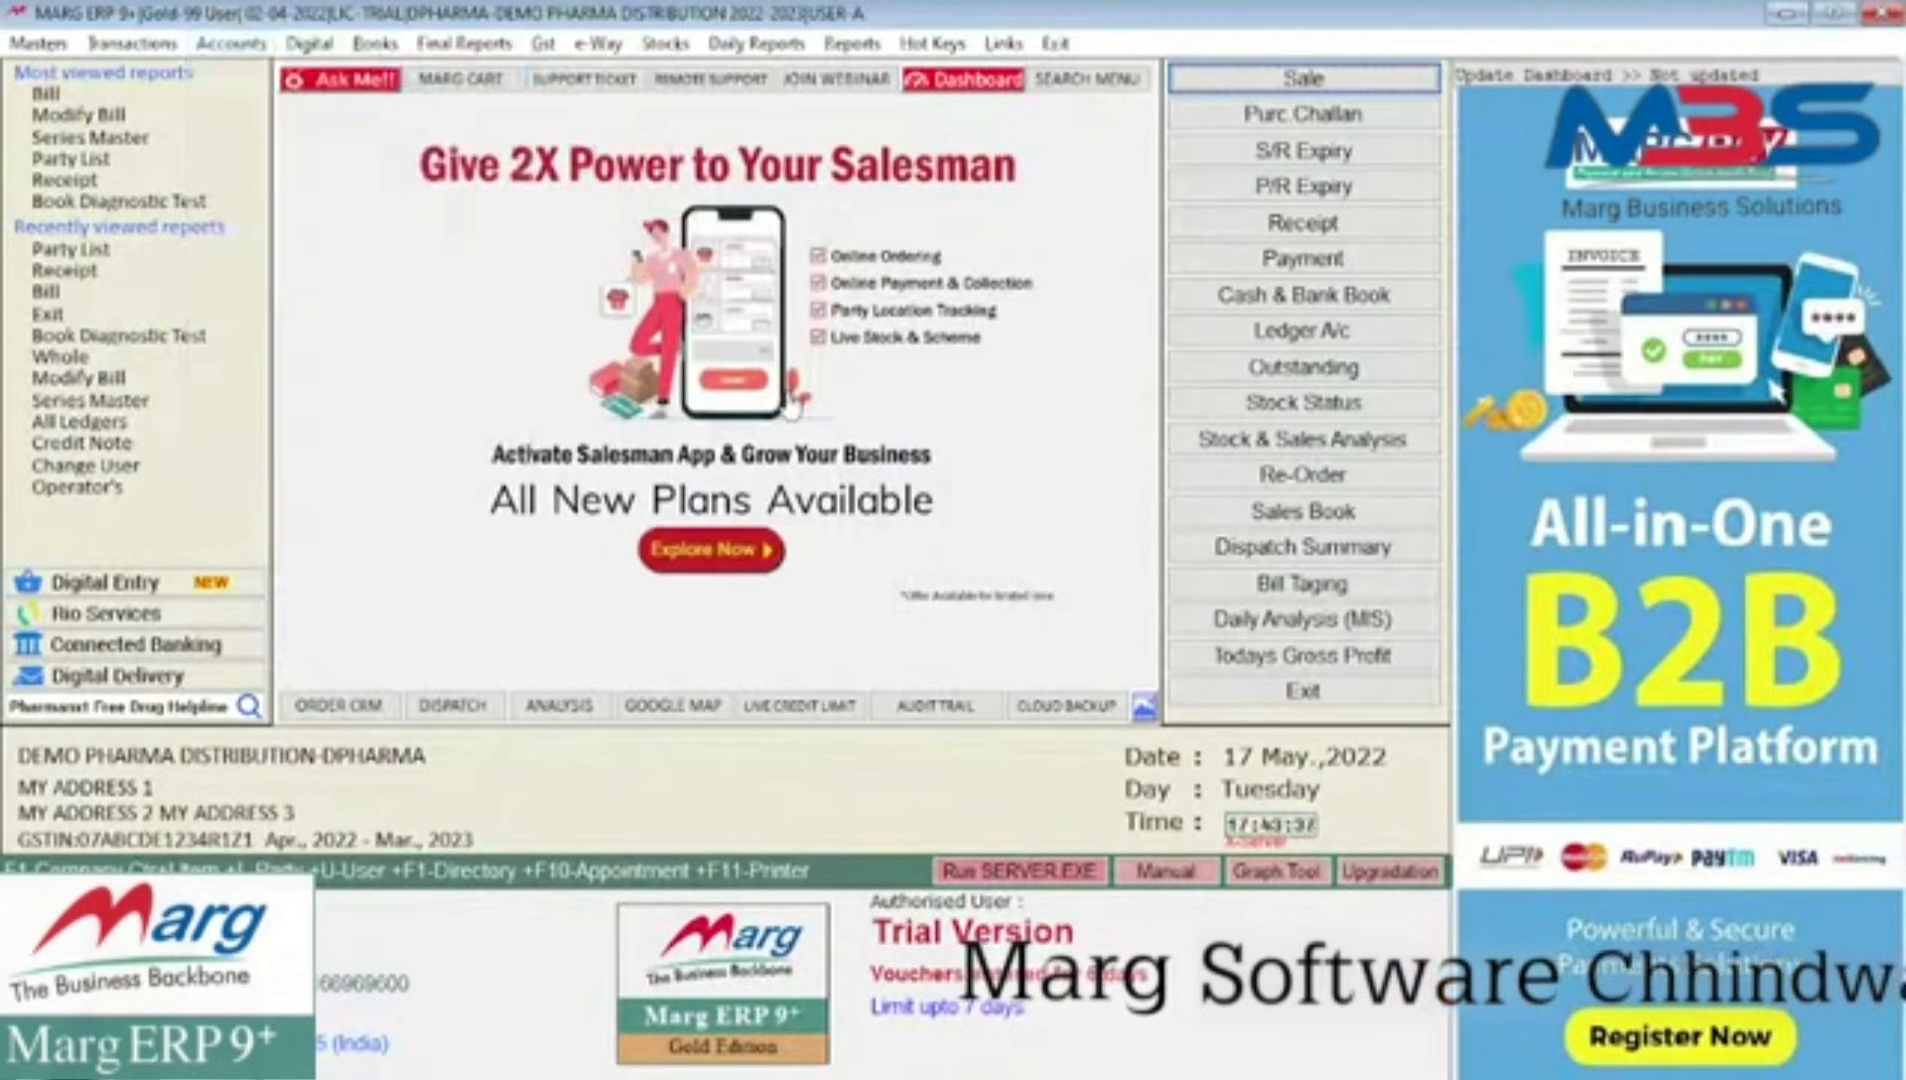
- Open the billed party's ledger detail for modification from the ledger accounts list
{"action": "key", "text": "alt+l"}
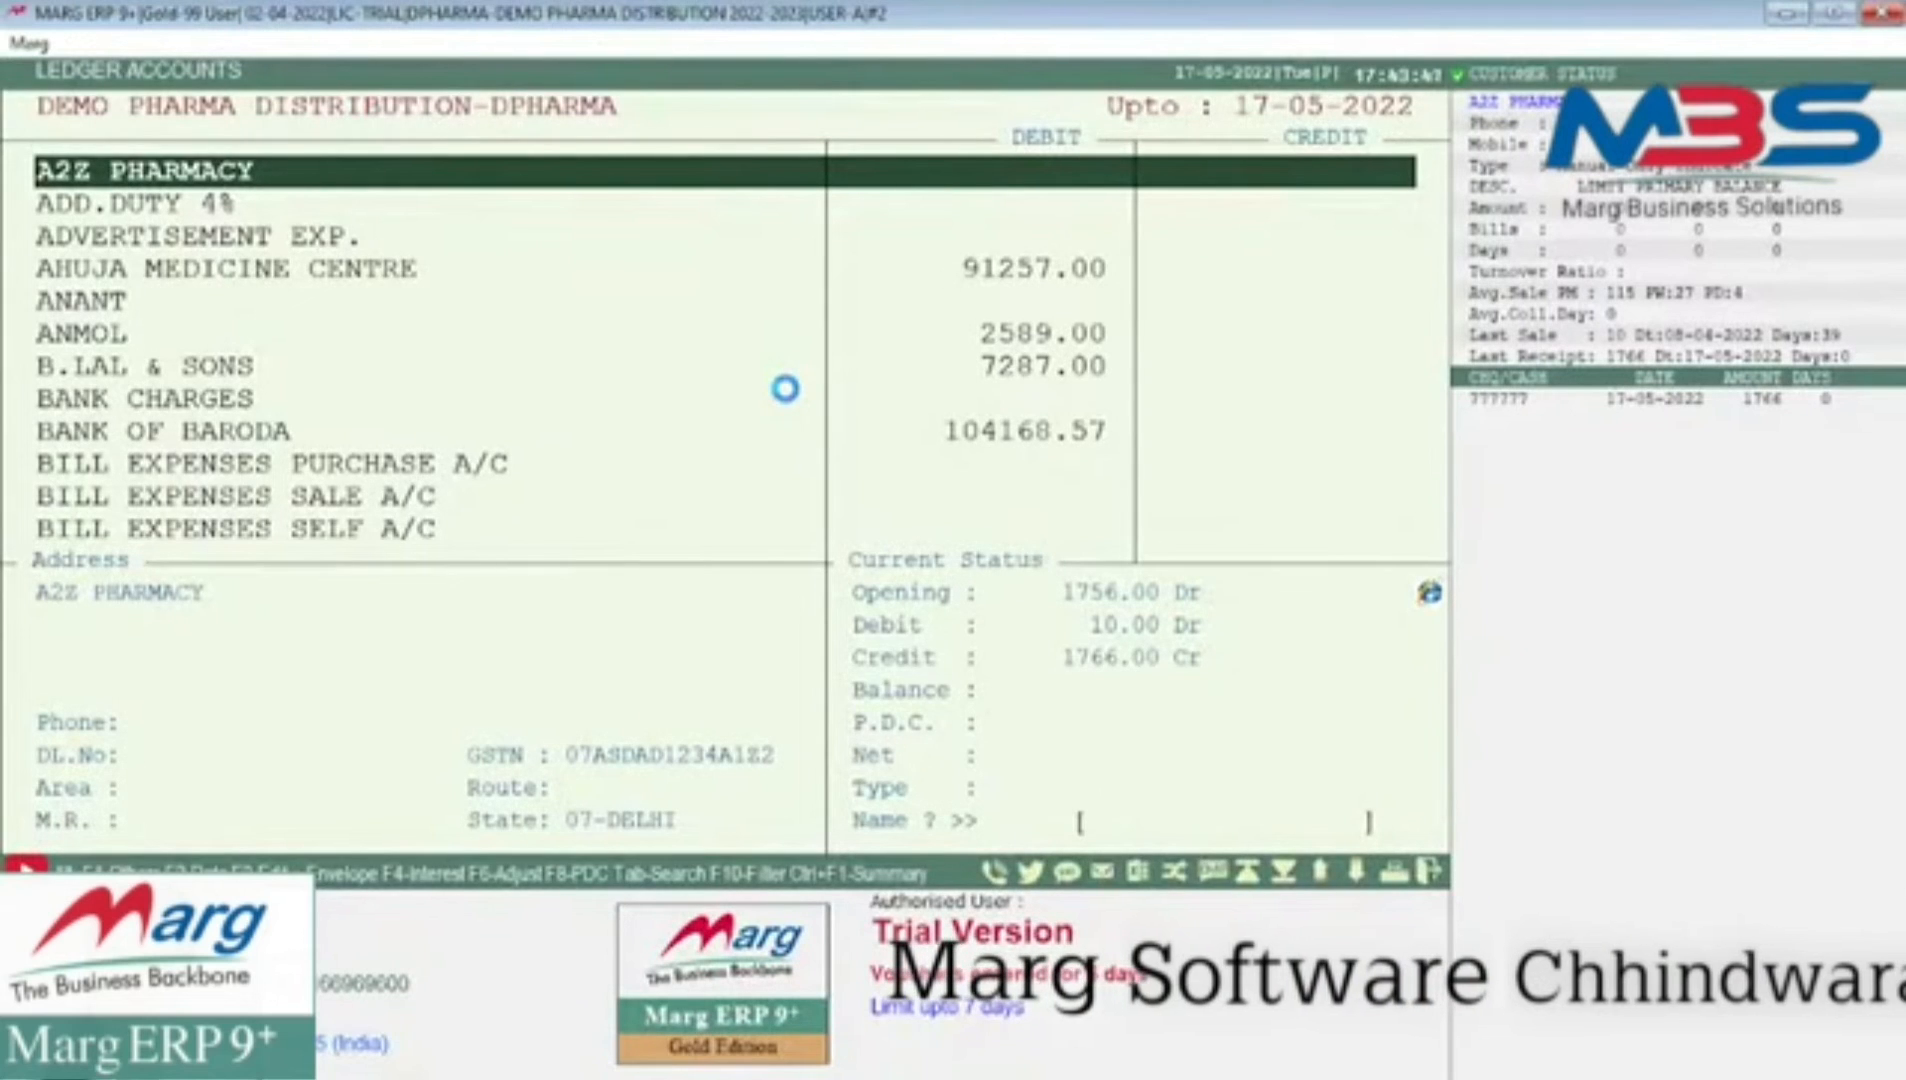
{"action": "key", "text": "Return"}
{"action": "key", "text": "Escape"}
{"action": "key", "text": "Down"}
{"action": "key", "text": "Down"}
{"action": "key", "text": "Down"}
{"action": "key", "text": "Down"}
{"action": "key", "text": "Down"}
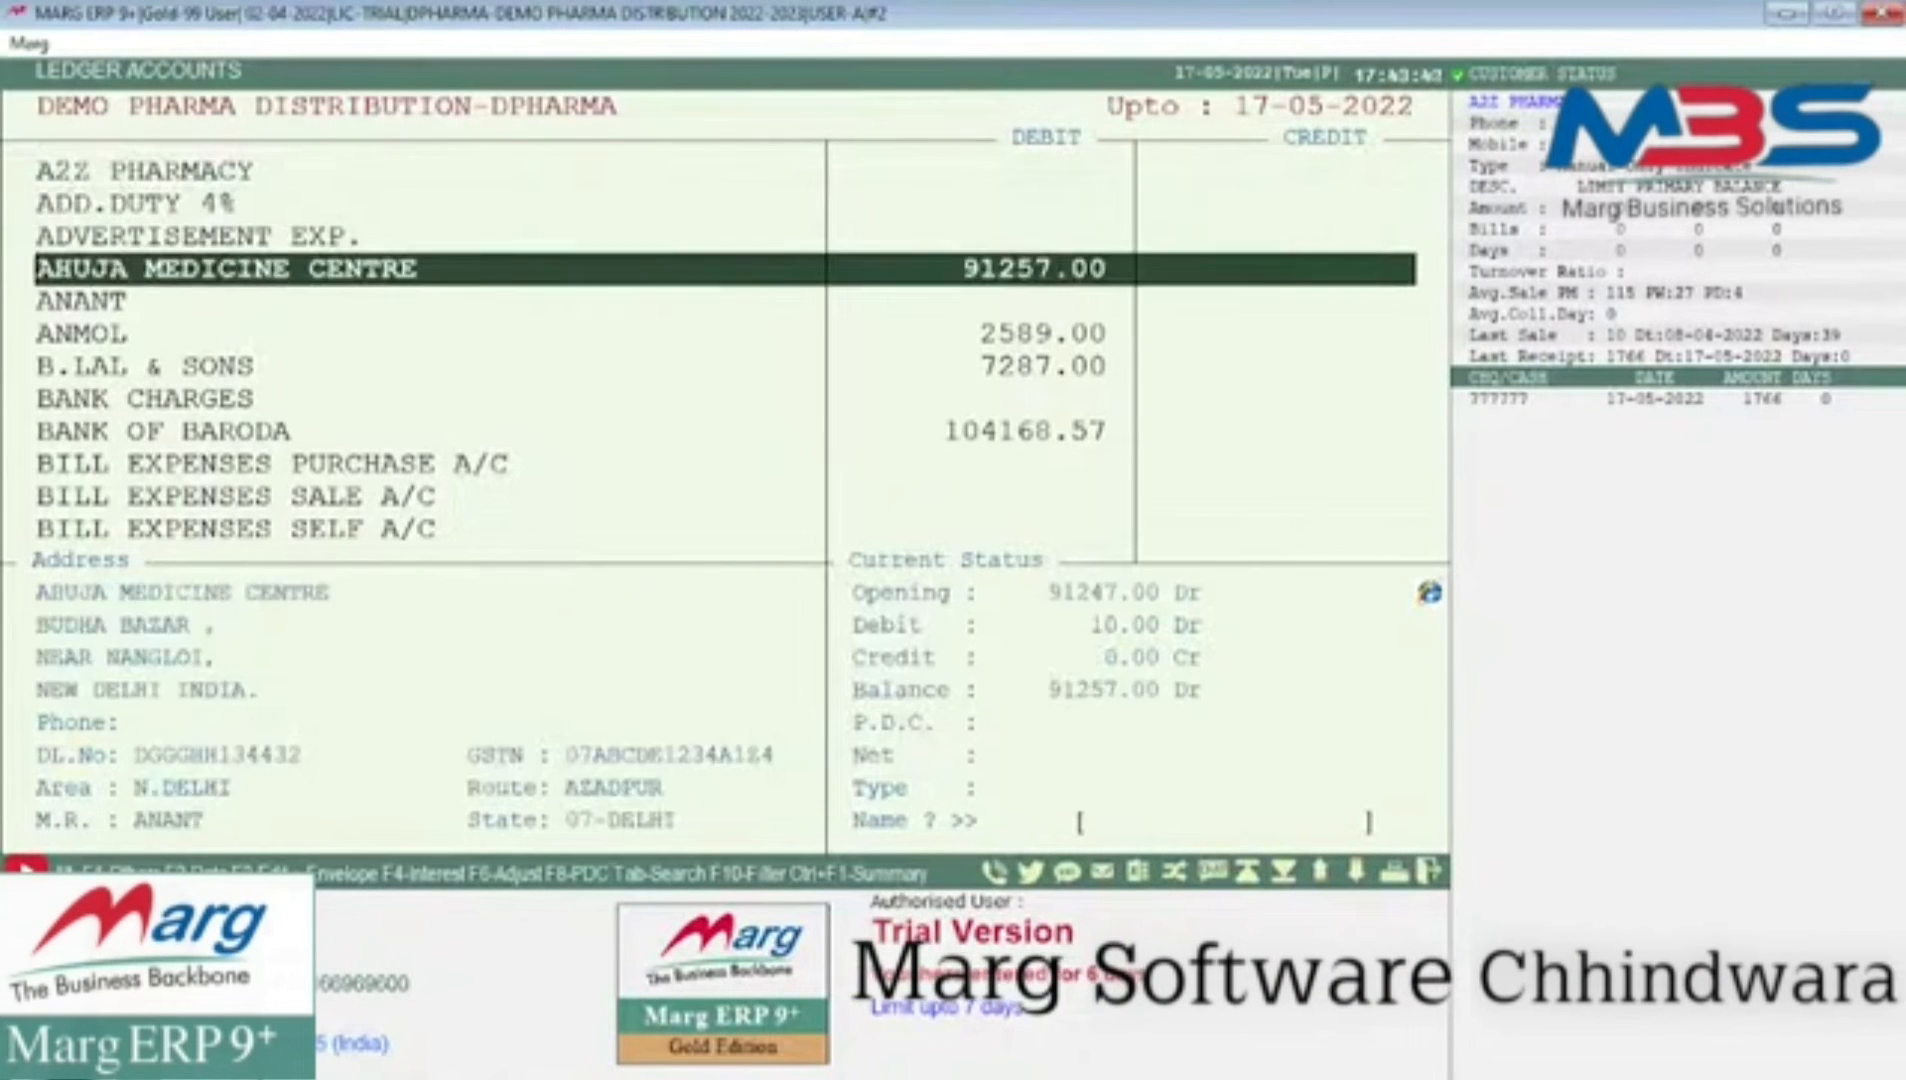
{"action": "key", "text": "Return"}
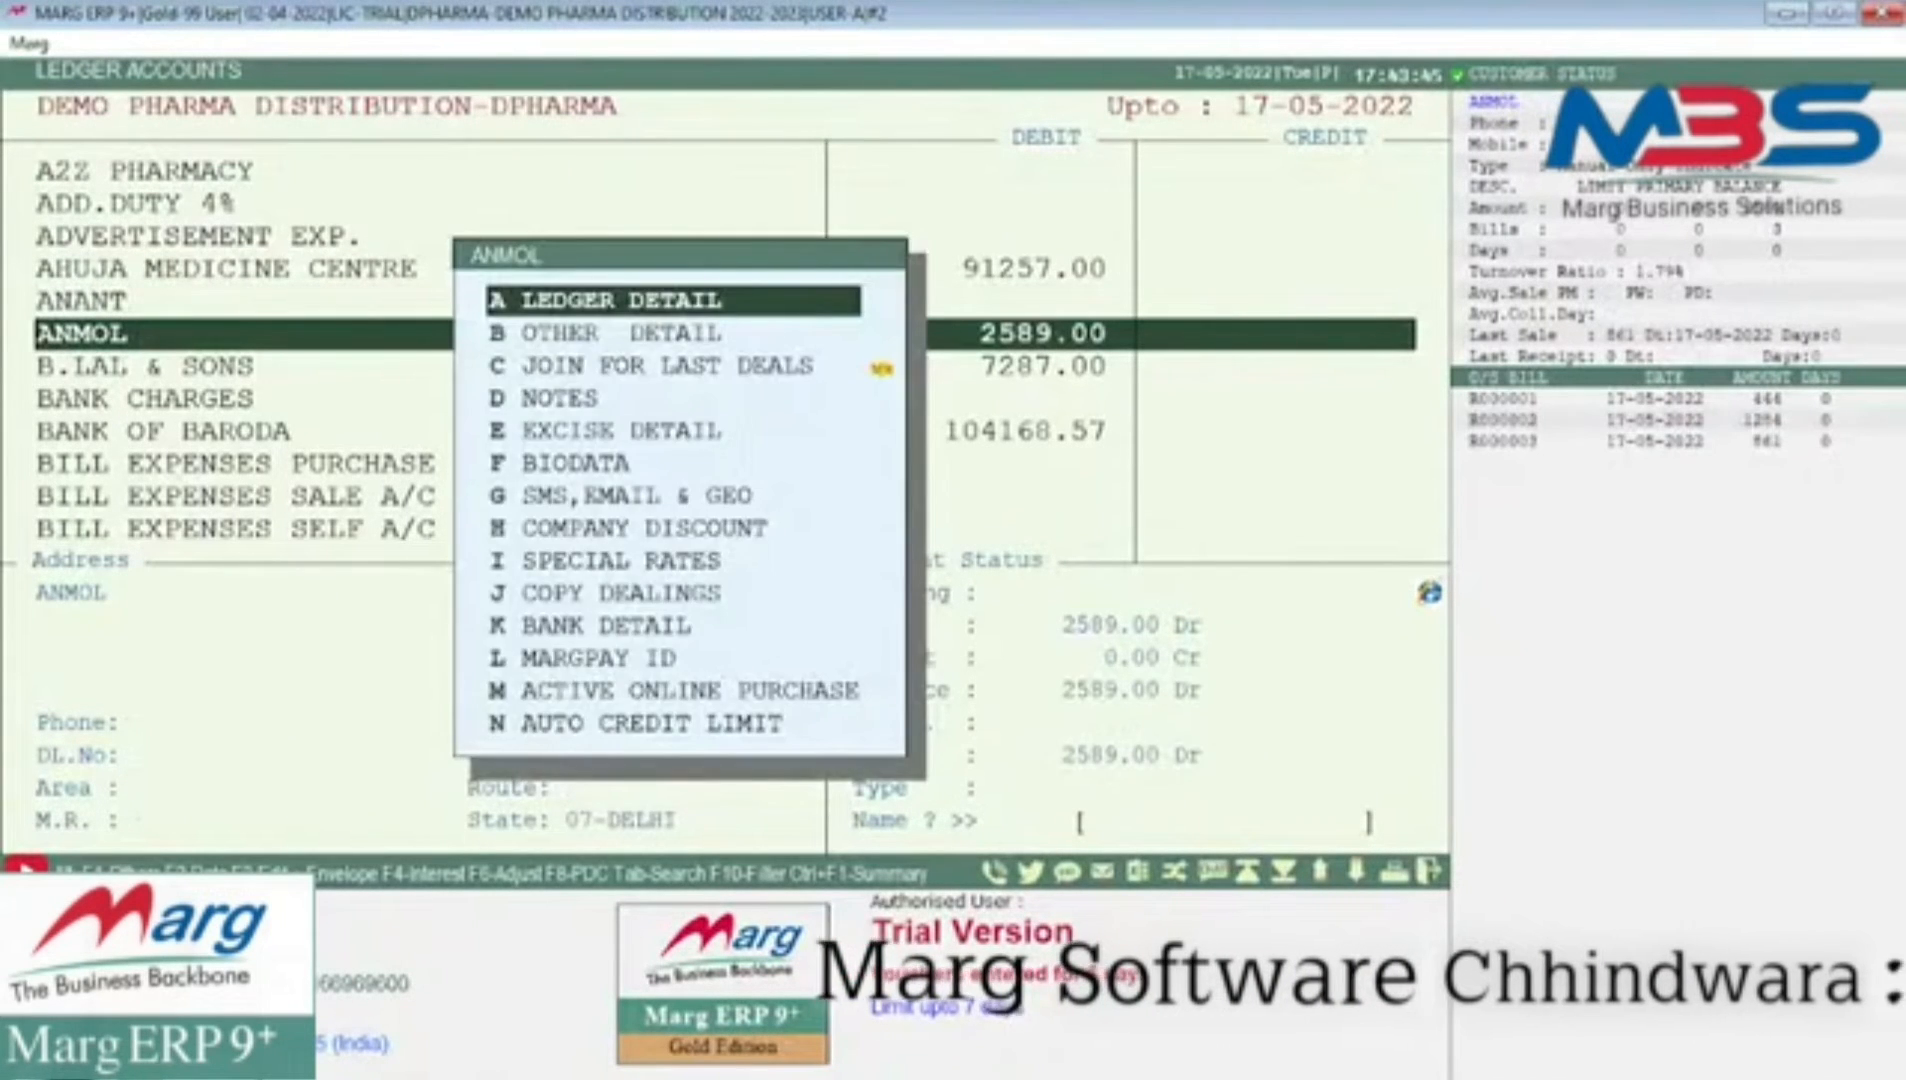
{"action": "key", "text": "Return"}
- Set the balancing method of the billed party's ledger to Fifo Base, save the ledger and leave the ledger accounts
{"action": "key", "text": "Right"}
{"action": "key", "text": "Return"}
{"action": "key", "text": "Return"}
{"action": "key", "text": "Return"}
{"action": "key", "text": "Return"}
{"action": "key", "text": "space"}
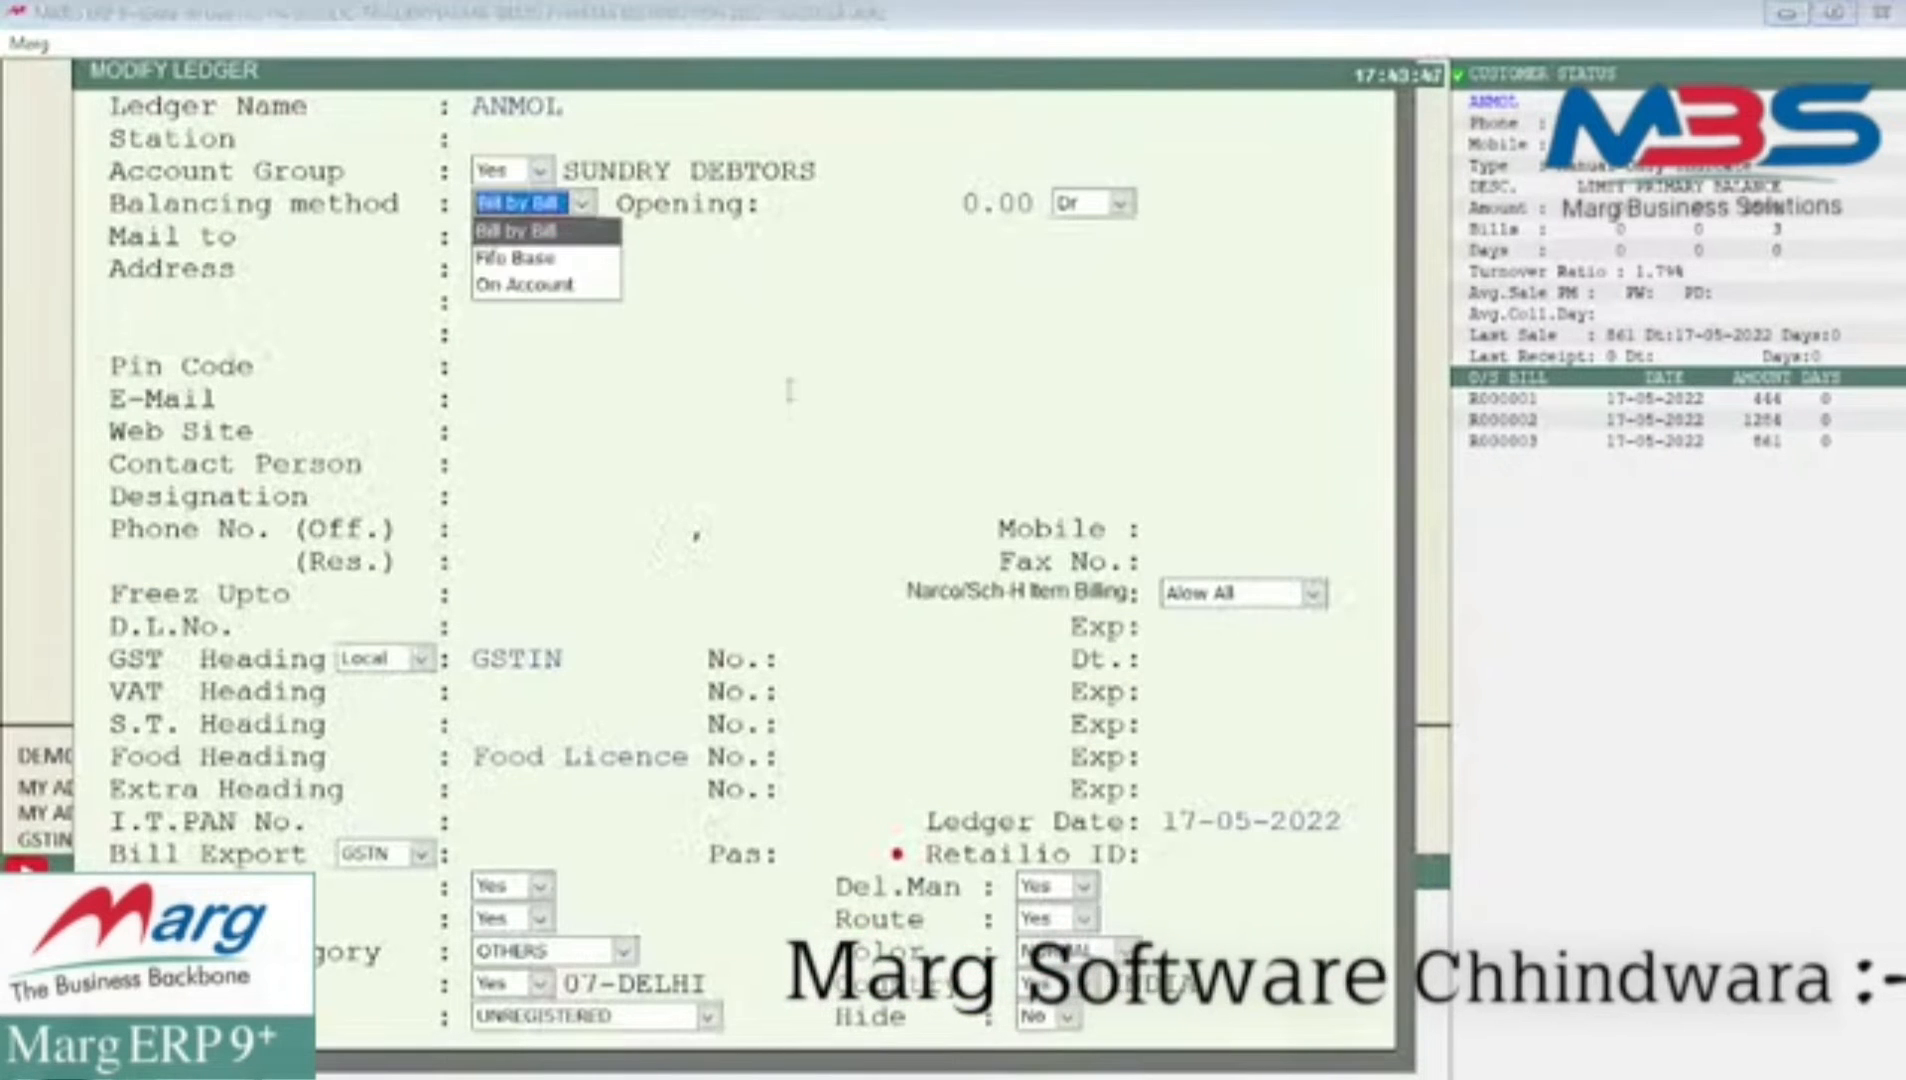
{"action": "key", "text": "Down"}
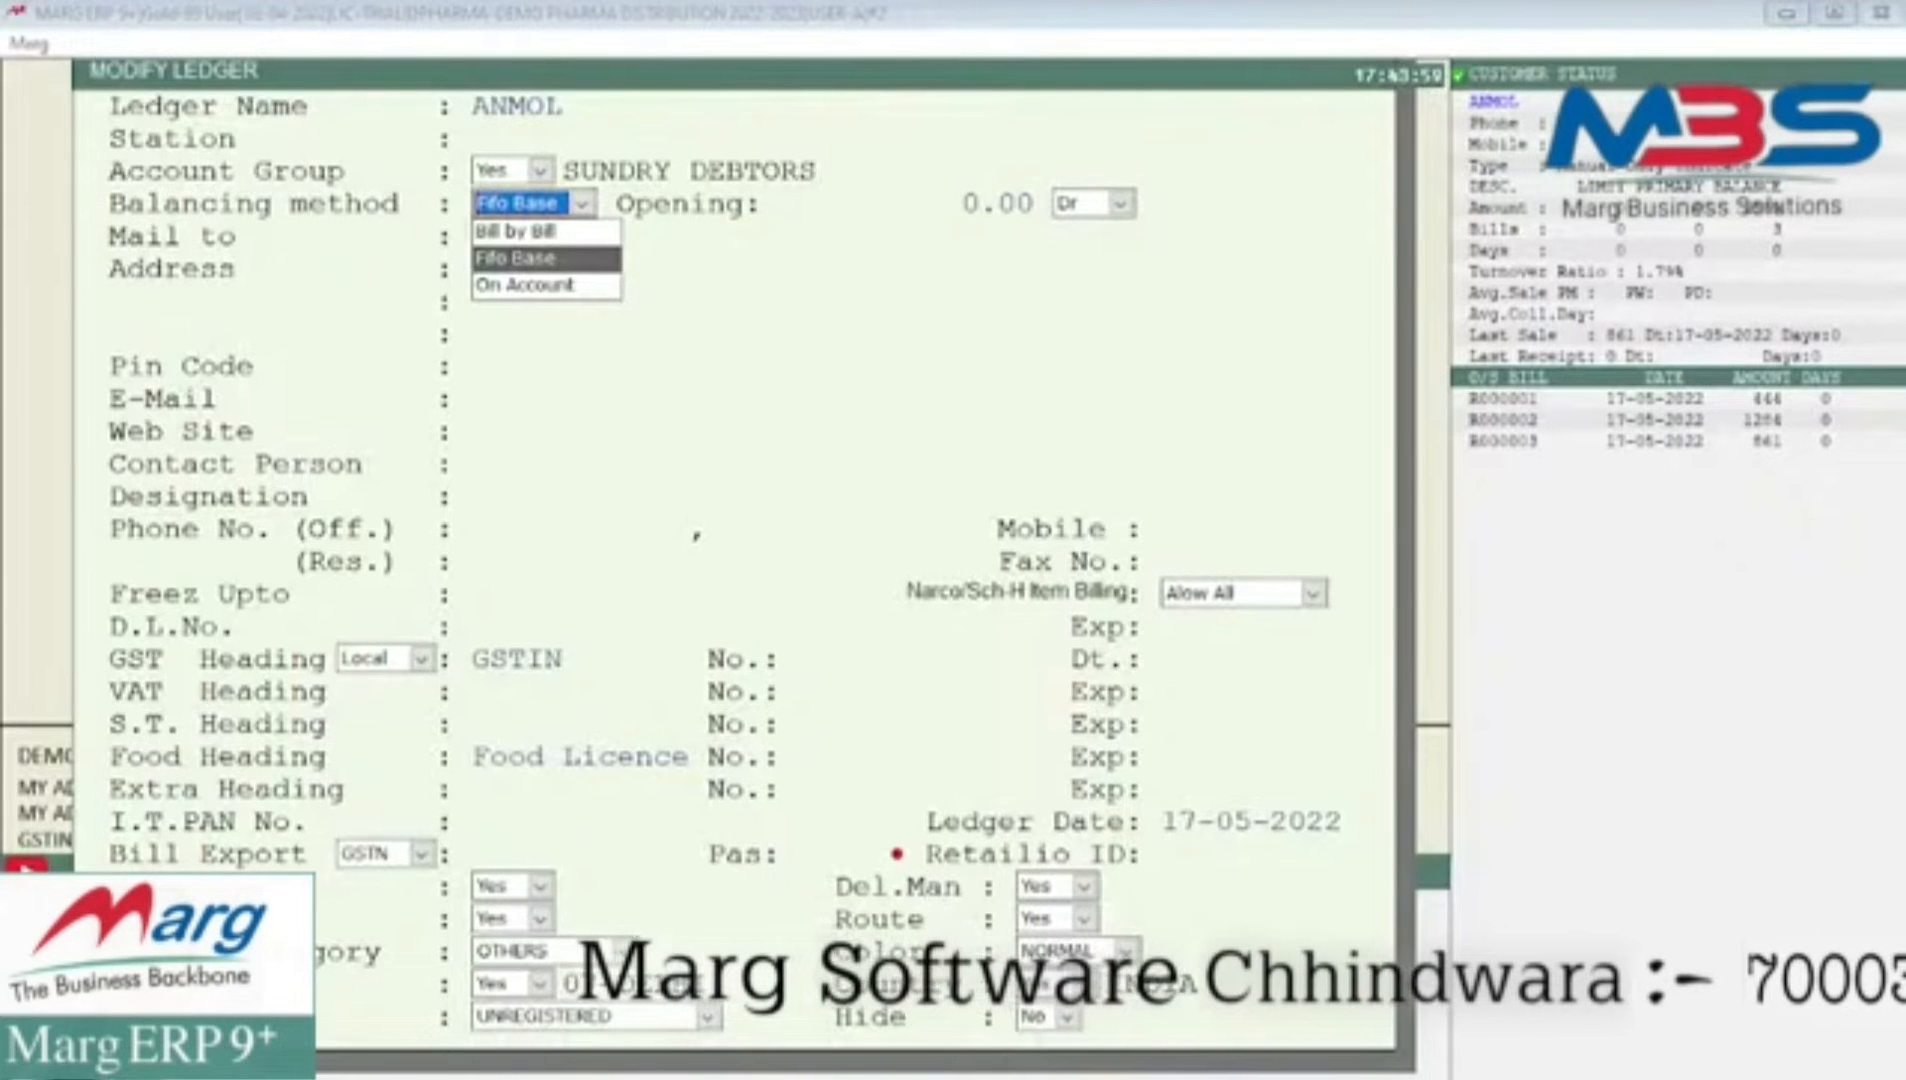
{"action": "key", "text": "Return"}
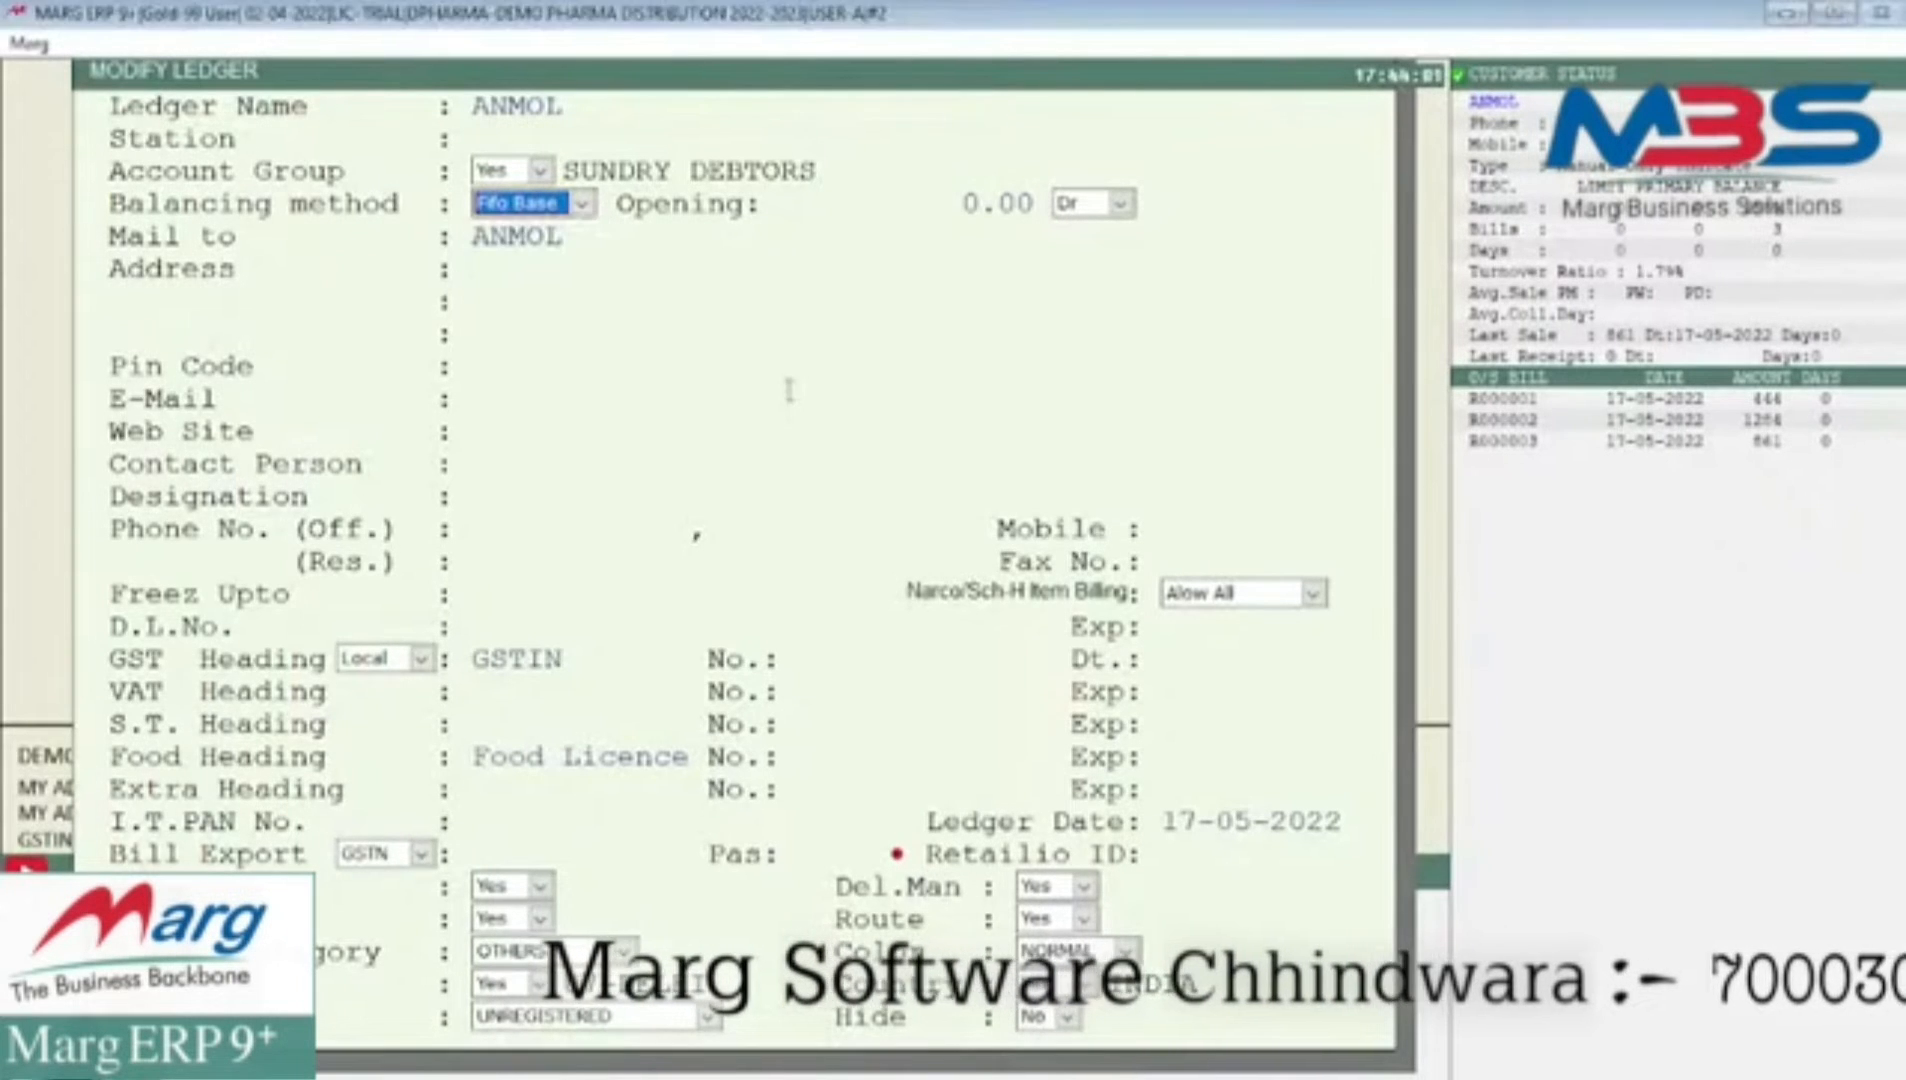
{"action": "key", "text": "Return"}
{"action": "key", "text": "Return"}
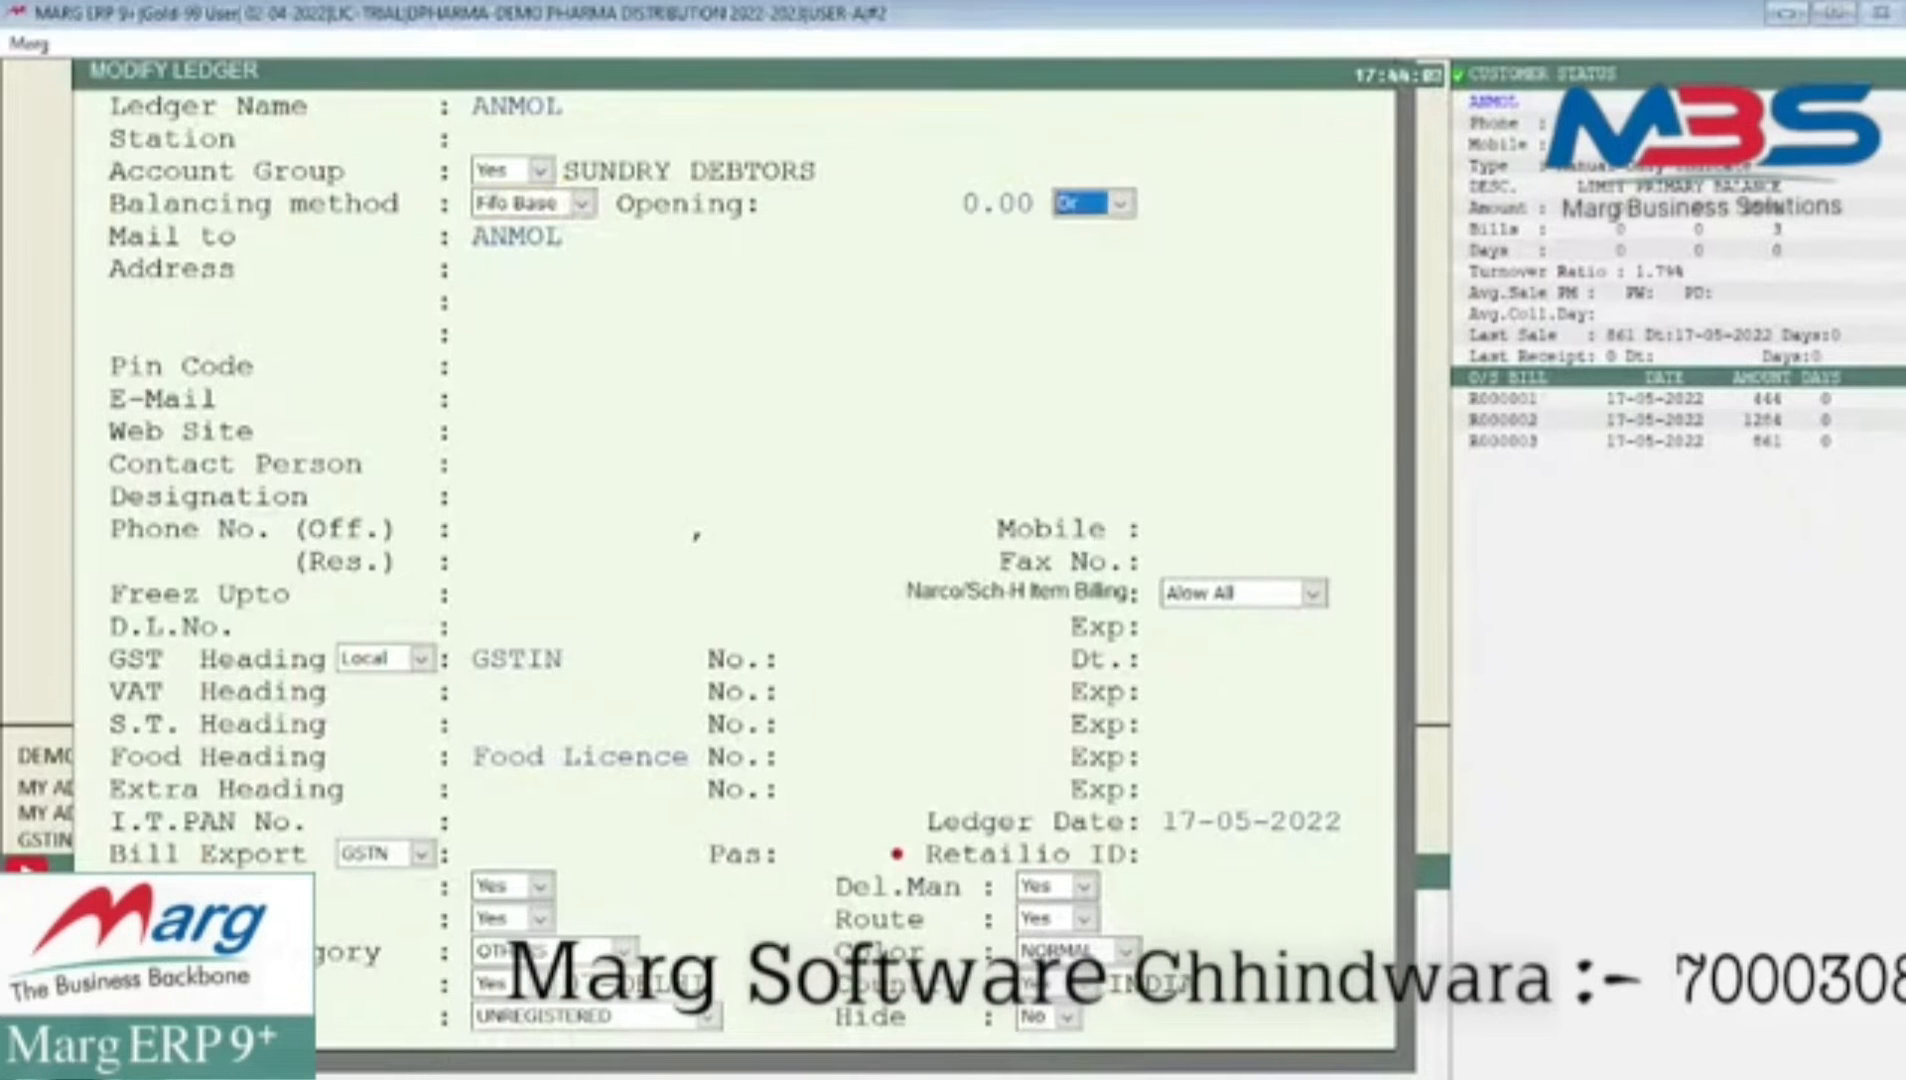
{"action": "key", "text": "Escape"}
{"action": "key", "text": "Escape"}
{"action": "key", "text": "Escape"}
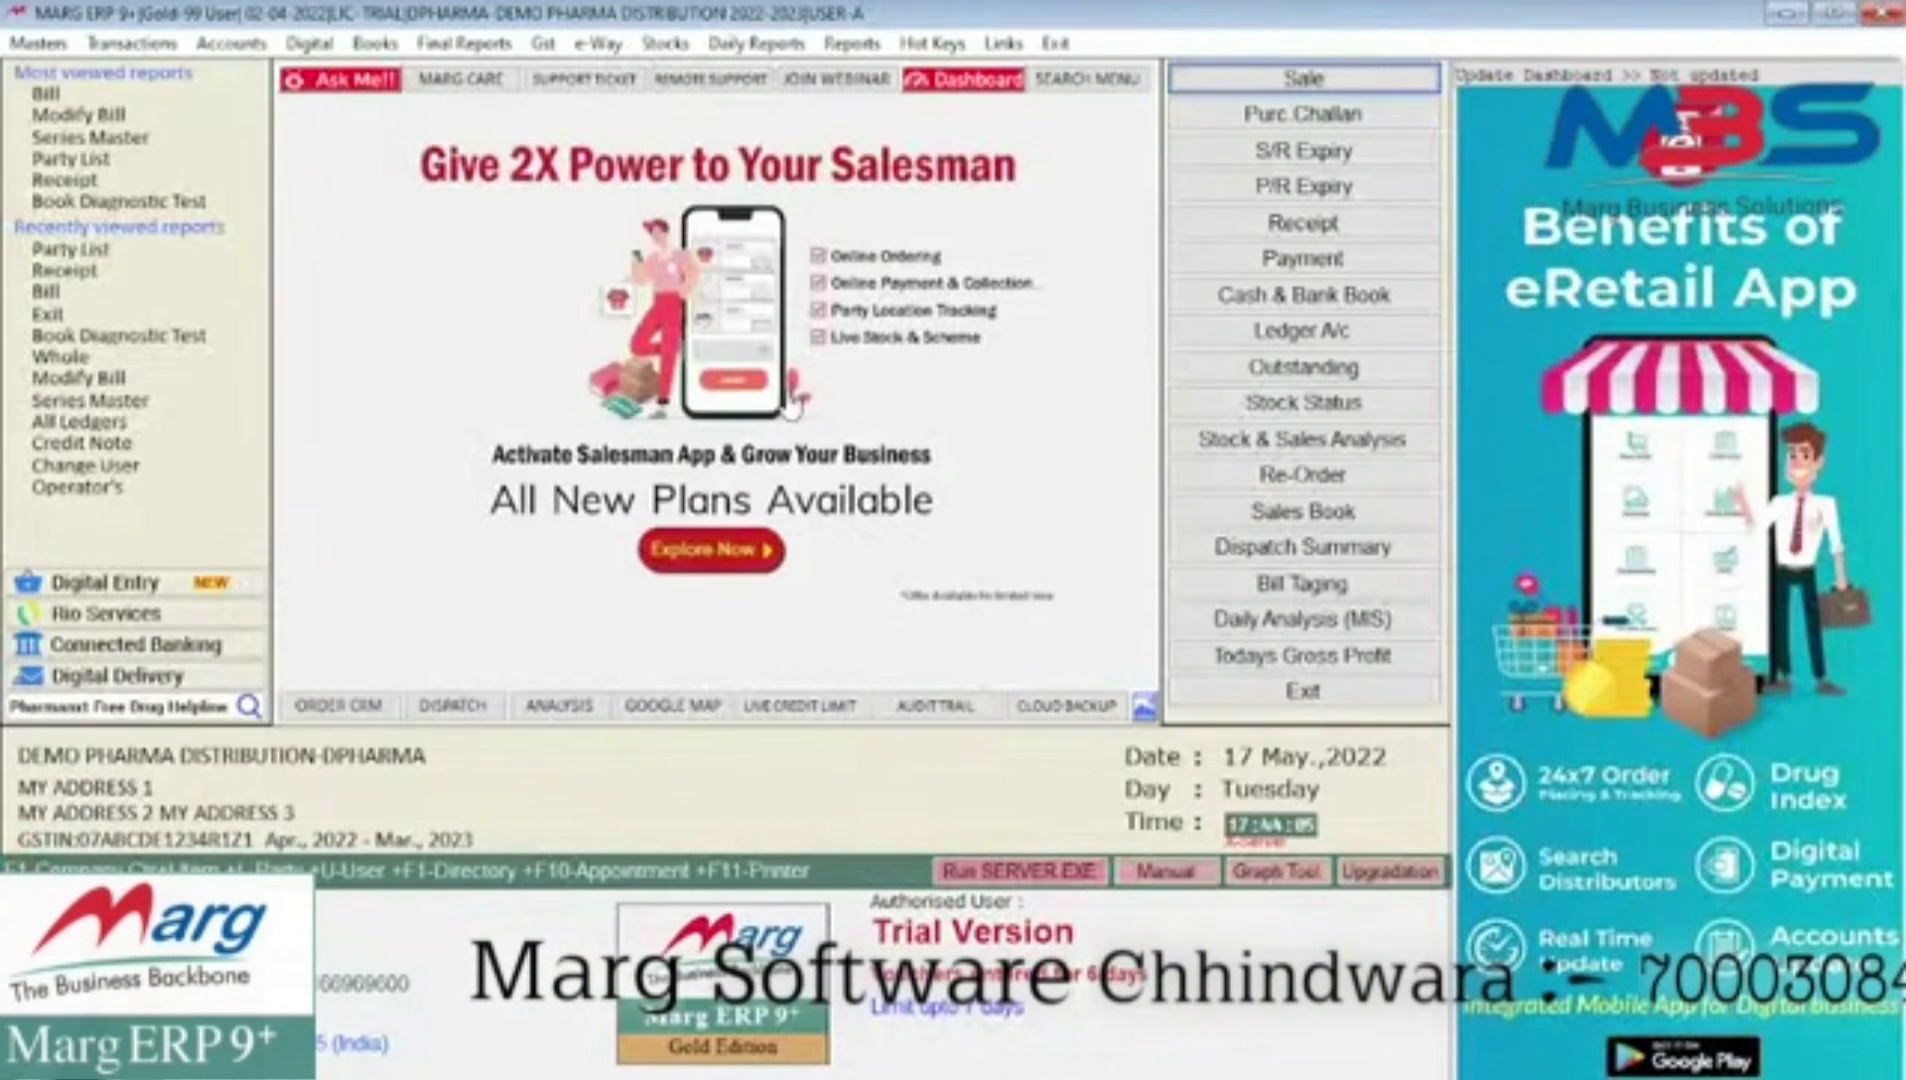
- Start a receipt voucher dated 17-05-2022 and credit the billed party with 300.00
{"action": "key", "text": "alt+a"}
{"action": "key", "text": "Return"}
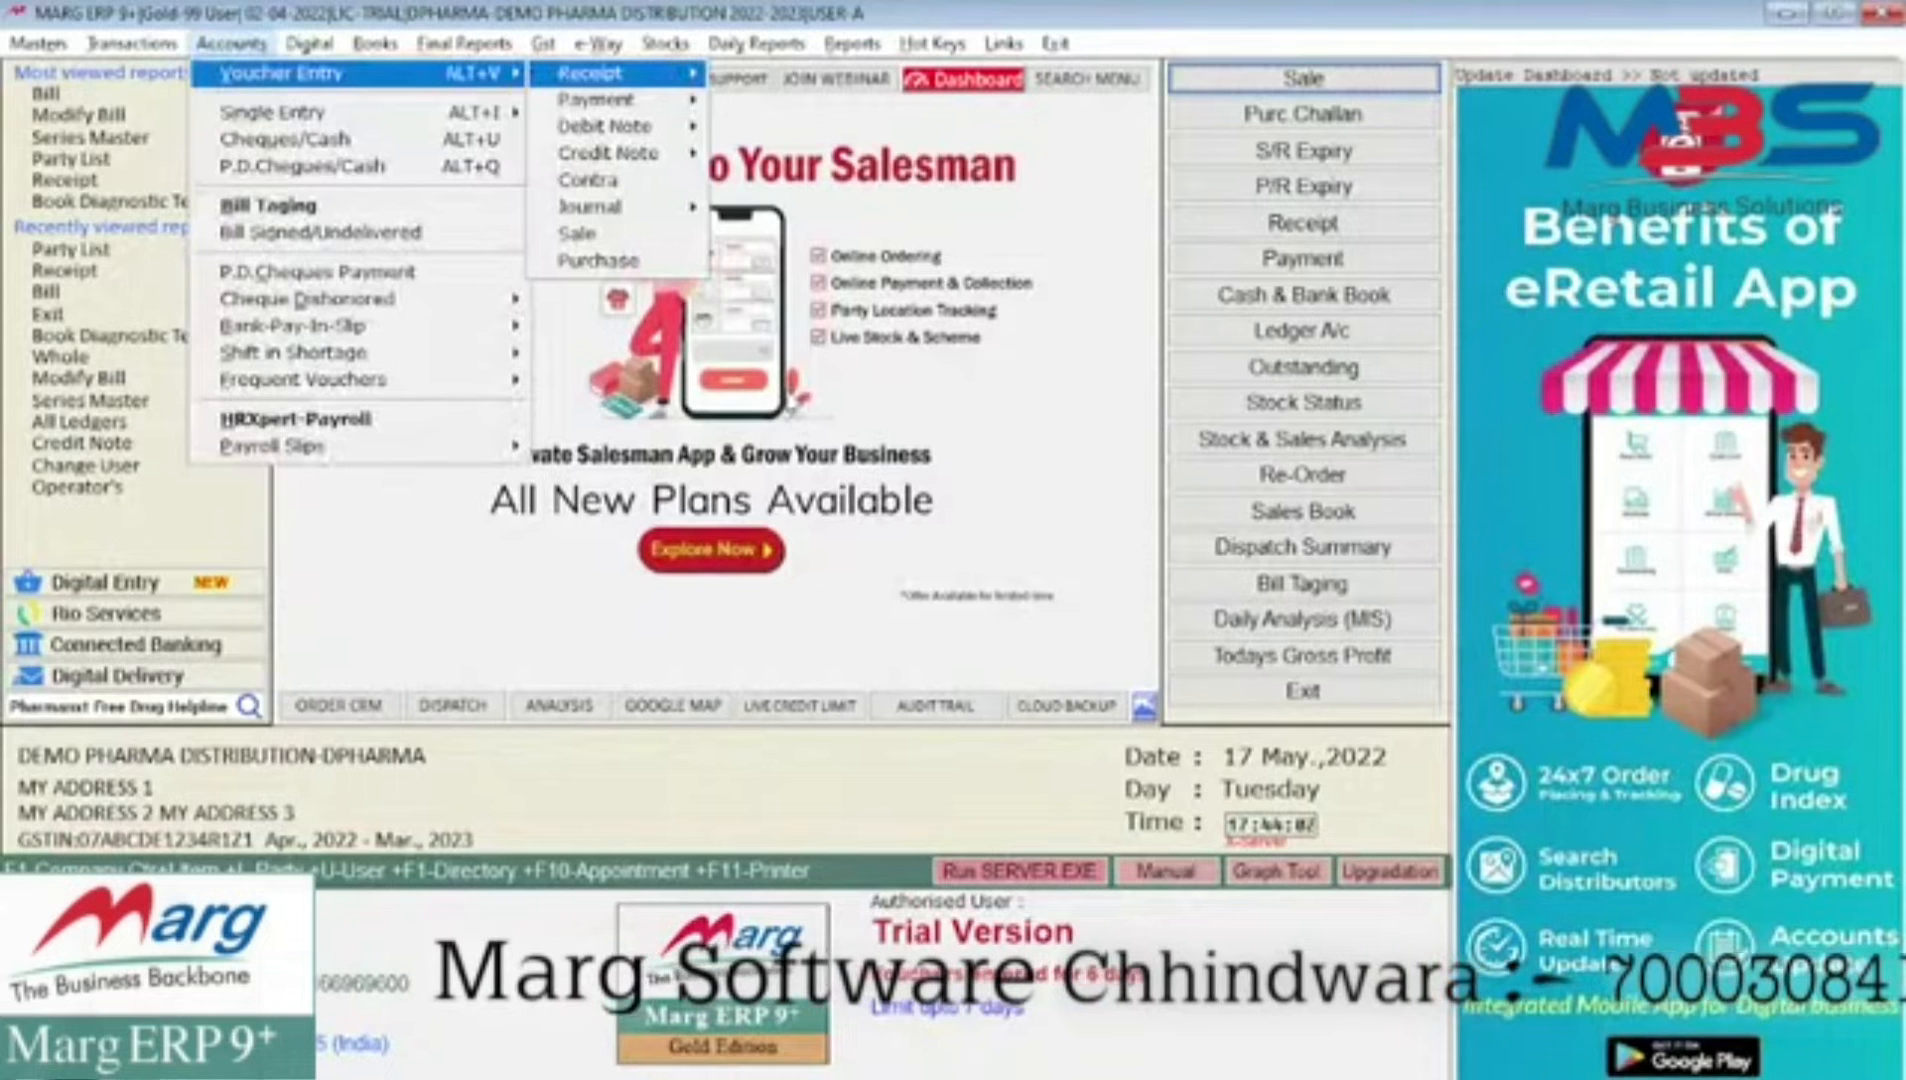
{"action": "key", "text": "Return"}
{"action": "key", "text": "Return"}
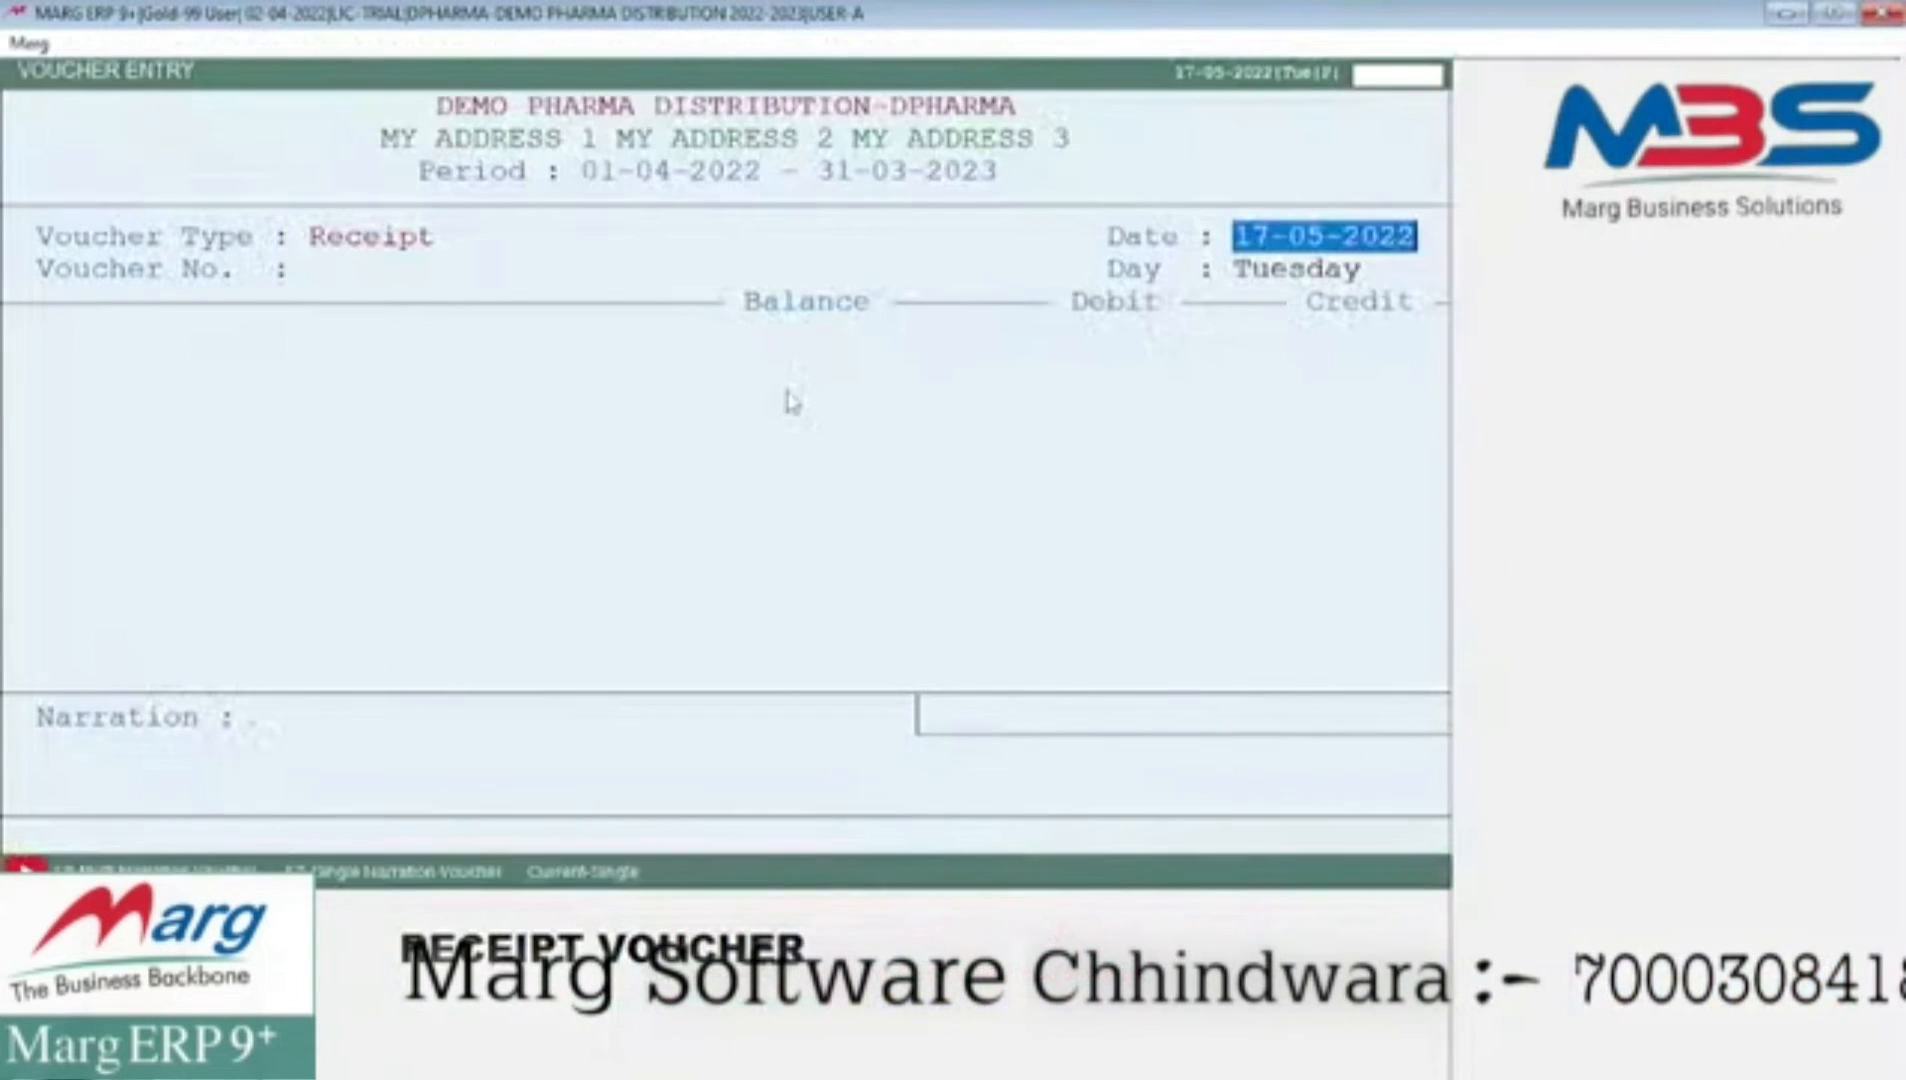
{"action": "key", "text": "Return"}
{"action": "key", "text": "Return"}
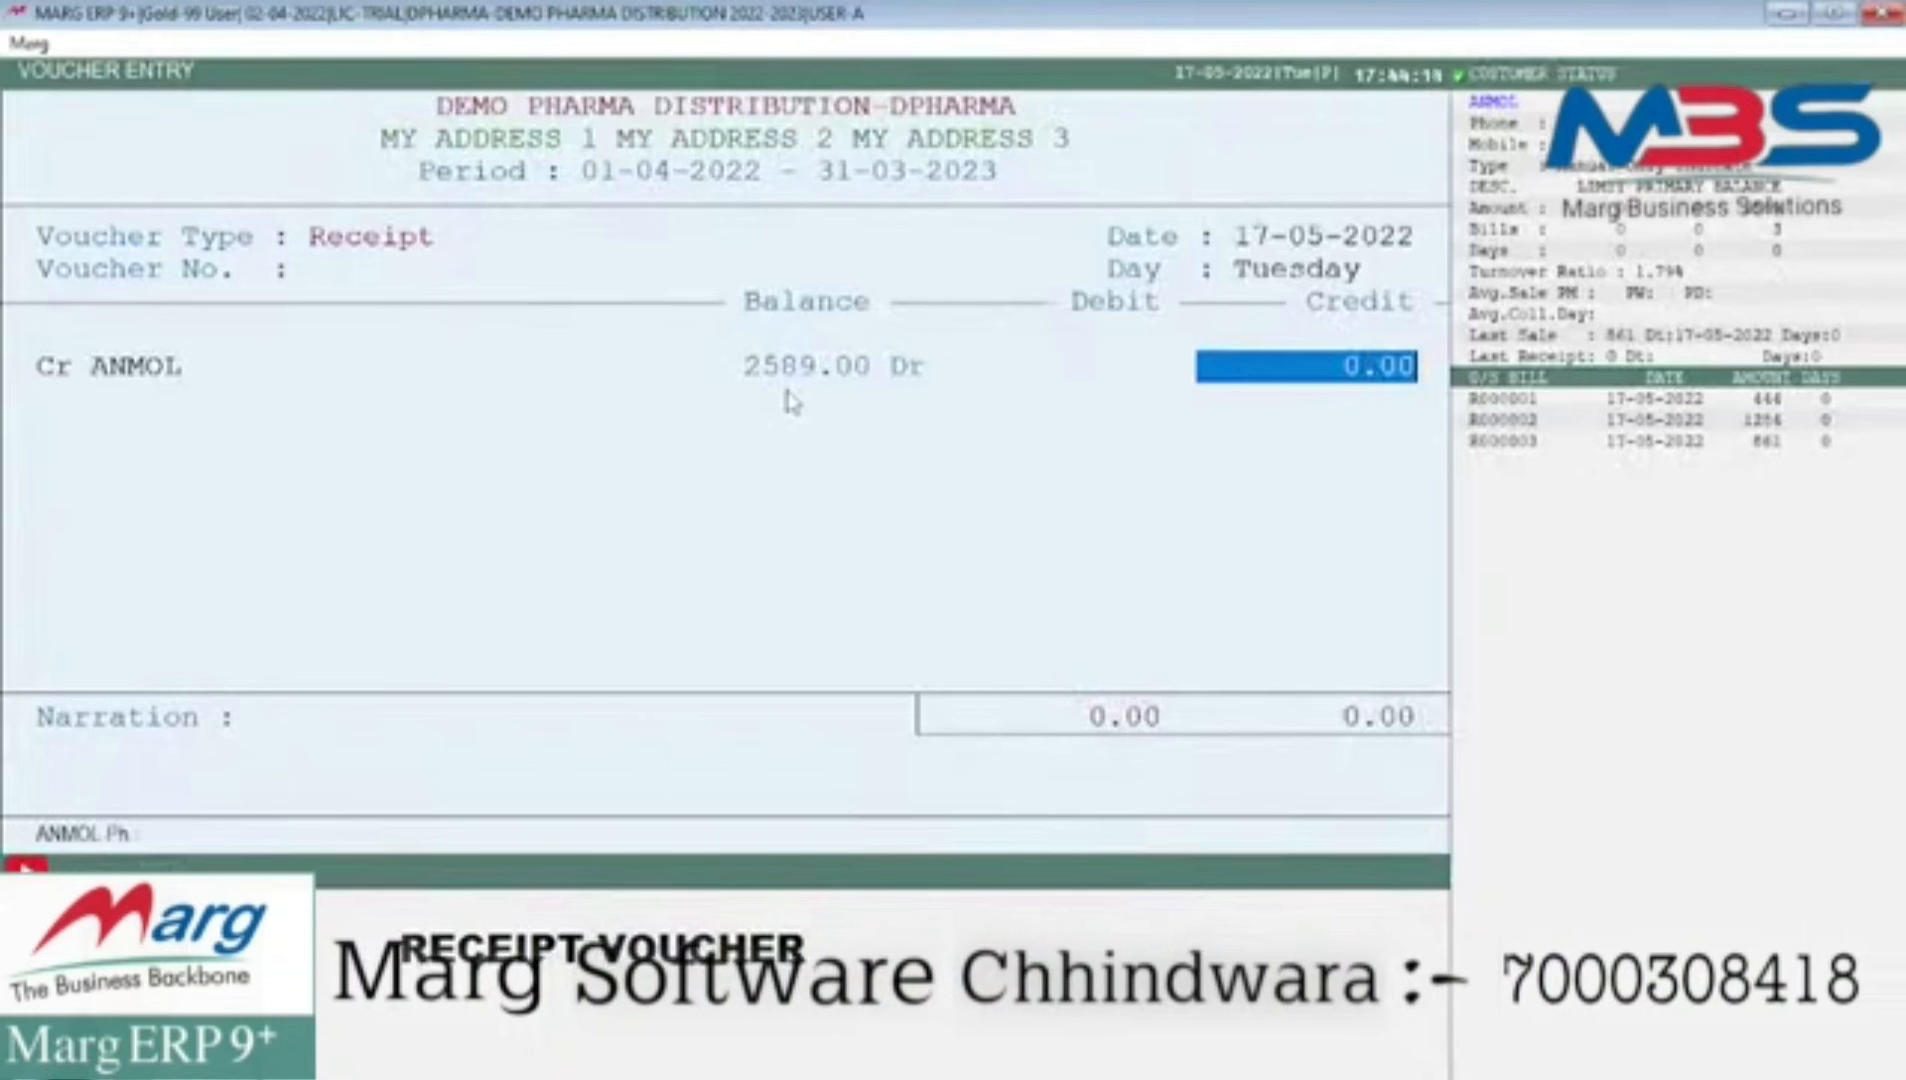
{"action": "type", "text": "300"}
{"action": "key", "text": "Return"}
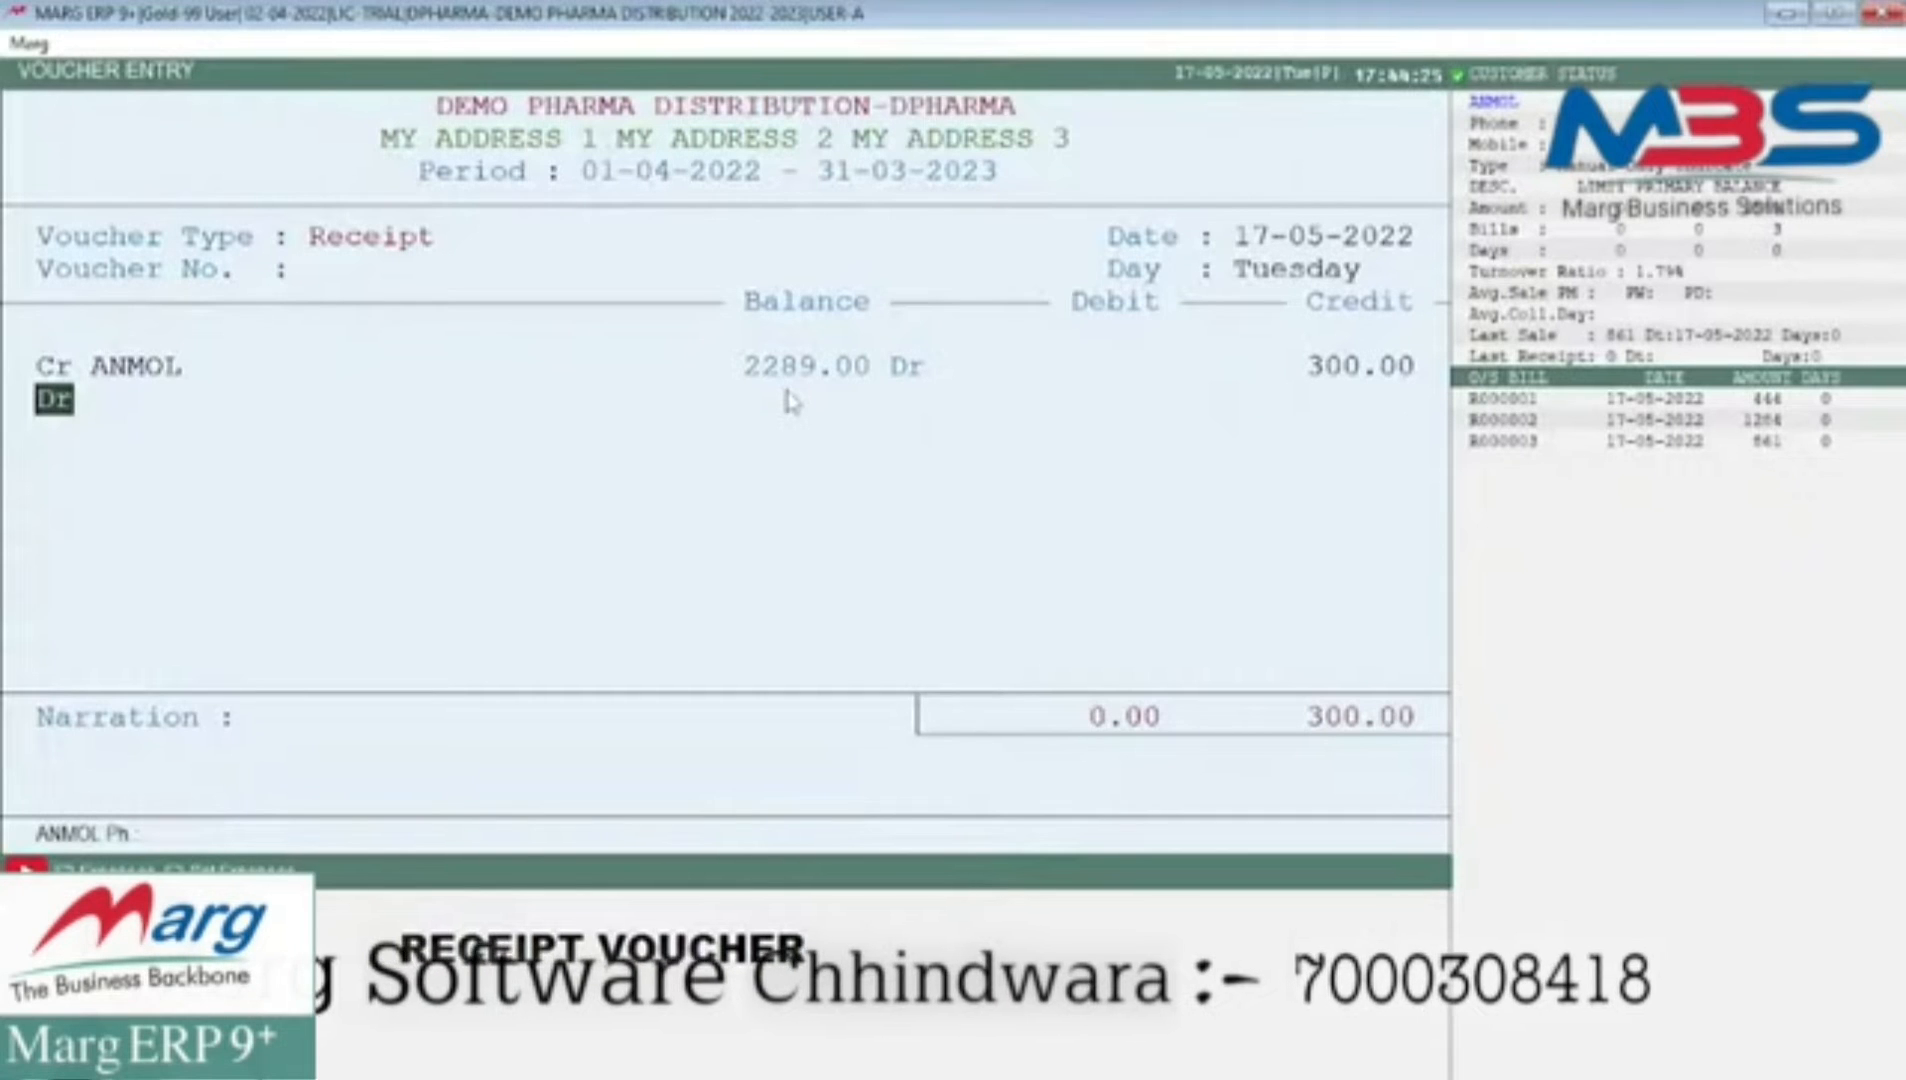
- Balance the receipt with a CASH debit of 300.00, add the narration "Cash received", save it and leave voucher entry
{"action": "key", "text": "Return"}
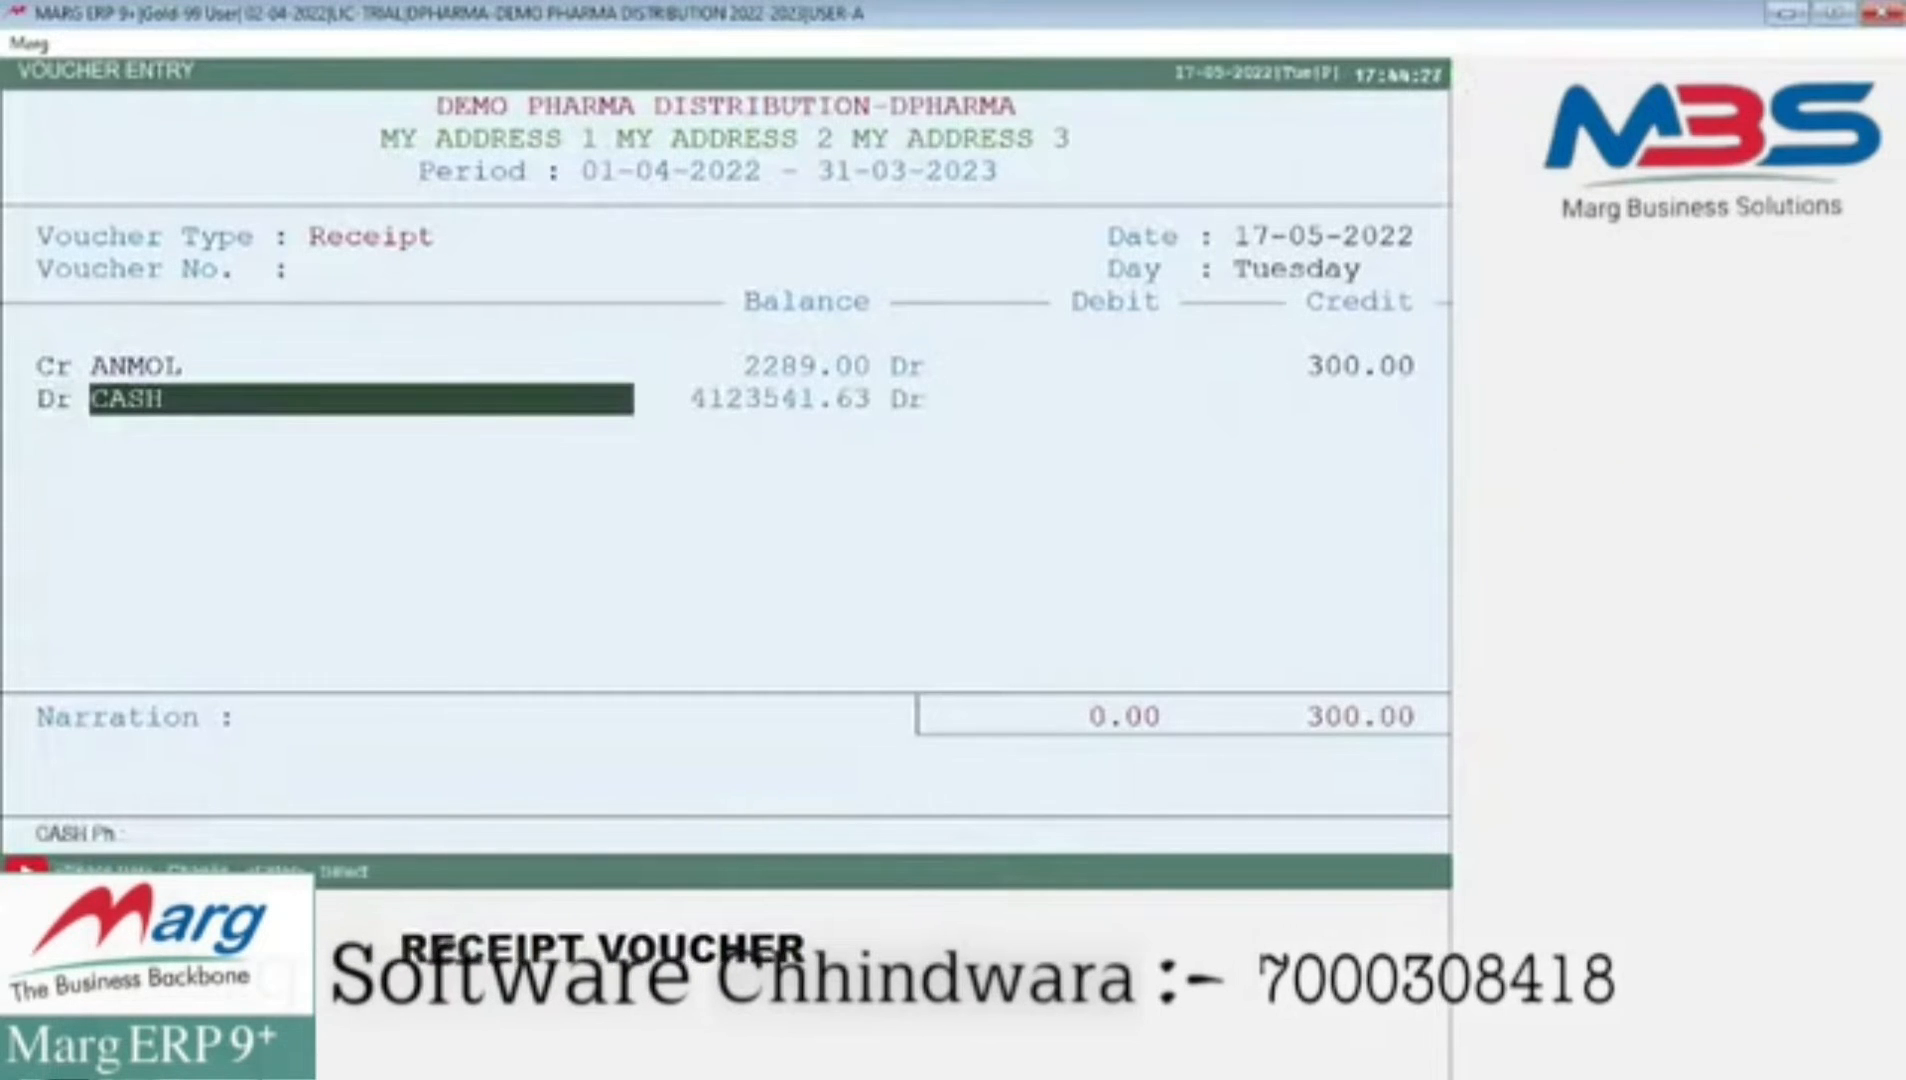
{"action": "key", "text": "Return"}
{"action": "key", "text": "Return"}
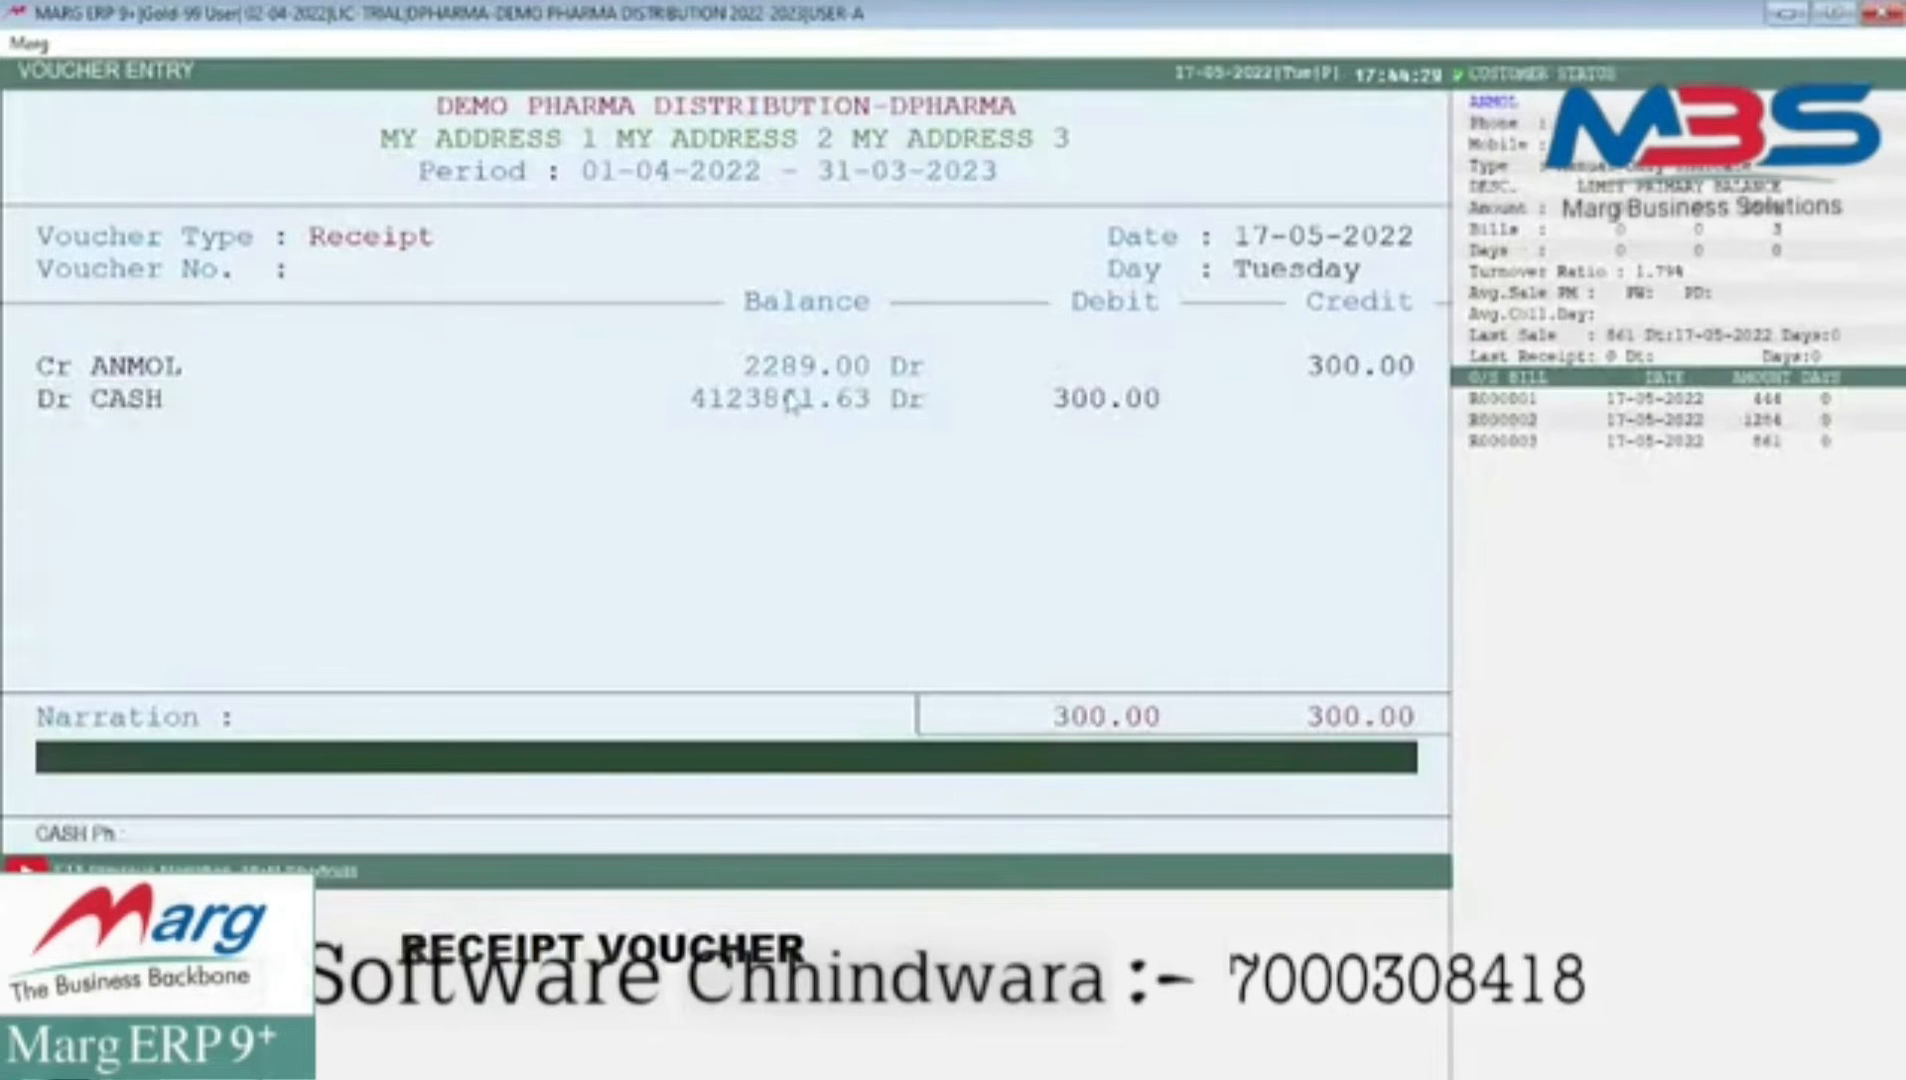
{"action": "type", "text": "Cash received"}
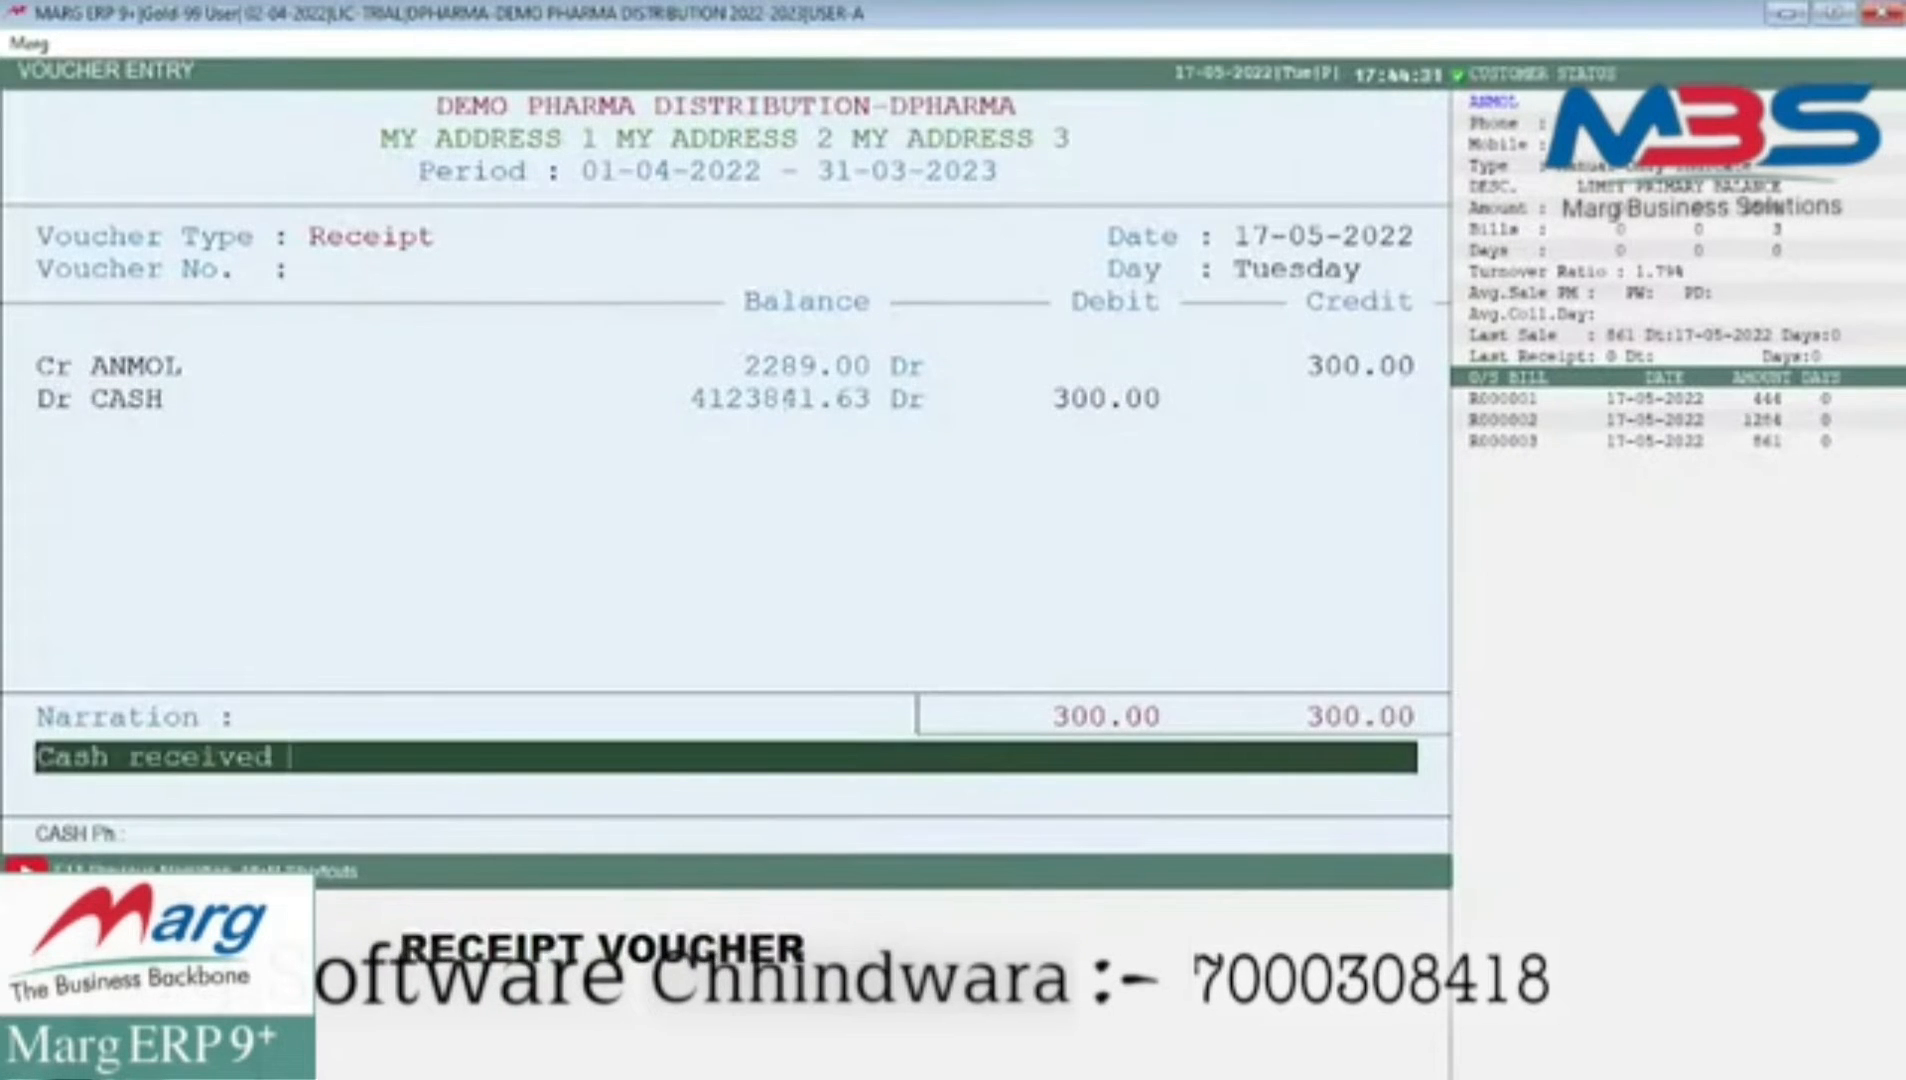
{"action": "key", "text": "Return"}
{"action": "key", "text": "Return"}
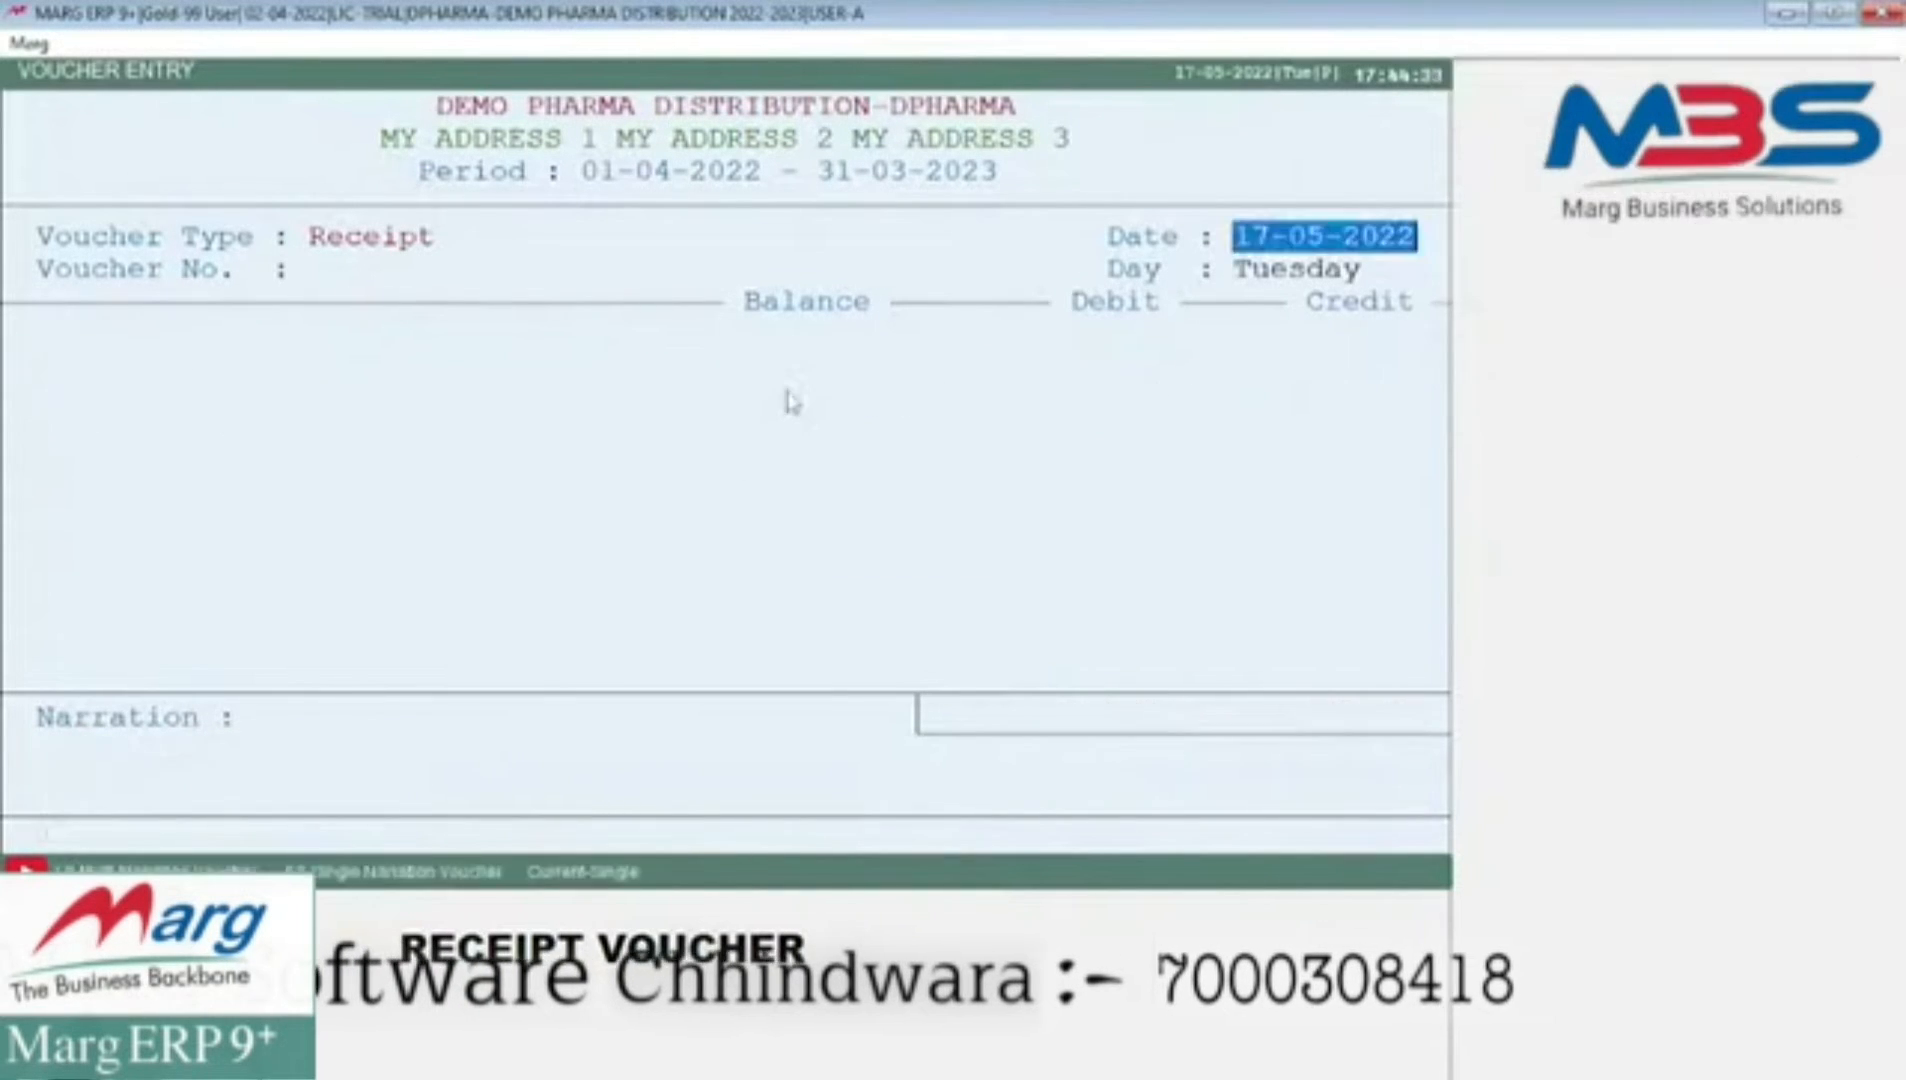
{"action": "key", "text": "Escape"}
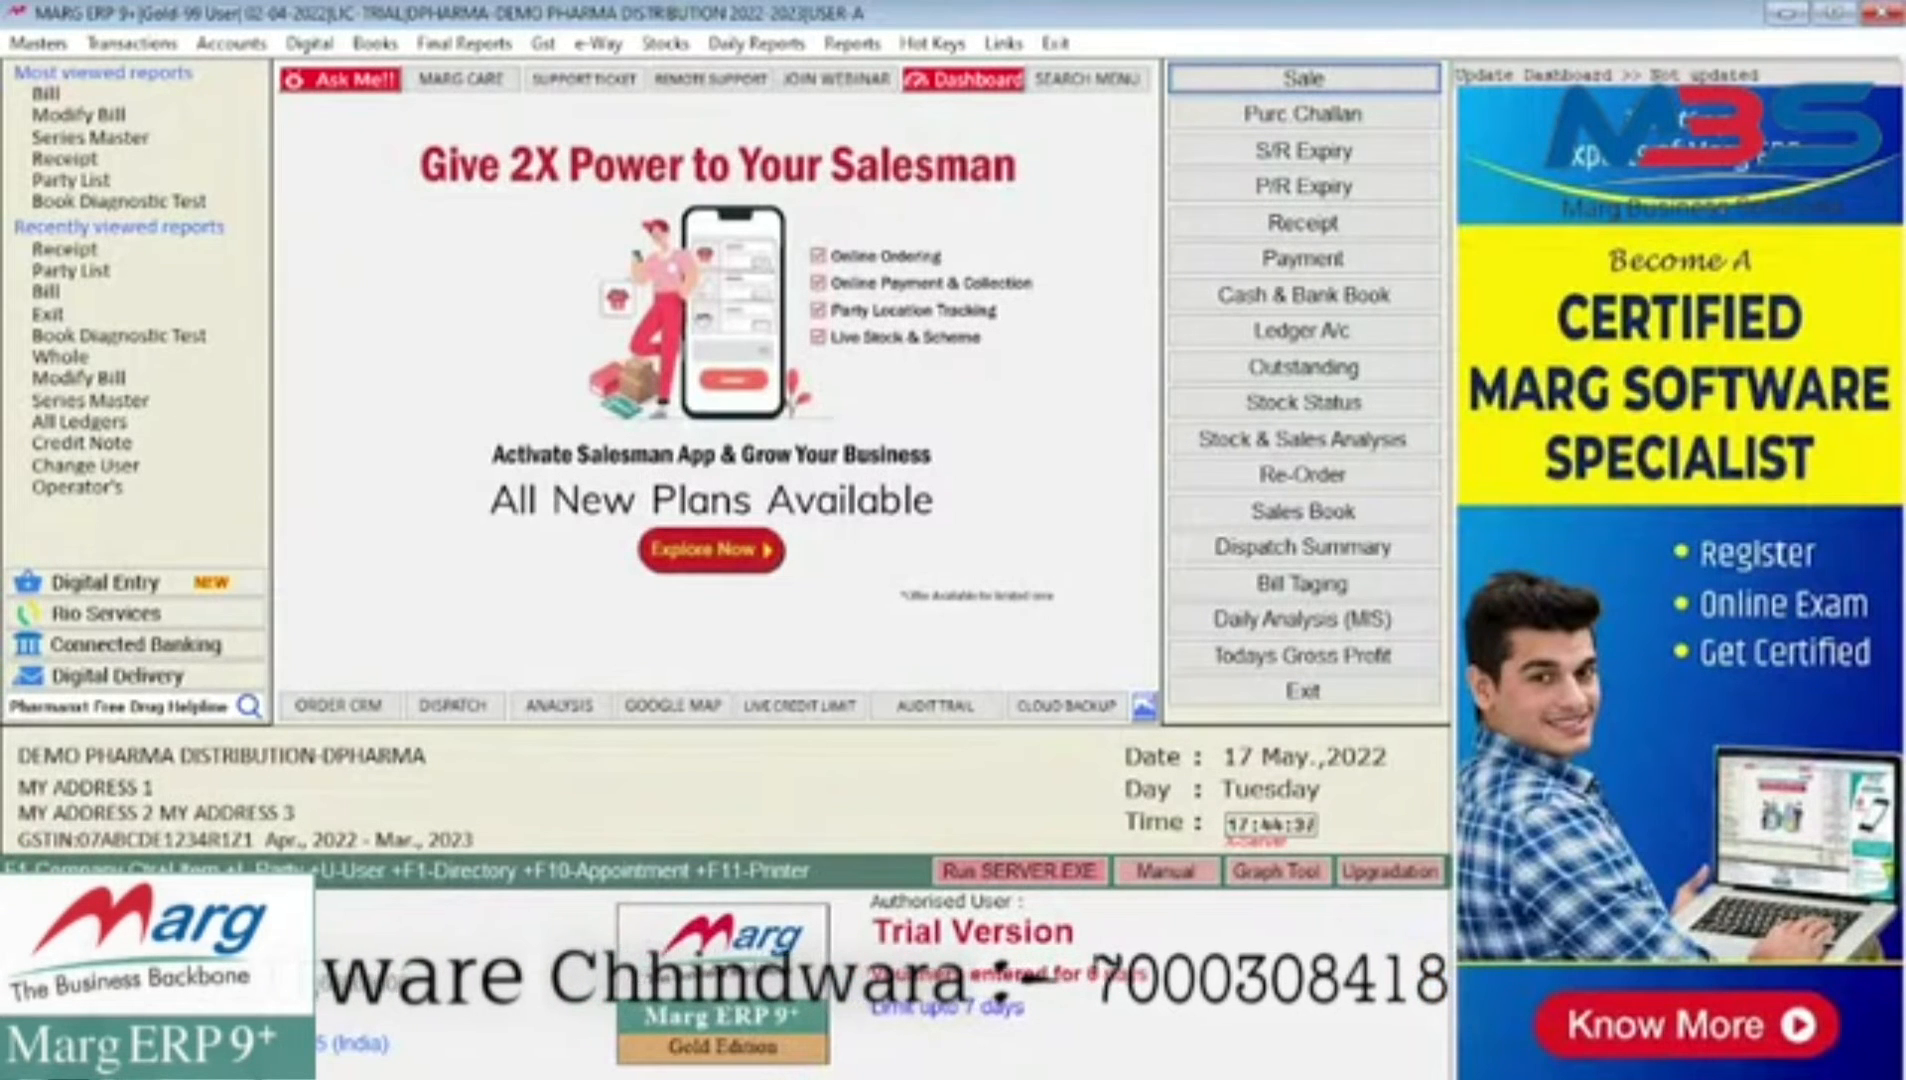
- Display the billed party's ledger for 01-04-2022 to 17-05-2022 from the ledger accounts list
{"action": "key", "text": "ctrl+l"}
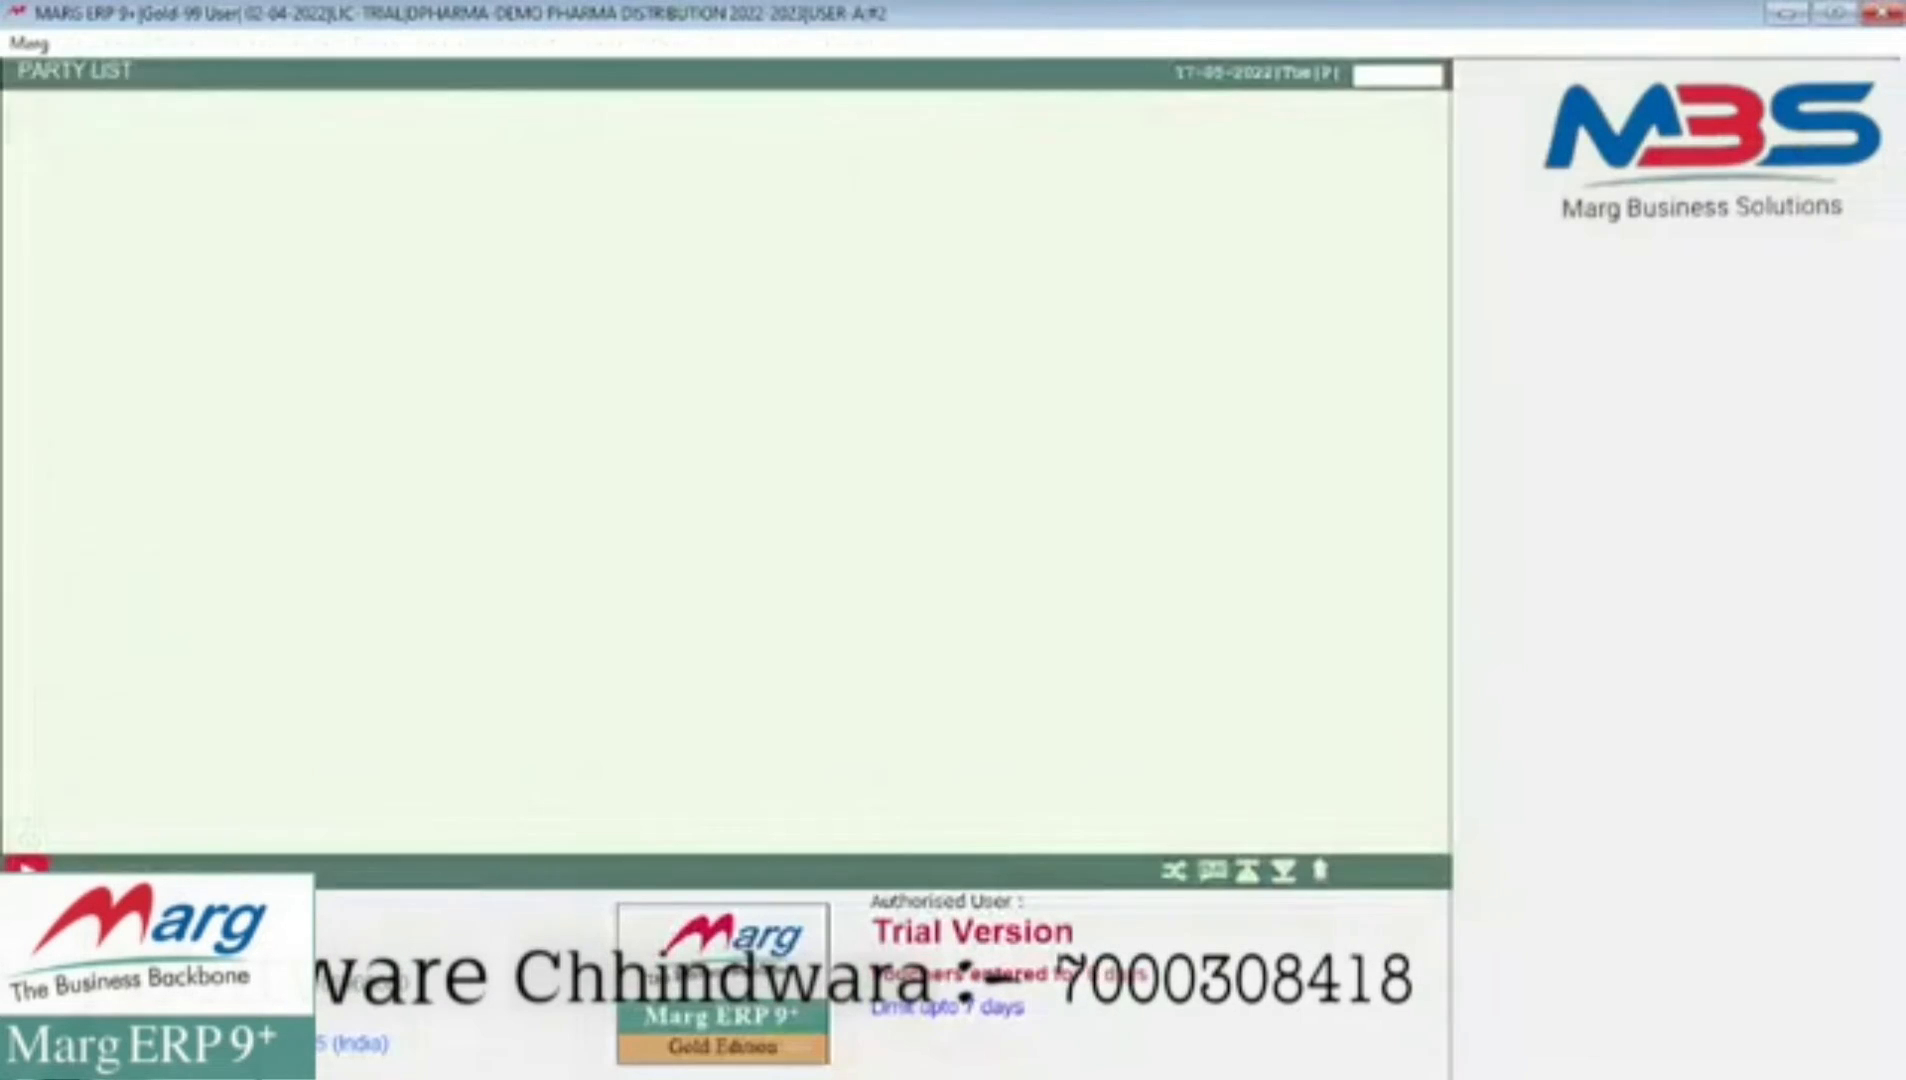
{"action": "key", "text": "Down"}
{"action": "key", "text": "Down"}
{"action": "key", "text": "Down"}
{"action": "key", "text": "Down"}
{"action": "key", "text": "Down"}
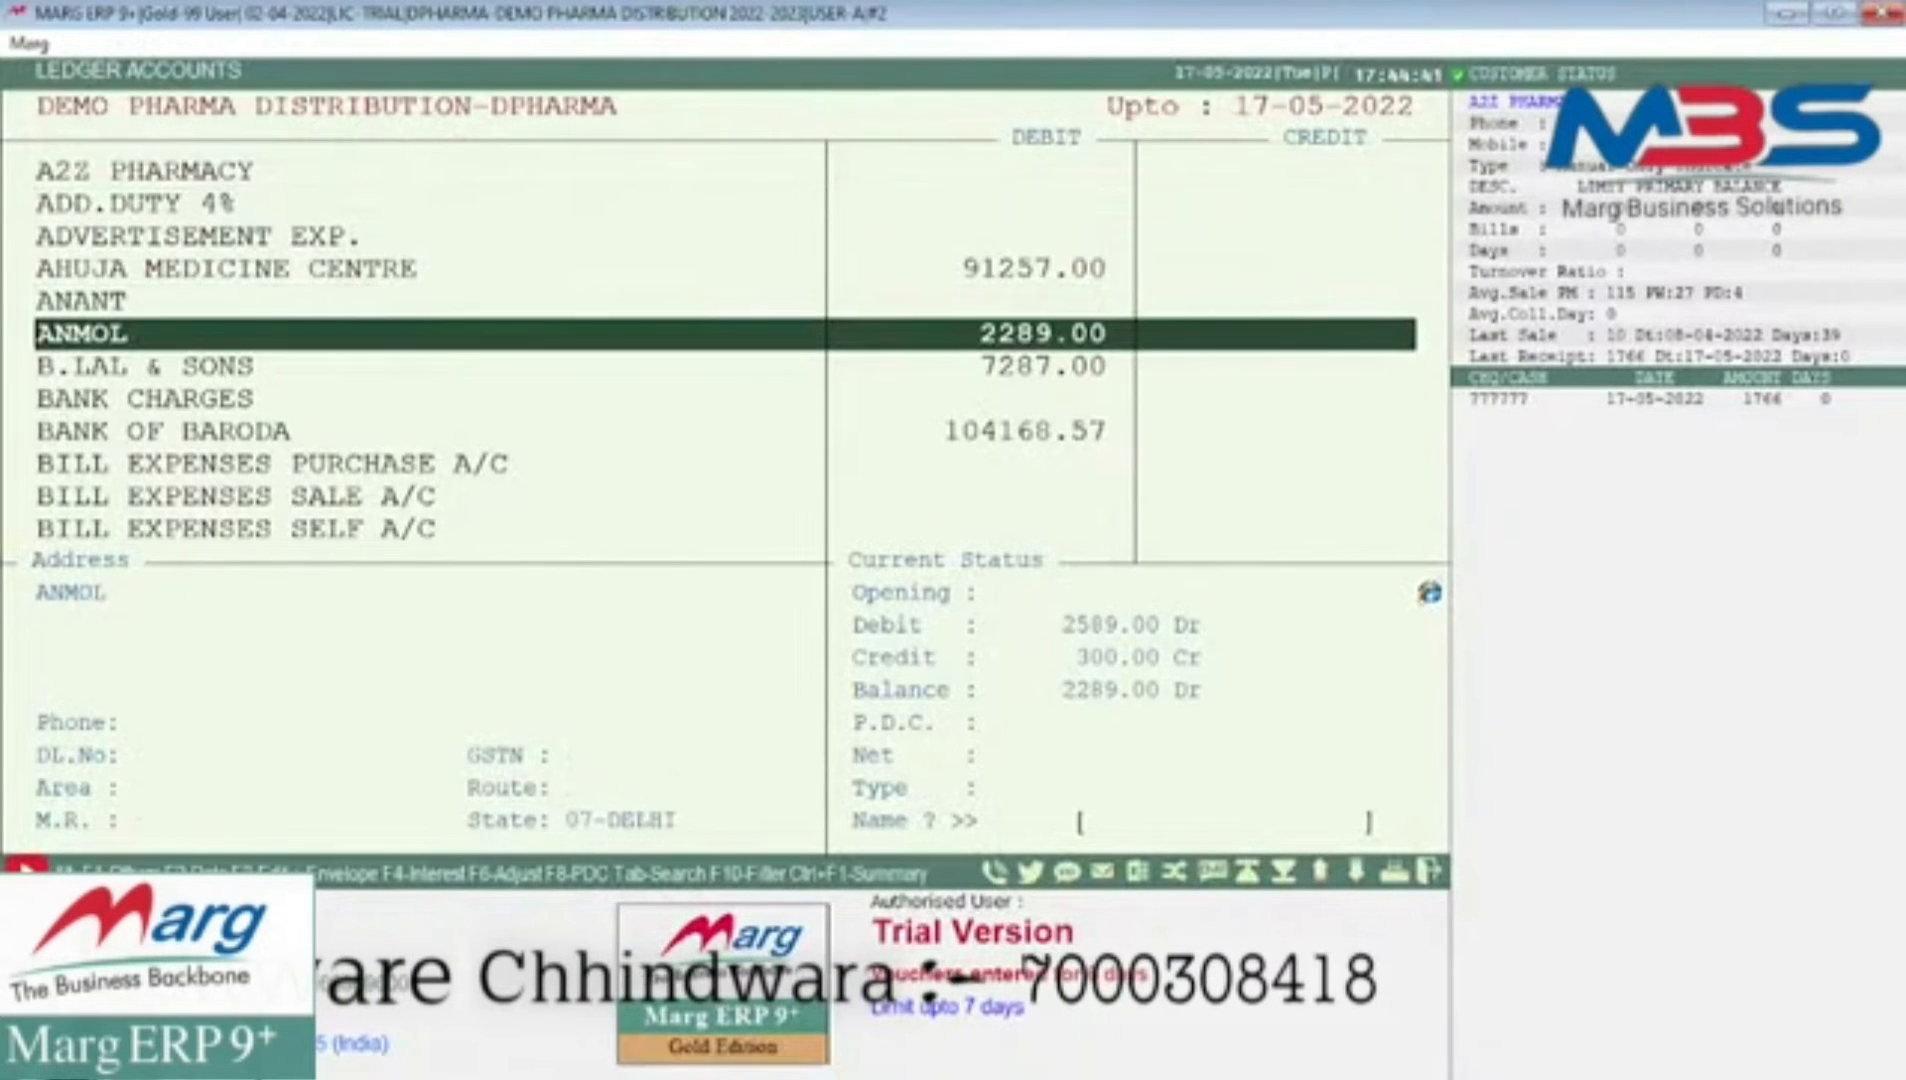
{"action": "key", "text": "Return"}
{"action": "key", "text": "Return"}
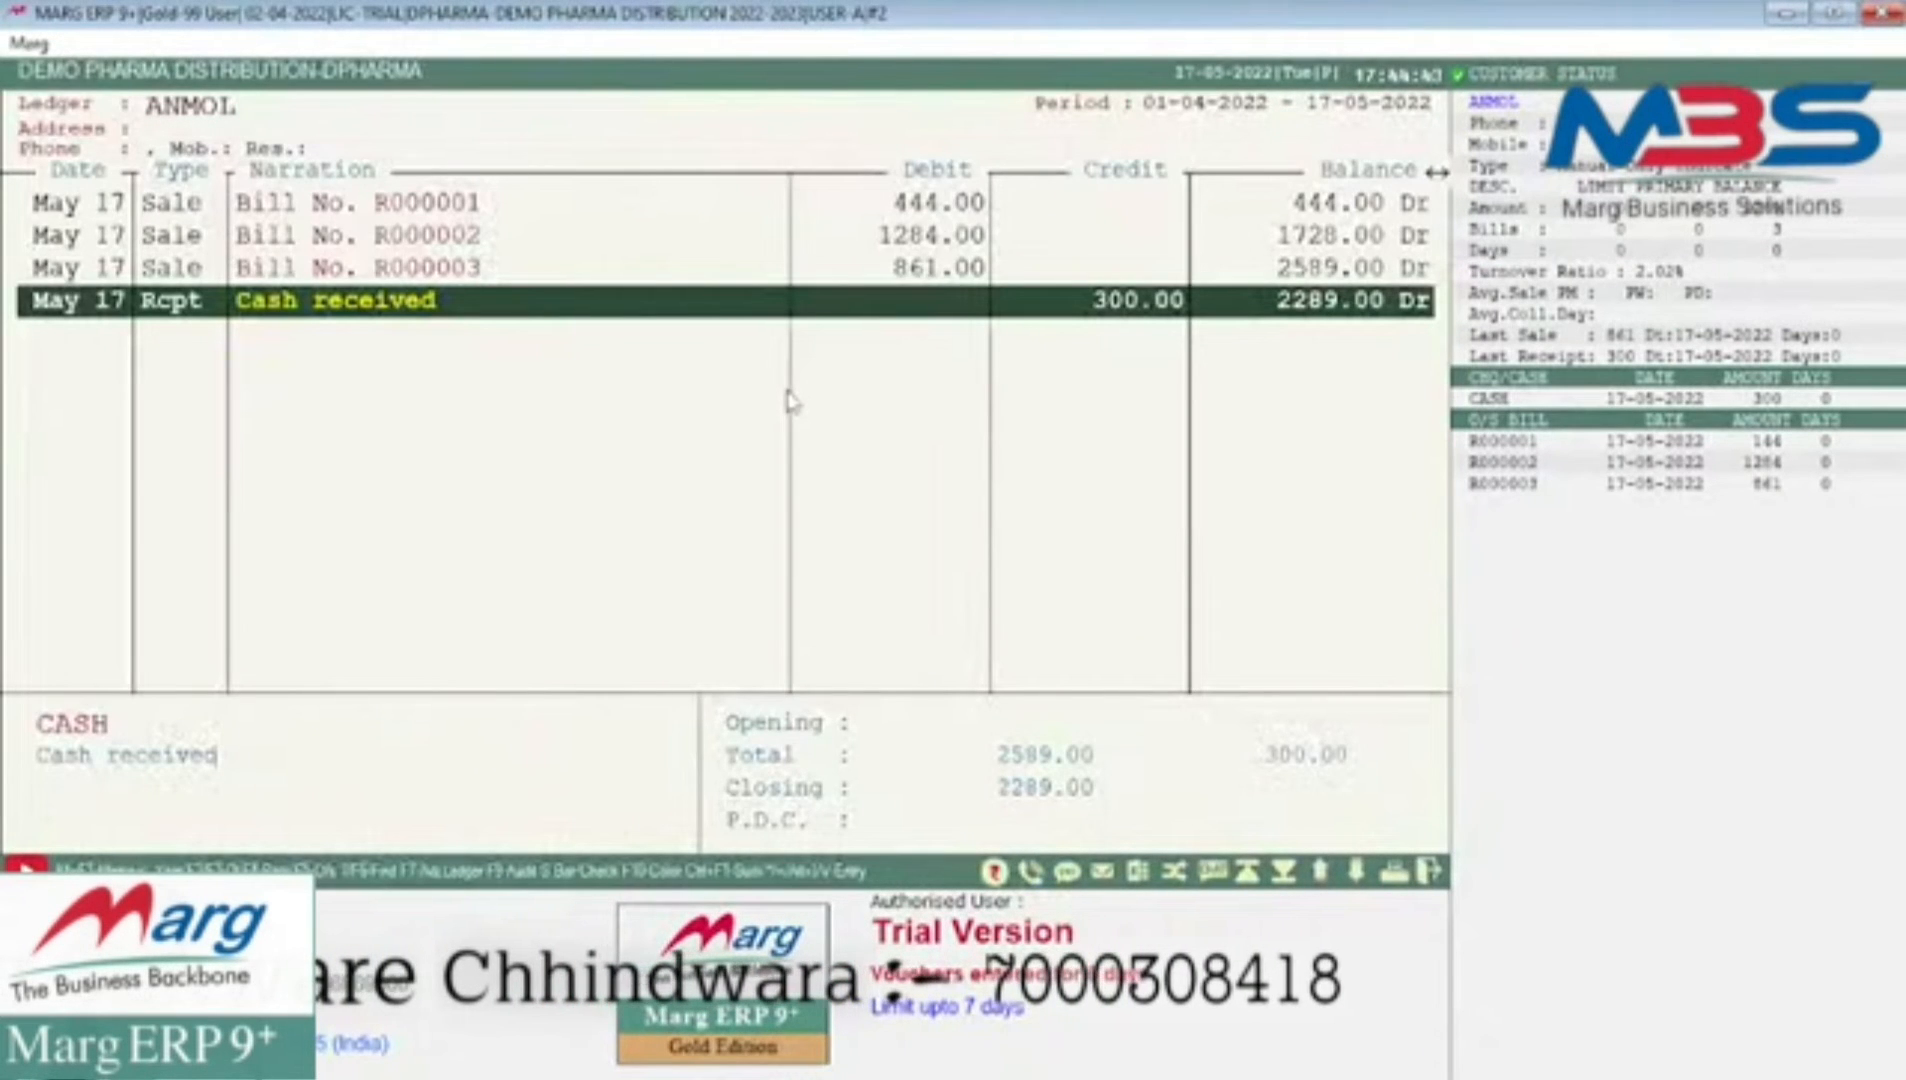
- Open the cash receipt voucher to check which bill it is adjusted against, and return to the ledger accounts list
{"action": "key", "text": "Return"}
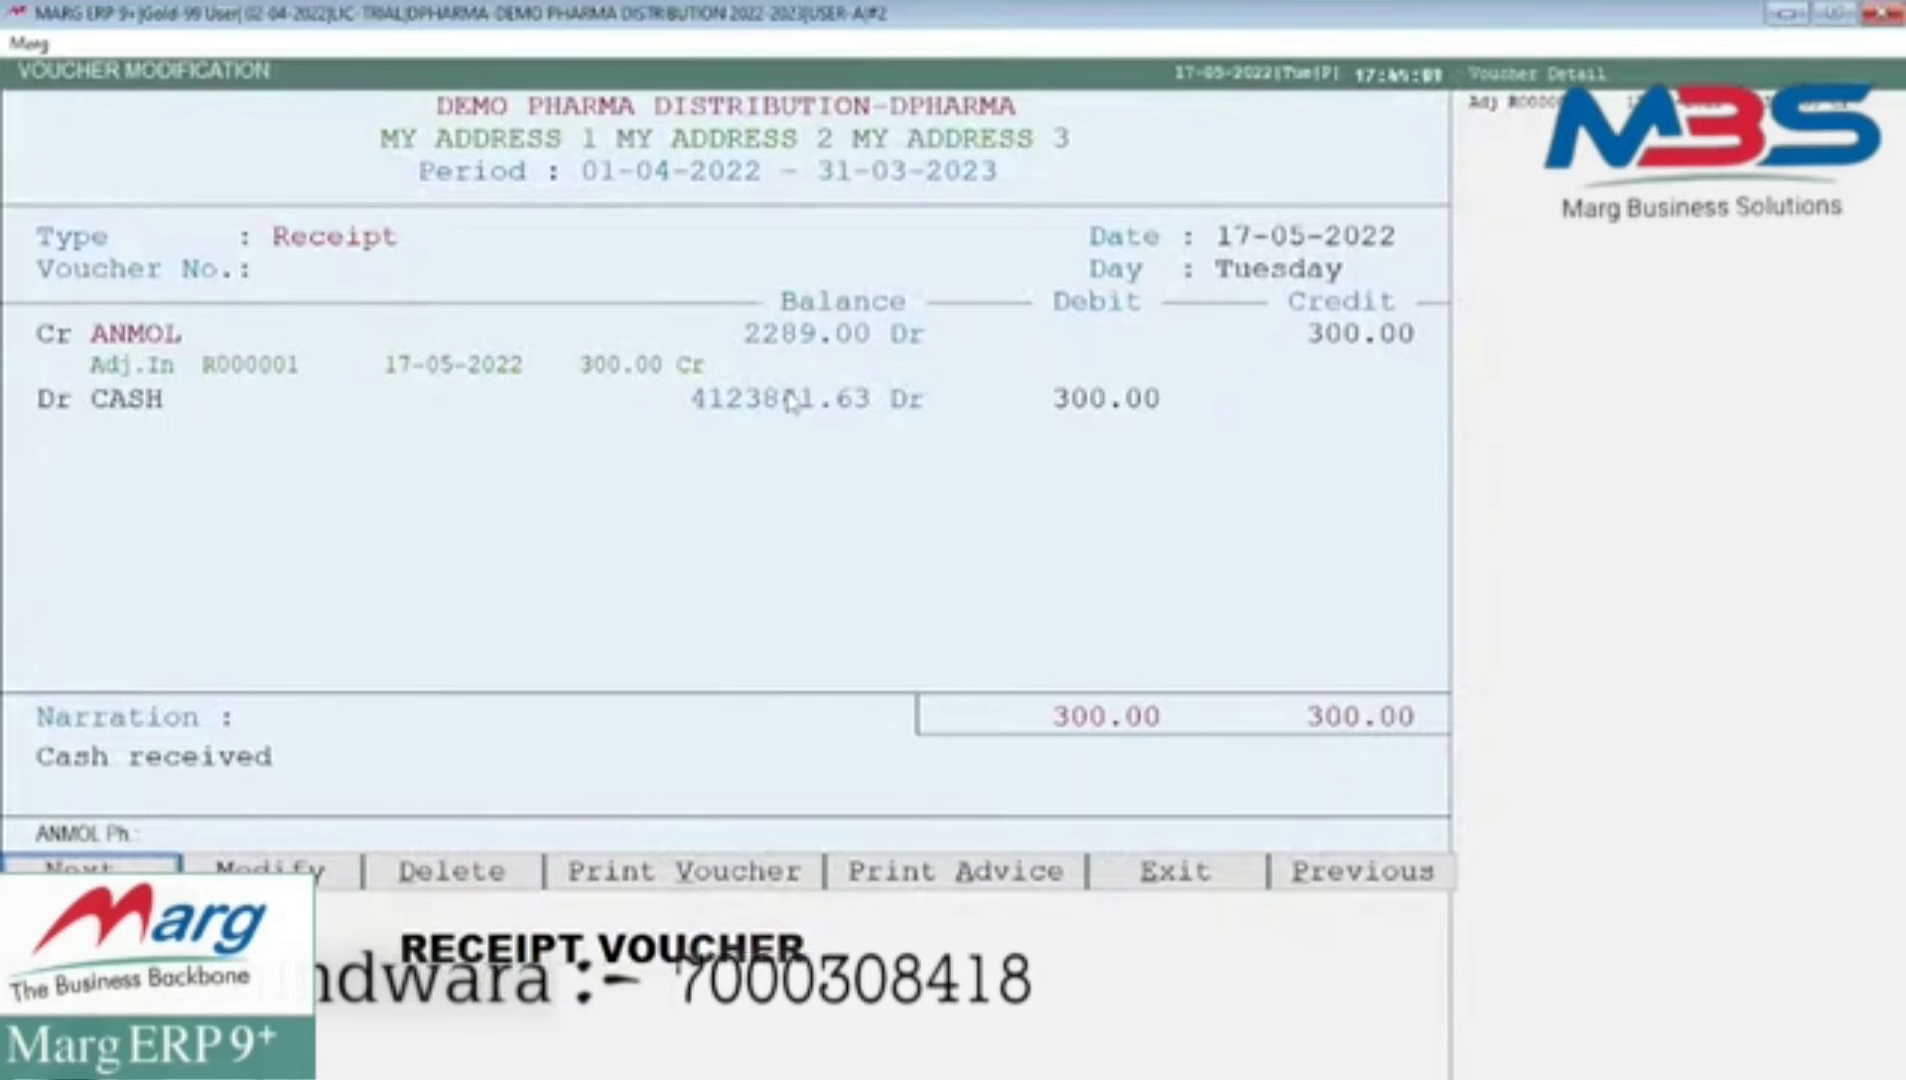
{"action": "key", "text": "Escape"}
{"action": "key", "text": "Escape"}
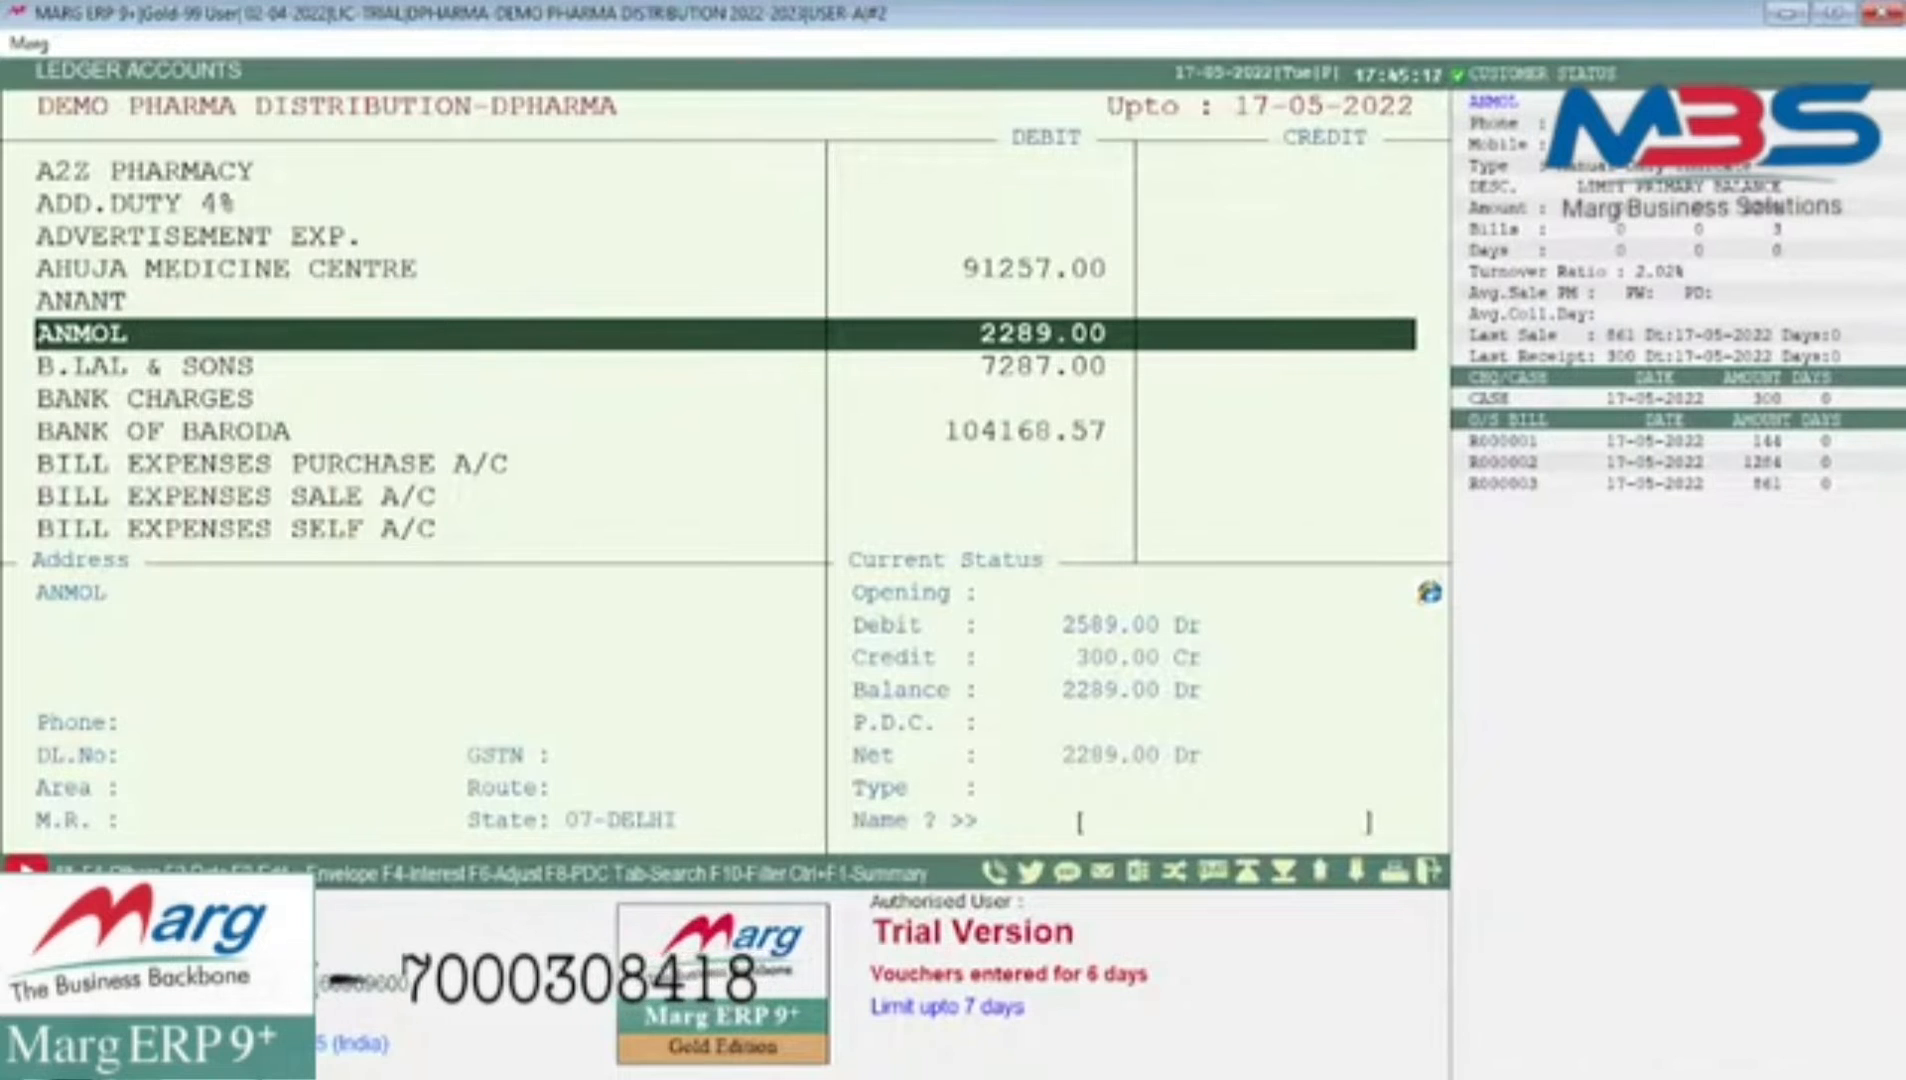
- Delete the 300.00 cash receipt voucher from the billed party's ledger and return to the ledger accounts list
{"action": "key", "text": "Return"}
{"action": "key", "text": "Return"}
{"action": "key", "text": "Return"}
{"action": "key", "text": "Return"}
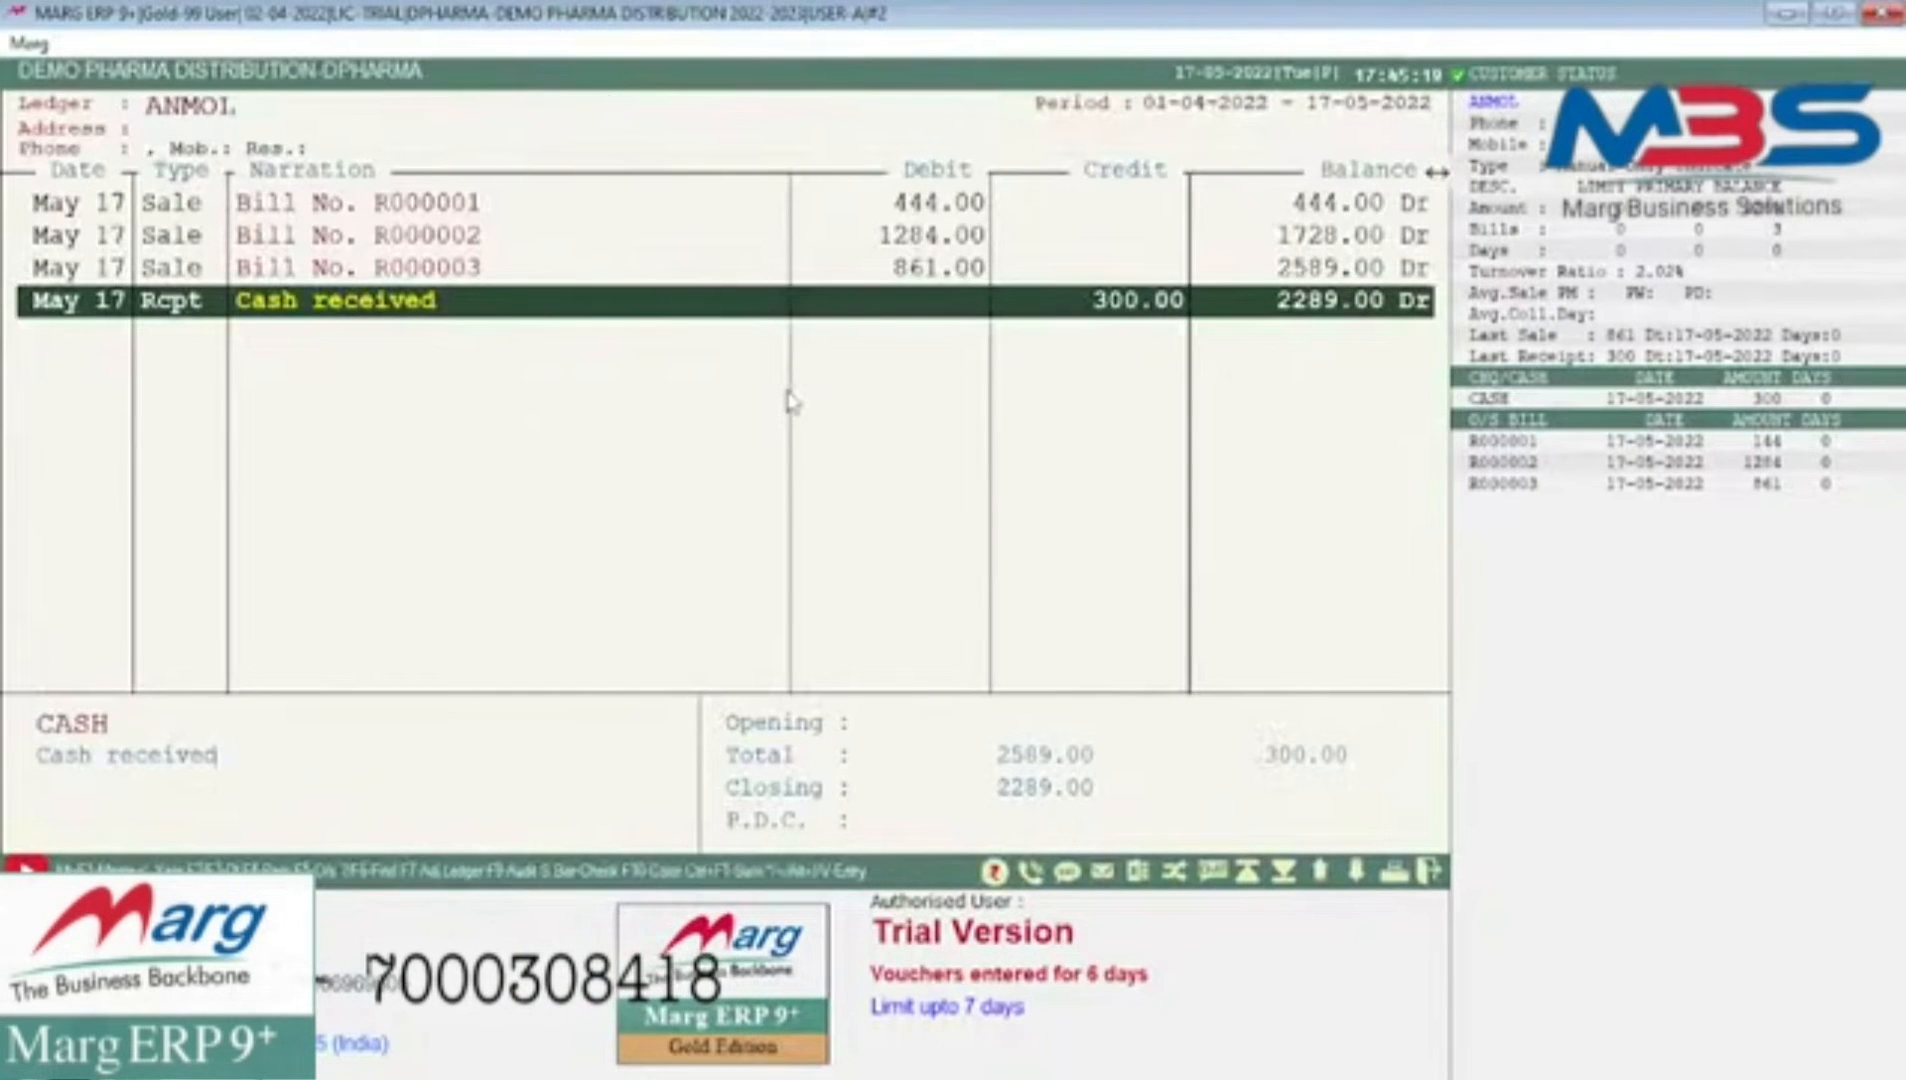
{"action": "key", "text": "Return"}
{"action": "key", "text": "Right"}
{"action": "key", "text": "Right"}
{"action": "key", "text": "Return"}
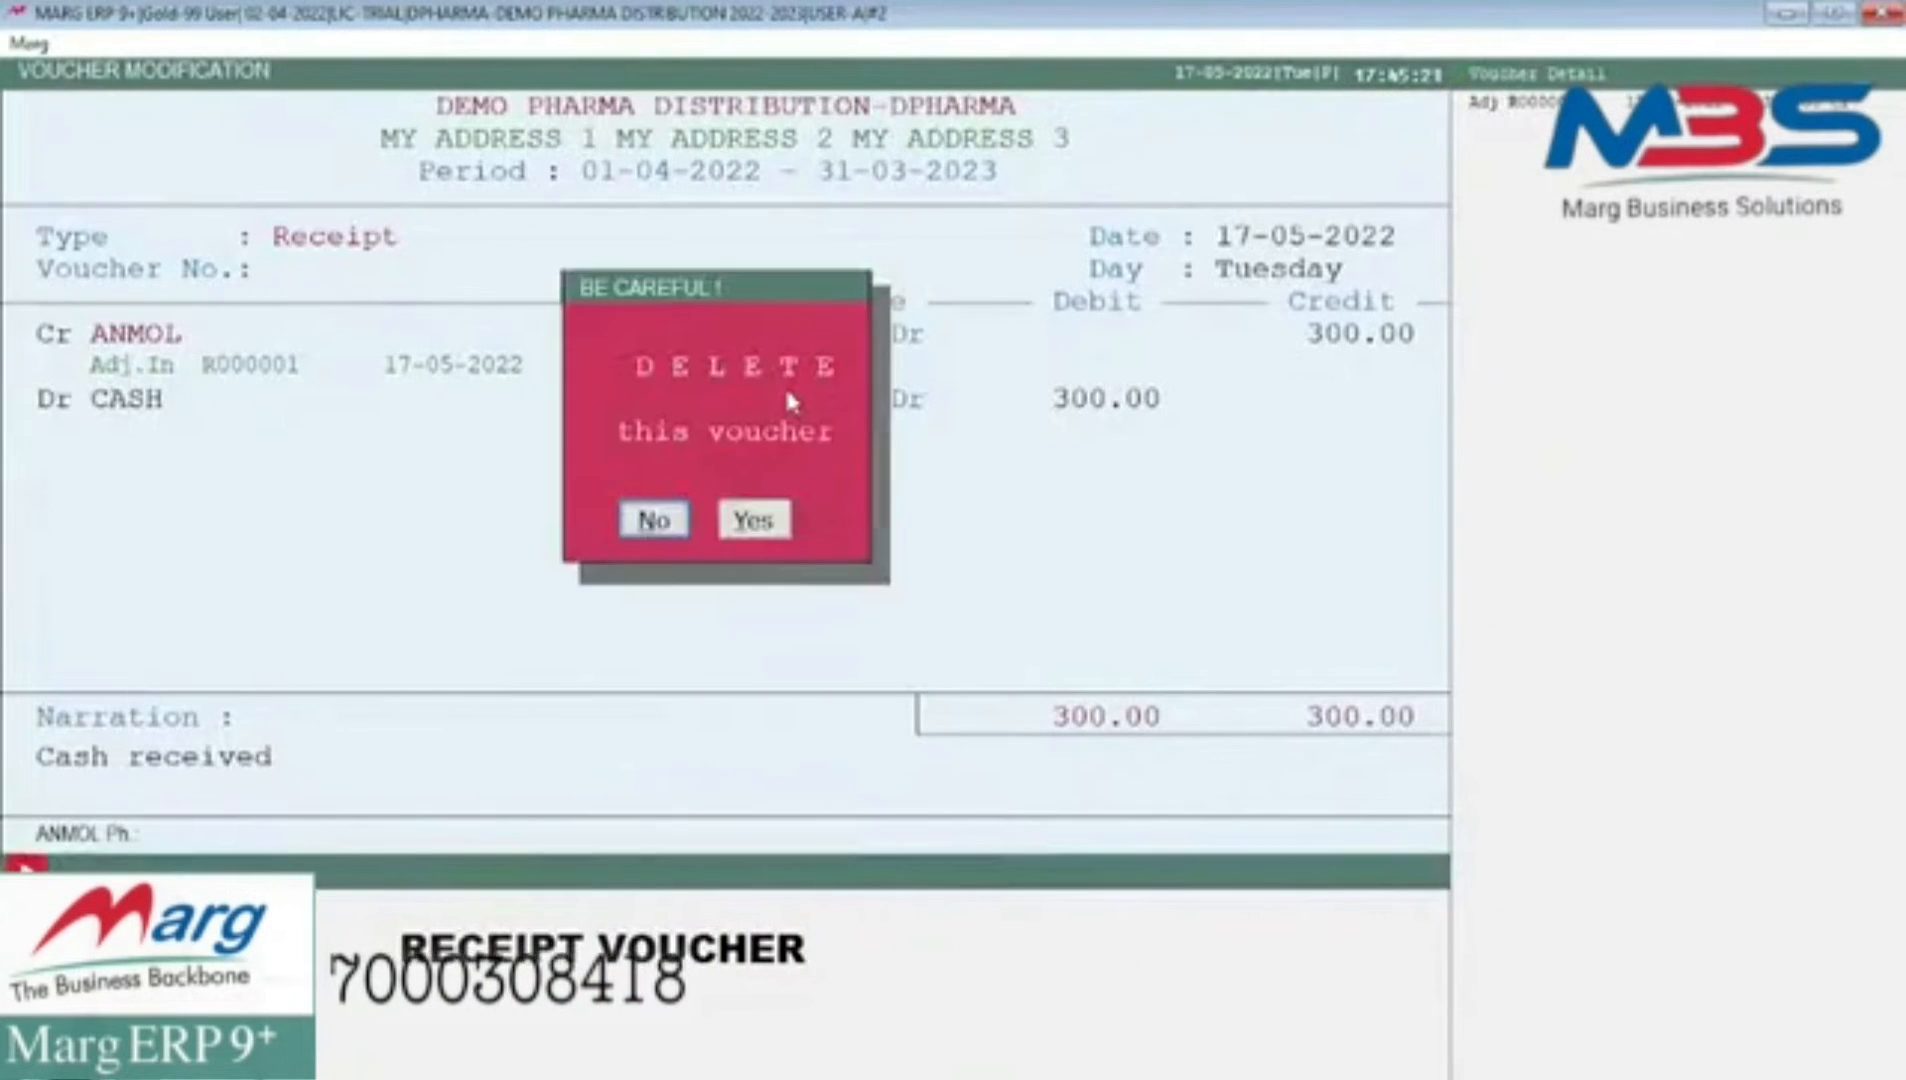
{"action": "key", "text": "Right"}
{"action": "key", "text": "Return"}
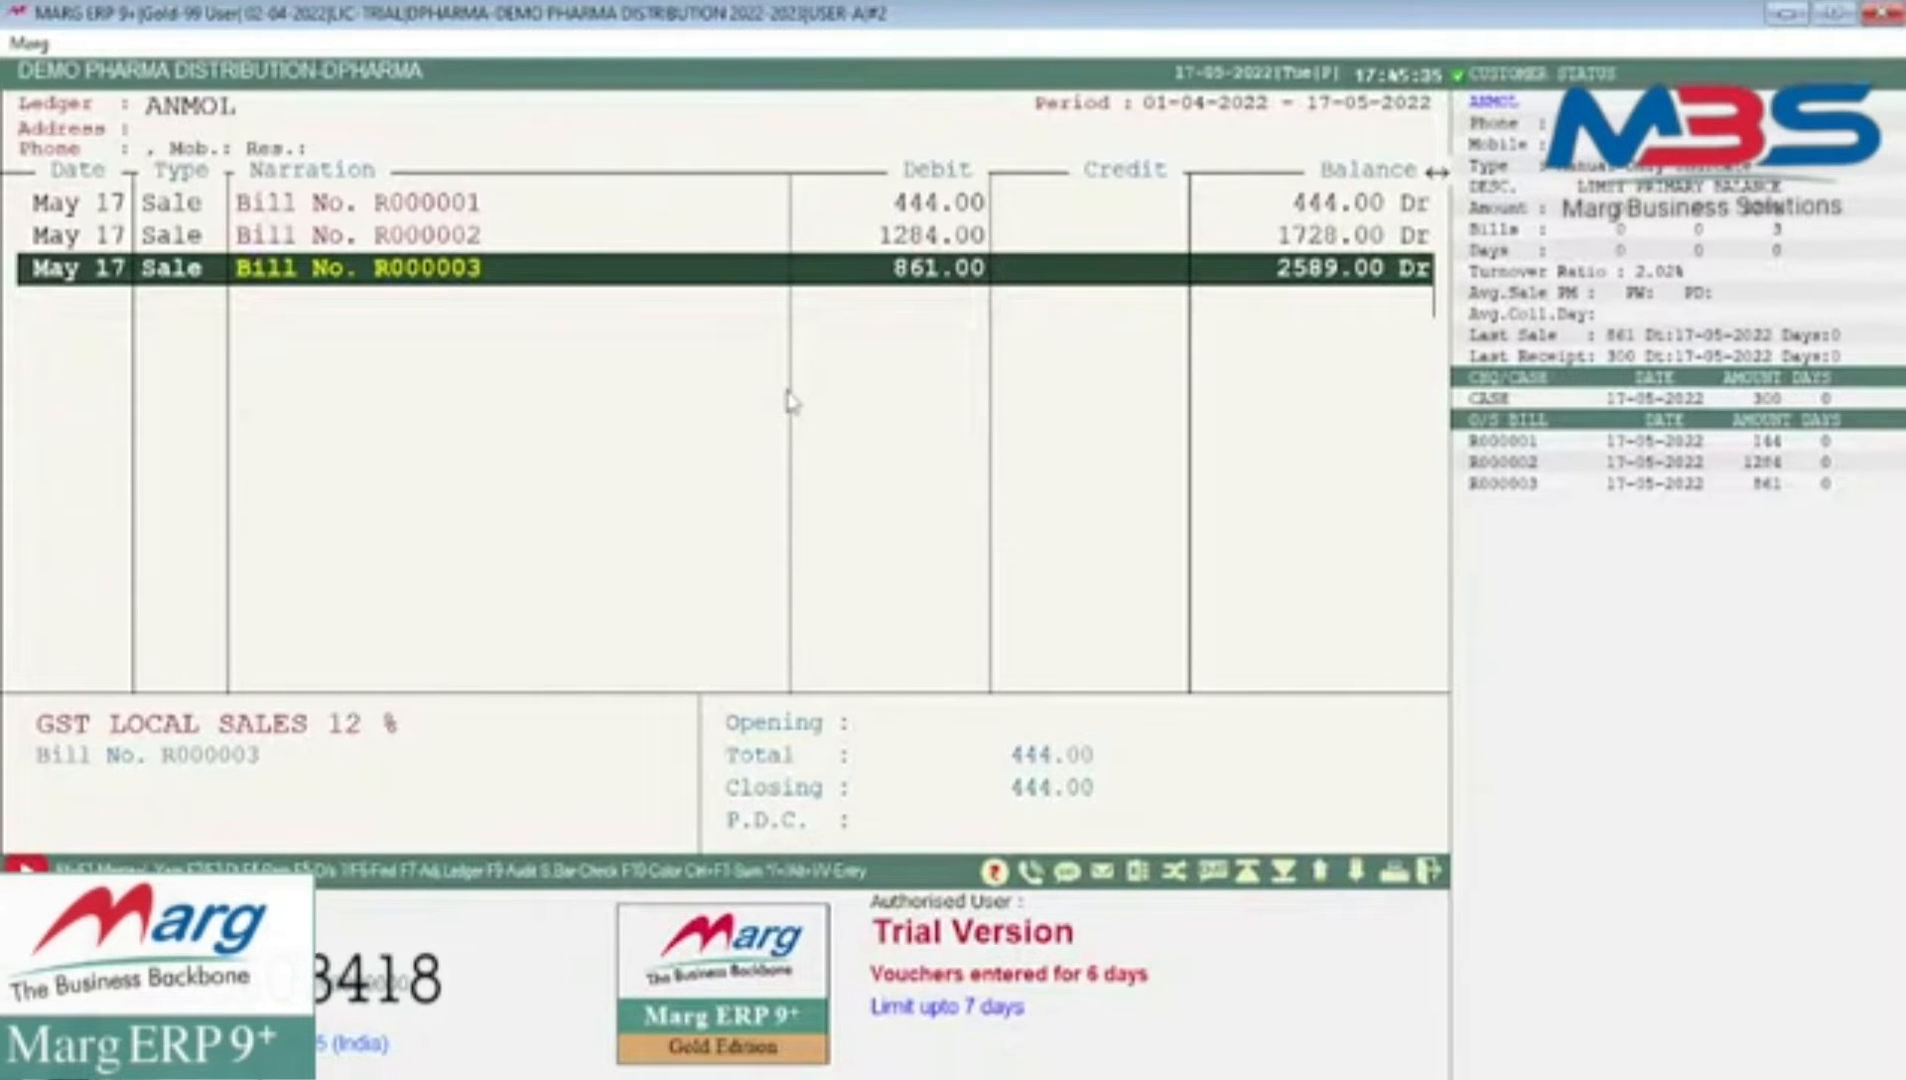
{"action": "key", "text": "Escape"}
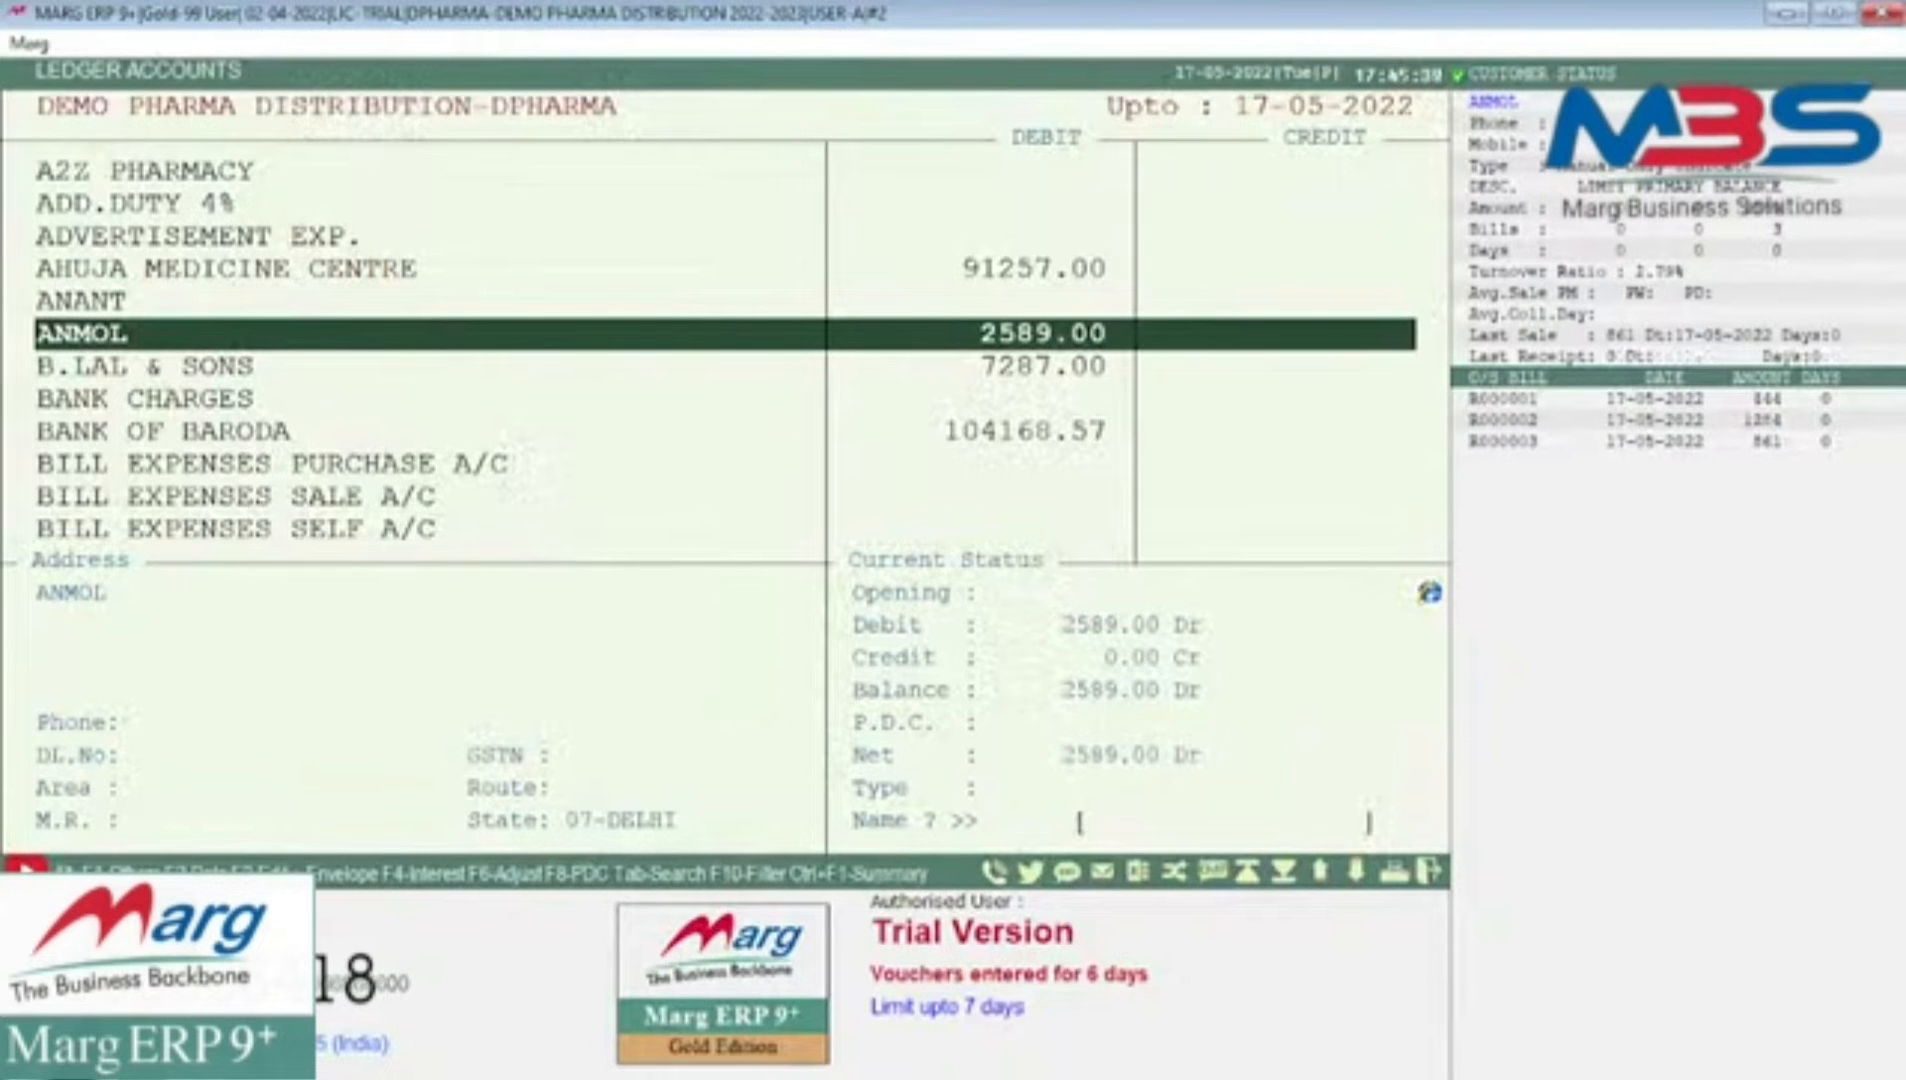
- Change the billed party's ledger balancing method to On Account, save the ledger and leave the ledger accounts
{"action": "key", "text": "F3"}
{"action": "key", "text": "Return"}
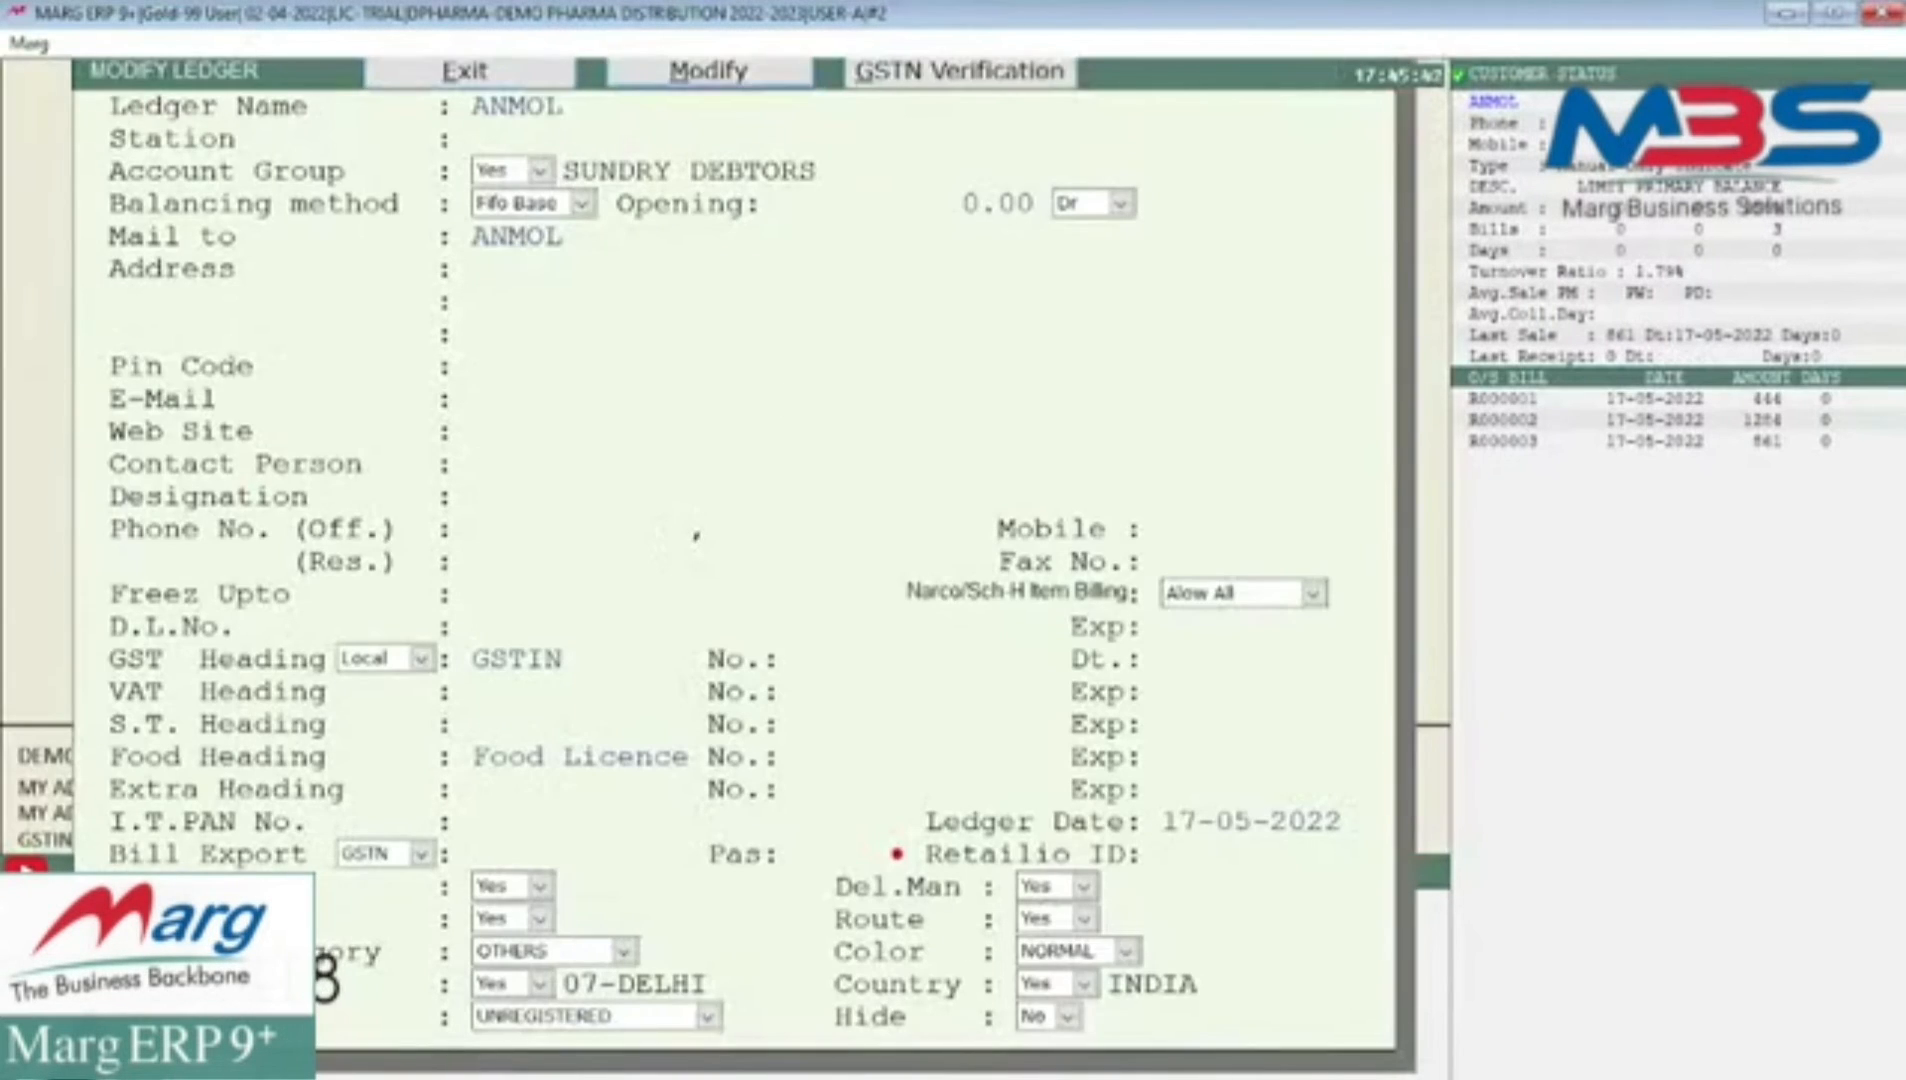
{"action": "key", "text": "Return"}
{"action": "key", "text": "Return"}
{"action": "key", "text": "Down"}
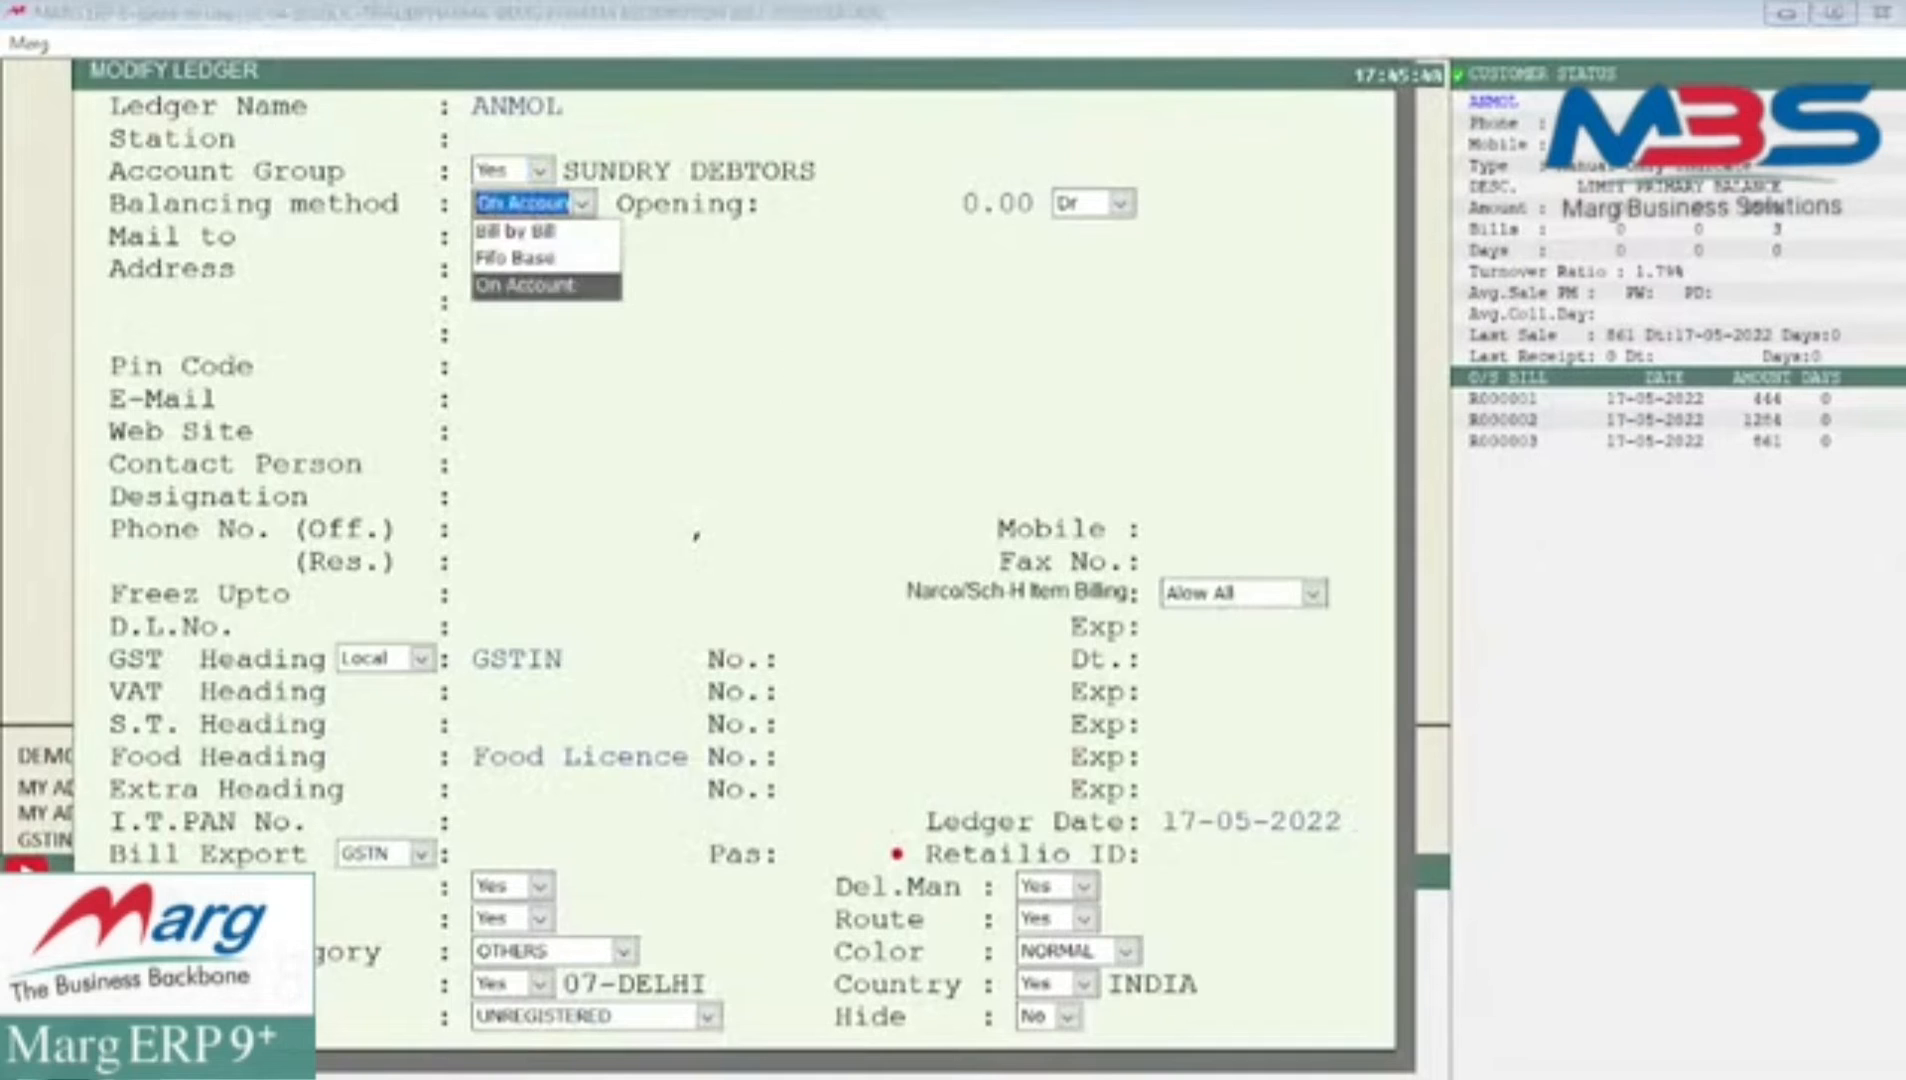
{"action": "key", "text": "Return"}
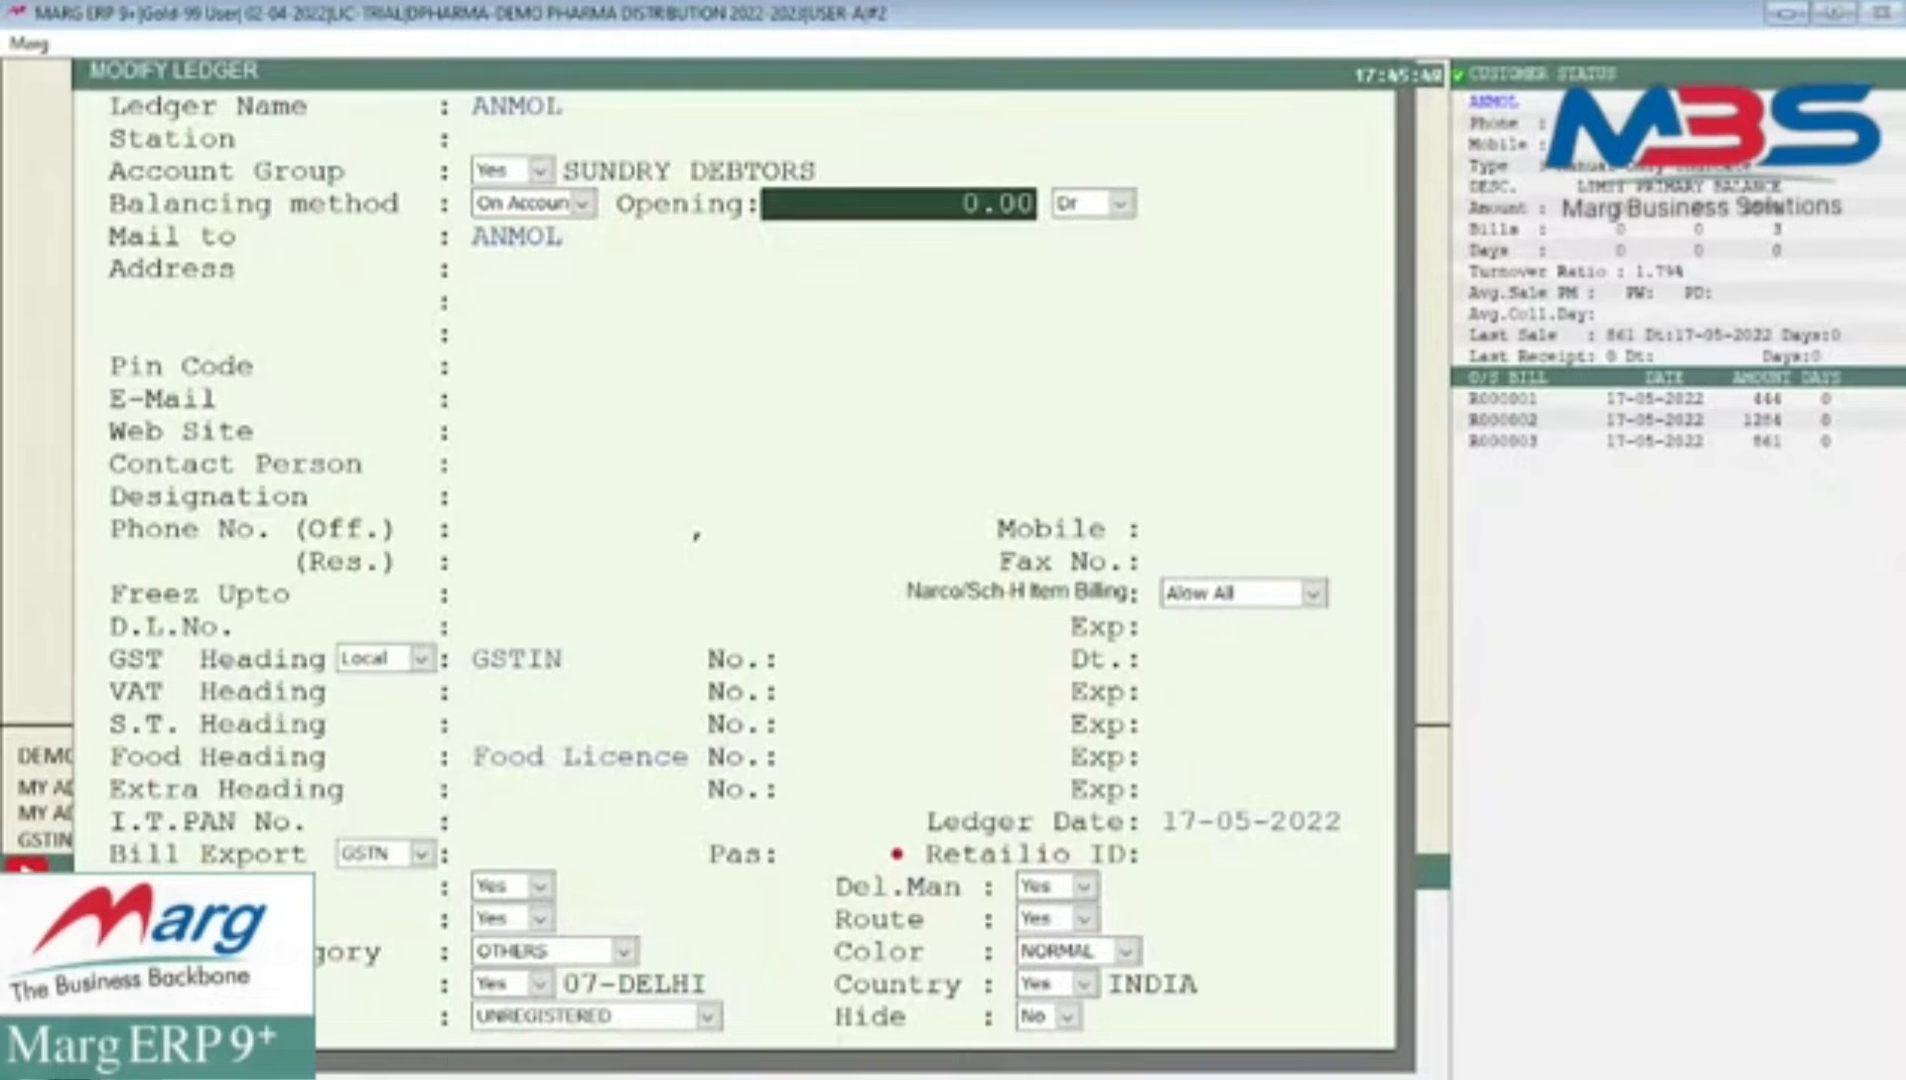
{"action": "key", "text": "Return"}
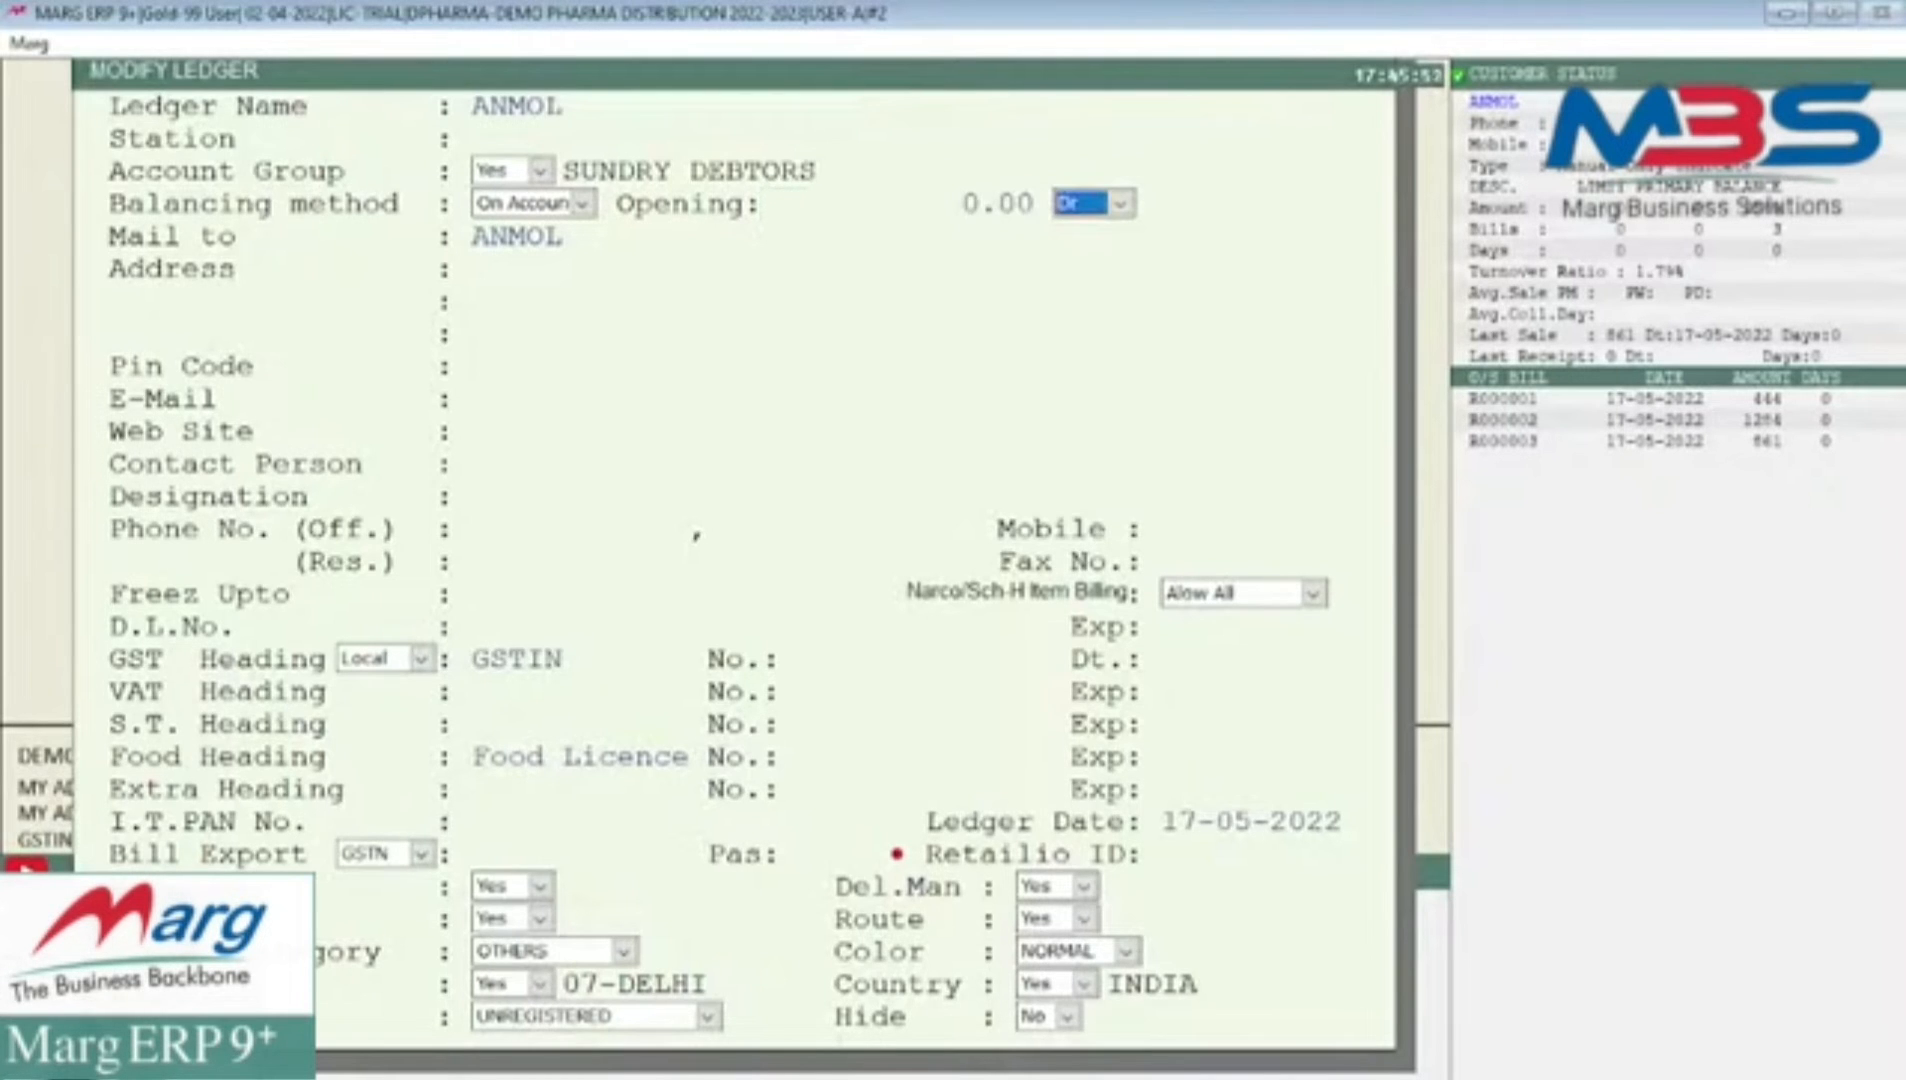
{"action": "key", "text": "Escape"}
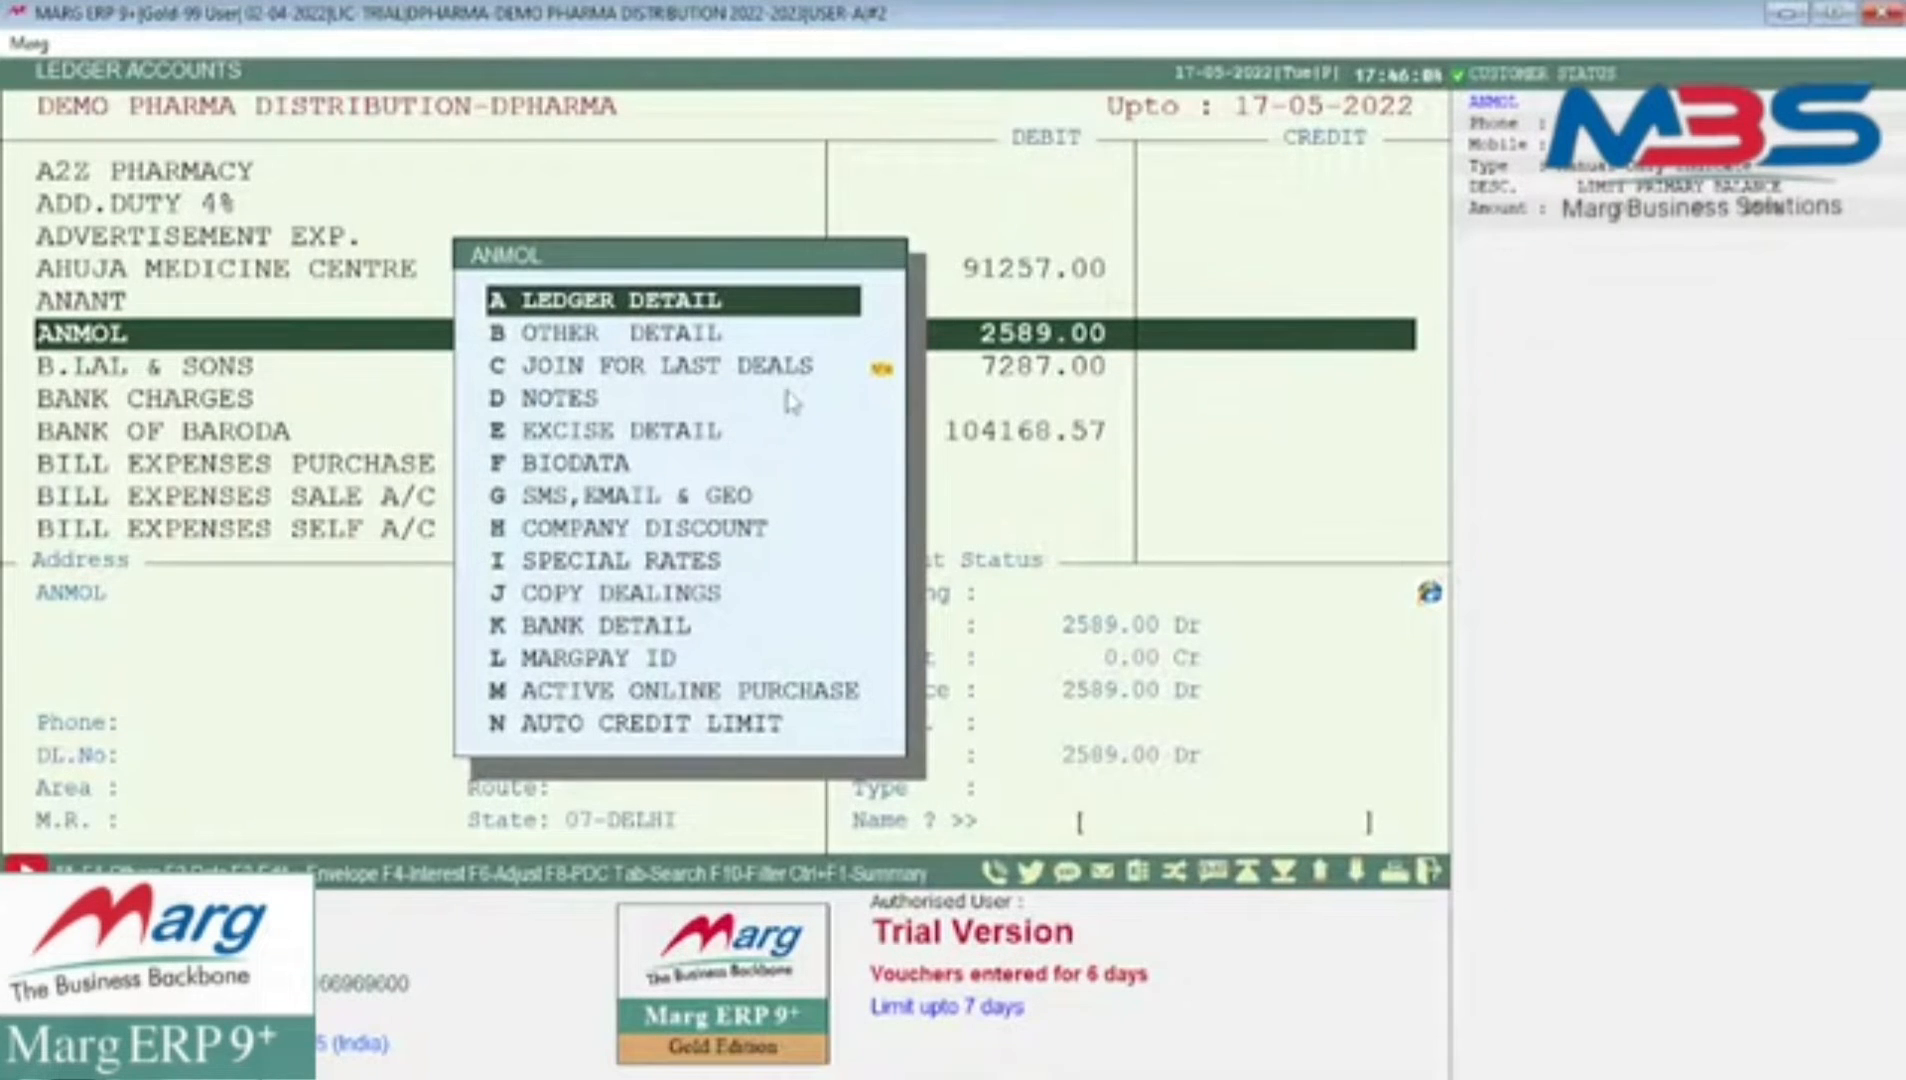
{"action": "key", "text": "Escape"}
{"action": "key", "text": "Escape"}
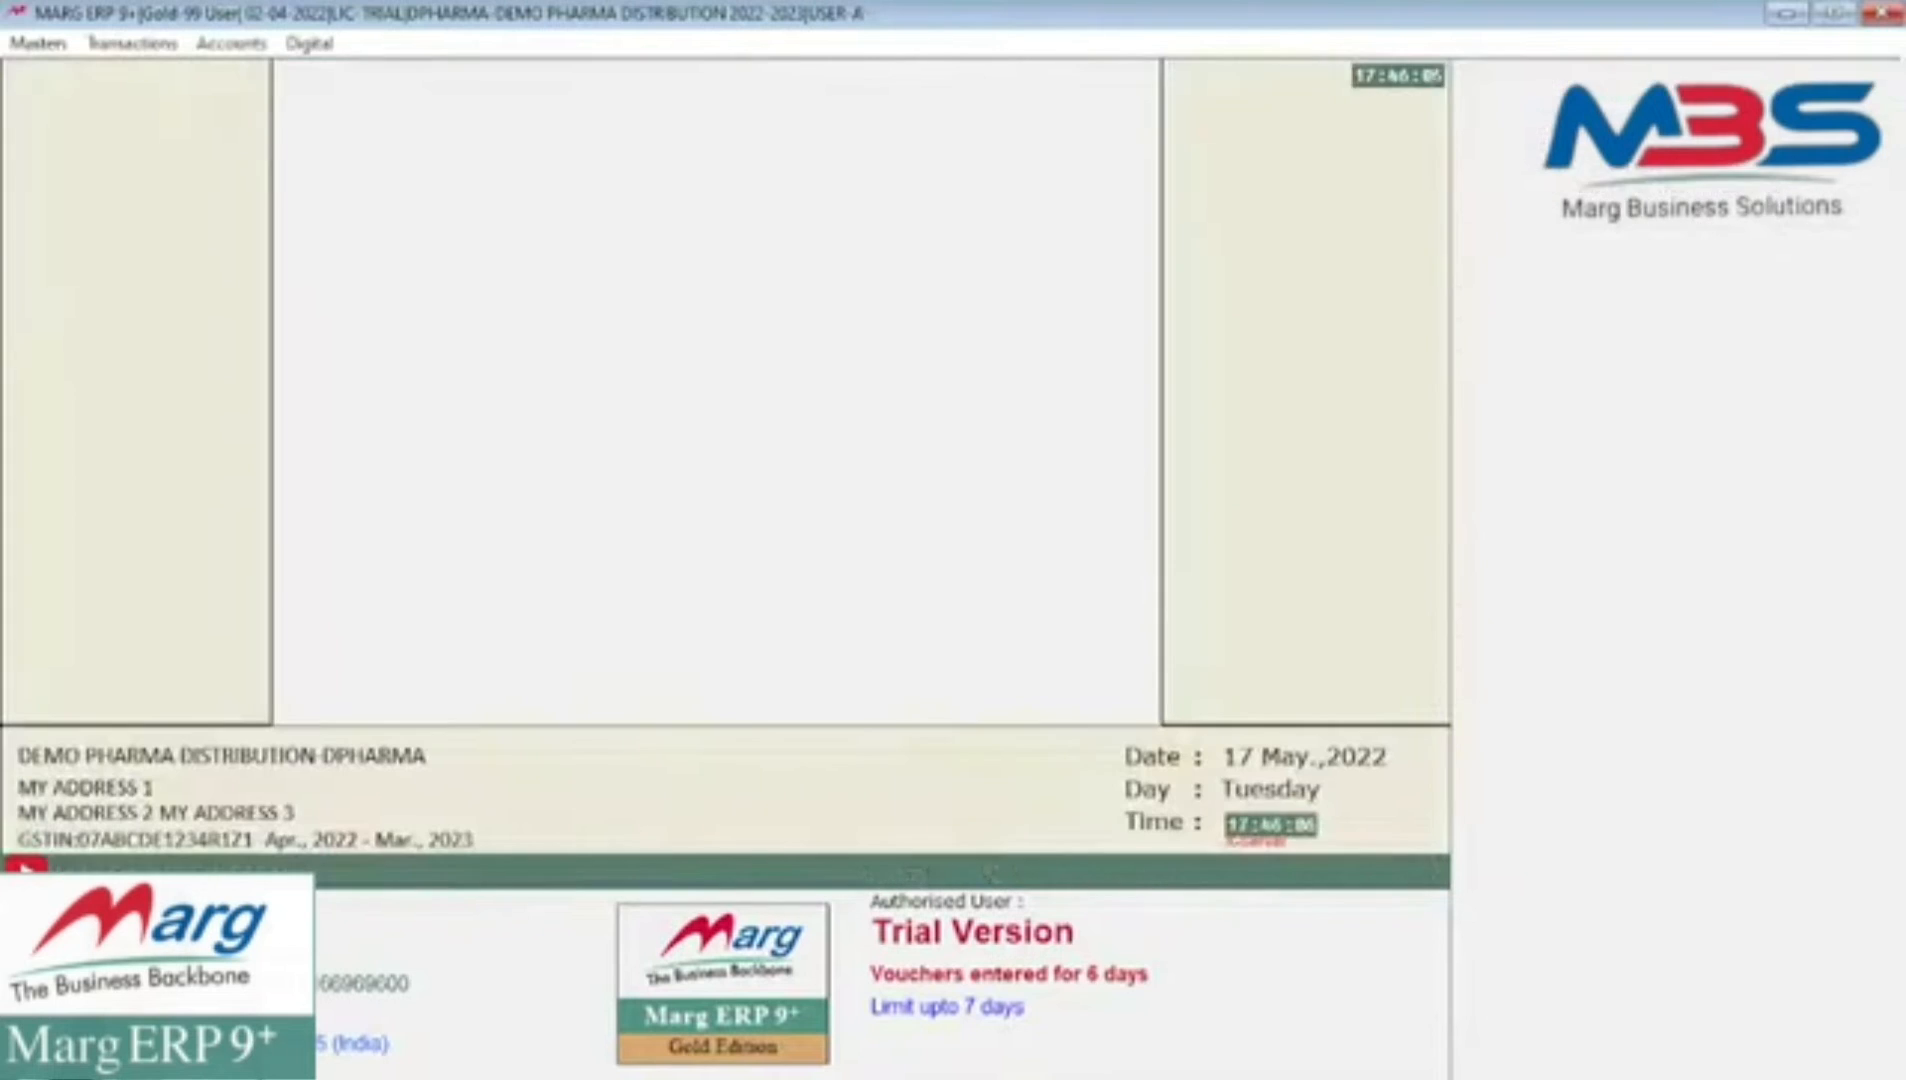
- Start a new receipt voucher dated 17-05-2022 and credit the billed party with 400.00
{"action": "key", "text": "alt+a"}
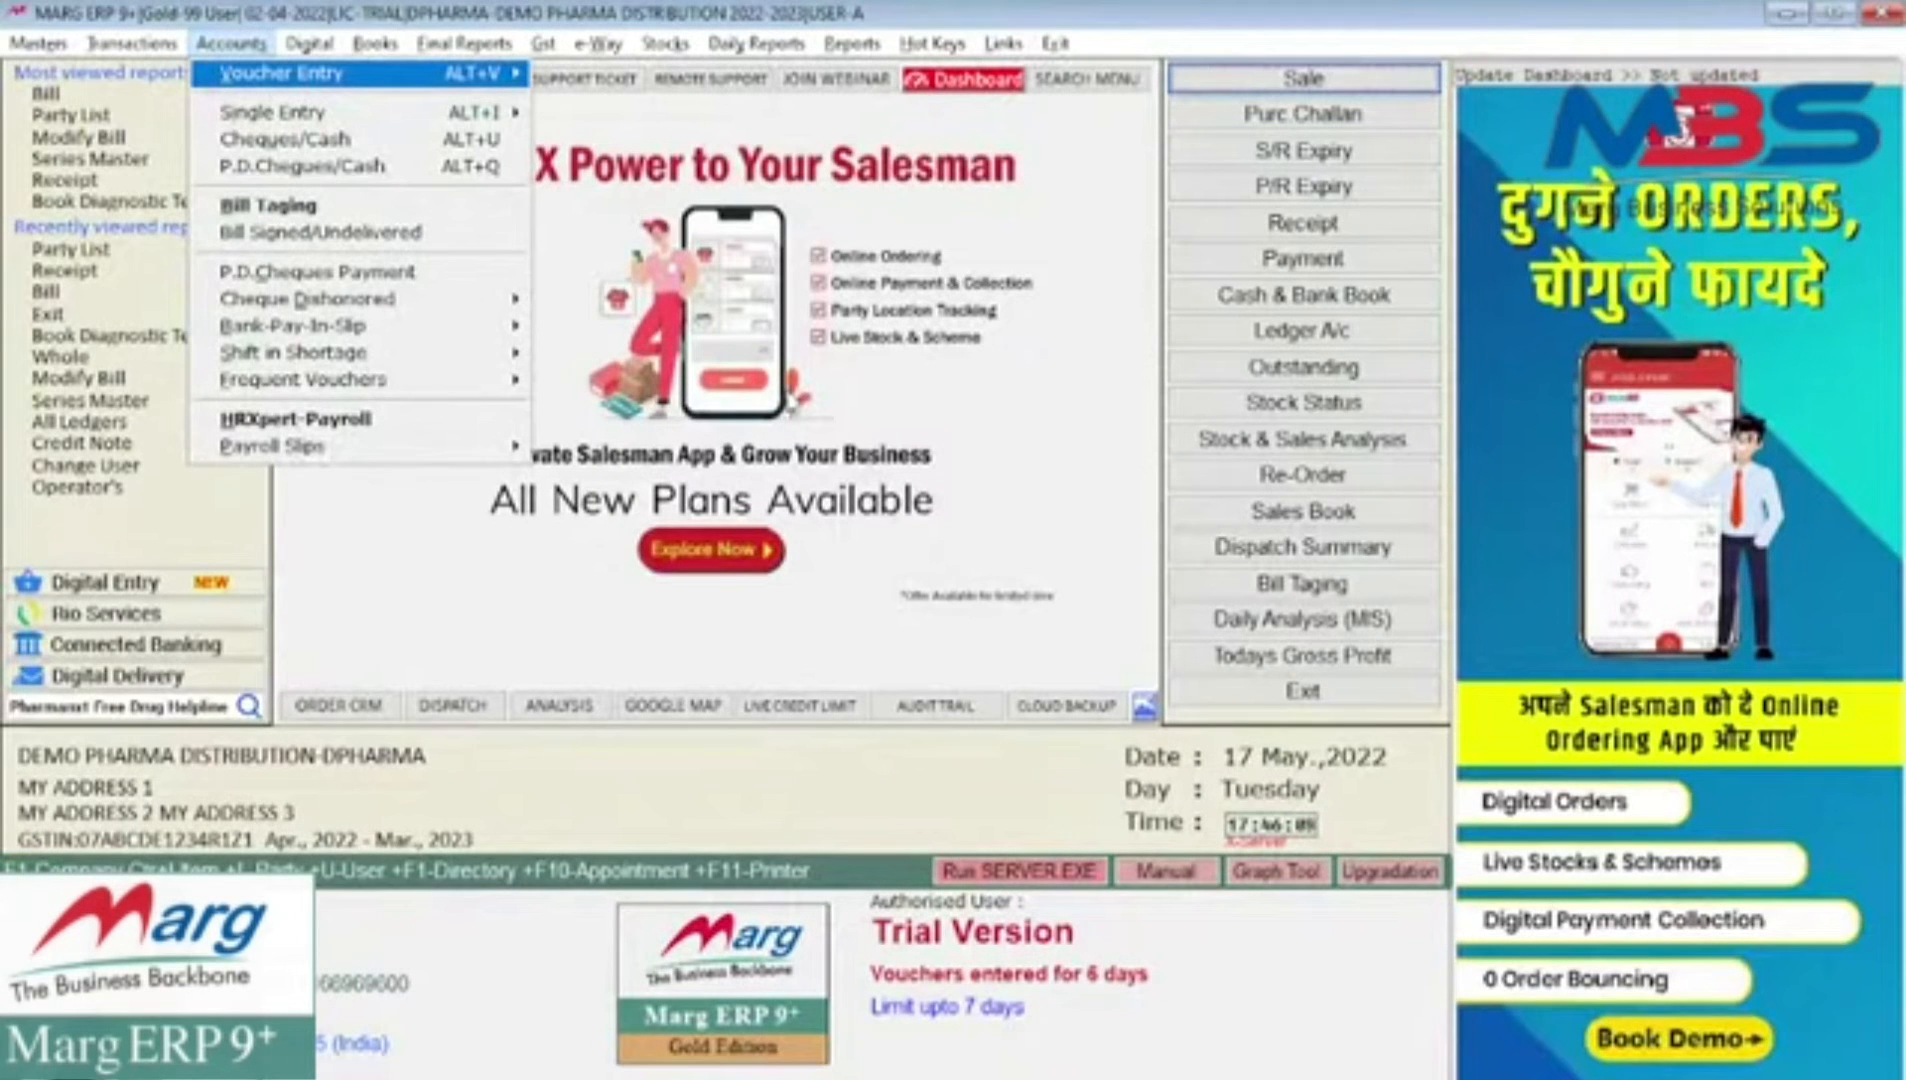
{"action": "key", "text": "Return"}
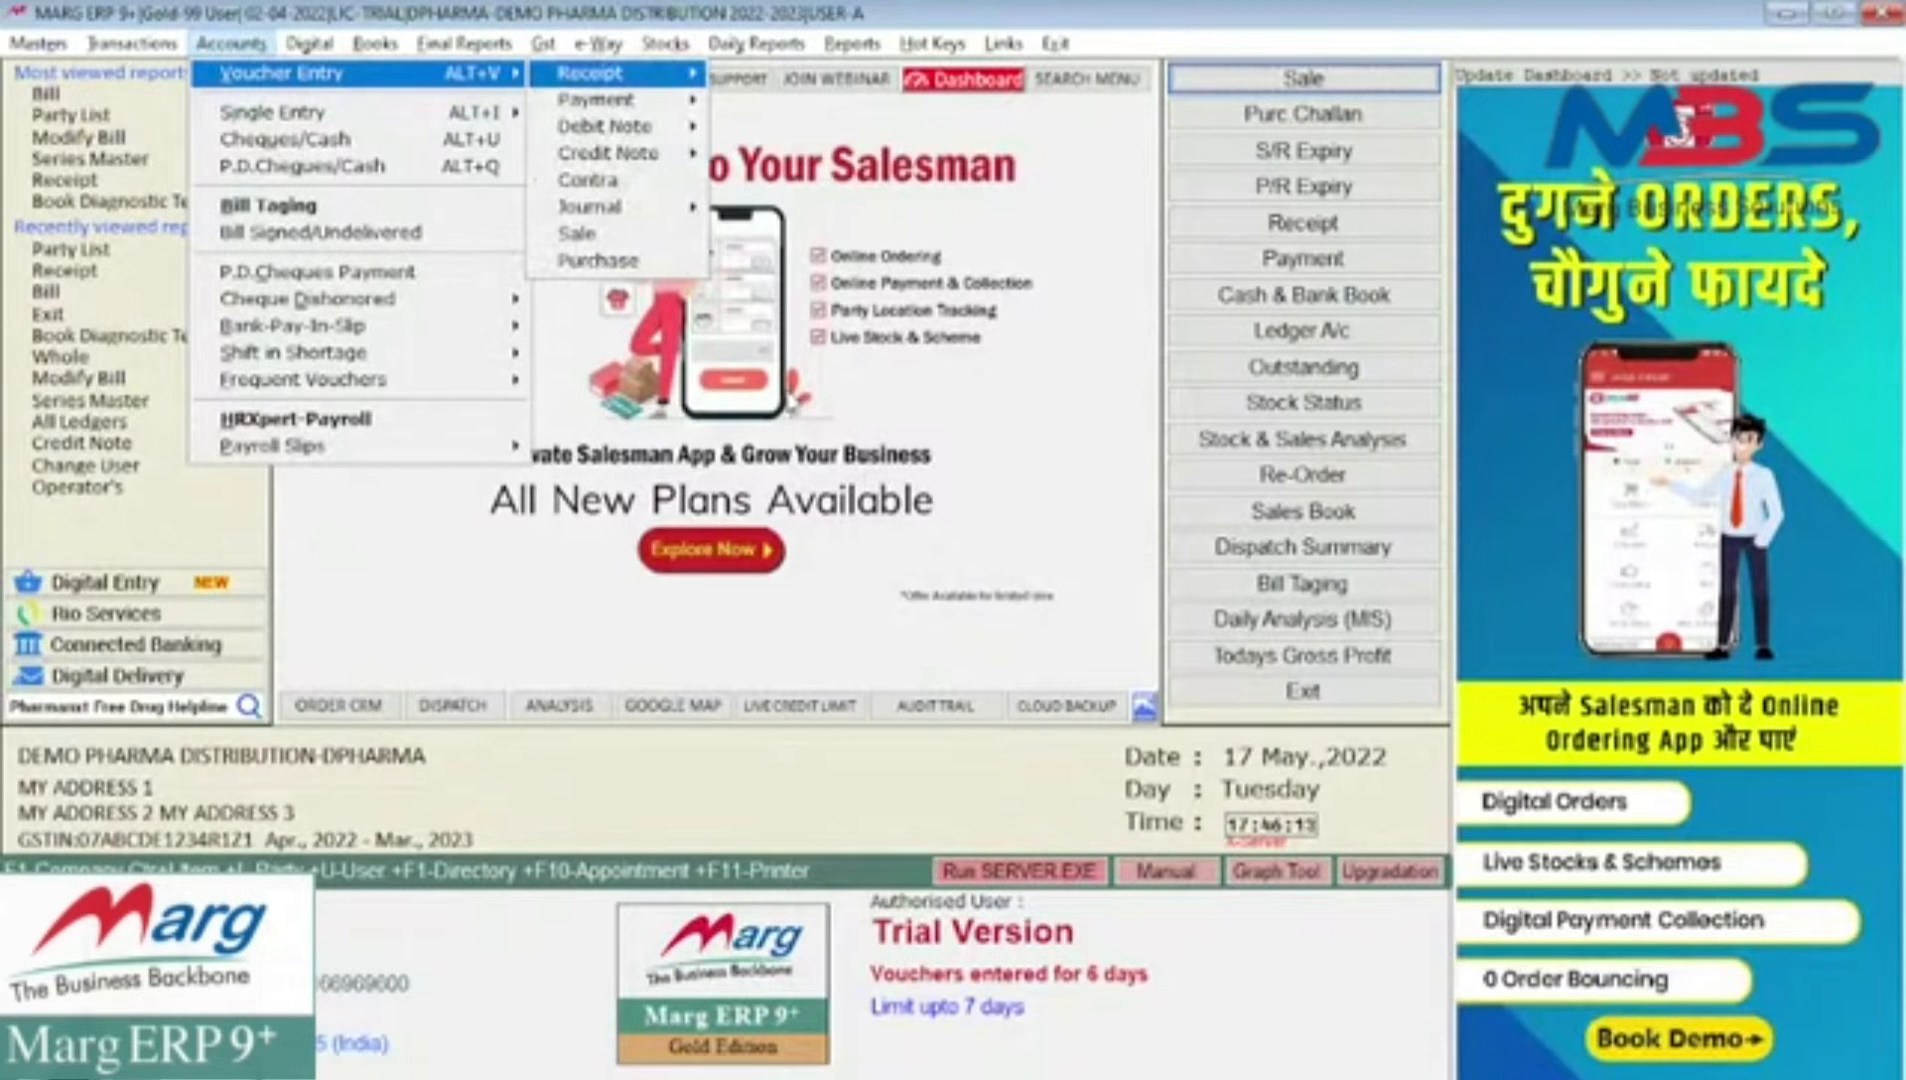
{"action": "key", "text": "Return"}
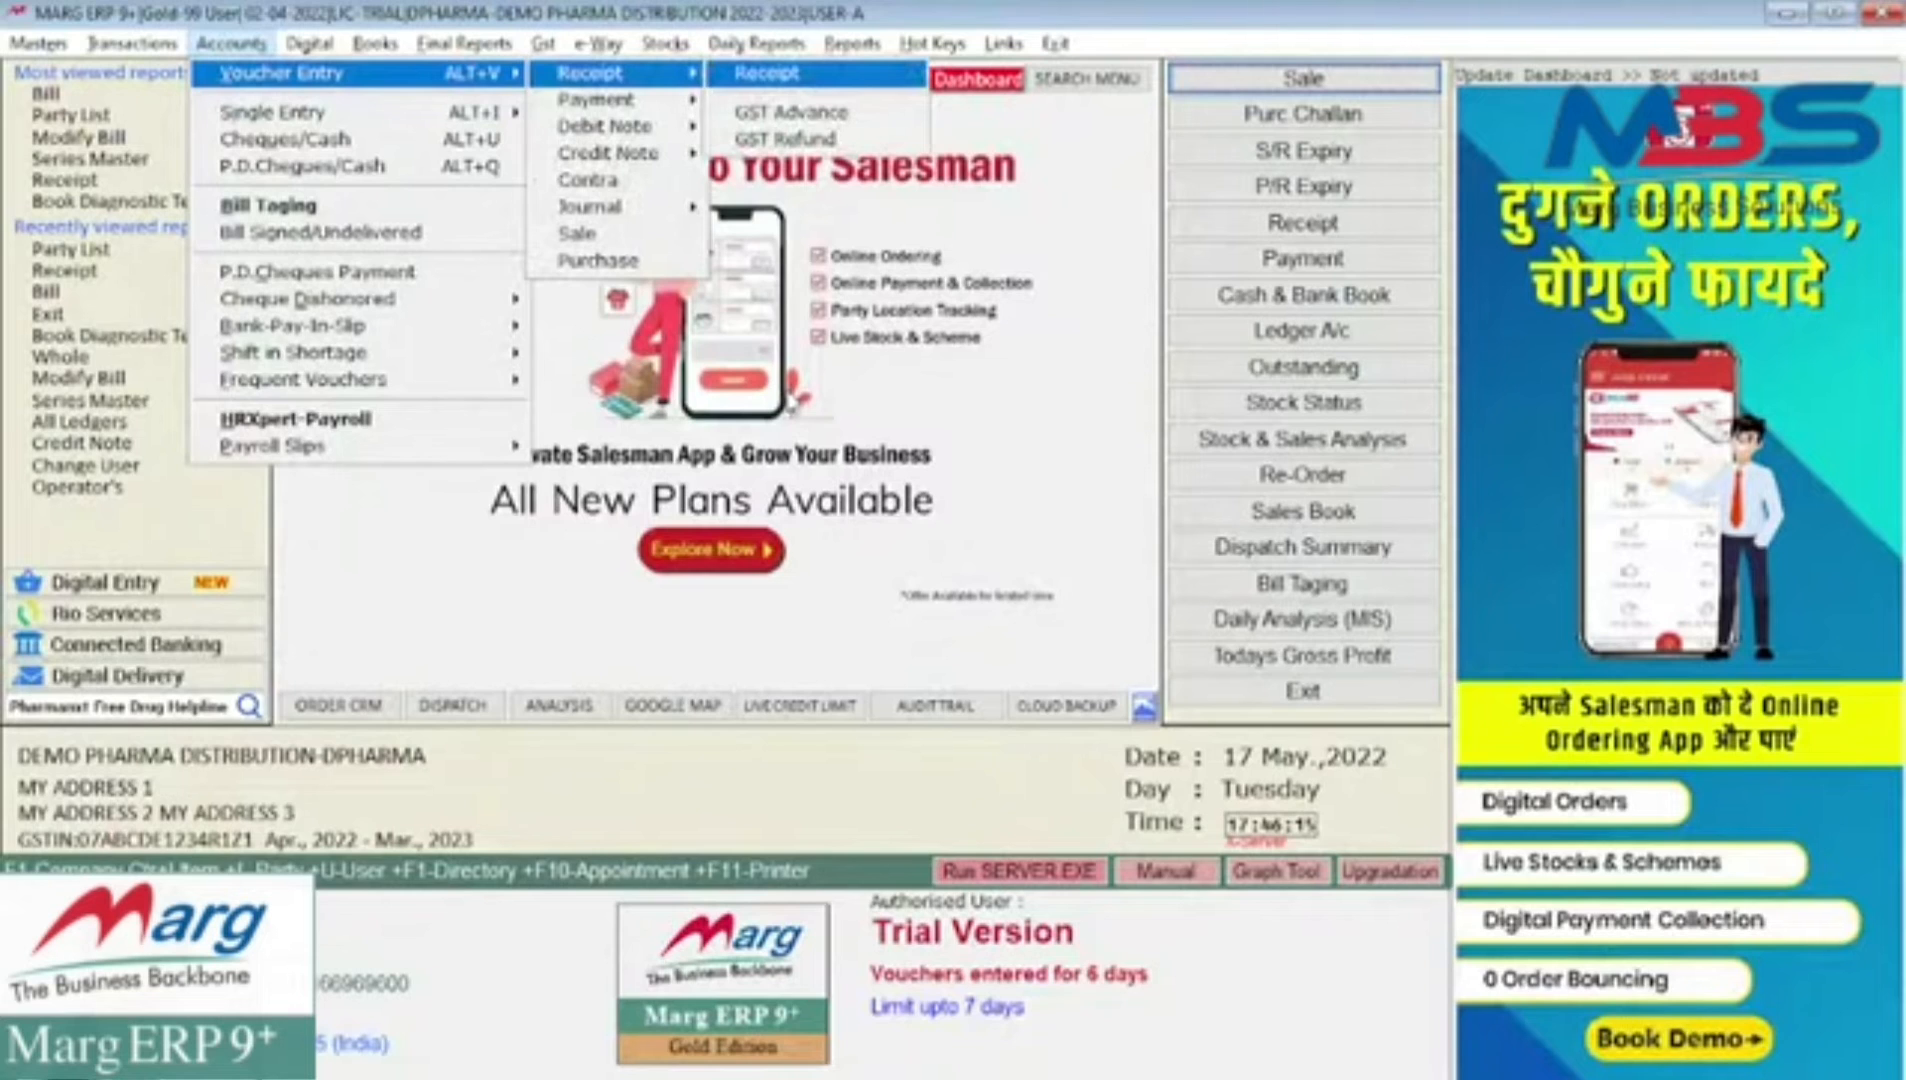
{"action": "key", "text": "Return"}
{"action": "key", "text": "Return"}
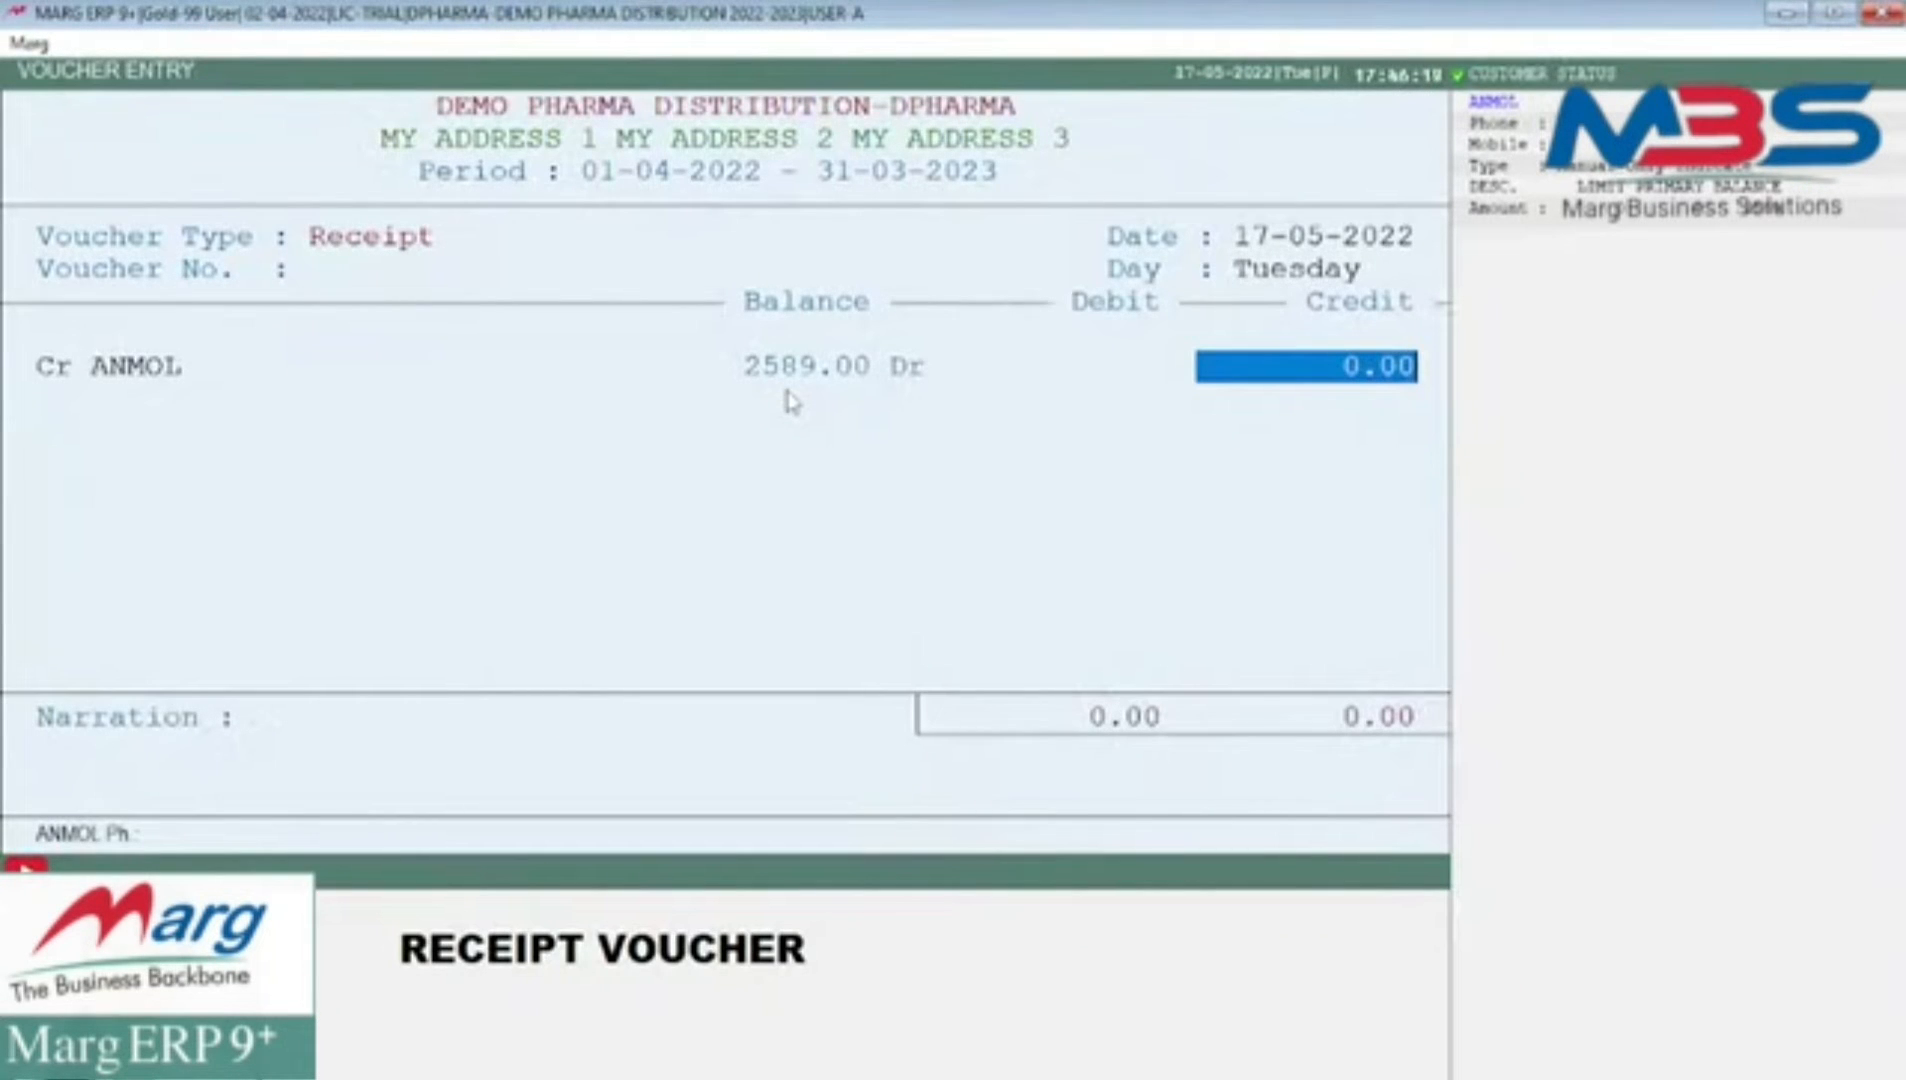
{"action": "type", "text": "400"}
{"action": "key", "text": "Return"}
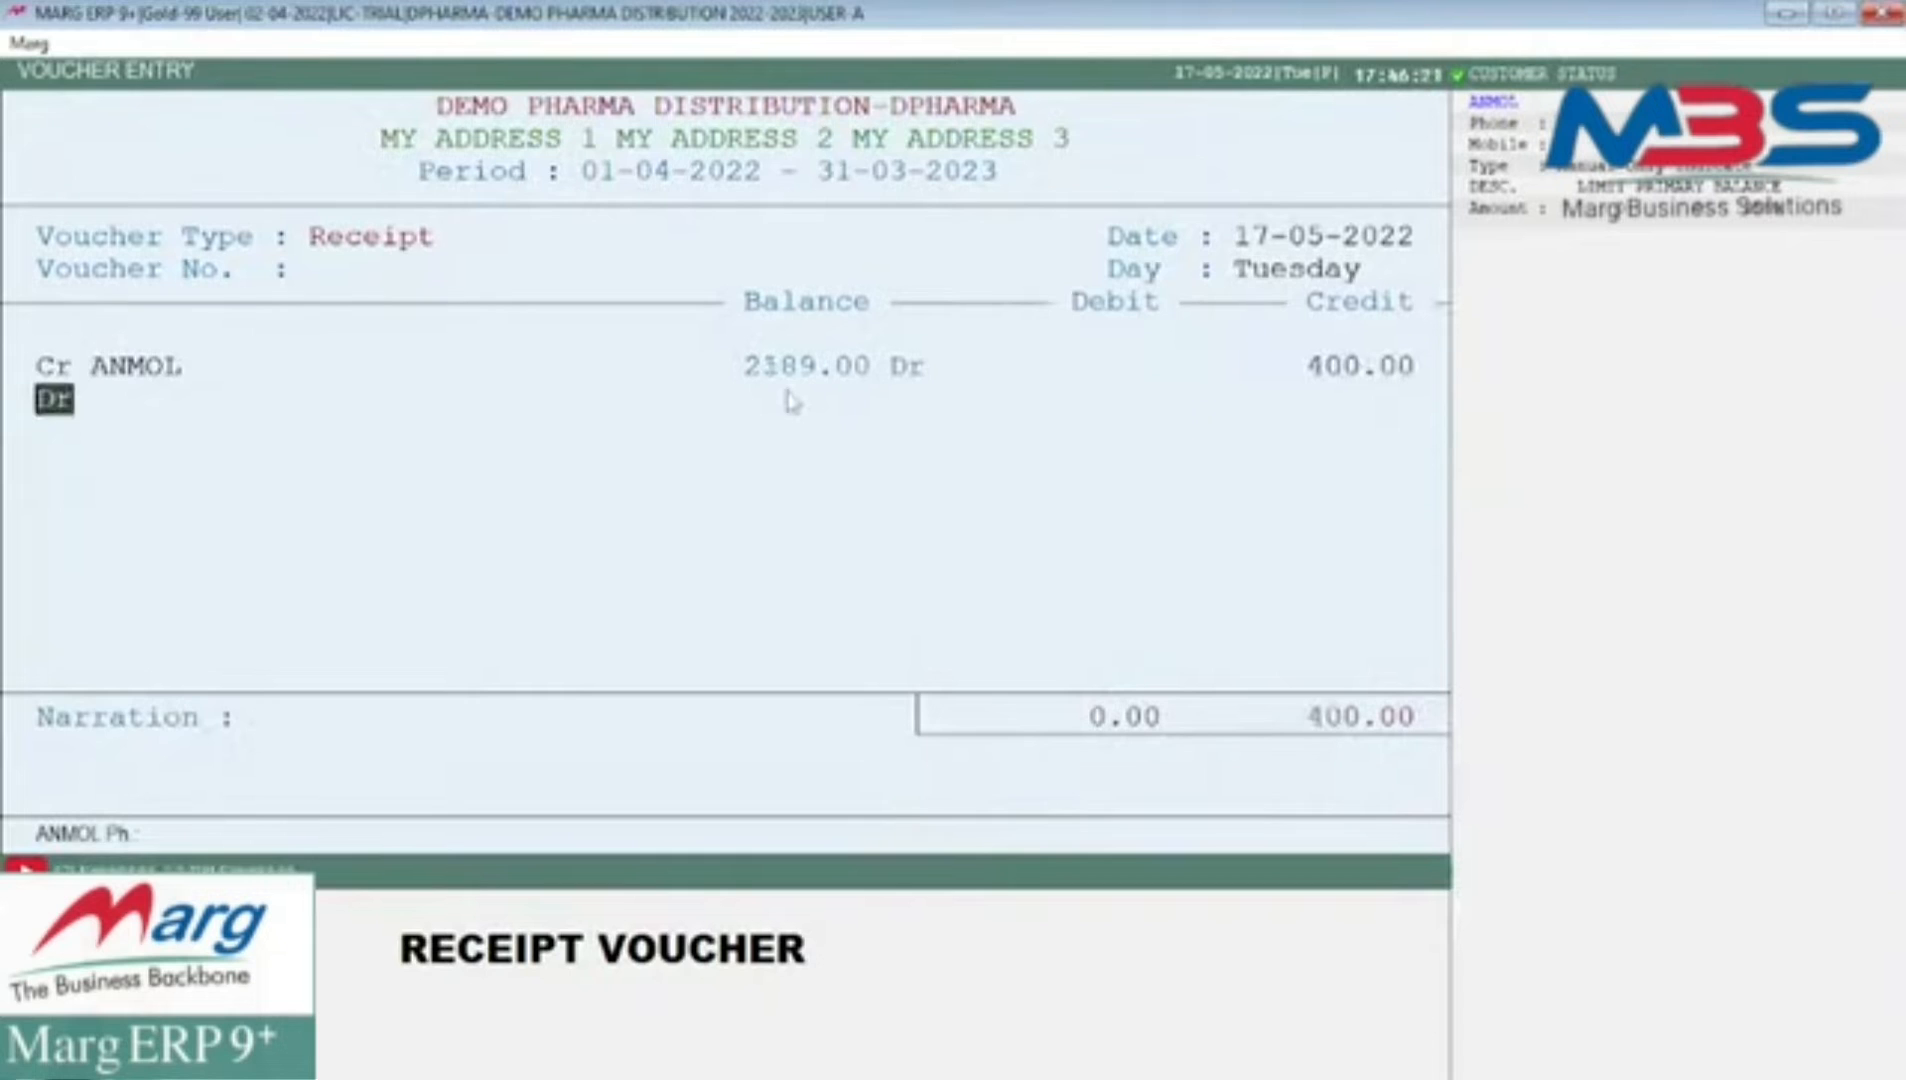
- Debit CASH with 400.00 in the receipt voucher, save it without a narration and leave voucher entry
{"action": "key", "text": "Return"}
{"action": "key", "text": "Return"}
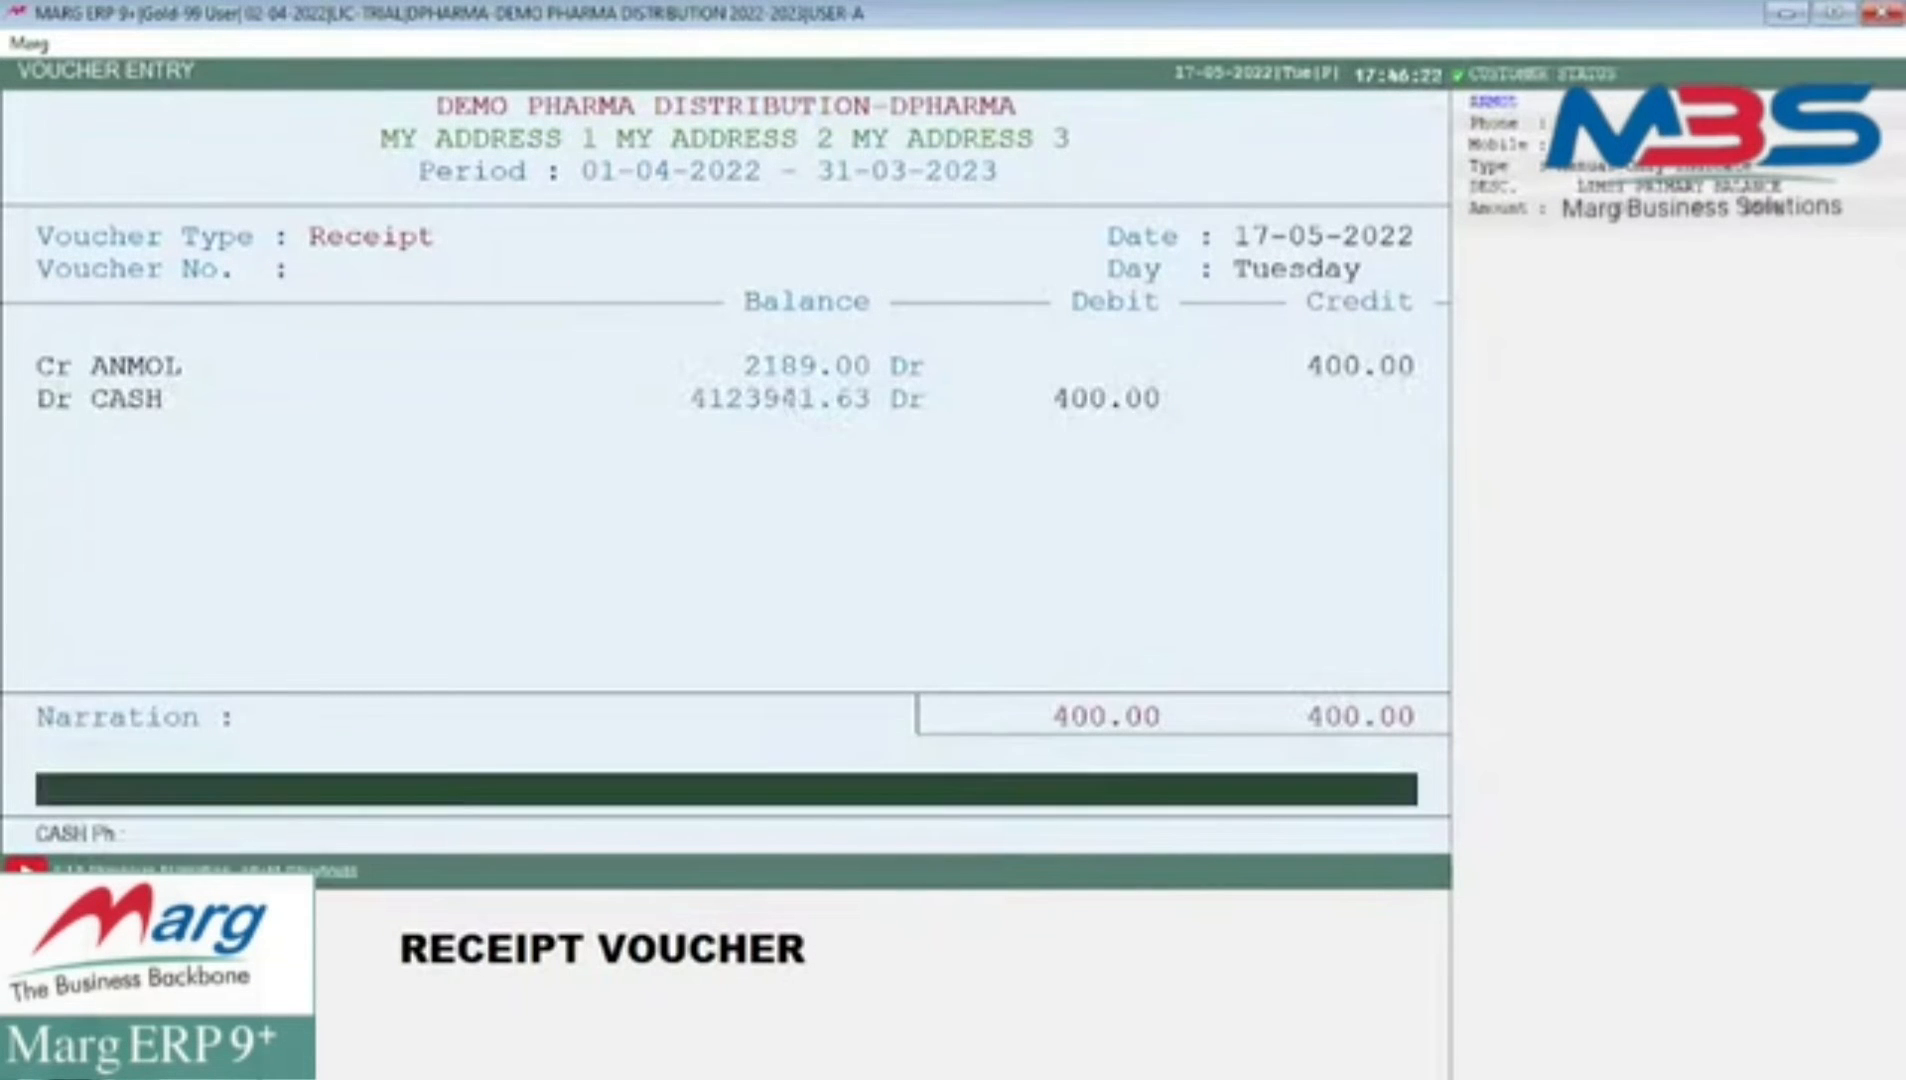
{"action": "key", "text": "Return"}
{"action": "key", "text": "Escape"}
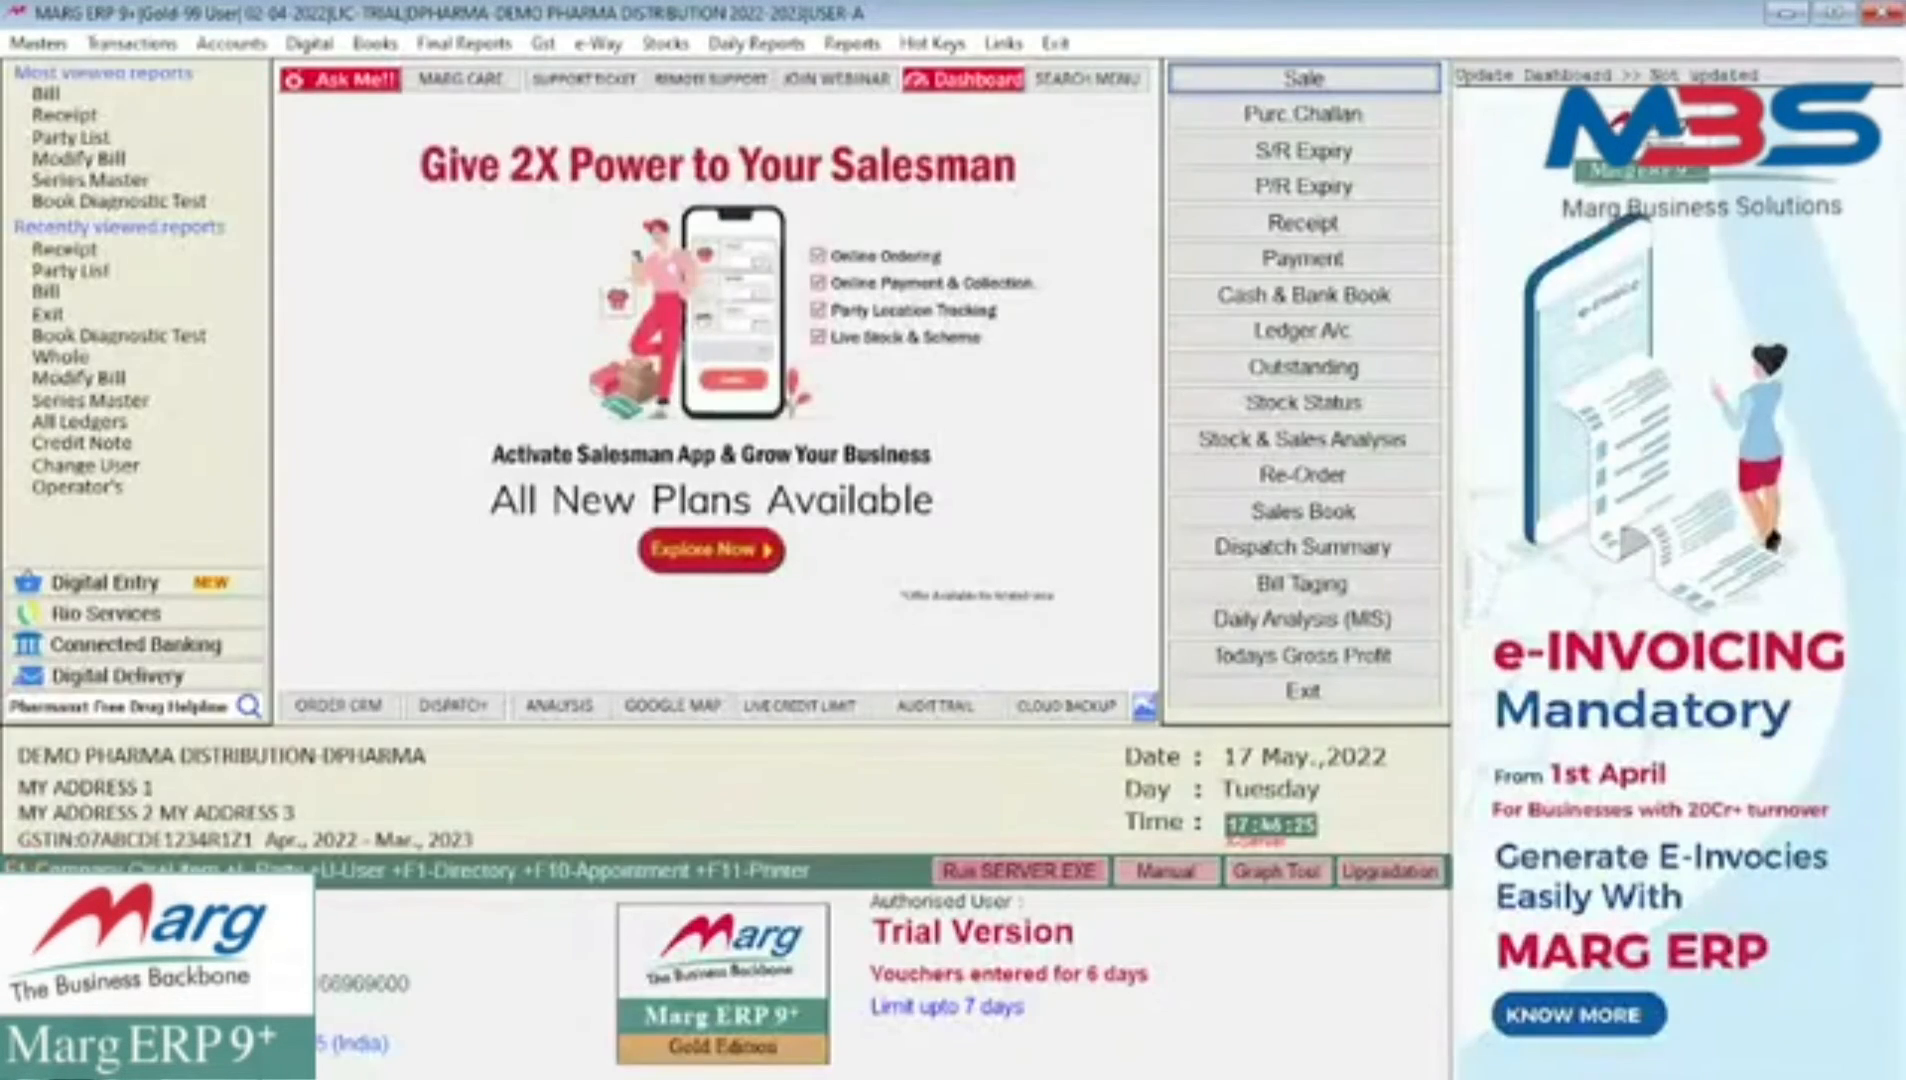
- Open the billed party's ledger for the period 01-04-2022 to 17-05-2022 from the ledger accounts
{"action": "key", "text": "F5"}
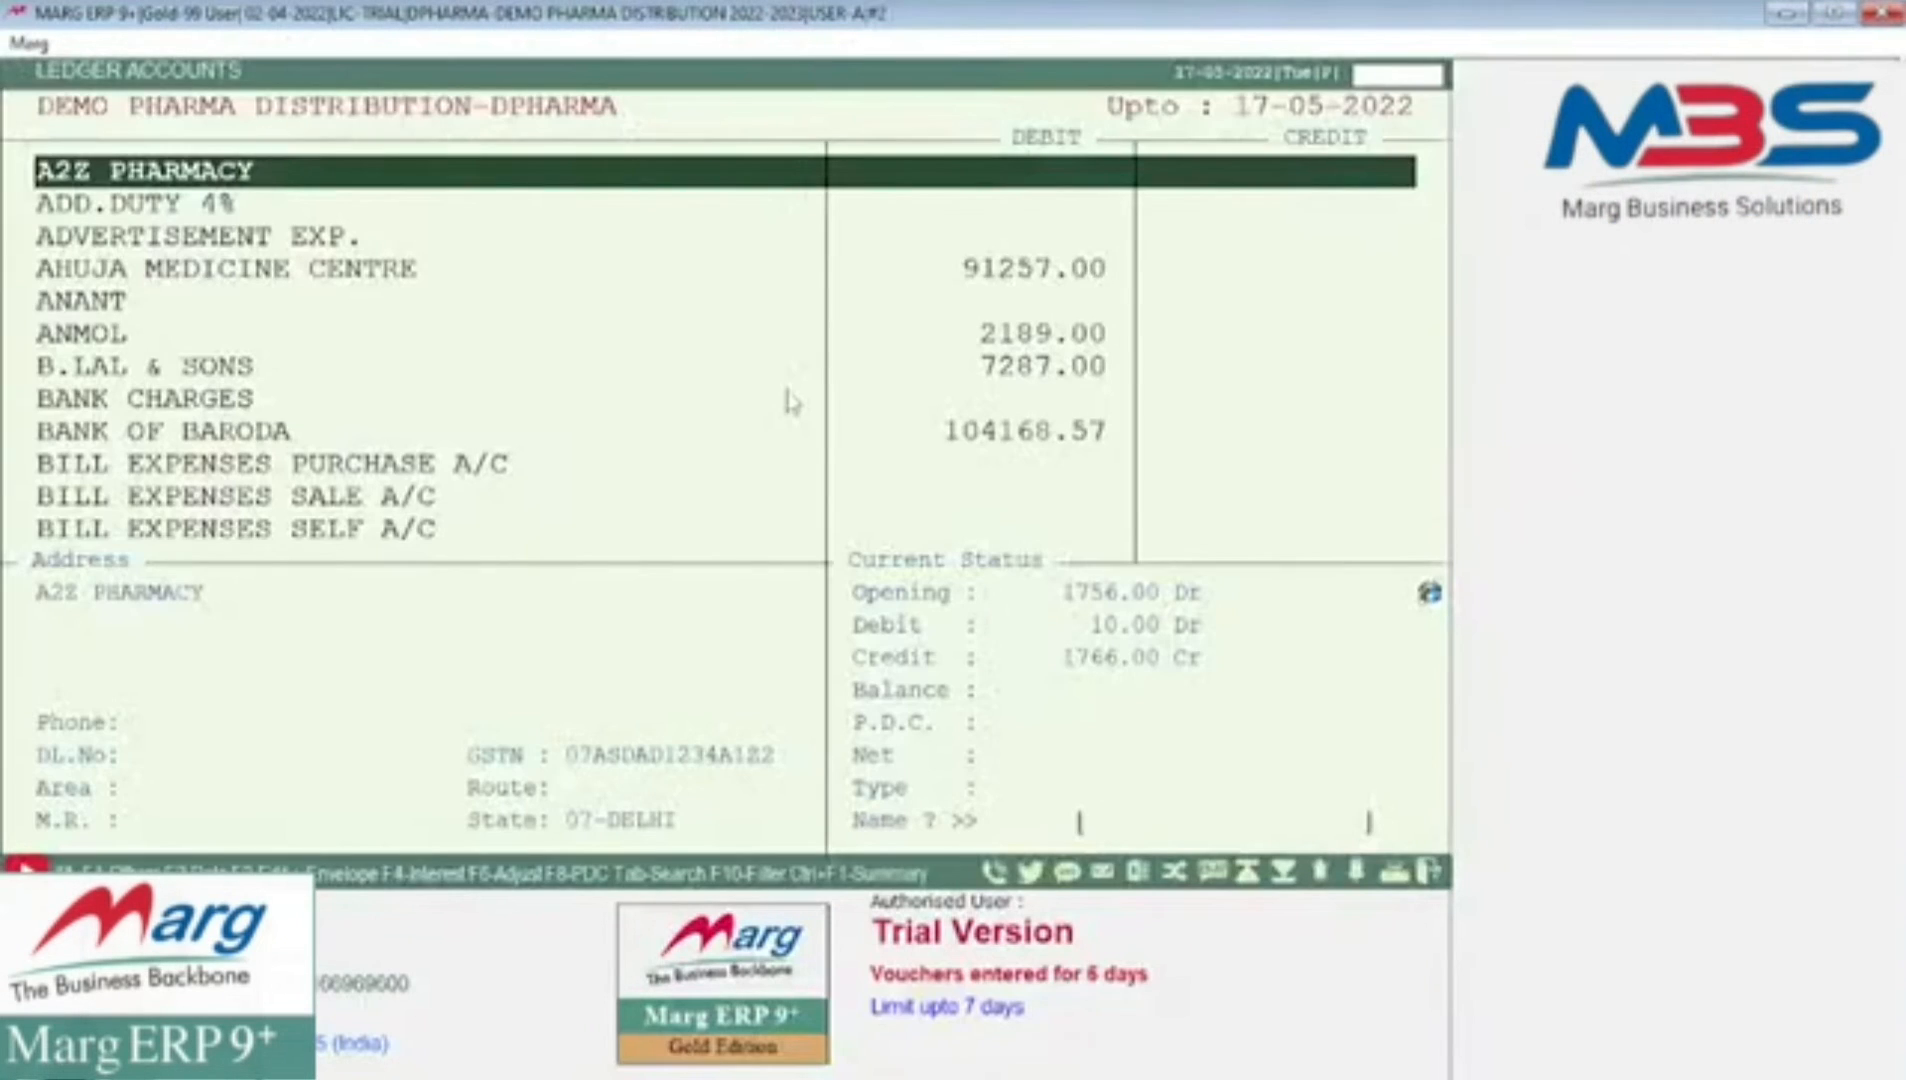
{"action": "key", "text": "Down"}
{"action": "key", "text": "Down"}
{"action": "key", "text": "Down"}
{"action": "key", "text": "Down"}
{"action": "key", "text": "Down"}
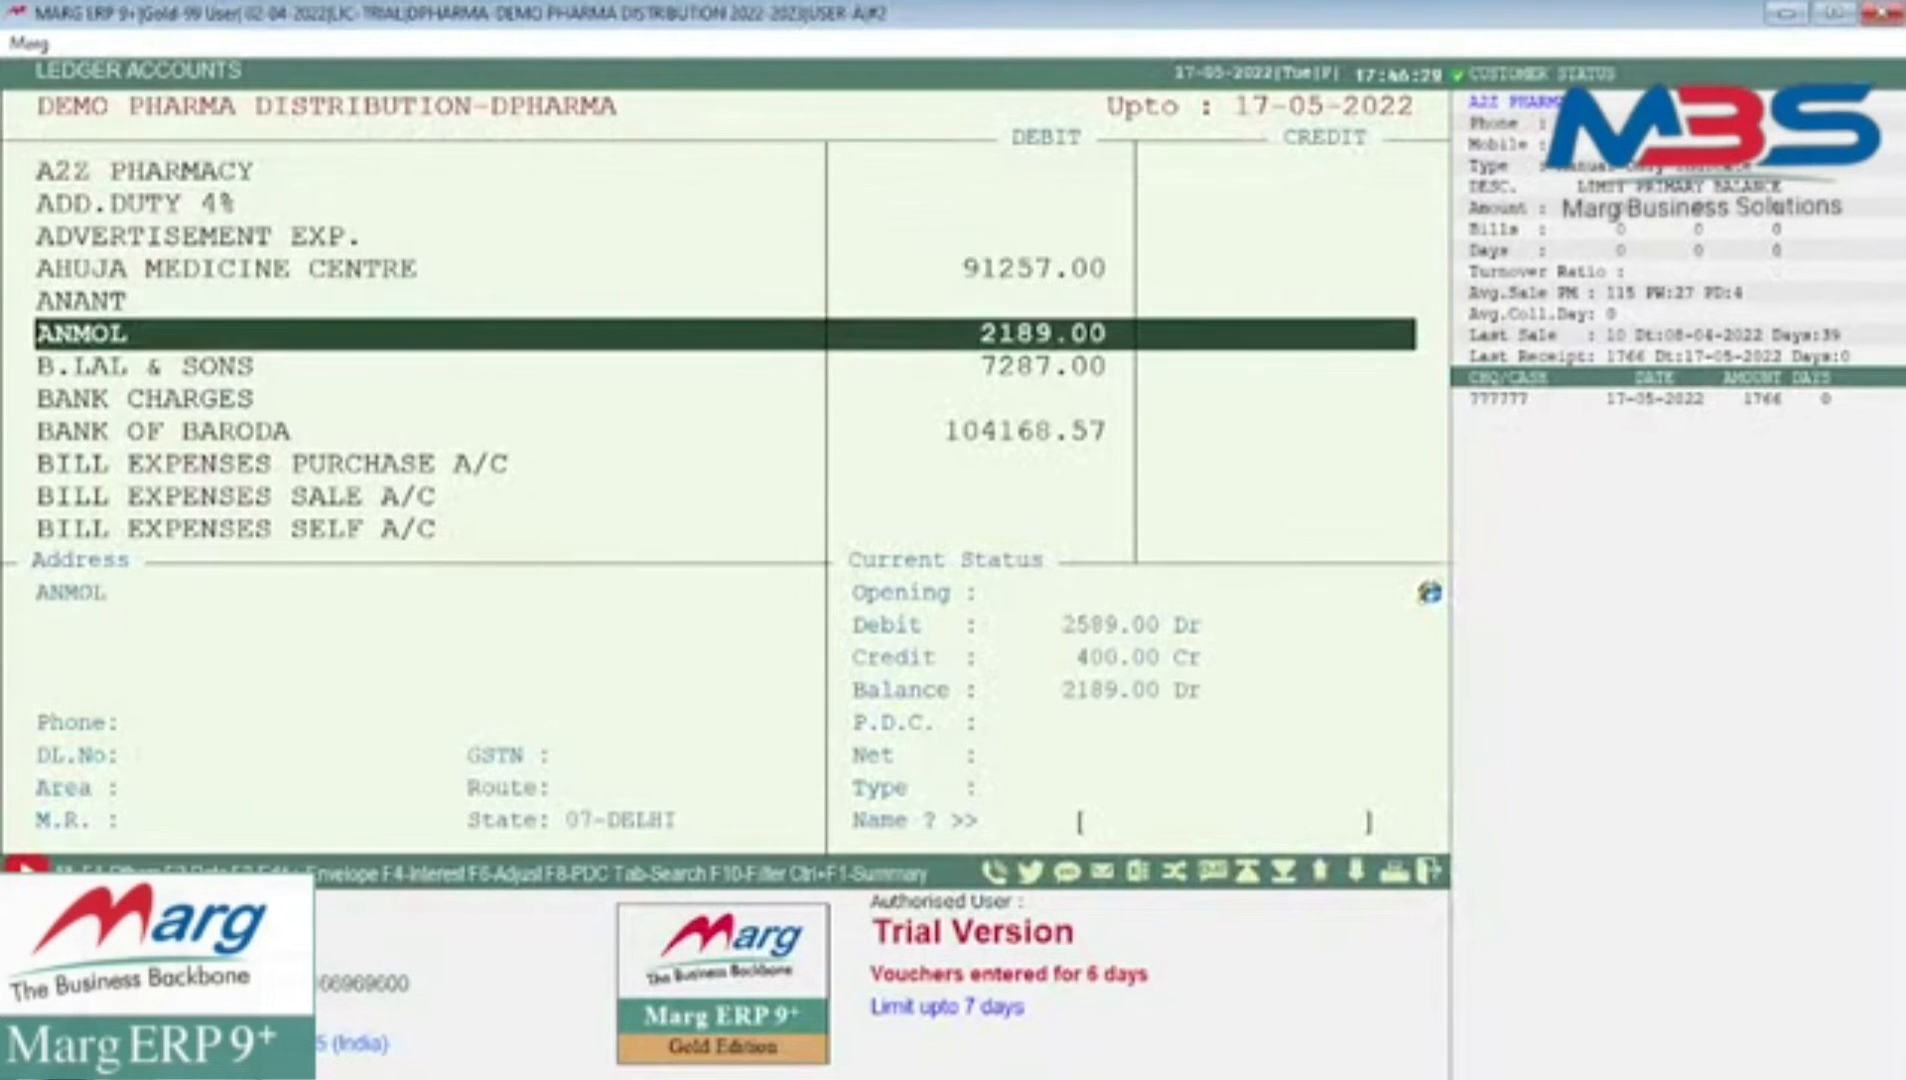
{"action": "key", "text": "Return"}
{"action": "key", "text": "Return"}
{"action": "key", "text": "Return"}
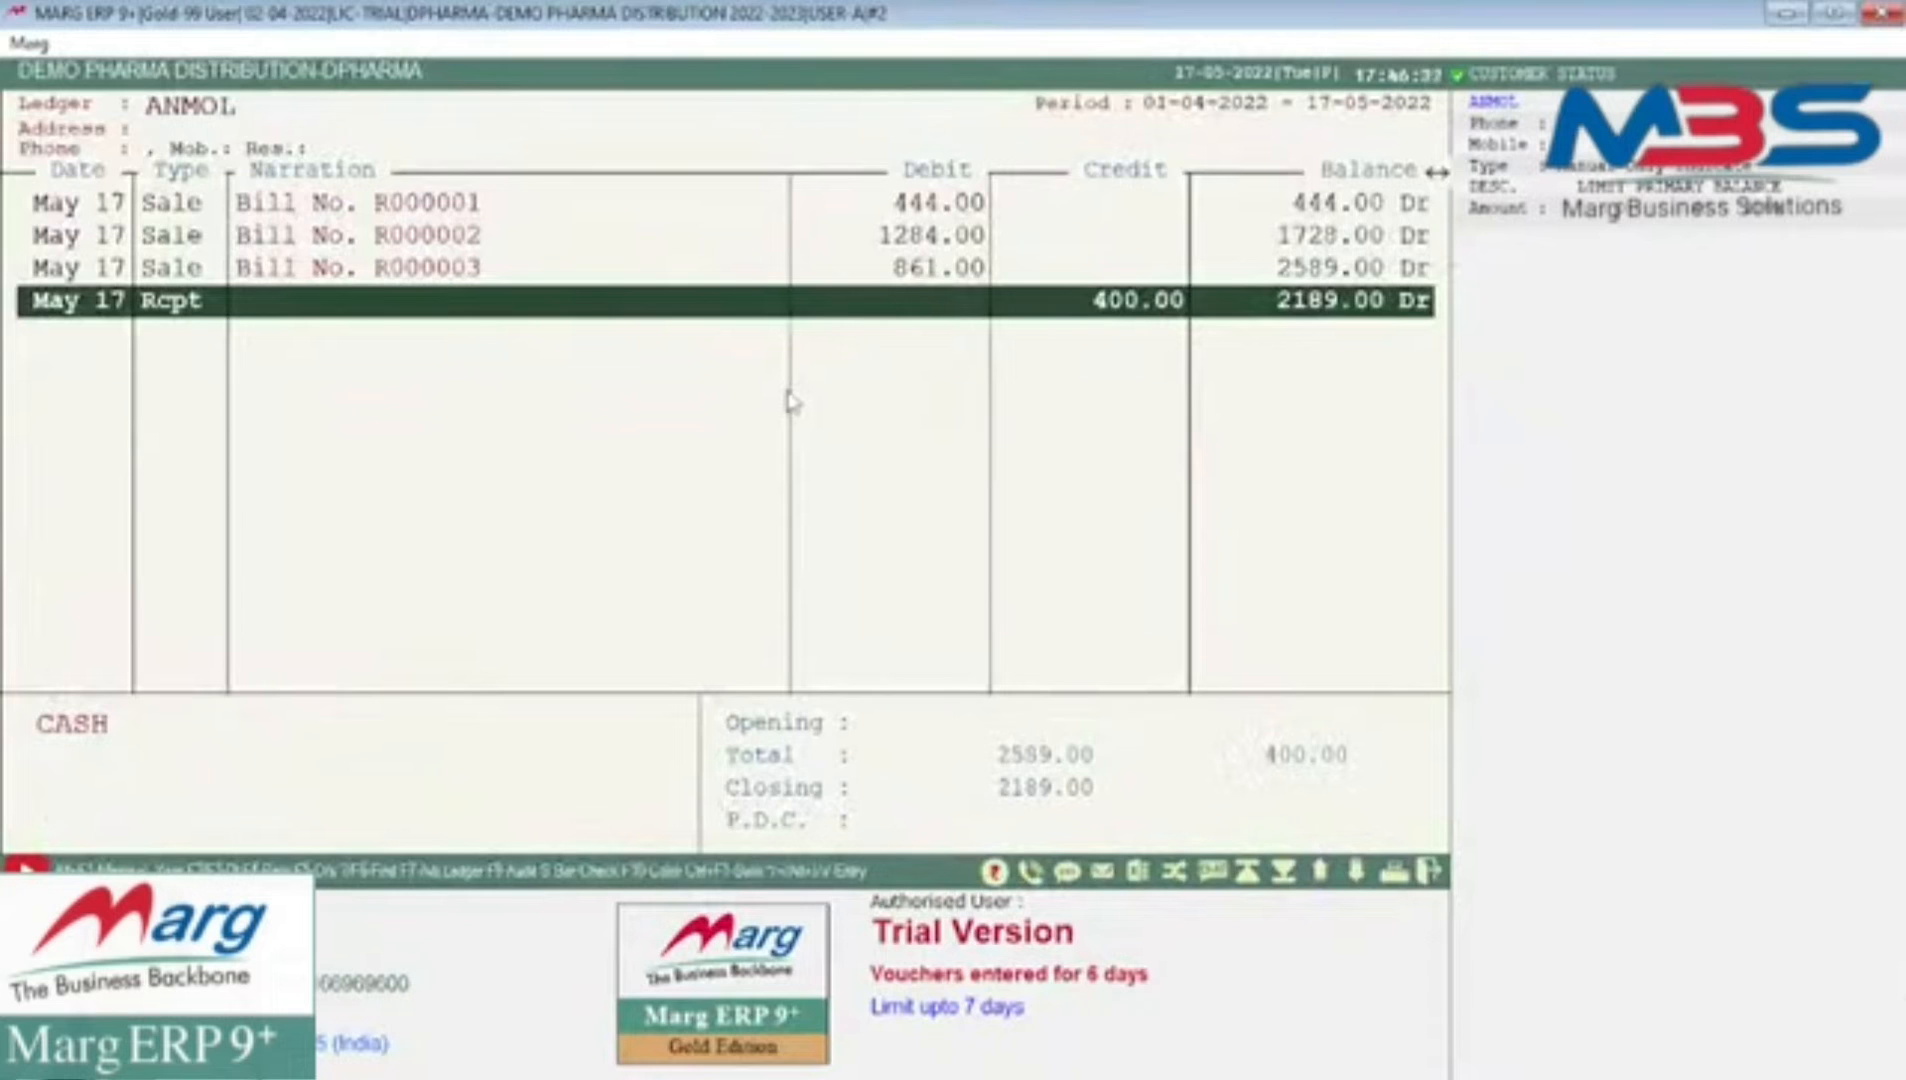
- Open the 400.00 cash receipt voucher to check its bill adjustment, and return to the main screen
{"action": "key", "text": "Return"}
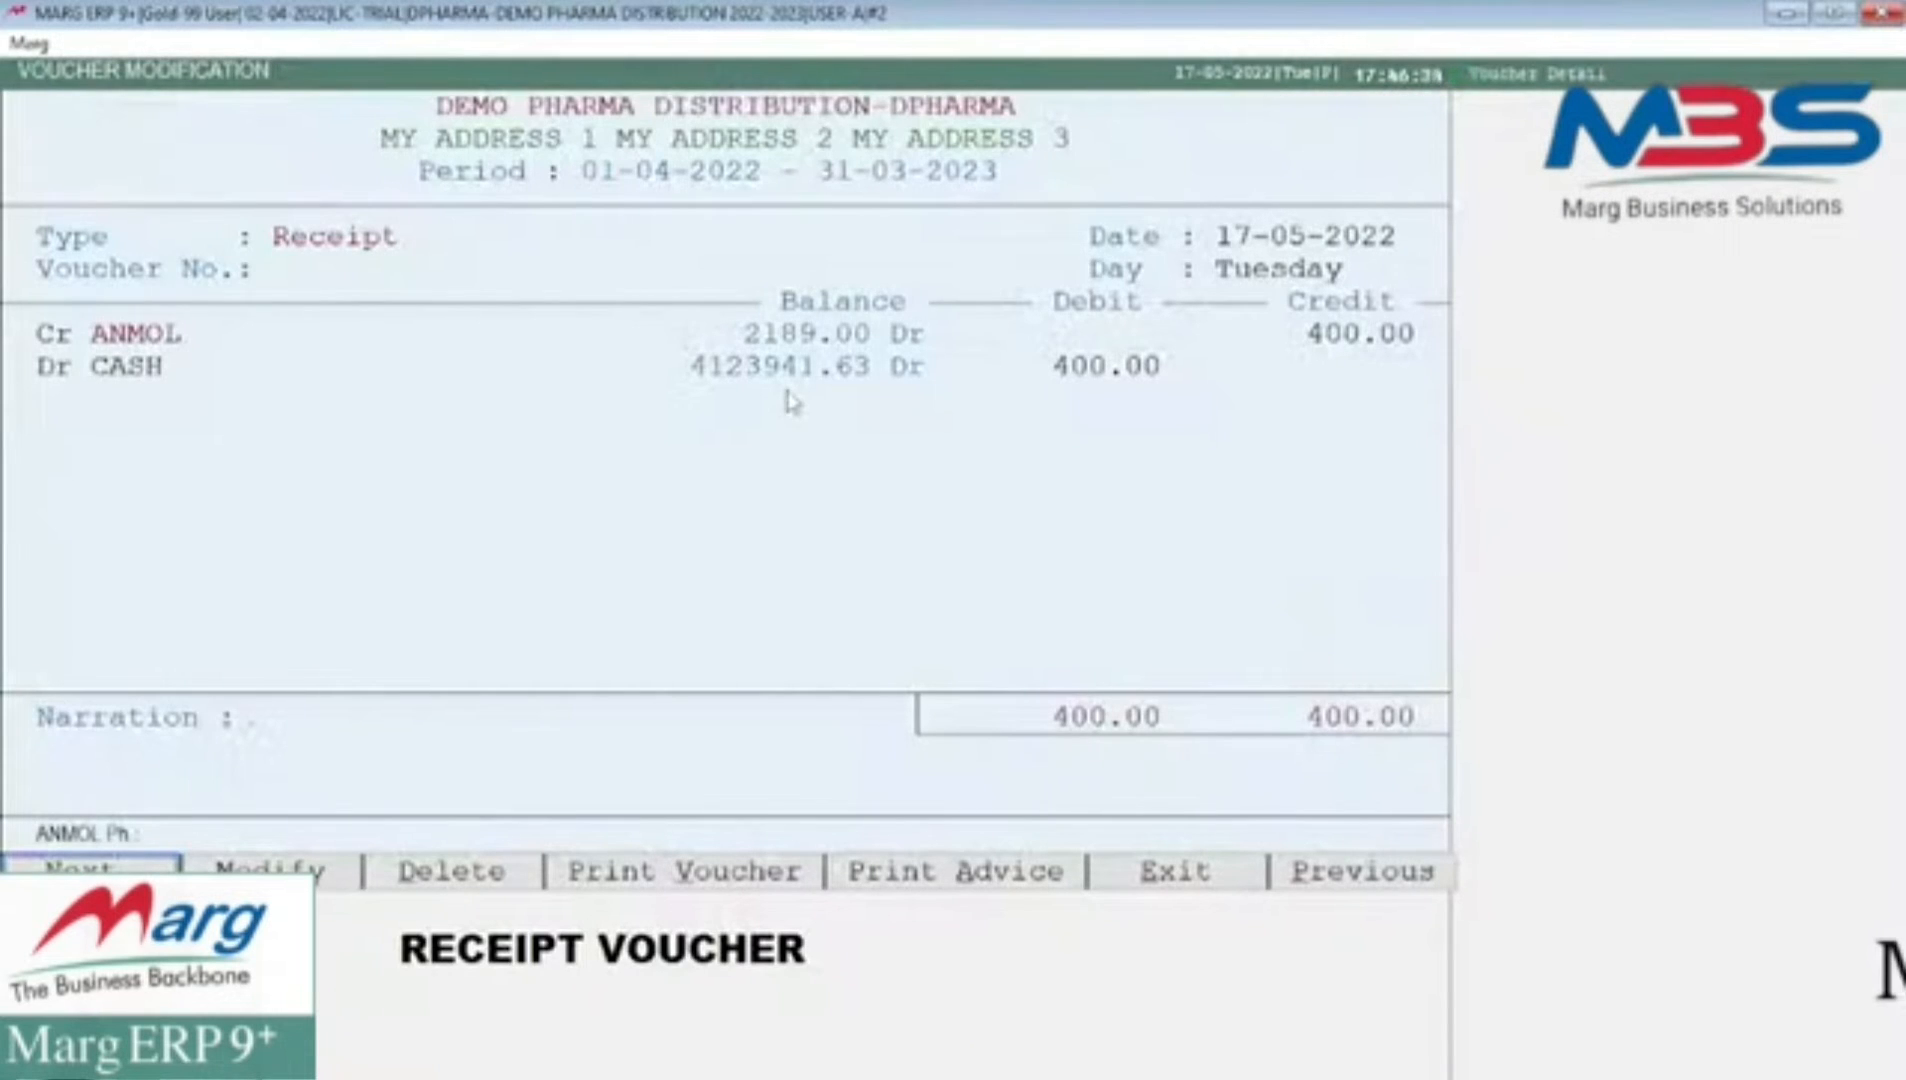
{"action": "key", "text": "Escape"}
{"action": "key", "text": "Return"}
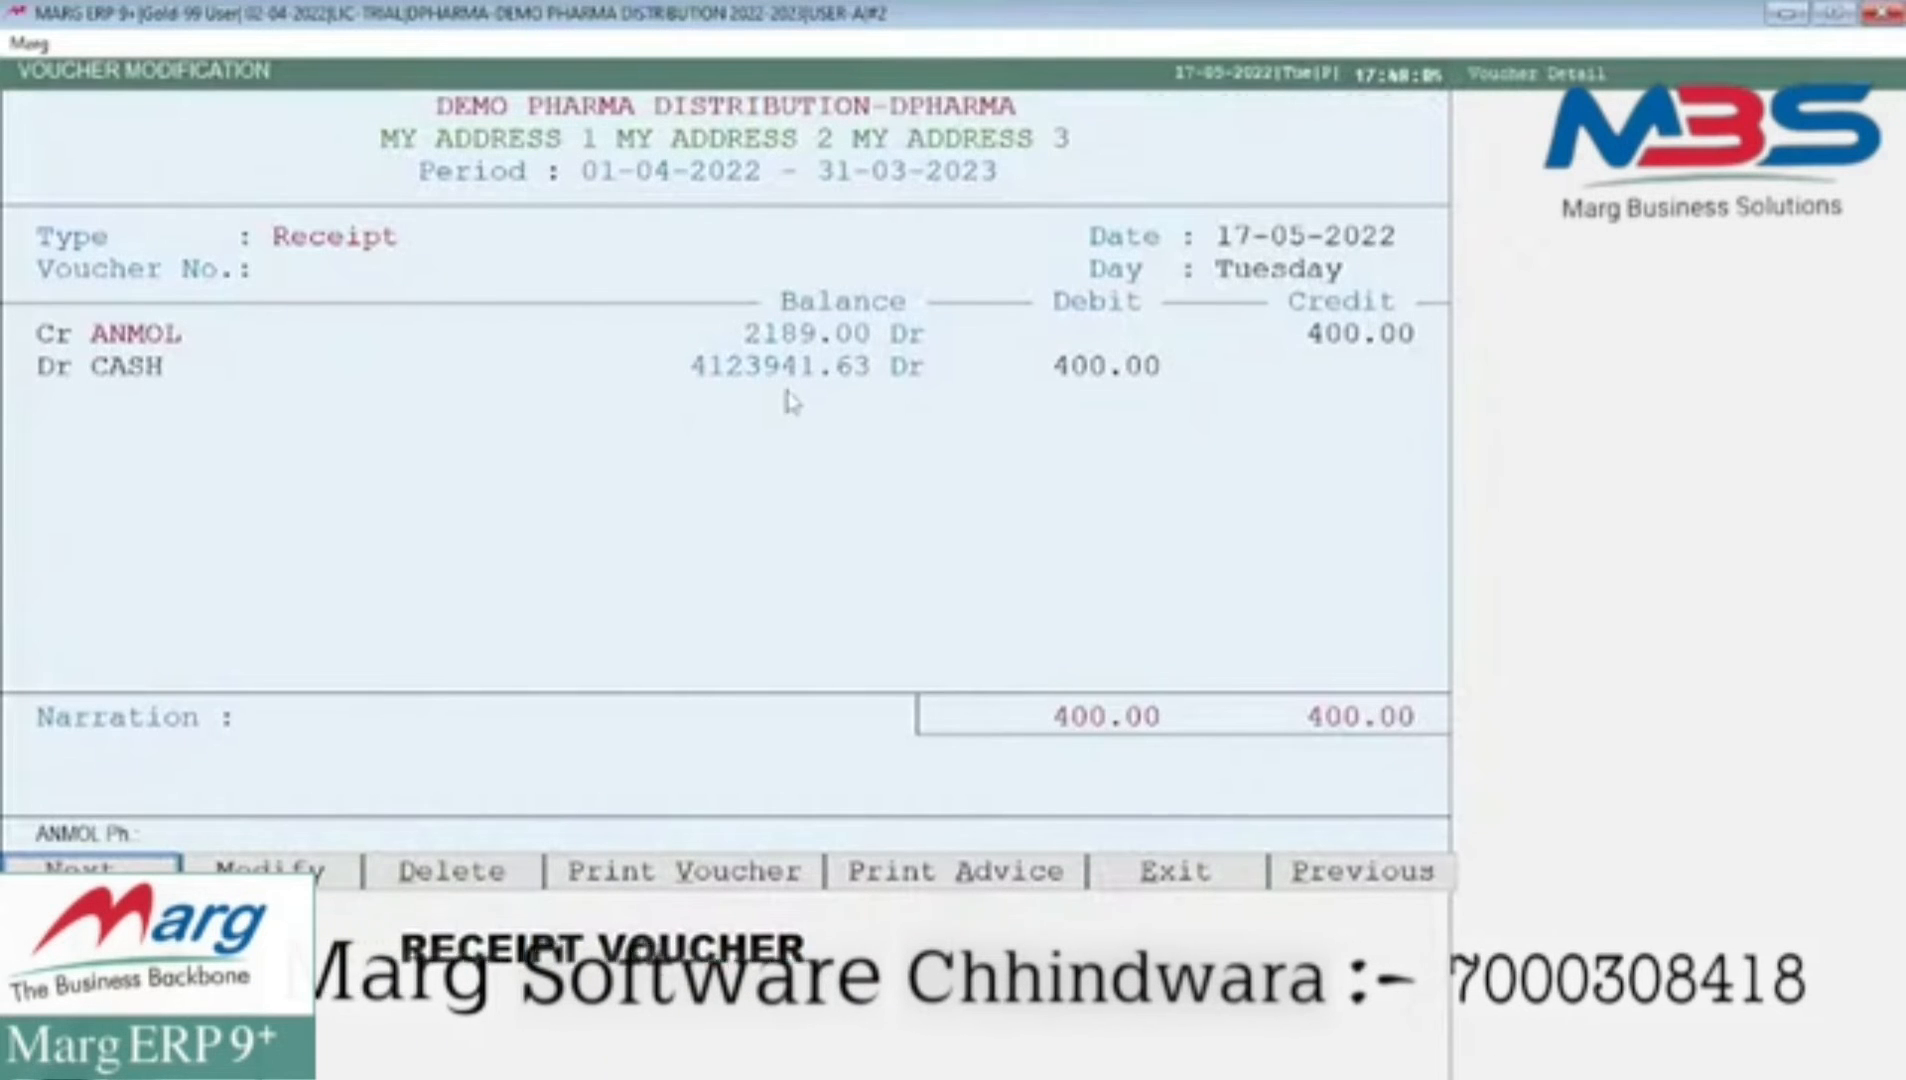
{"action": "key", "text": "Escape"}
{"action": "key", "text": "Escape"}
{"action": "key", "text": "Escape"}
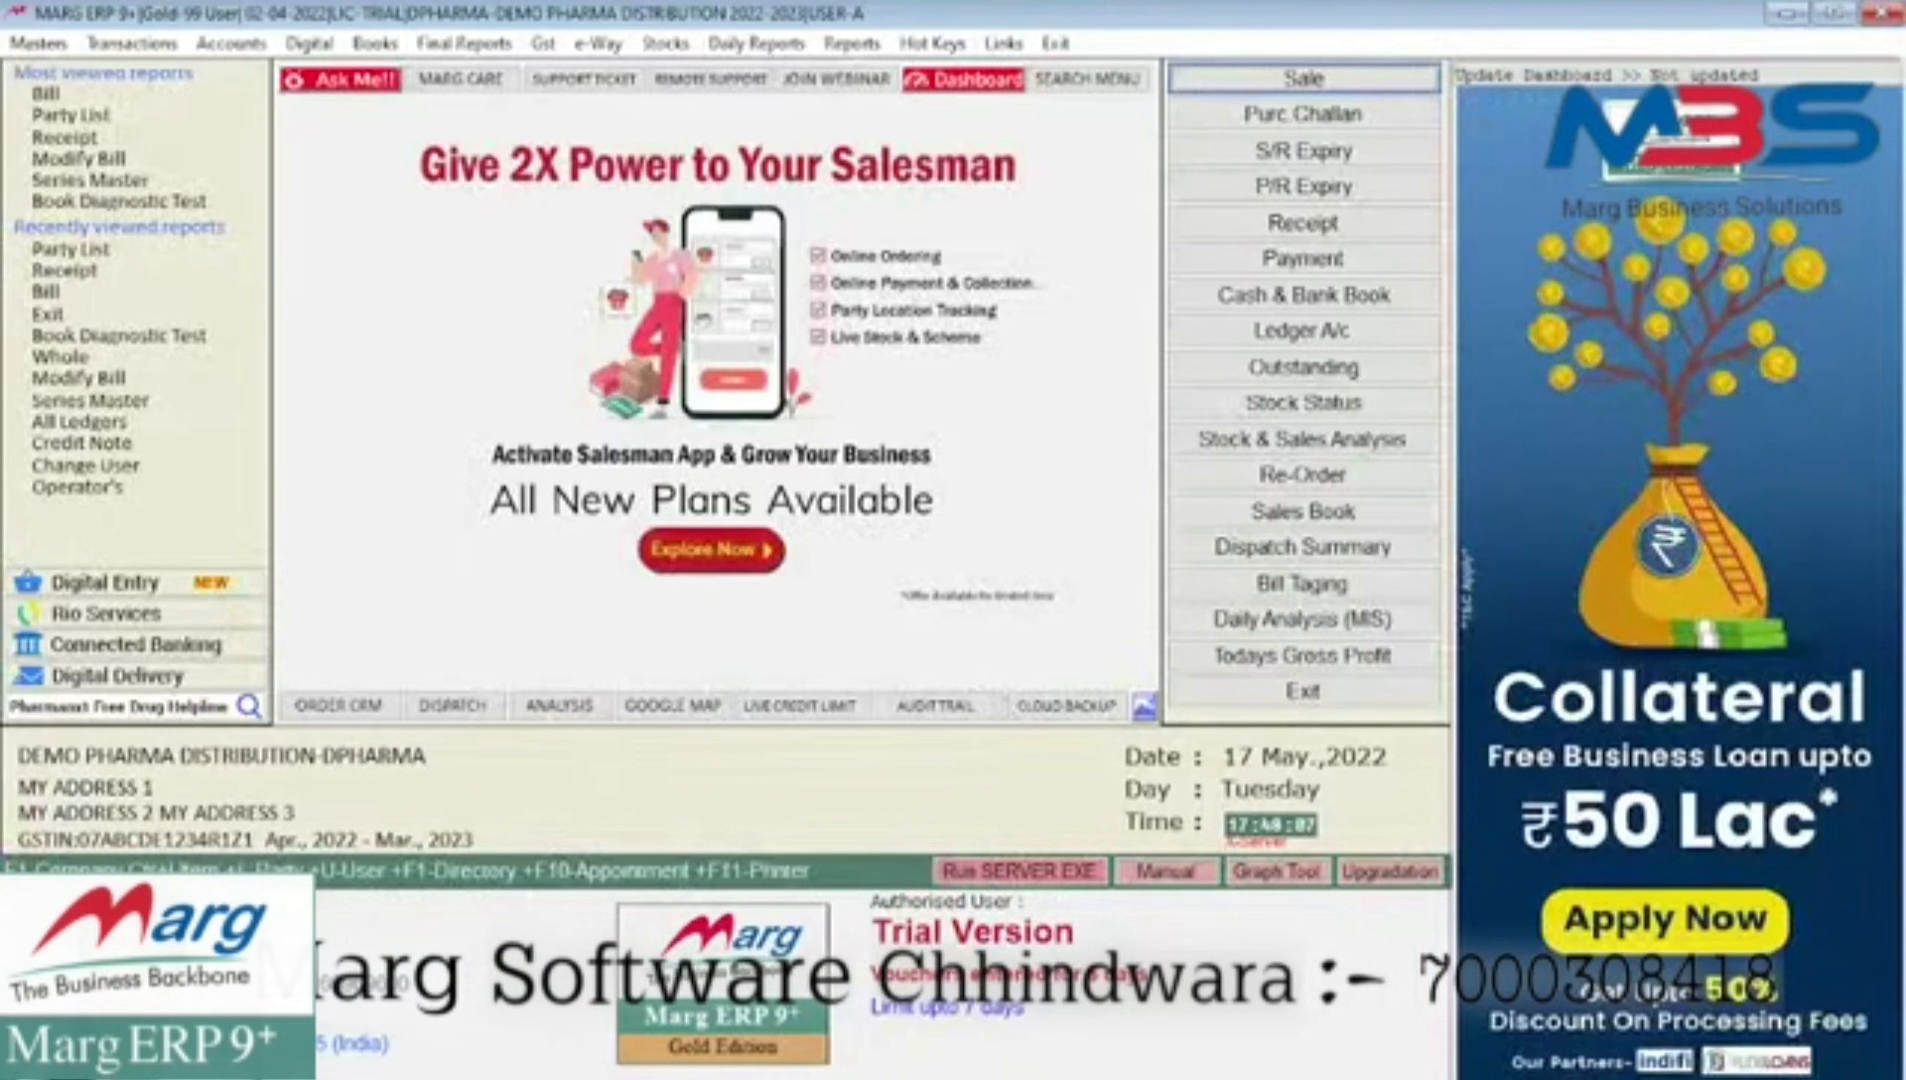
- Start a new payment voucher dated 17-05-2022 and debit RANBAXY INDIA LTD. with 100.00
{"action": "key", "text": "alt+a"}
{"action": "key", "text": "Right"}
{"action": "key", "text": "Down"}
{"action": "key", "text": "Right"}
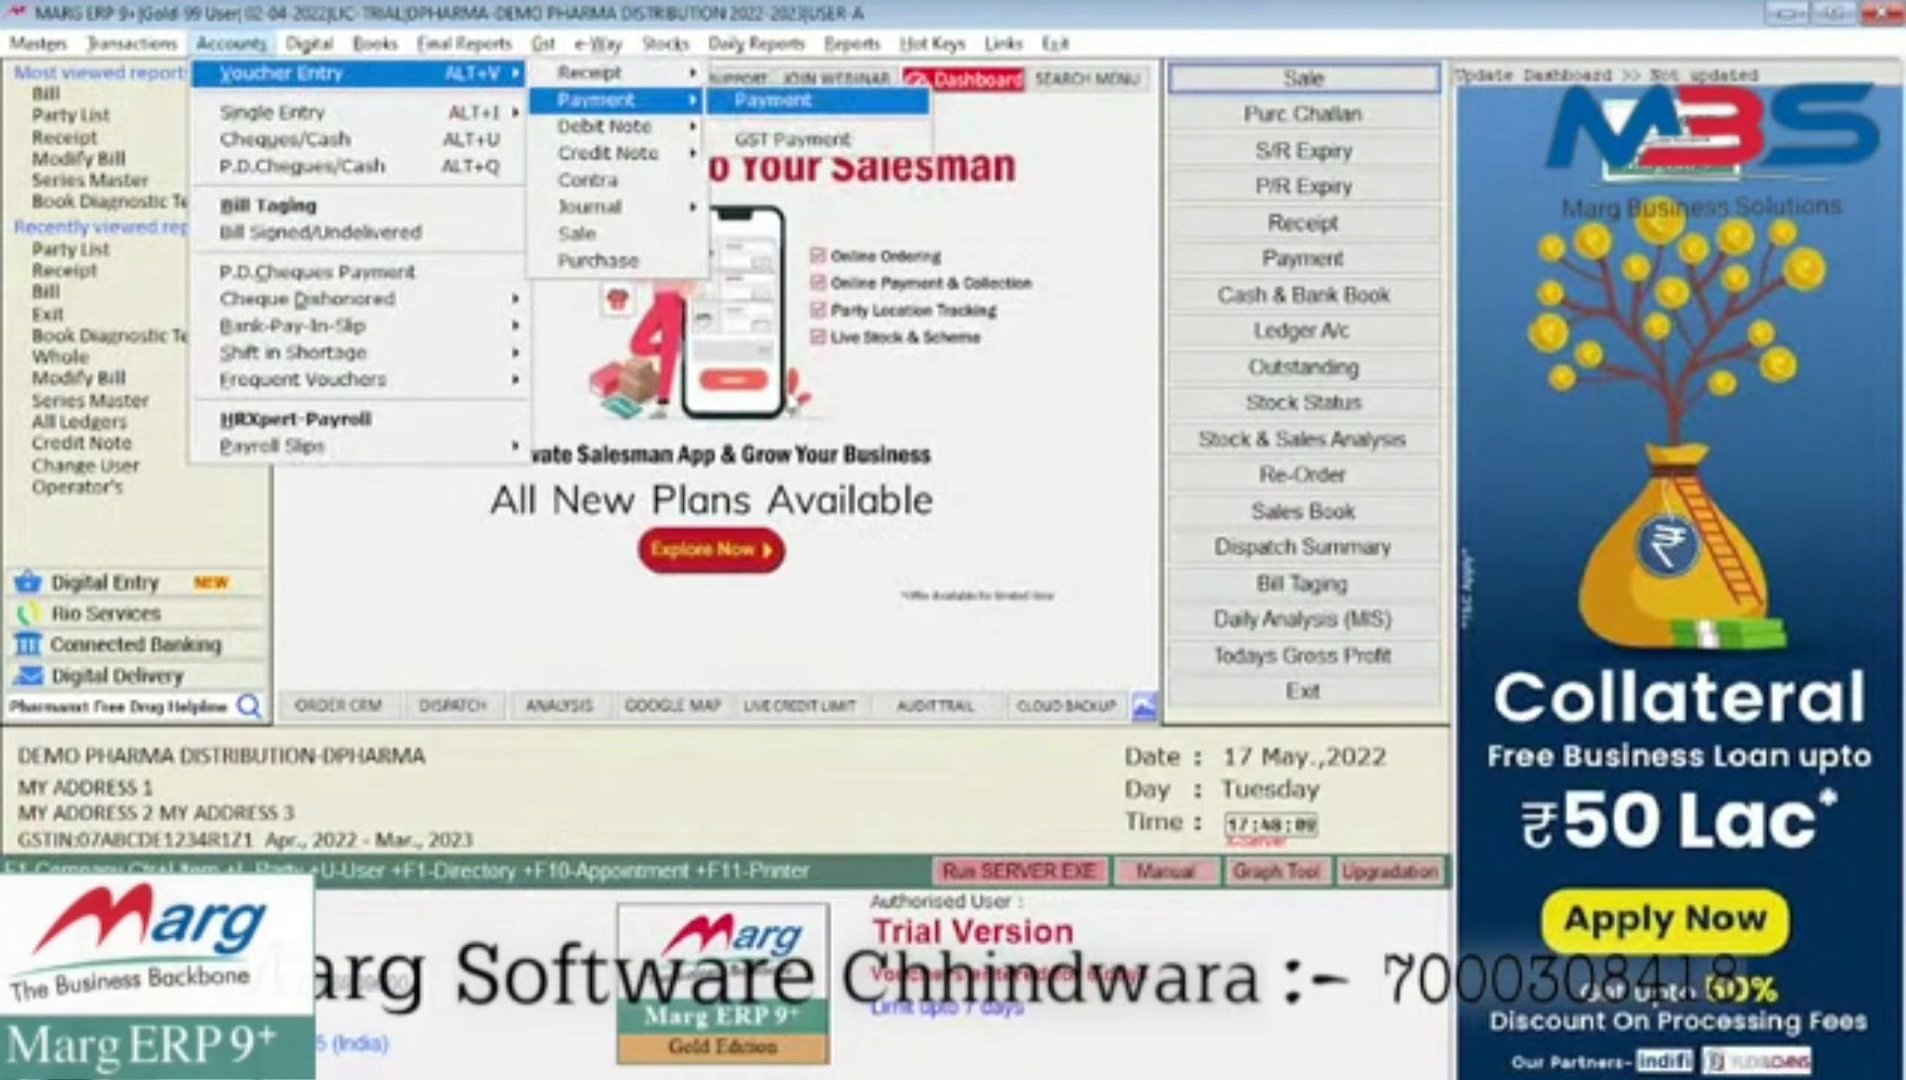
{"action": "key", "text": "Return"}
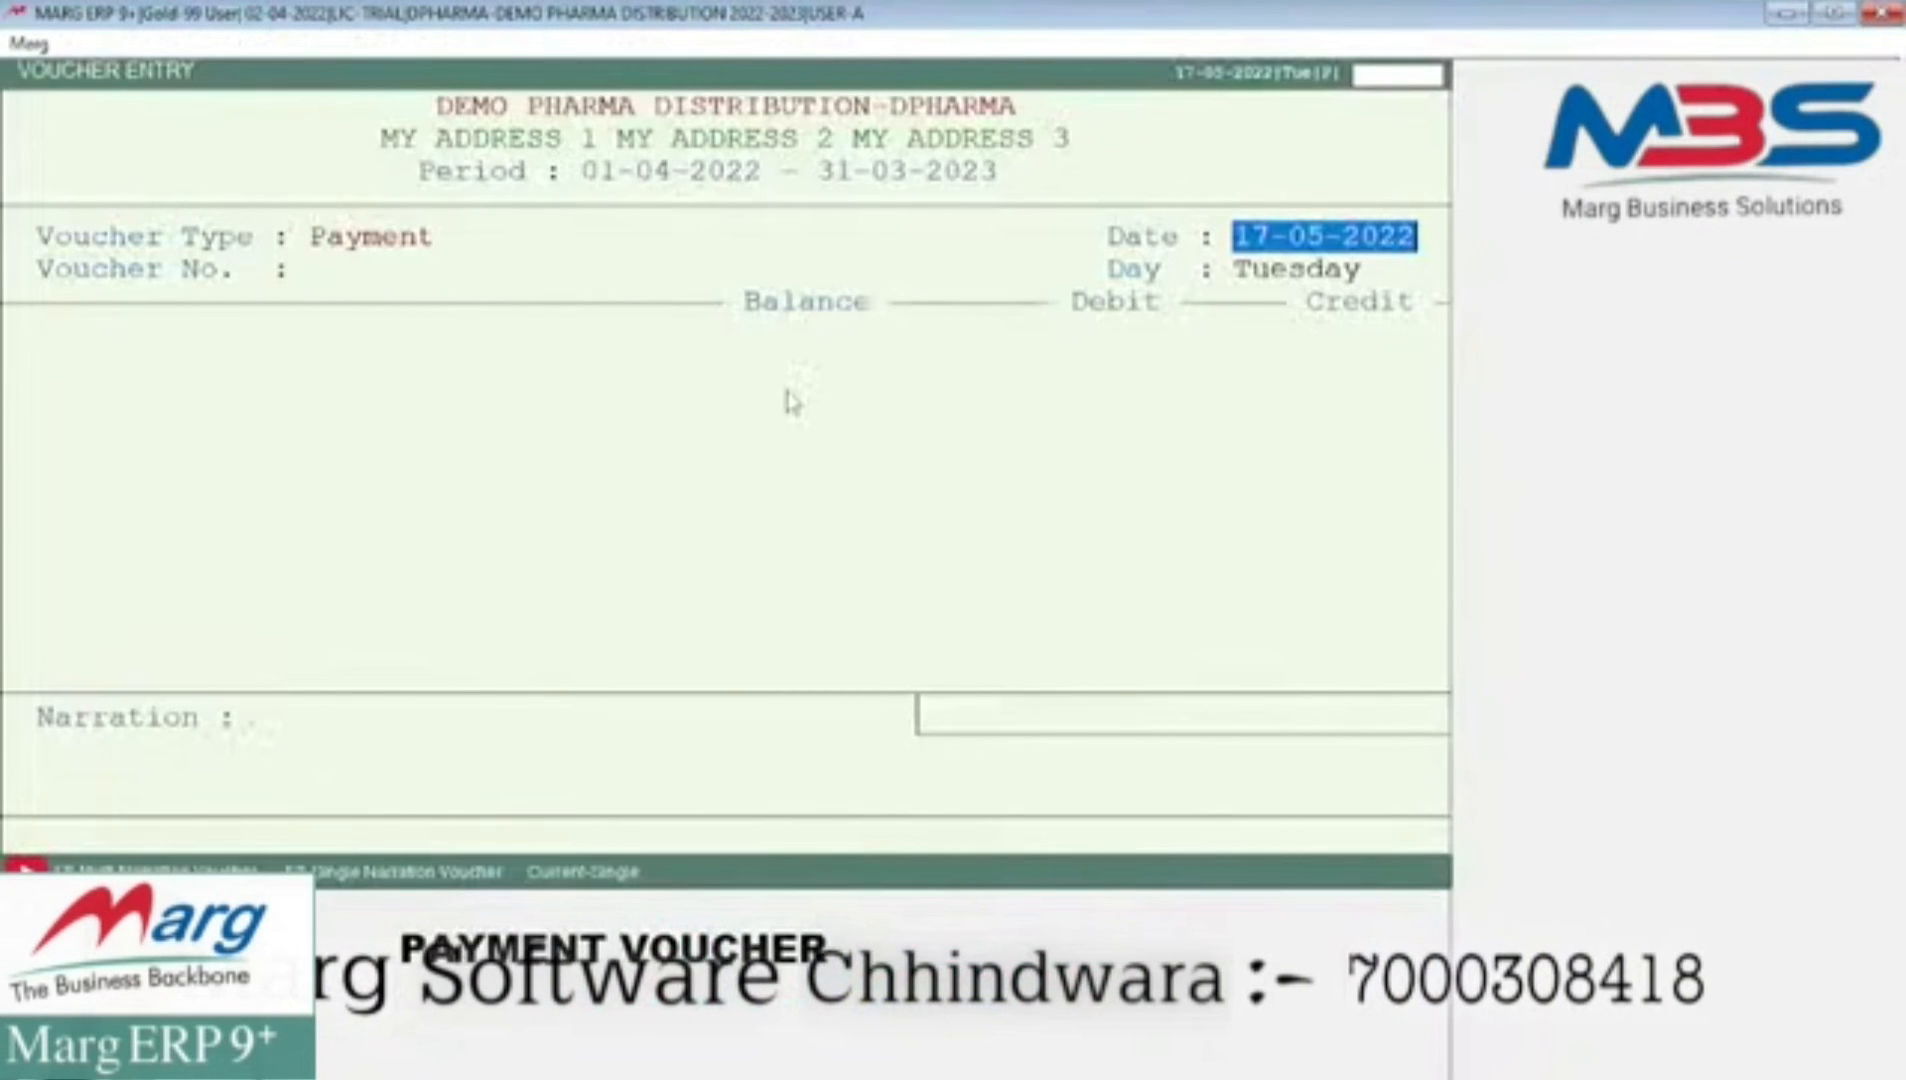
{"action": "key", "text": "Return"}
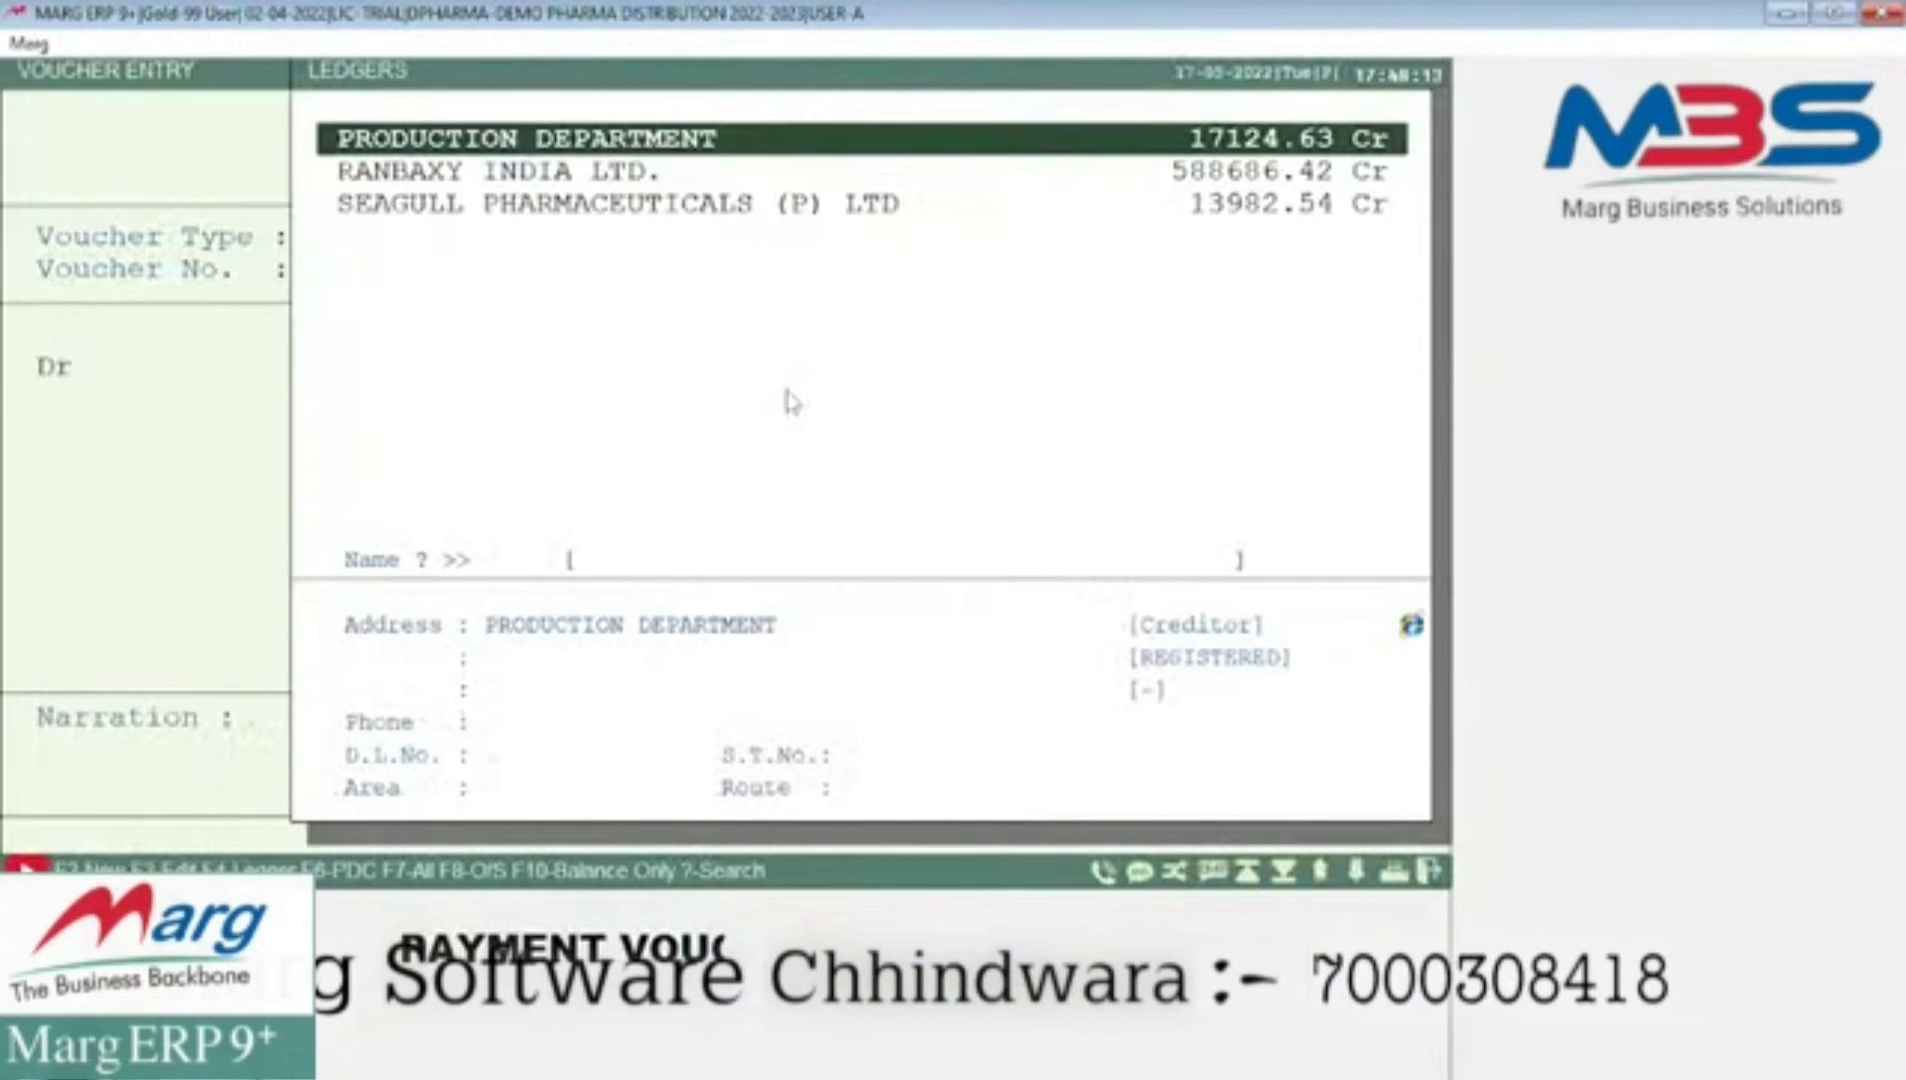
{"action": "key", "text": "Down"}
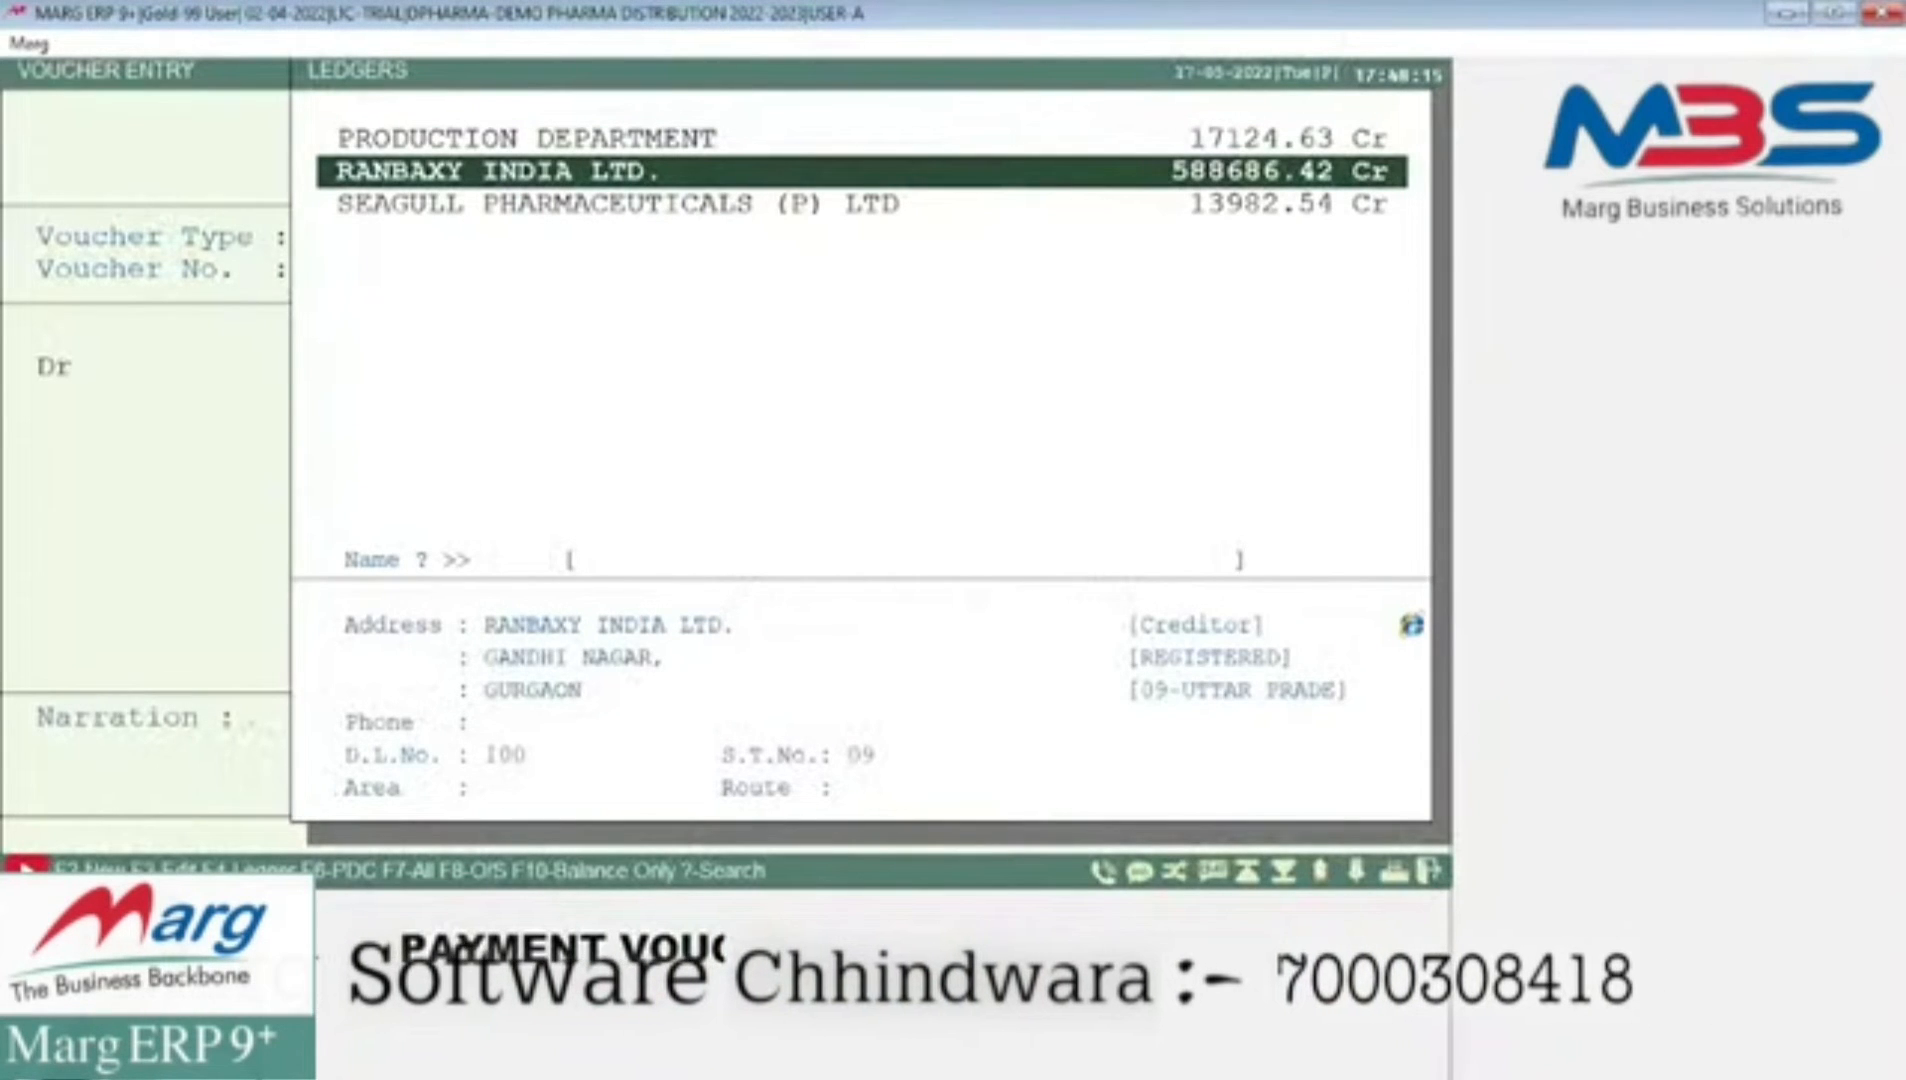
{"action": "key", "text": "Return"}
{"action": "type", "text": "100"}
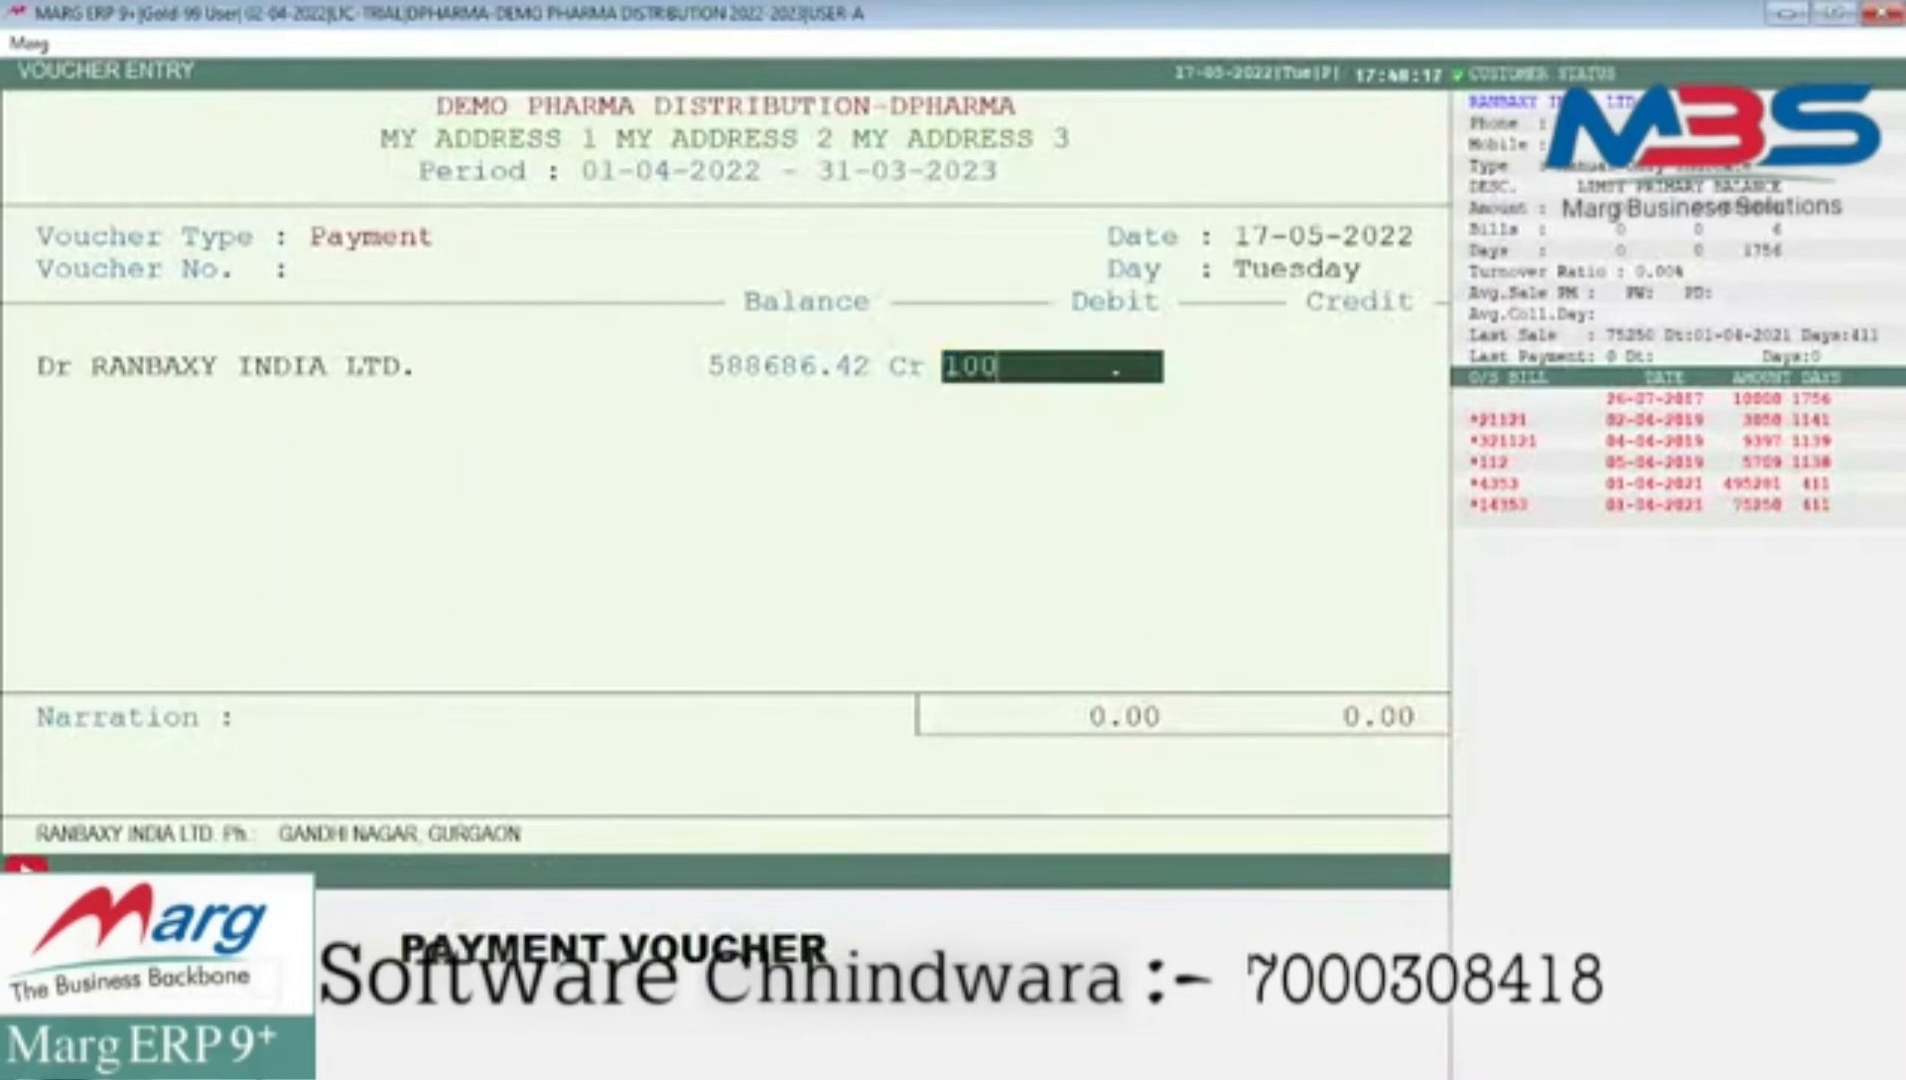
{"action": "key", "text": "Return"}
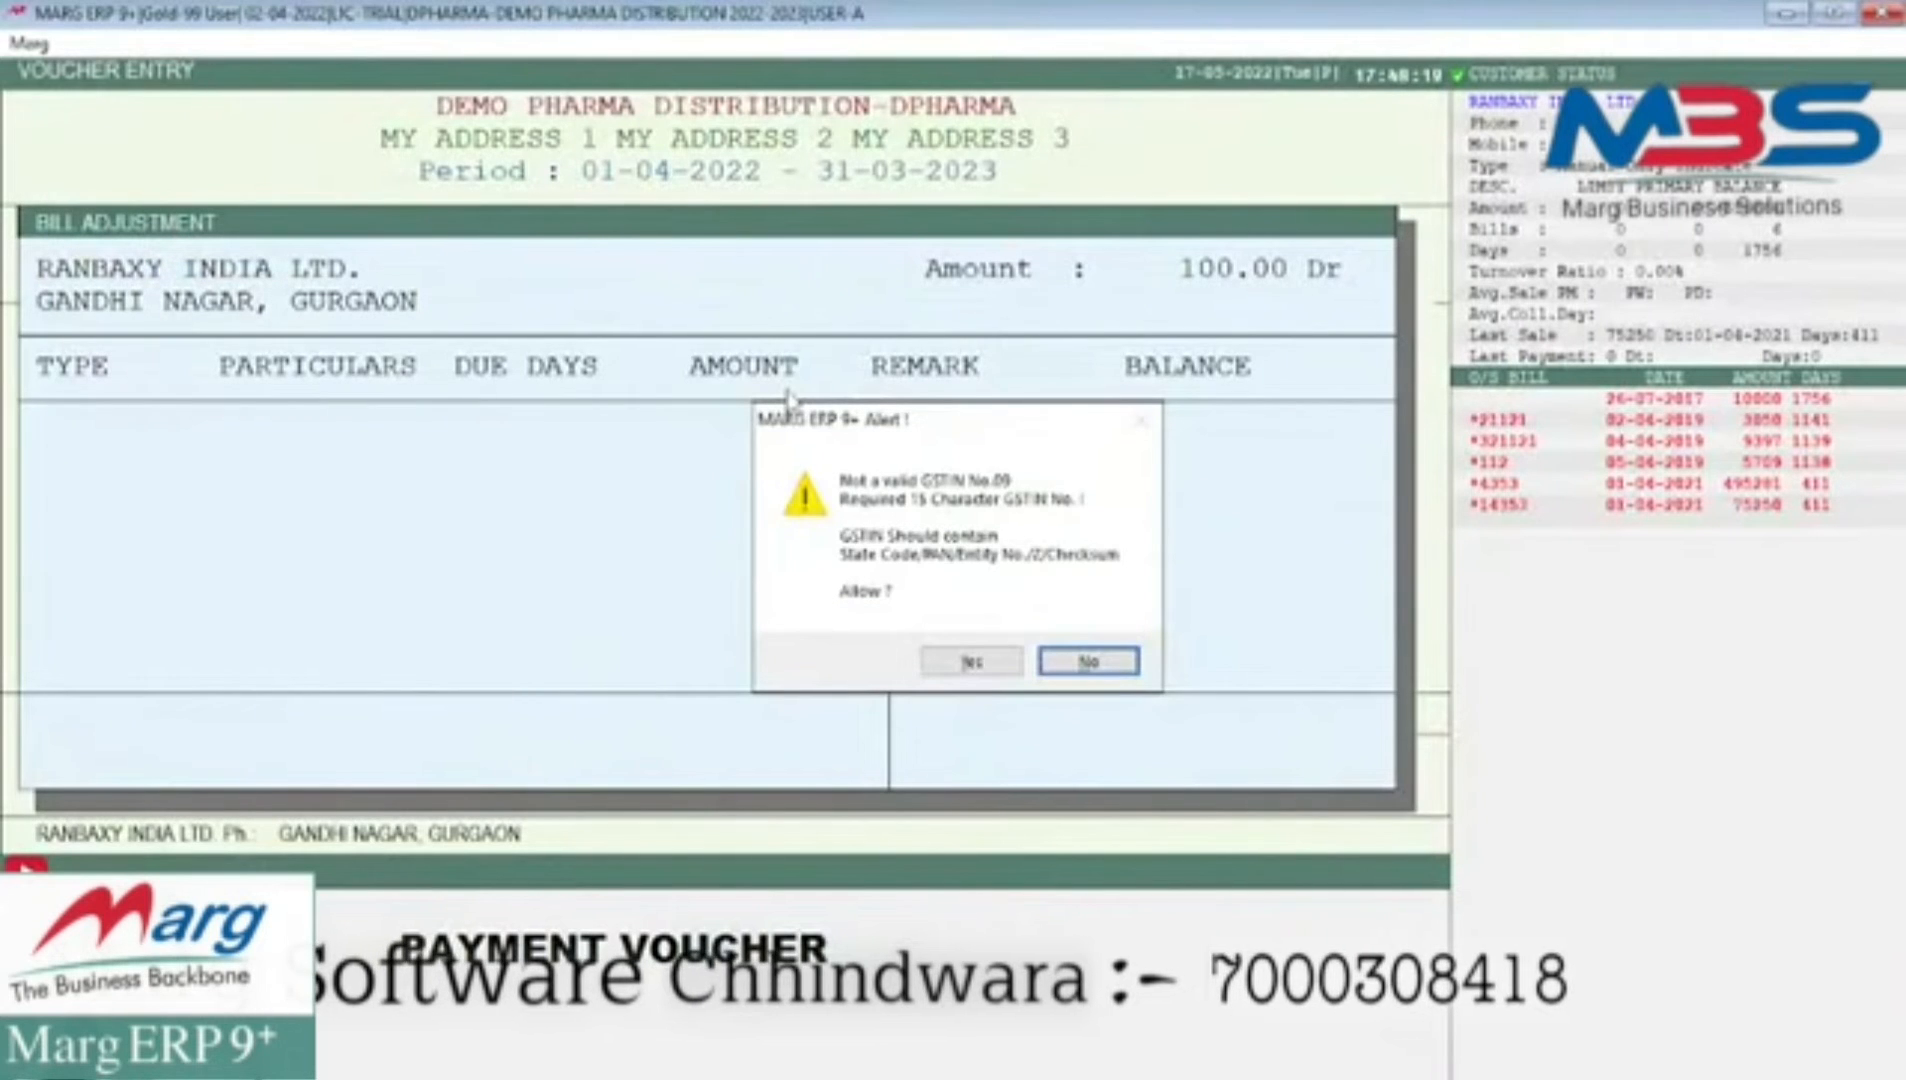
- Allow the supplier's invalid GSTIN and adjust the full 100.00 payment against bill *21121
{"action": "key", "text": "Return"}
{"action": "key", "text": "Return"}
{"action": "key", "text": "Left"}
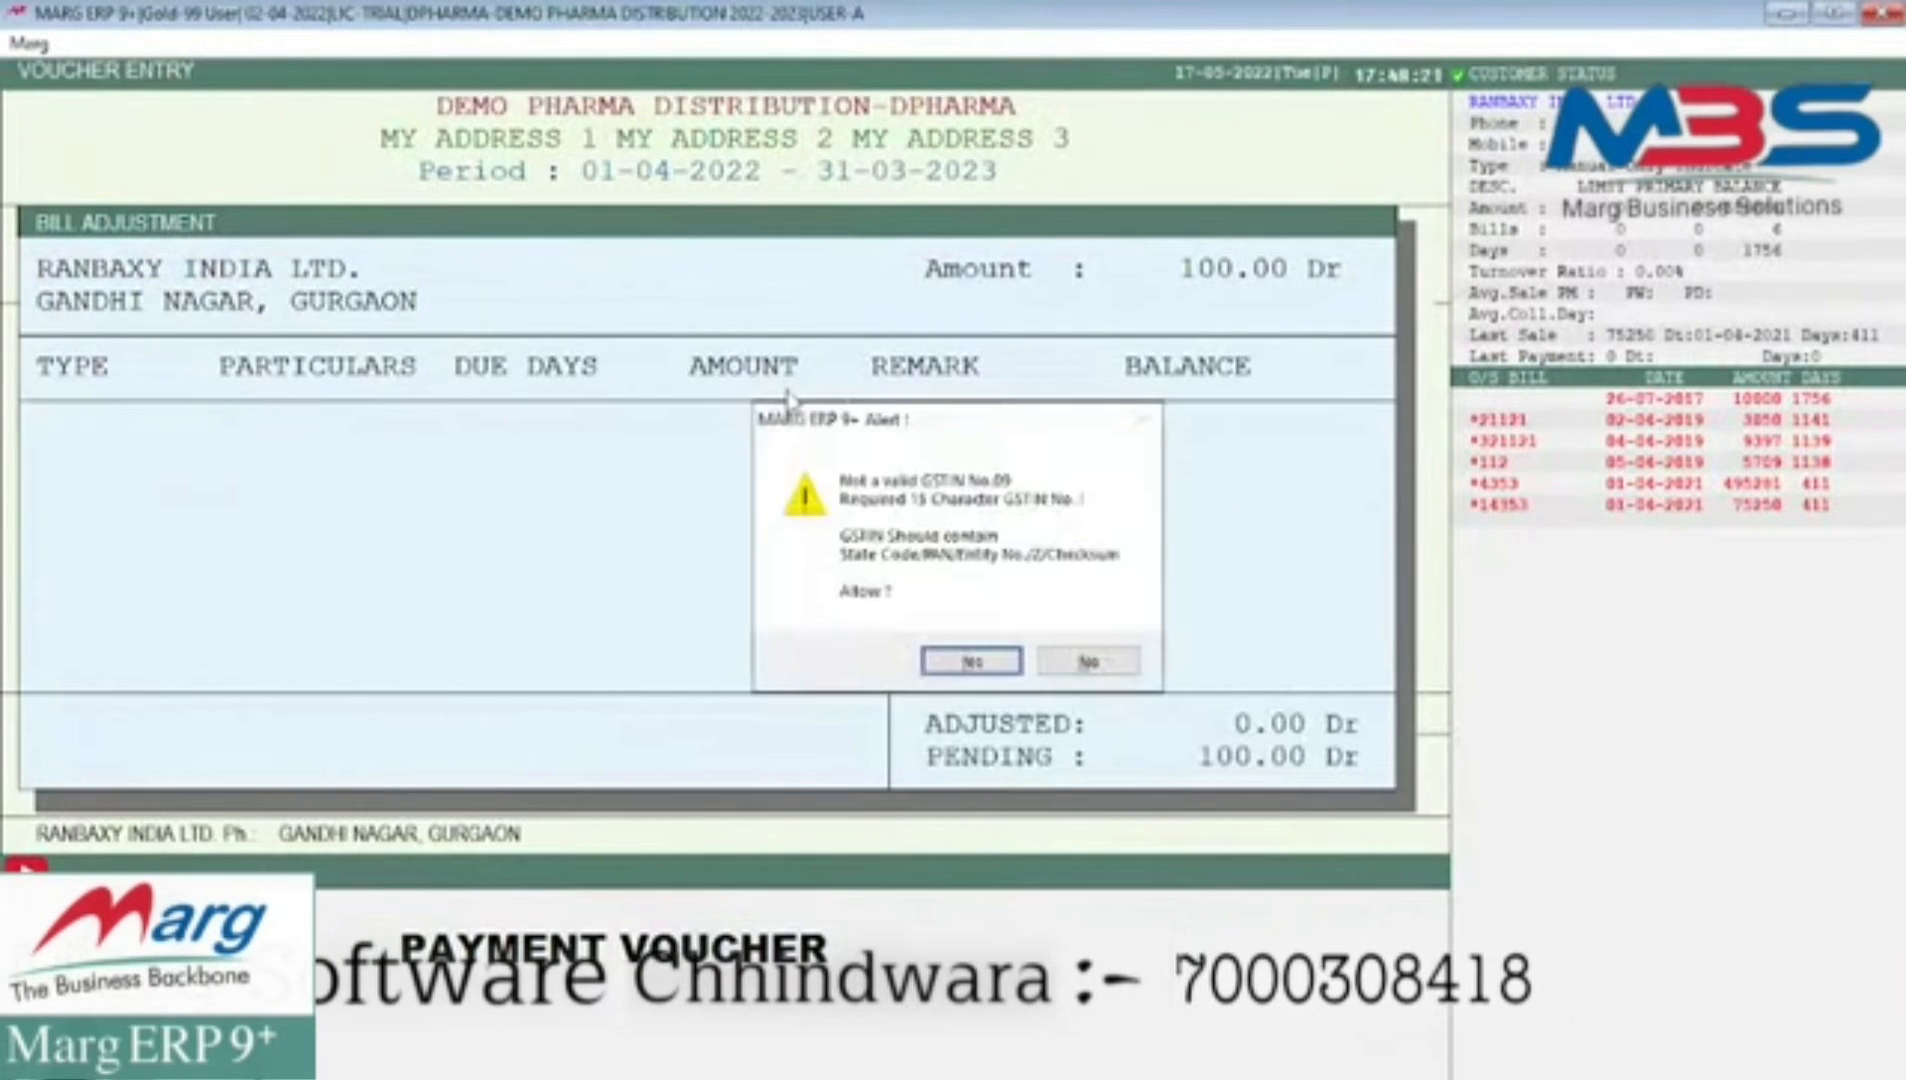
{"action": "key", "text": "Return"}
{"action": "key", "text": "Down"}
{"action": "key", "text": "Return"}
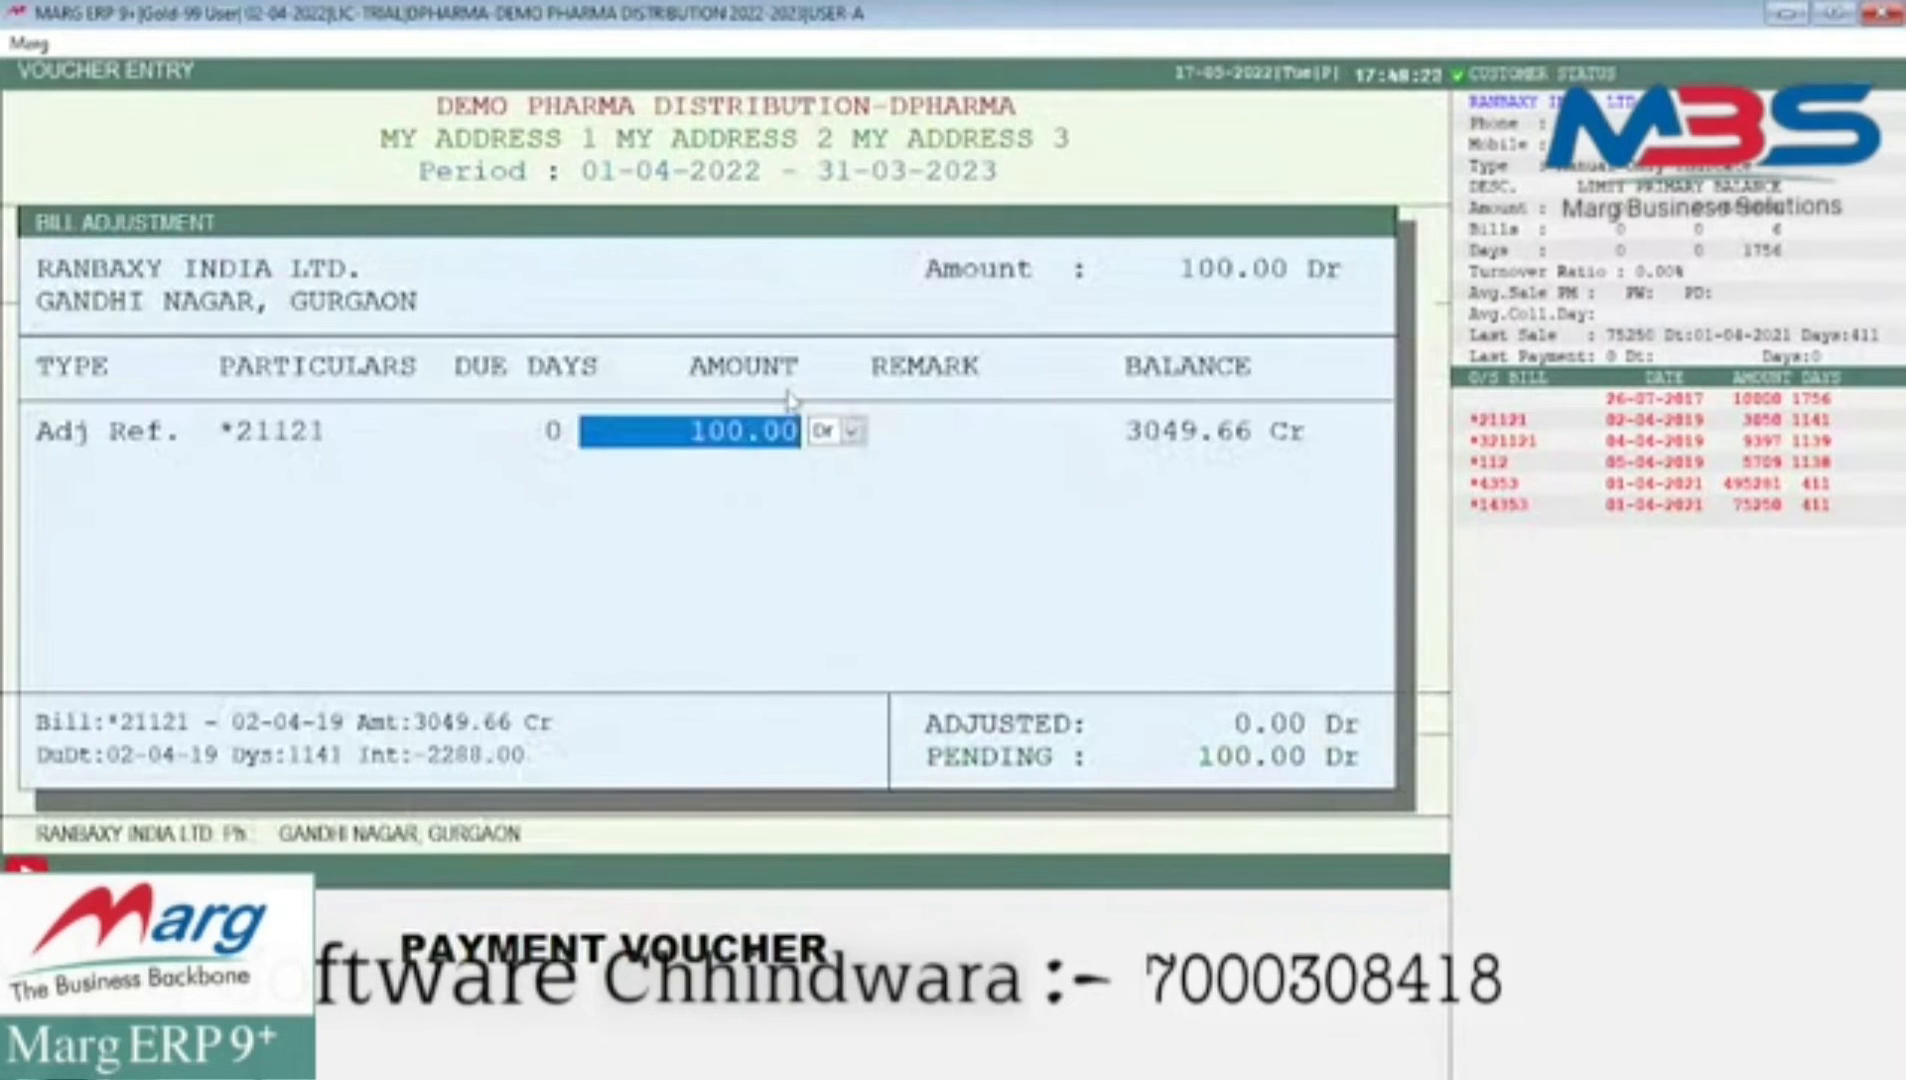
{"action": "key", "text": "Return"}
{"action": "key", "text": "Return"}
- Credit BANK OF BARODA with 100.00 using the suggested cheque number, save the payment voucher and leave voucher entry
{"action": "key", "text": "Return"}
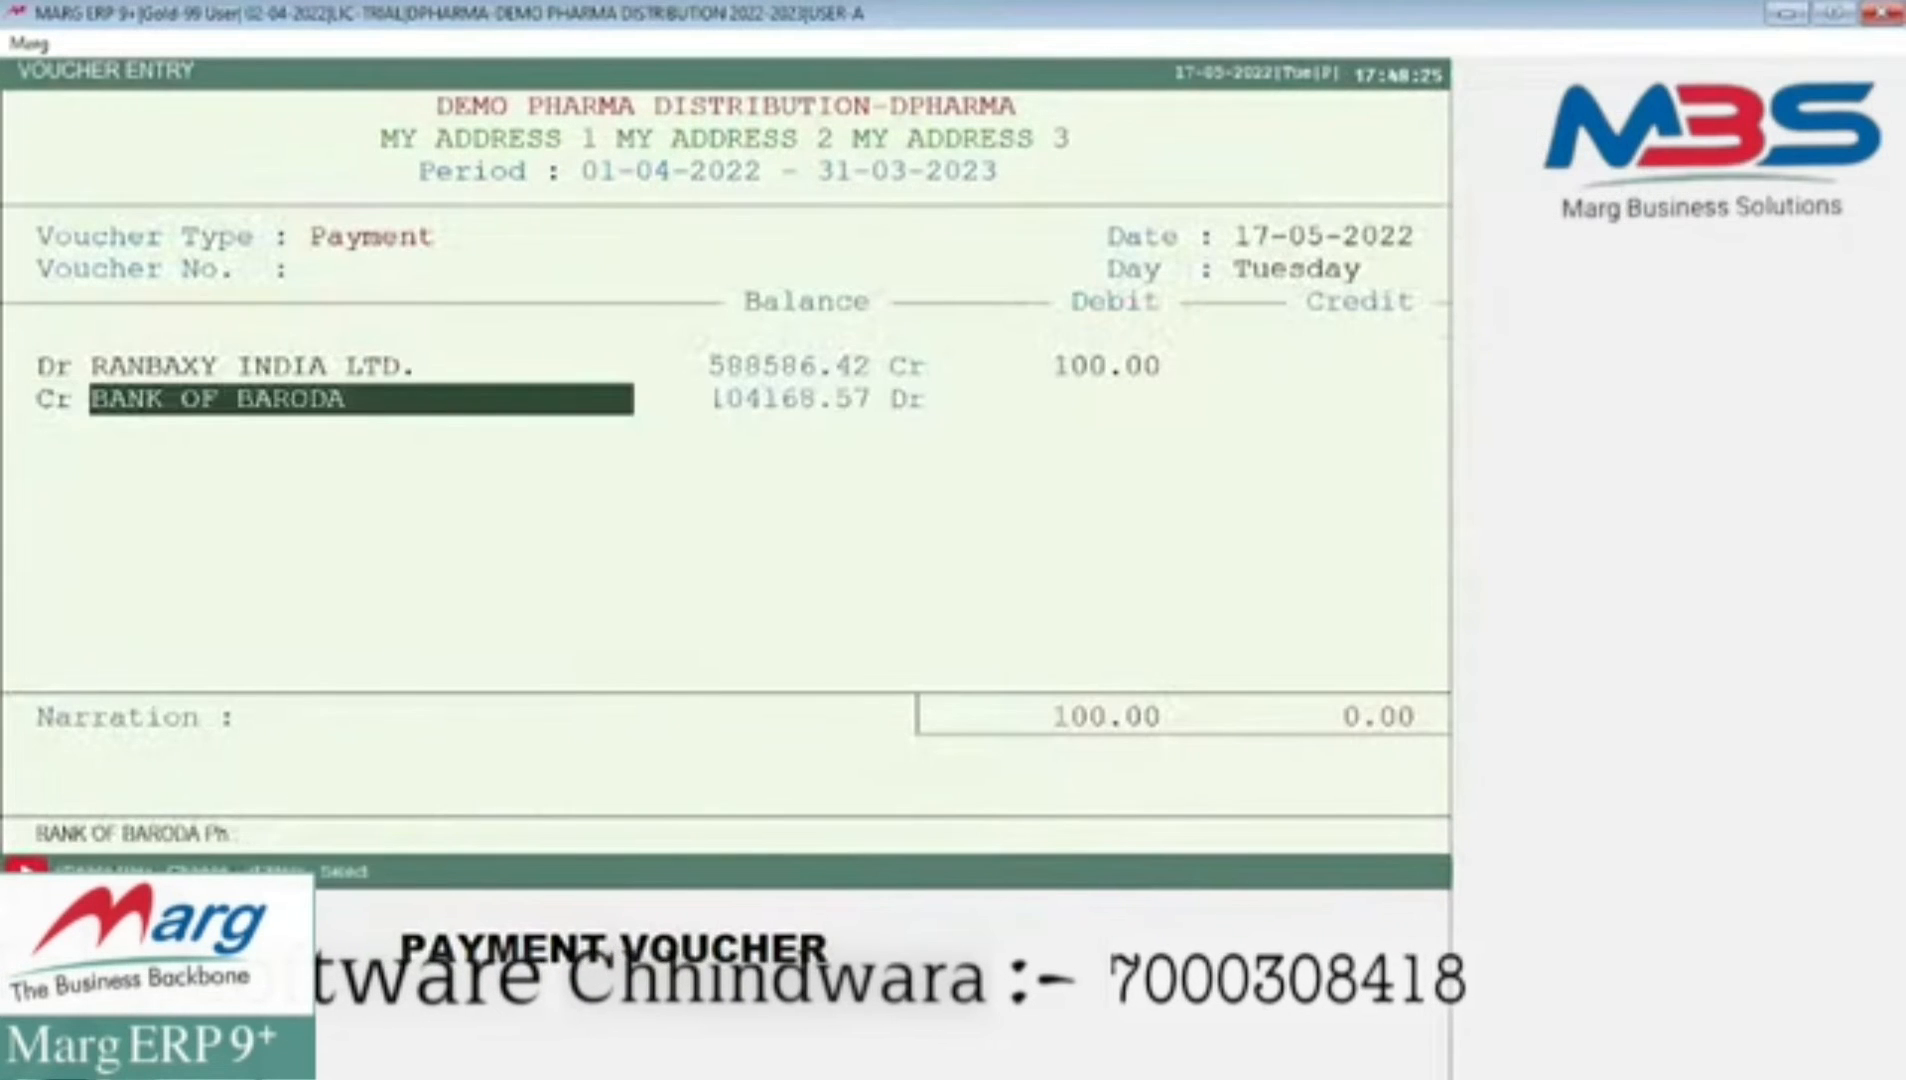
{"action": "key", "text": "Return"}
{"action": "key", "text": "Return"}
{"action": "key", "text": "Return"}
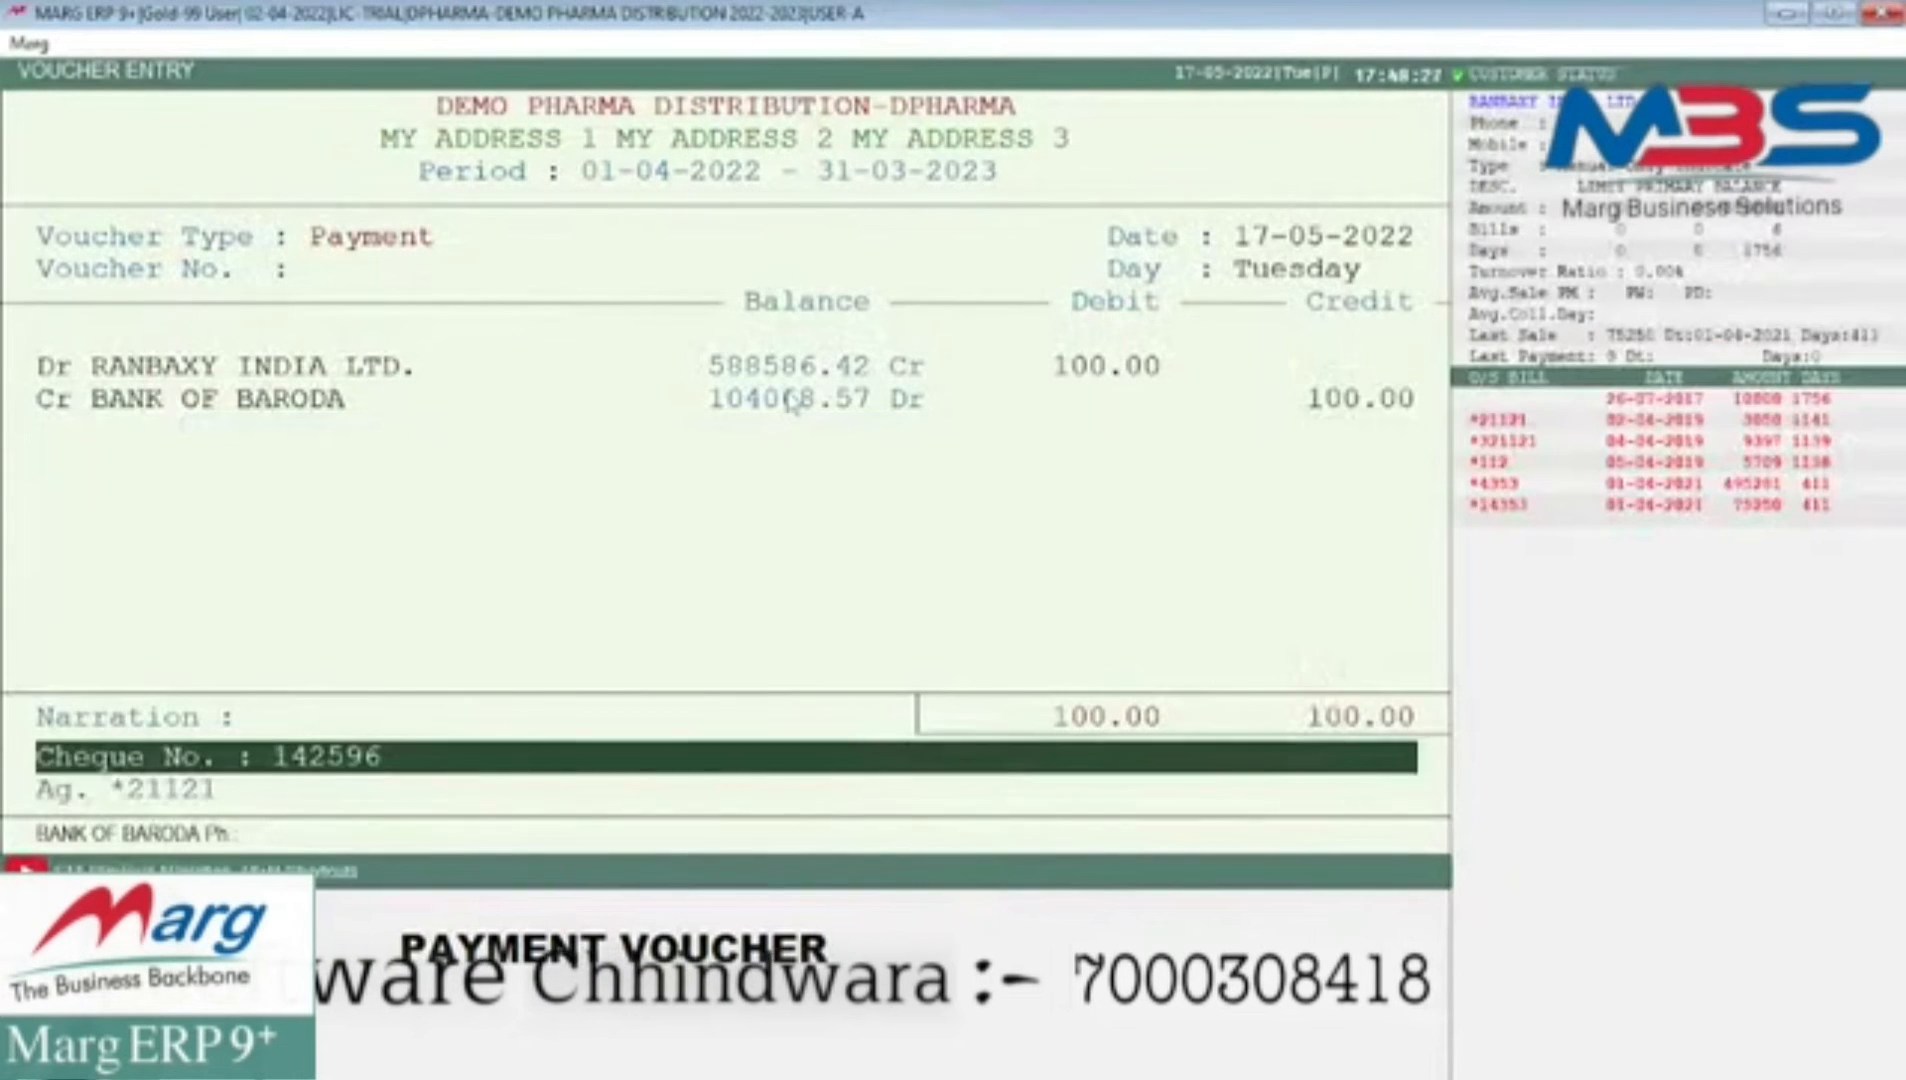
{"action": "key", "text": "Return"}
{"action": "key", "text": "Return"}
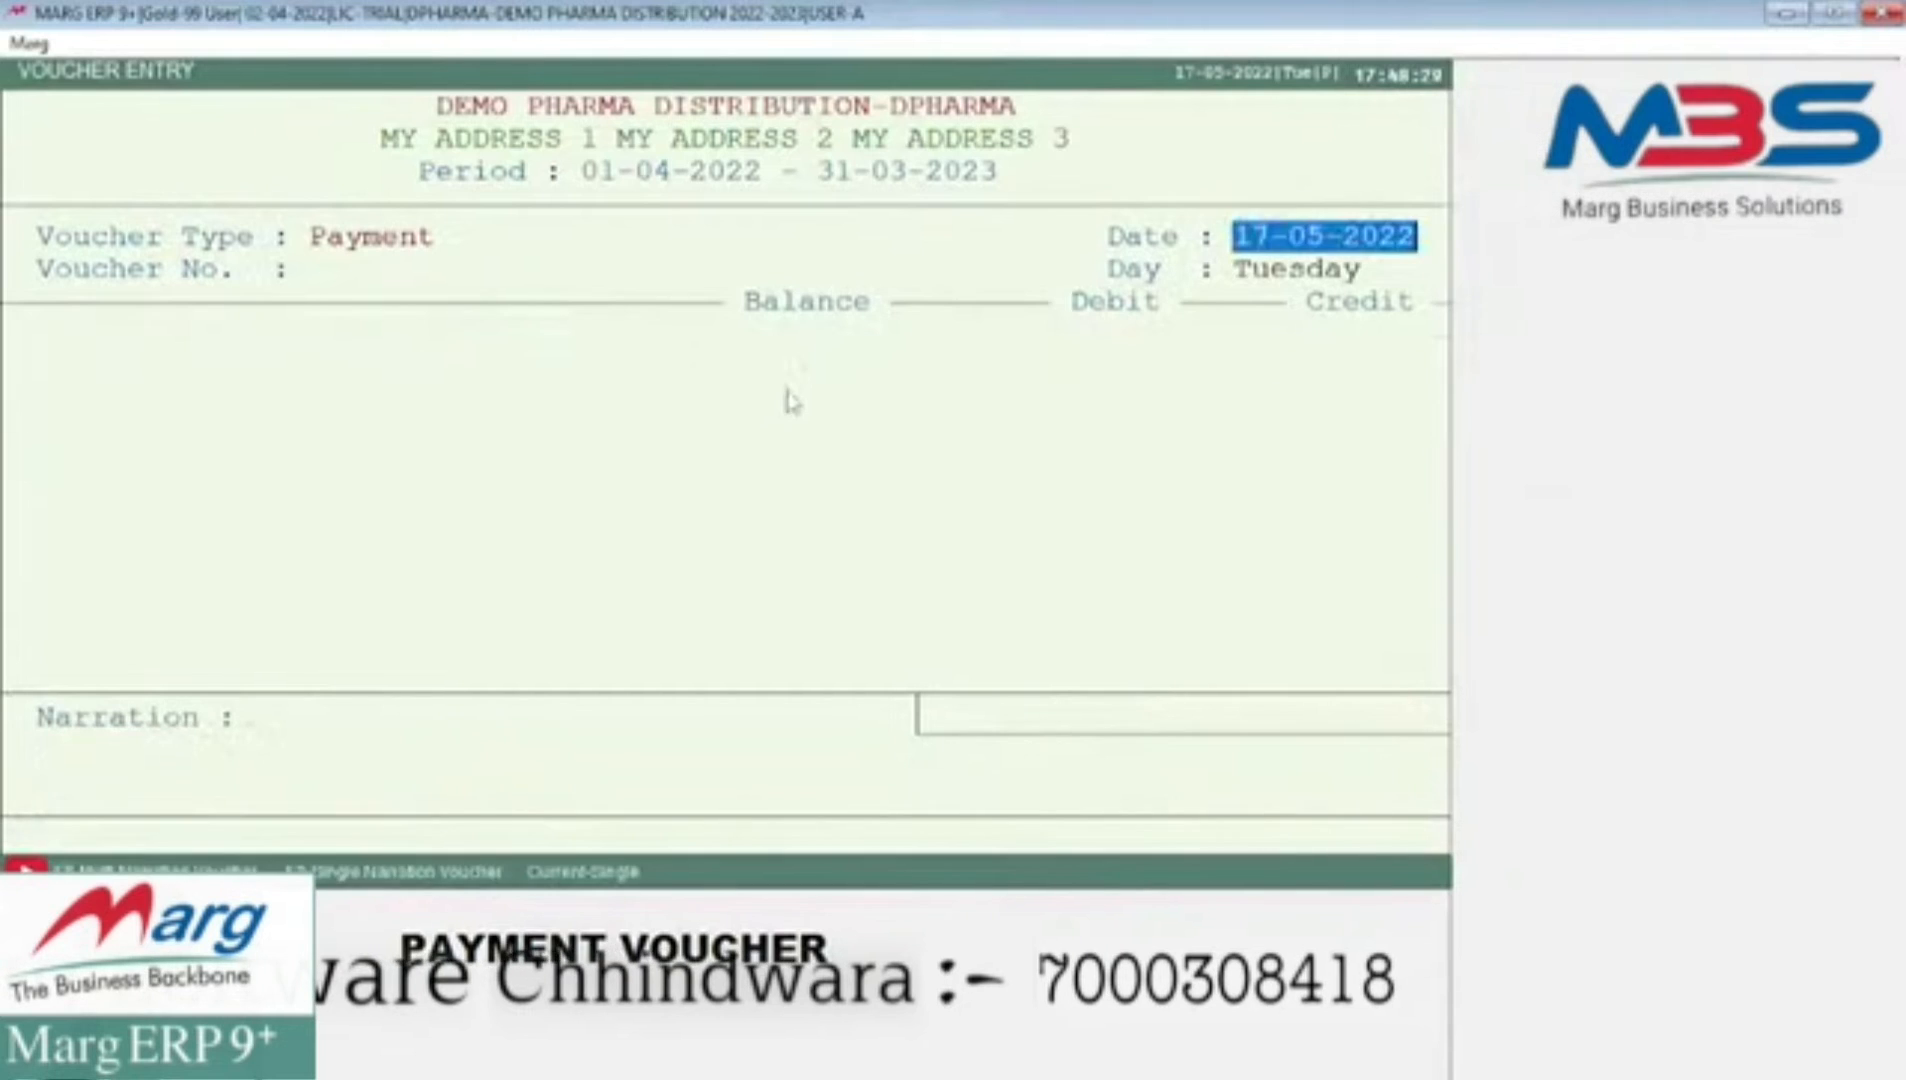
{"action": "key", "text": "Escape"}
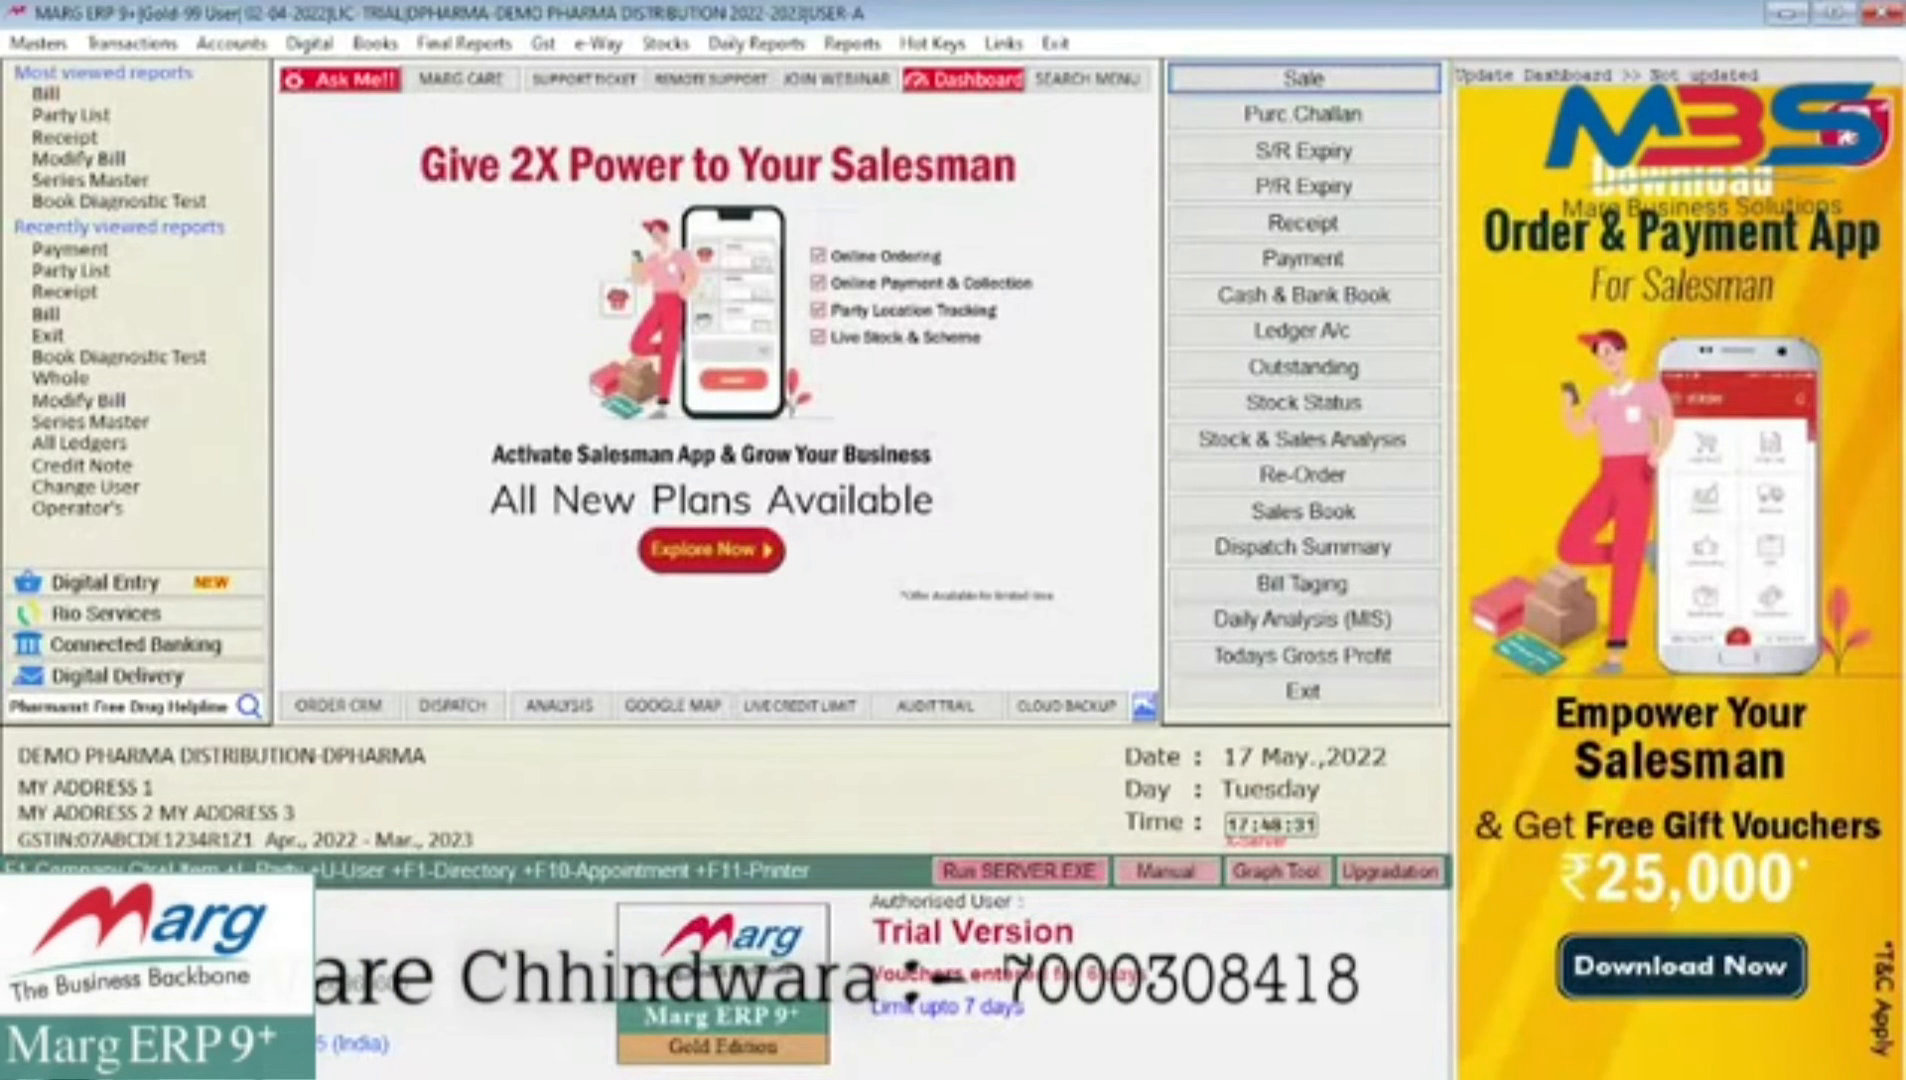
- Examine the Debit Note and Credit Note voucher types and their sale, purchase and expenses variants
{"action": "key", "text": "alt+a"}
{"action": "key", "text": "Return"}
{"action": "key", "text": "Down"}
{"action": "key", "text": "Down"}
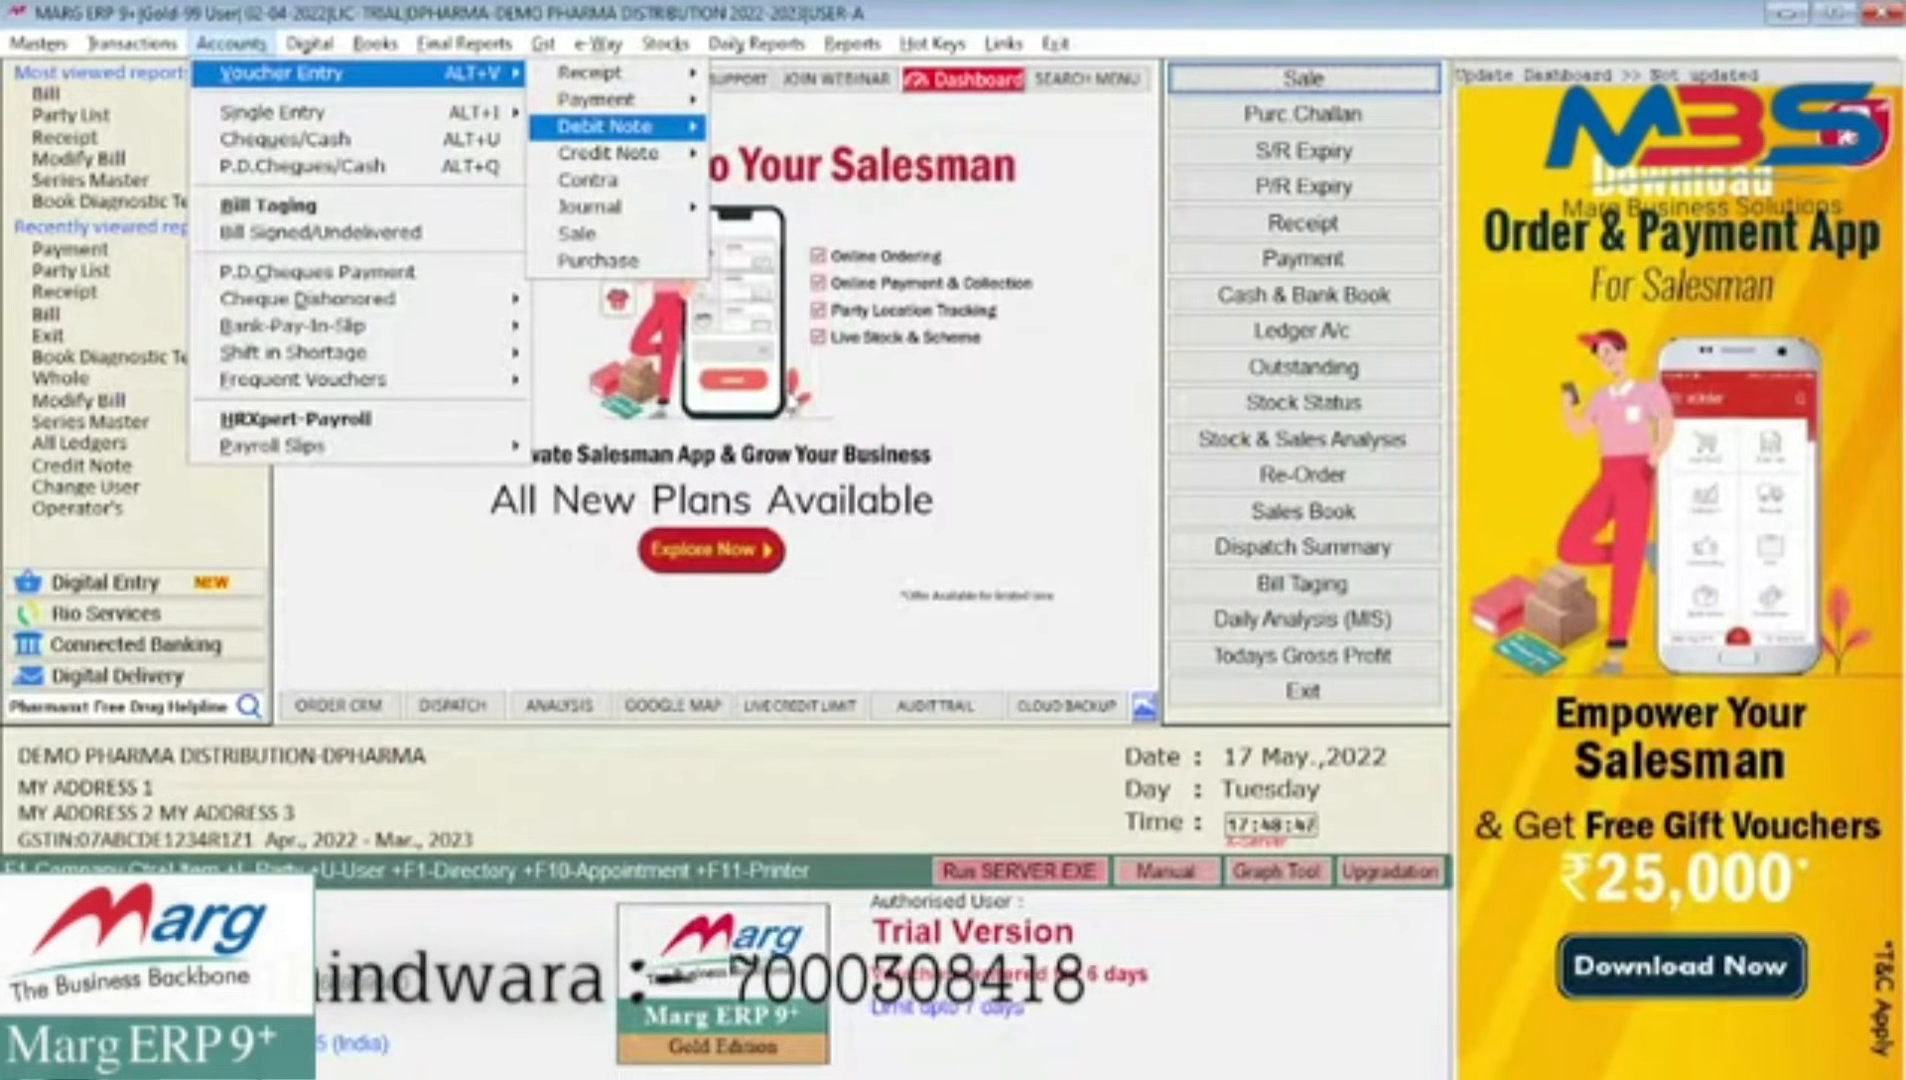
{"action": "key", "text": "Return"}
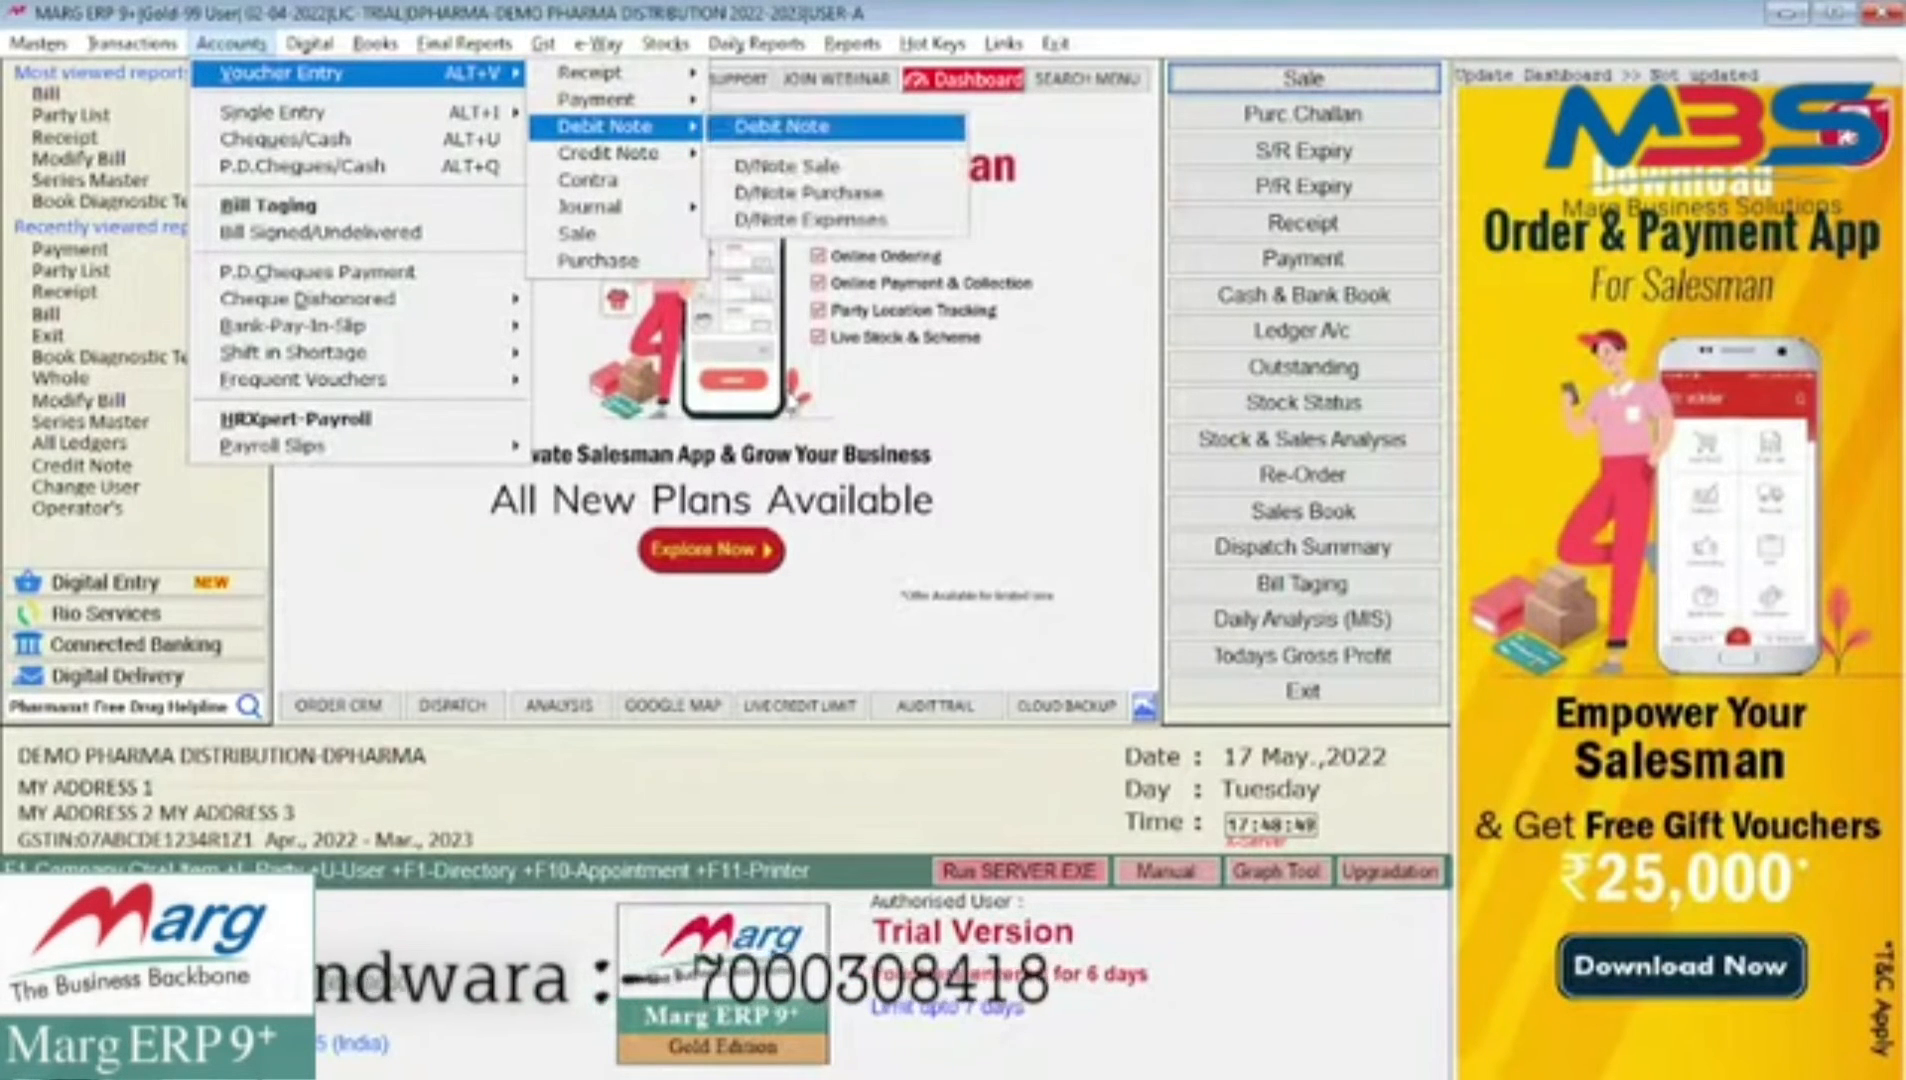
{"action": "key", "text": "Escape"}
{"action": "key", "text": "Down"}
{"action": "key", "text": "Return"}
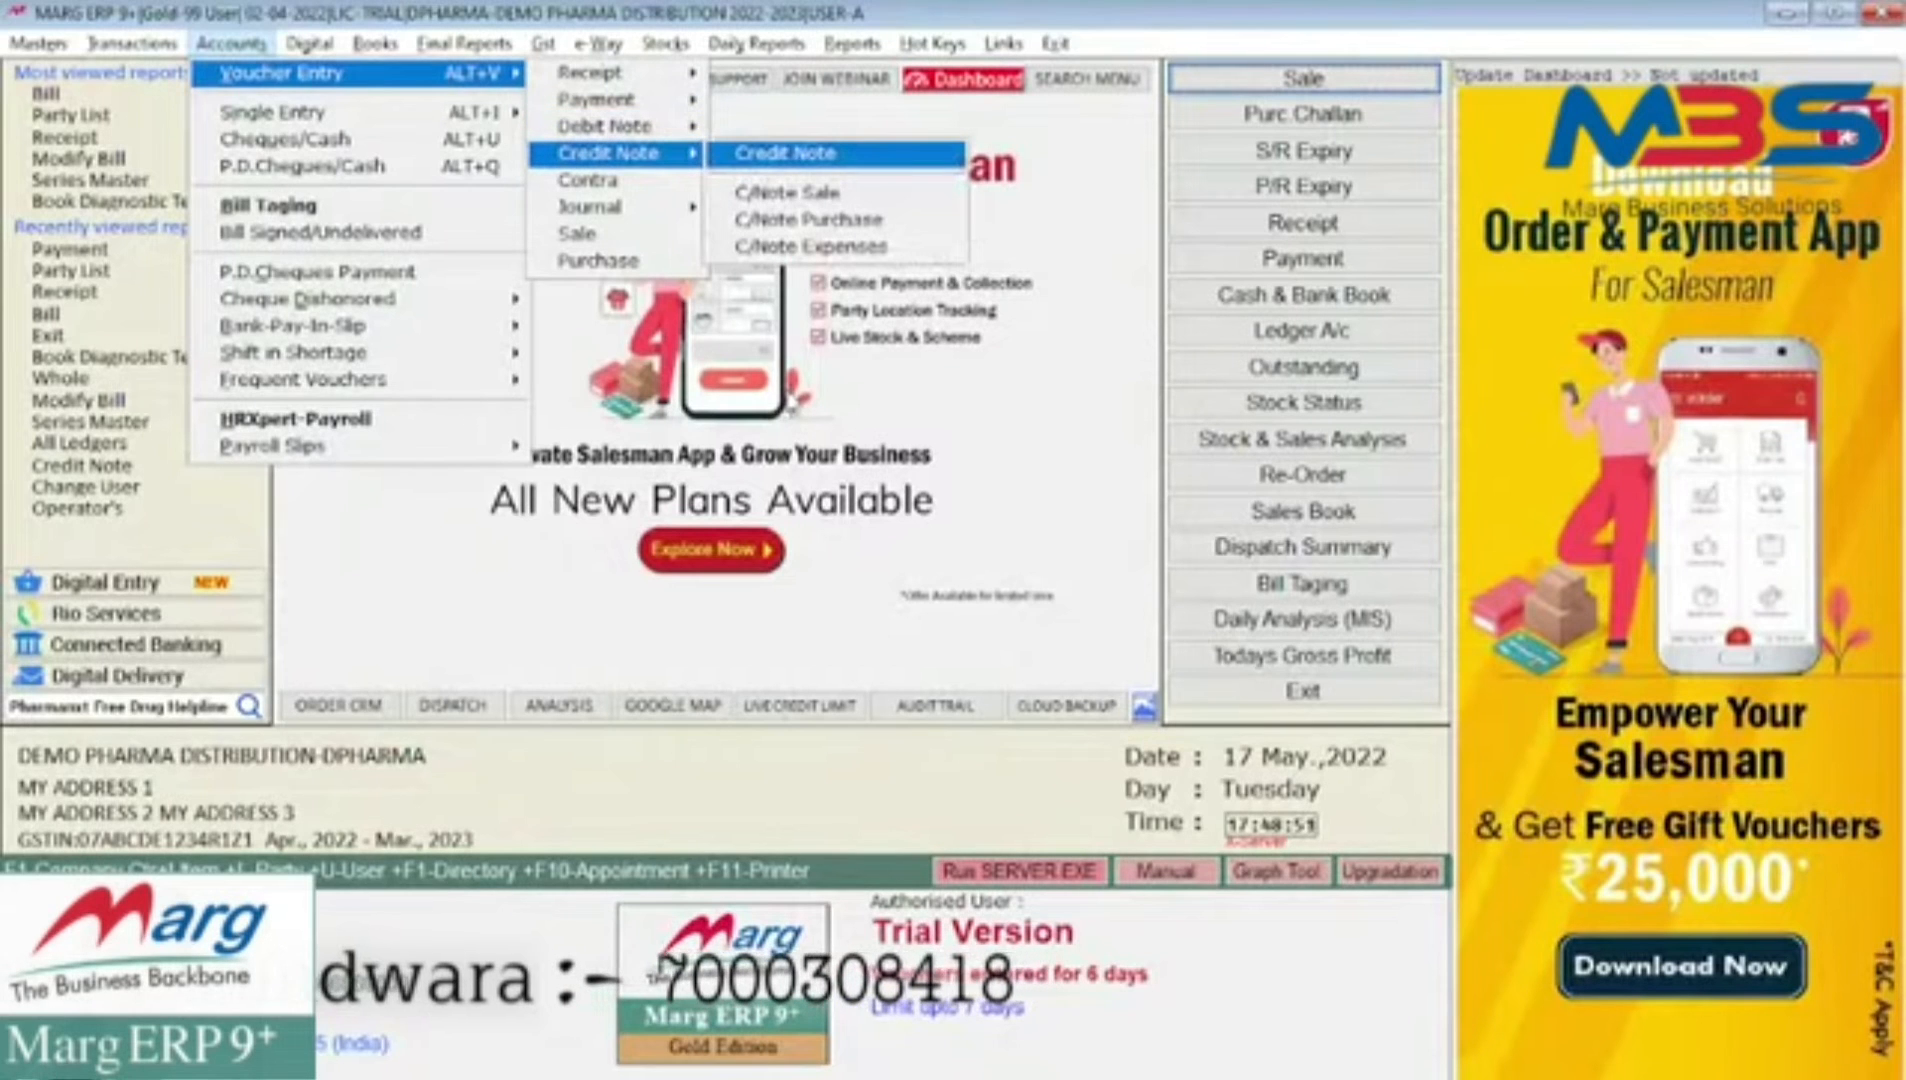
{"action": "key", "text": "Escape"}
{"action": "key", "text": "Up"}
{"action": "key", "text": "Return"}
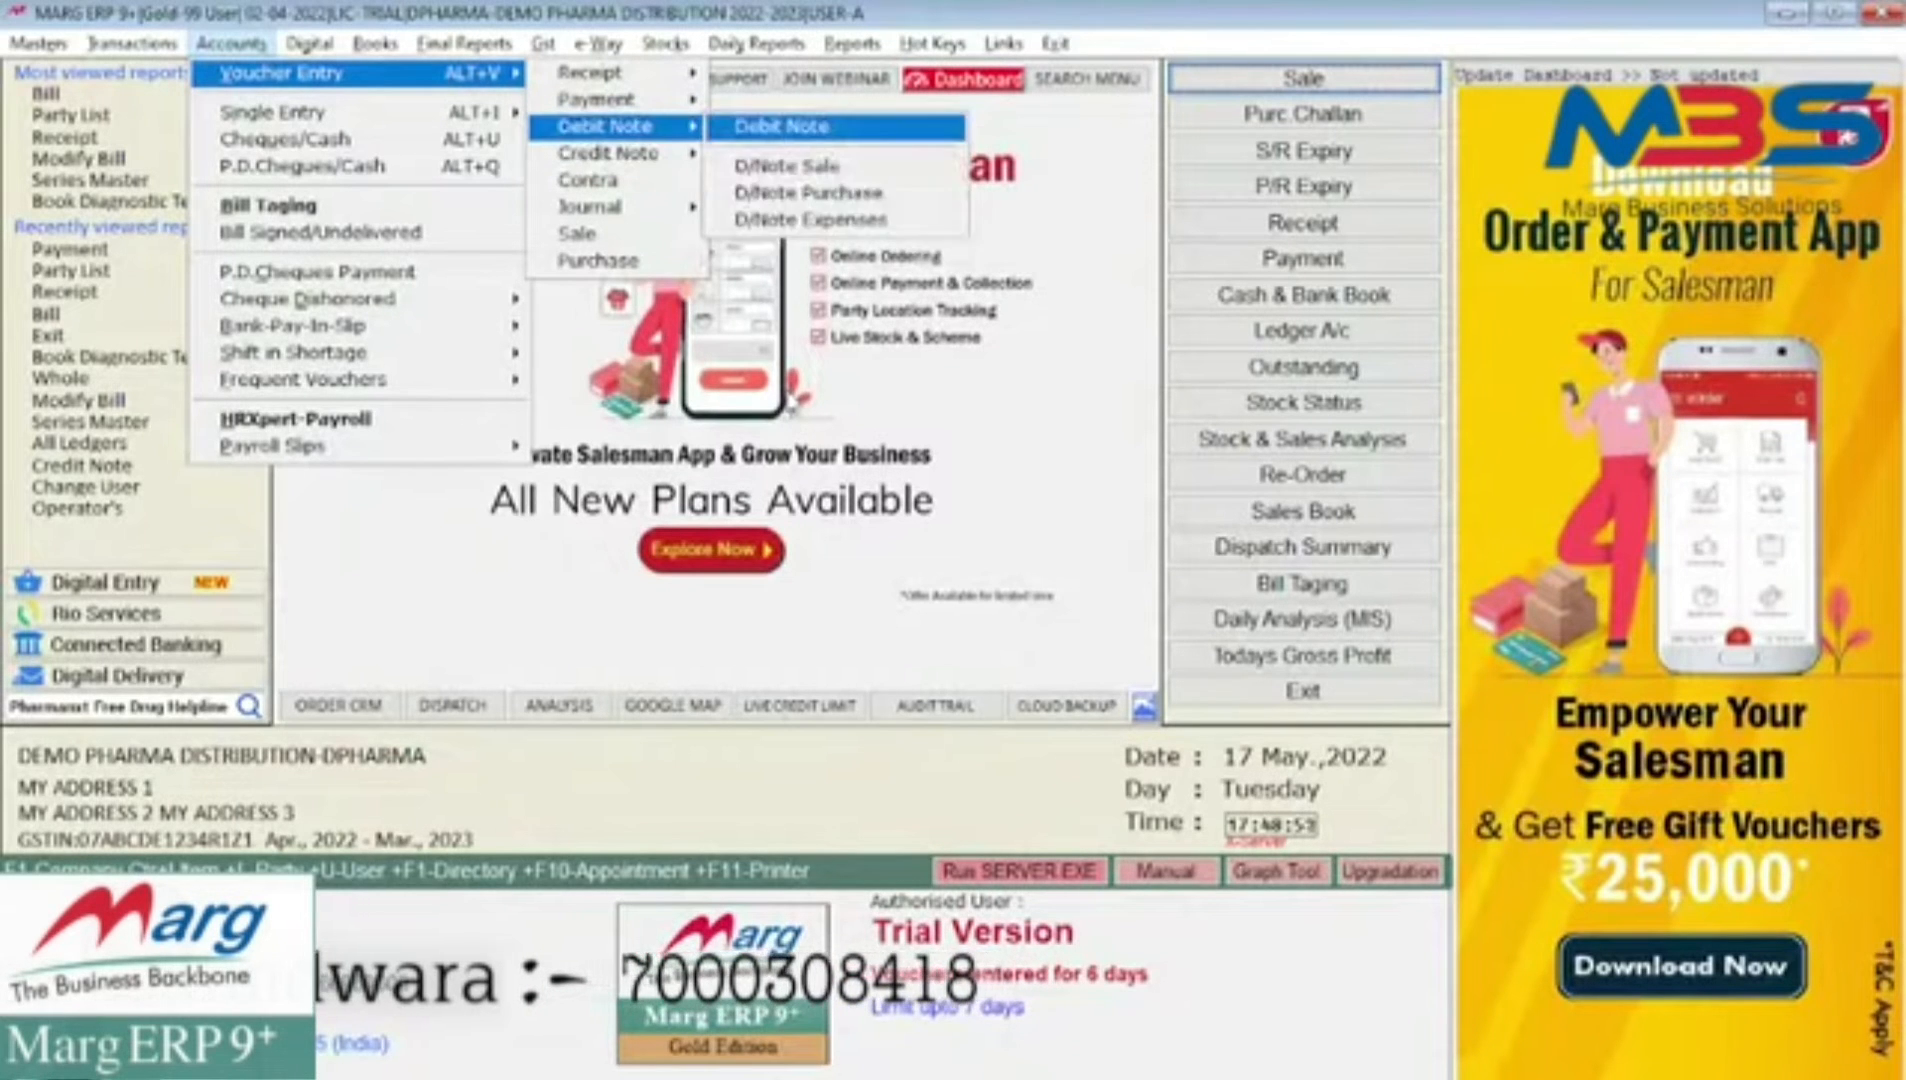
{"action": "key", "text": "Escape"}
{"action": "key", "text": "Down"}
{"action": "key", "text": "Return"}
{"action": "key", "text": "Escape"}
{"action": "key", "text": "Up"}
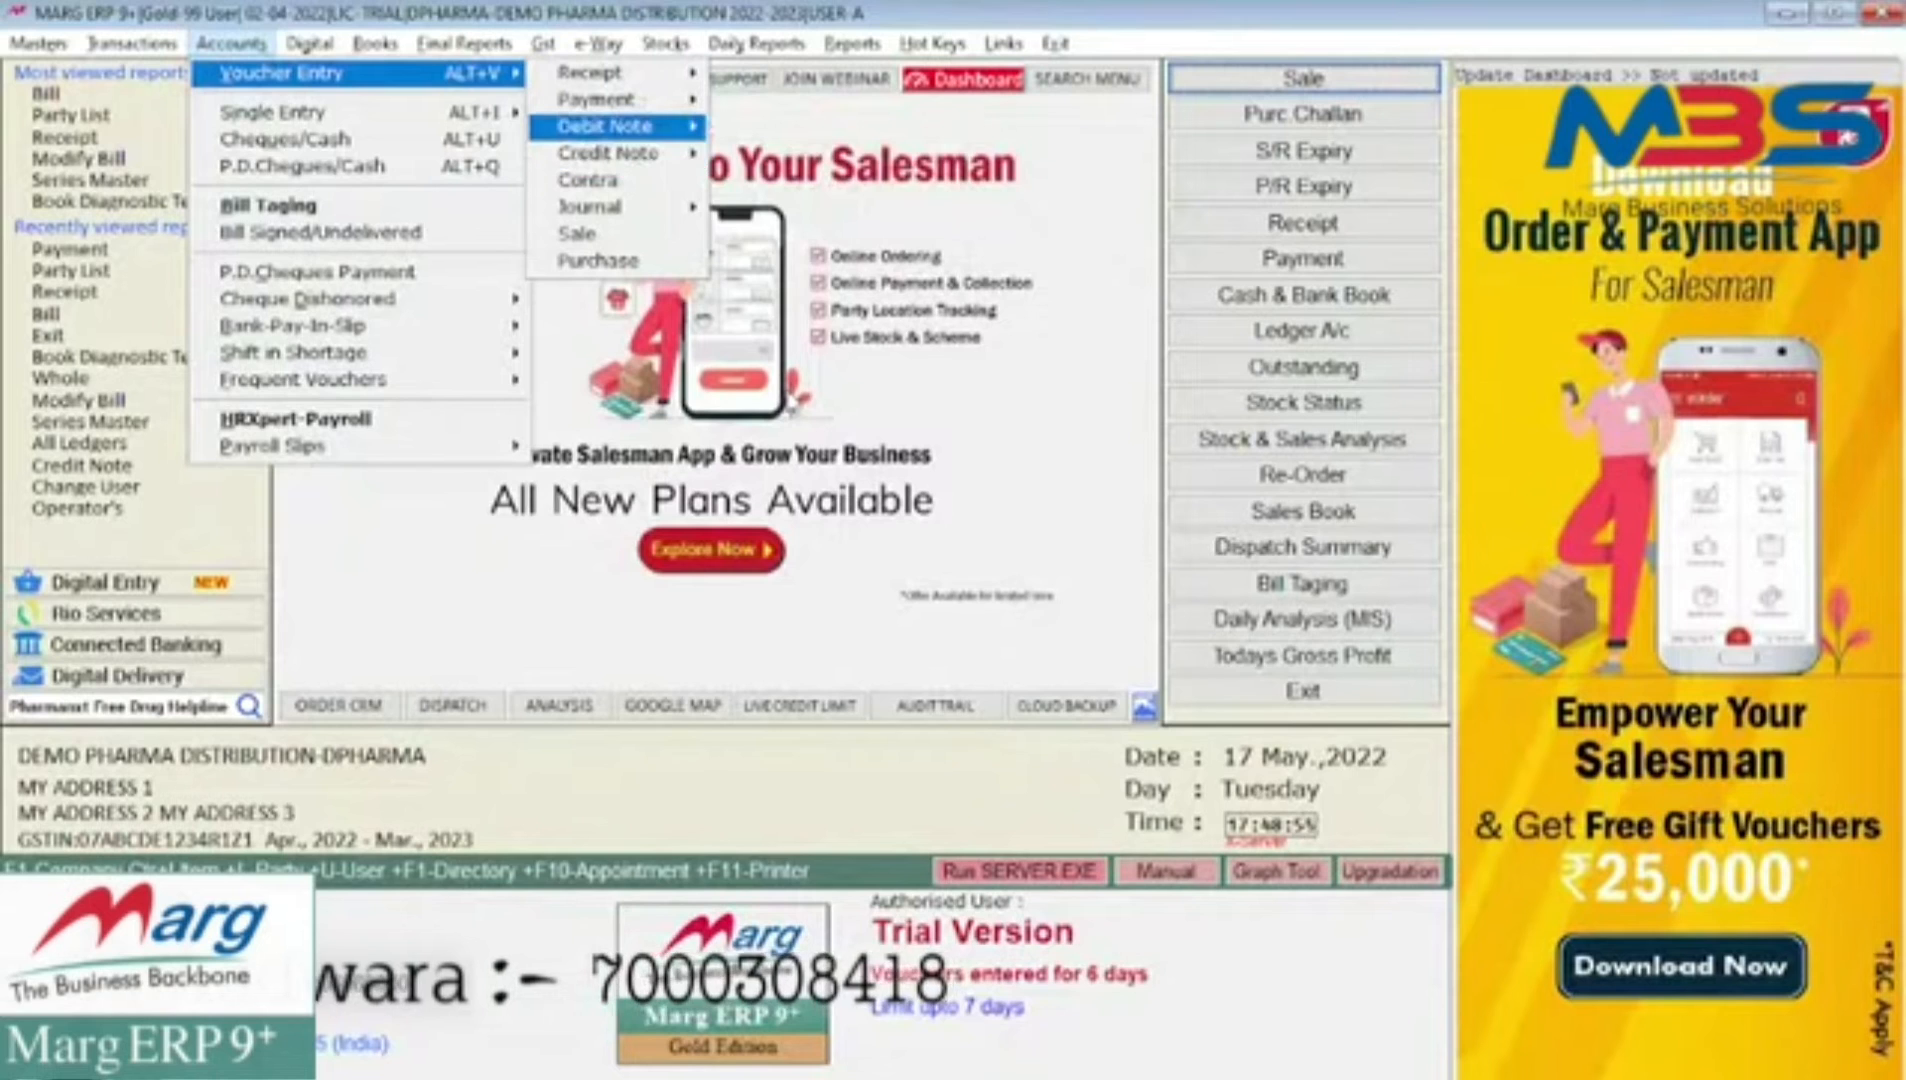
{"action": "key", "text": "Return"}
{"action": "key", "text": "Escape"}
{"action": "key", "text": "Down"}
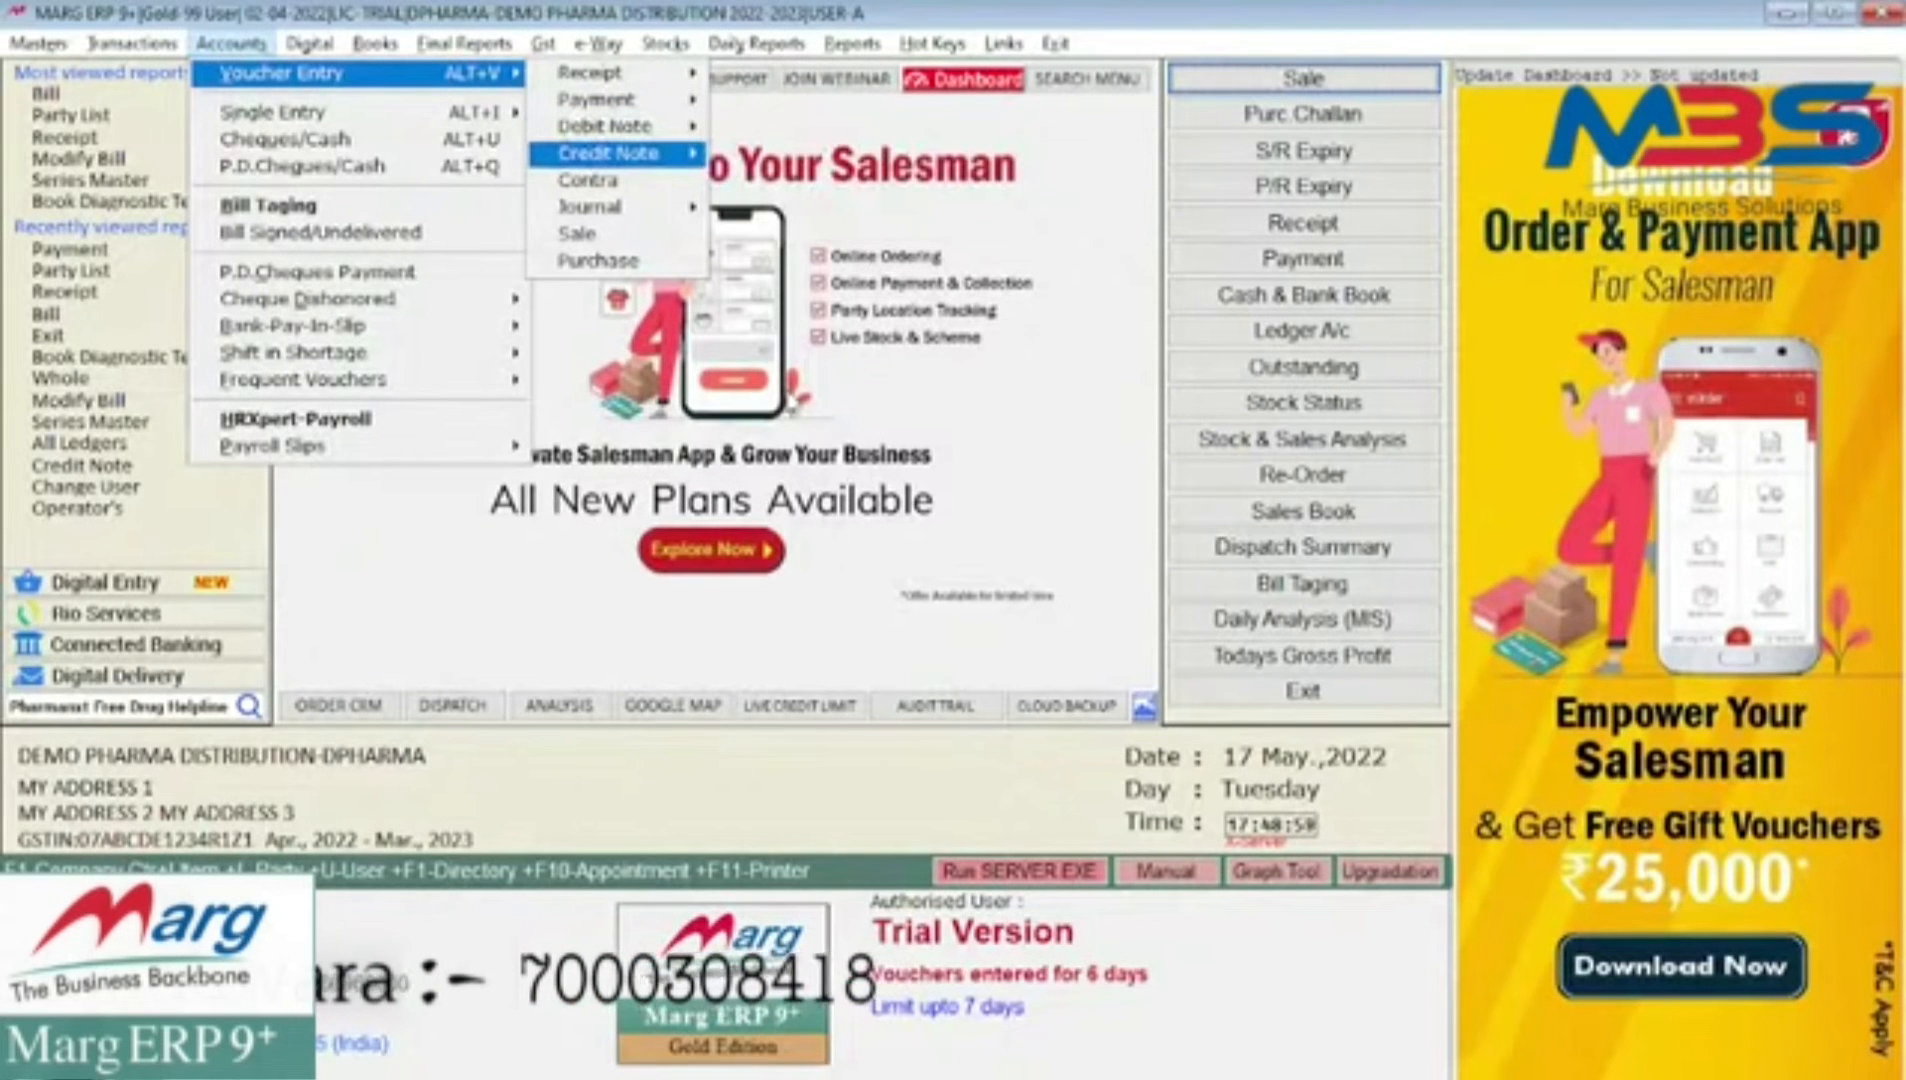
- Move on to the Contra voucher type and switch to the presentation to show the Contra Entry examples
{"action": "key", "text": "Down"}
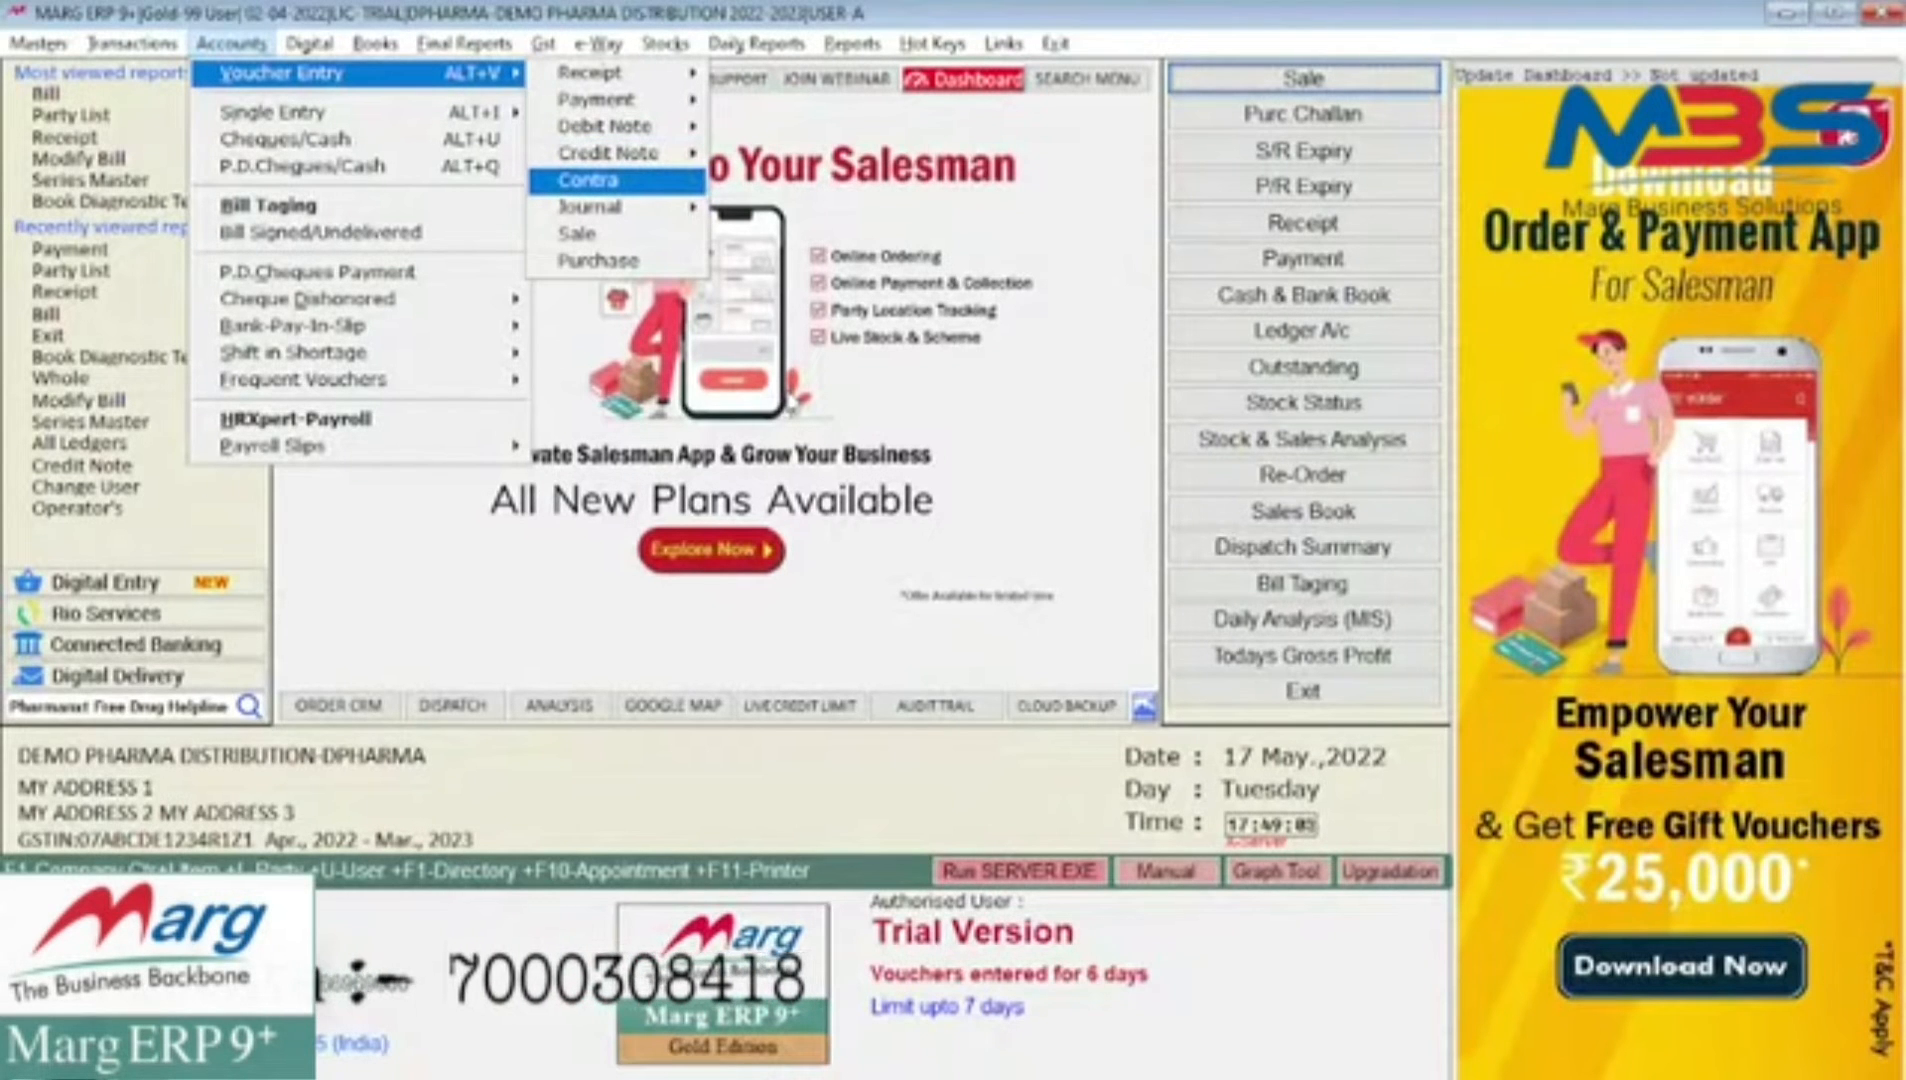
{"action": "key", "text": "alt+Tab"}
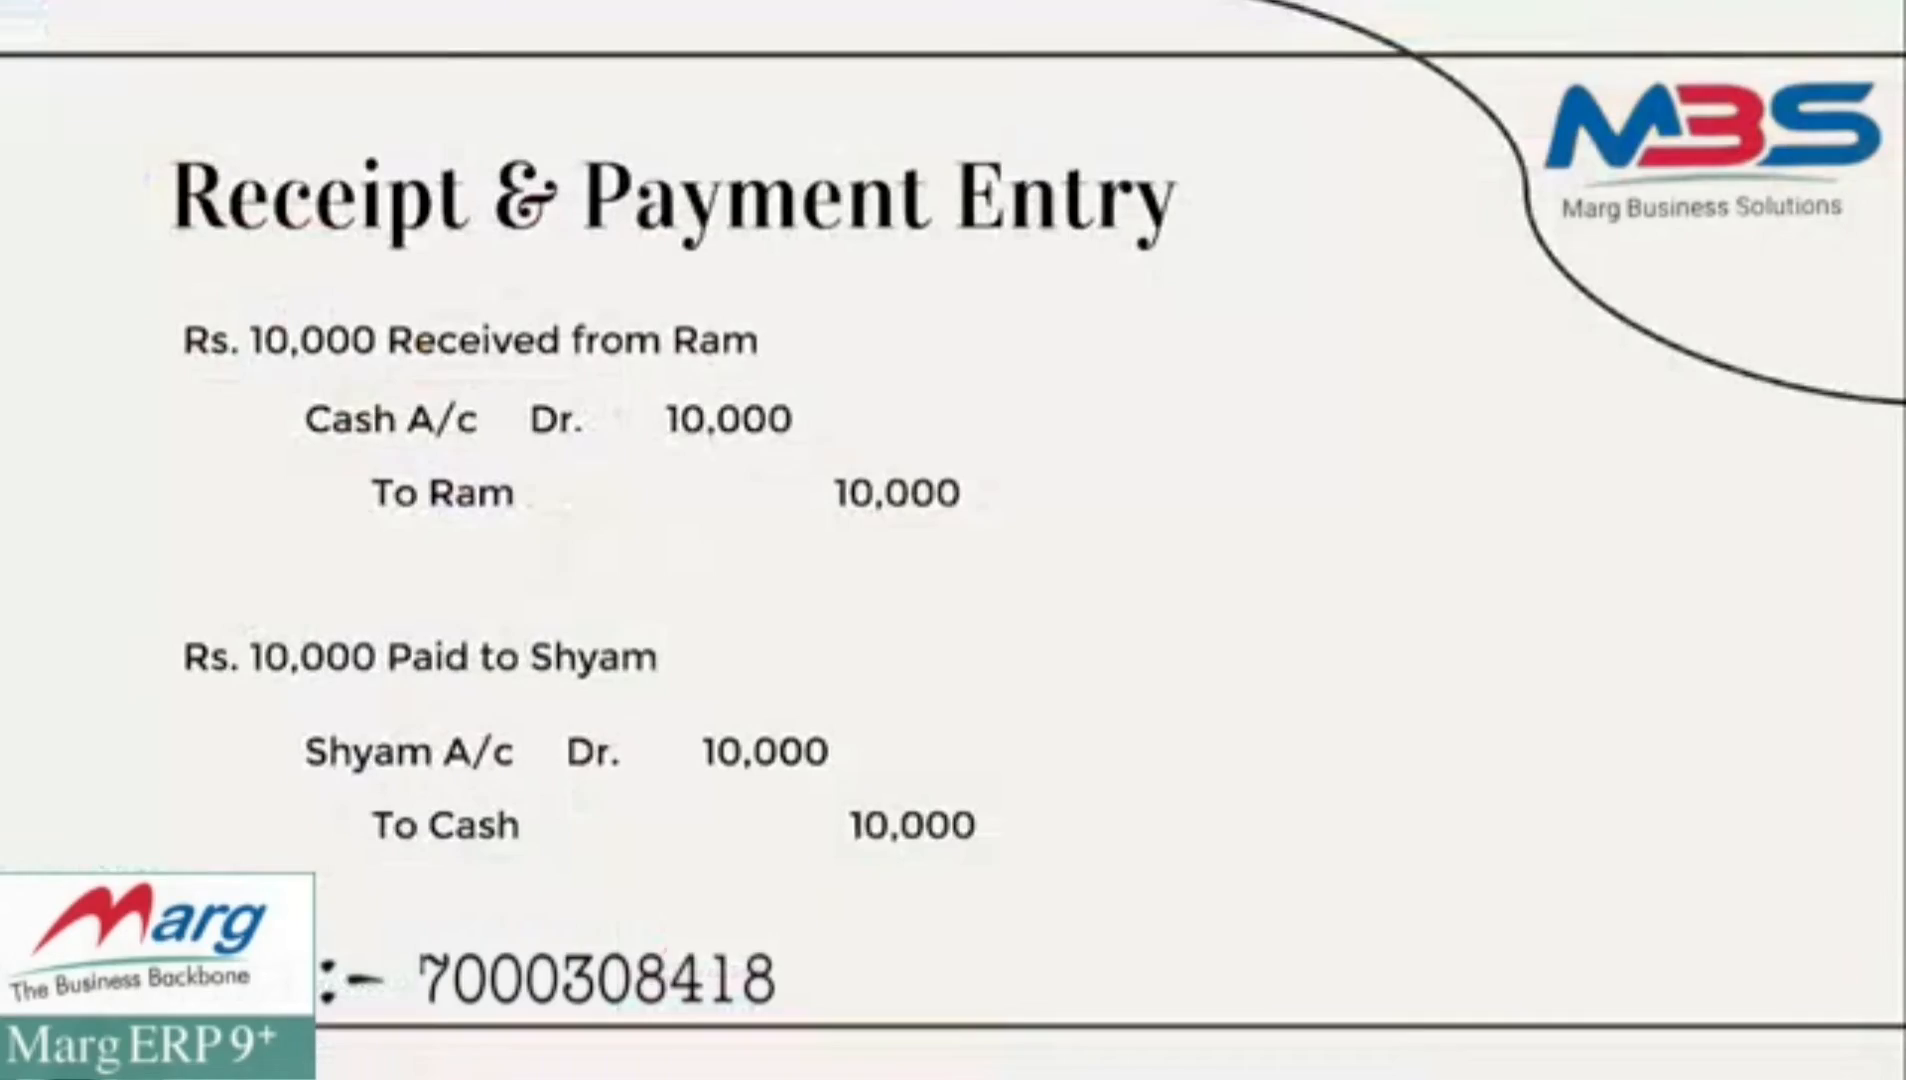
{"action": "key", "text": "Right"}
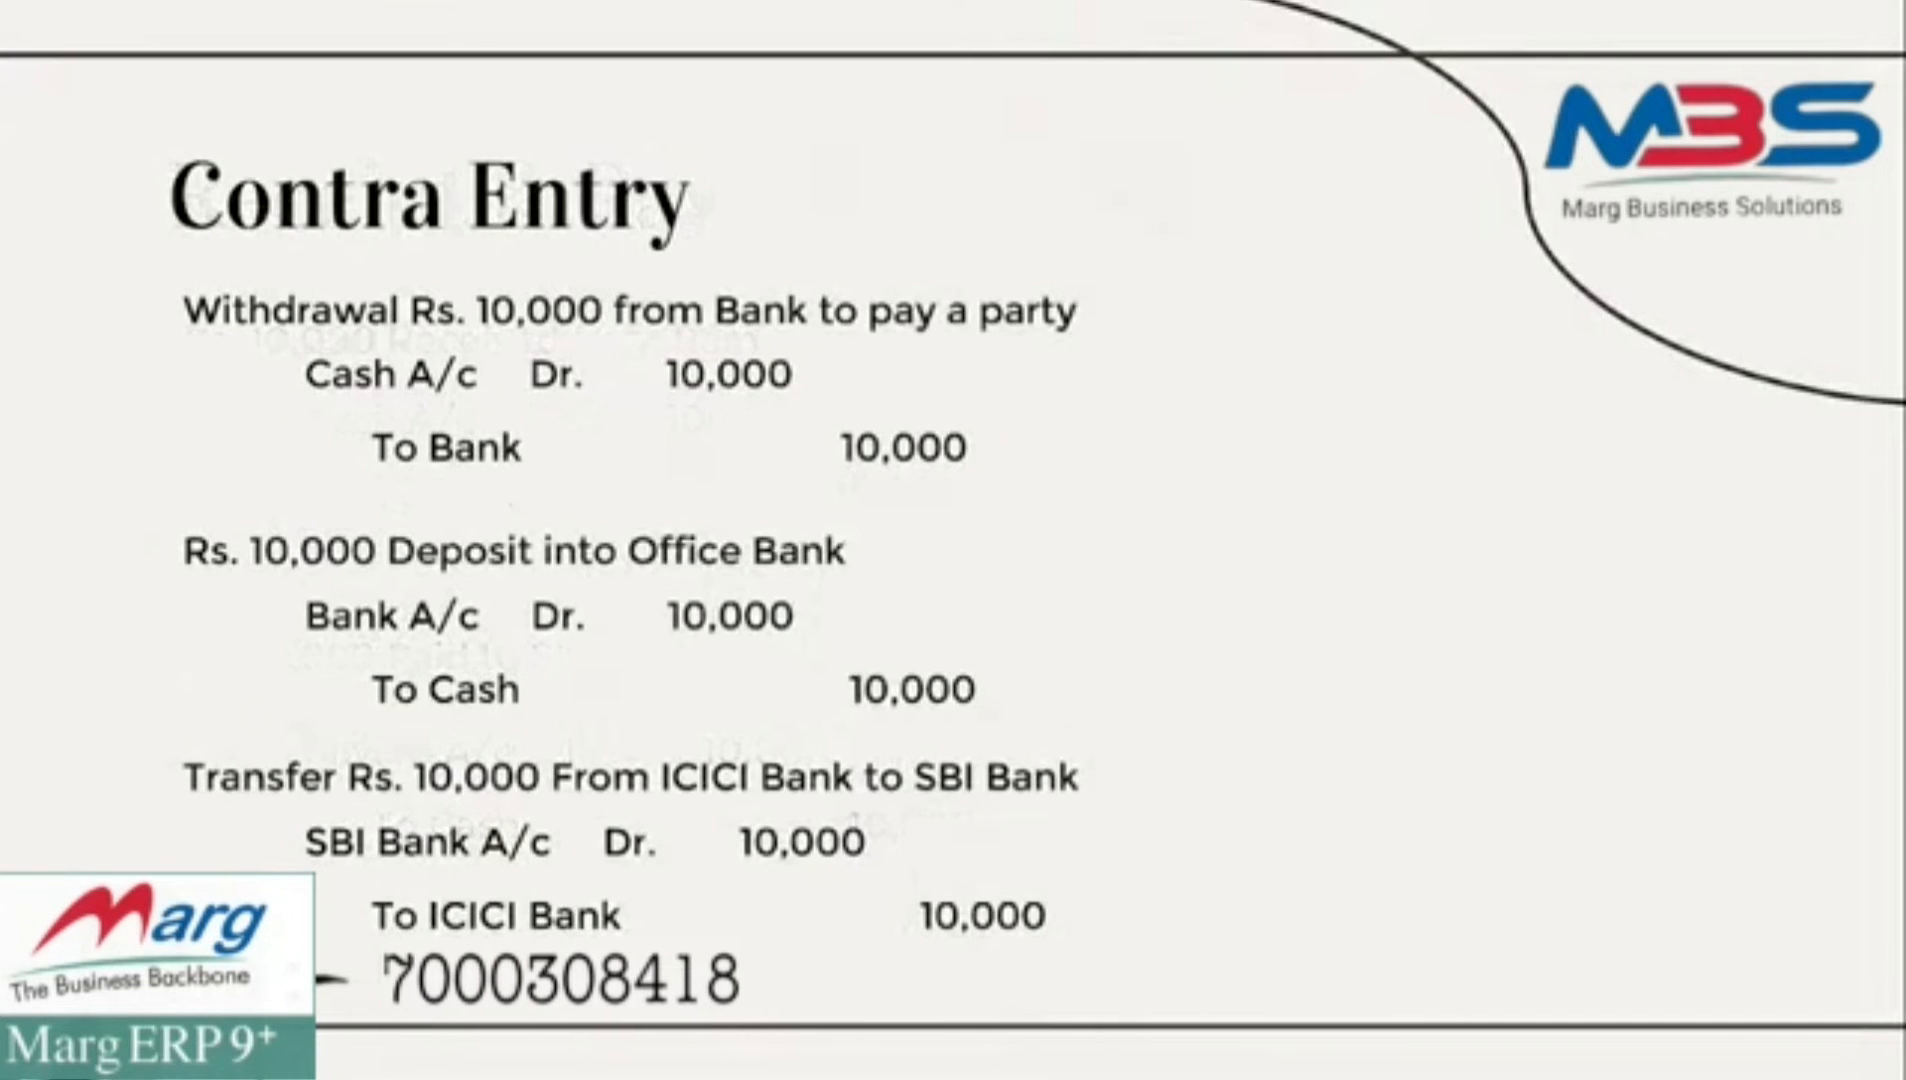
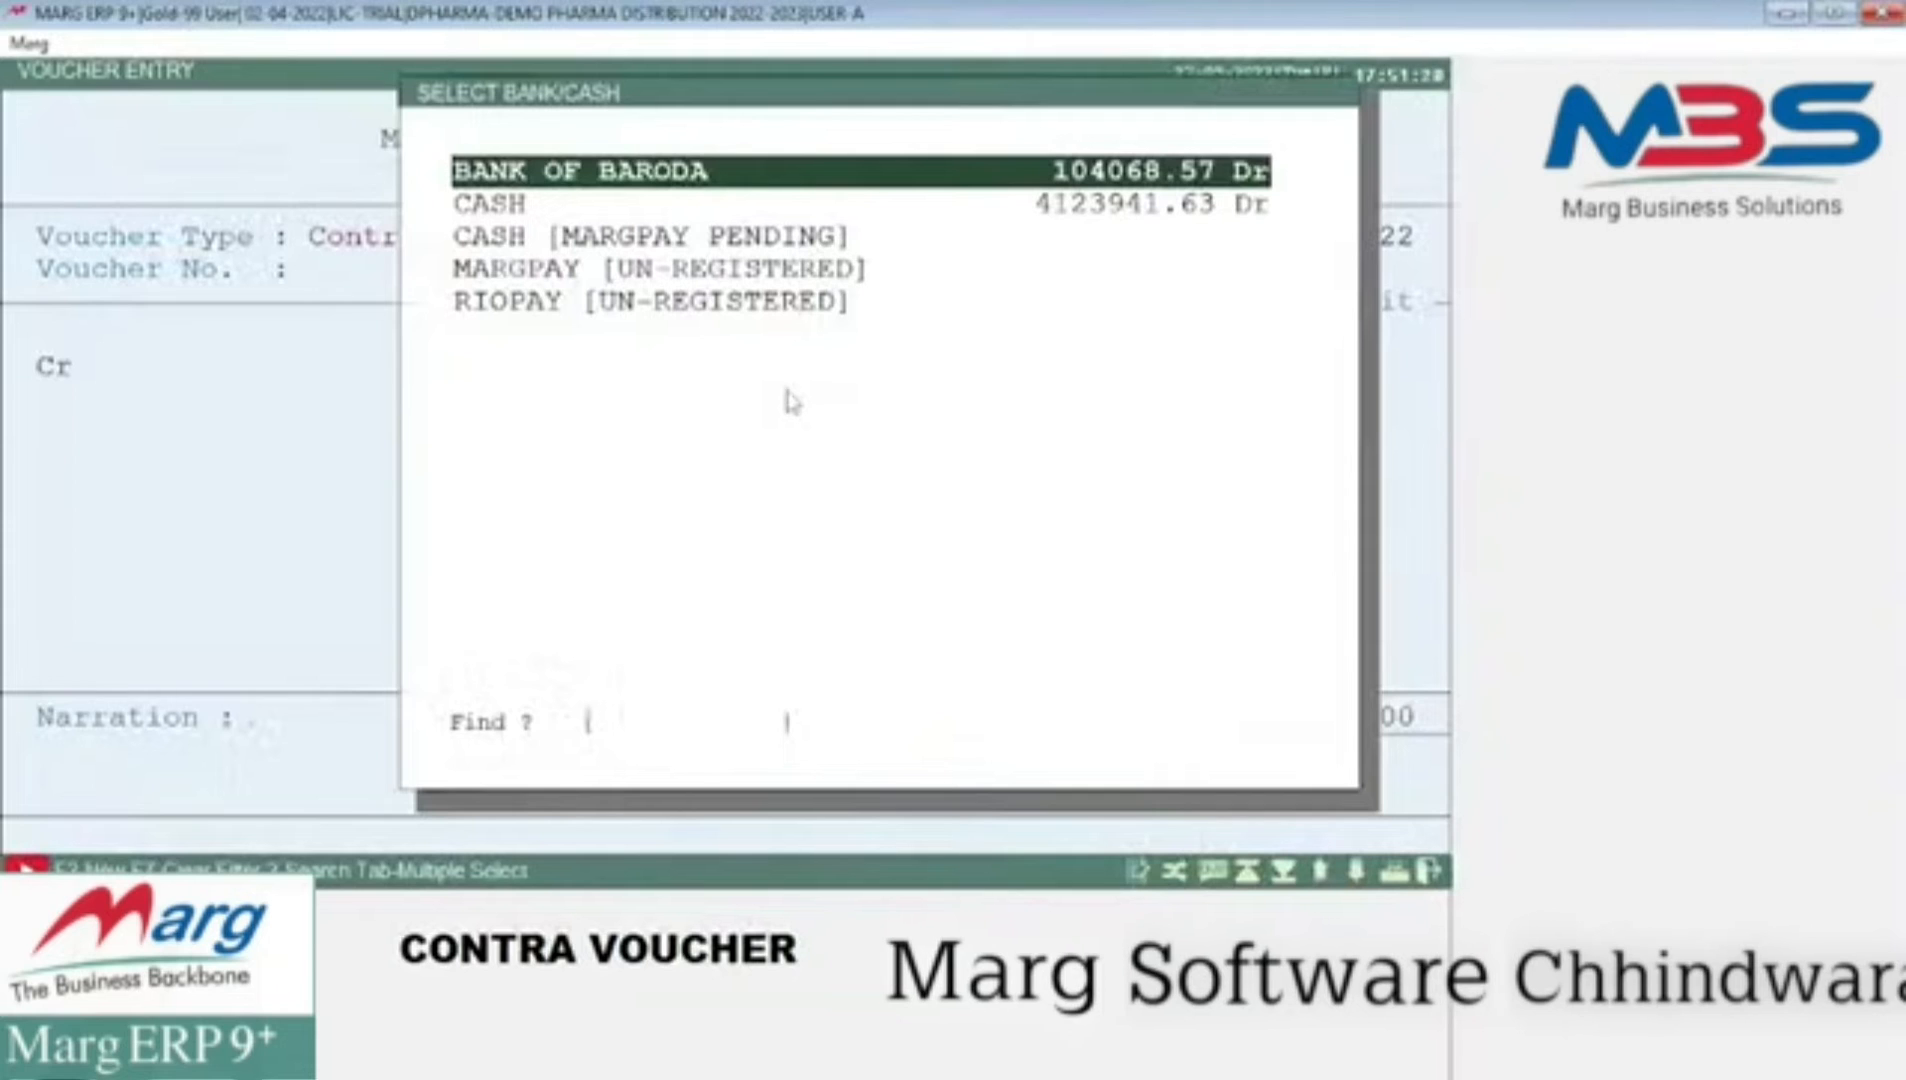
- Credit BANK OF BARODA with 1000.00 in the contra voucher and accept the suggested cheque number
{"action": "key", "text": "Return"}
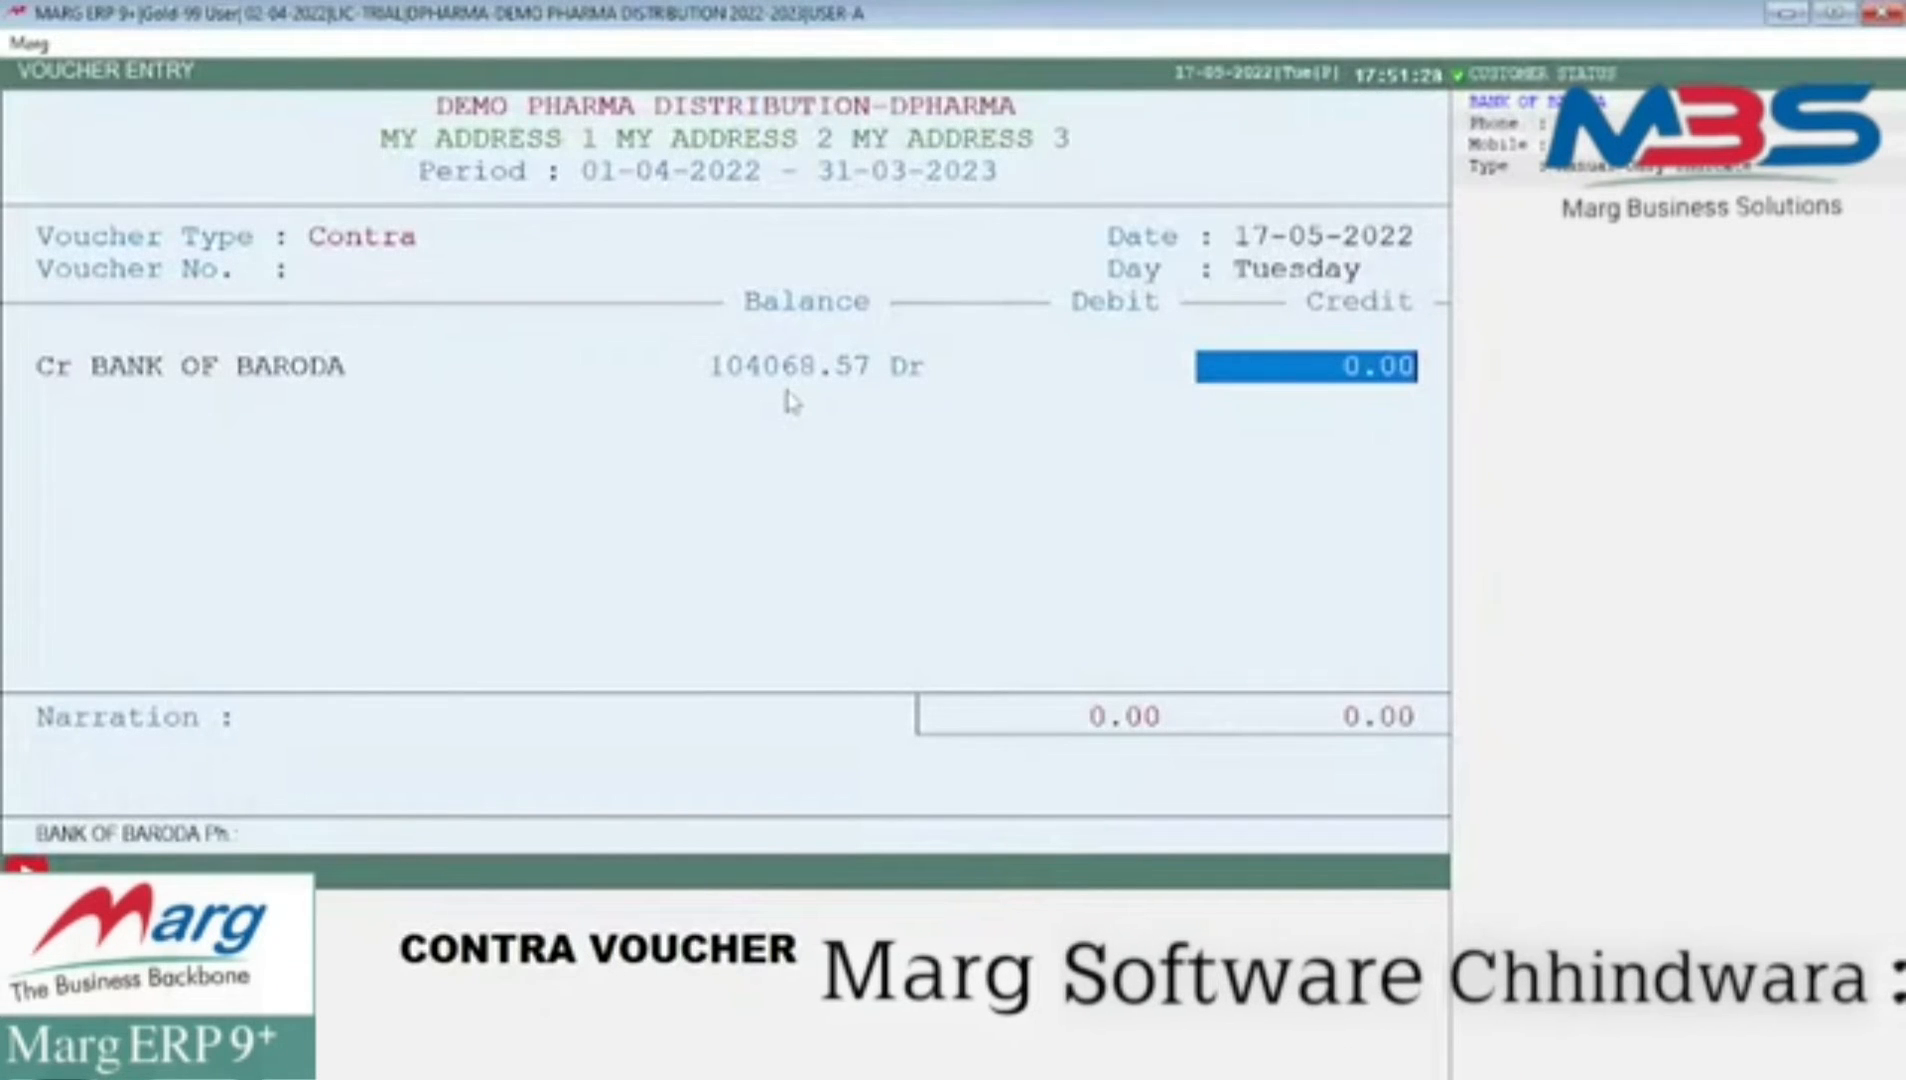
{"action": "type", "text": "10"}
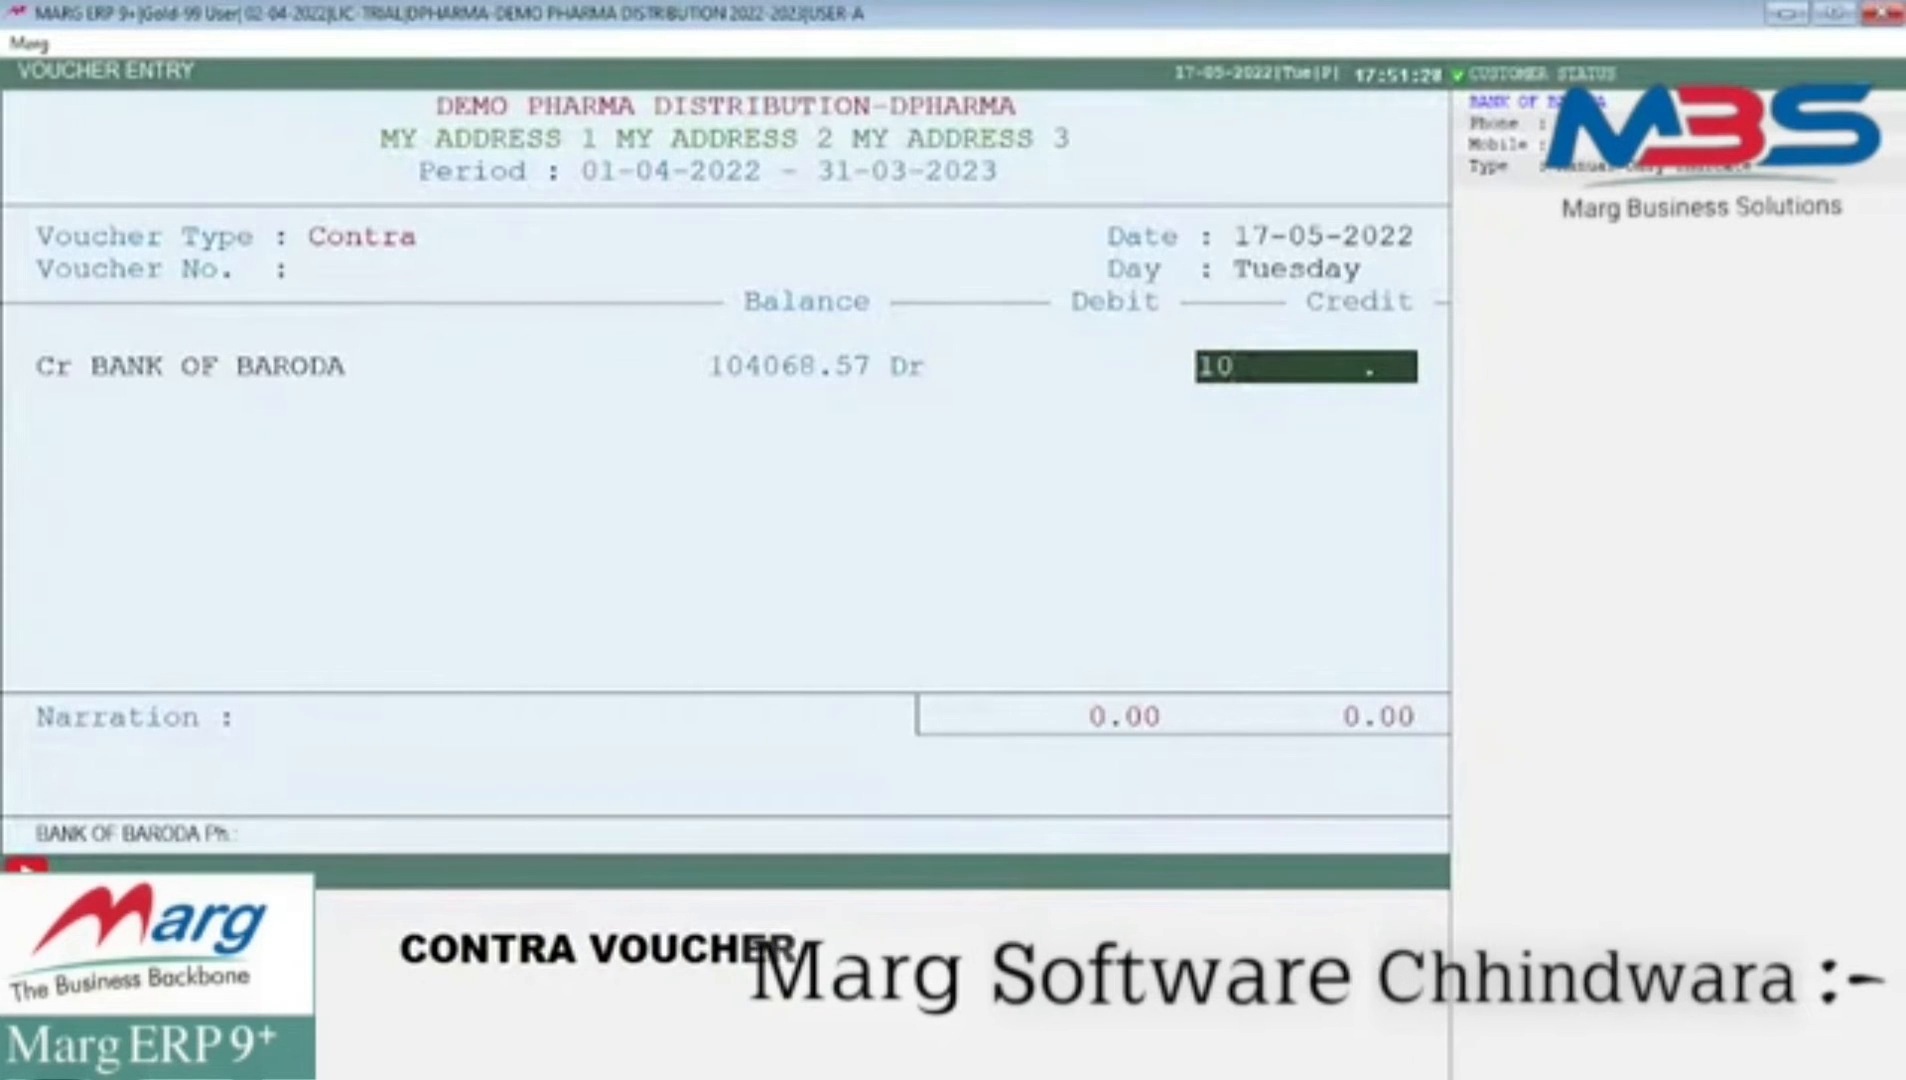
{"action": "type", "text": "00.0"}
{"action": "key", "text": "Return"}
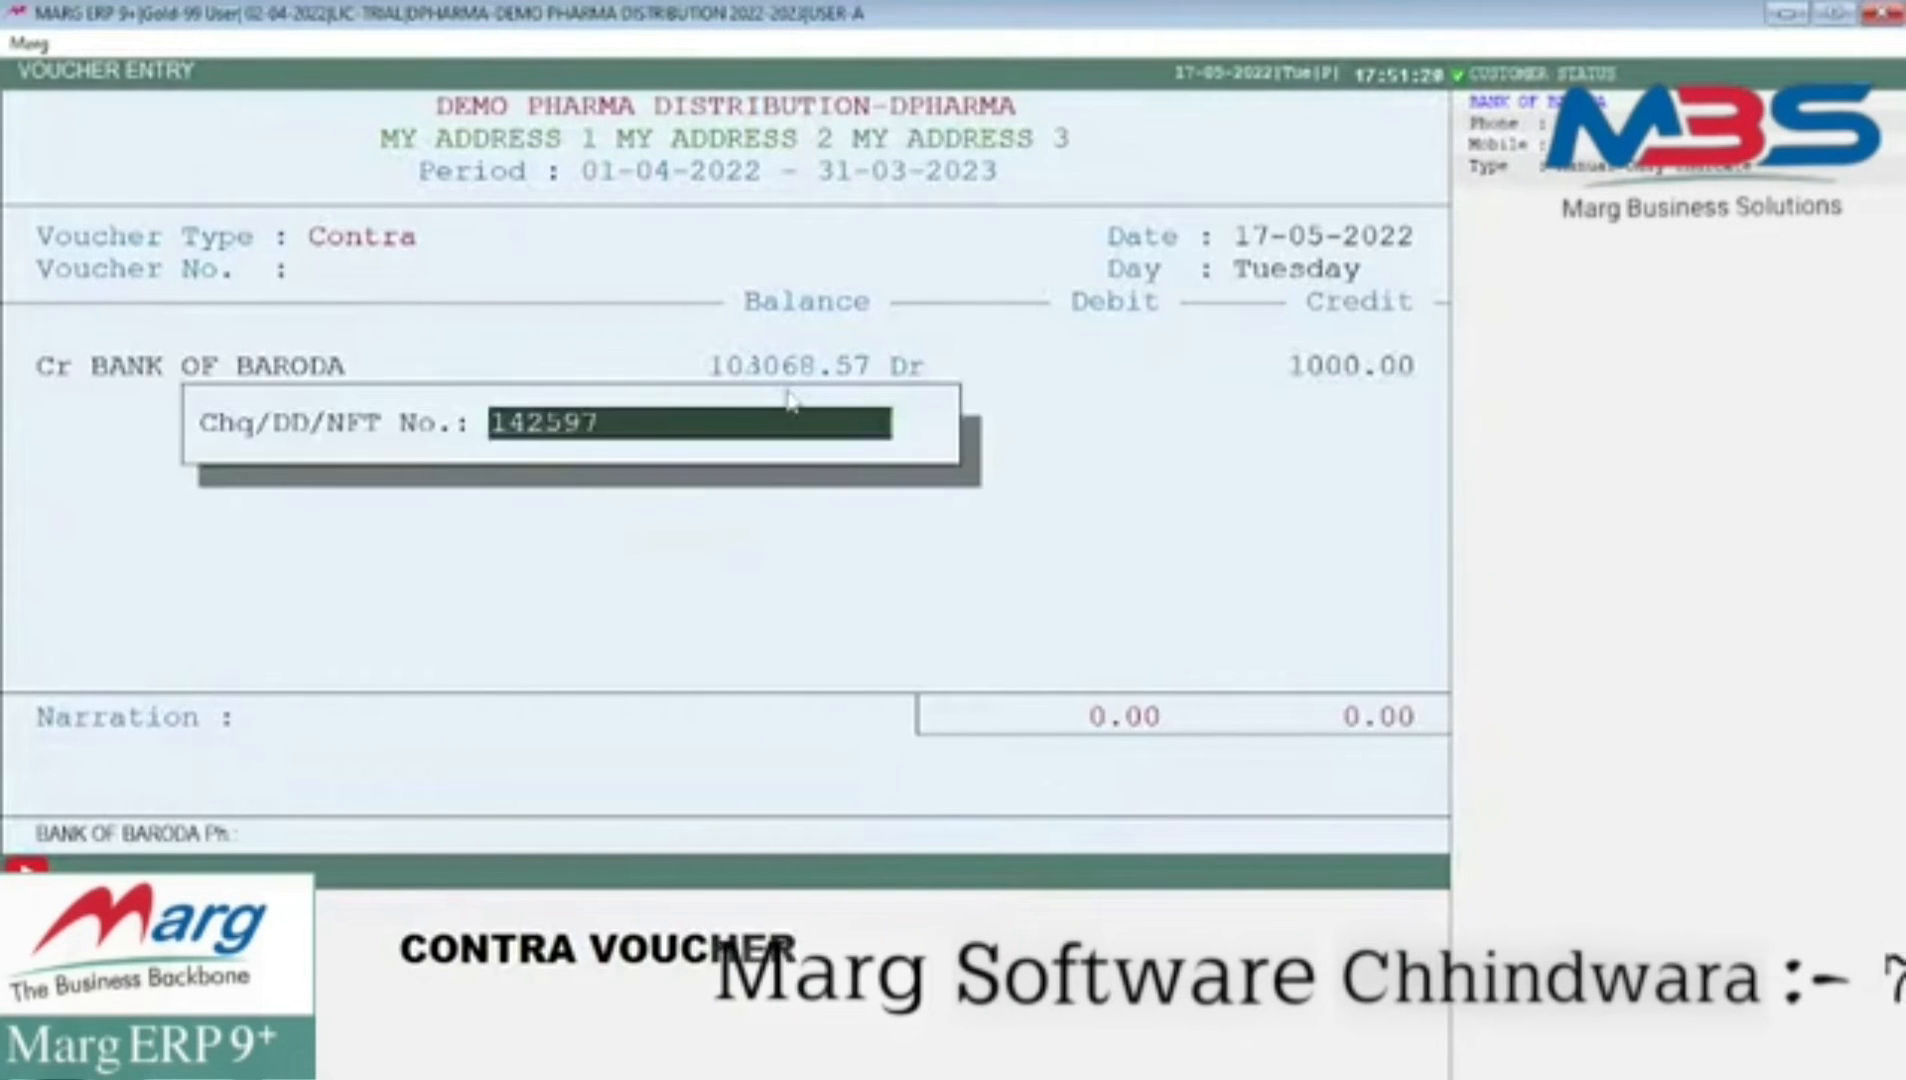
{"action": "key", "text": "Return"}
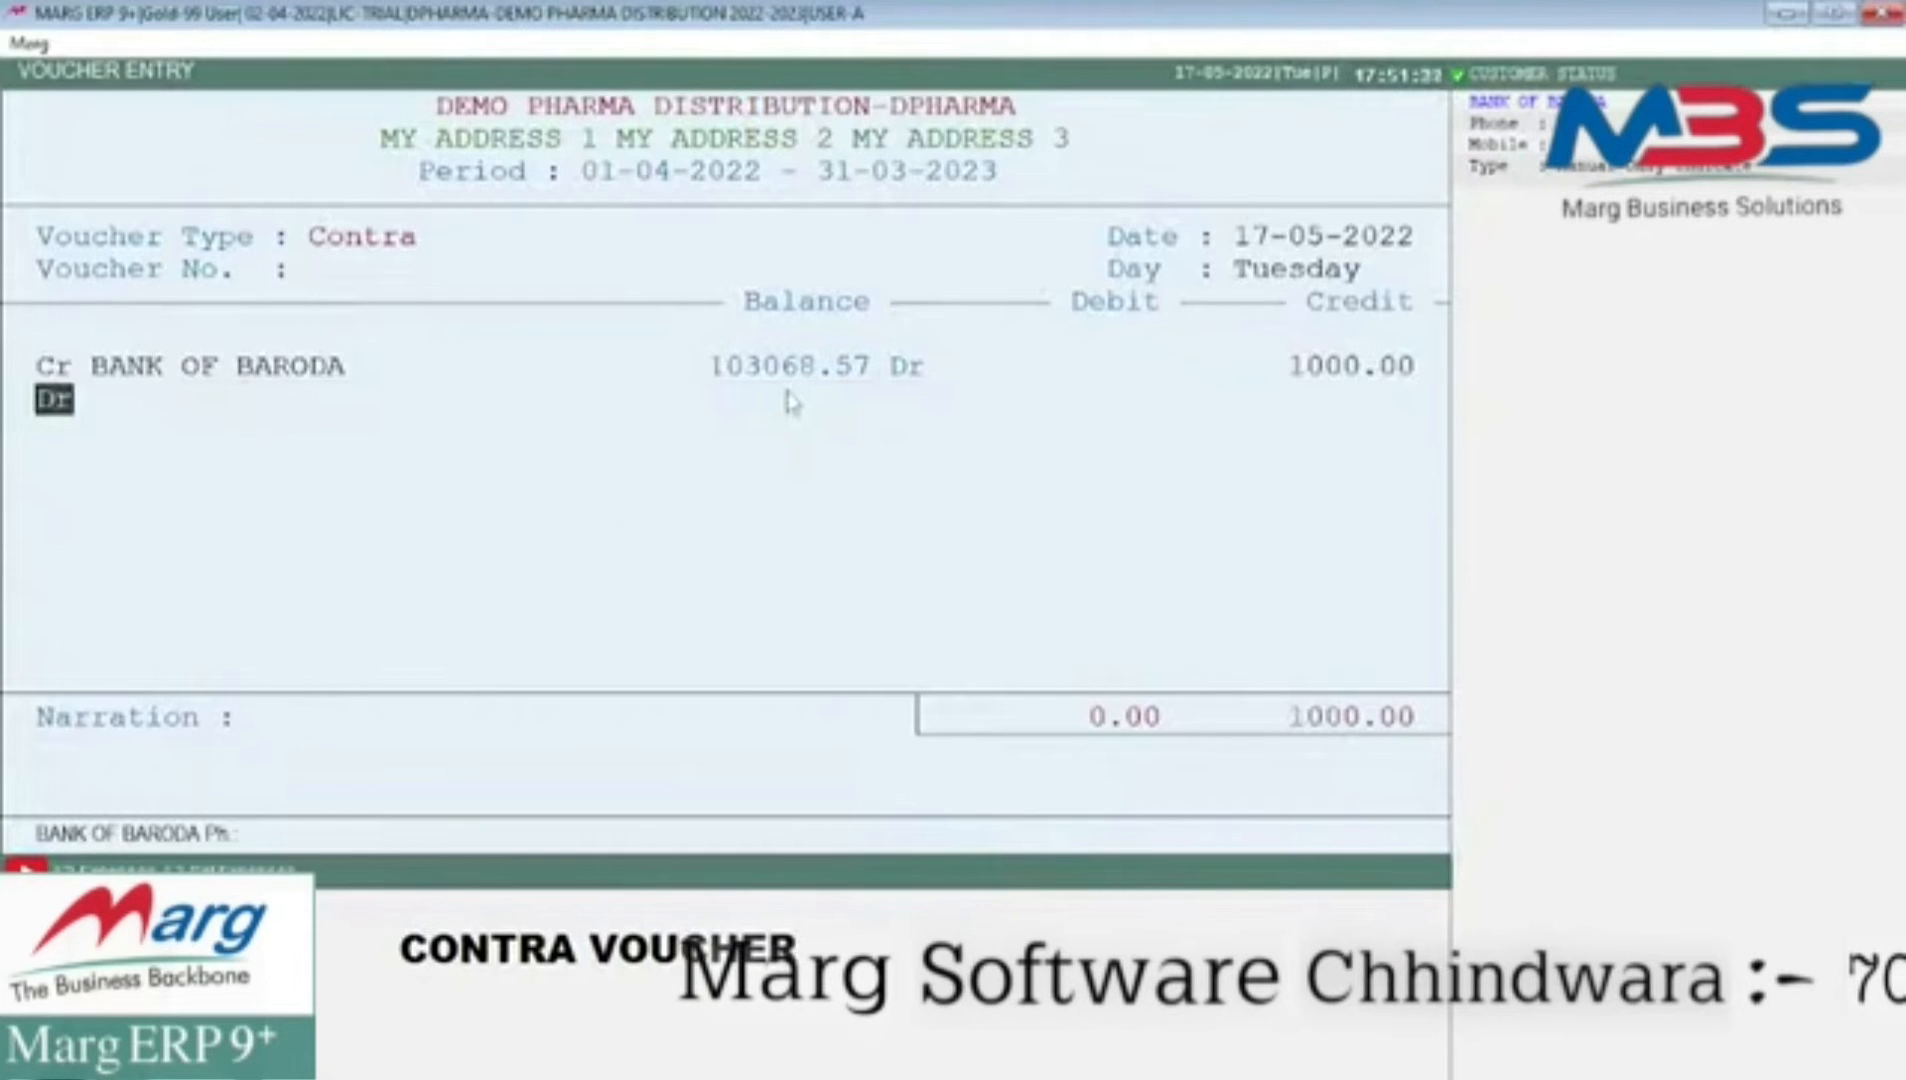
- Debit CASH with 1000.00, save the contra voucher without a narration and leave voucher entry
{"action": "key", "text": "Return"}
{"action": "key", "text": "Down"}
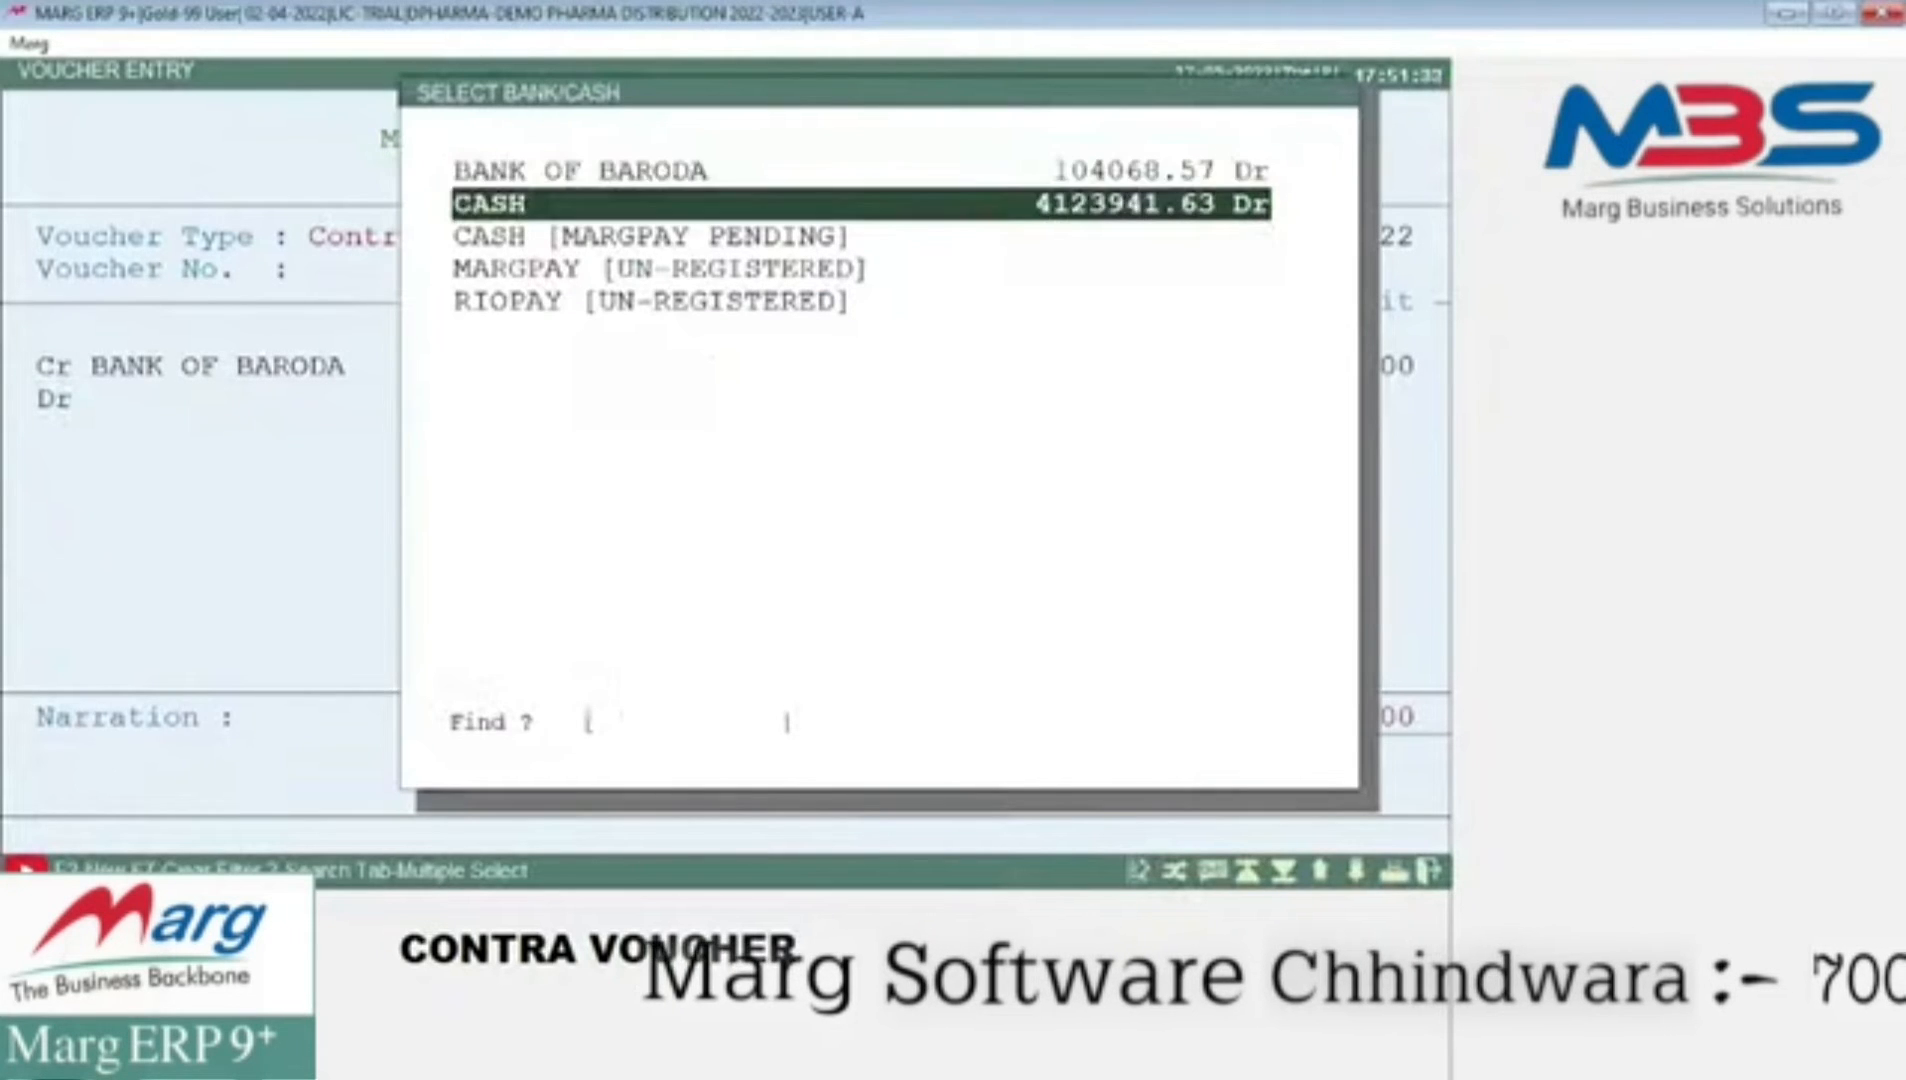
{"action": "key", "text": "Return"}
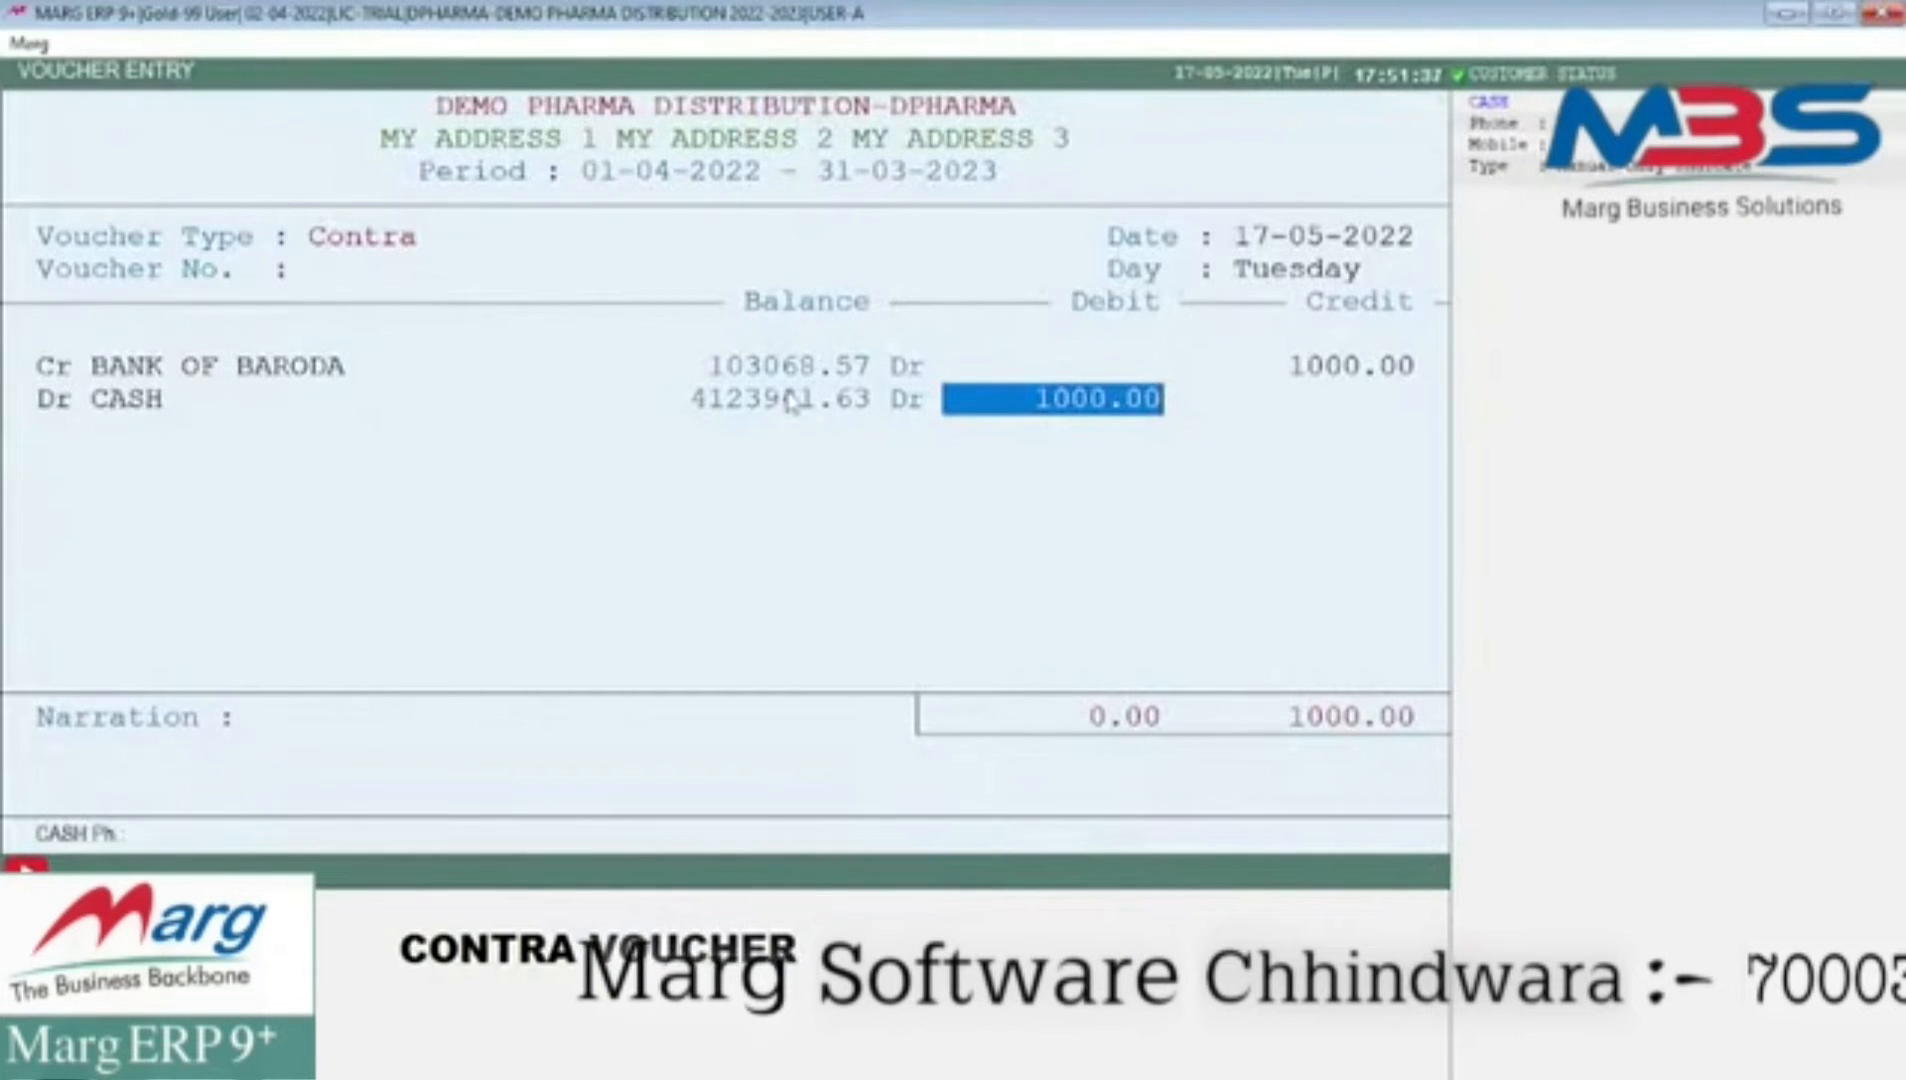
{"action": "key", "text": "Return"}
{"action": "key", "text": "Return"}
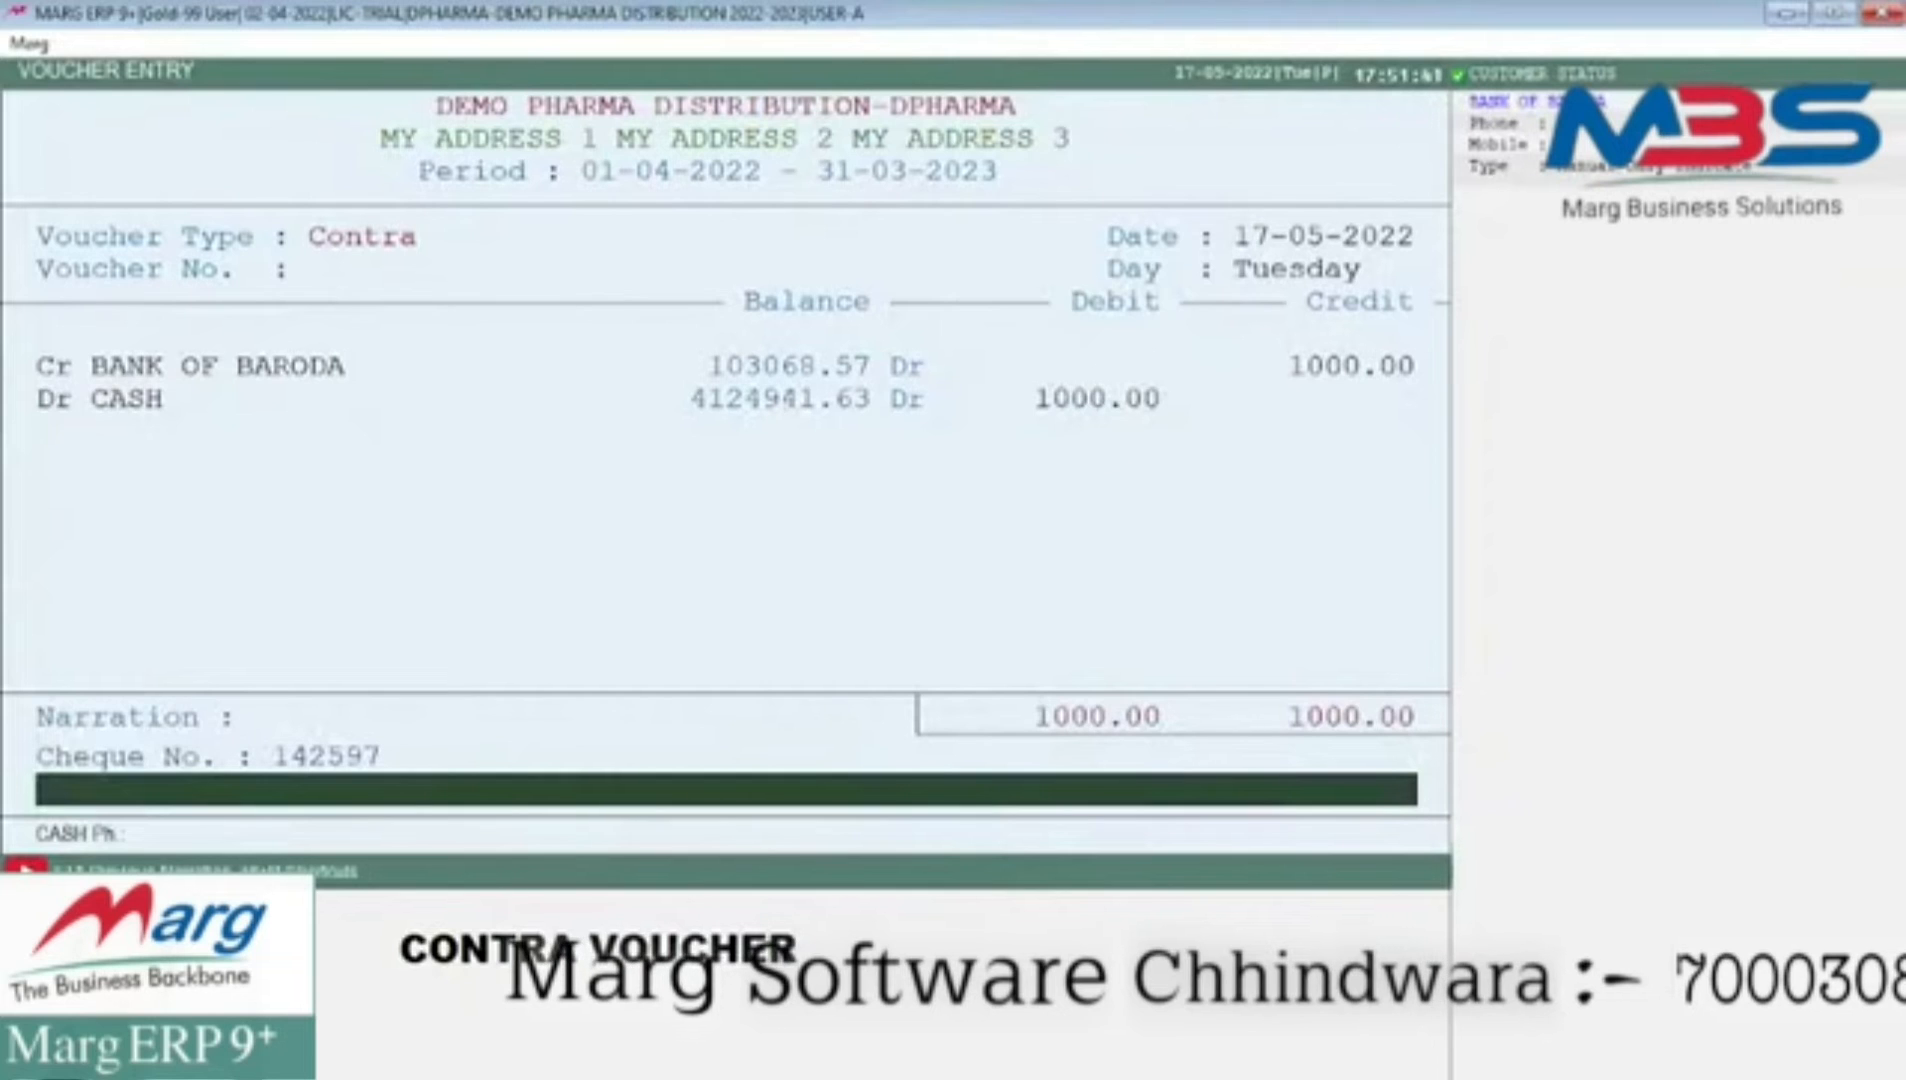
{"action": "key", "text": "Return"}
{"action": "key", "text": "Return"}
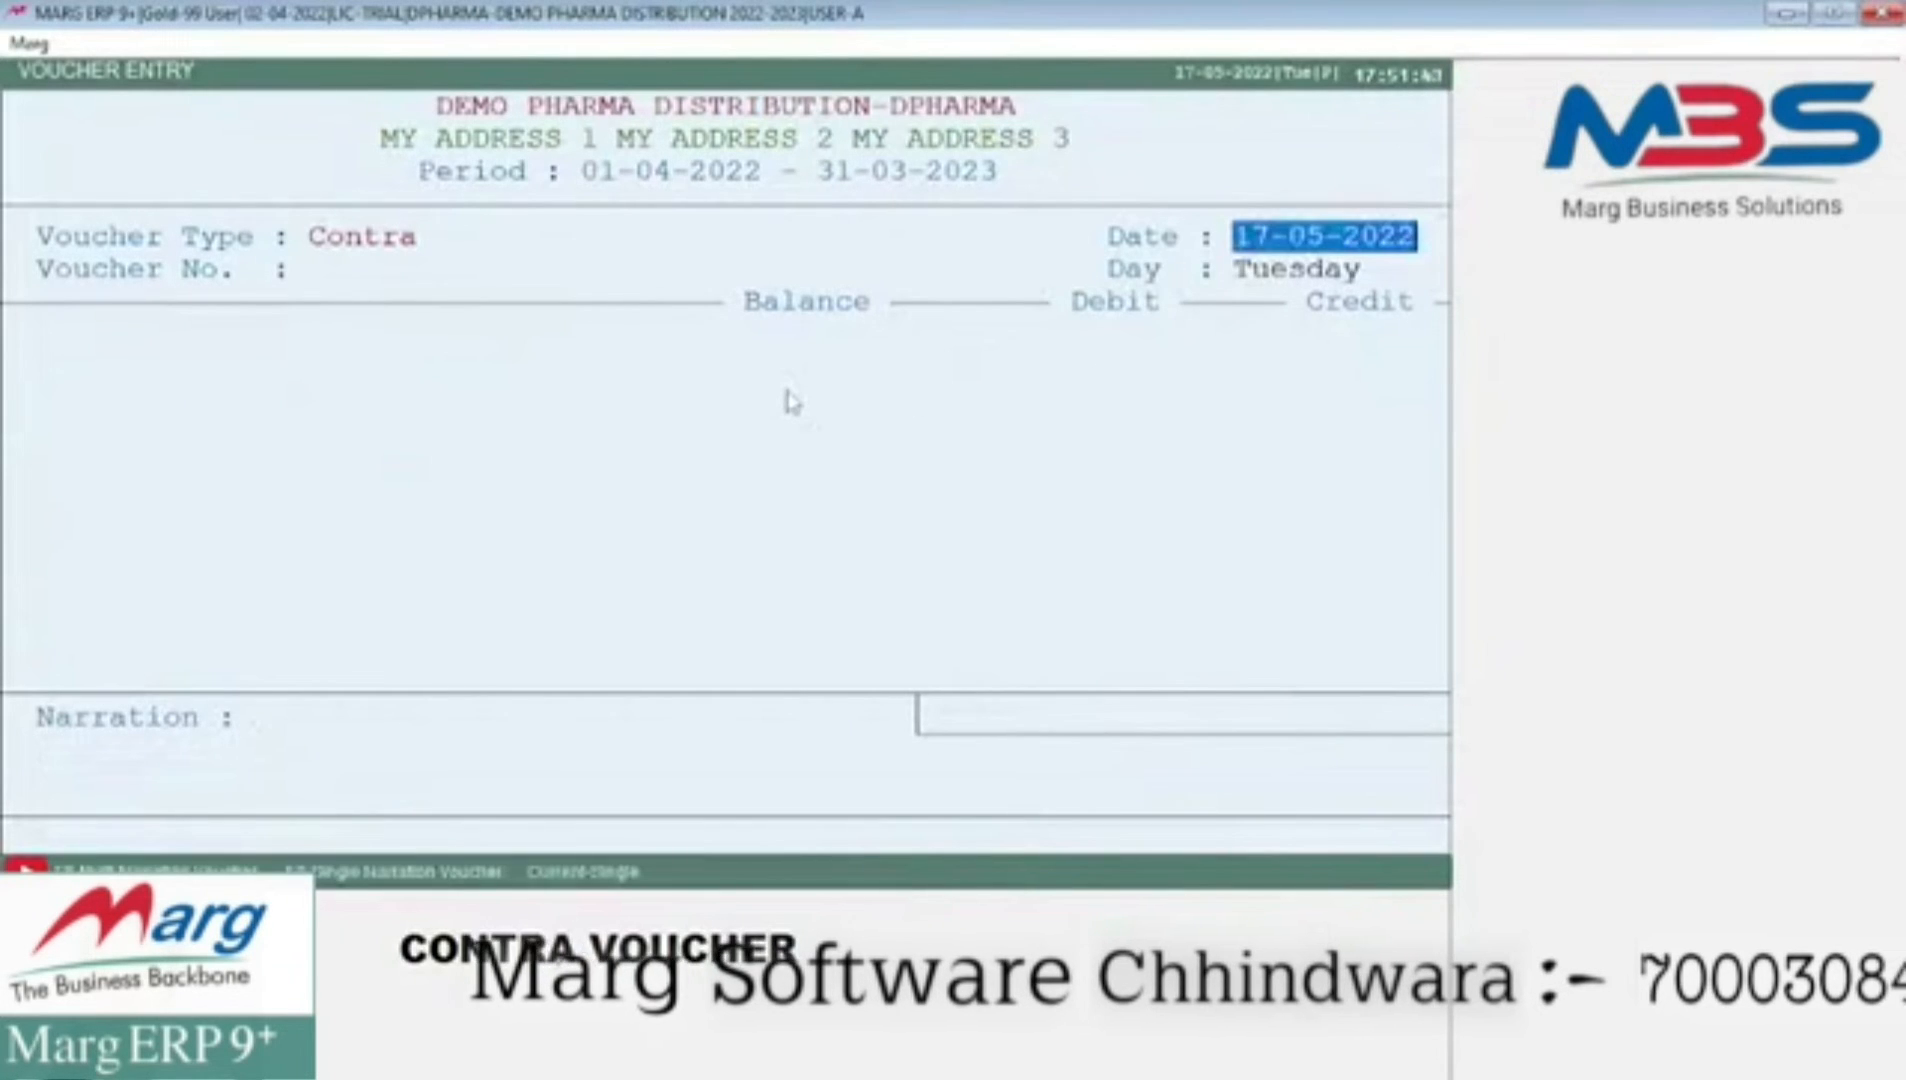
{"action": "key", "text": "Escape"}
- Examine the remaining voucher types after Contra: Journal, Sale and Purchase
{"action": "key", "text": "alt+a"}
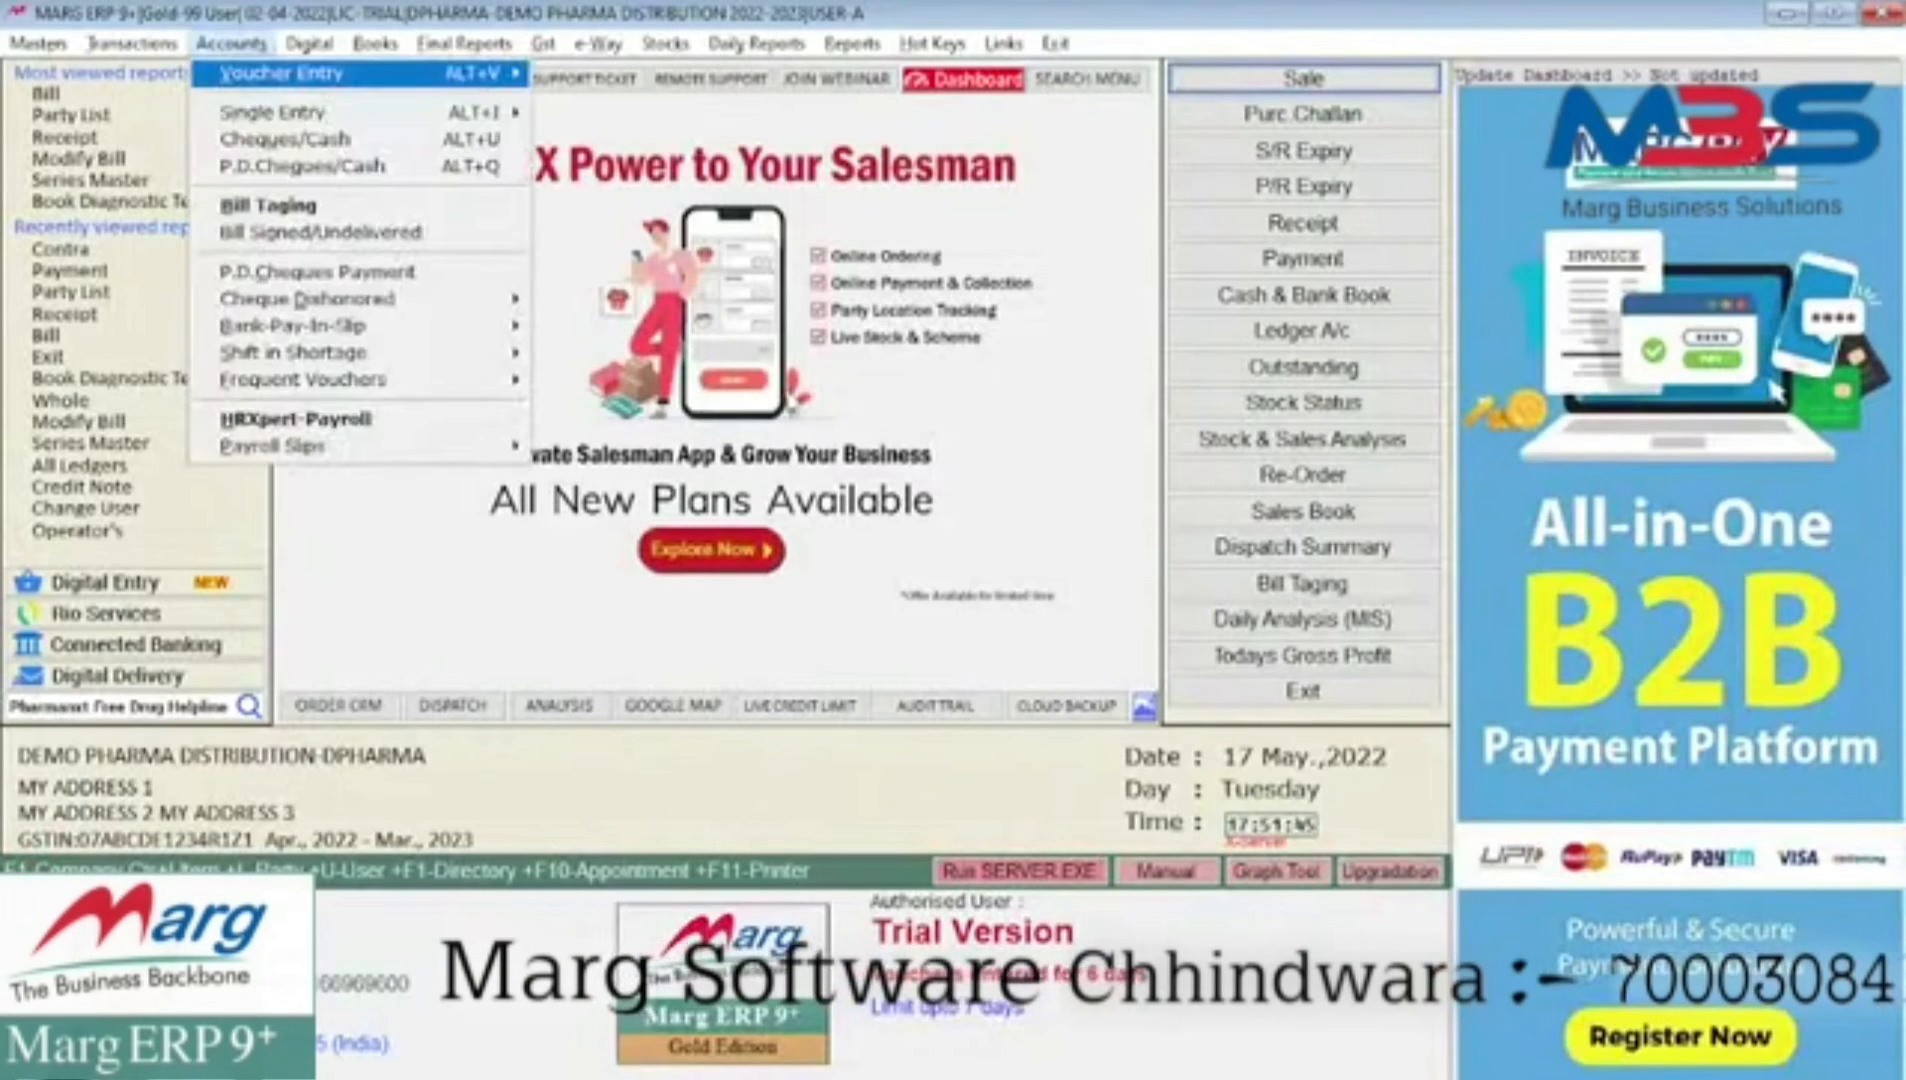
{"action": "key", "text": "Right"}
{"action": "key", "text": "Down"}
{"action": "key", "text": "Down"}
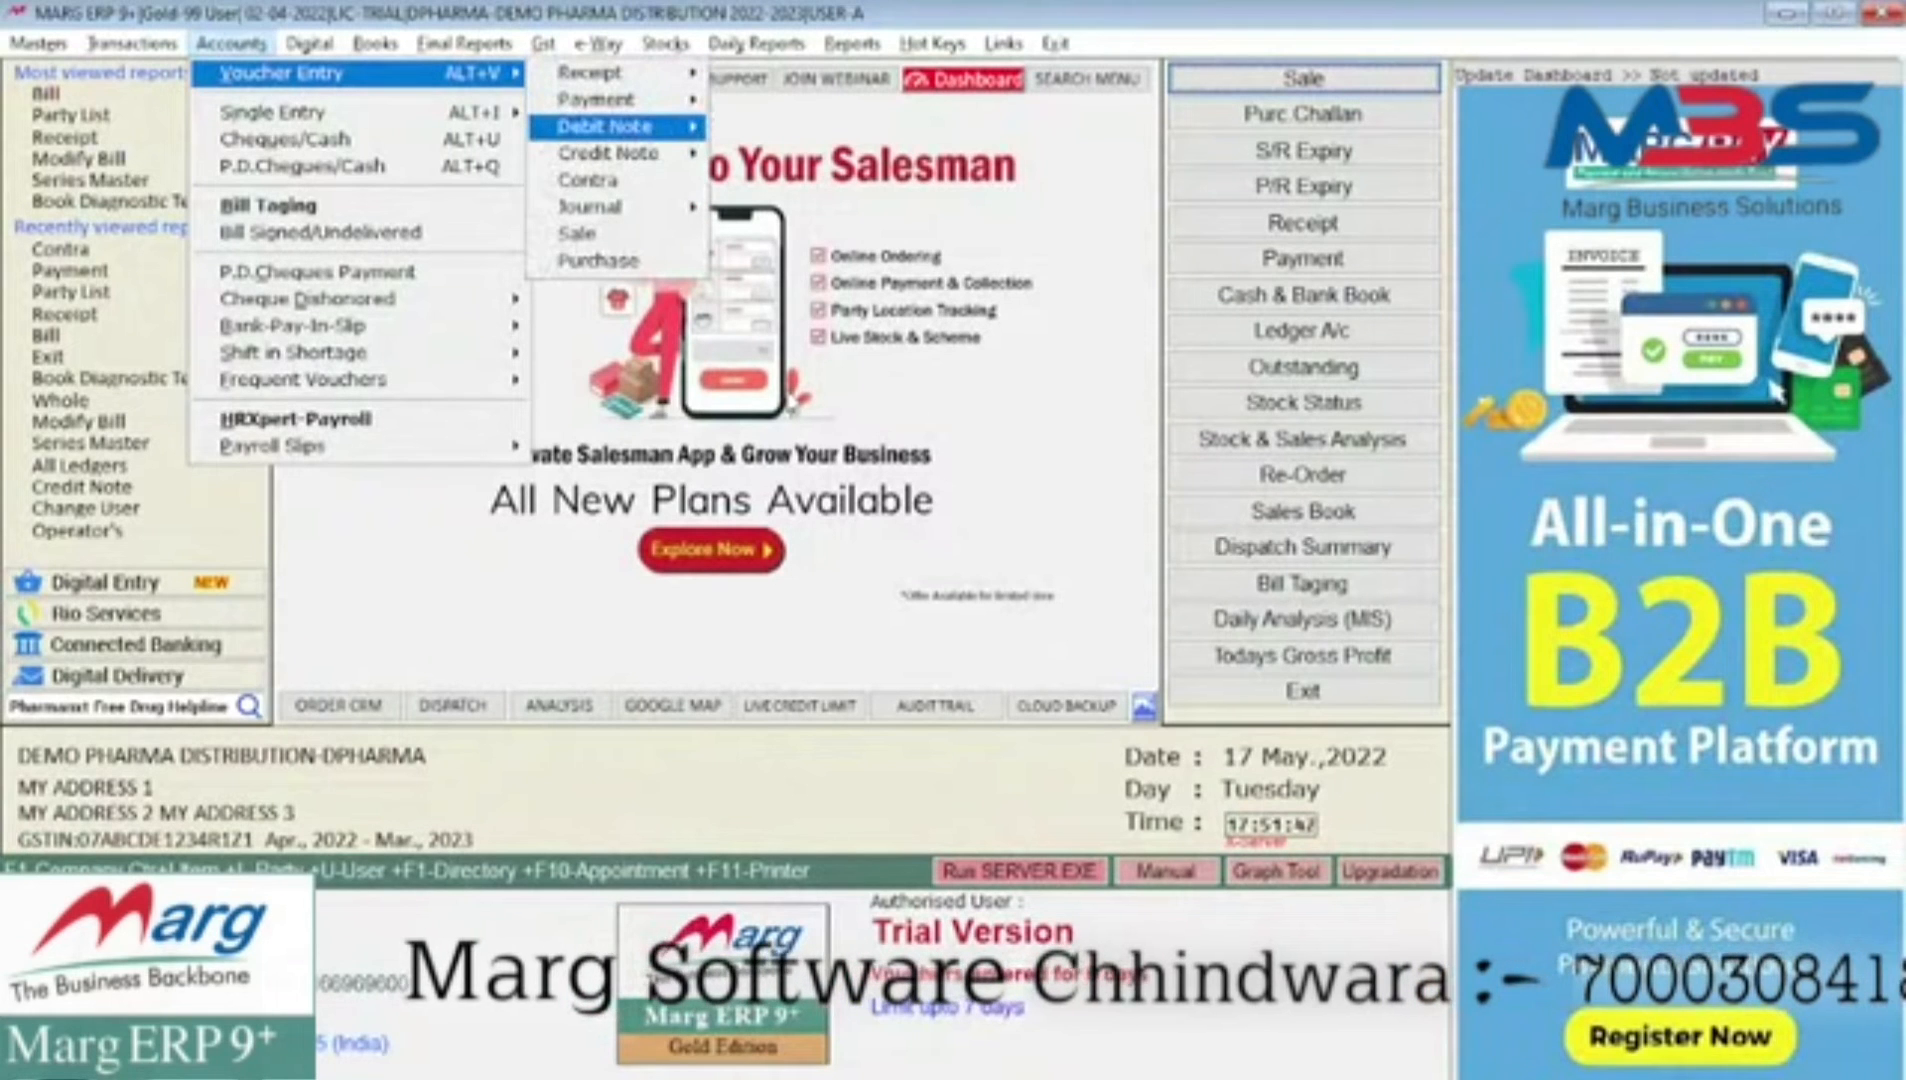
{"action": "key", "text": "Down"}
{"action": "key", "text": "Down"}
{"action": "key", "text": "Down"}
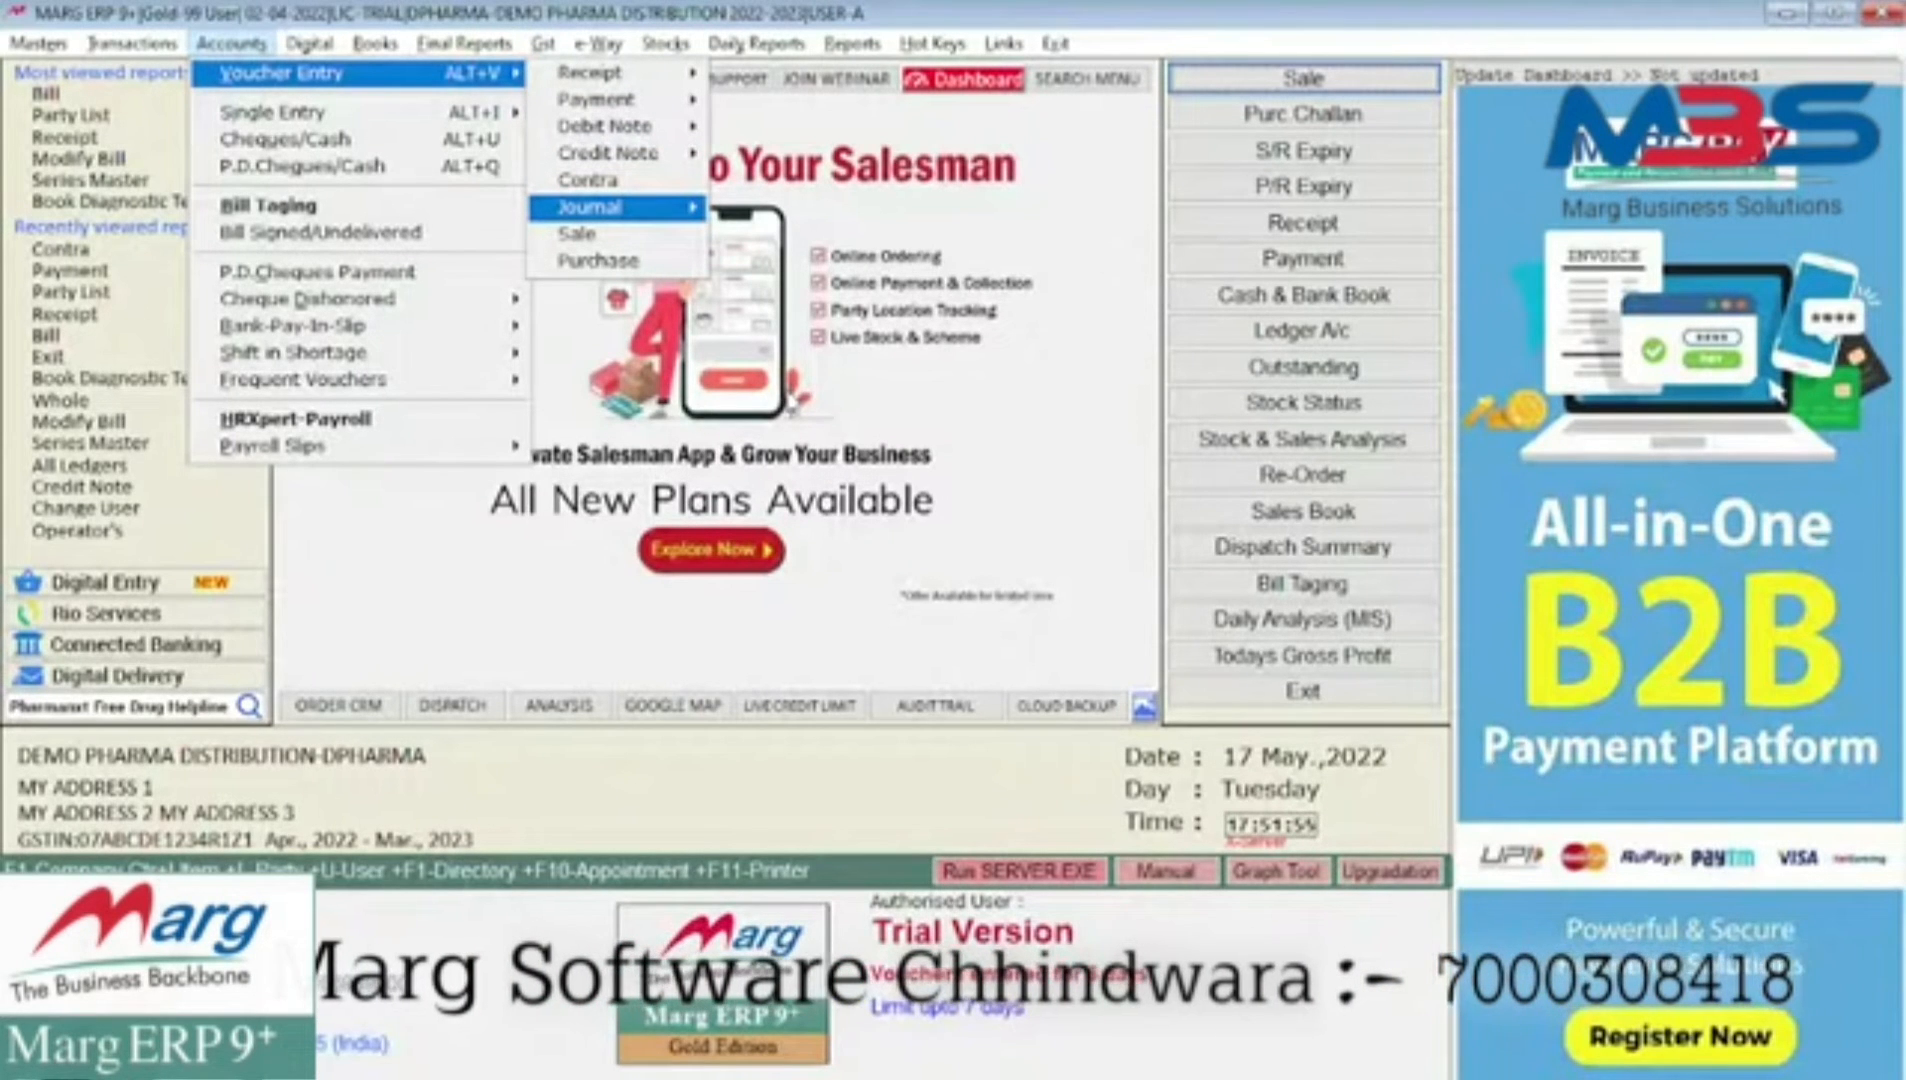
{"action": "key", "text": "Down"}
{"action": "key", "text": "Down"}
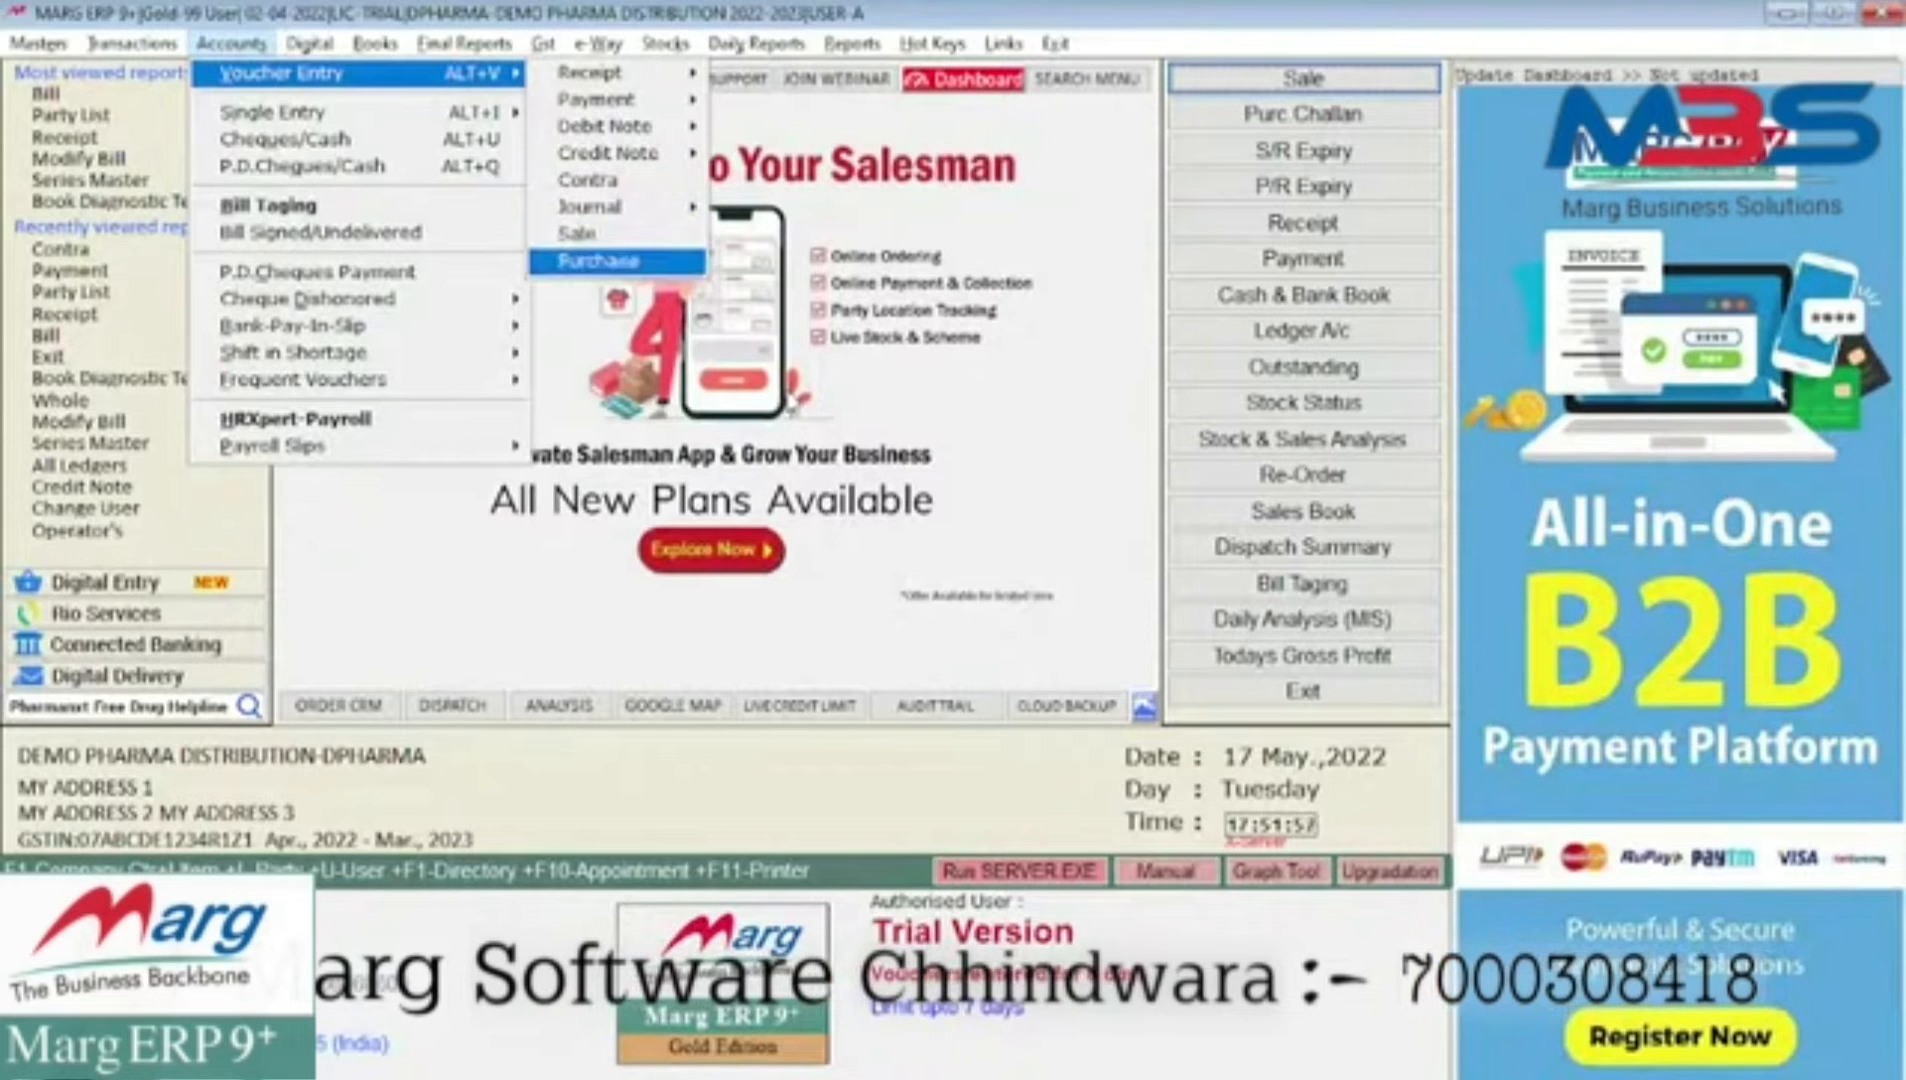
{"action": "key", "text": "Up"}
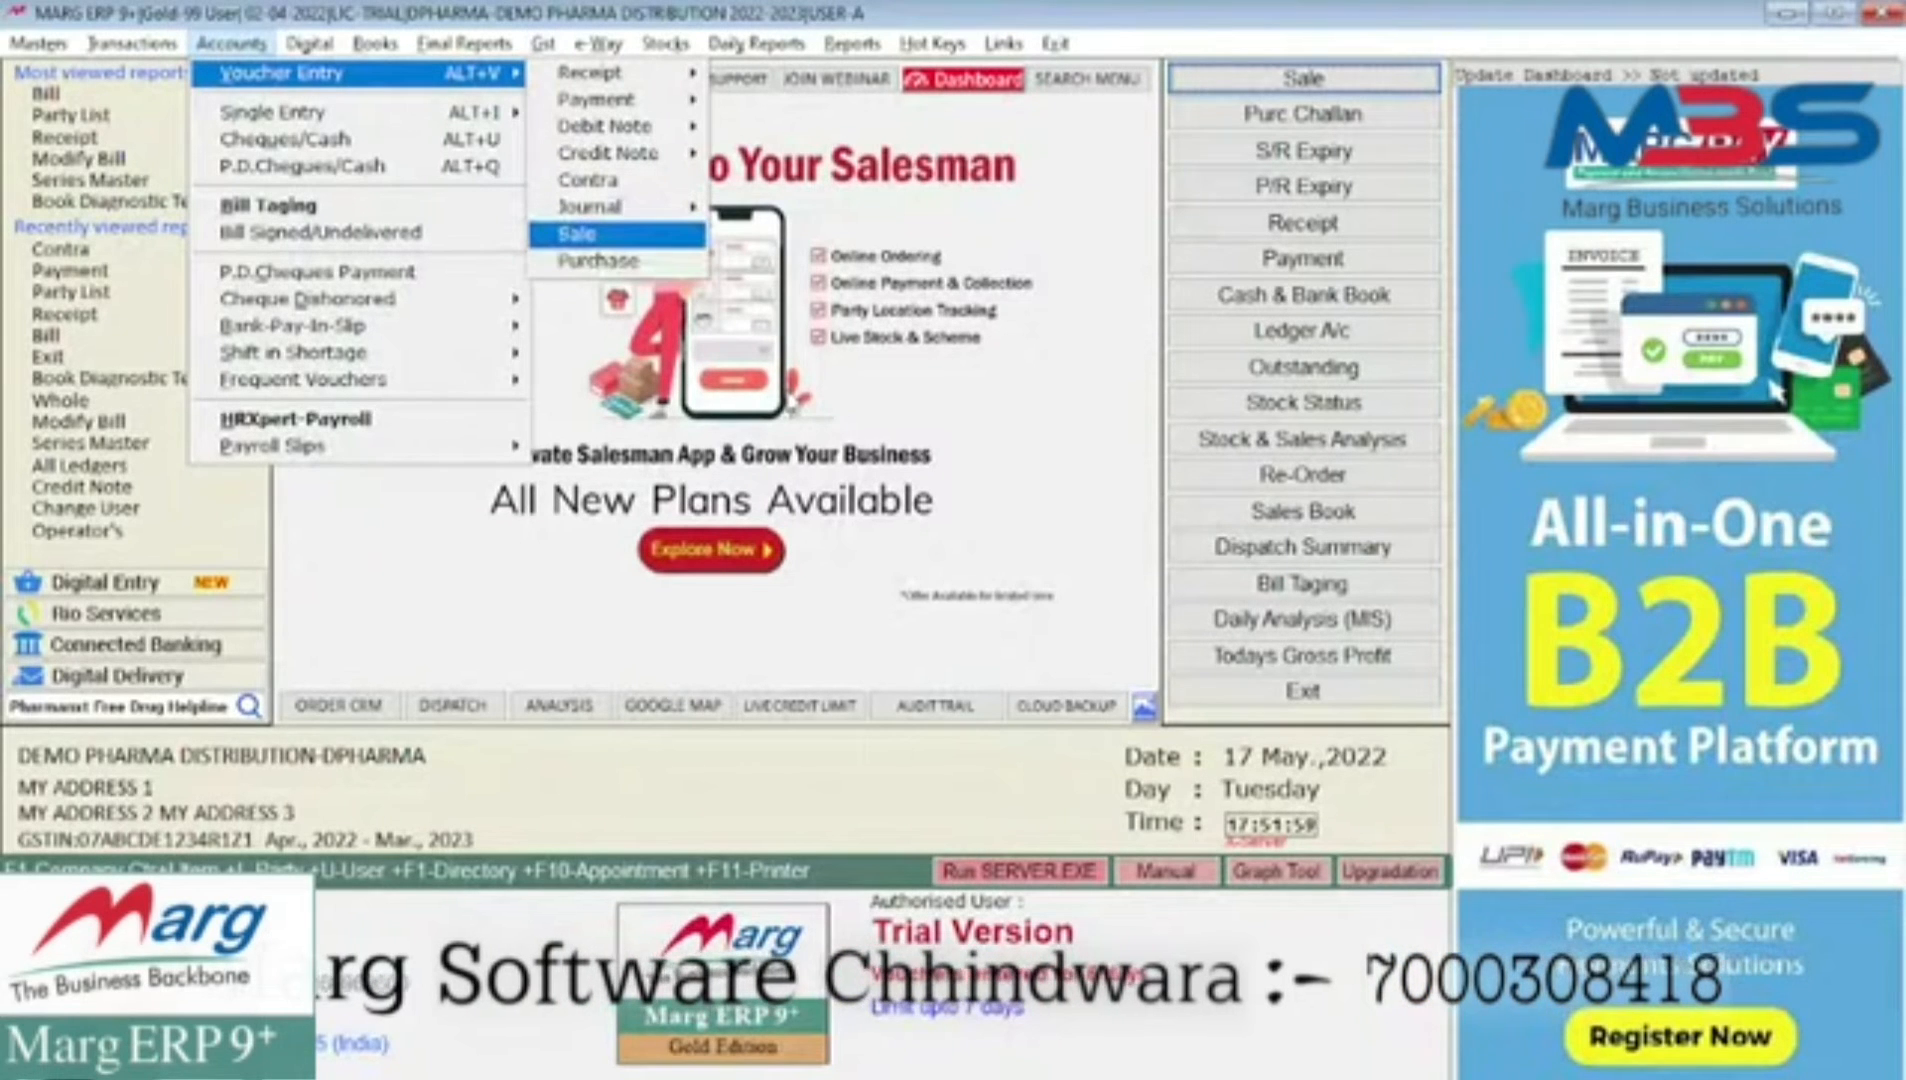
{"action": "key", "text": "Down"}
{"action": "key", "text": "Up"}
{"action": "key", "text": "Down"}
{"action": "key", "text": "Up"}
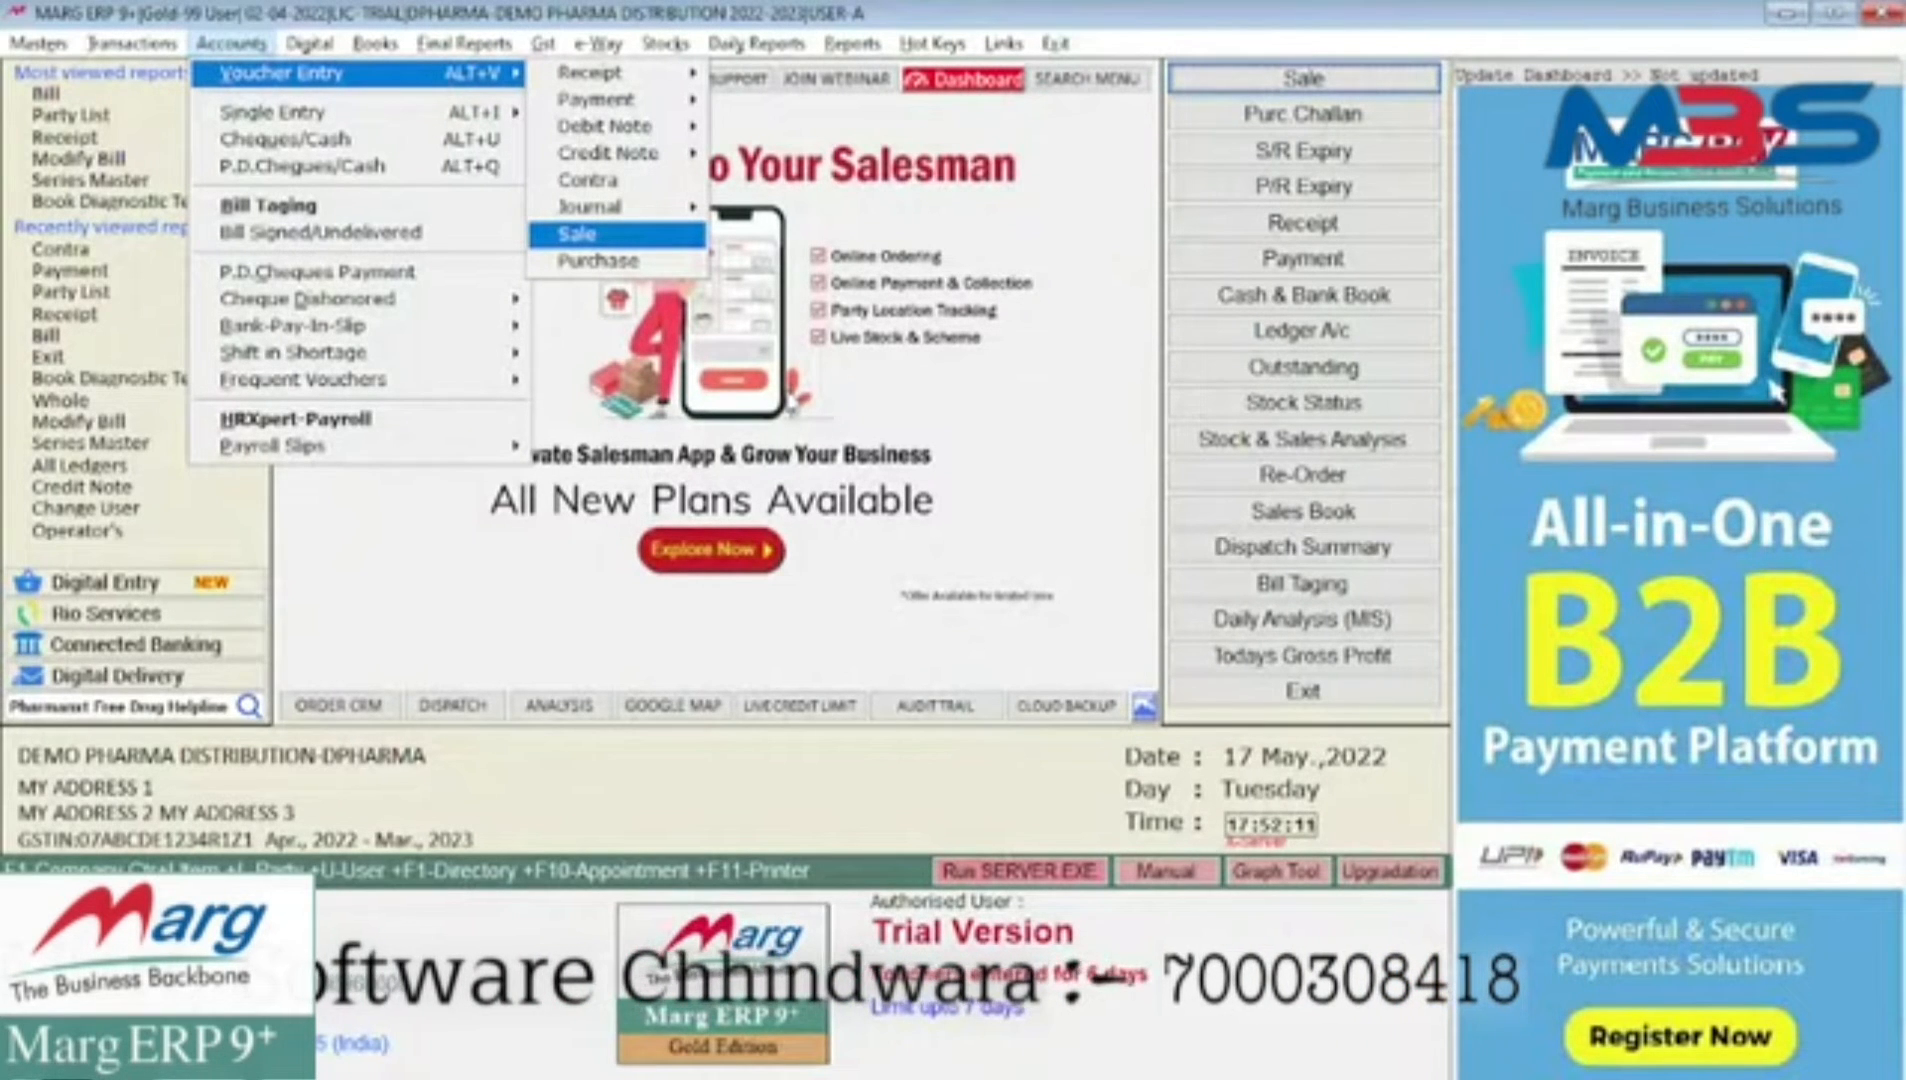
{"action": "key", "text": "Down"}
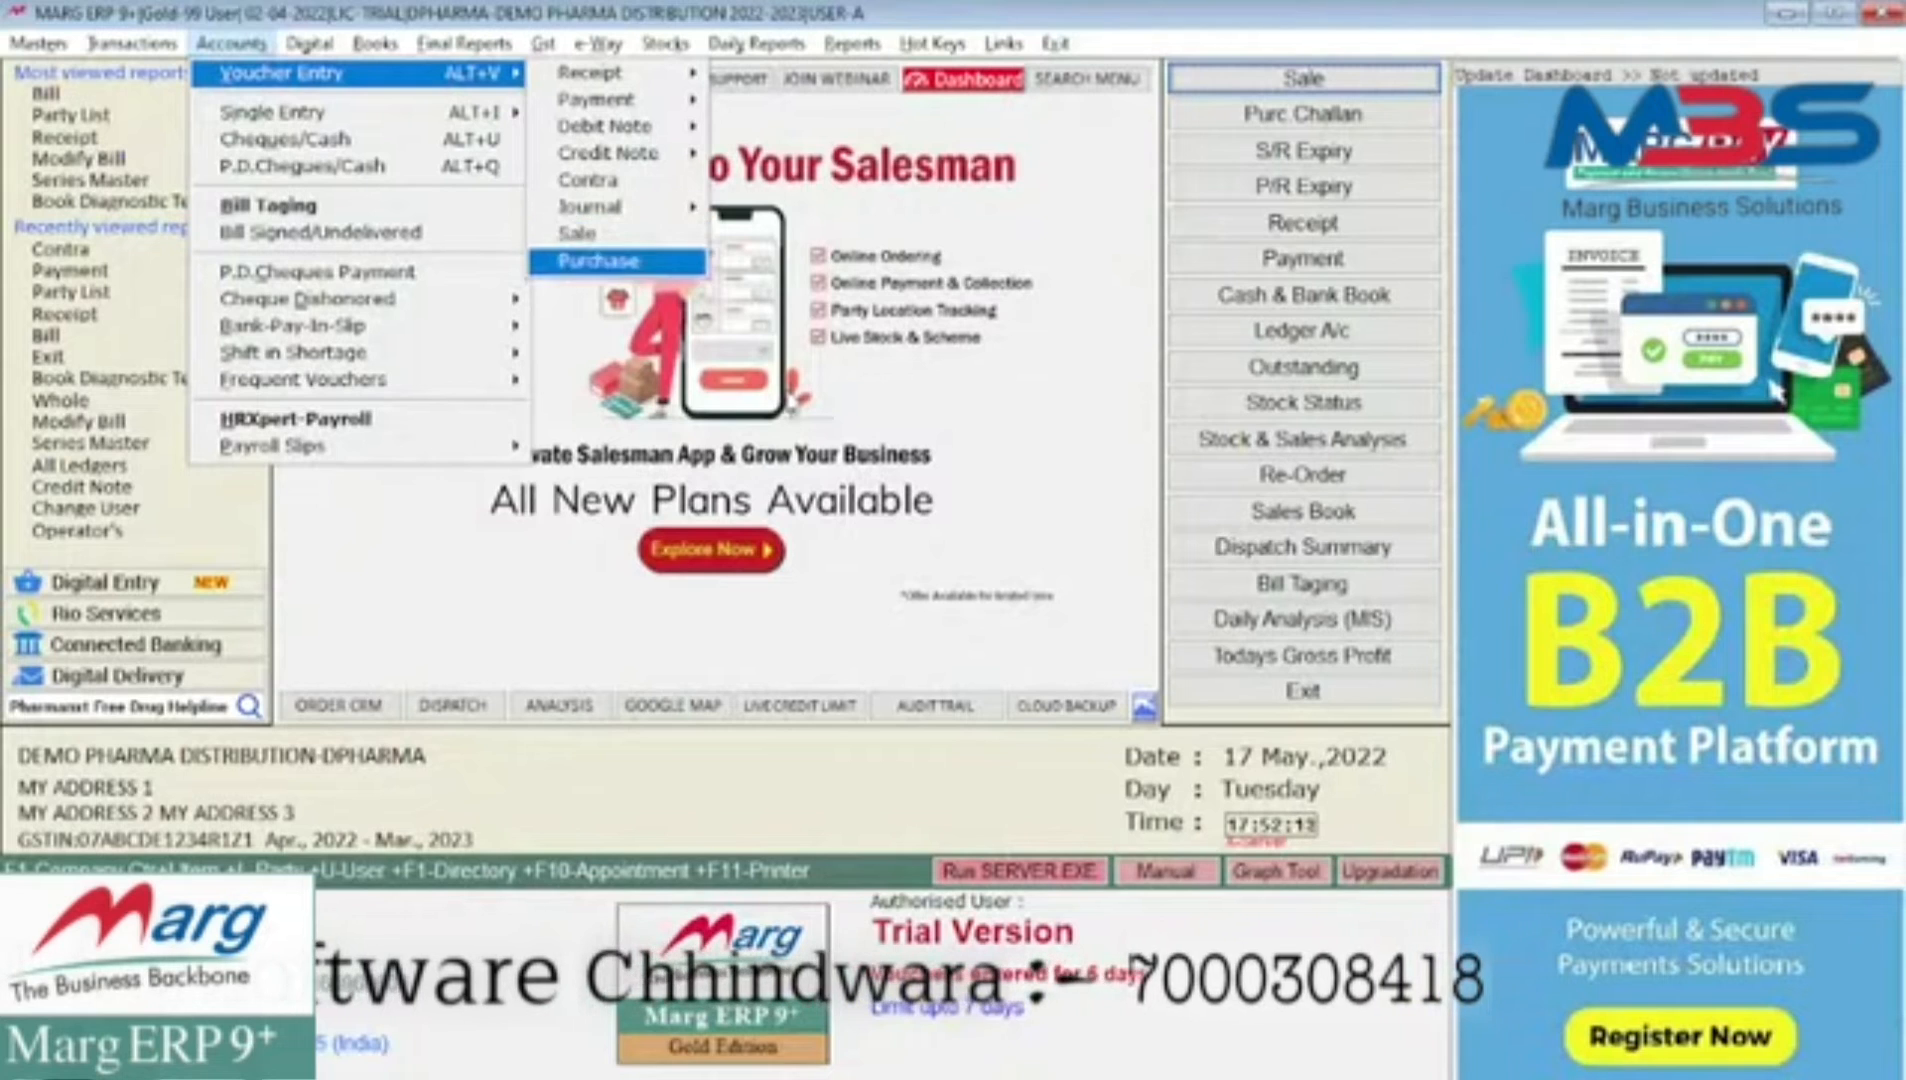
{"action": "key", "text": "Up"}
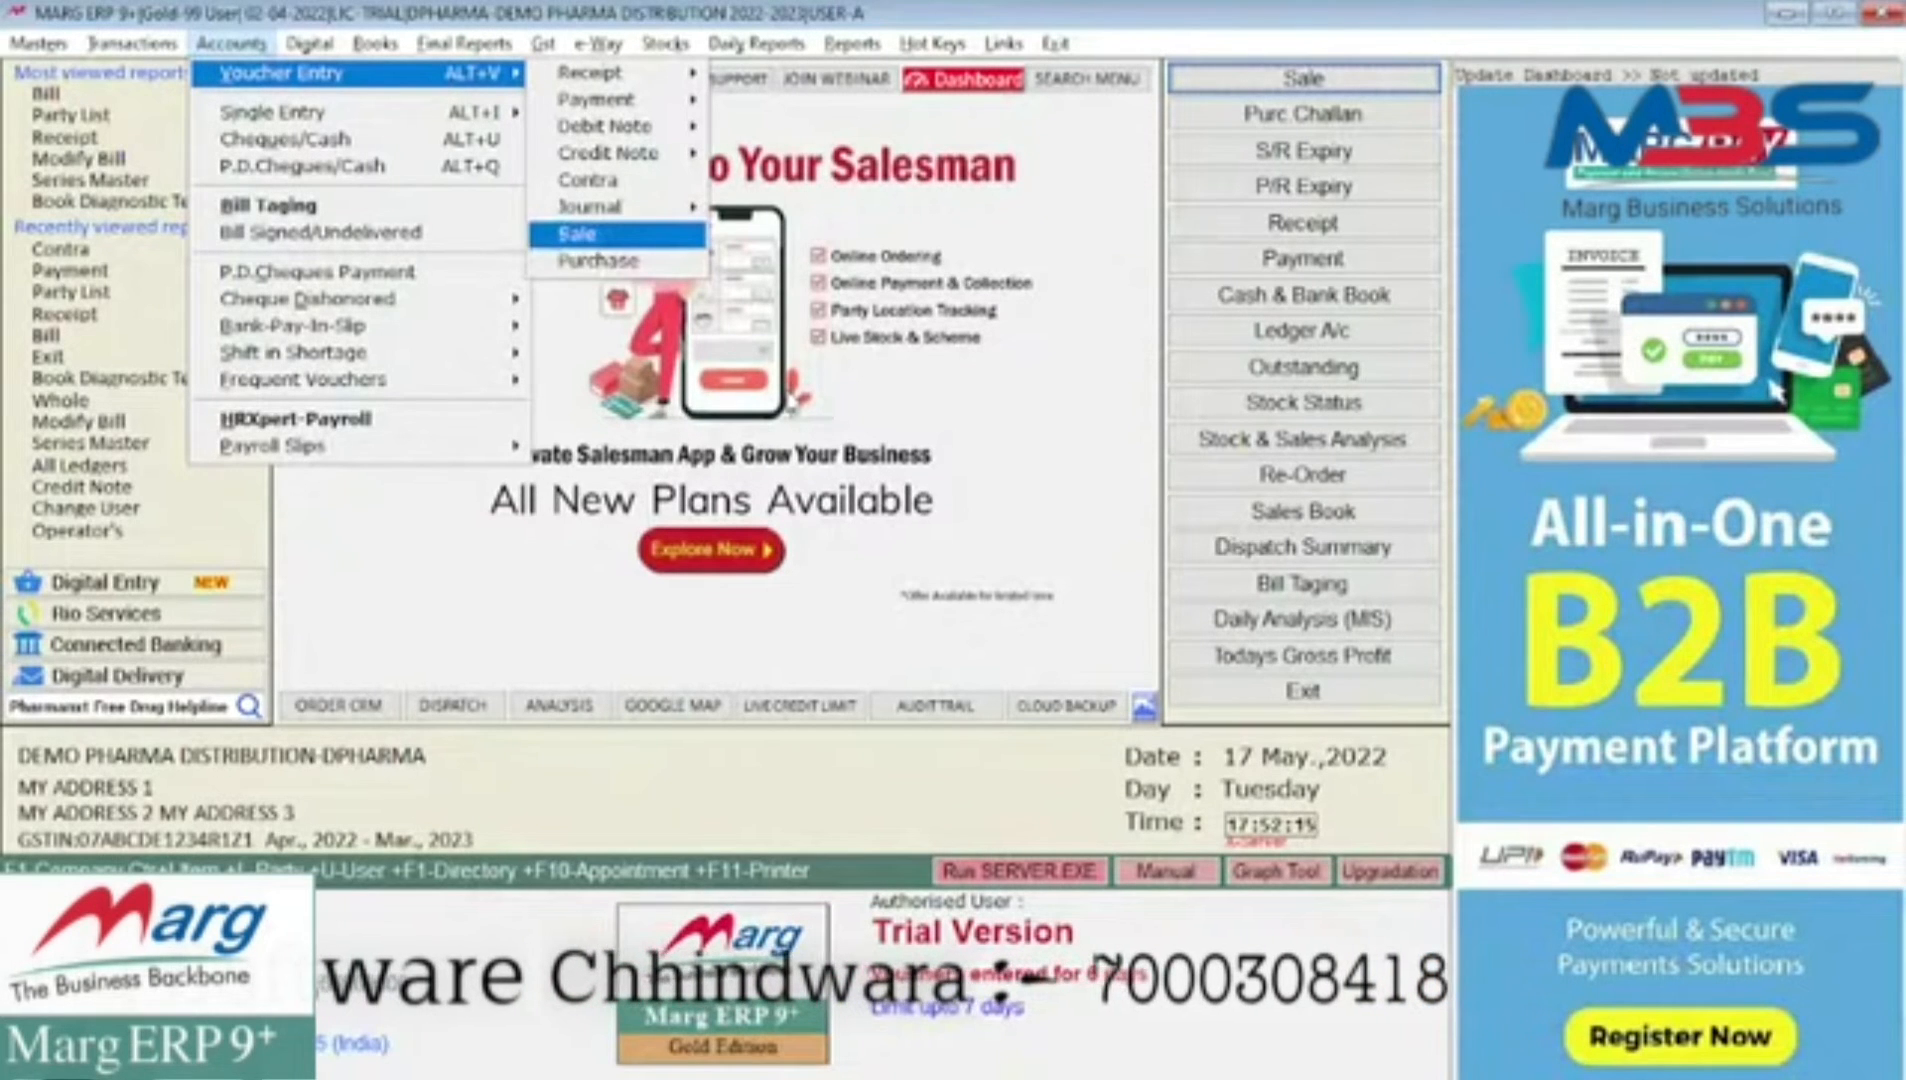
{"action": "key", "text": "Escape"}
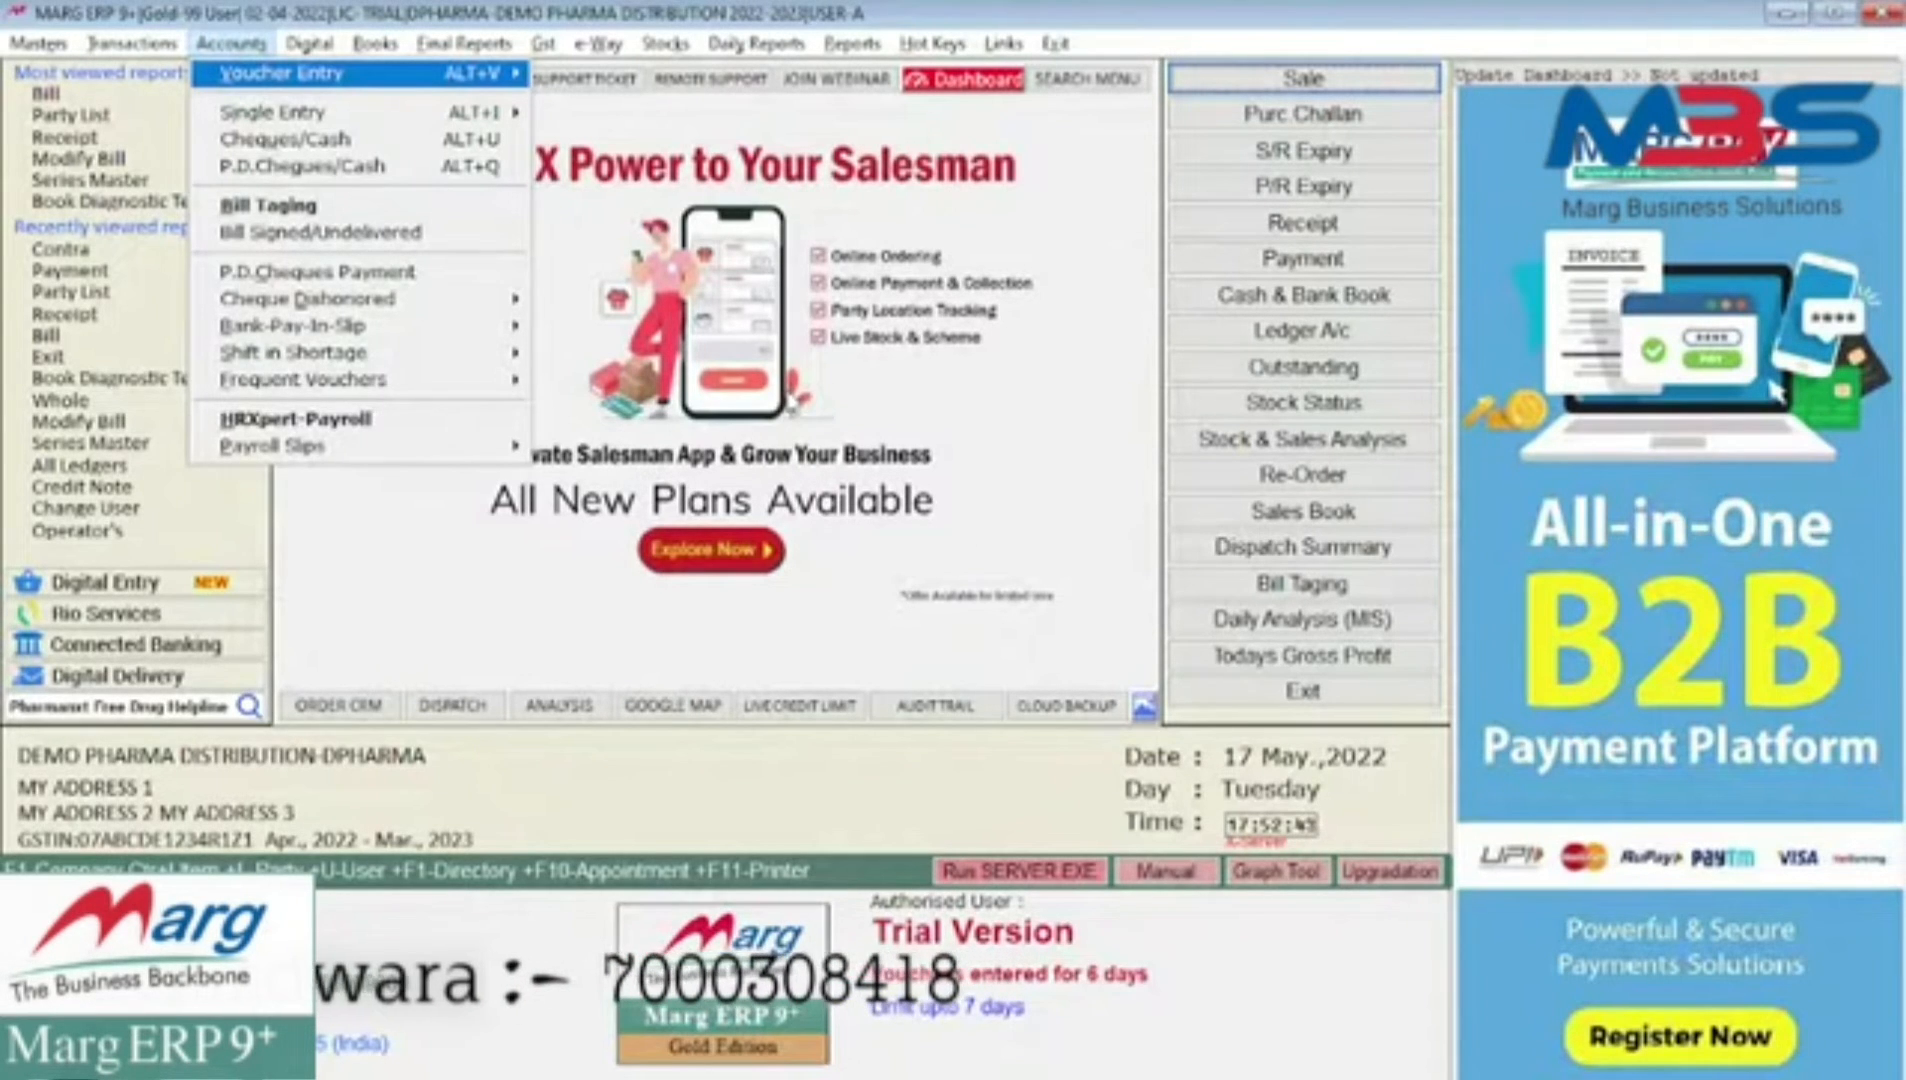
{"action": "key", "text": "Escape"}
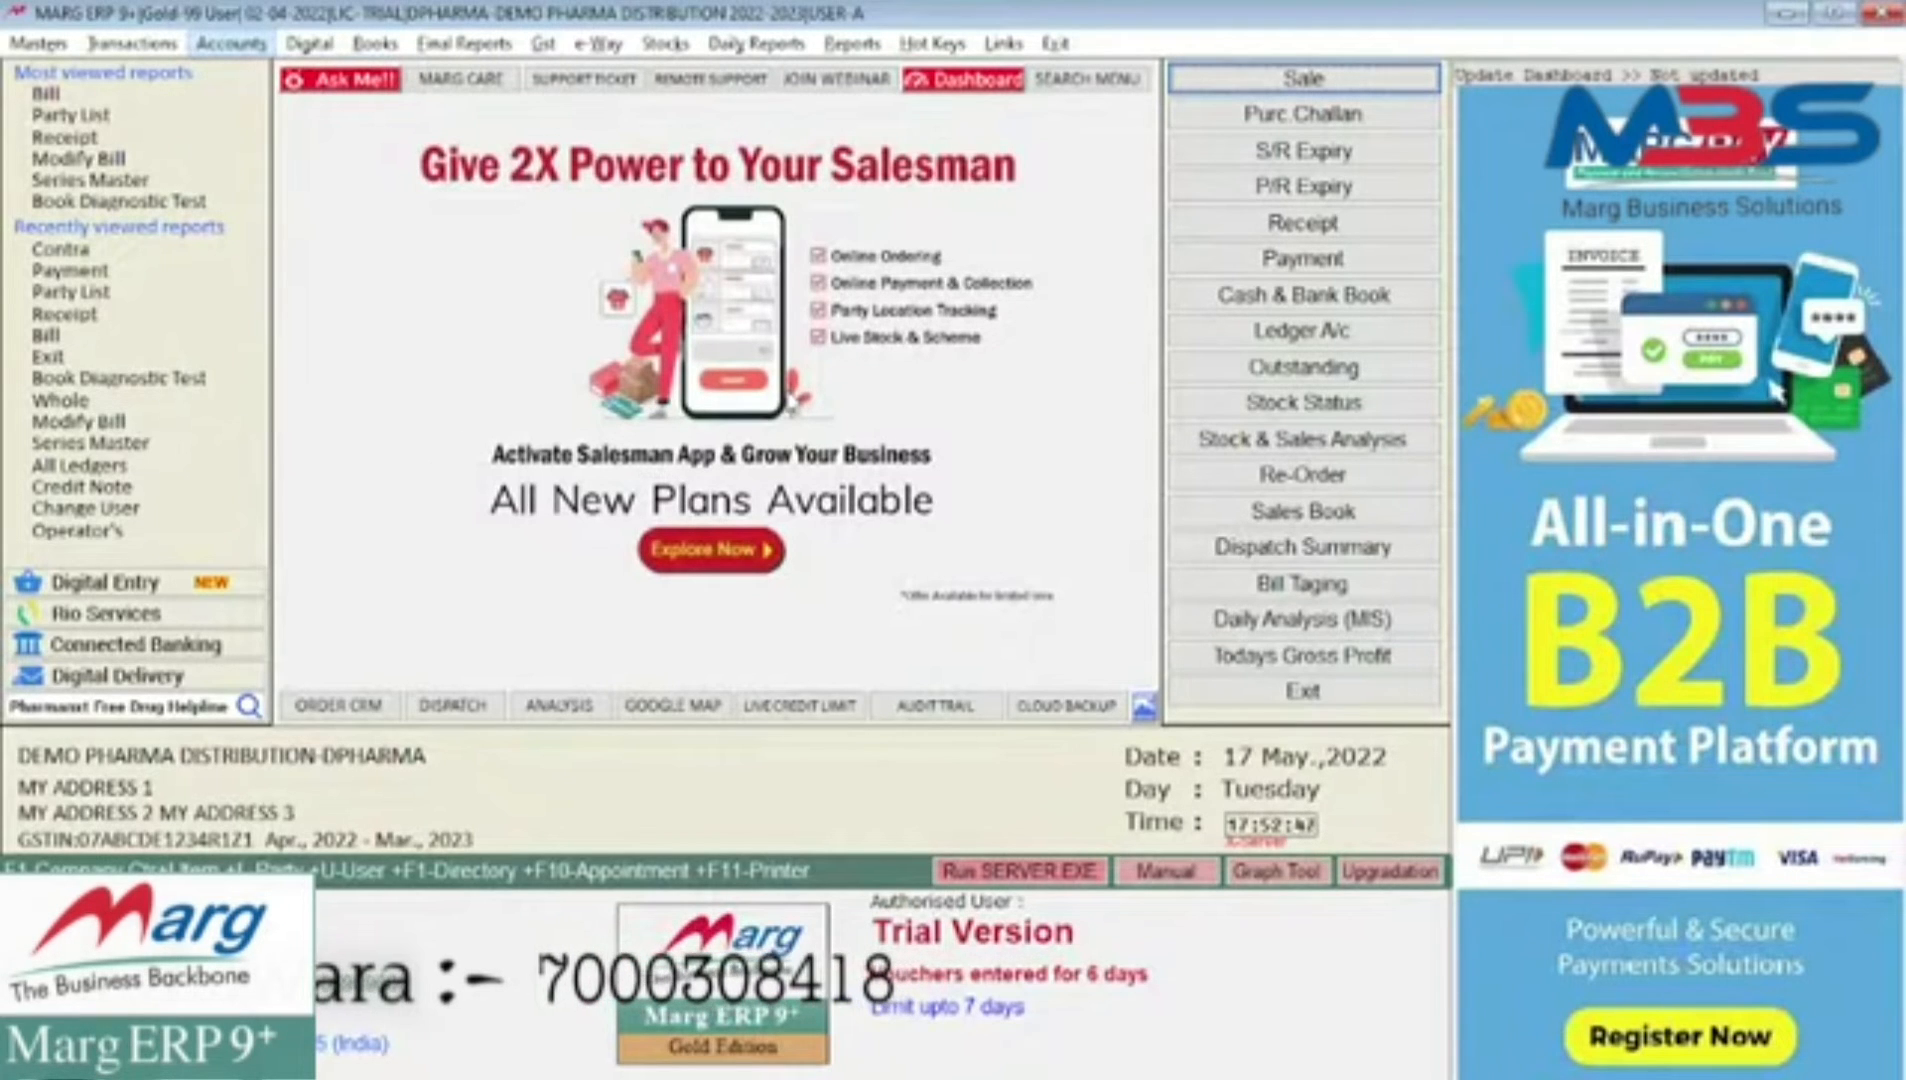
- Open the Receipt Book report from the entry books
{"action": "key", "text": "Return"}
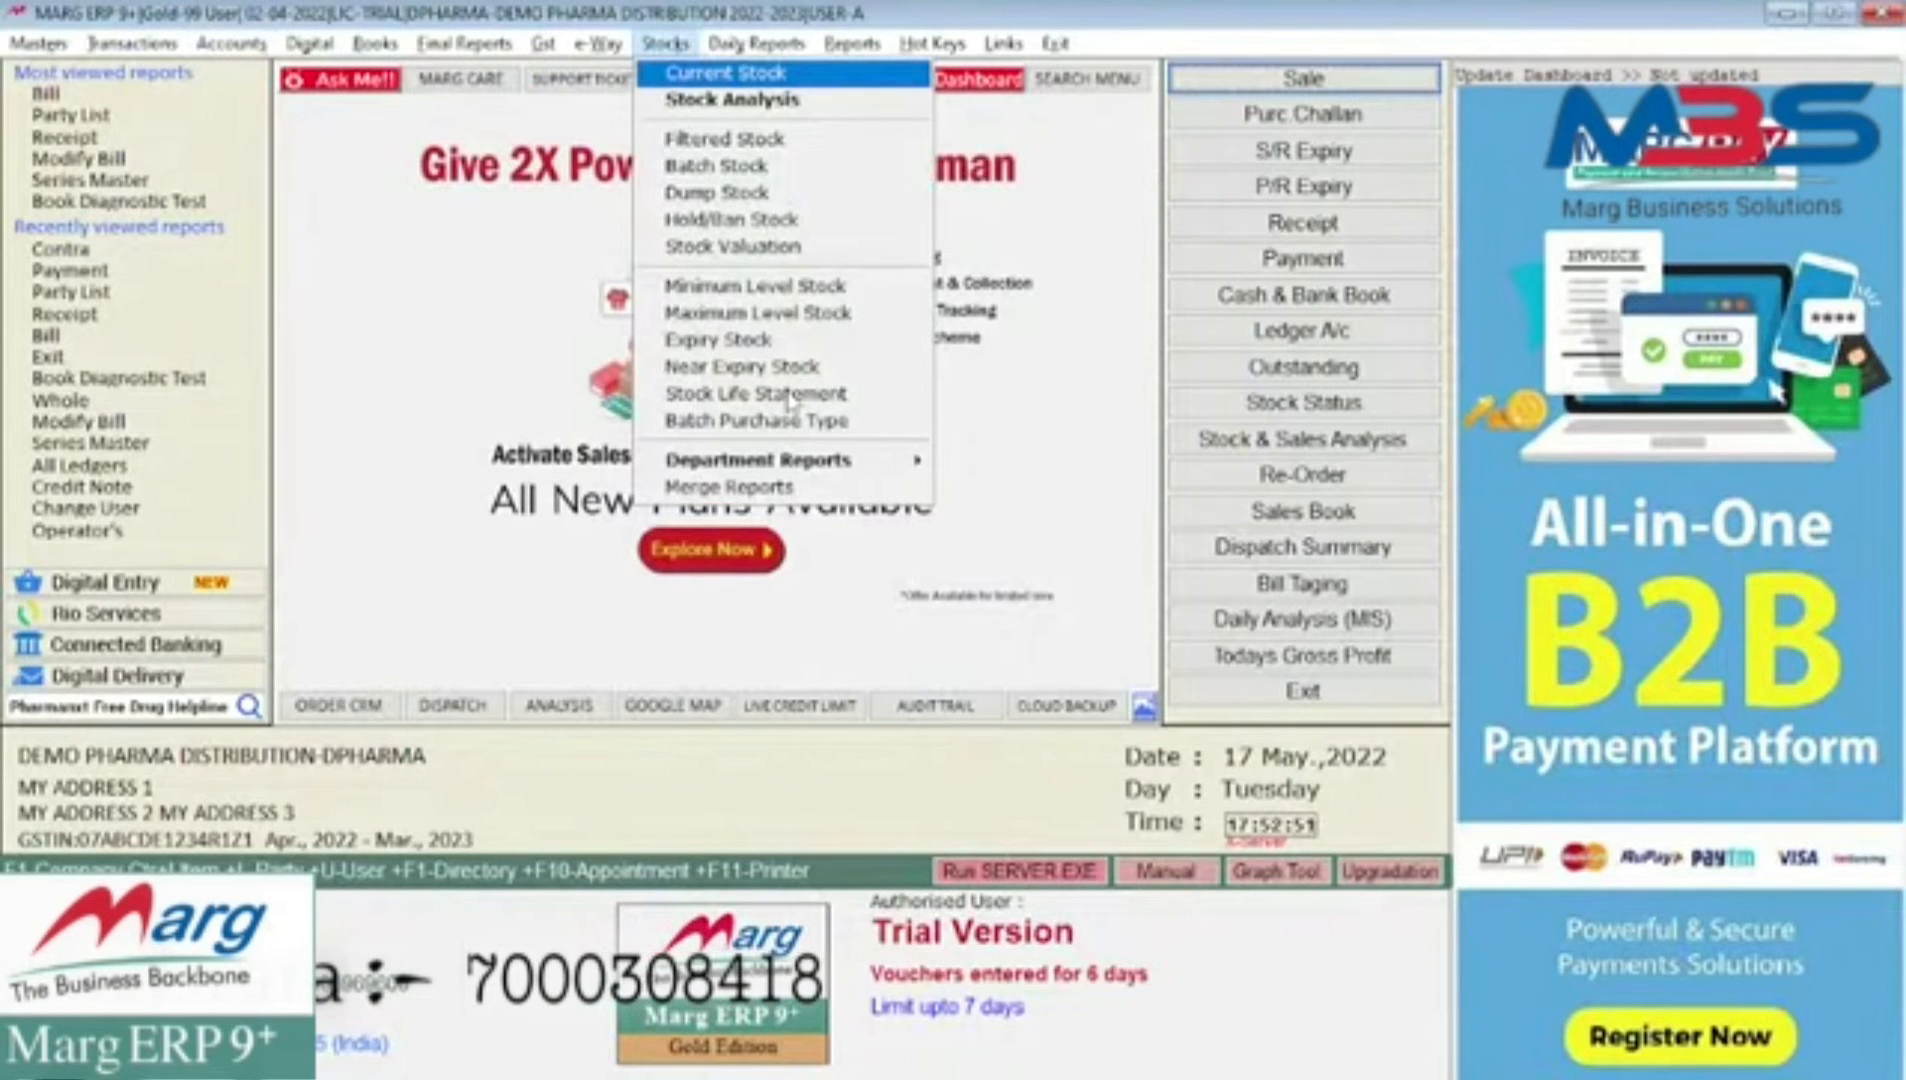
{"action": "mouse_move", "coordinate": [375, 44]}
{"action": "key", "text": "Down"}
{"action": "key", "text": "Down"}
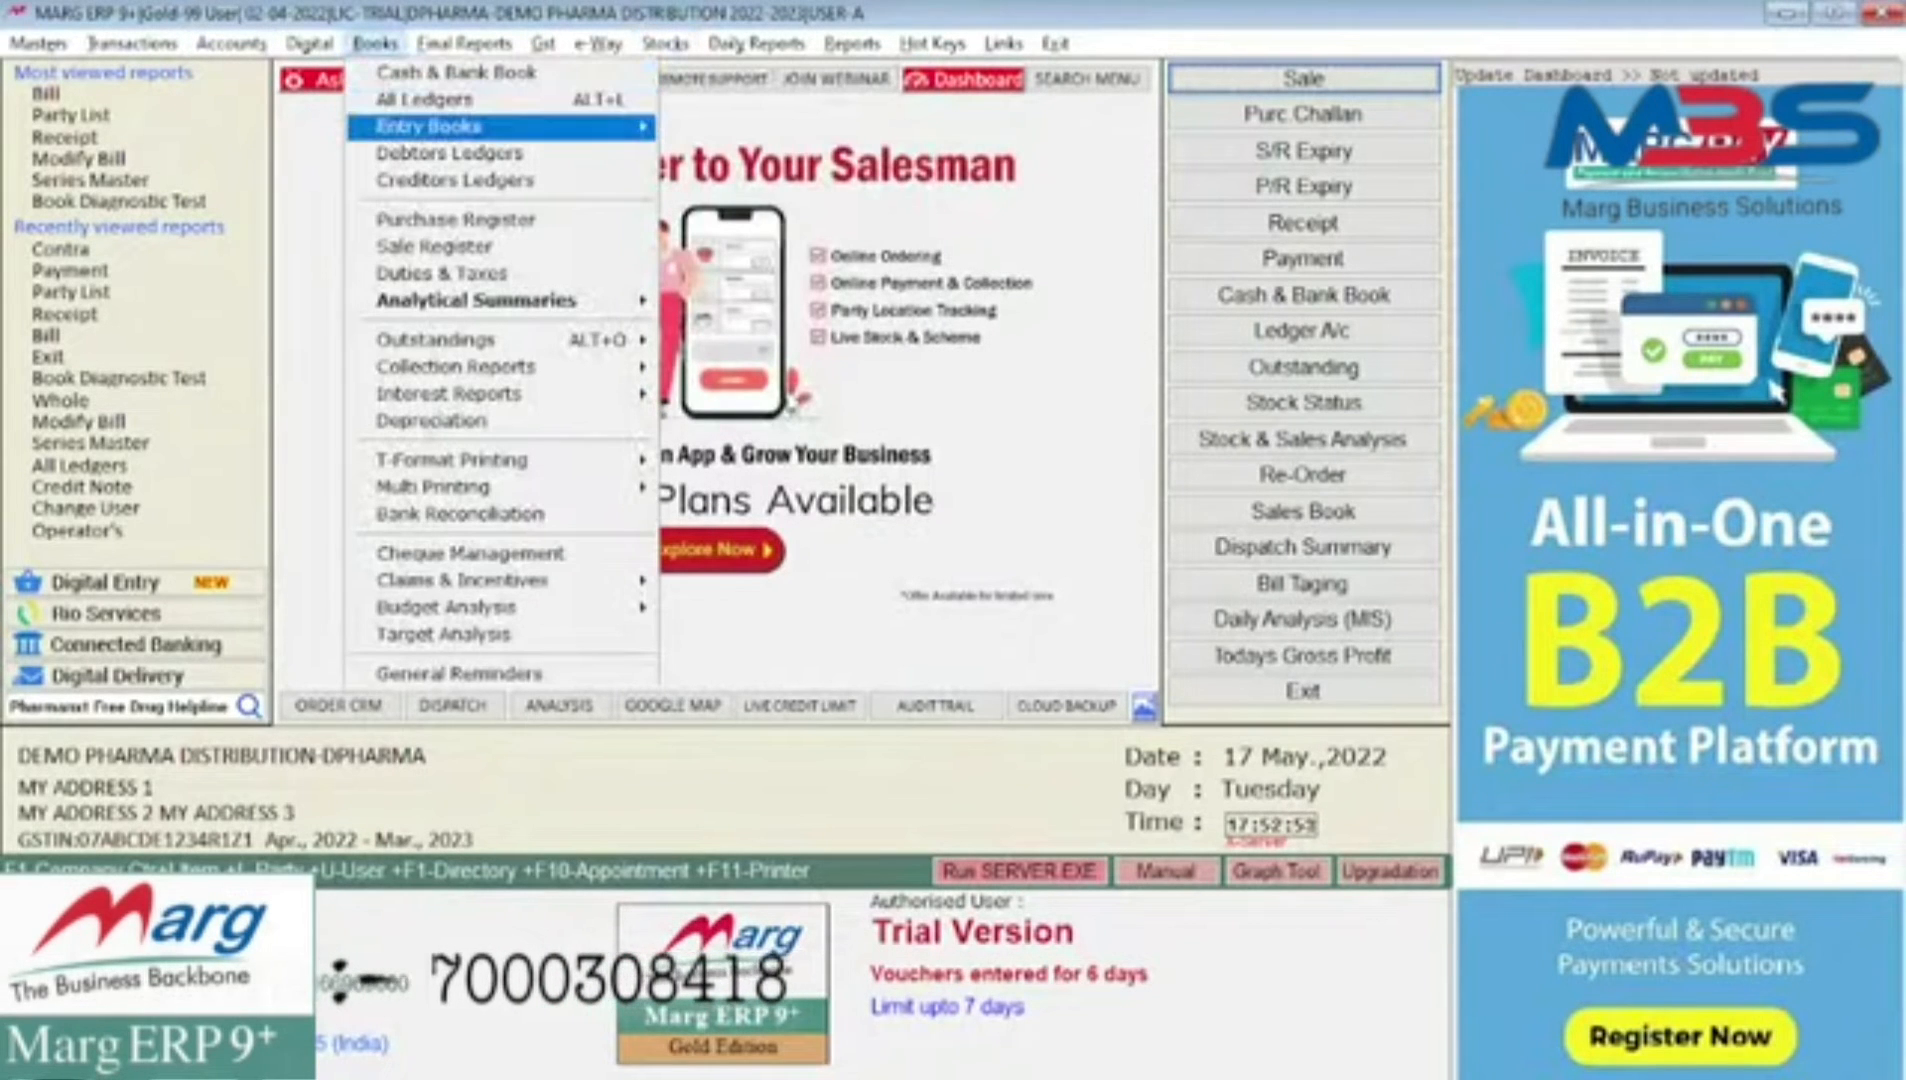
{"action": "key", "text": "Right"}
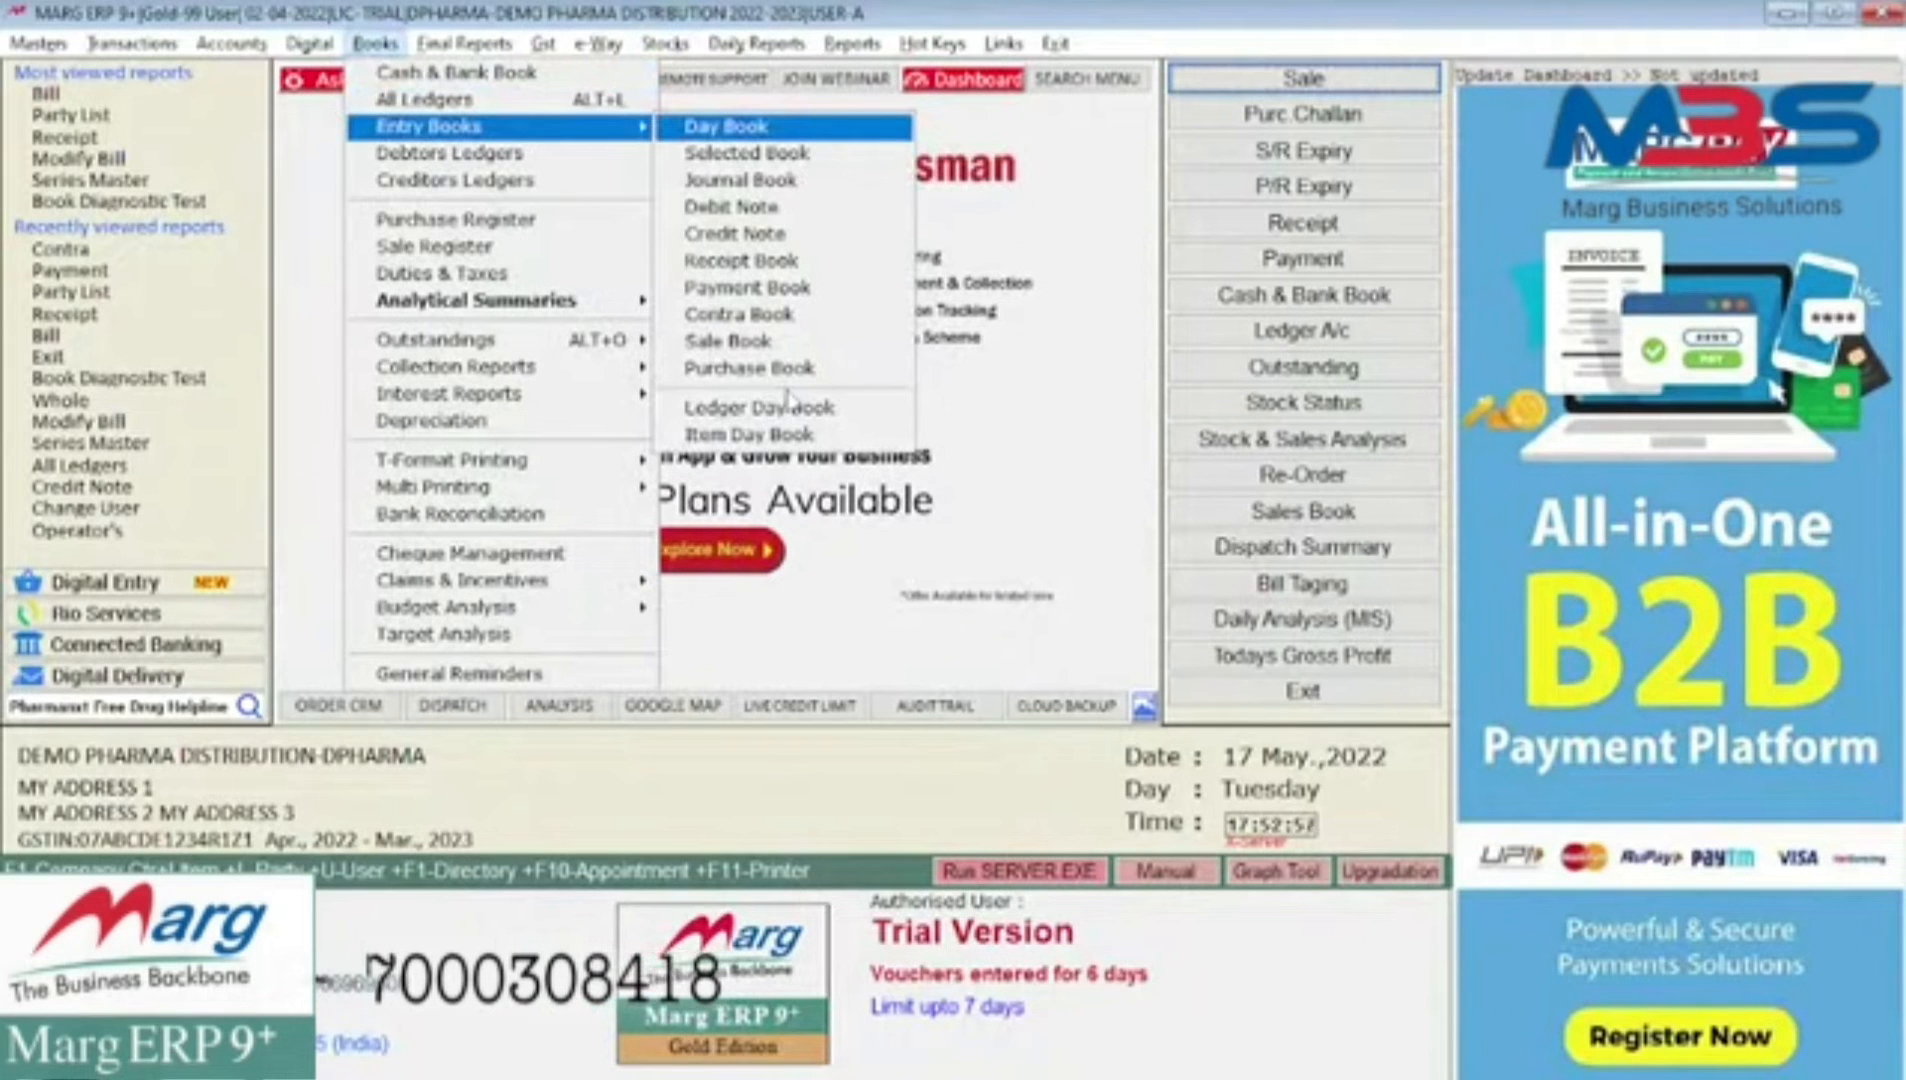
{"action": "key", "text": "Down"}
{"action": "key", "text": "Down"}
{"action": "key", "text": "Down"}
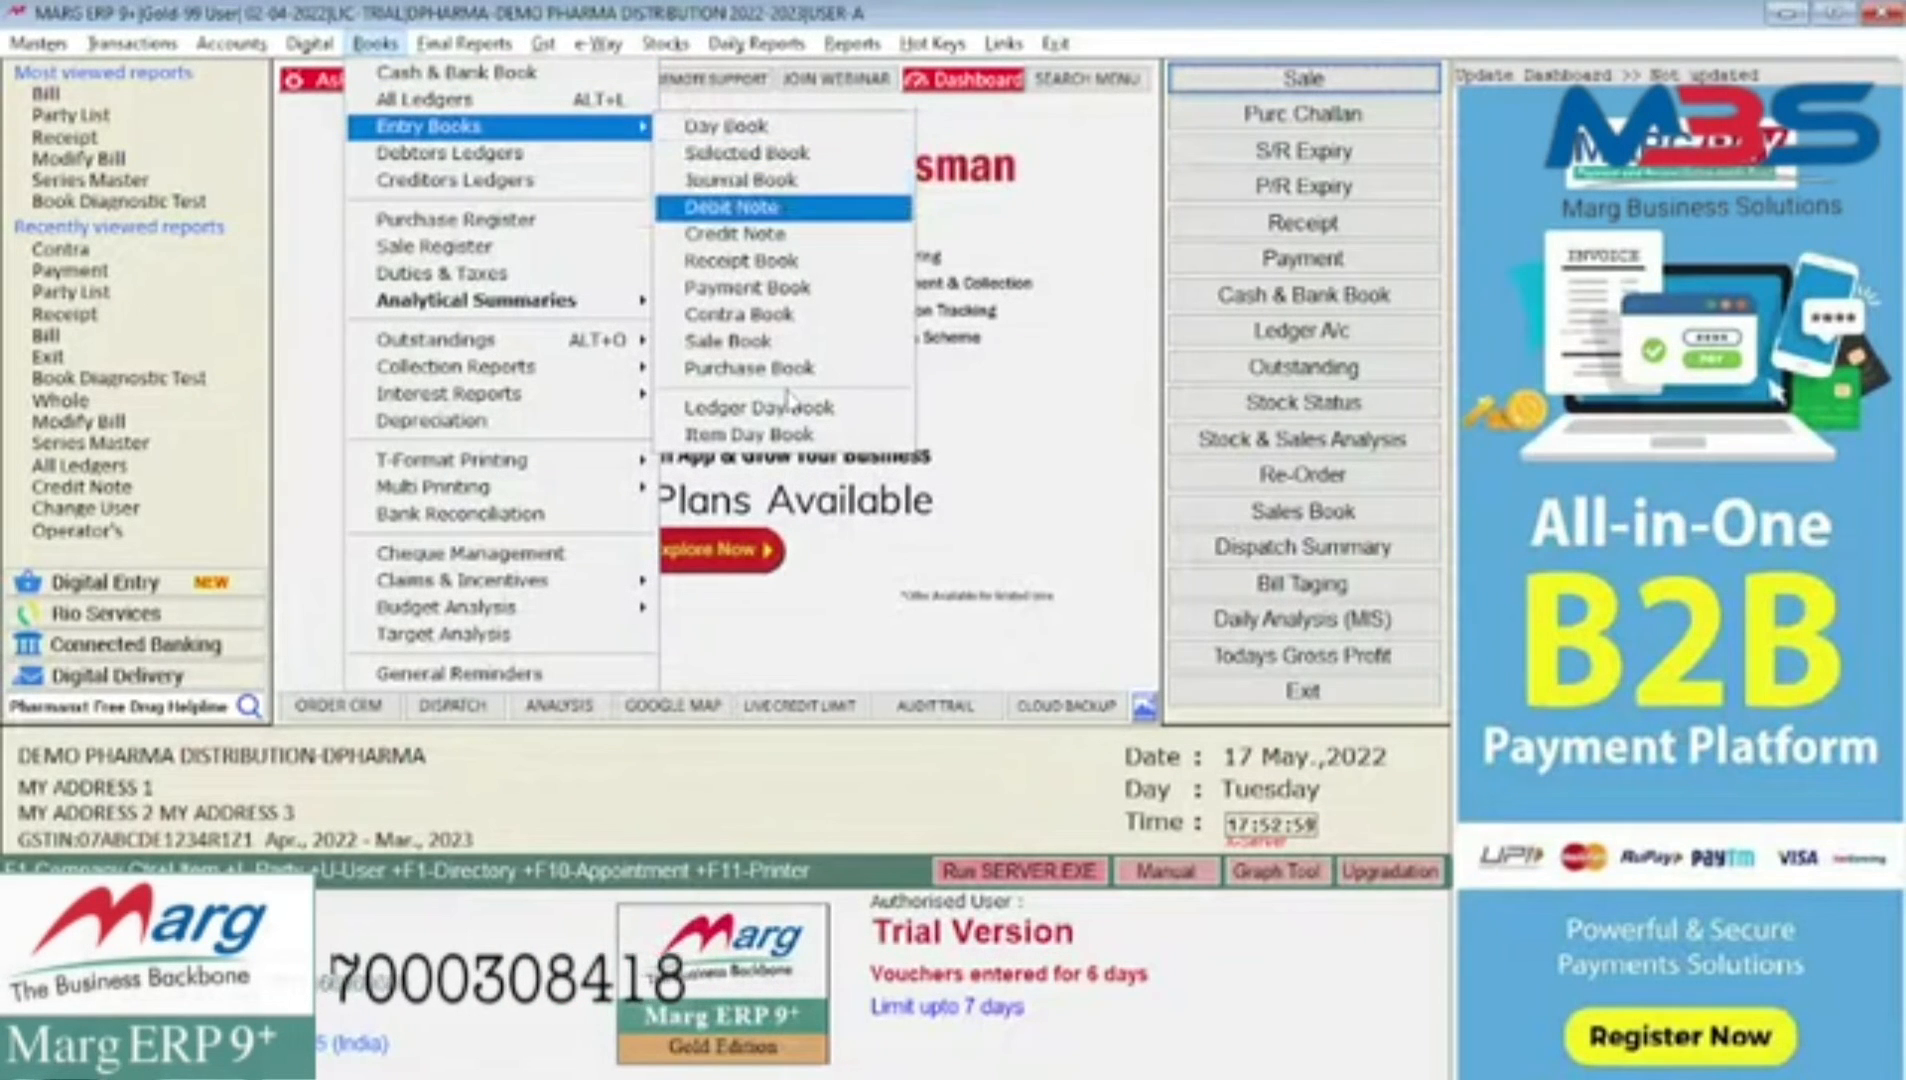
{"action": "key", "text": "Down"}
{"action": "key", "text": "Down"}
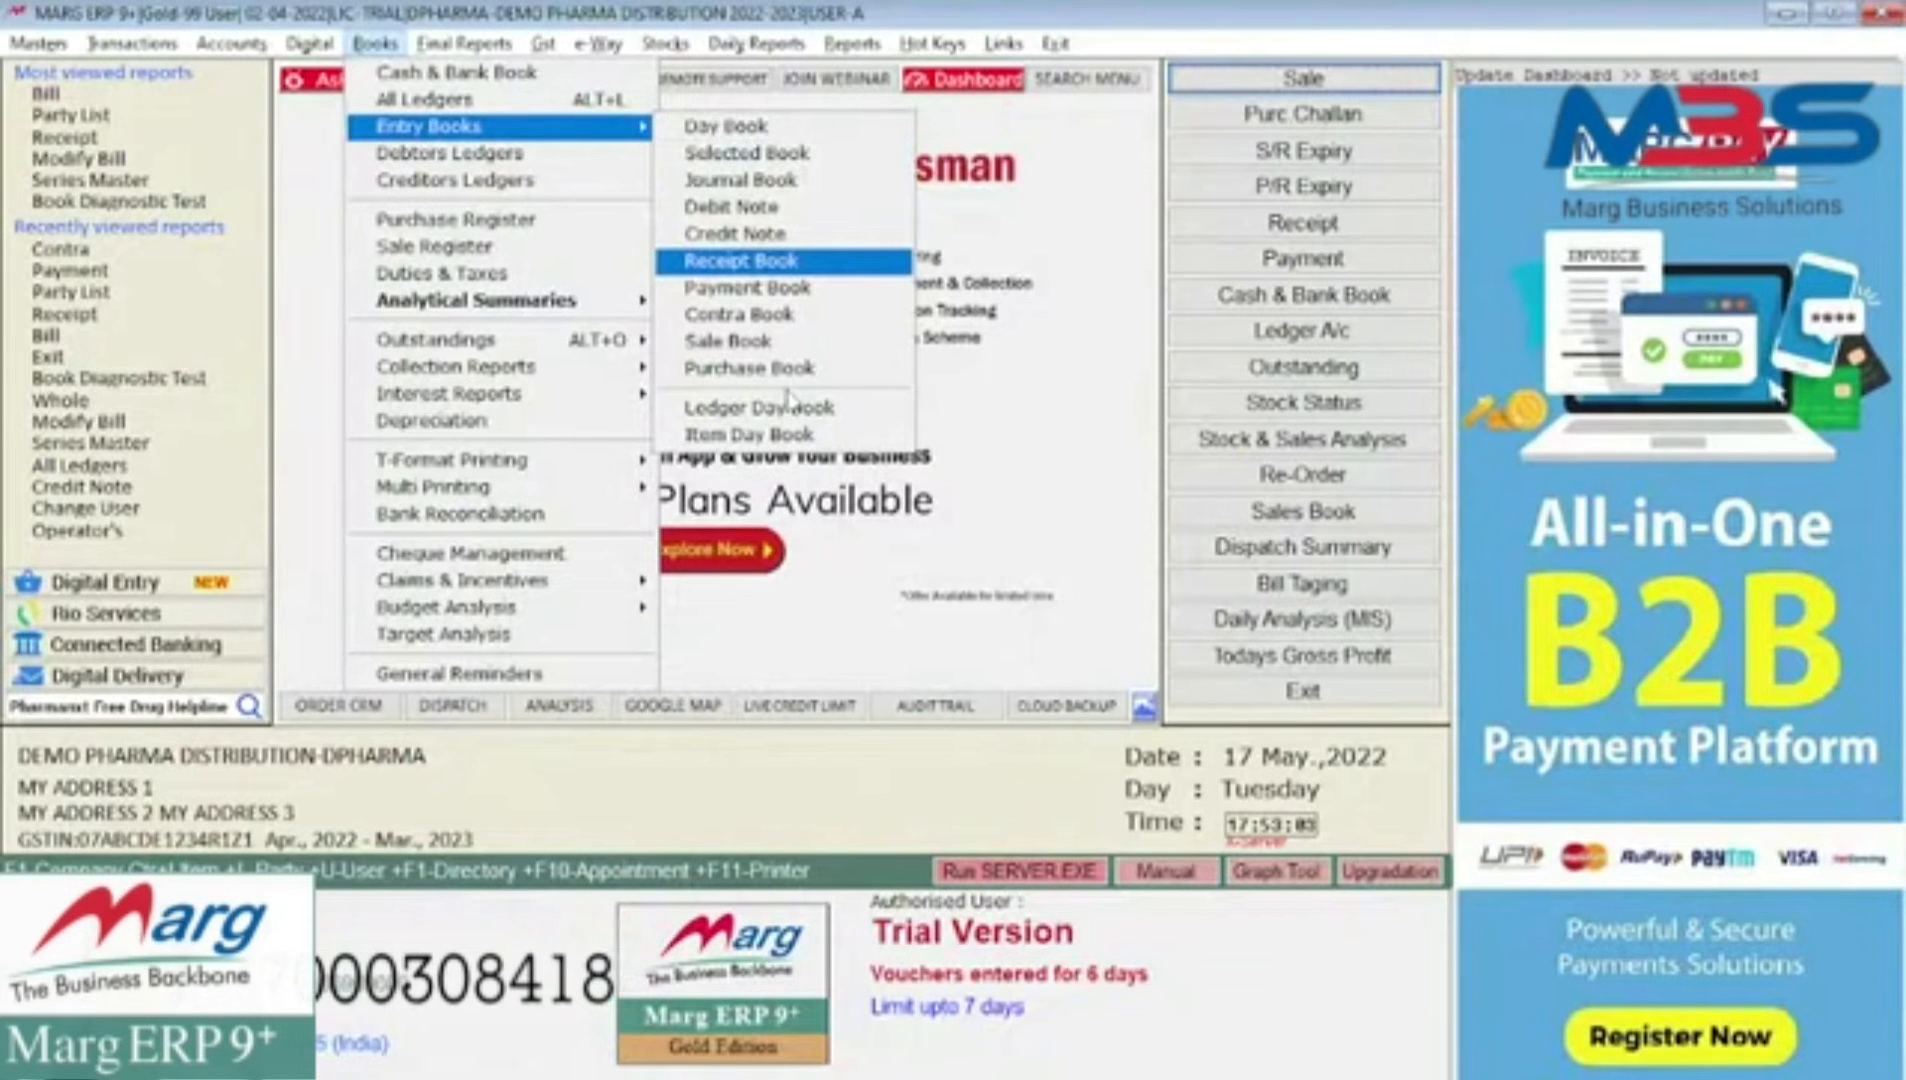
{"action": "key", "text": "Return"}
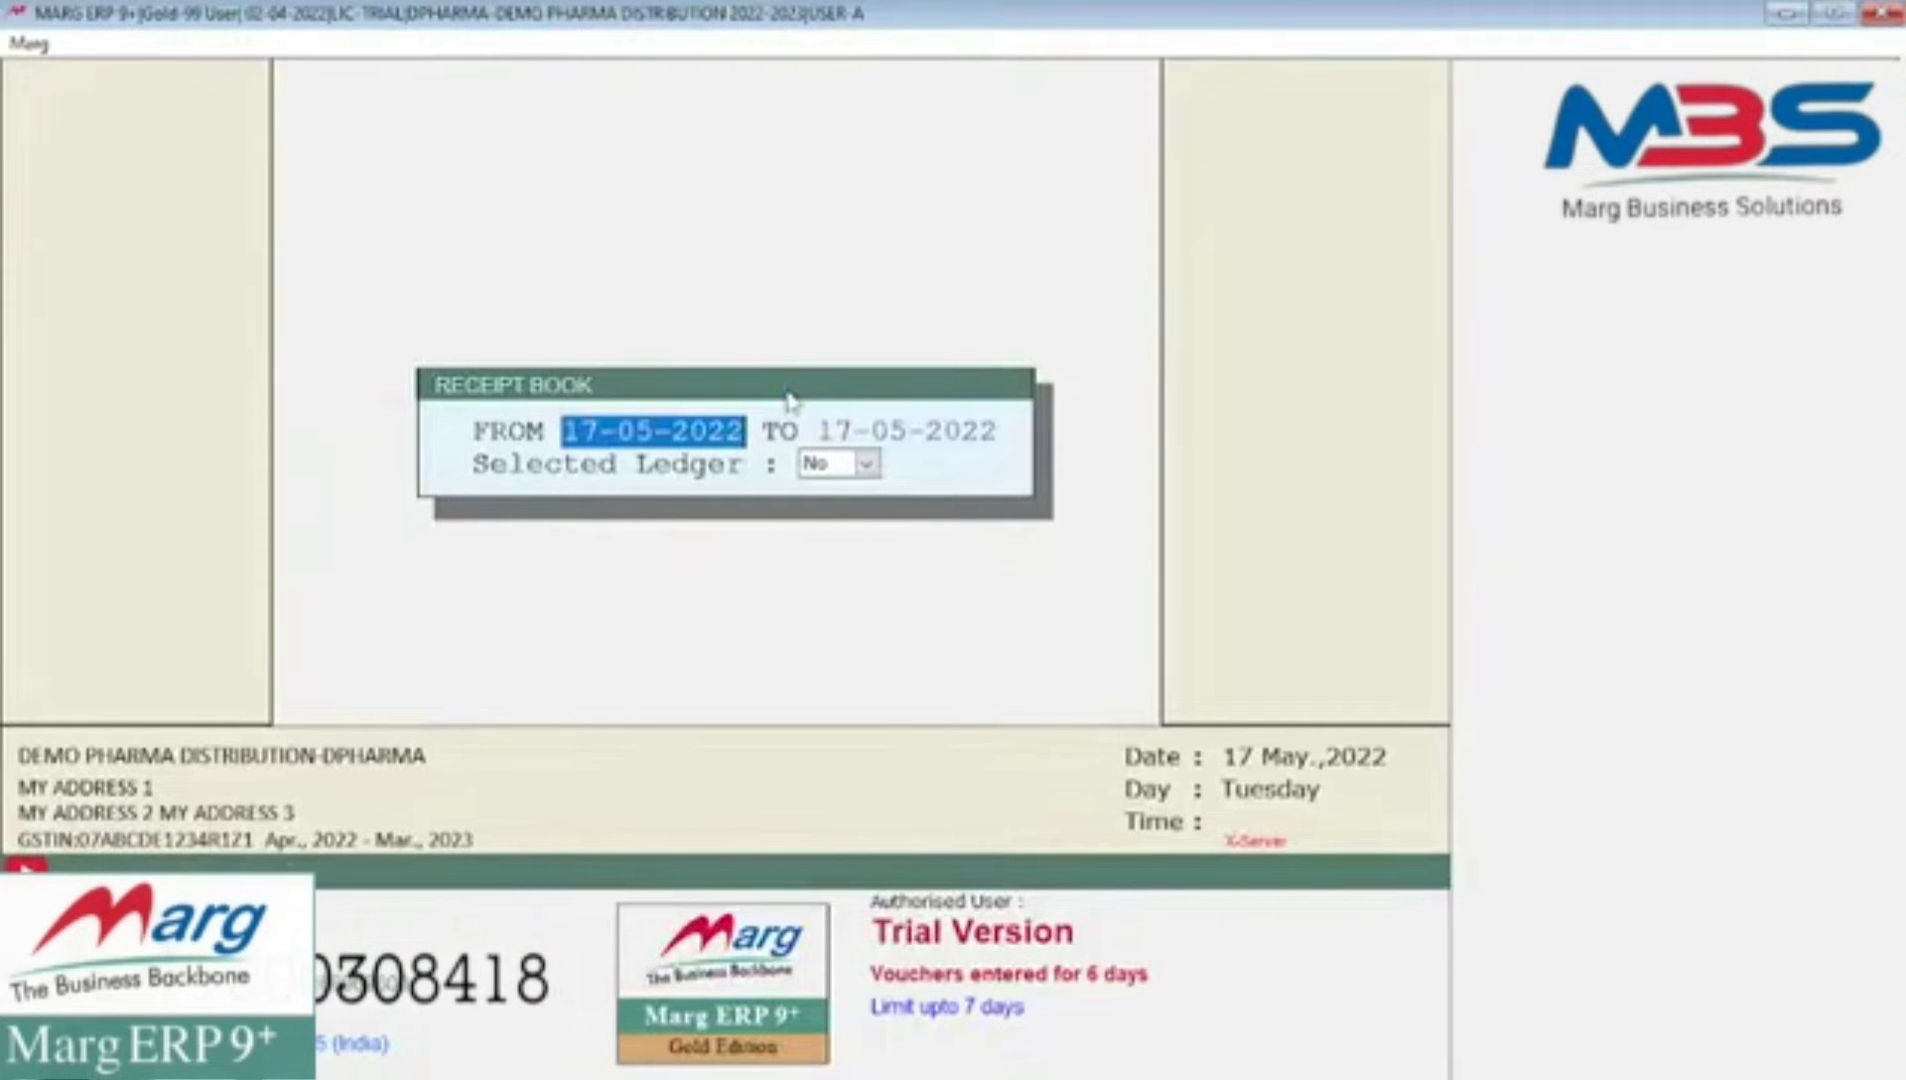
- View the Receipt Book for 17-05-2022 with Selected Ledger set to Yes for the customer's ledger, and close it
{"action": "key", "text": "Return"}
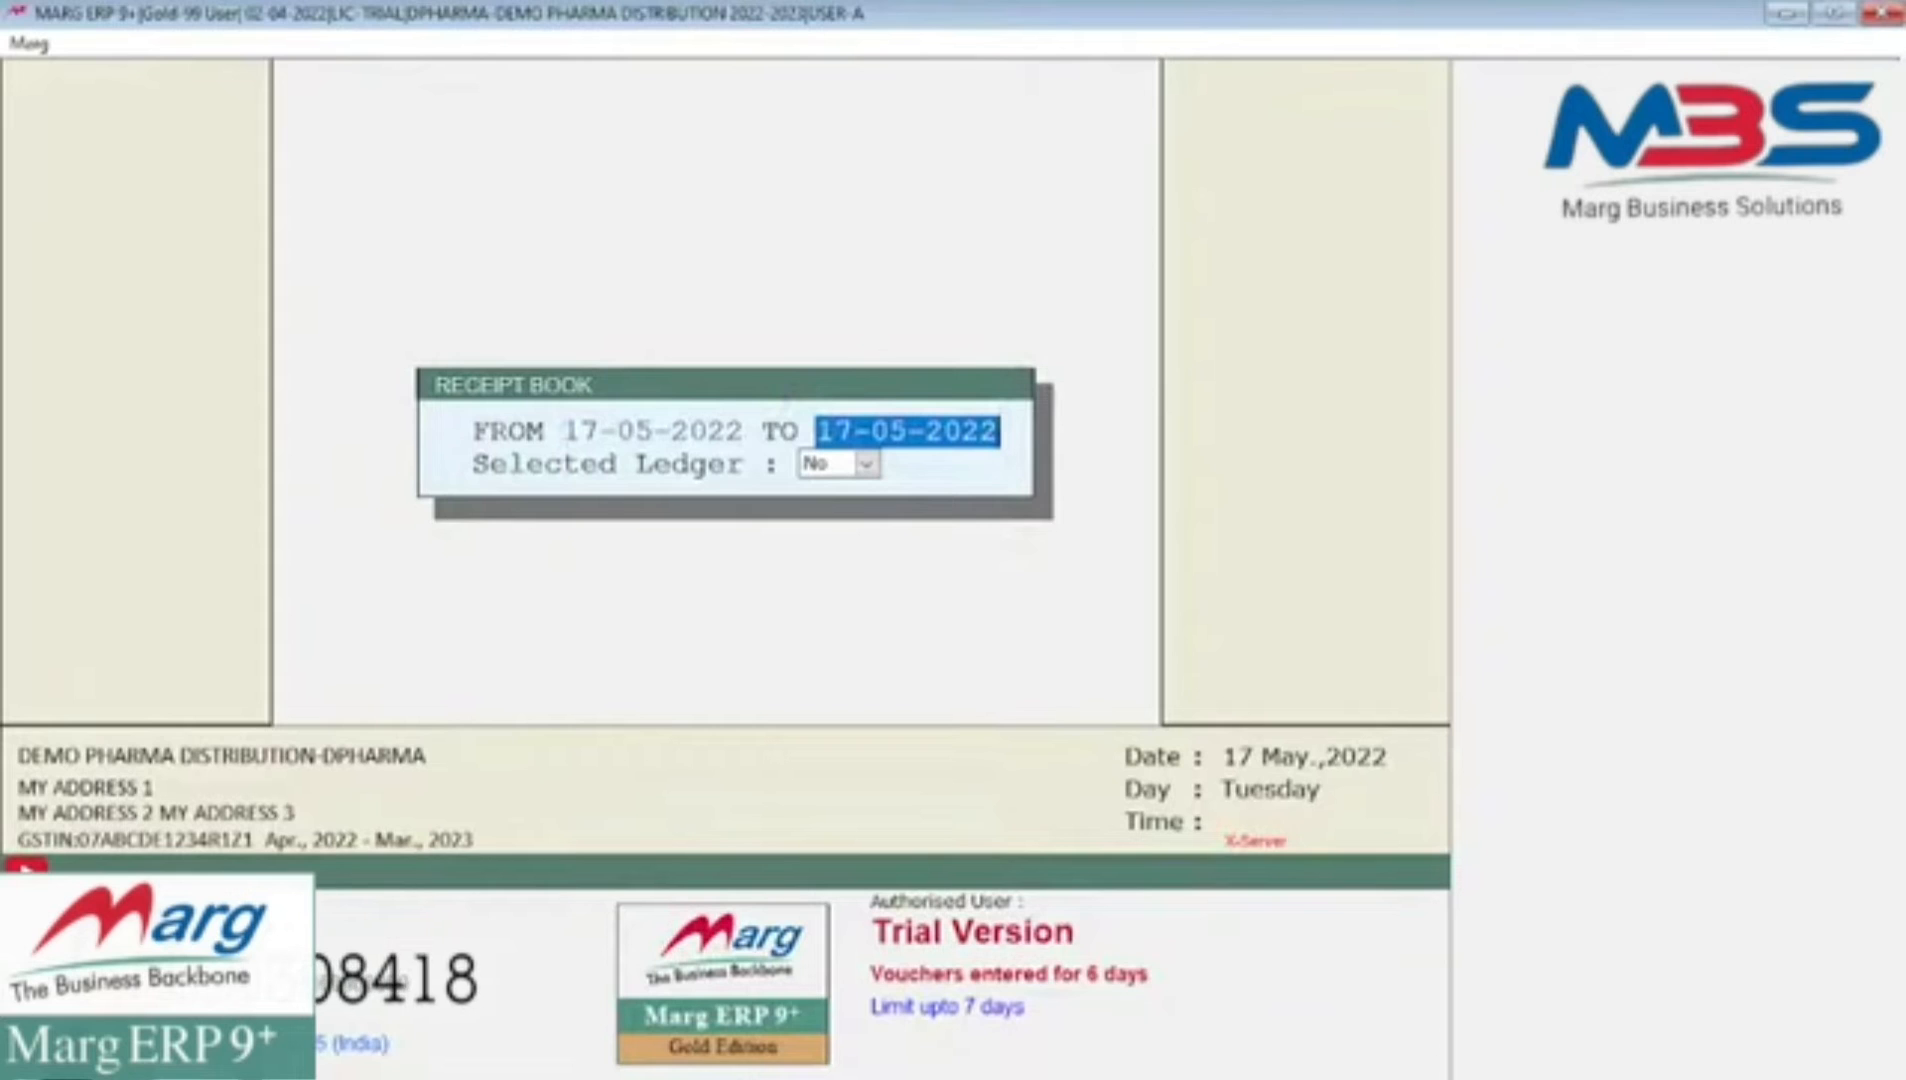
{"action": "key", "text": "Return"}
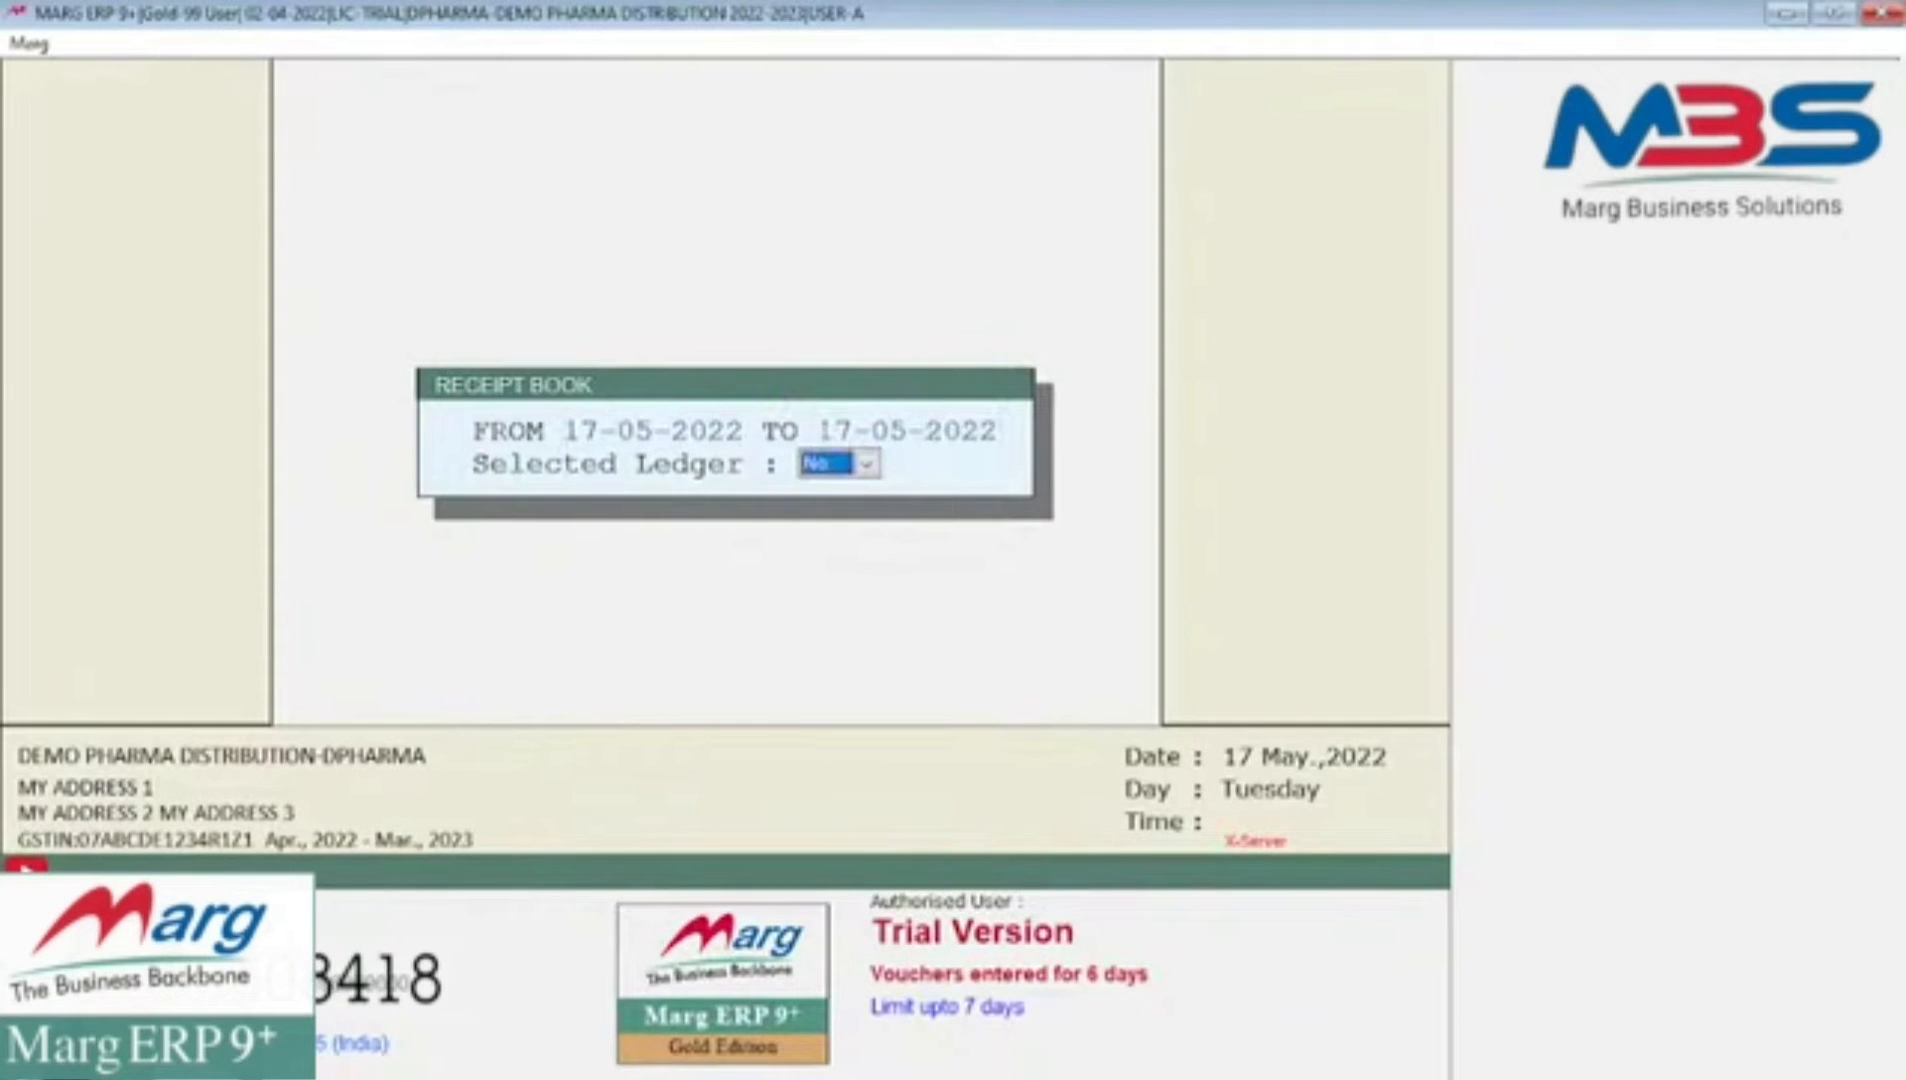
{"action": "key", "text": "alt+Down"}
{"action": "key", "text": "Down"}
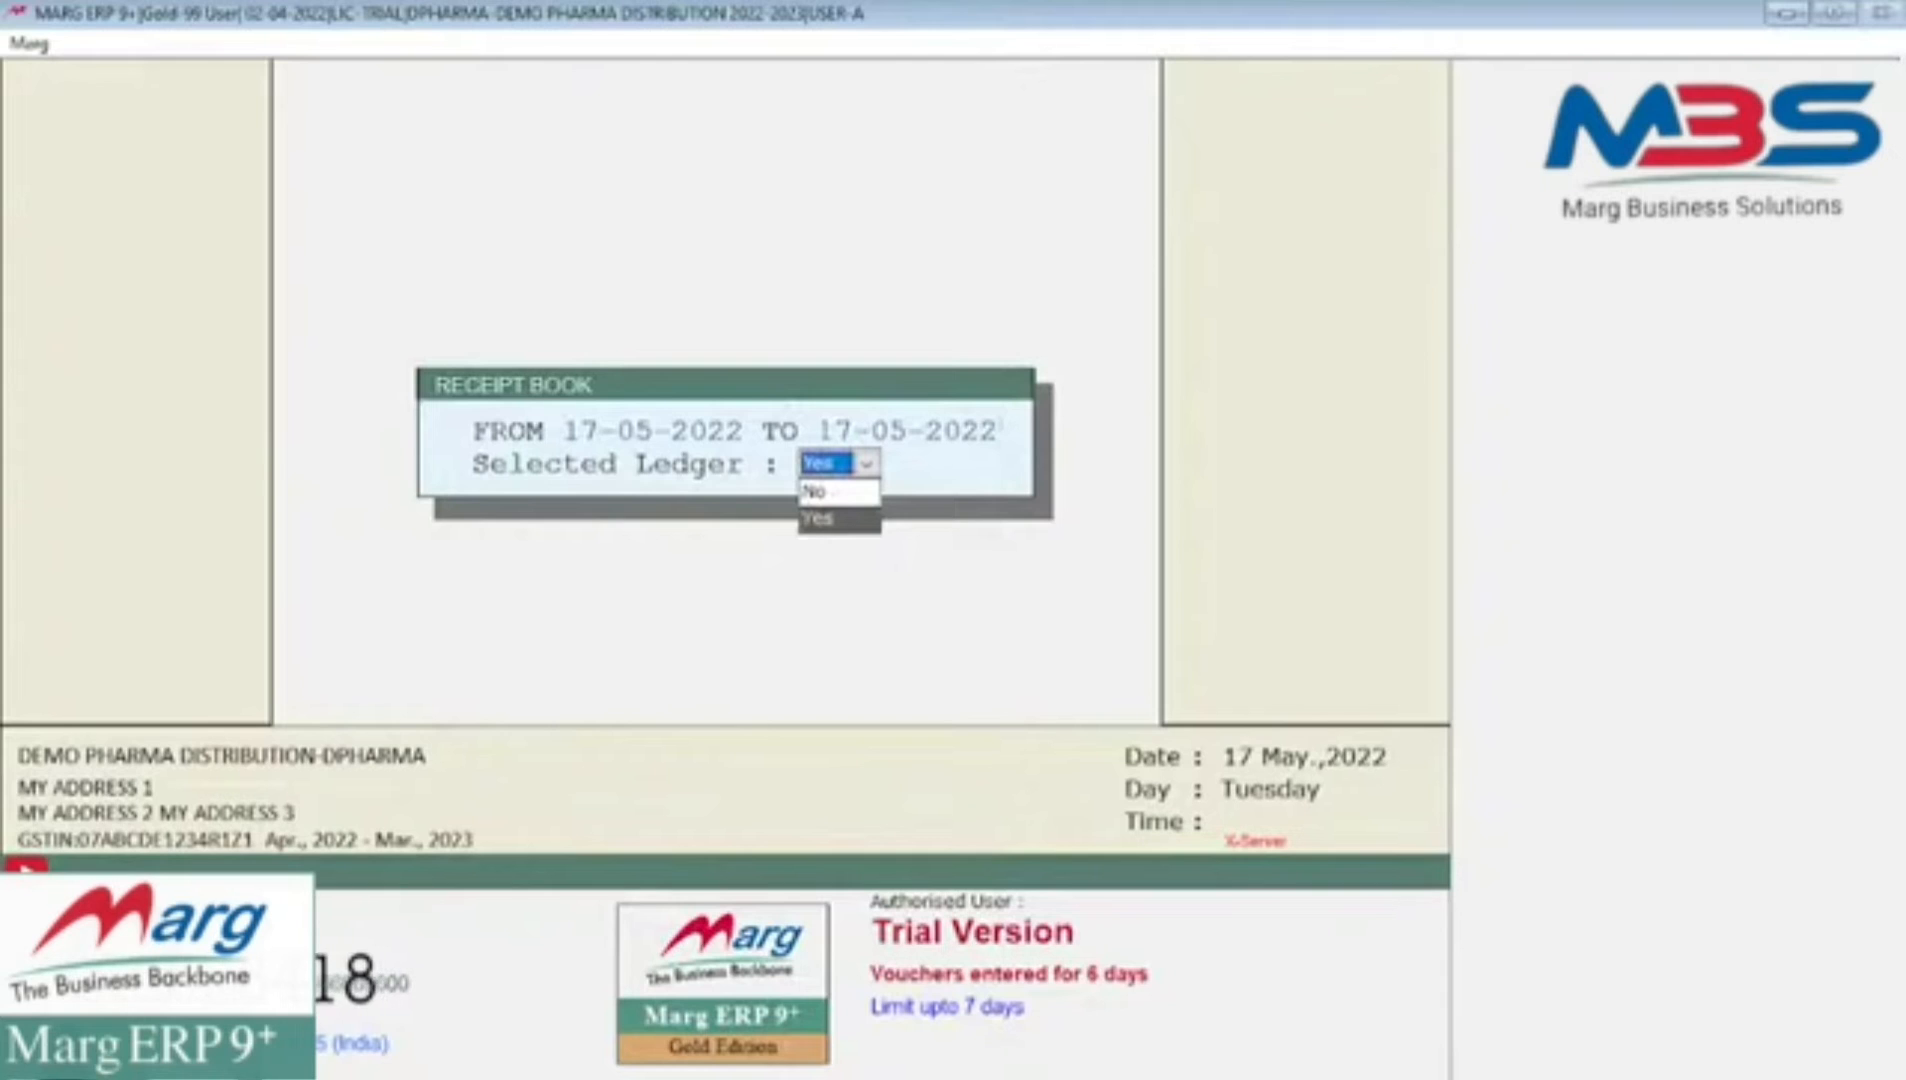
{"action": "key", "text": "Return"}
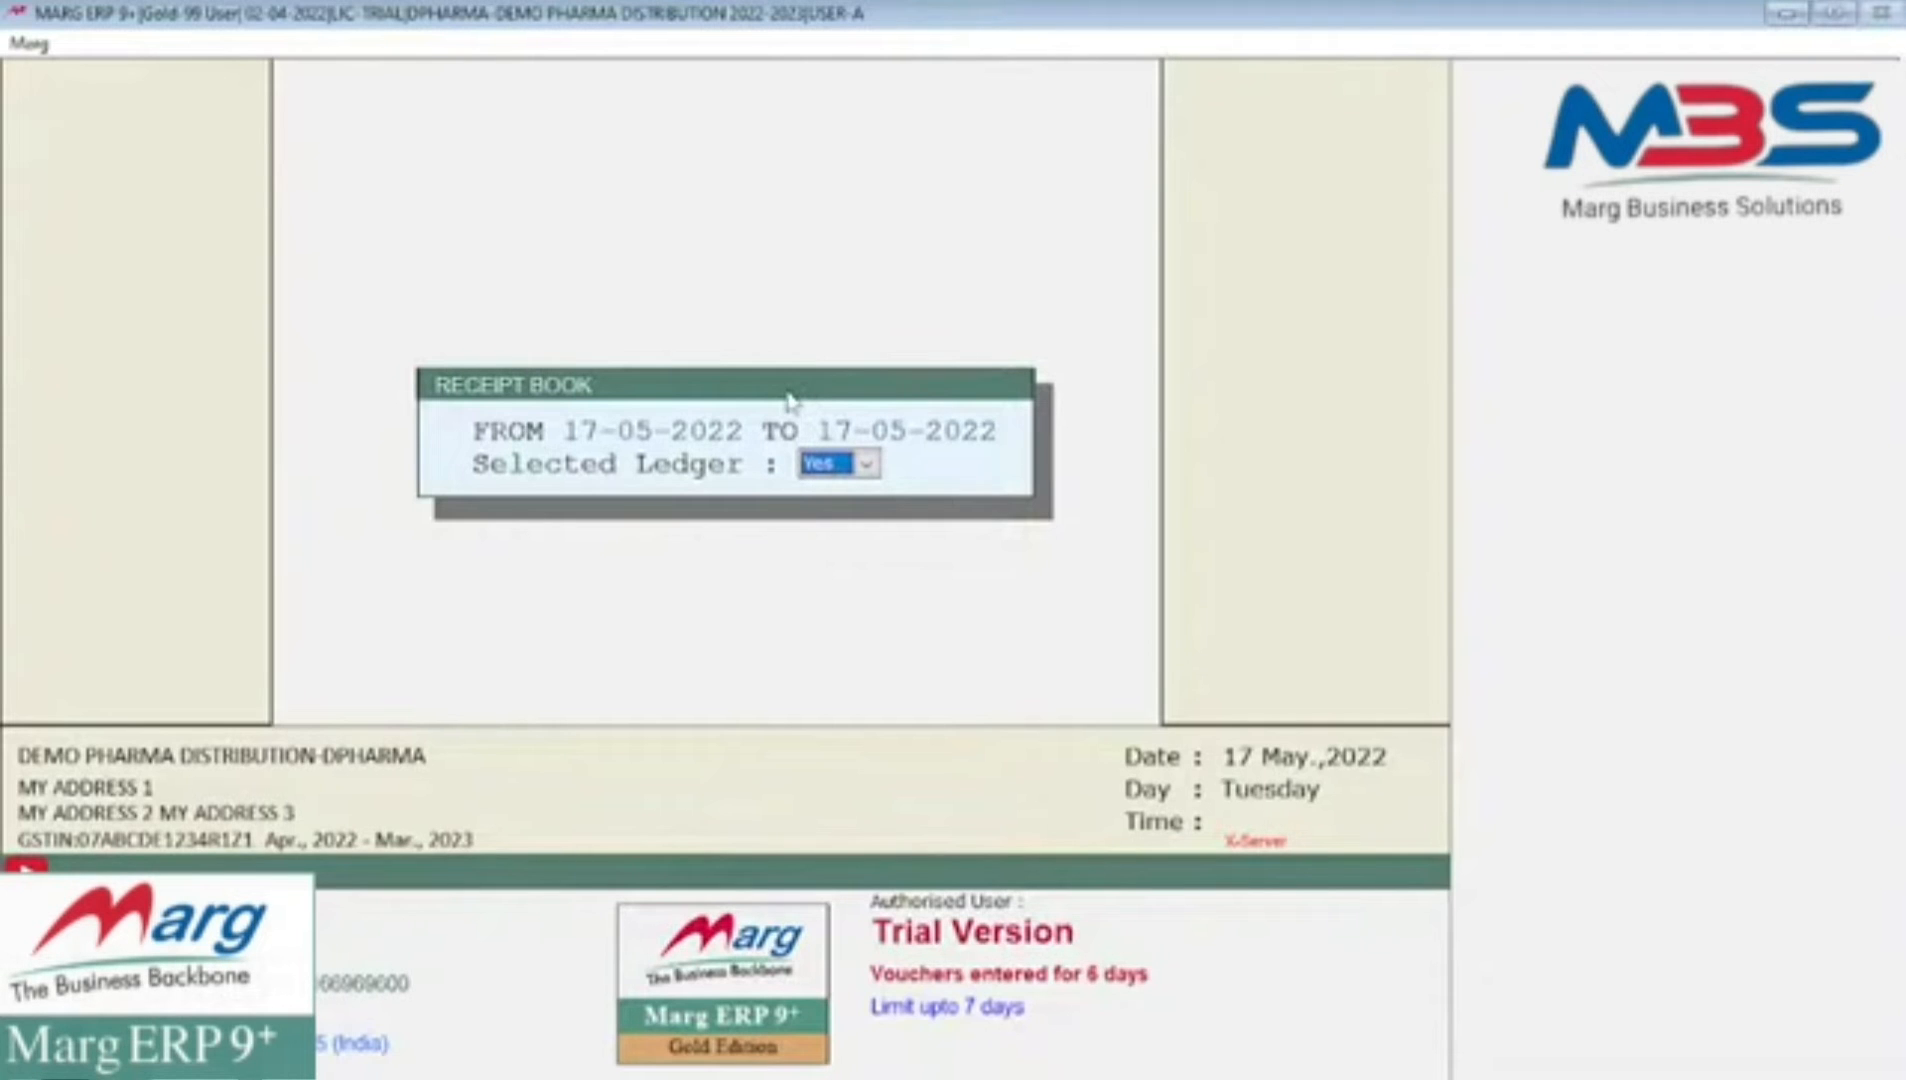
{"action": "key", "text": "Return"}
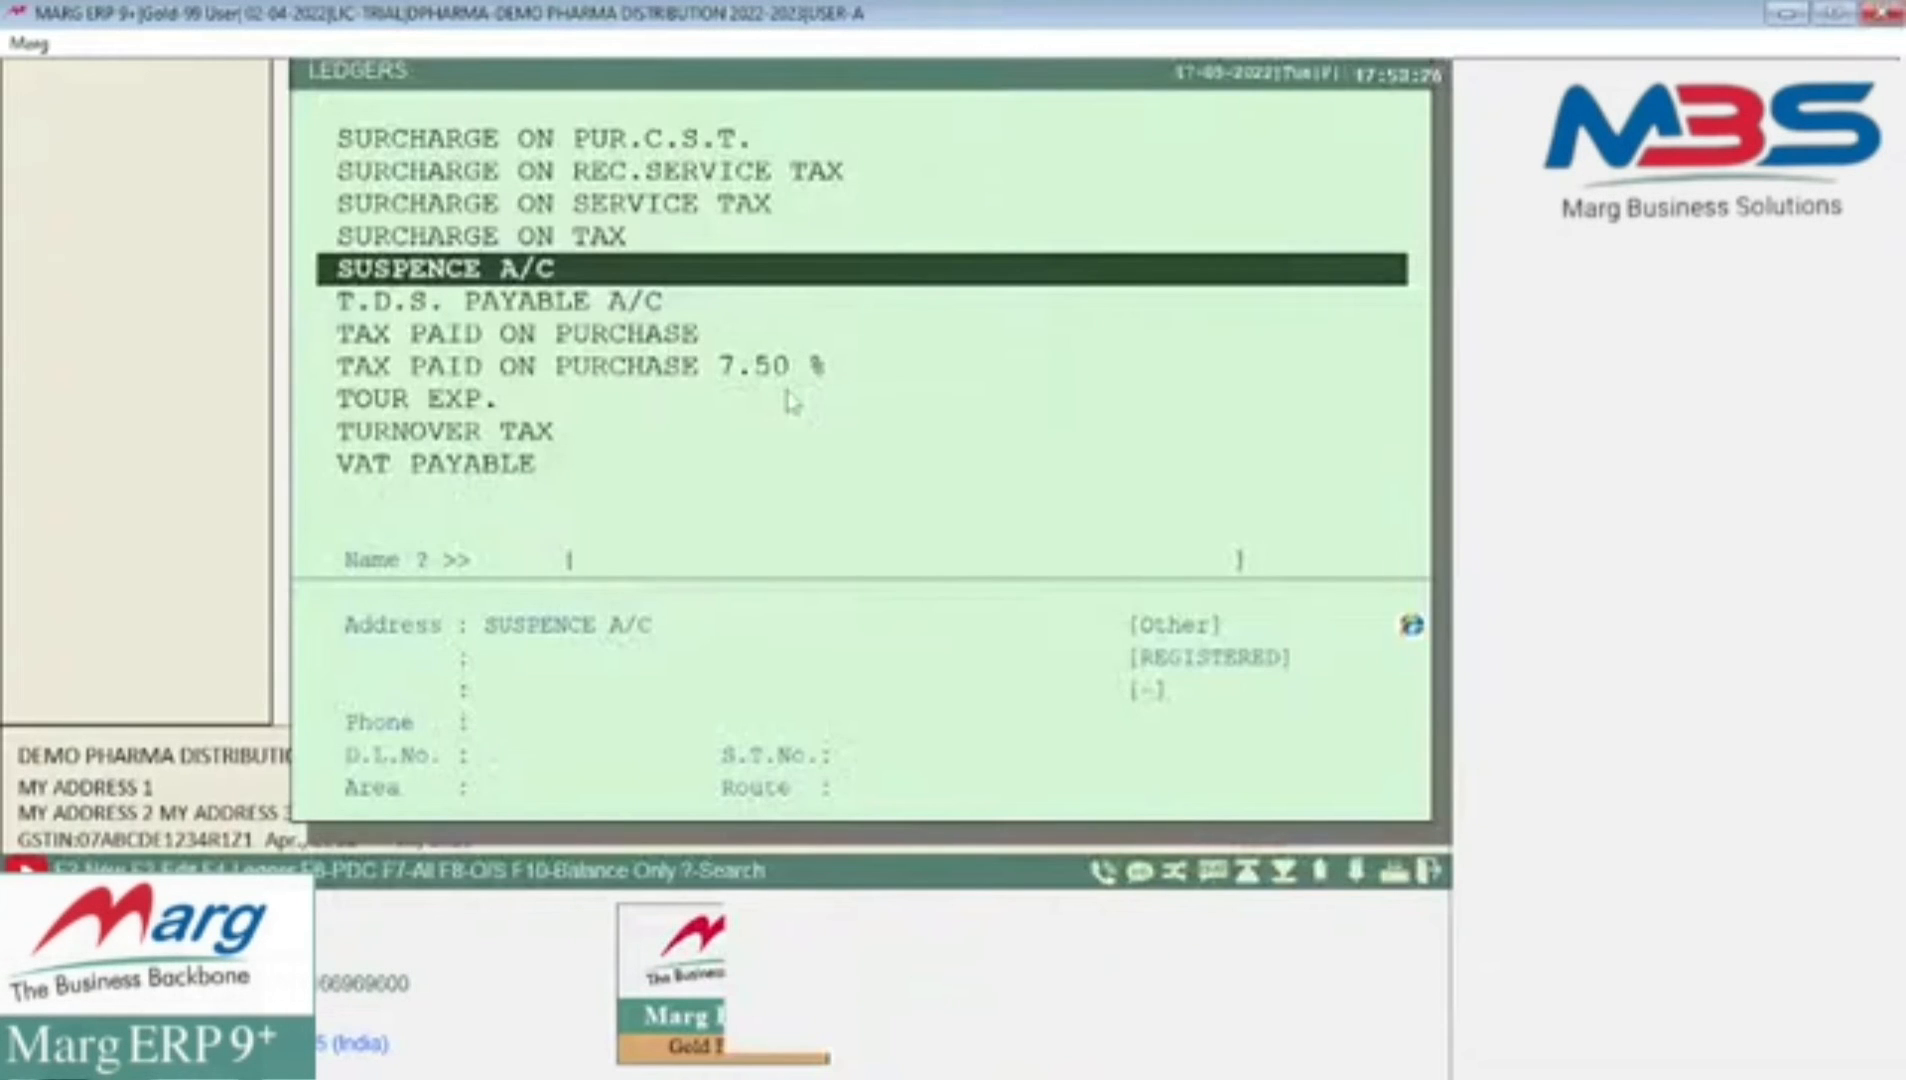
{"action": "type", "text": "ANMOL"}
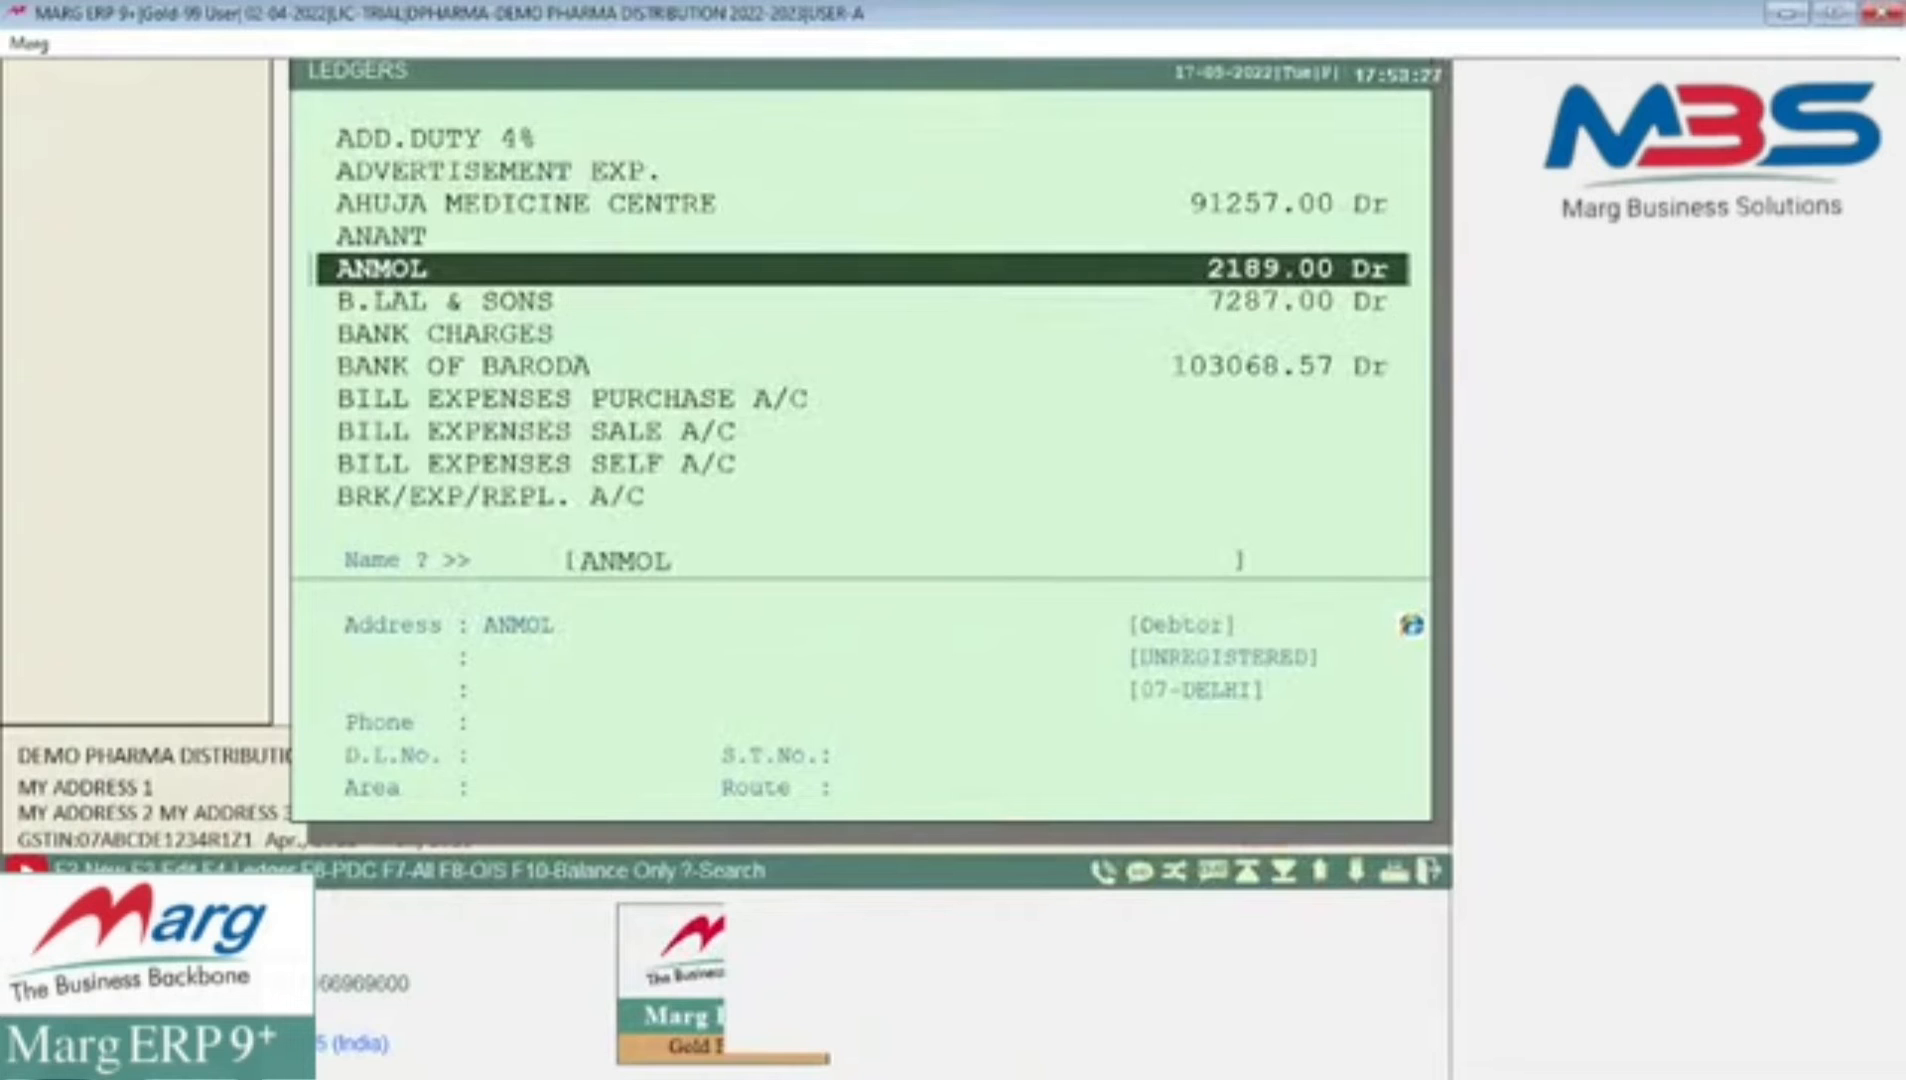
{"action": "key", "text": "Return"}
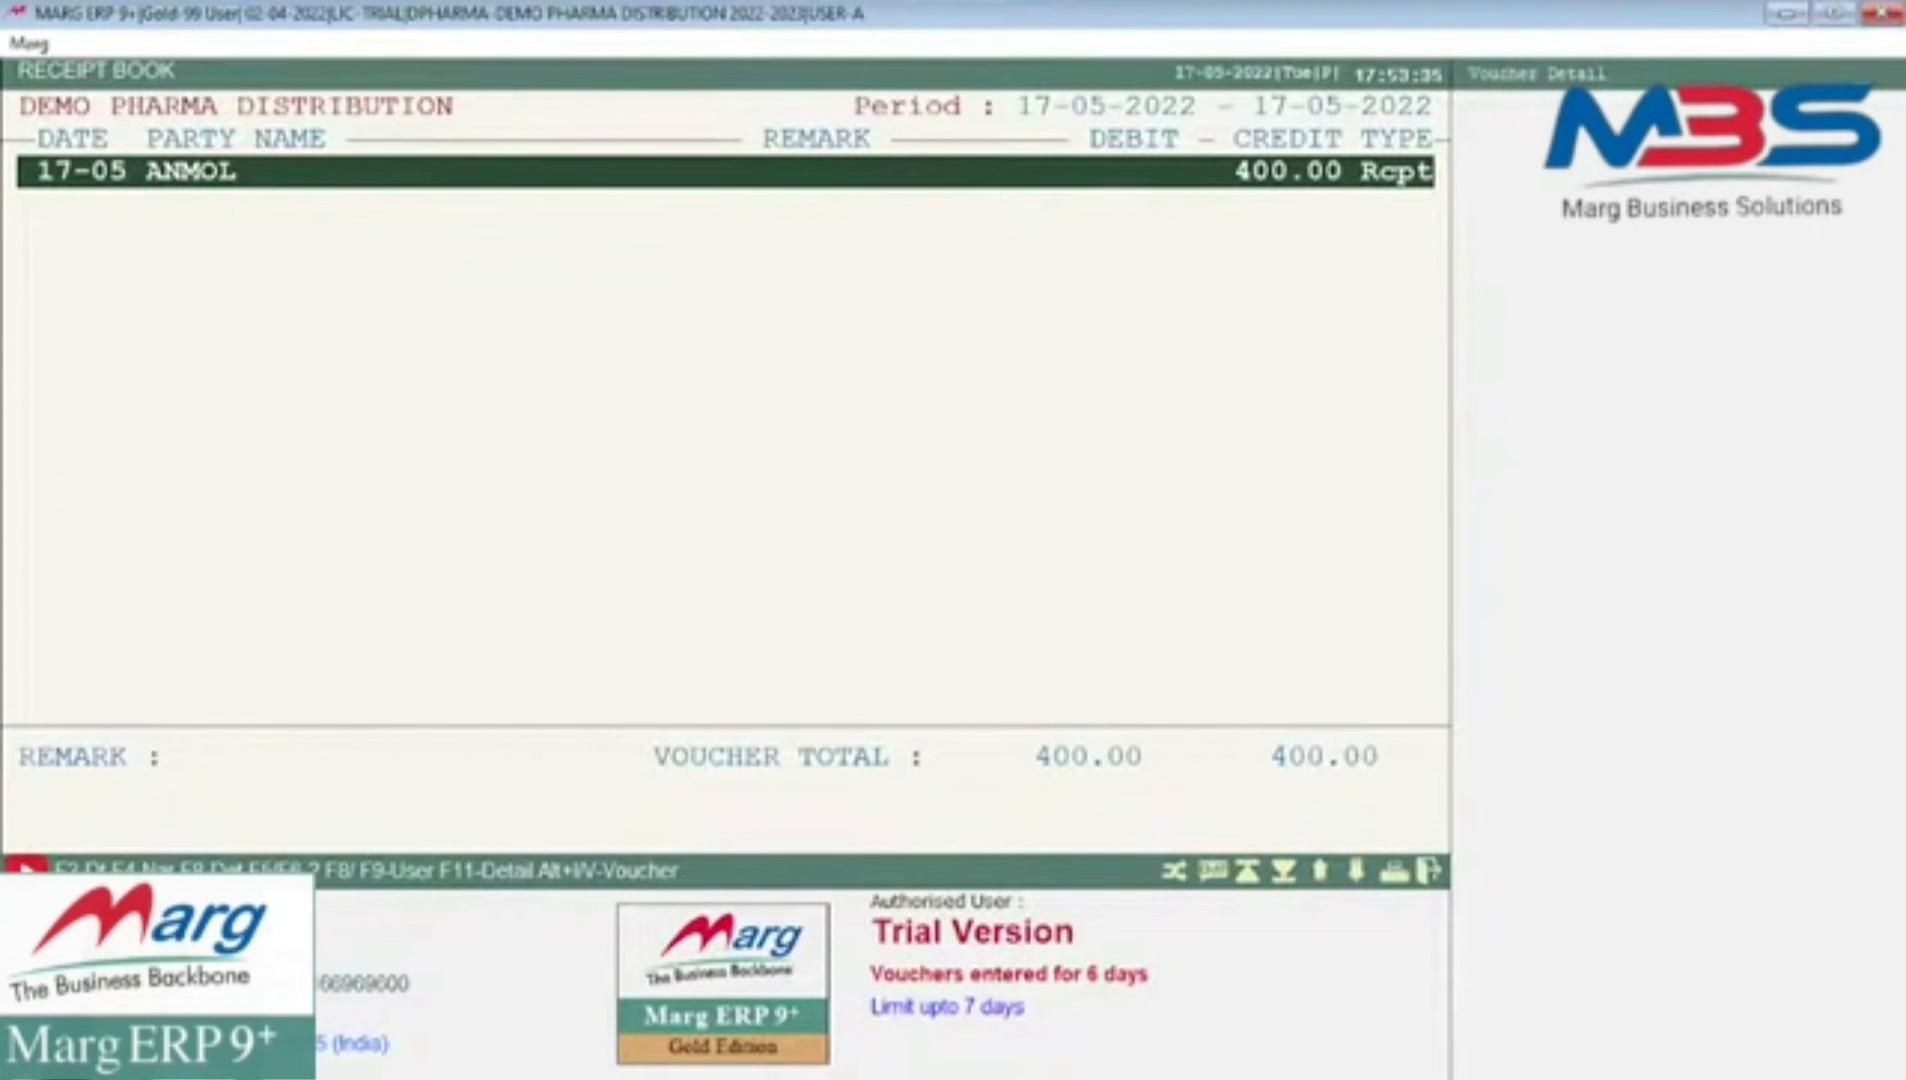
{"action": "key", "text": "Escape"}
{"action": "key", "text": "alt+a"}
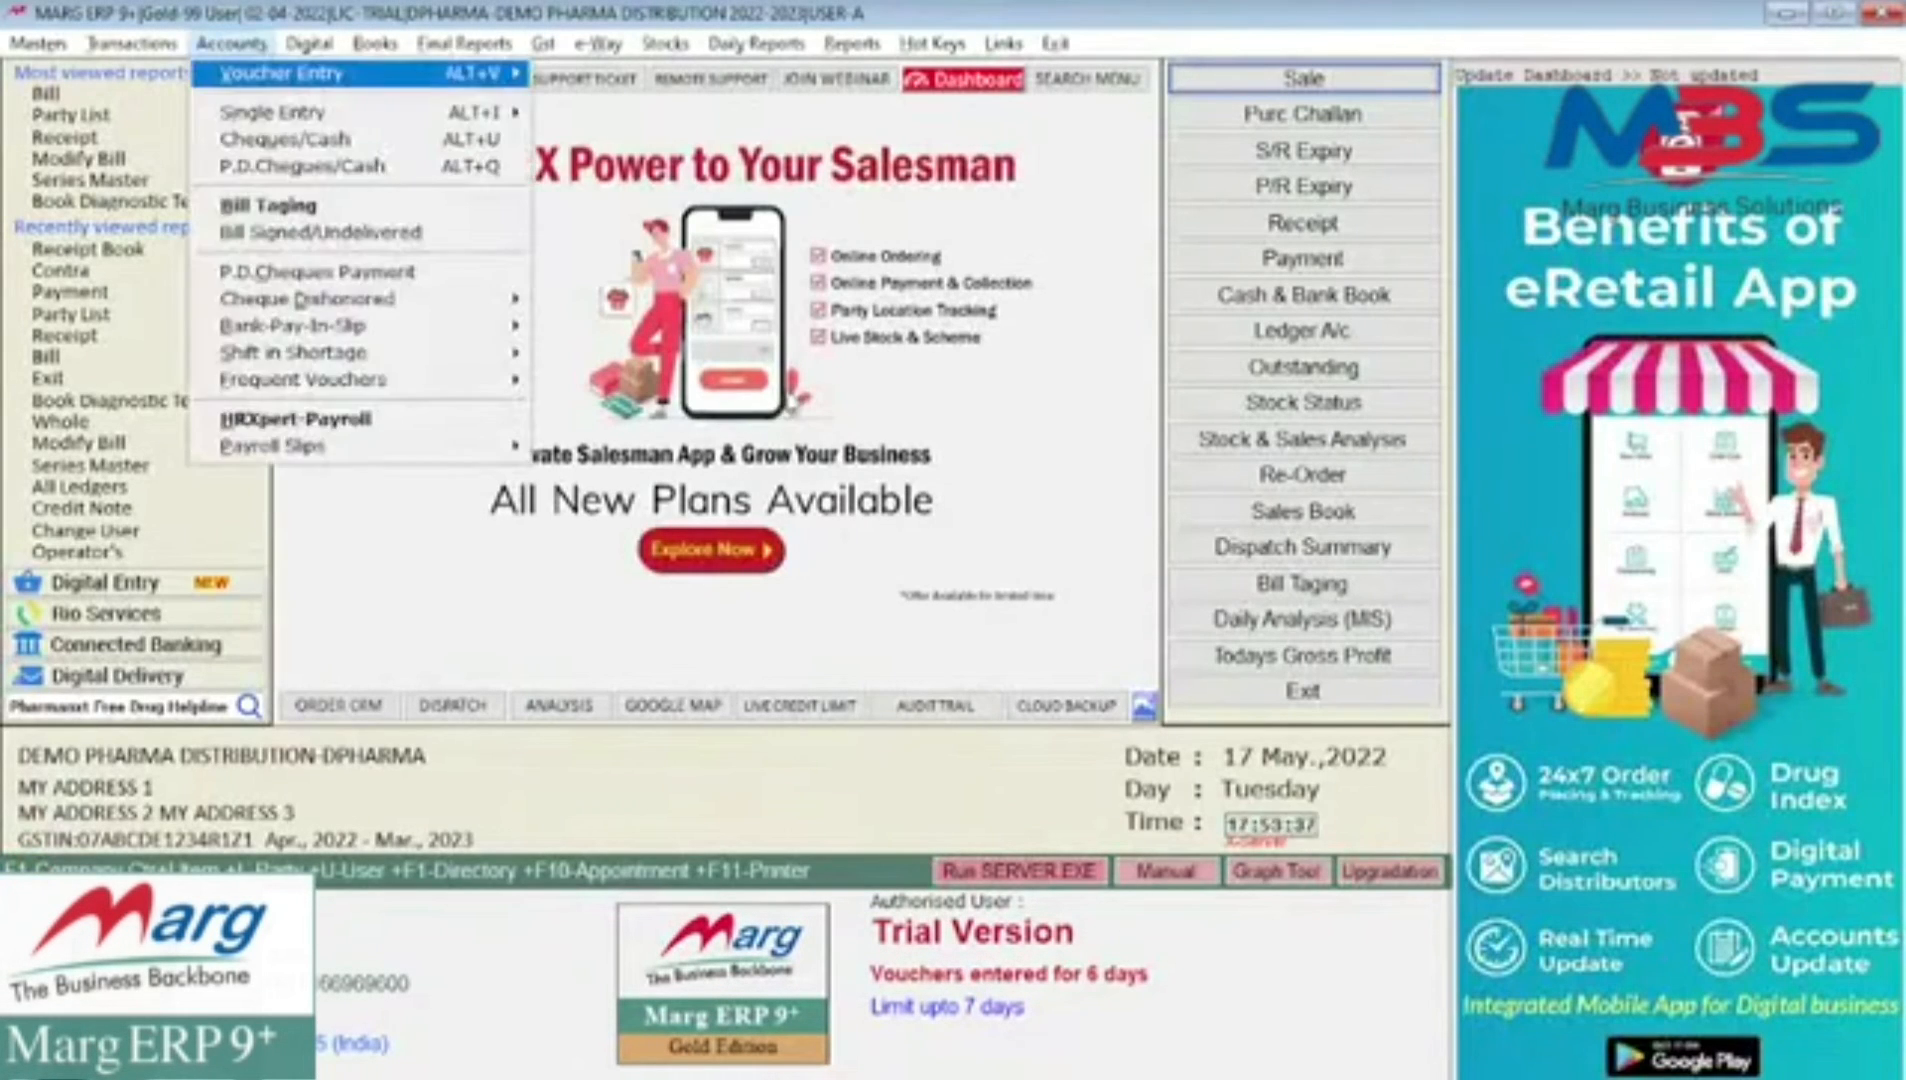
{"action": "key", "text": "Right"}
{"action": "key", "text": "Down"}
{"action": "key", "text": "Down"}
{"action": "key", "text": "Down"}
{"action": "key", "text": "Down"}
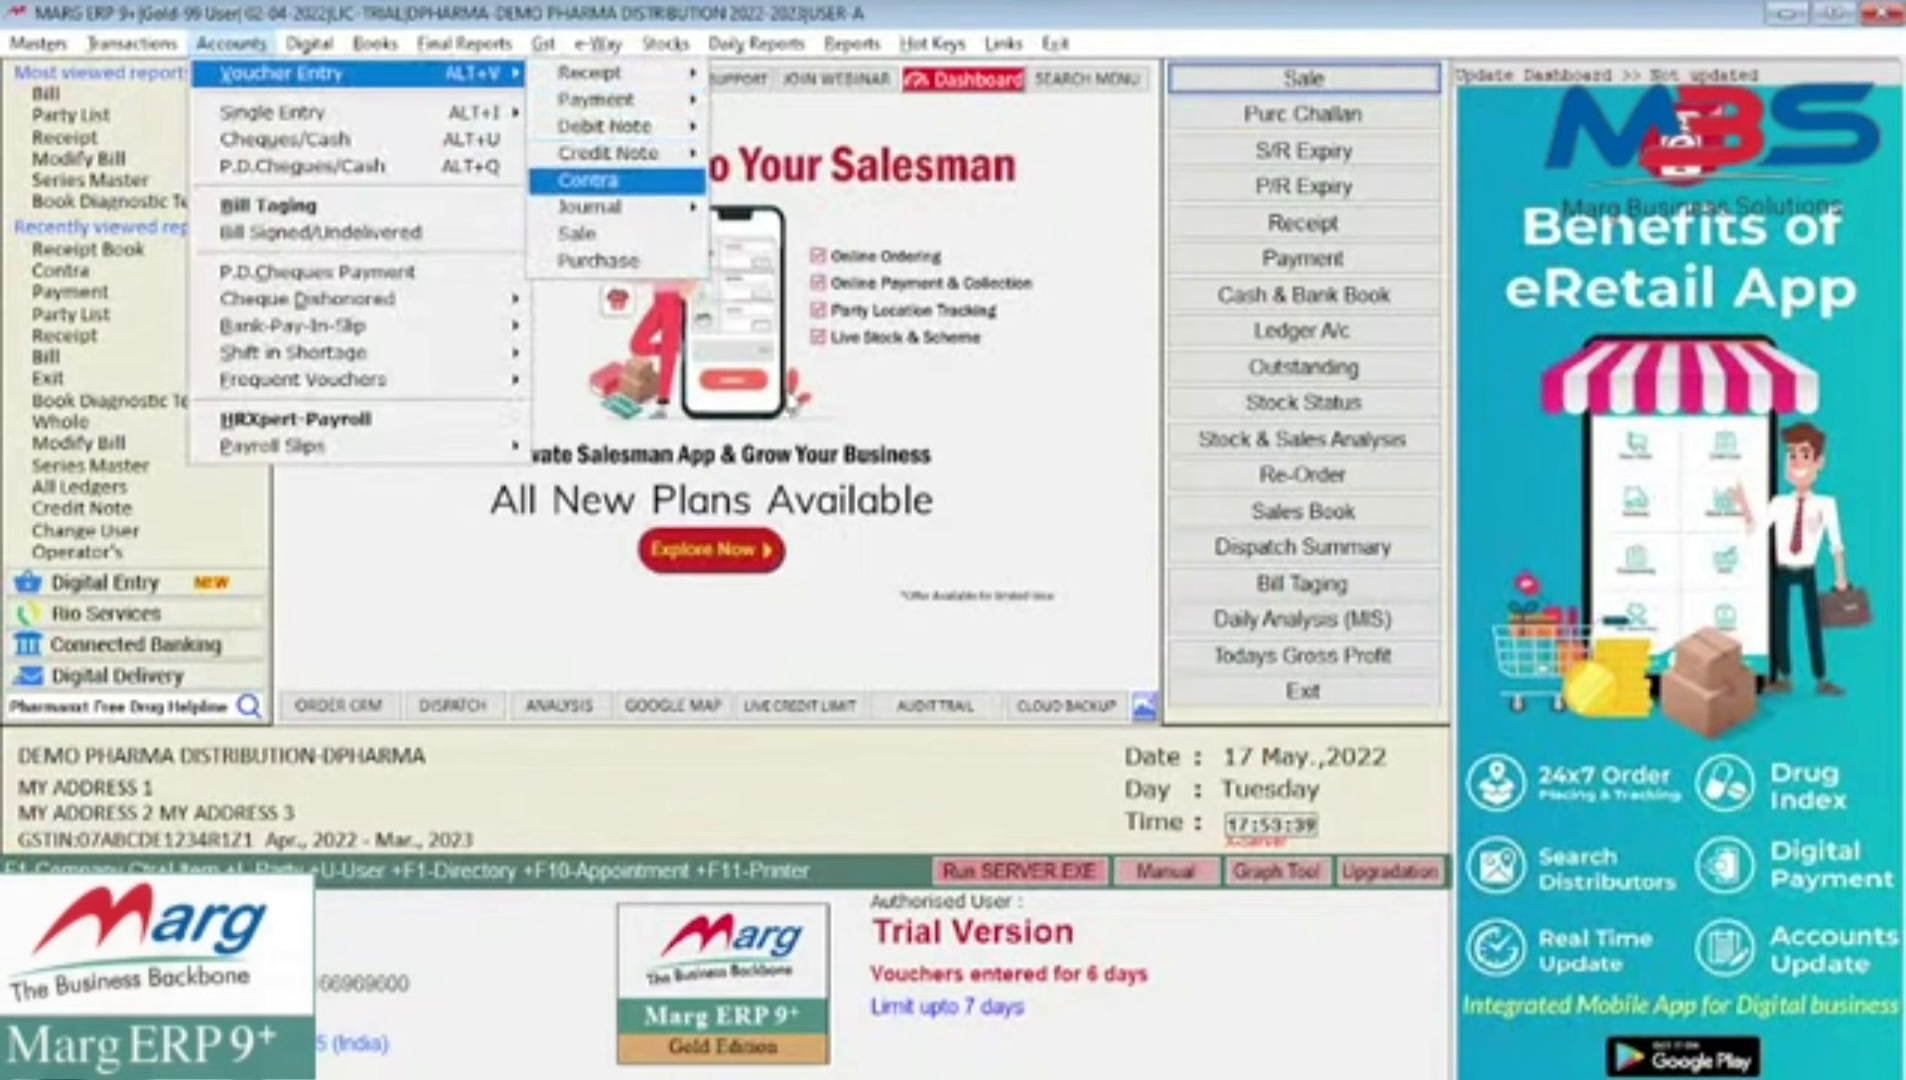
{"action": "key", "text": "Escape"}
- Open the Day Book from the entry books for 17-05-2022 with Selected Ledger set to No
{"action": "key", "text": "alt+b"}
{"action": "key", "text": "Down"}
{"action": "key", "text": "Down"}
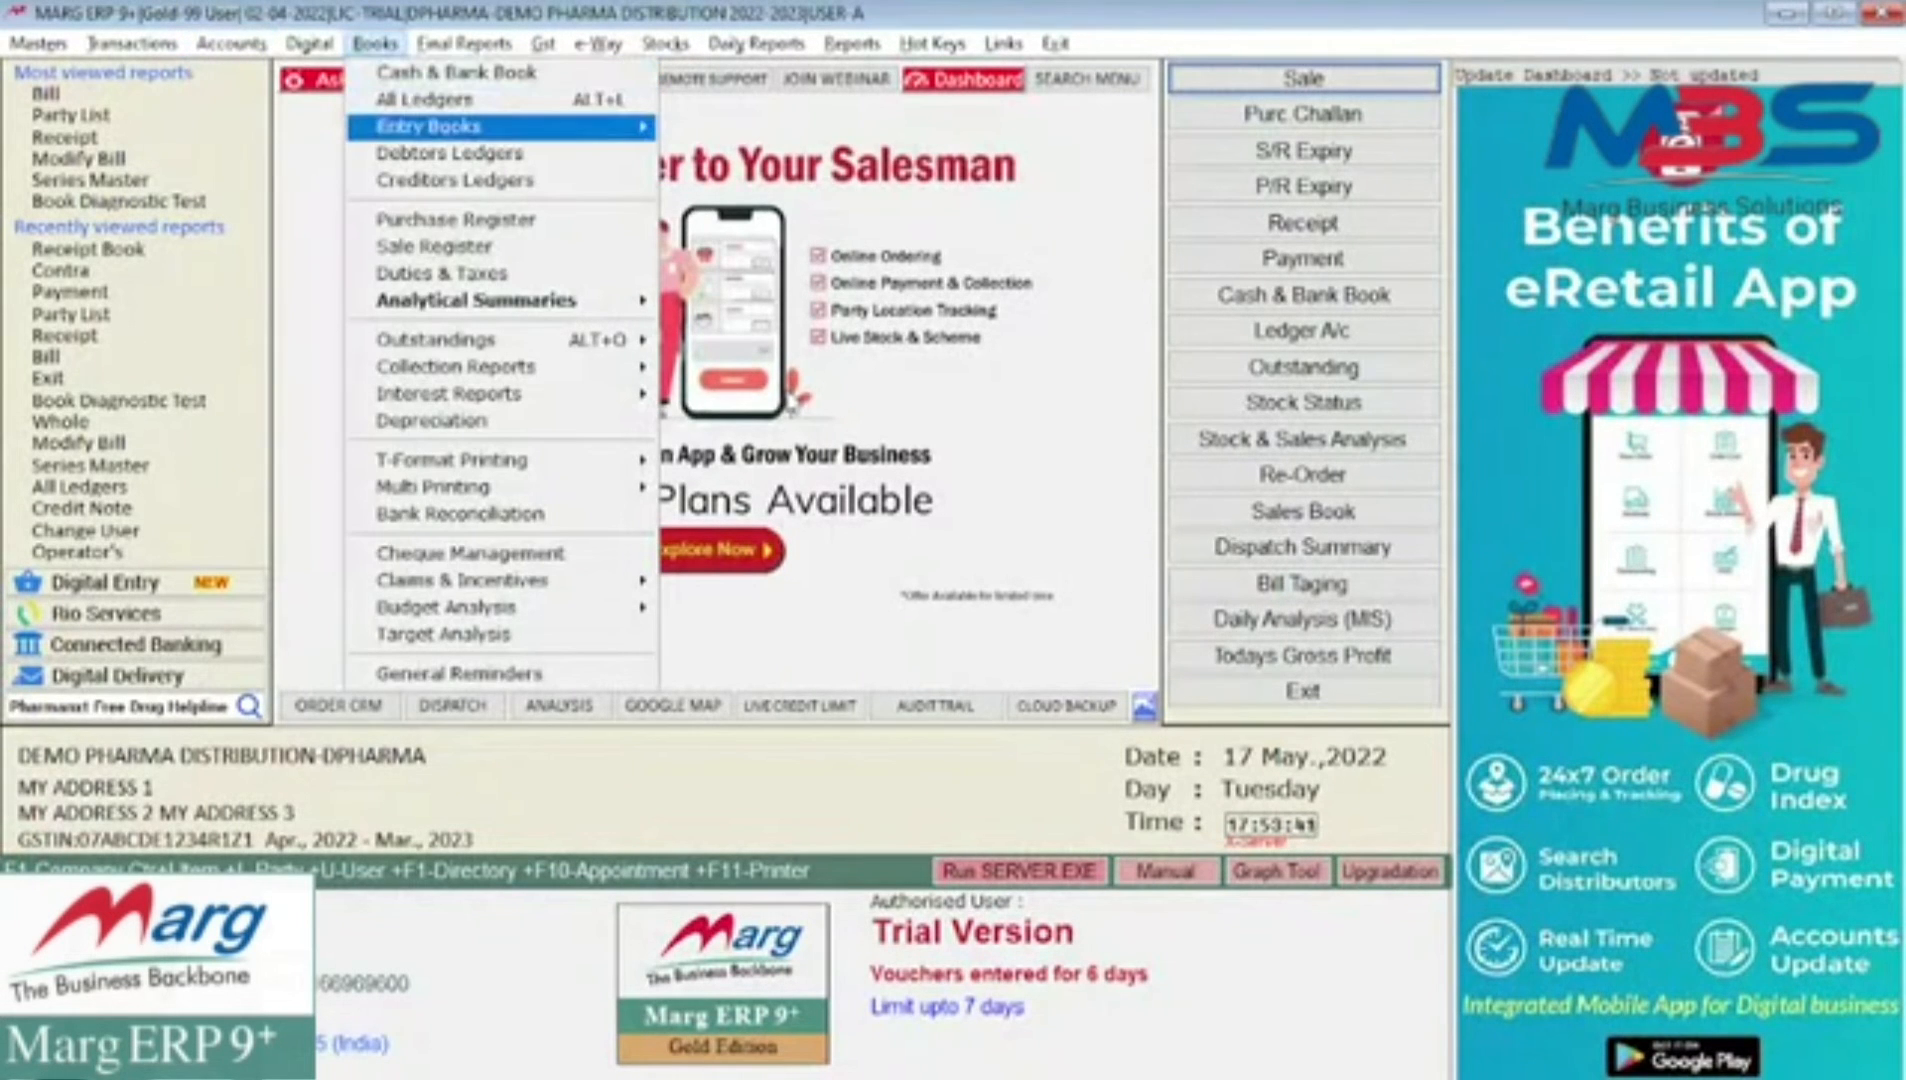
{"action": "key", "text": "Right"}
{"action": "key", "text": "Return"}
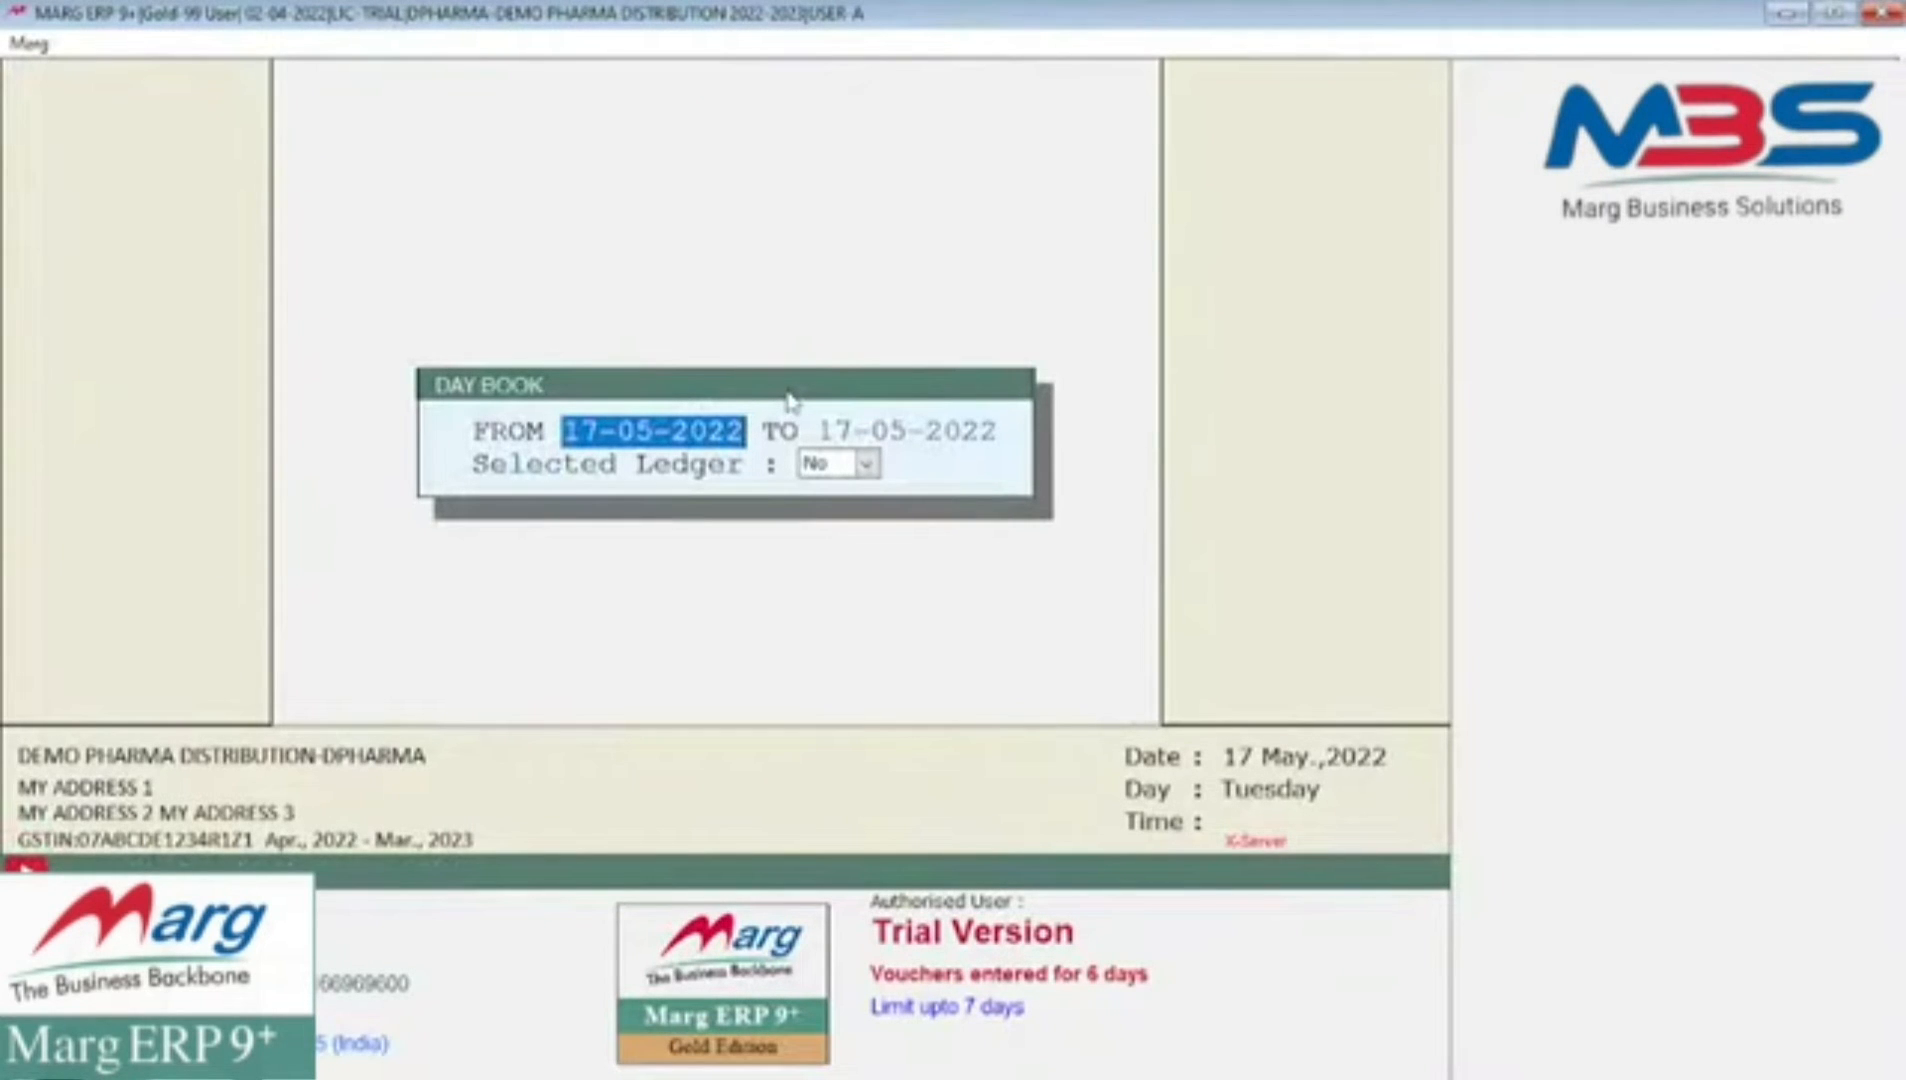
{"action": "key", "text": "Return"}
{"action": "key", "text": "Return"}
{"action": "key", "text": "Return"}
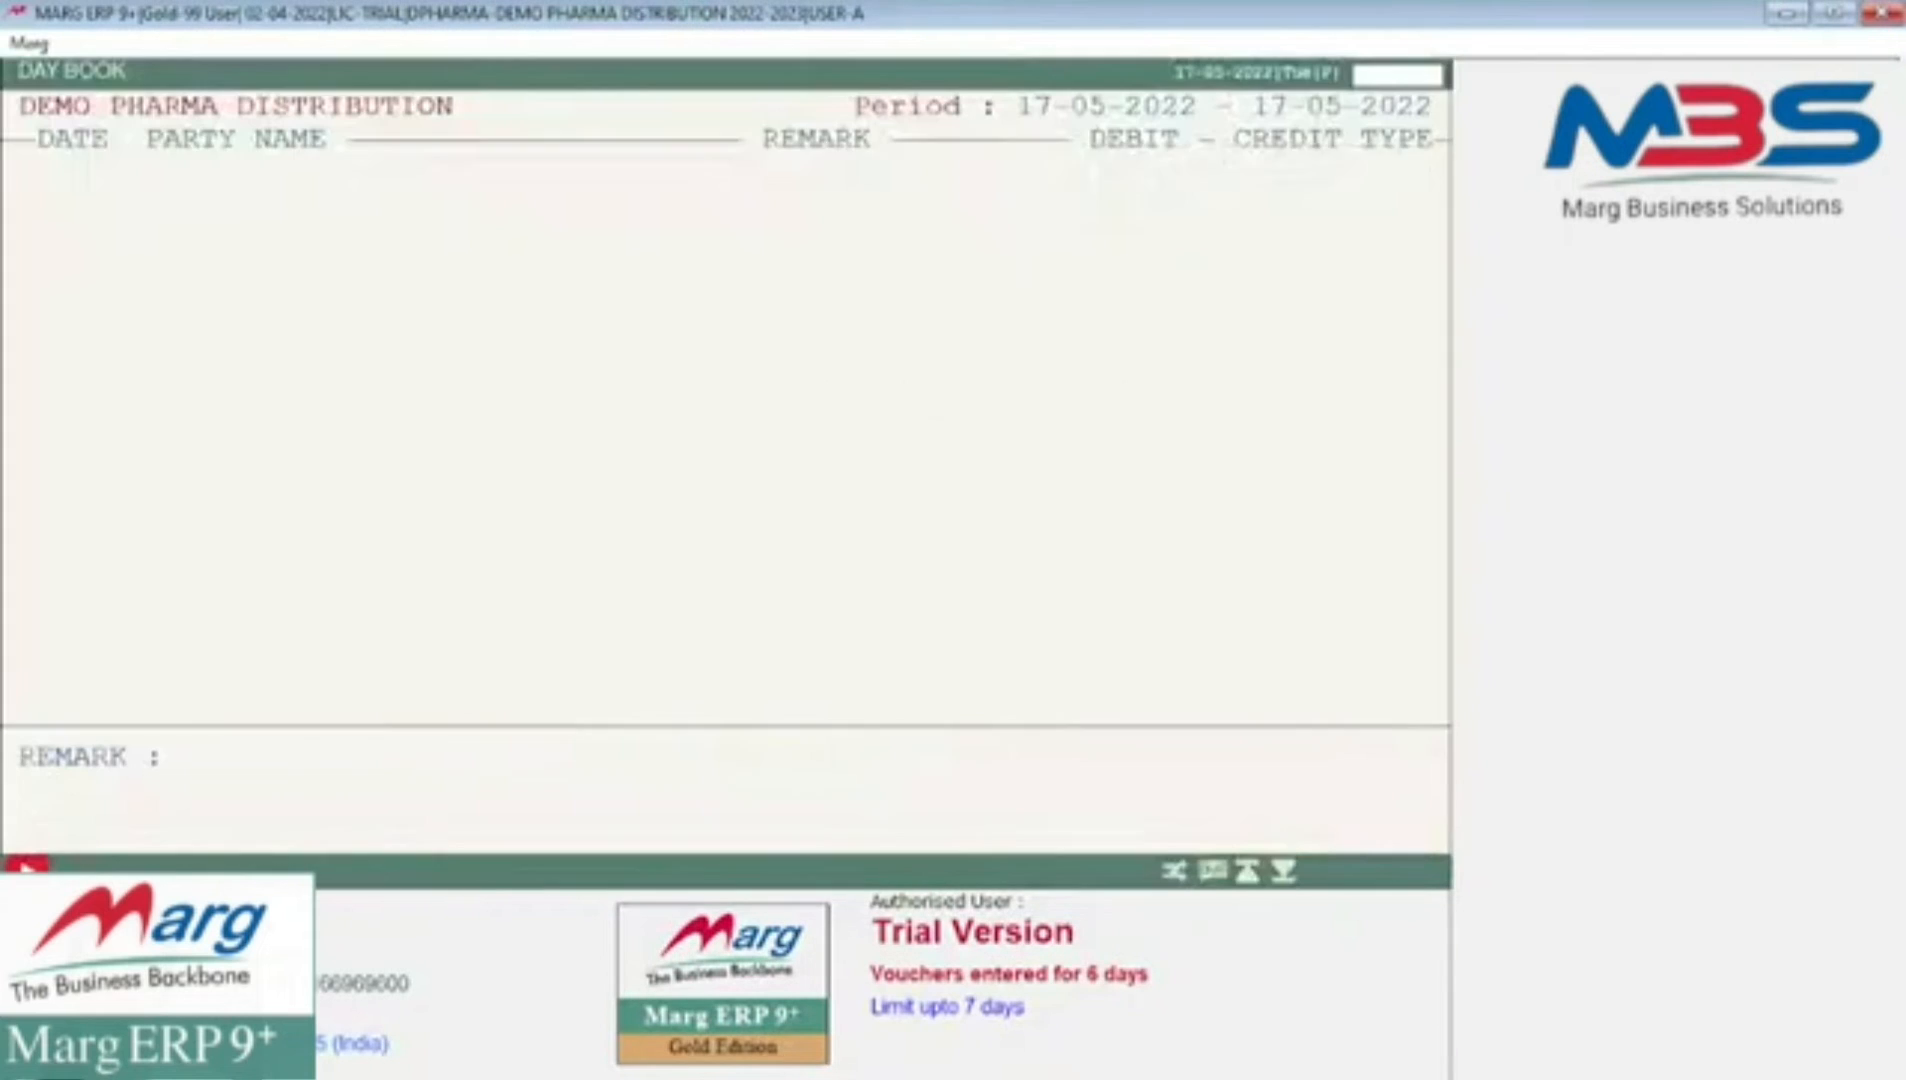
- Examine the Day Book's sale, receipt, contra and payment entries with their remarks and voucher details
{"action": "key", "text": "Down"}
{"action": "key", "text": "Down"}
{"action": "key", "text": "Down"}
{"action": "key", "text": "Down"}
{"action": "key", "text": "Down"}
{"action": "key", "text": "Down"}
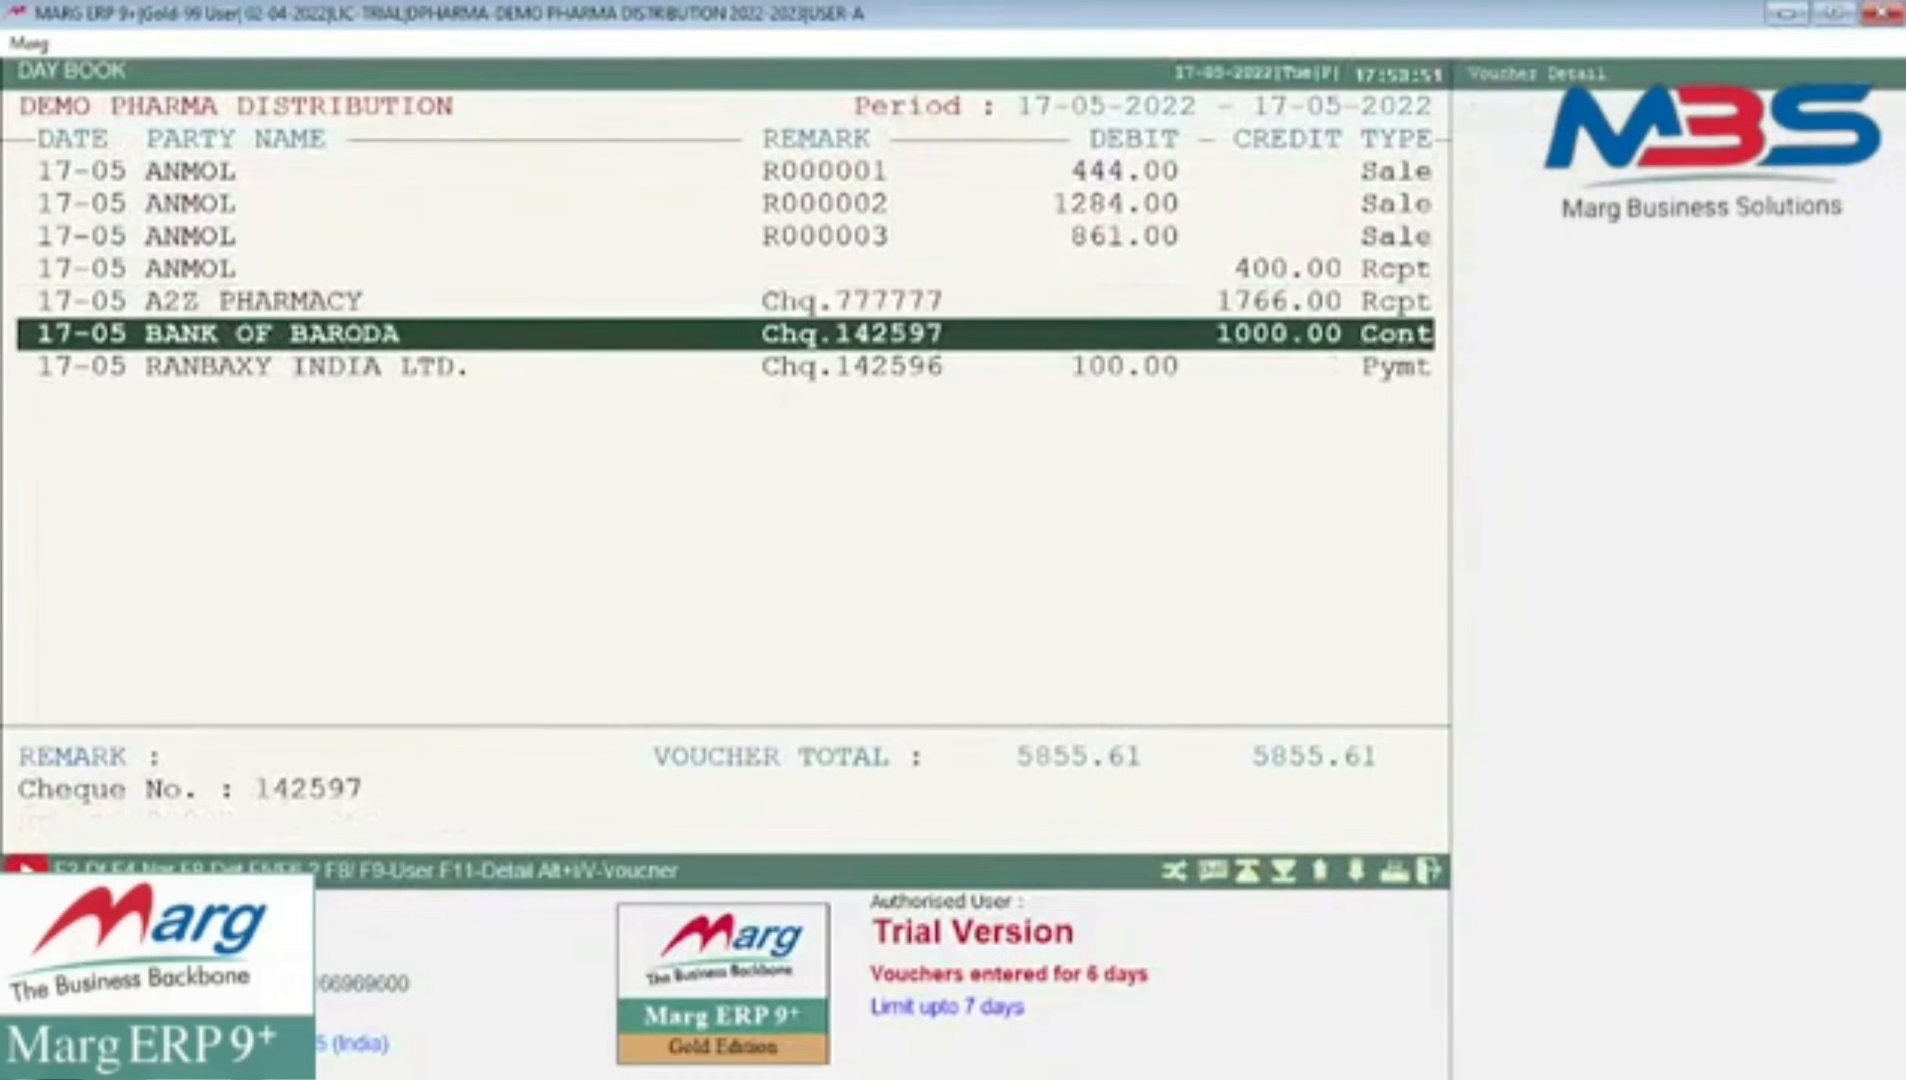
{"action": "key", "text": "Up"}
{"action": "key", "text": "Up"}
{"action": "key", "text": "Up"}
{"action": "key", "text": "Up"}
{"action": "key", "text": "Up"}
{"action": "key", "text": "Up"}
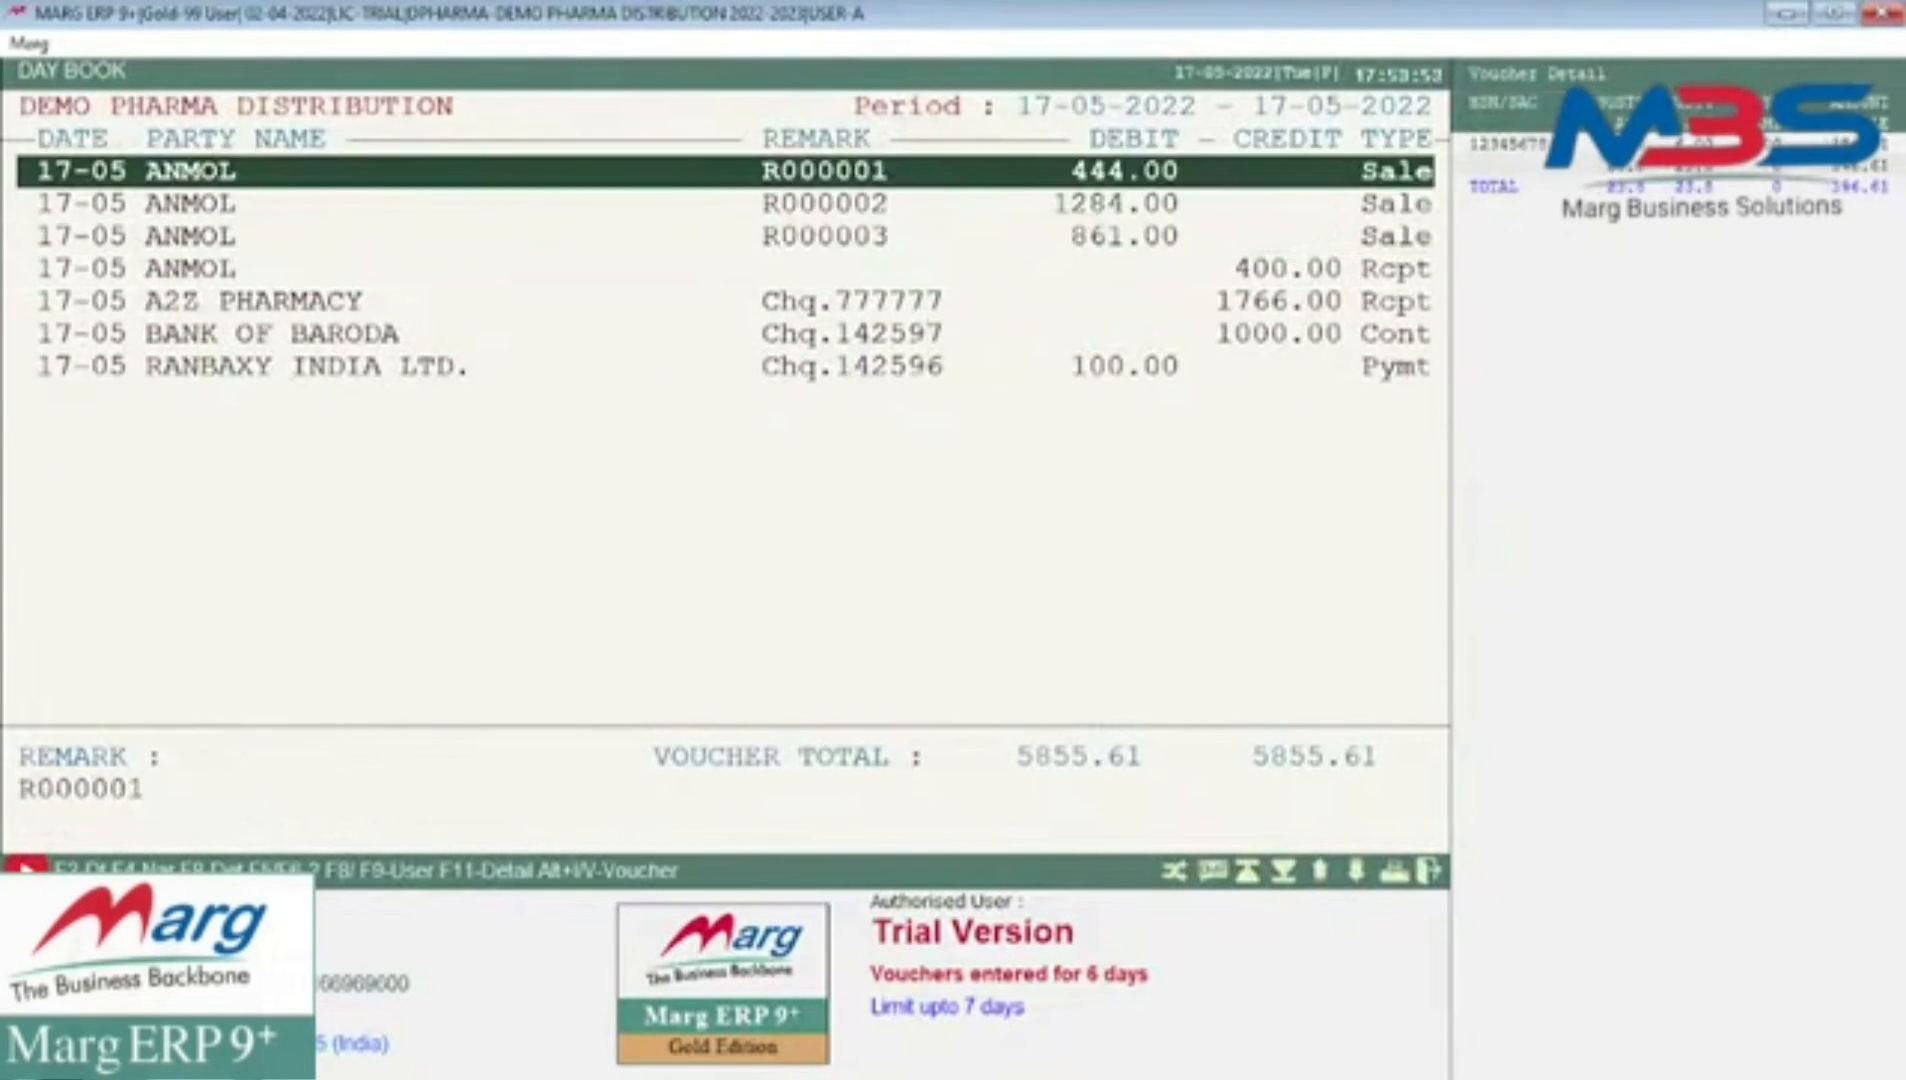
{"action": "key", "text": "Down"}
{"action": "key", "text": "Down"}
{"action": "key", "text": "Down"}
{"action": "key", "text": "Down"}
{"action": "key", "text": "Down"}
{"action": "key", "text": "Down"}
{"action": "key", "text": "Up"}
{"action": "key", "text": "Up"}
{"action": "key", "text": "Up"}
{"action": "key", "text": "Up"}
{"action": "key", "text": "Up"}
{"action": "key", "text": "Up"}
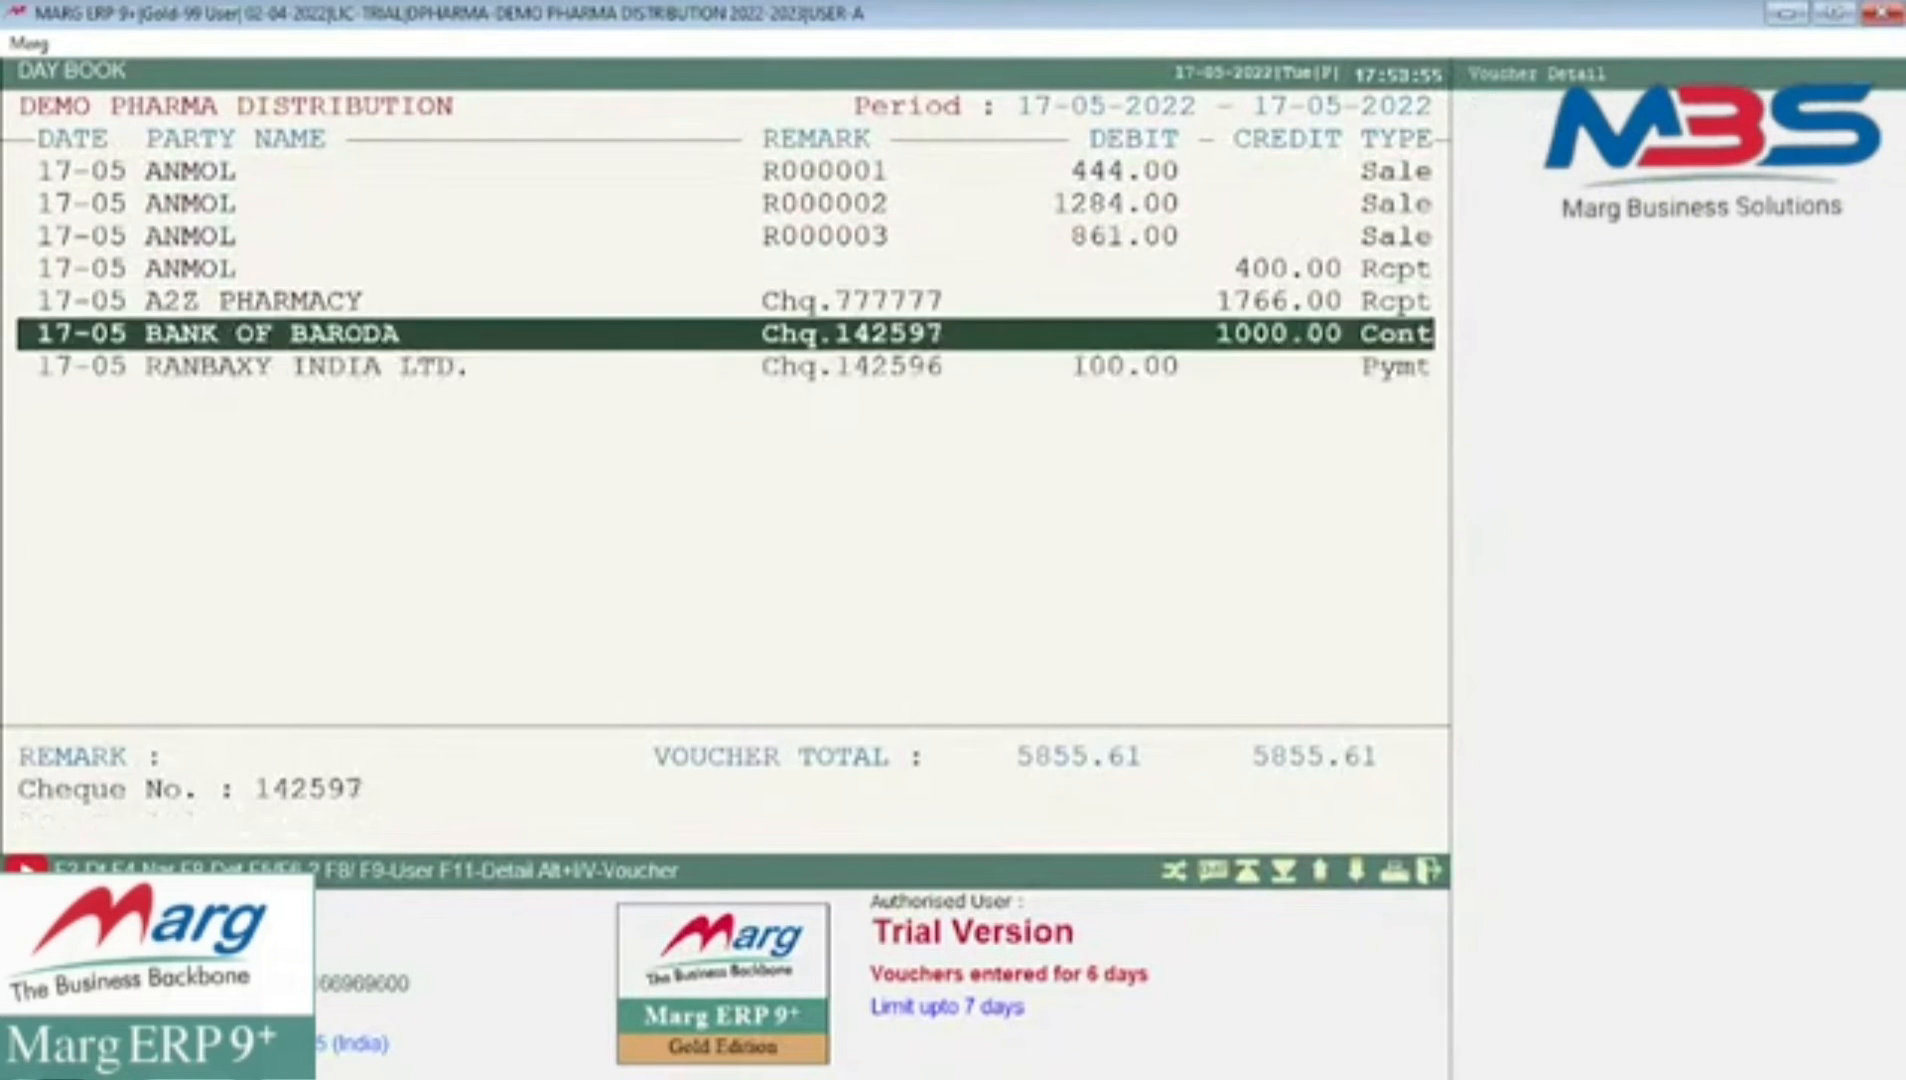
- View the bill behind the first sale entry in the Day Book and close both the bill and the report
{"action": "key", "text": "Return"}
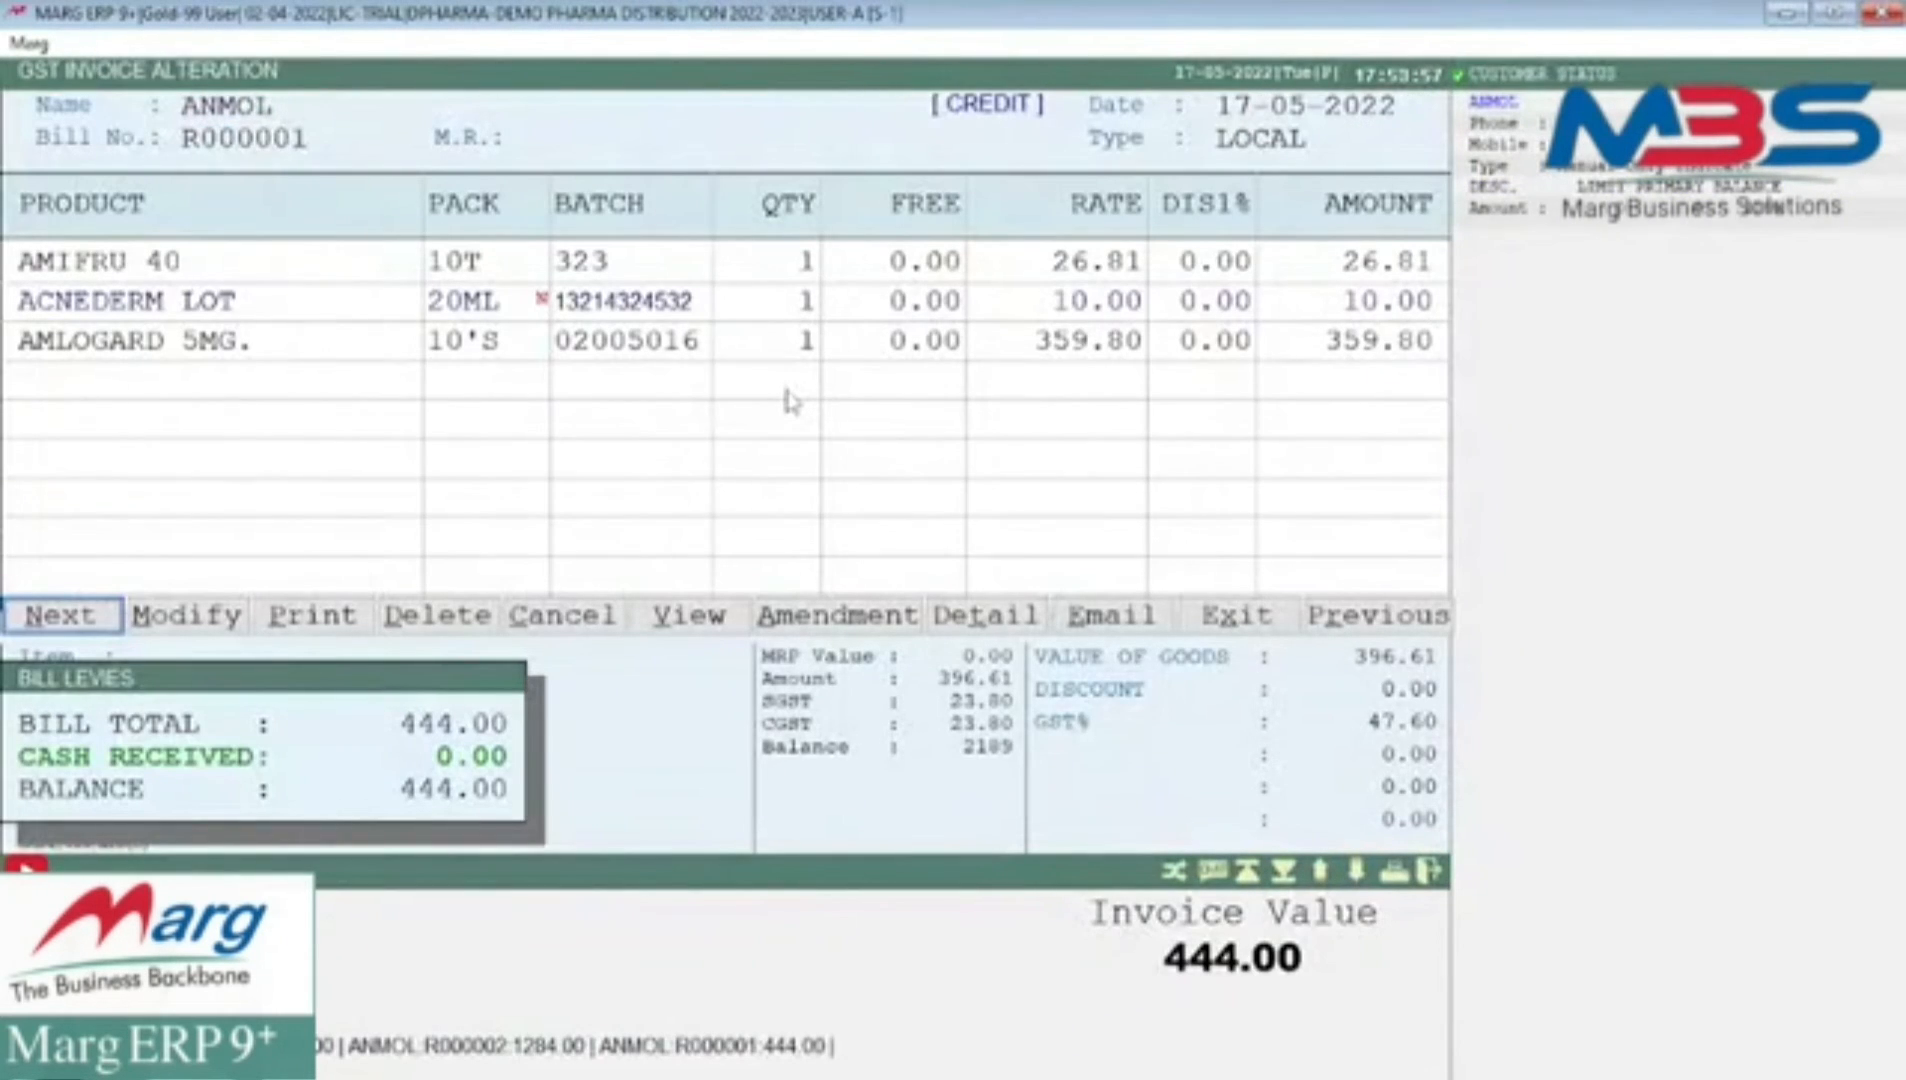
{"action": "key", "text": "Escape"}
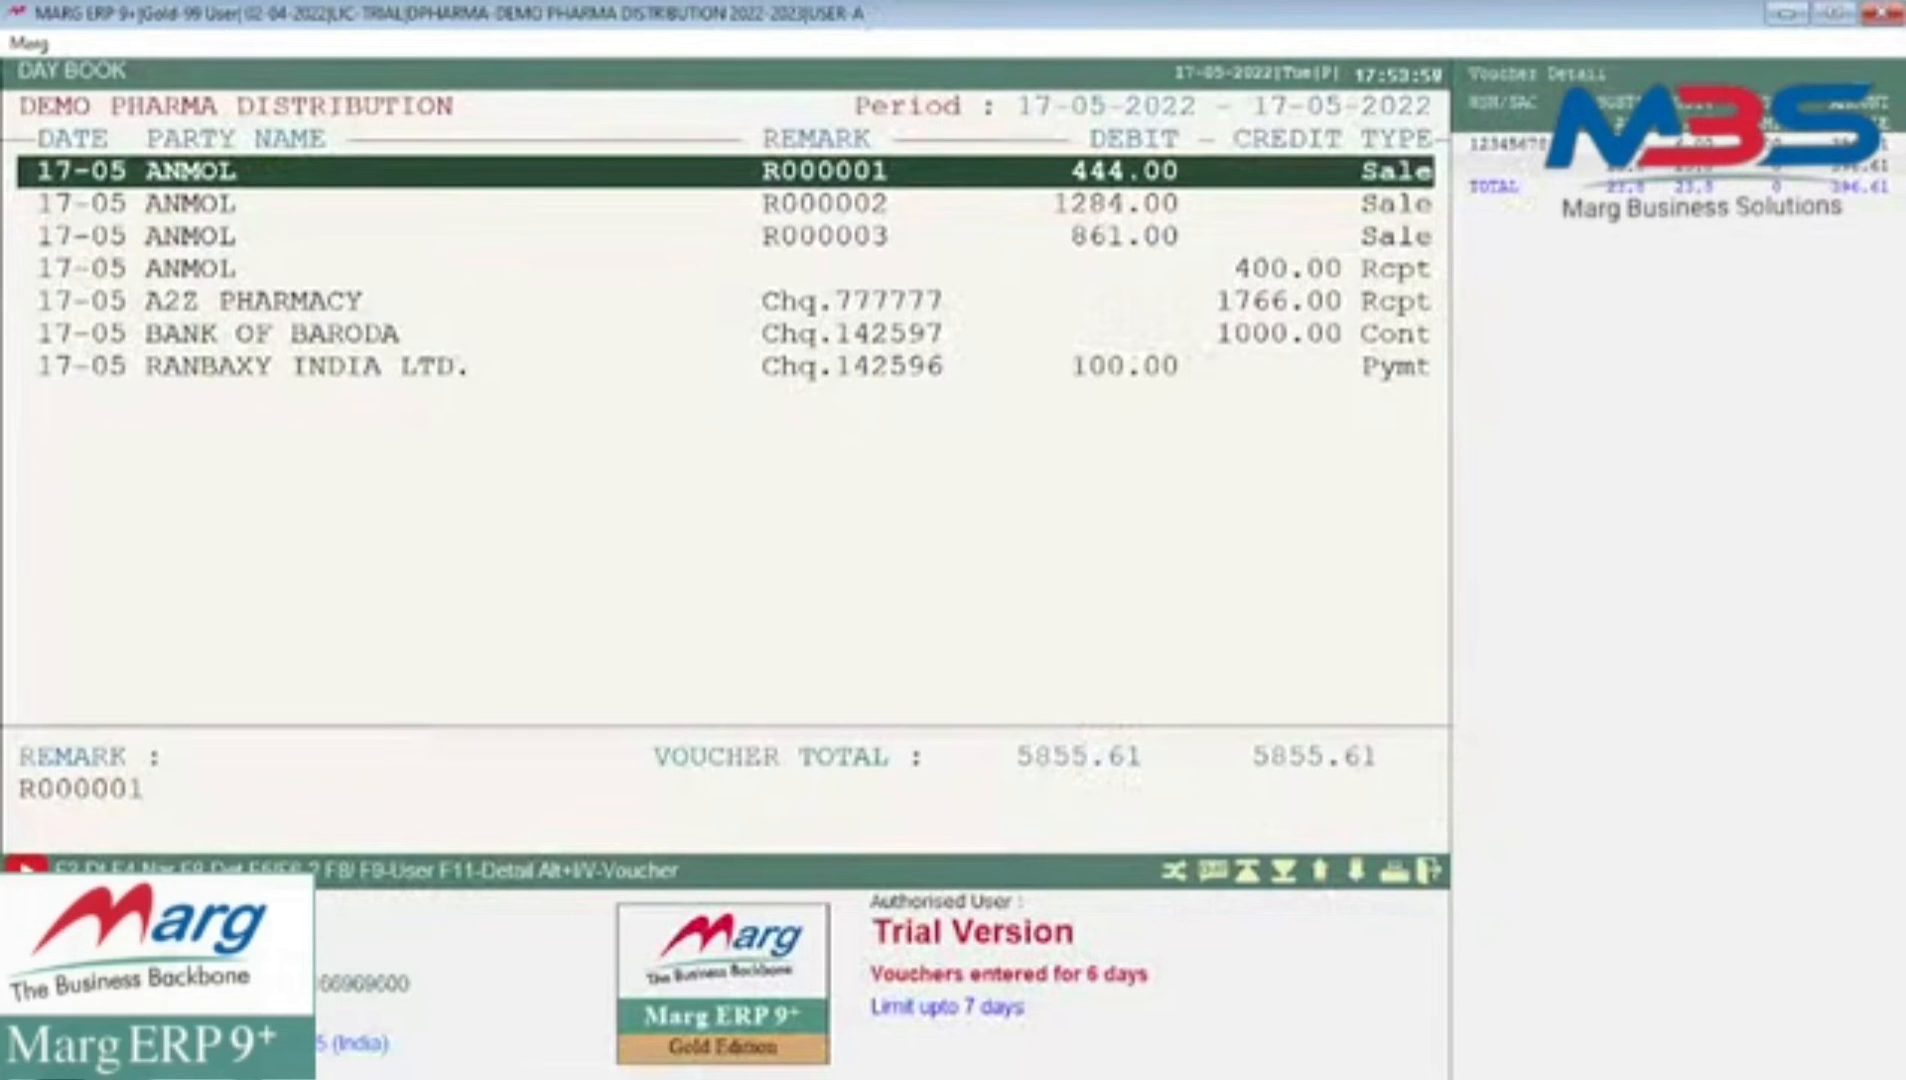
{"action": "key", "text": "Escape"}
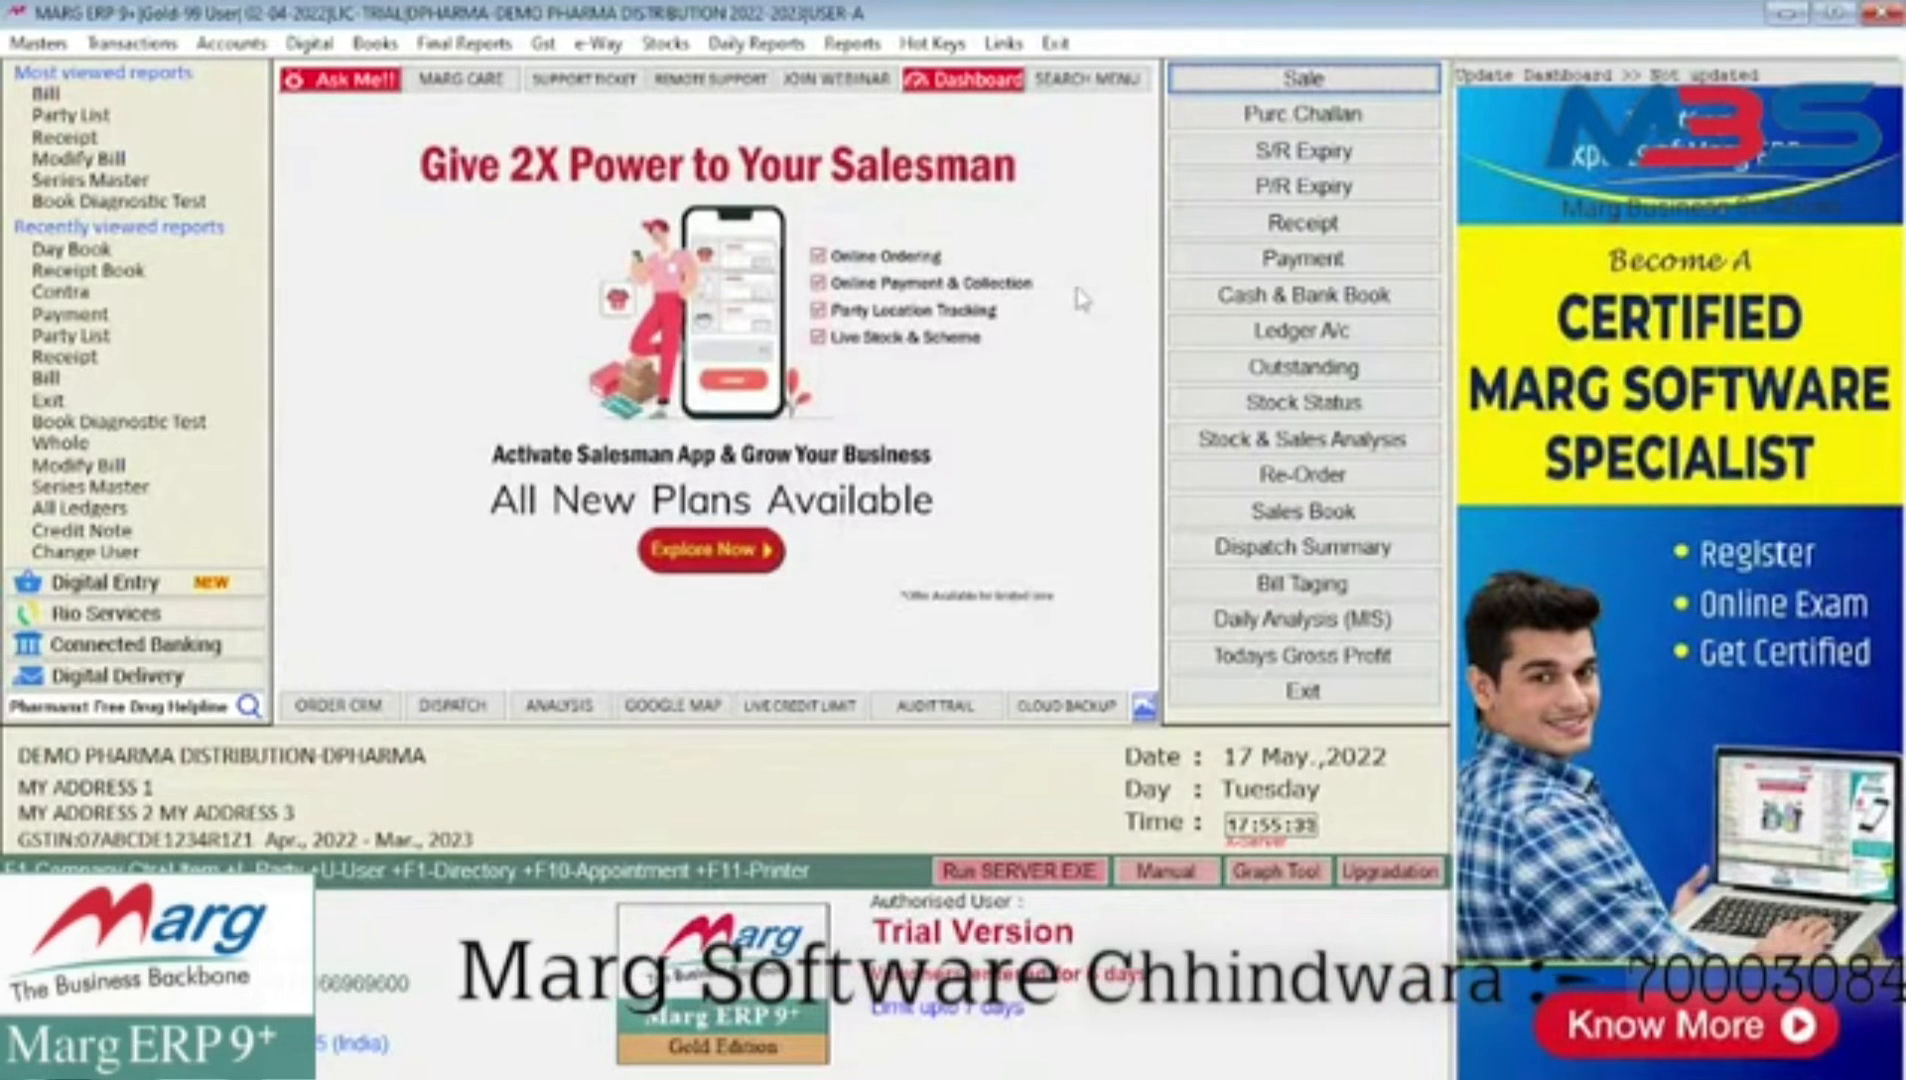
- Open the Single Entry system for Cash & Bank accounts
{"action": "key", "text": "alt+a"}
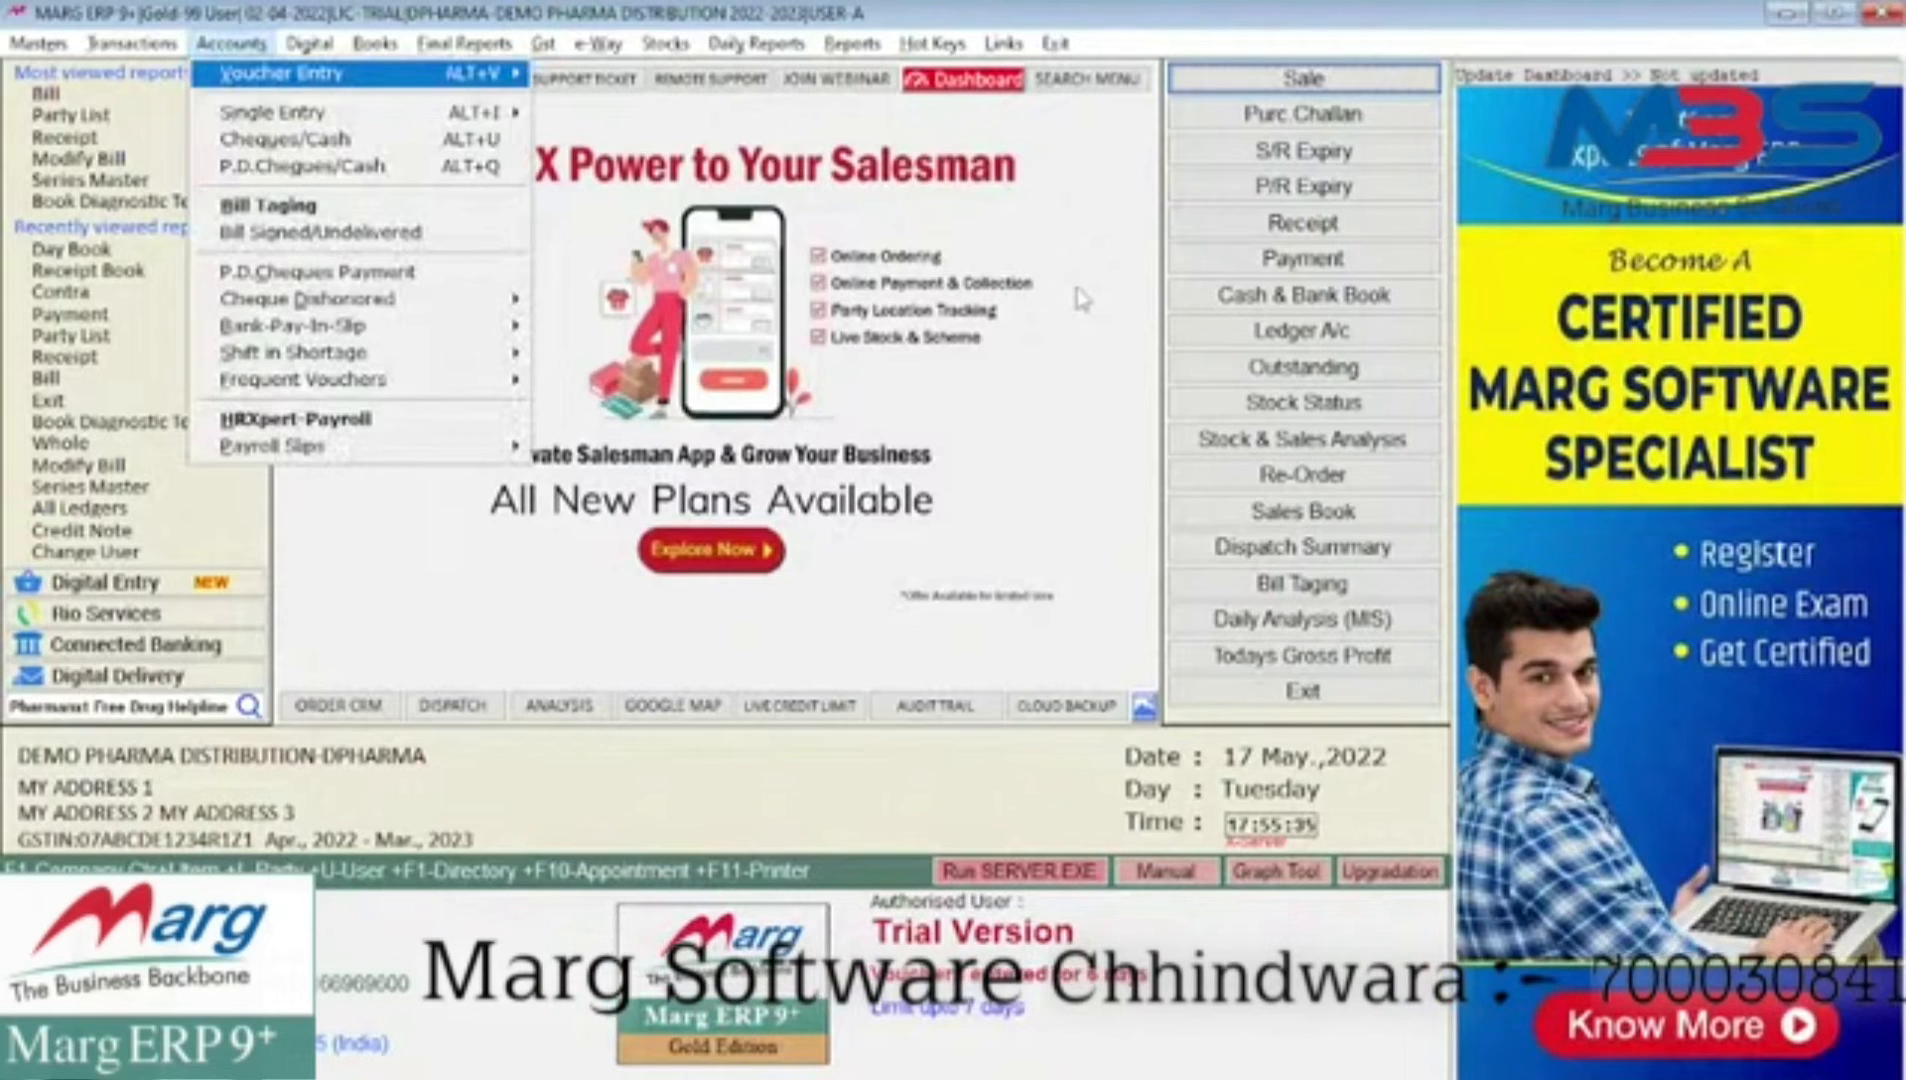
{"action": "key", "text": "Down"}
{"action": "key", "text": "Right"}
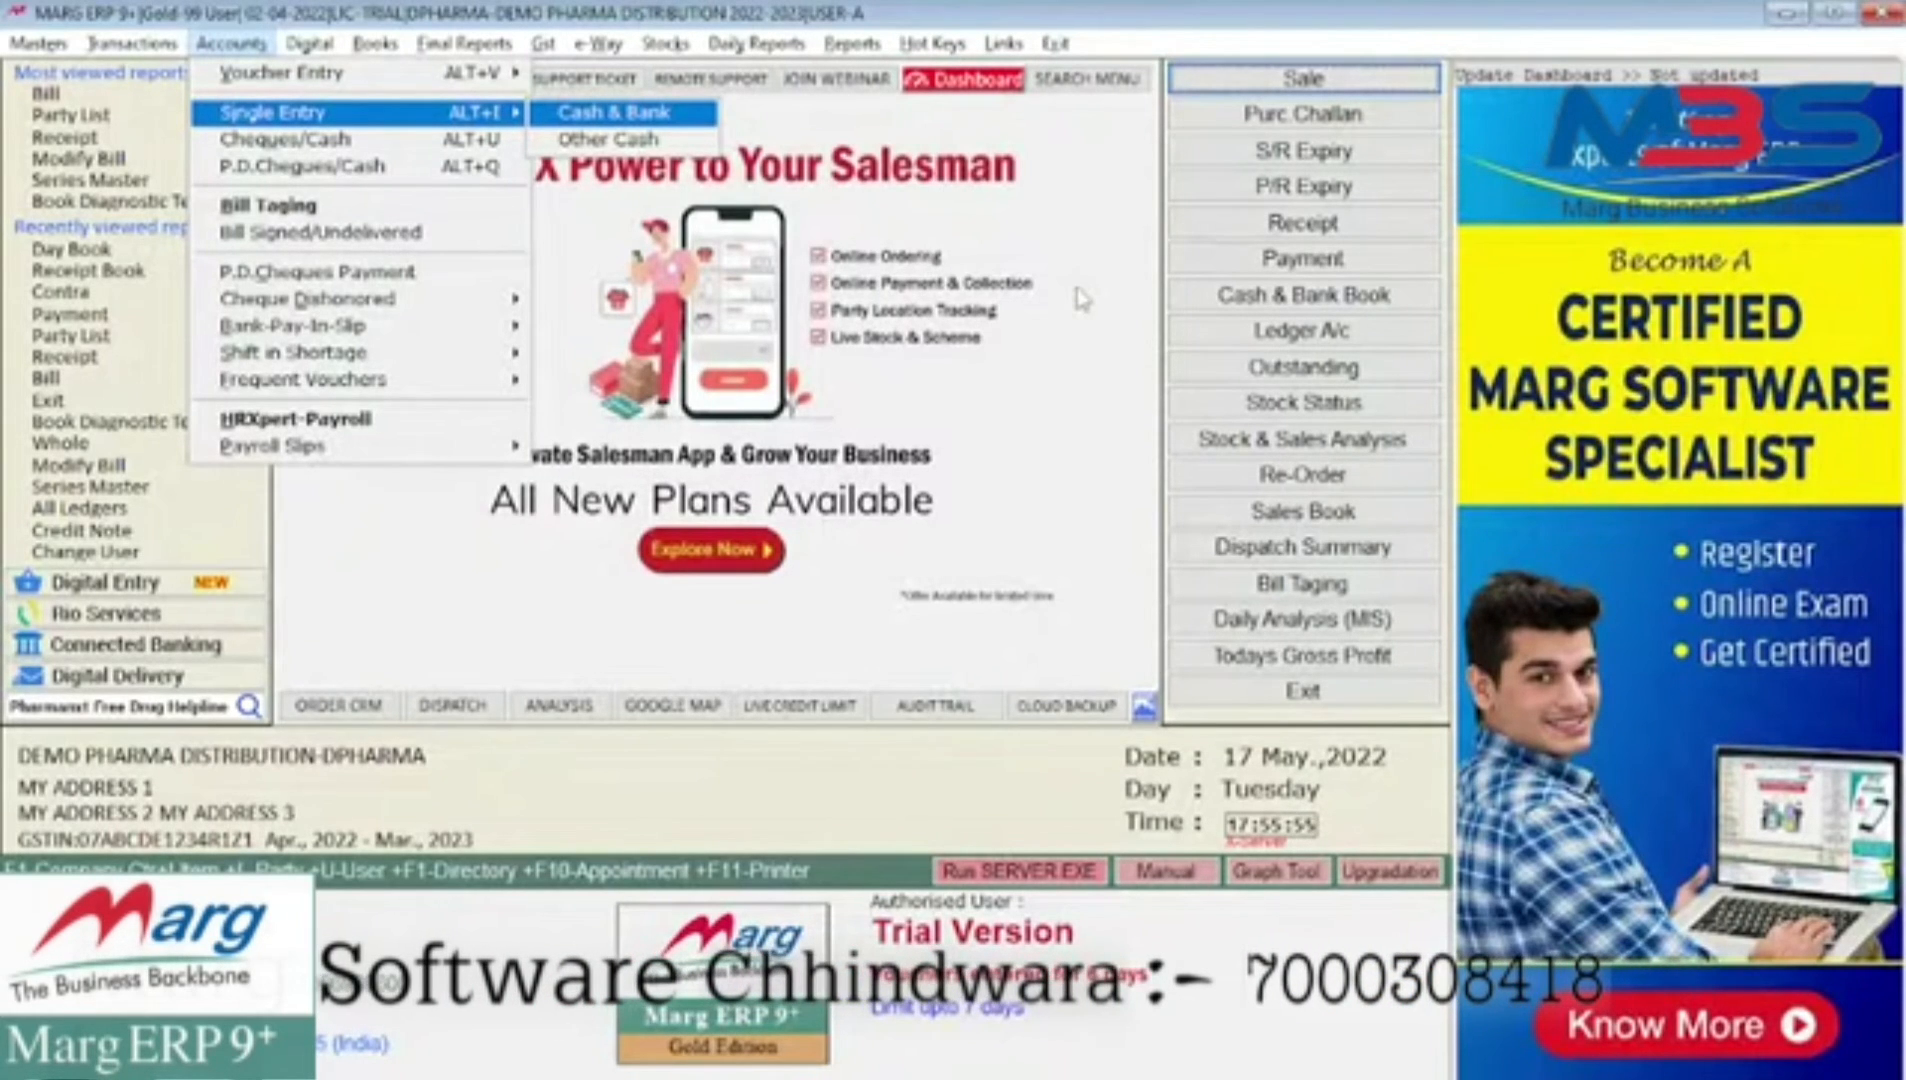
{"action": "key", "text": "Return"}
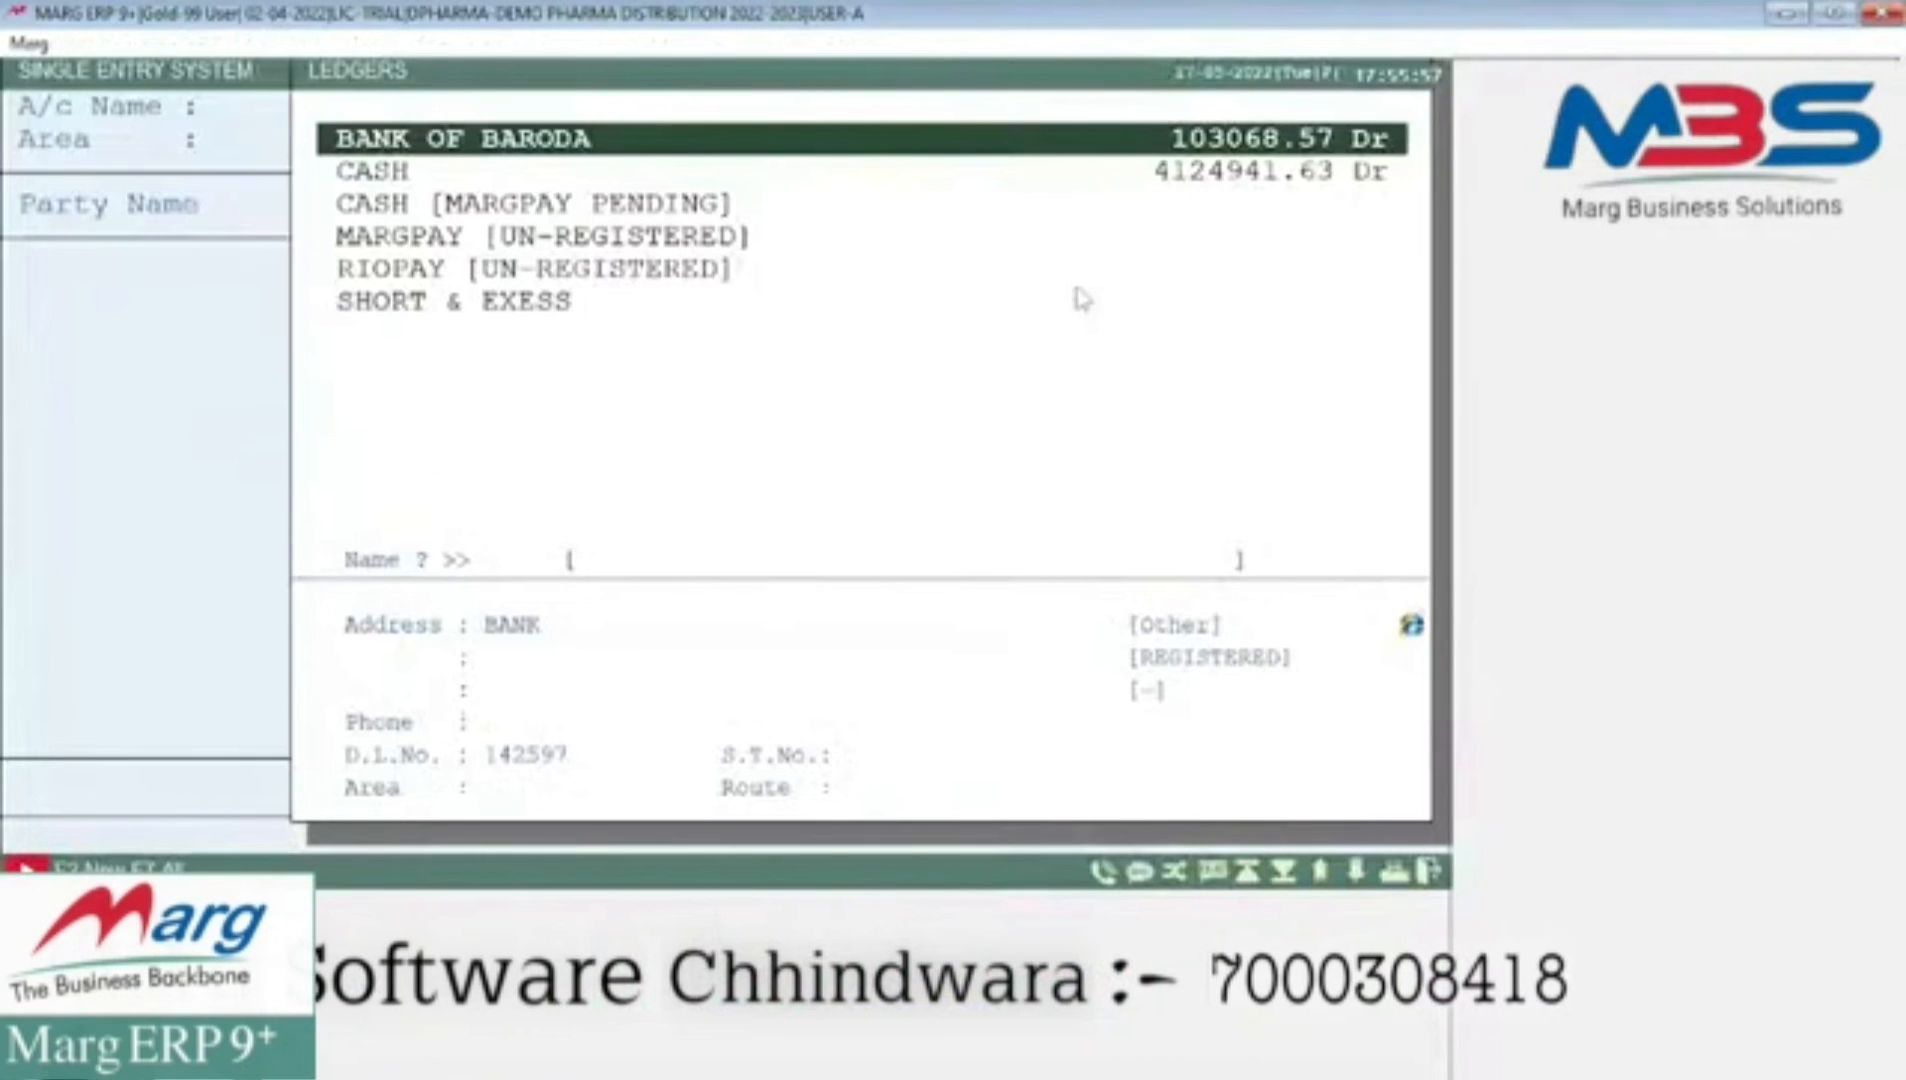
- Select CASH as the single entry account and keep the area as -ALL-
{"action": "key", "text": "Down"}
{"action": "key", "text": "Up"}
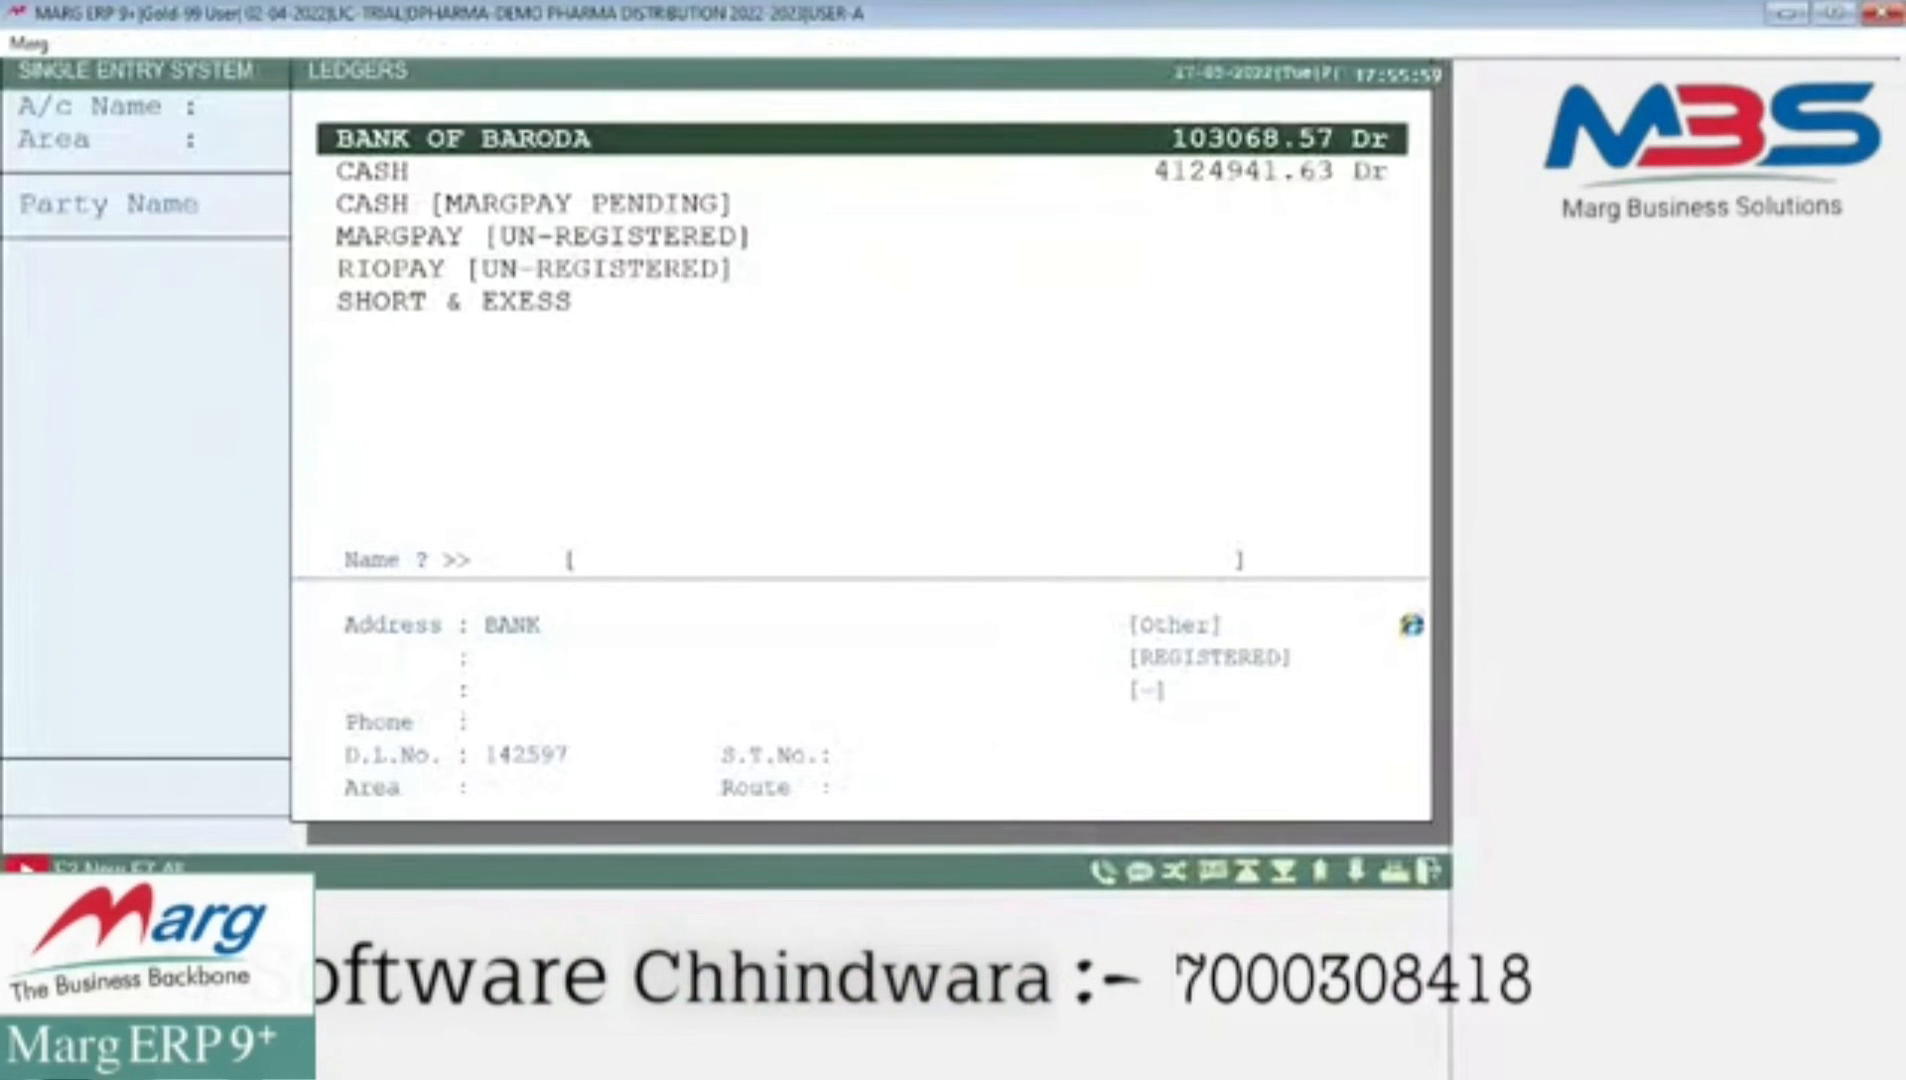
{"action": "key", "text": "Down"}
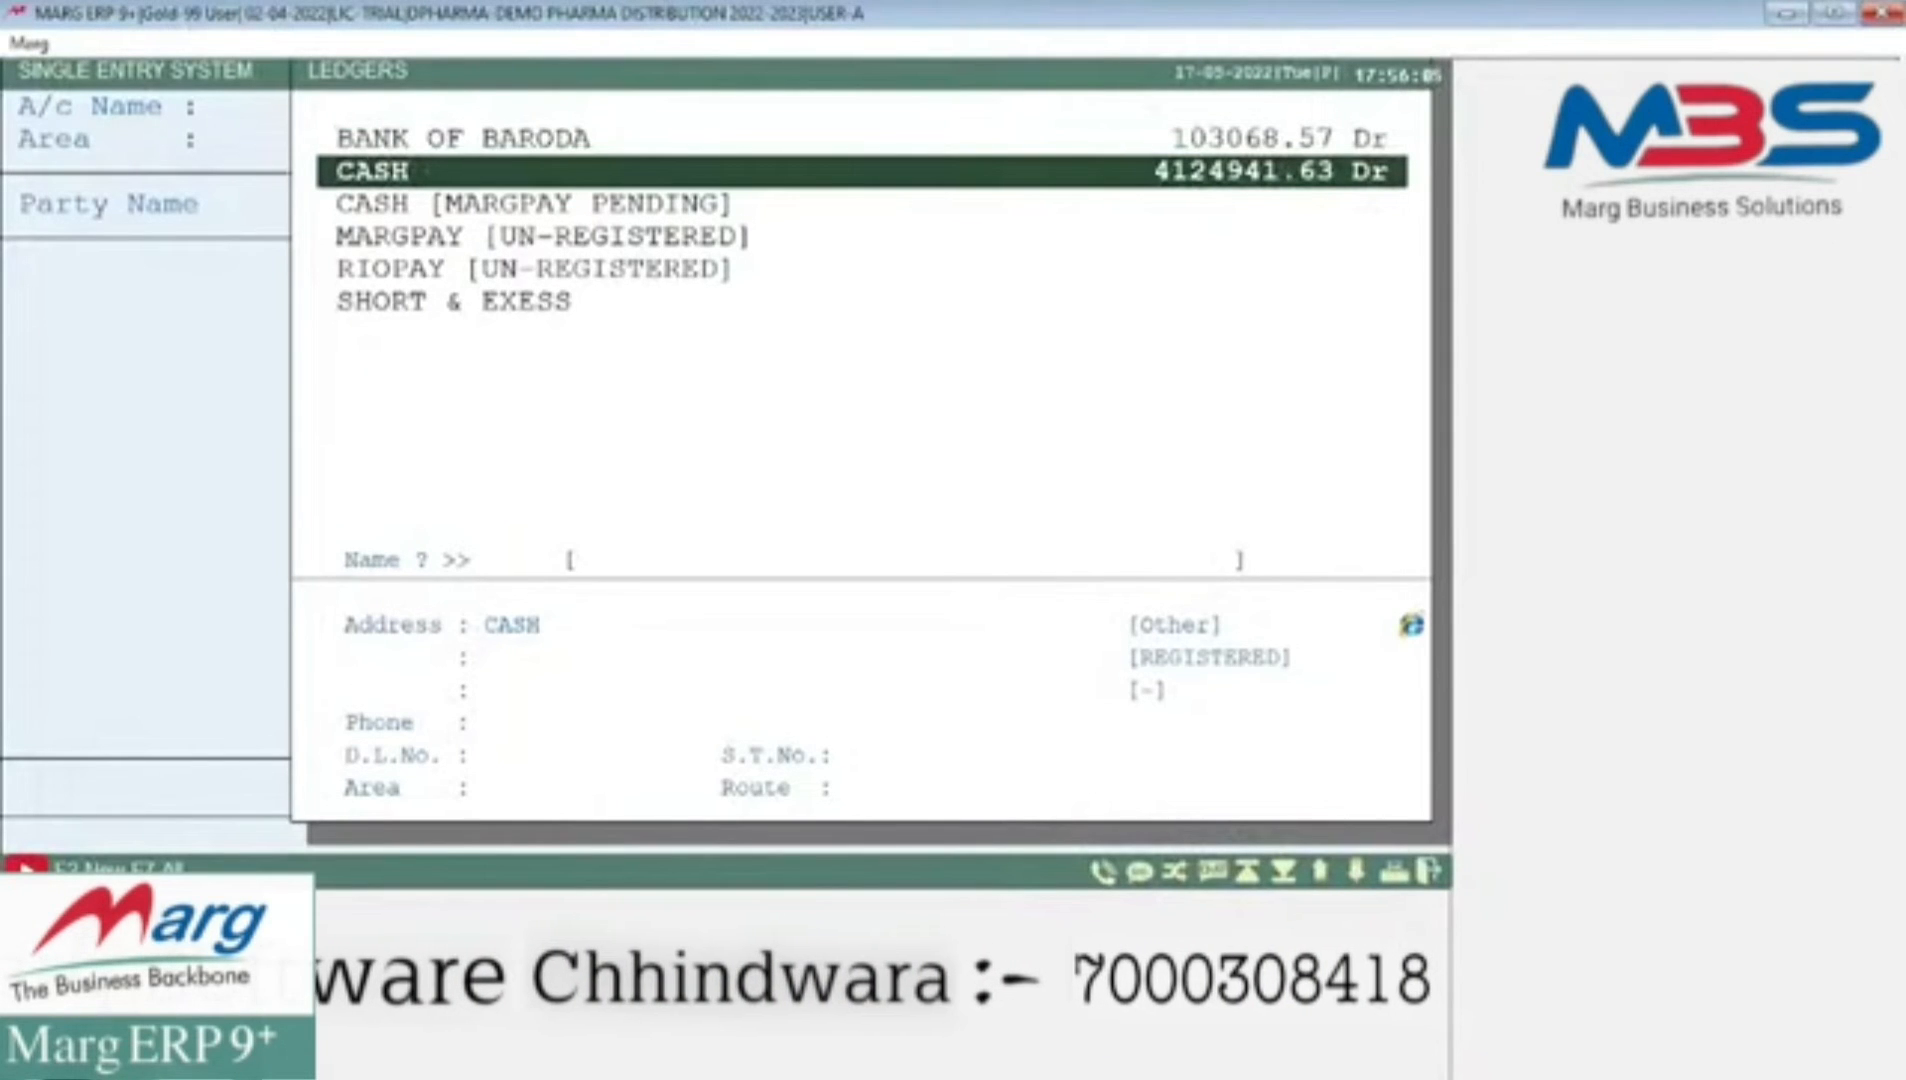
{"action": "key", "text": "Return"}
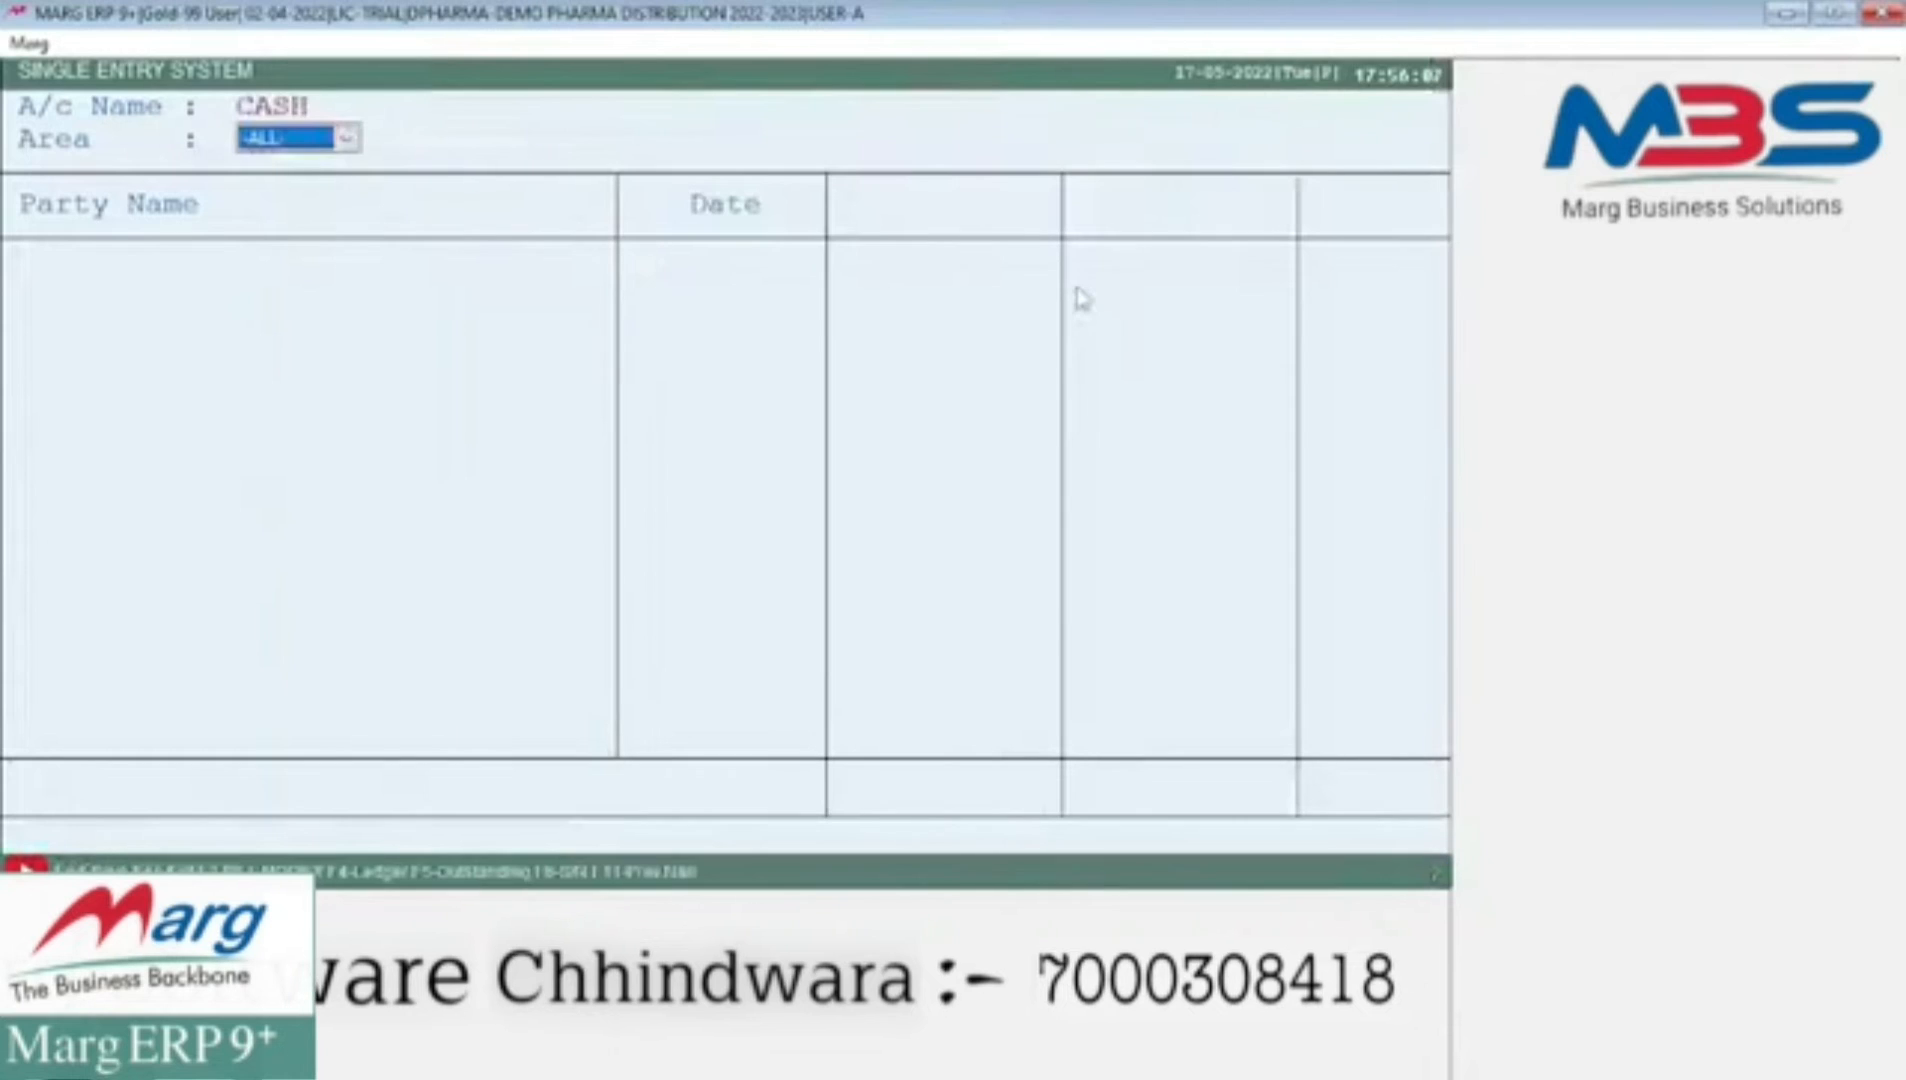
{"action": "key", "text": "alt+Down"}
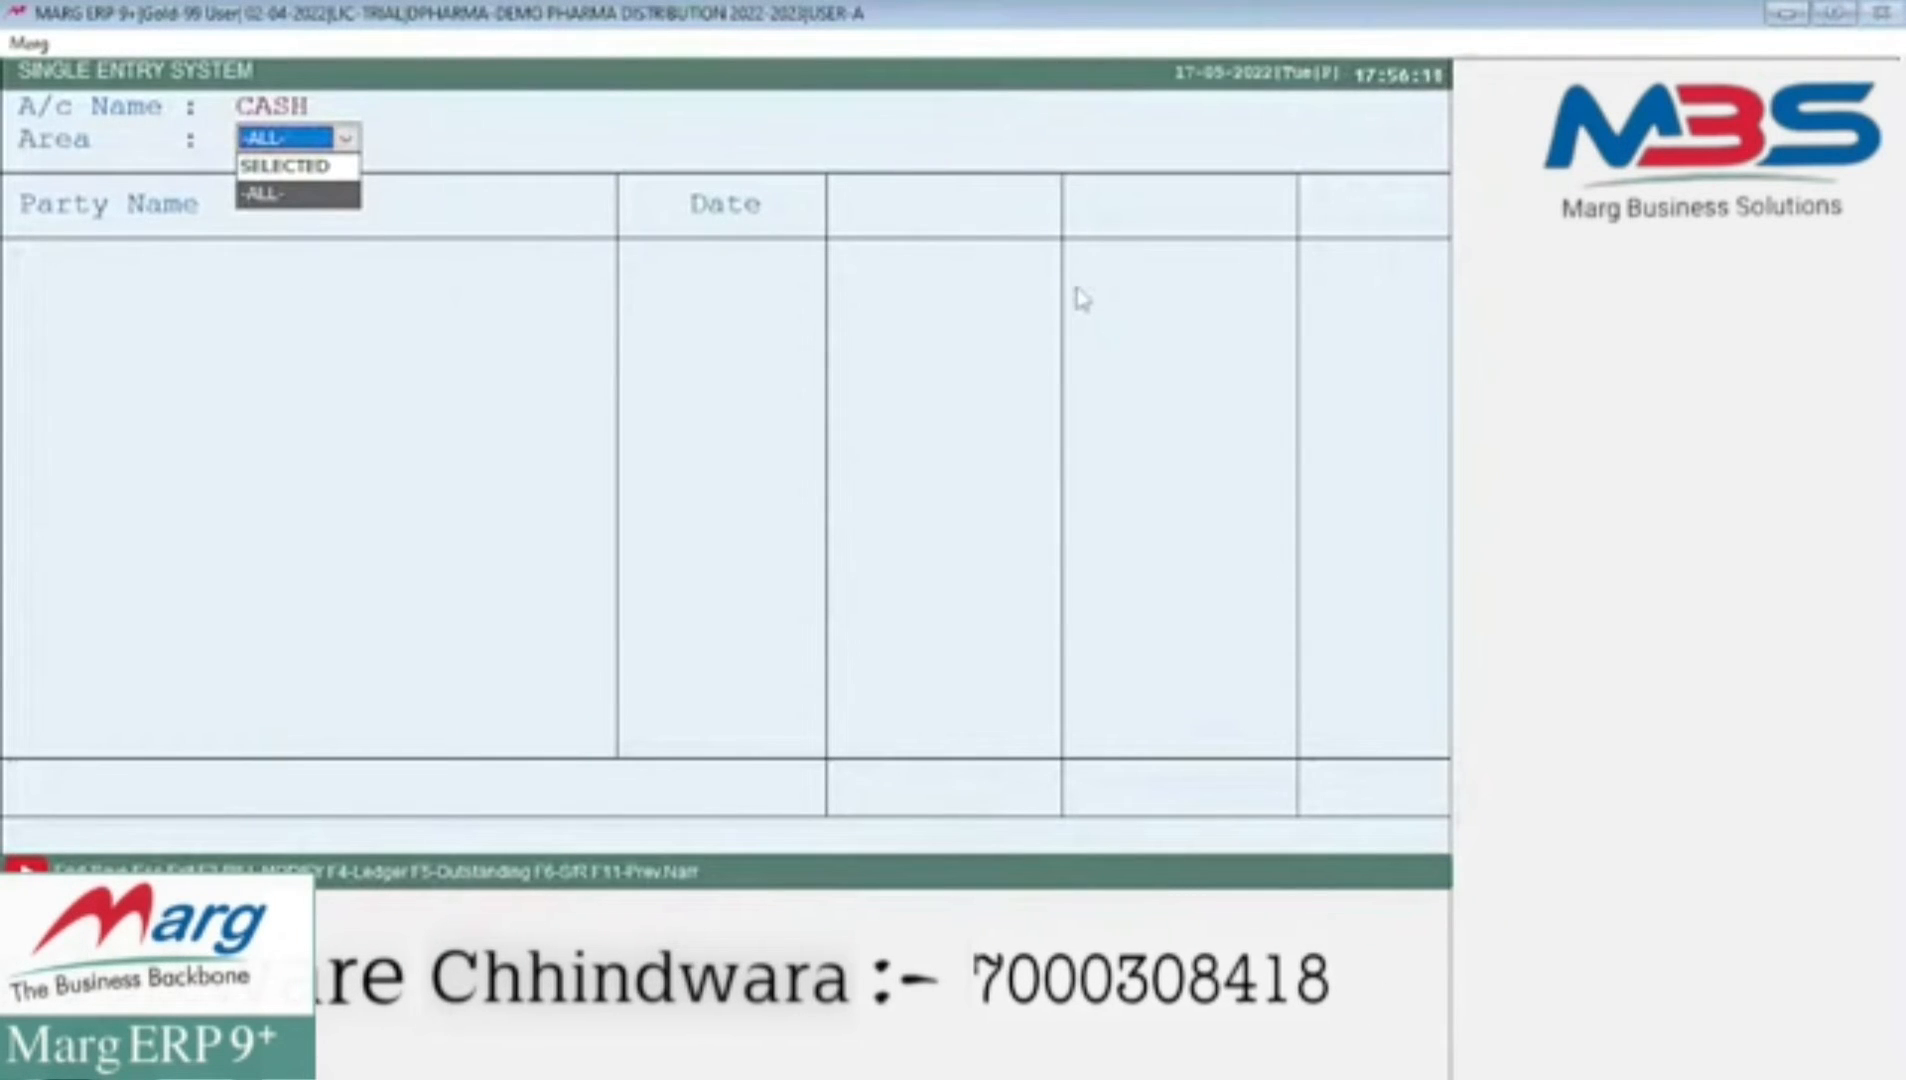
{"action": "key", "text": "Return"}
{"action": "key", "text": "Return"}
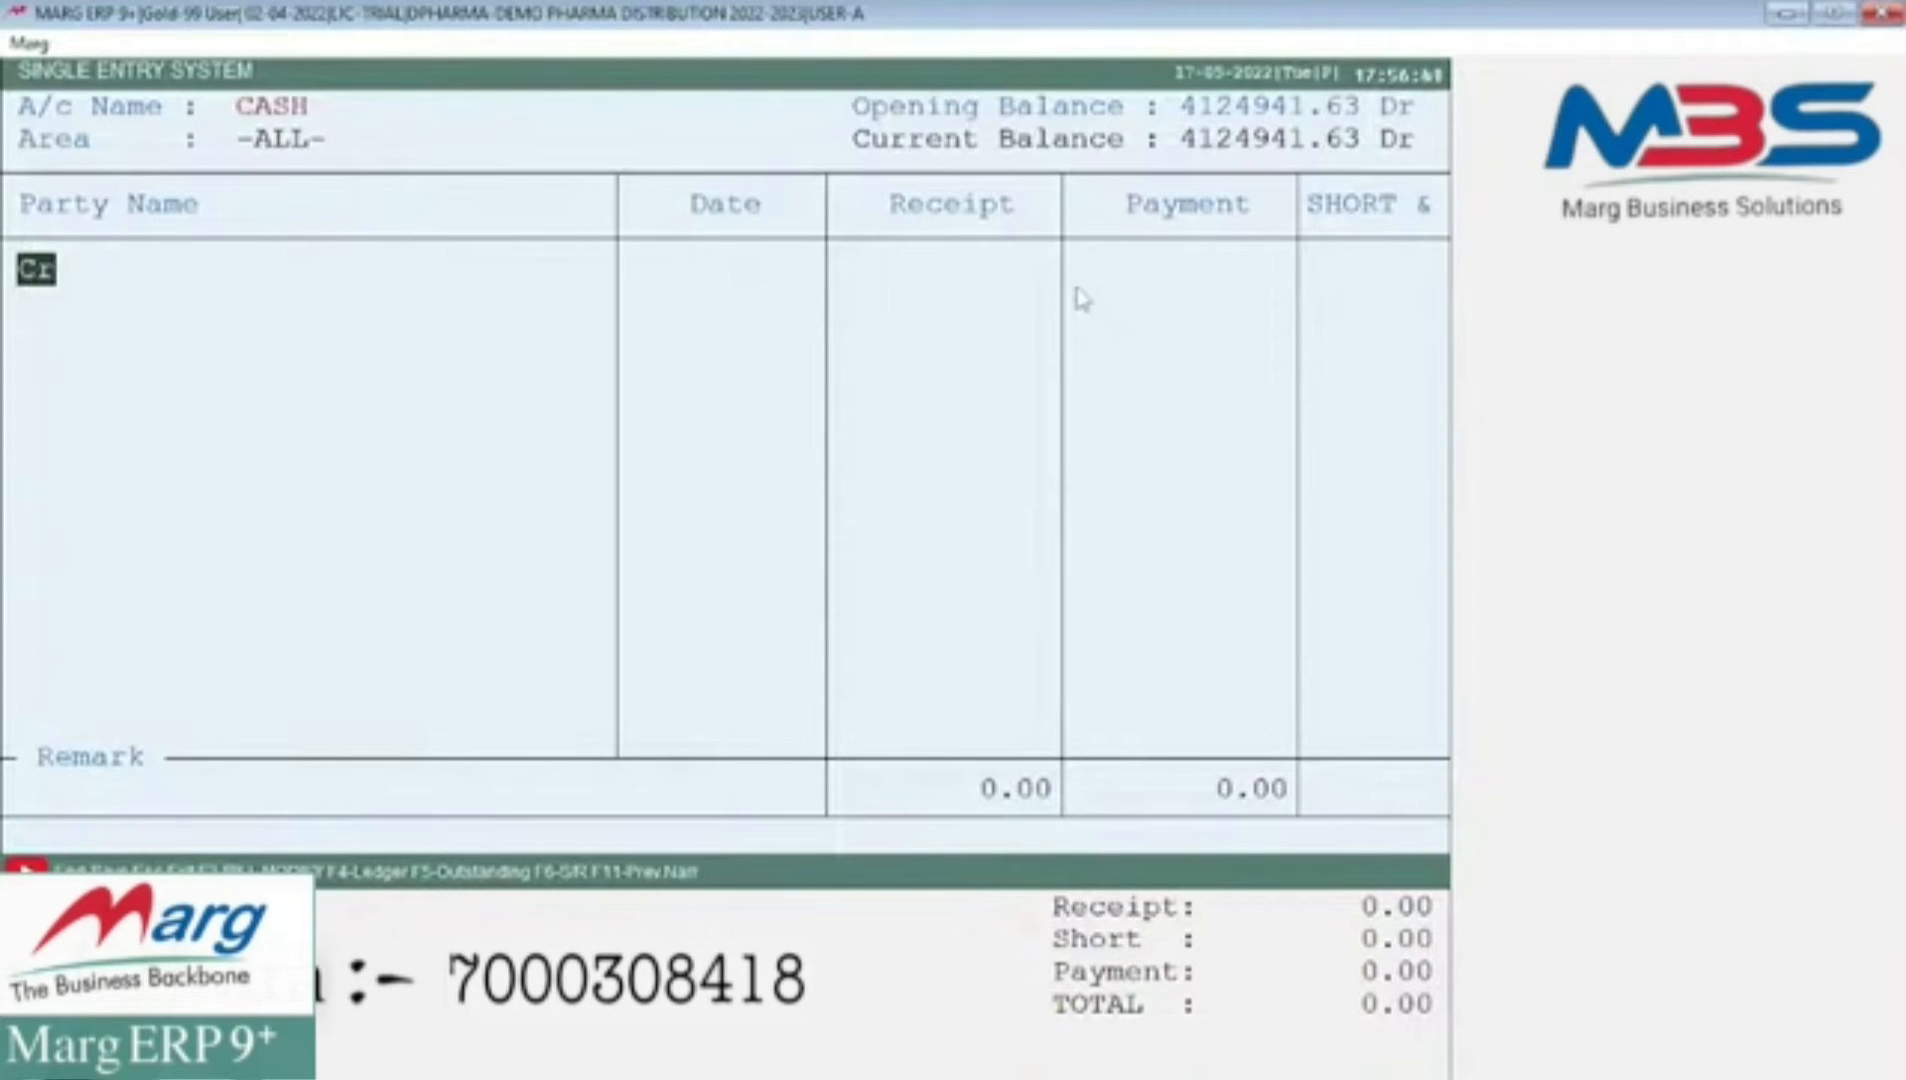
- Start a Cr entry in the first row and look through the party ledgers offered
{"action": "key", "text": "Return"}
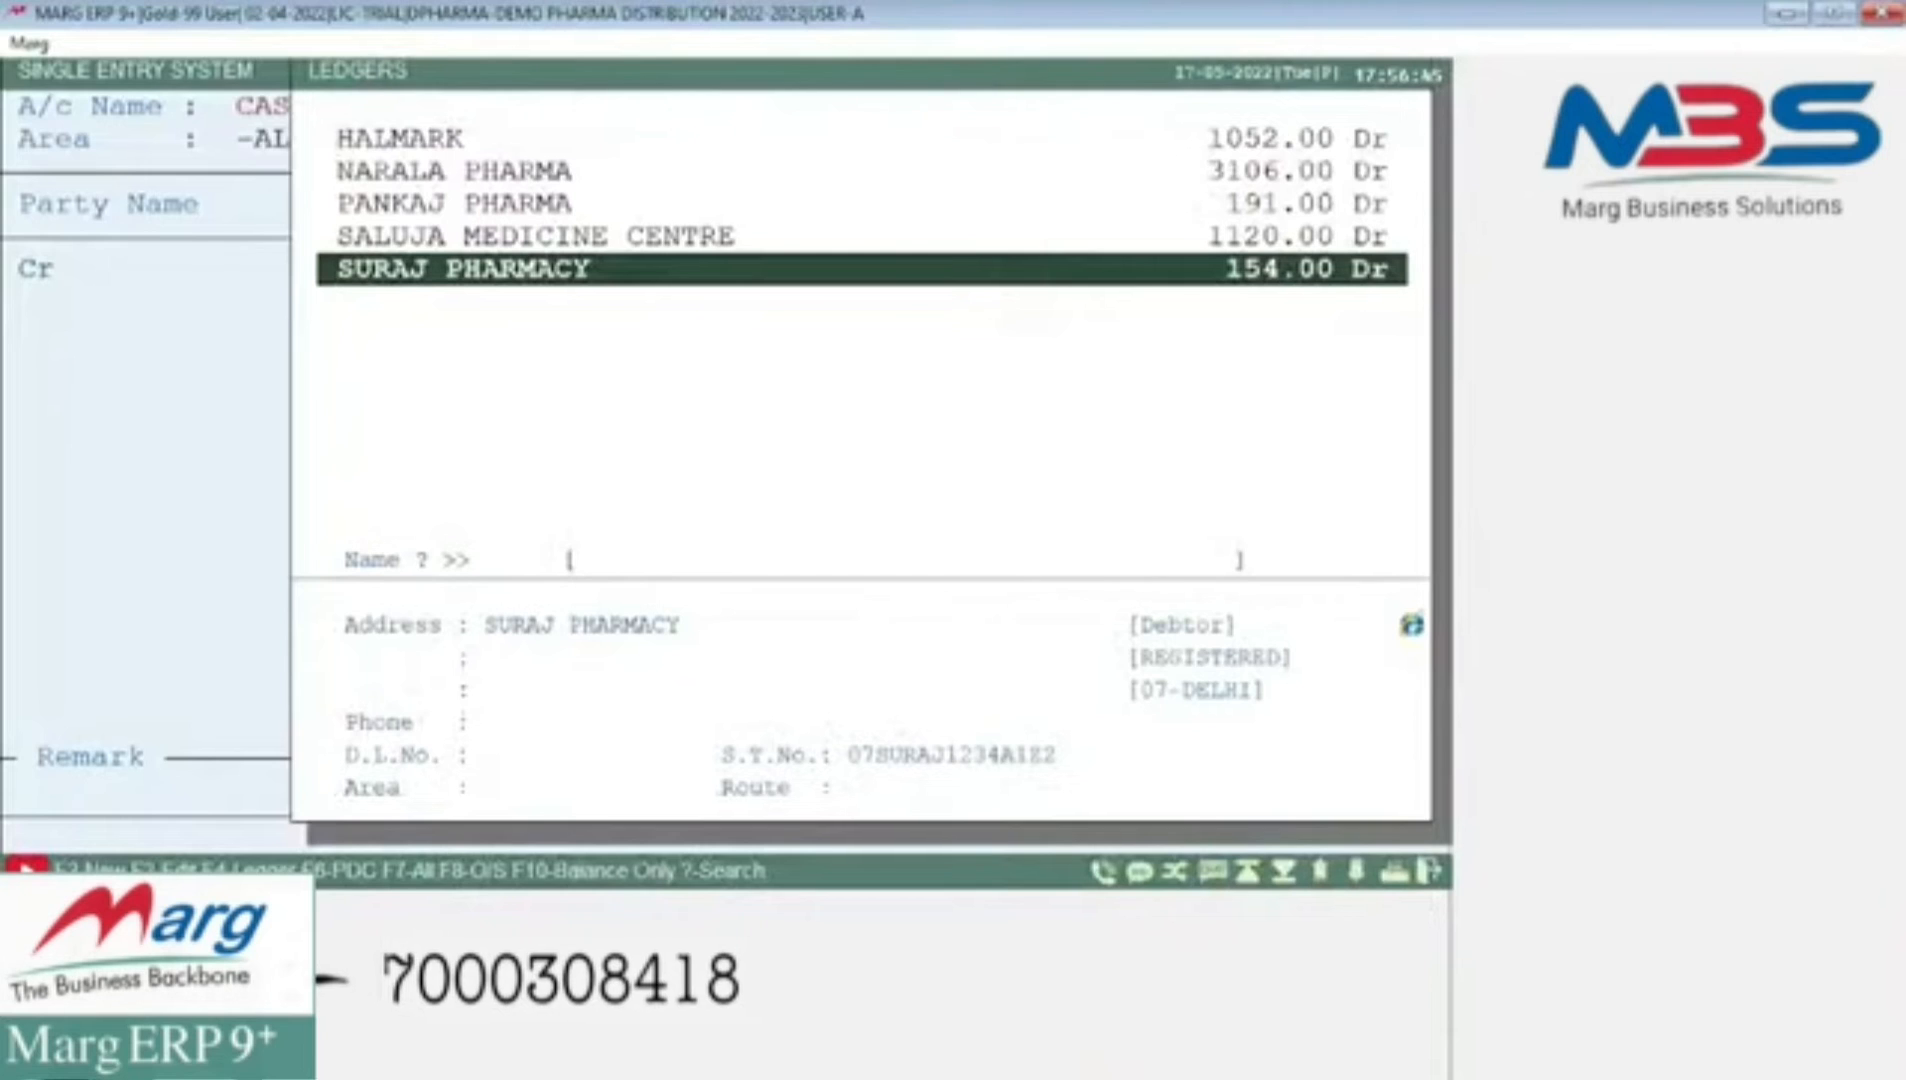
{"action": "key", "text": "Up"}
{"action": "key", "text": "Up"}
{"action": "key", "text": "Up"}
{"action": "key", "text": "Up"}
{"action": "key", "text": "Up"}
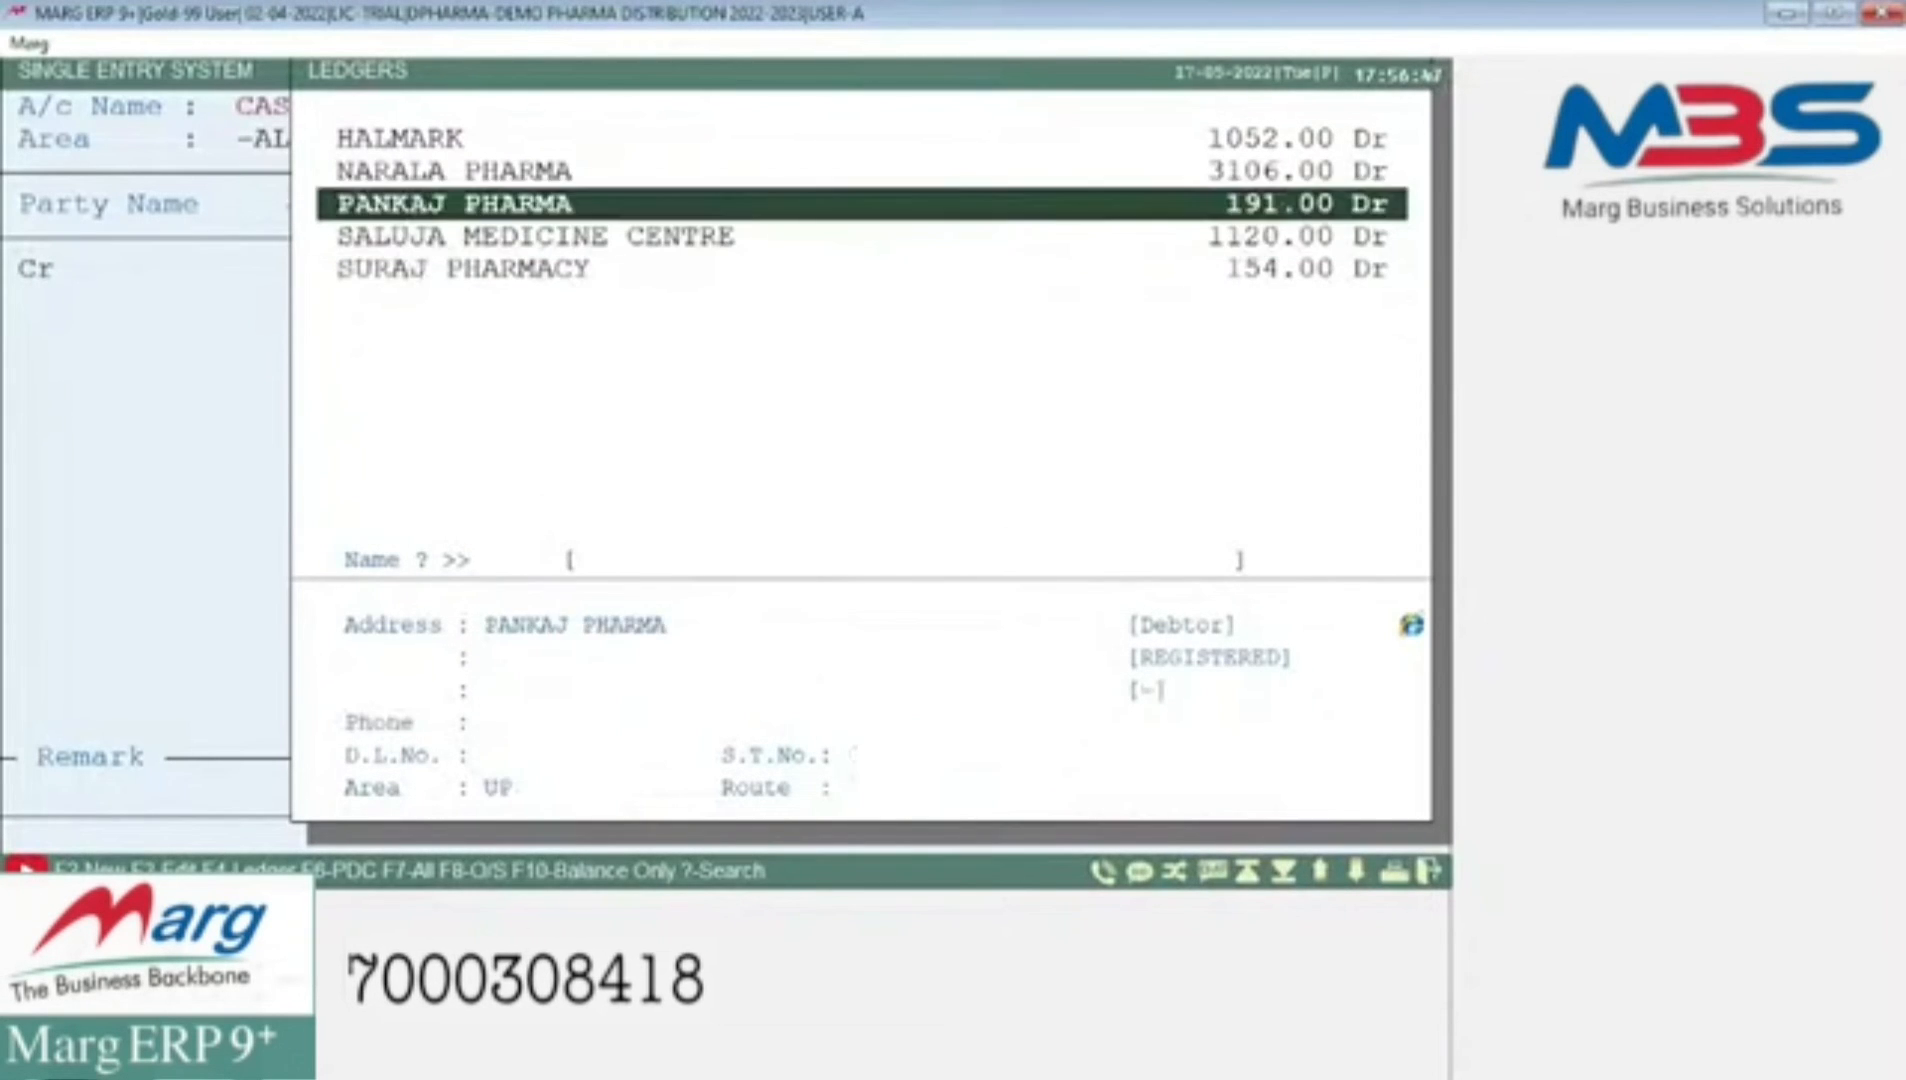
{"action": "key", "text": "Up"}
{"action": "key", "text": "Up"}
{"action": "key", "text": "Up"}
{"action": "key", "text": "Up"}
{"action": "key", "text": "Up"}
{"action": "key", "text": "Up"}
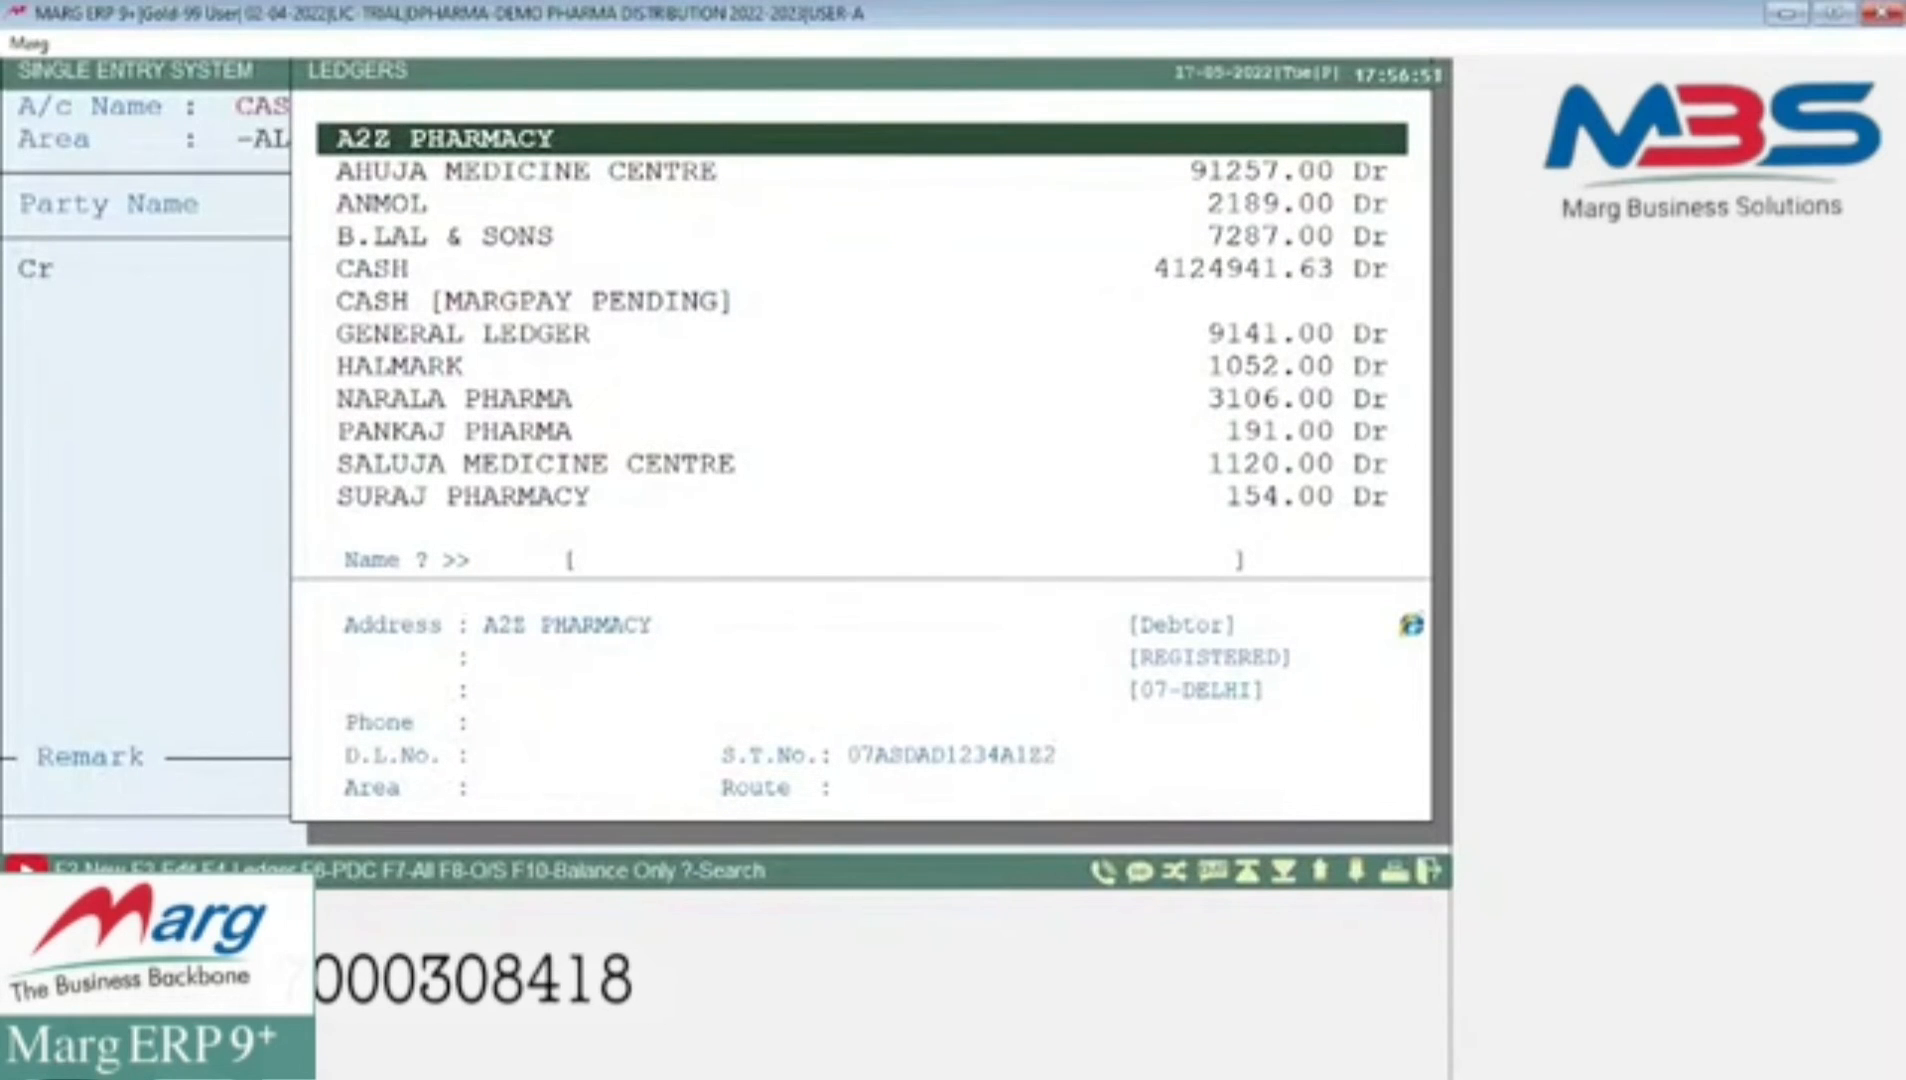
- Show all ledgers in the party list and look through them, including the creditor ledgers
{"action": "key", "text": "F7"}
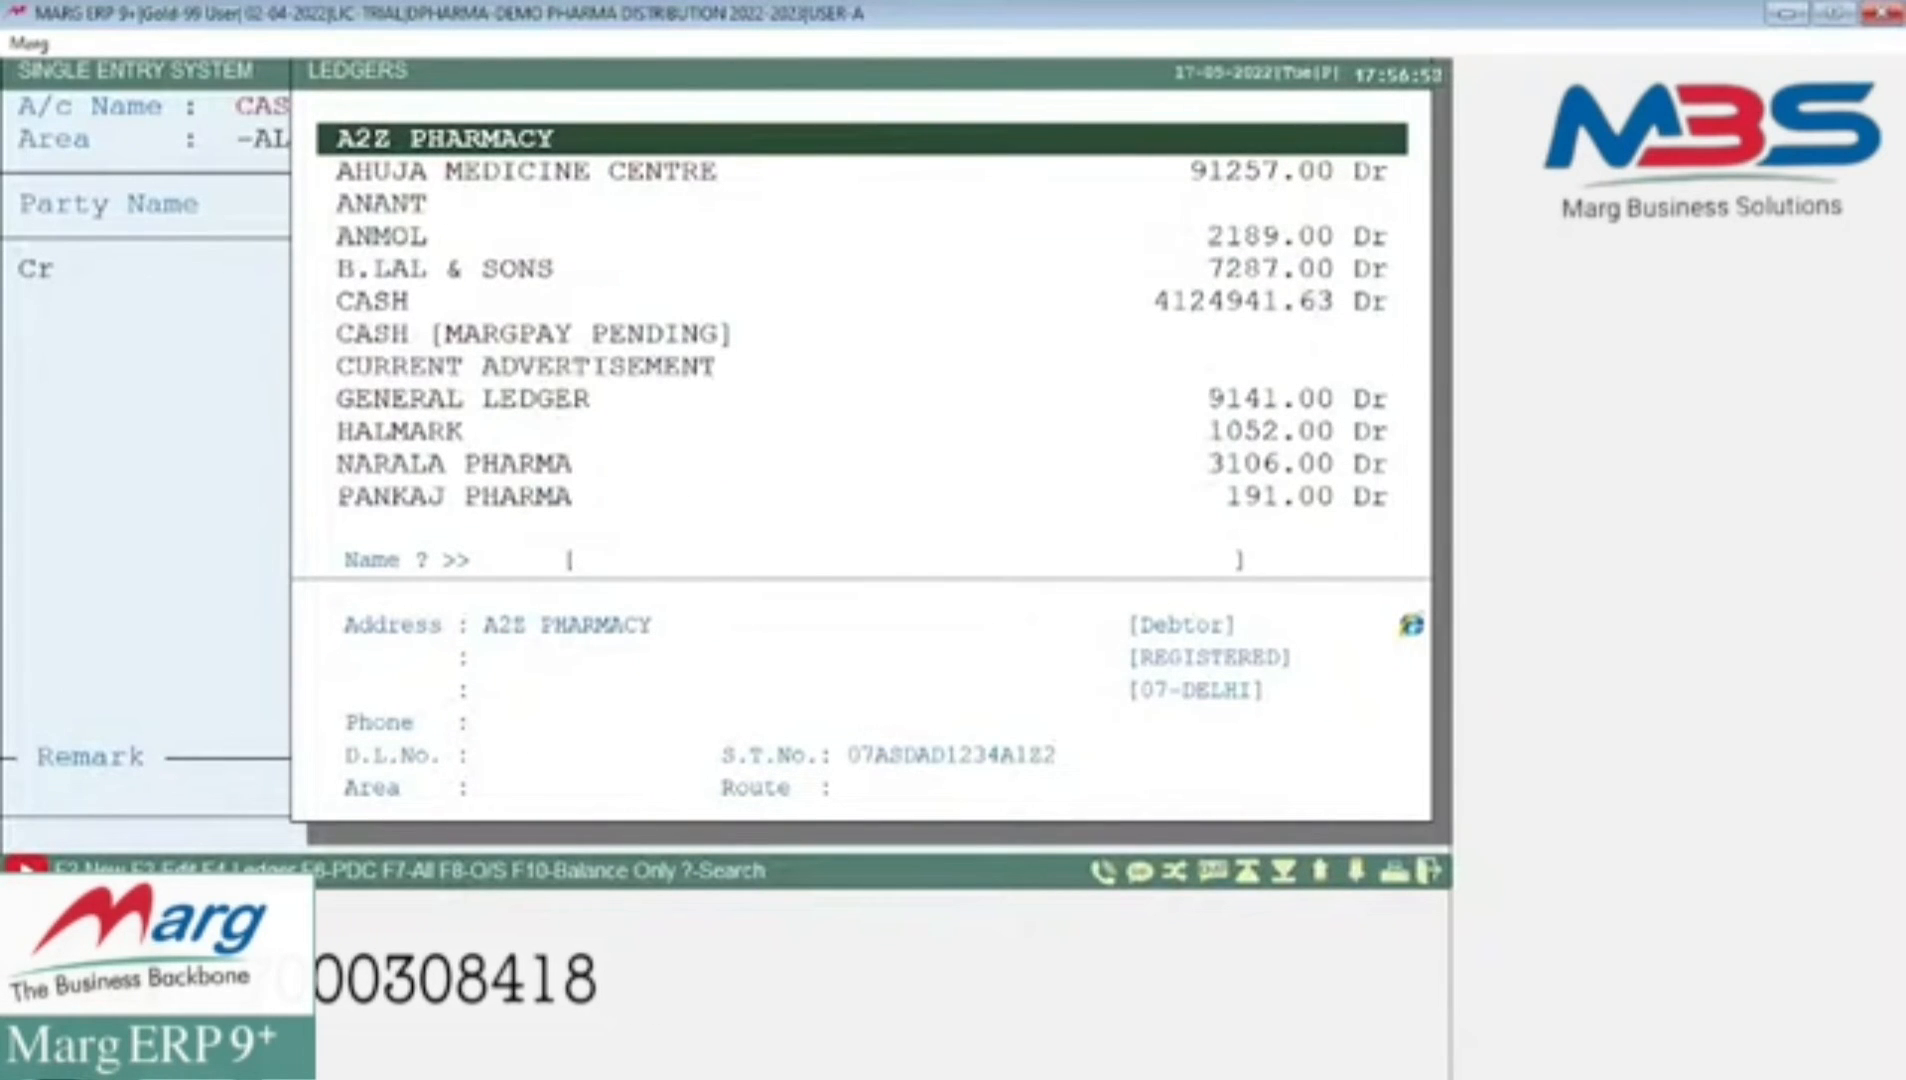
{"action": "key", "text": "Down"}
{"action": "key", "text": "Down"}
{"action": "key", "text": "Down"}
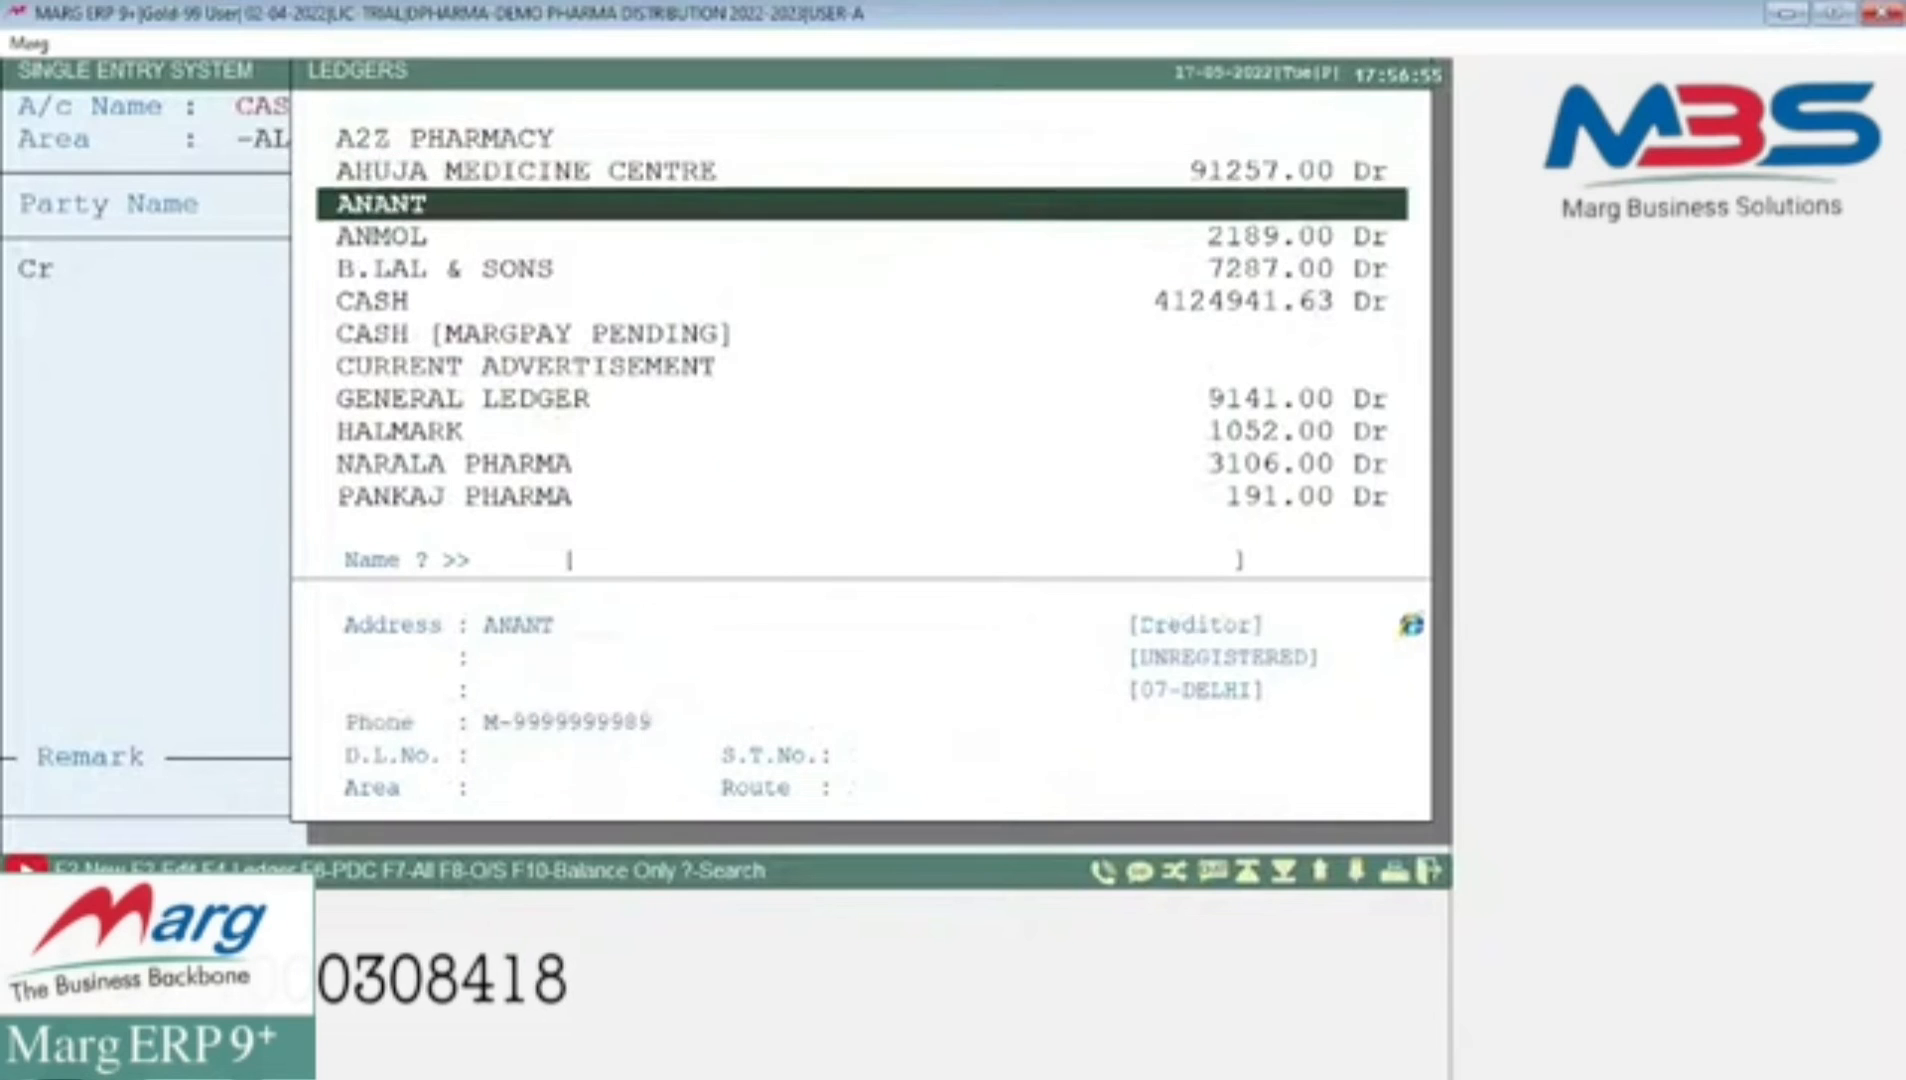
{"action": "key", "text": "Up"}
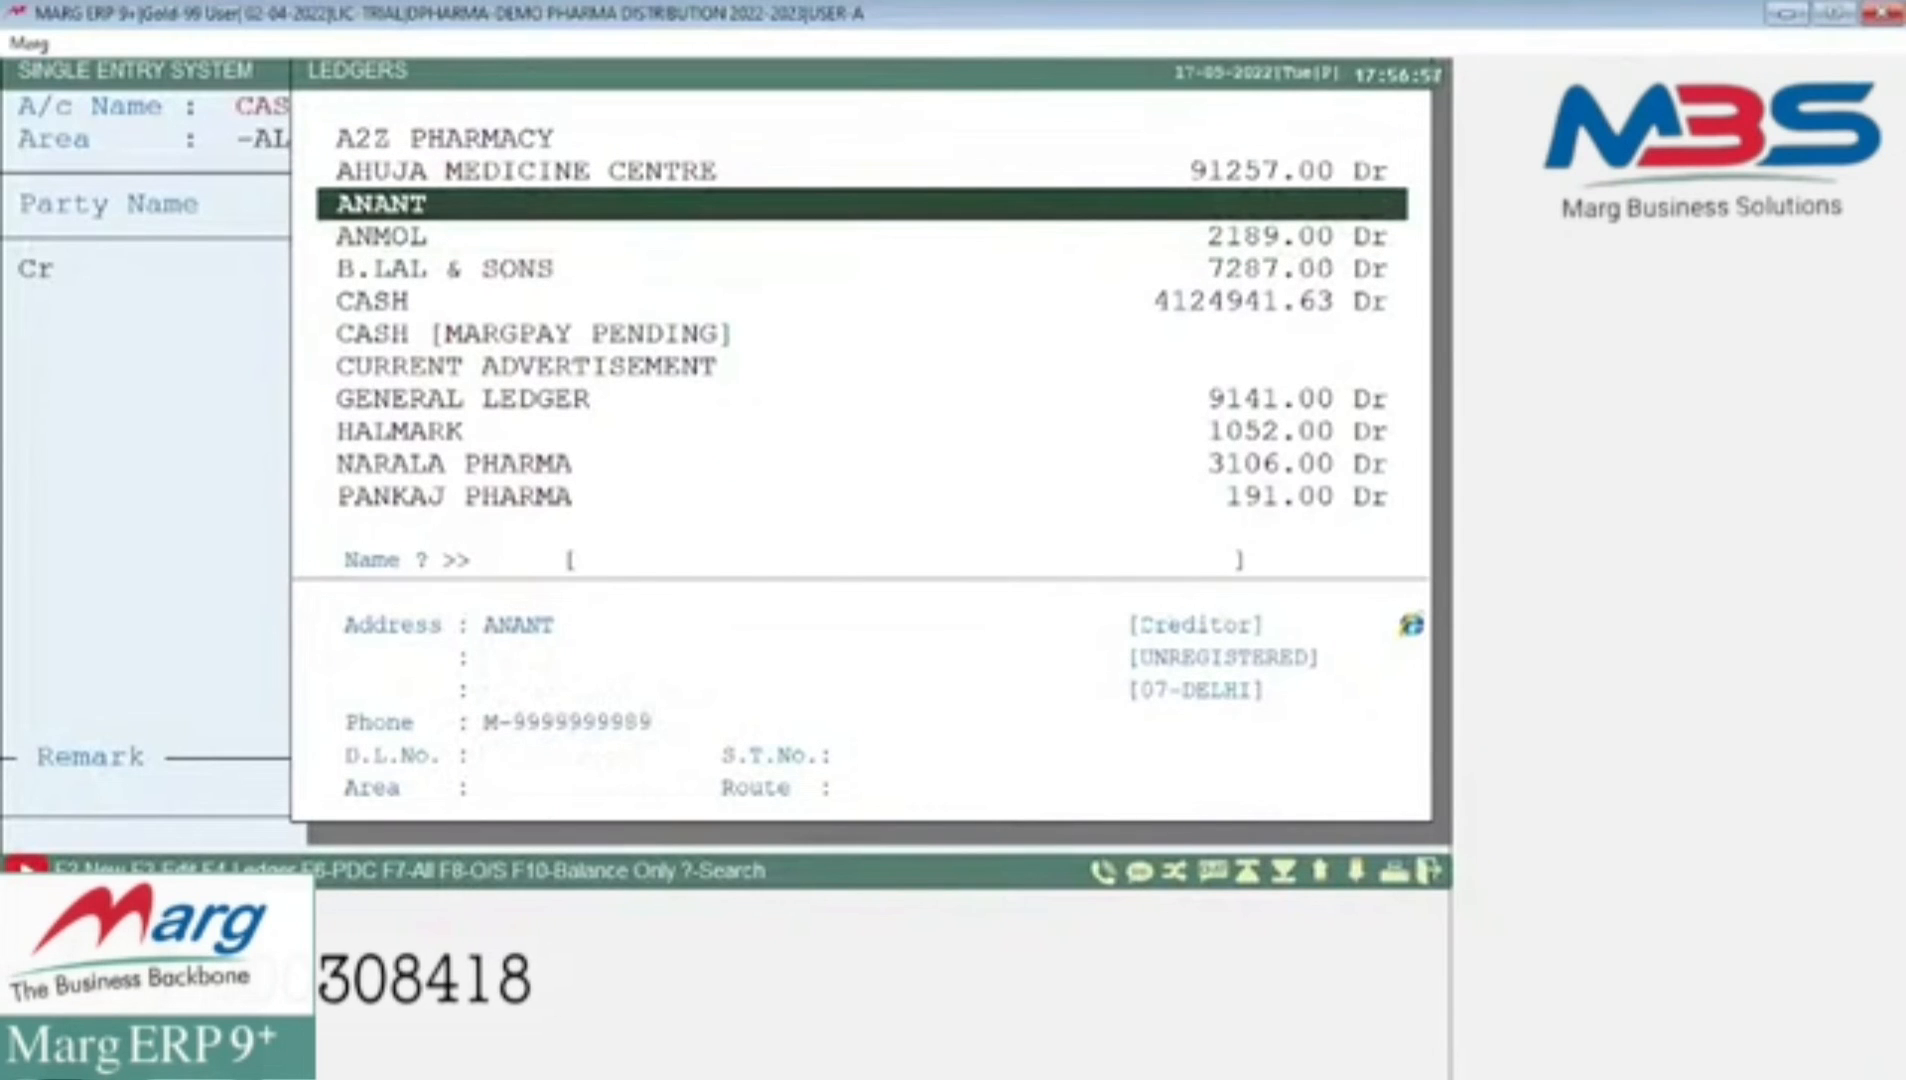
{"action": "key", "text": "Down"}
{"action": "key", "text": "Down"}
{"action": "key", "text": "Down"}
{"action": "key", "text": "Down"}
{"action": "key", "text": "Down"}
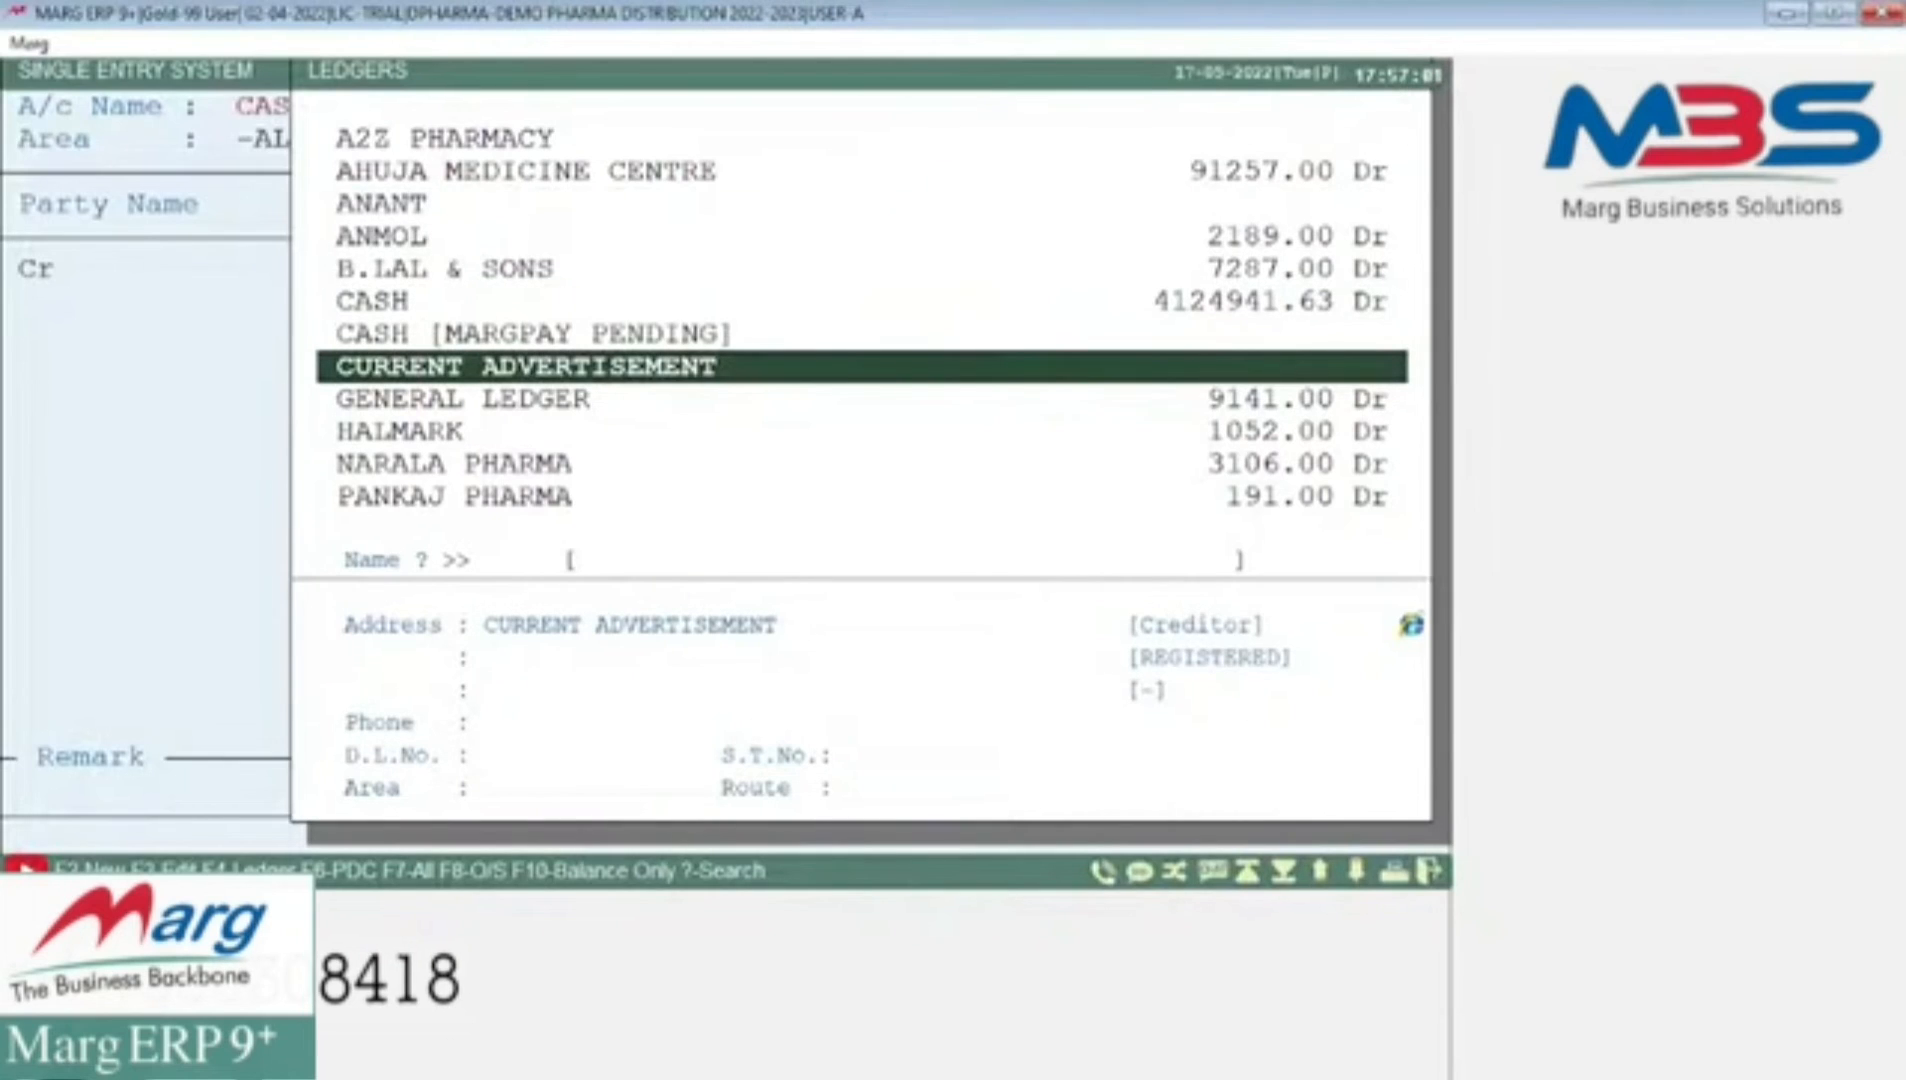
- Open the ledger search, leave the other criteria unset and set Group to Y
{"action": "key", "text": "question"}
{"action": "key", "text": "Return"}
{"action": "key", "text": "Return"}
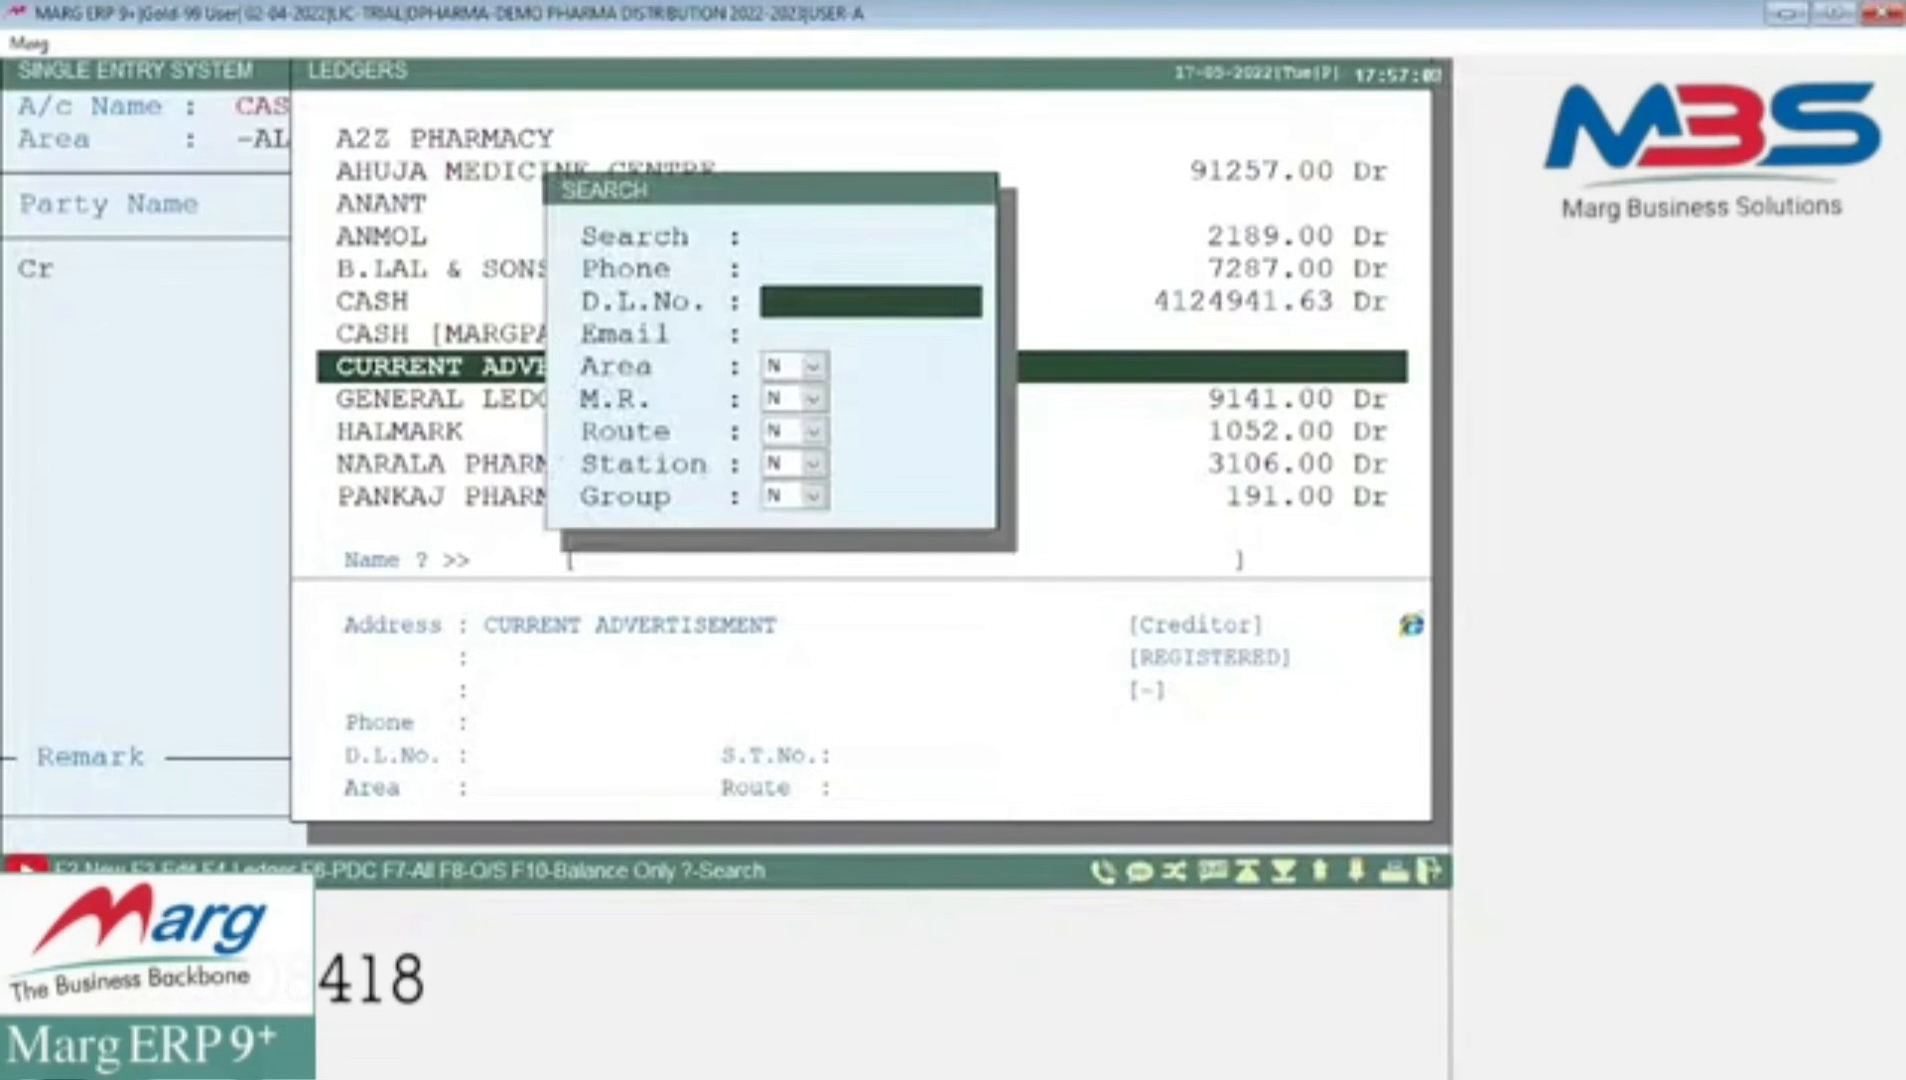
{"action": "key", "text": "Return"}
{"action": "key", "text": "Return"}
{"action": "key", "text": "Return"}
{"action": "key", "text": "Return"}
{"action": "key", "text": "Return"}
{"action": "key", "text": "Return"}
{"action": "key", "text": "alt+Down"}
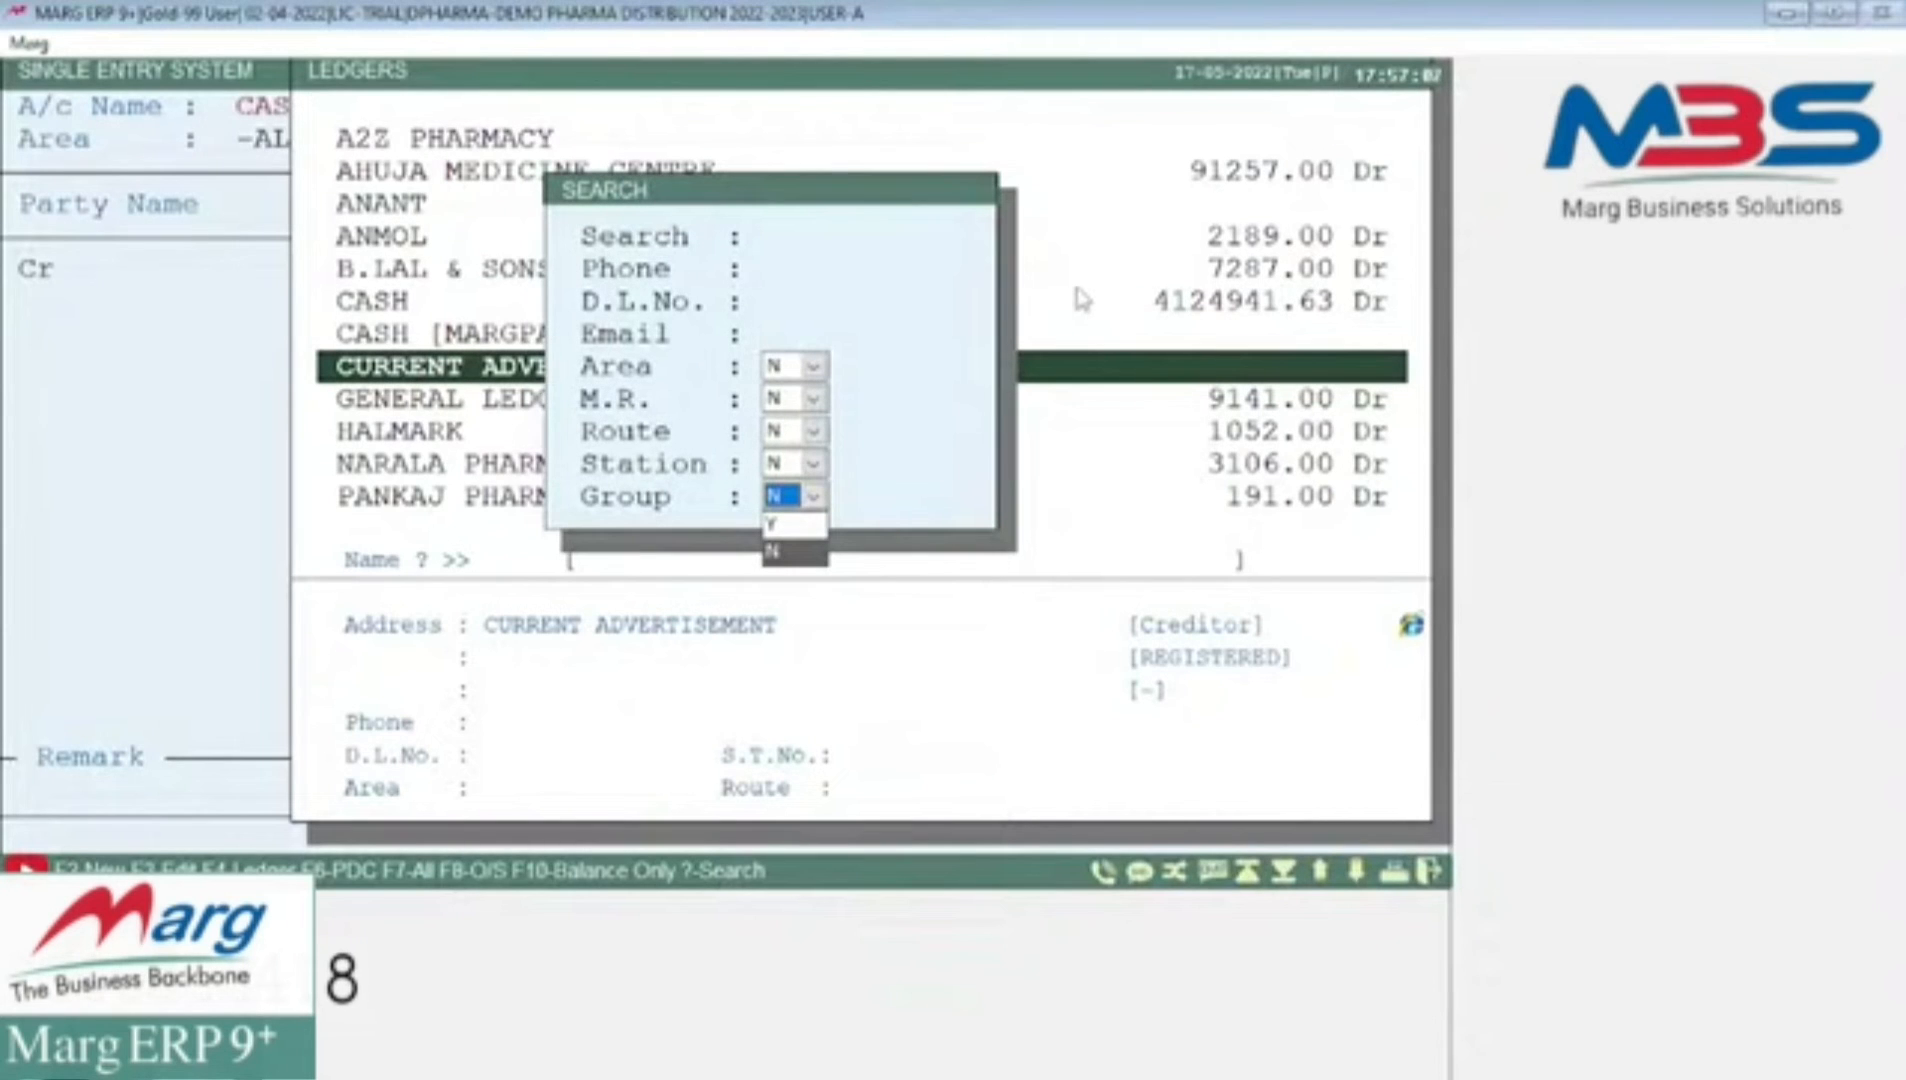
{"action": "key", "text": "Up"}
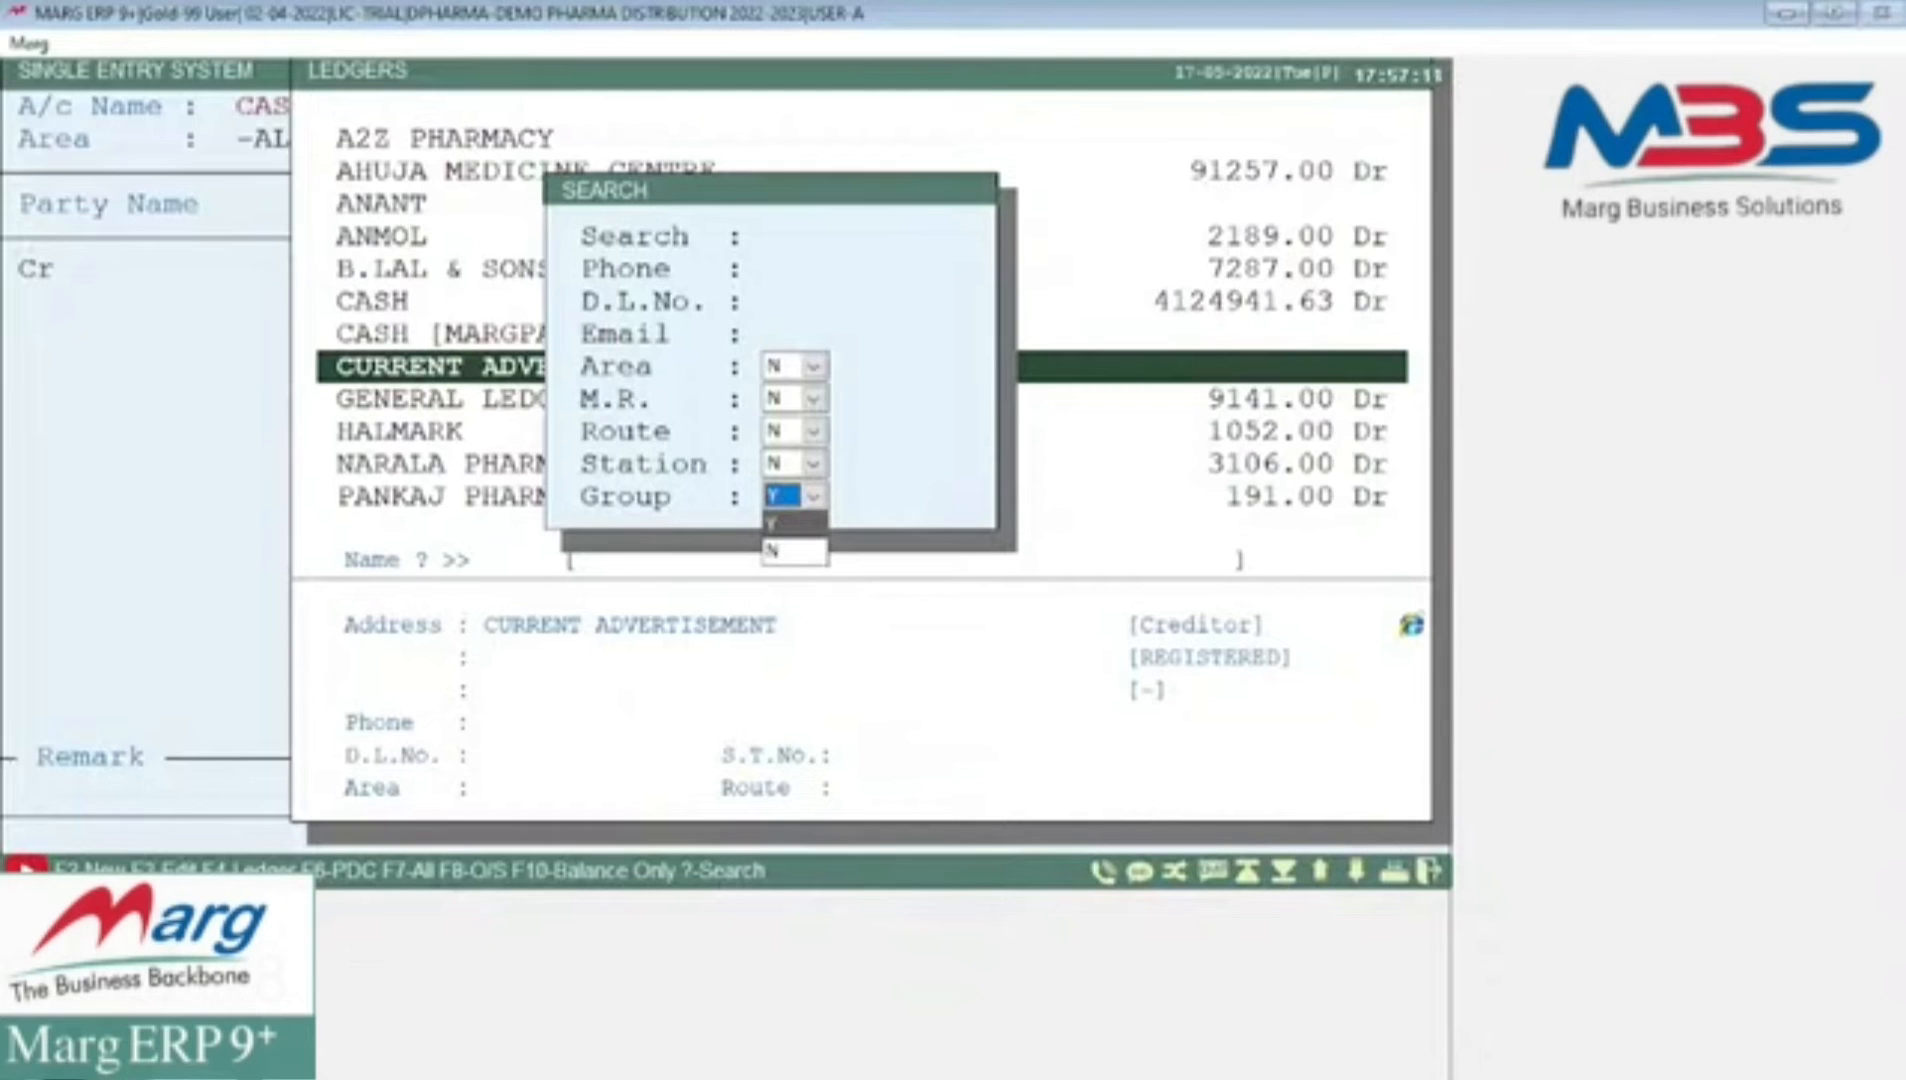
{"action": "key", "text": "Return"}
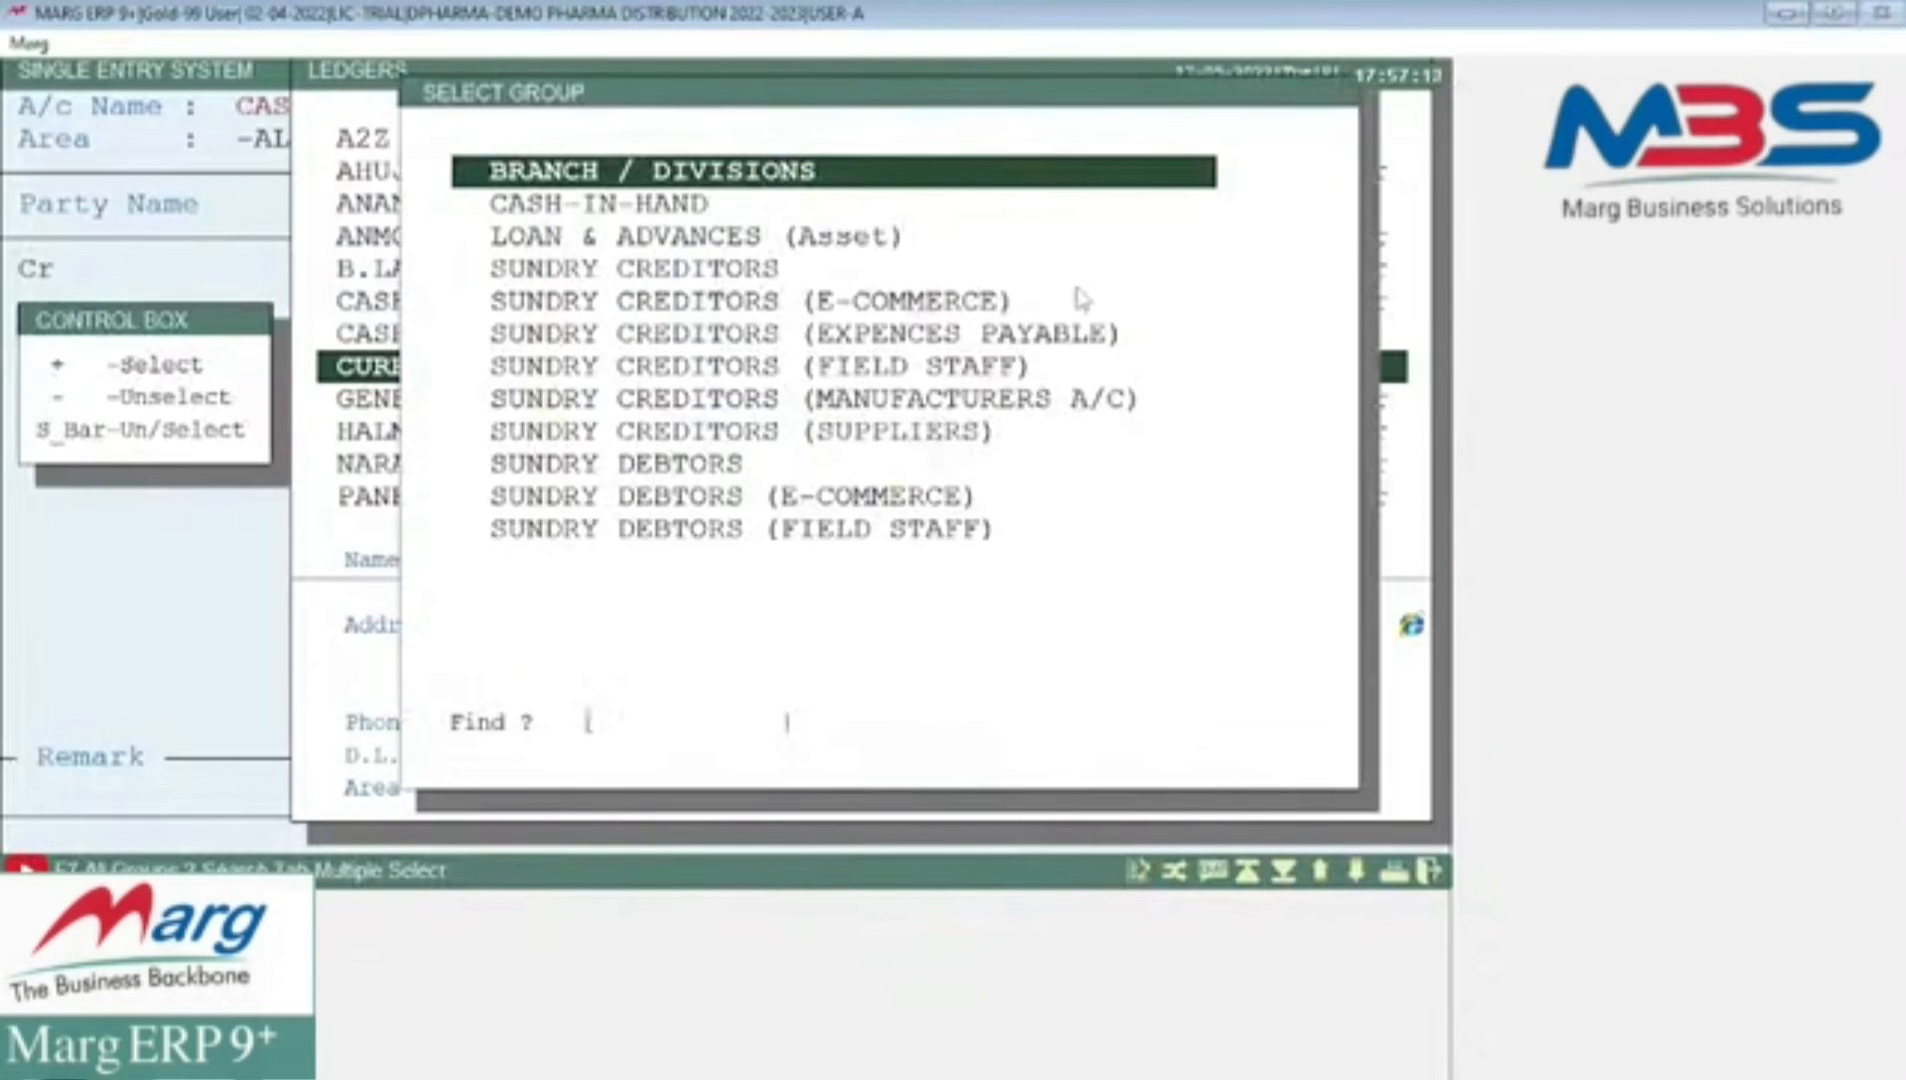
- Restrict the ledger list to the SUNDRY DEBTORS group and run the search
{"action": "key", "text": "Down"}
{"action": "key", "text": "Down"}
{"action": "key", "text": "Down"}
{"action": "key", "text": "Down"}
{"action": "key", "text": "Down"}
{"action": "key", "text": "Down"}
{"action": "key", "text": "Down"}
{"action": "key", "text": "Down"}
{"action": "key", "text": "Down"}
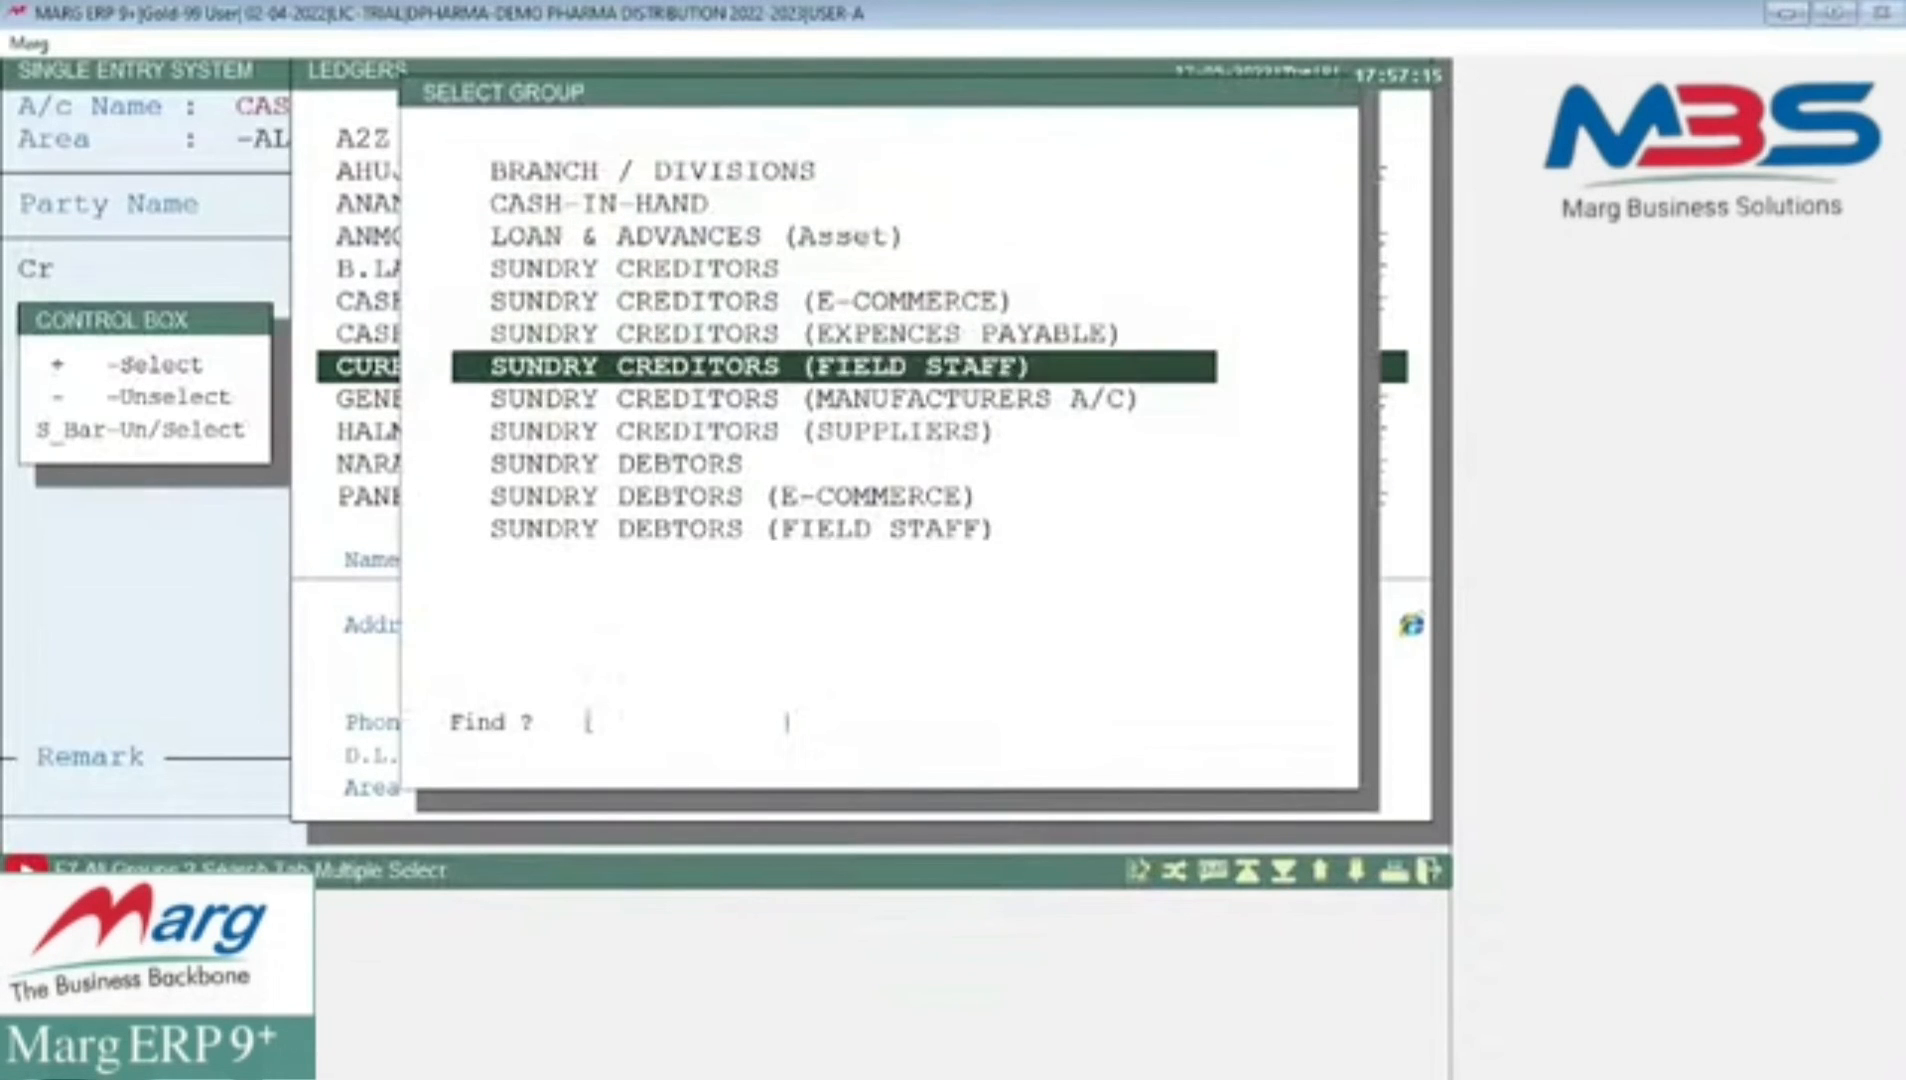
{"action": "key", "text": "Escape"}
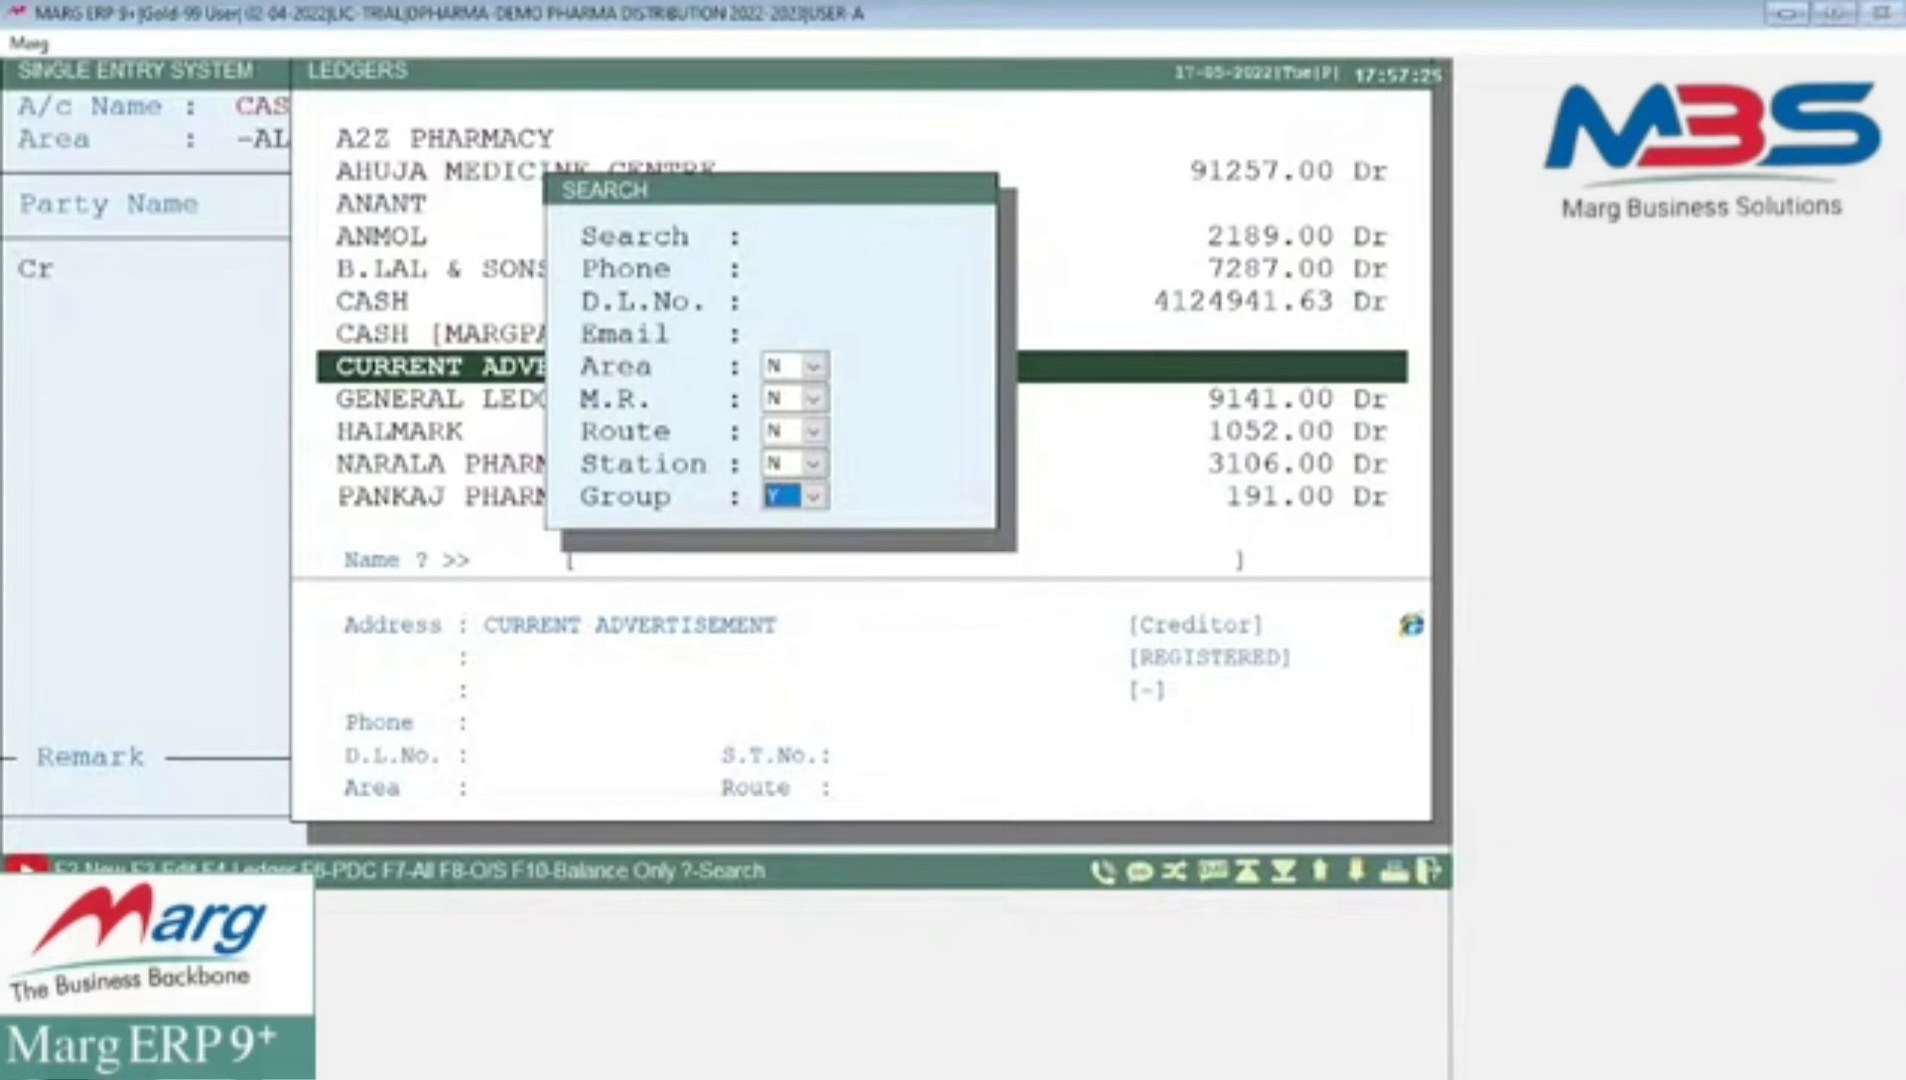
{"action": "key", "text": "Return"}
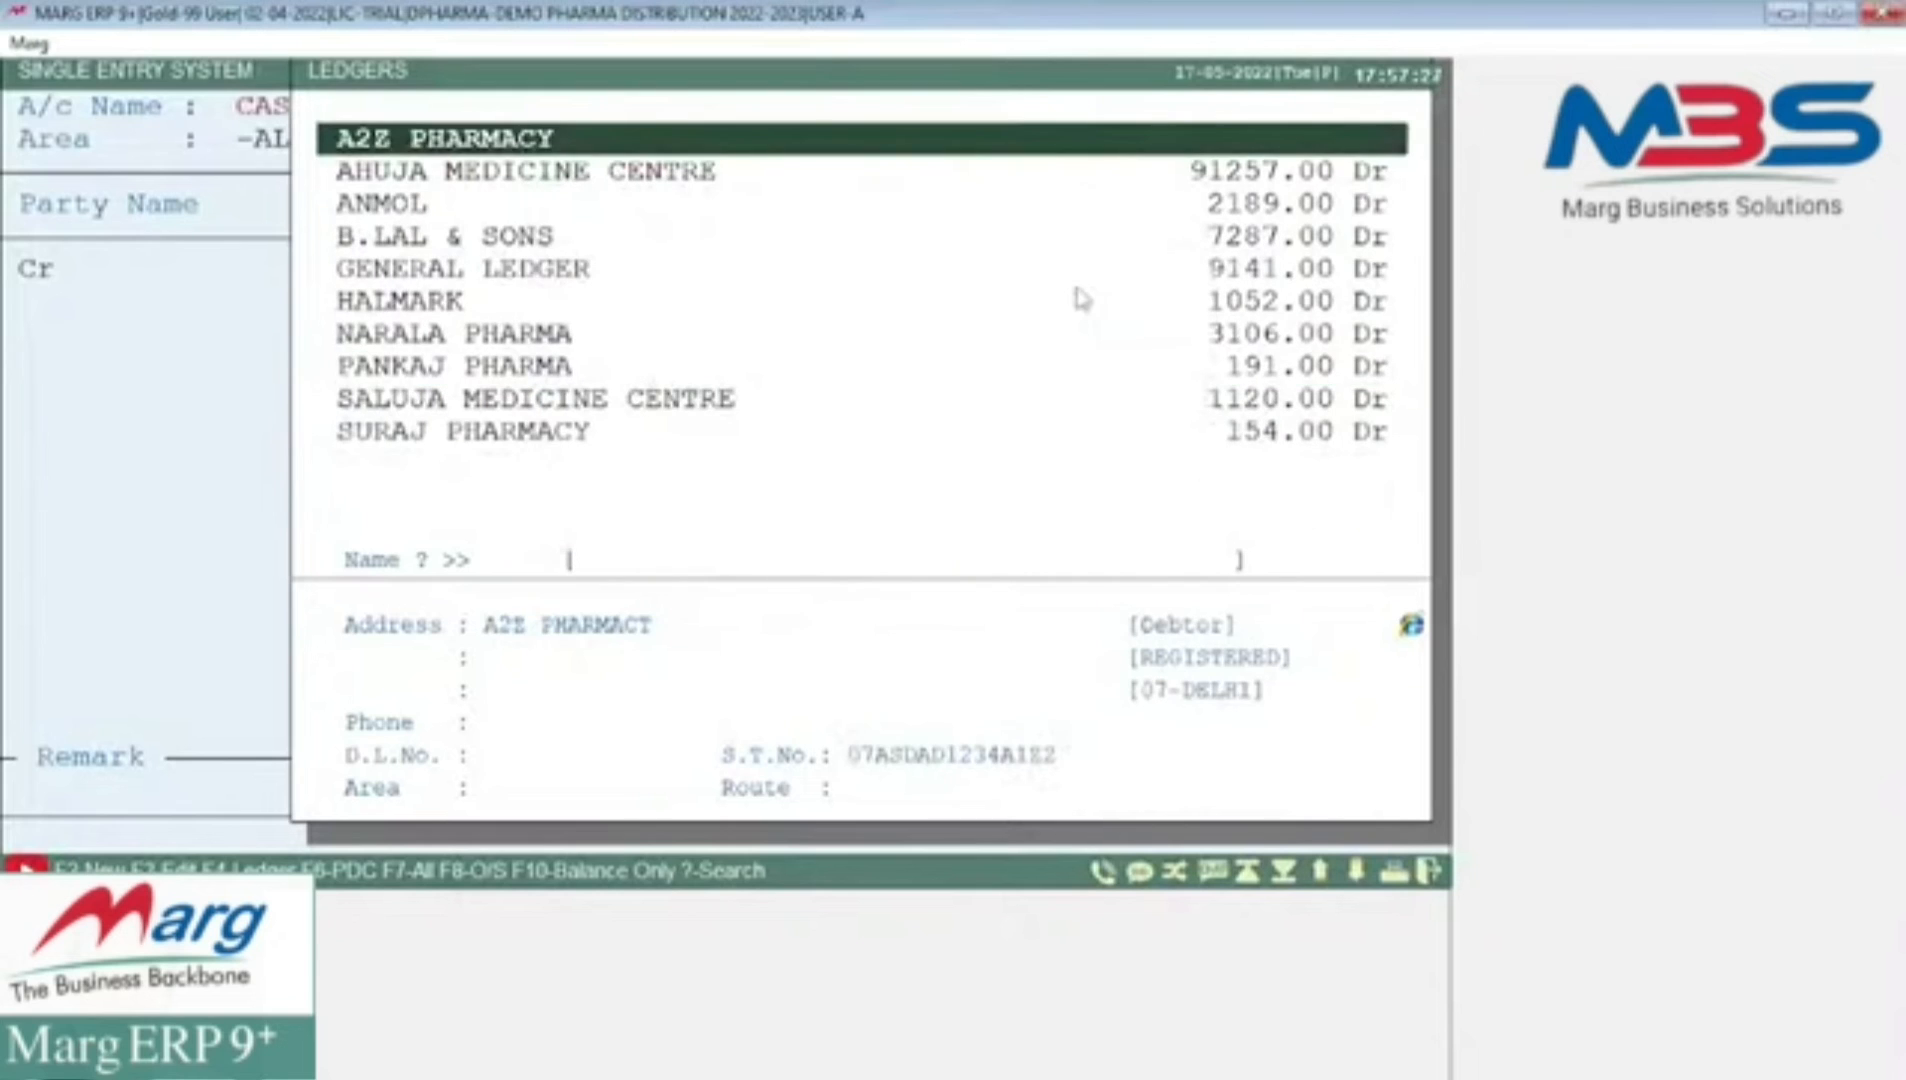
- Choose B.LAL & SONS as the Cr party and accept 17-05-2022 as the entry date
{"action": "key", "text": "Down"}
{"action": "key", "text": "Down"}
{"action": "key", "text": "Down"}
{"action": "key", "text": "Down"}
{"action": "key", "text": "Down"}
{"action": "key", "text": "Down"}
{"action": "key", "text": "Down"}
{"action": "key", "text": "Down"}
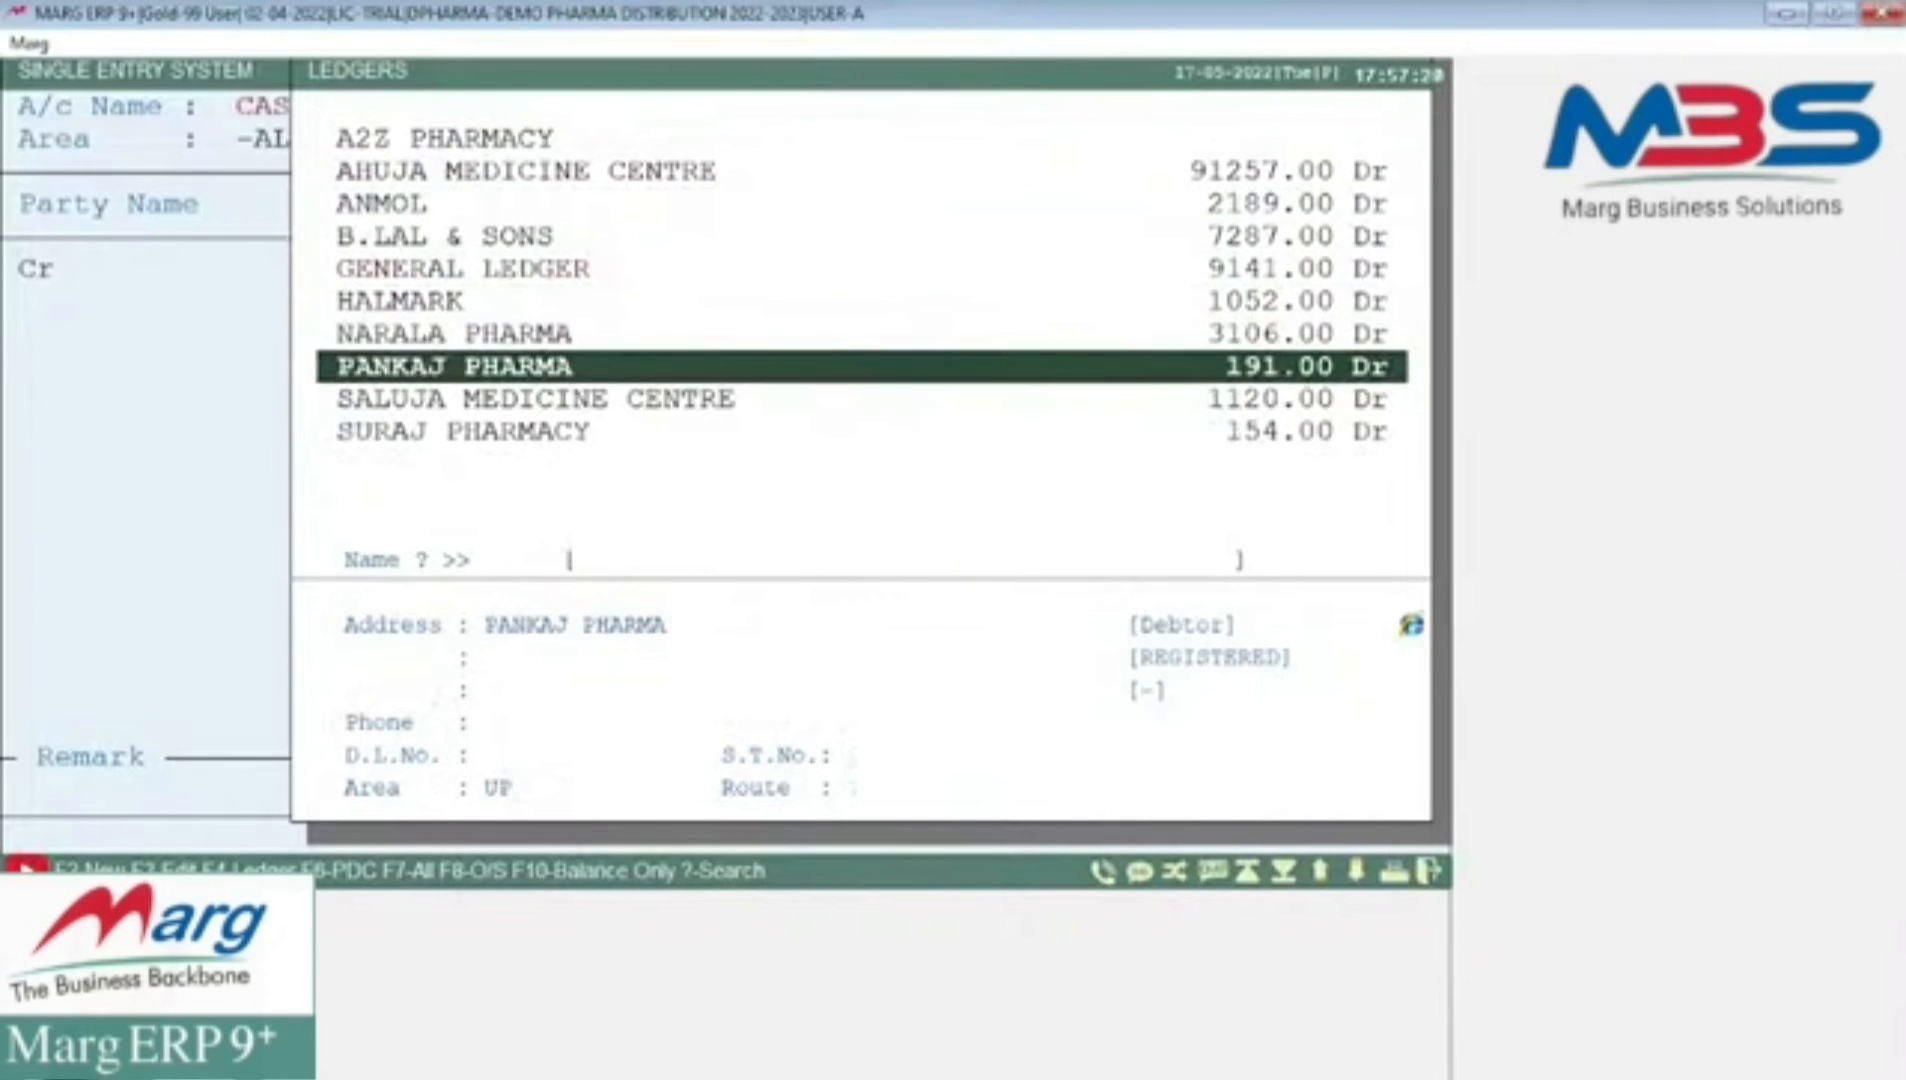
{"action": "key", "text": "Up"}
{"action": "key", "text": "Up"}
{"action": "key", "text": "Up"}
{"action": "key", "text": "Up"}
{"action": "key", "text": "Up"}
{"action": "key", "text": "Up"}
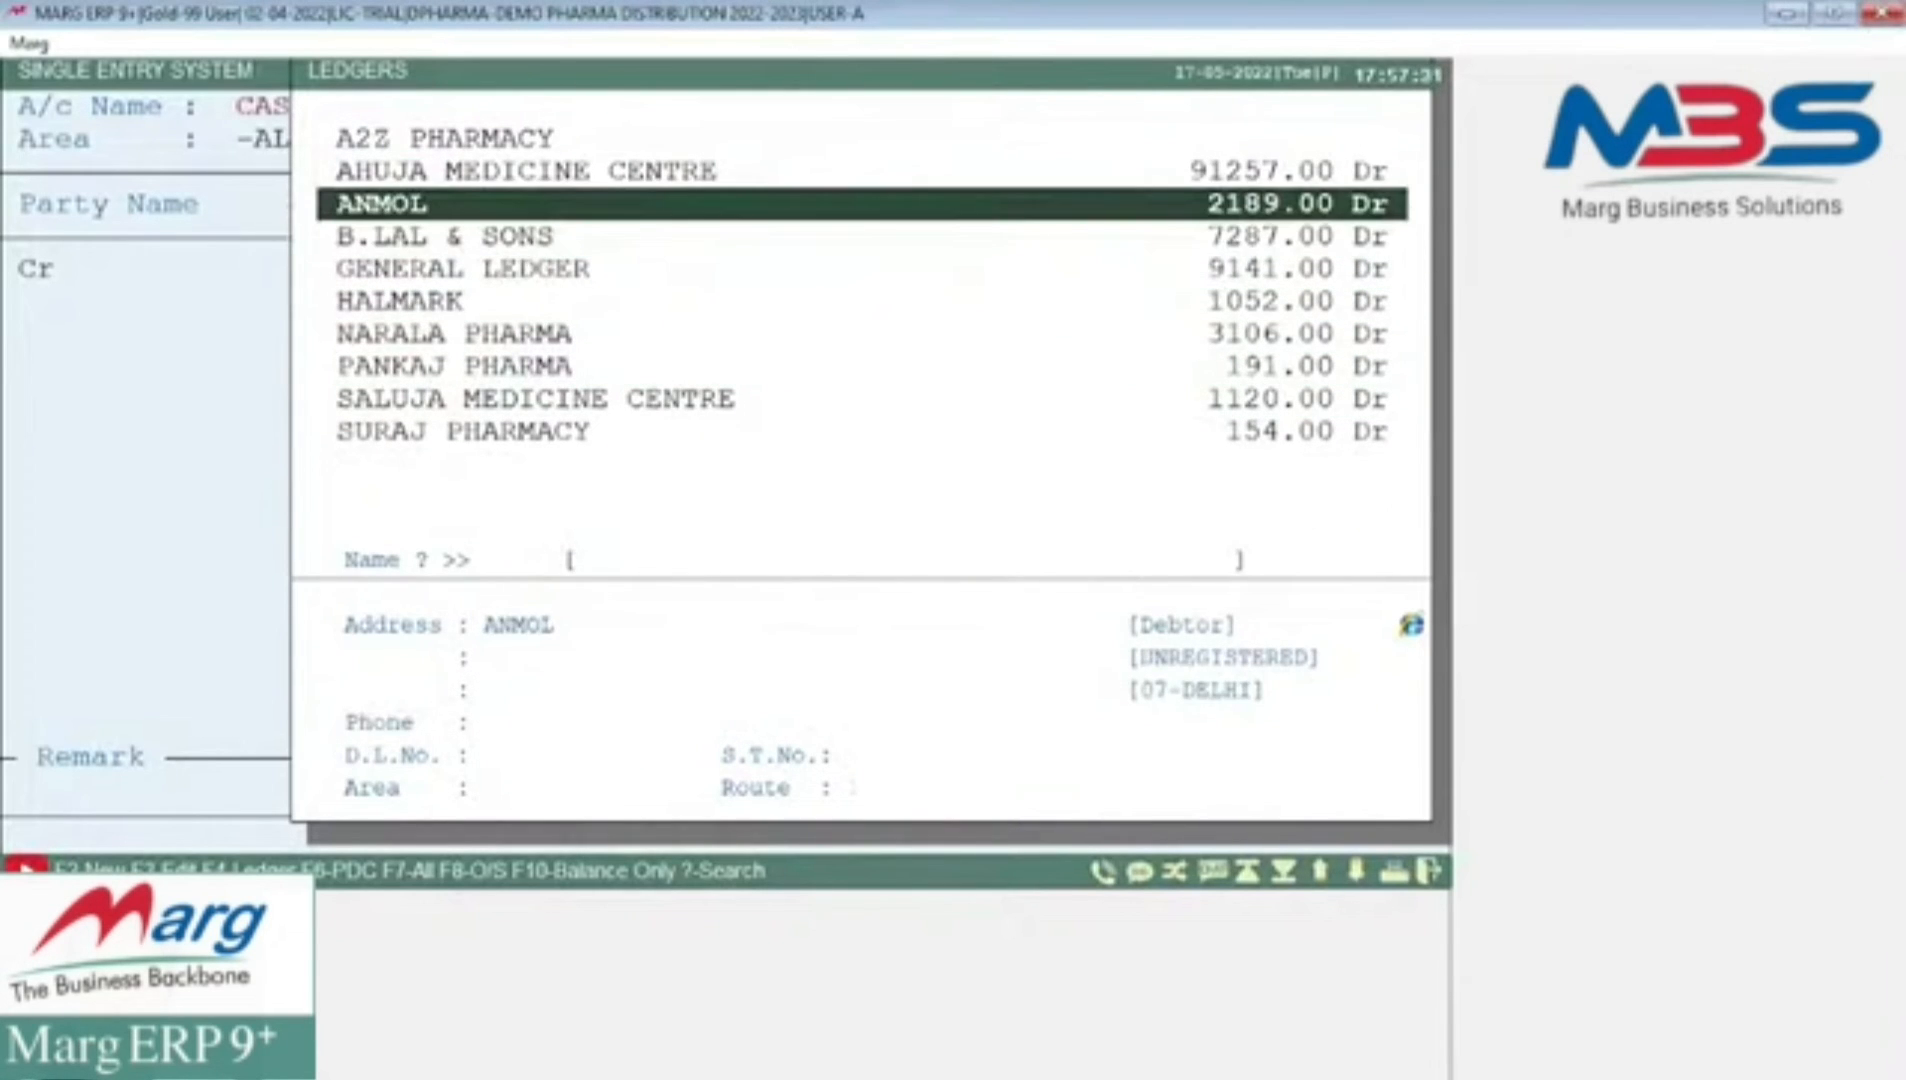
{"action": "key", "text": "Down"}
{"action": "key", "text": "Return"}
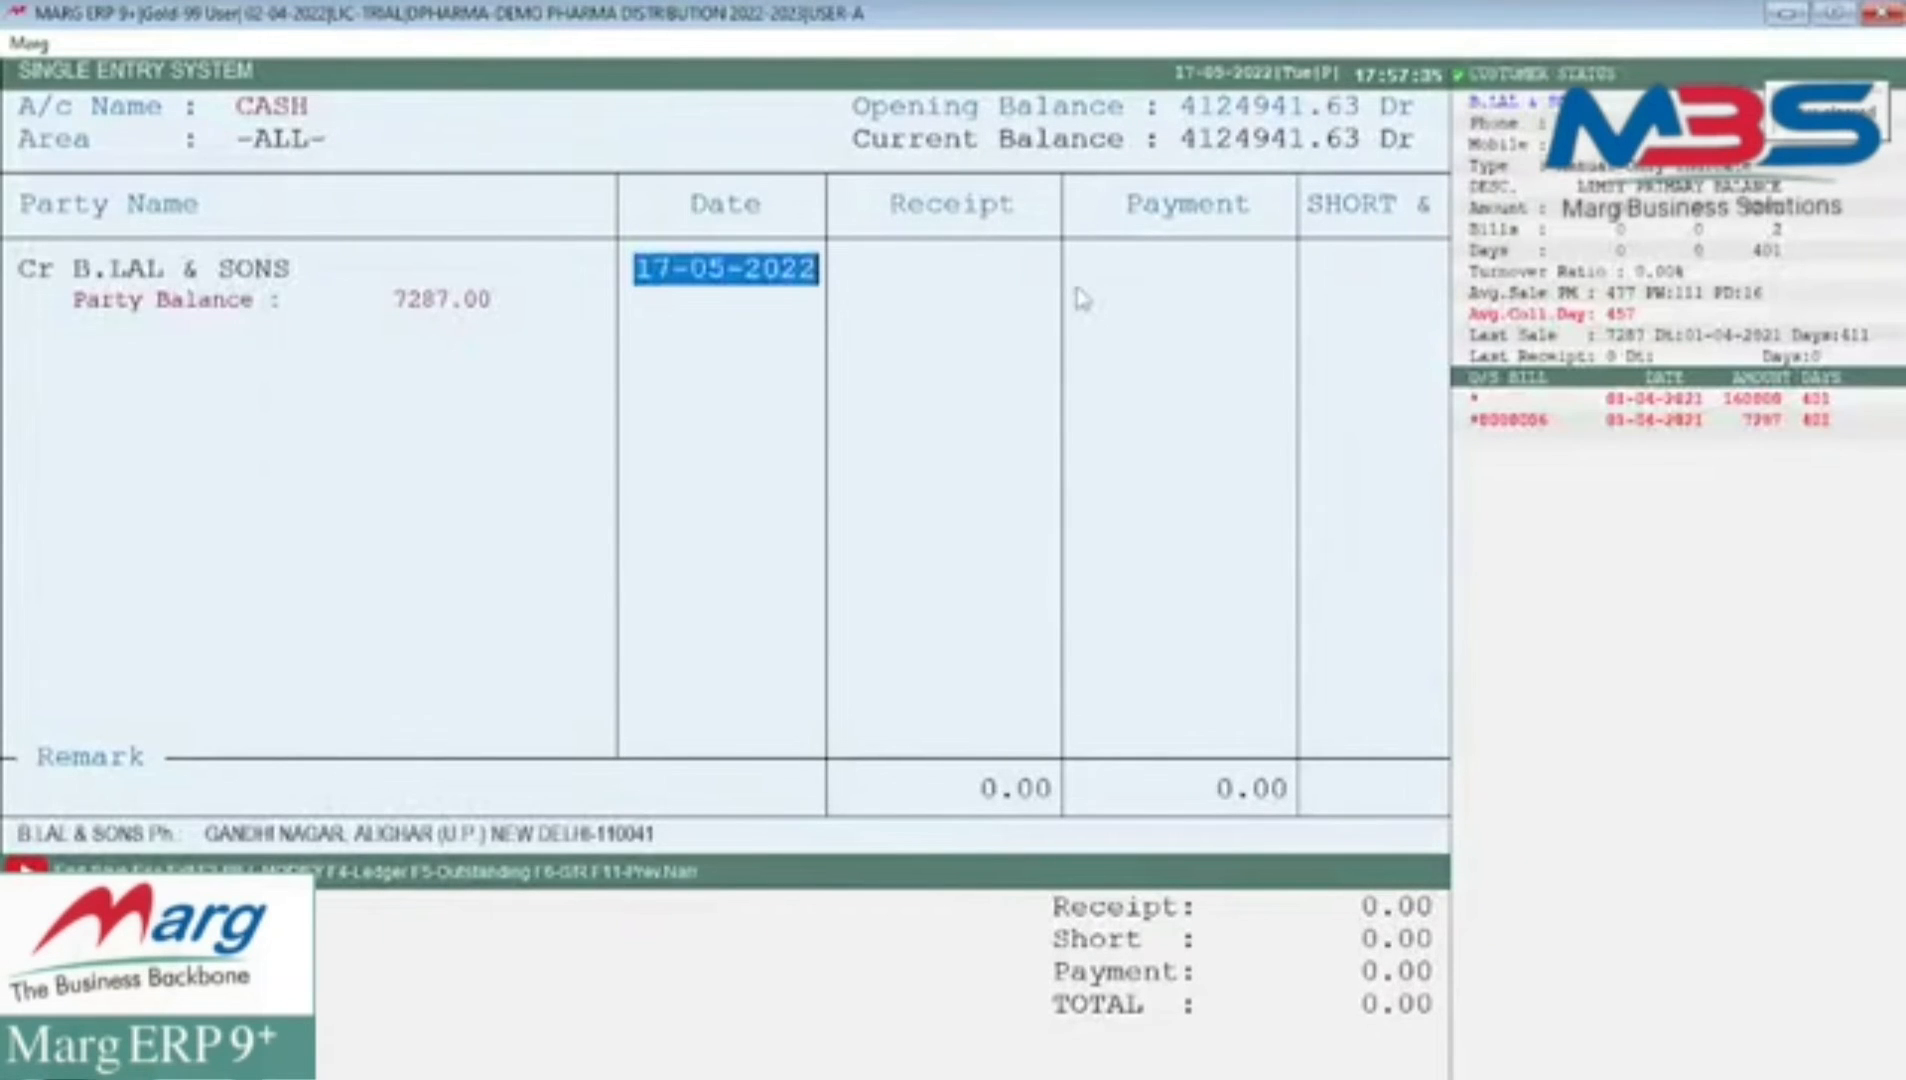
{"action": "key", "text": "Return"}
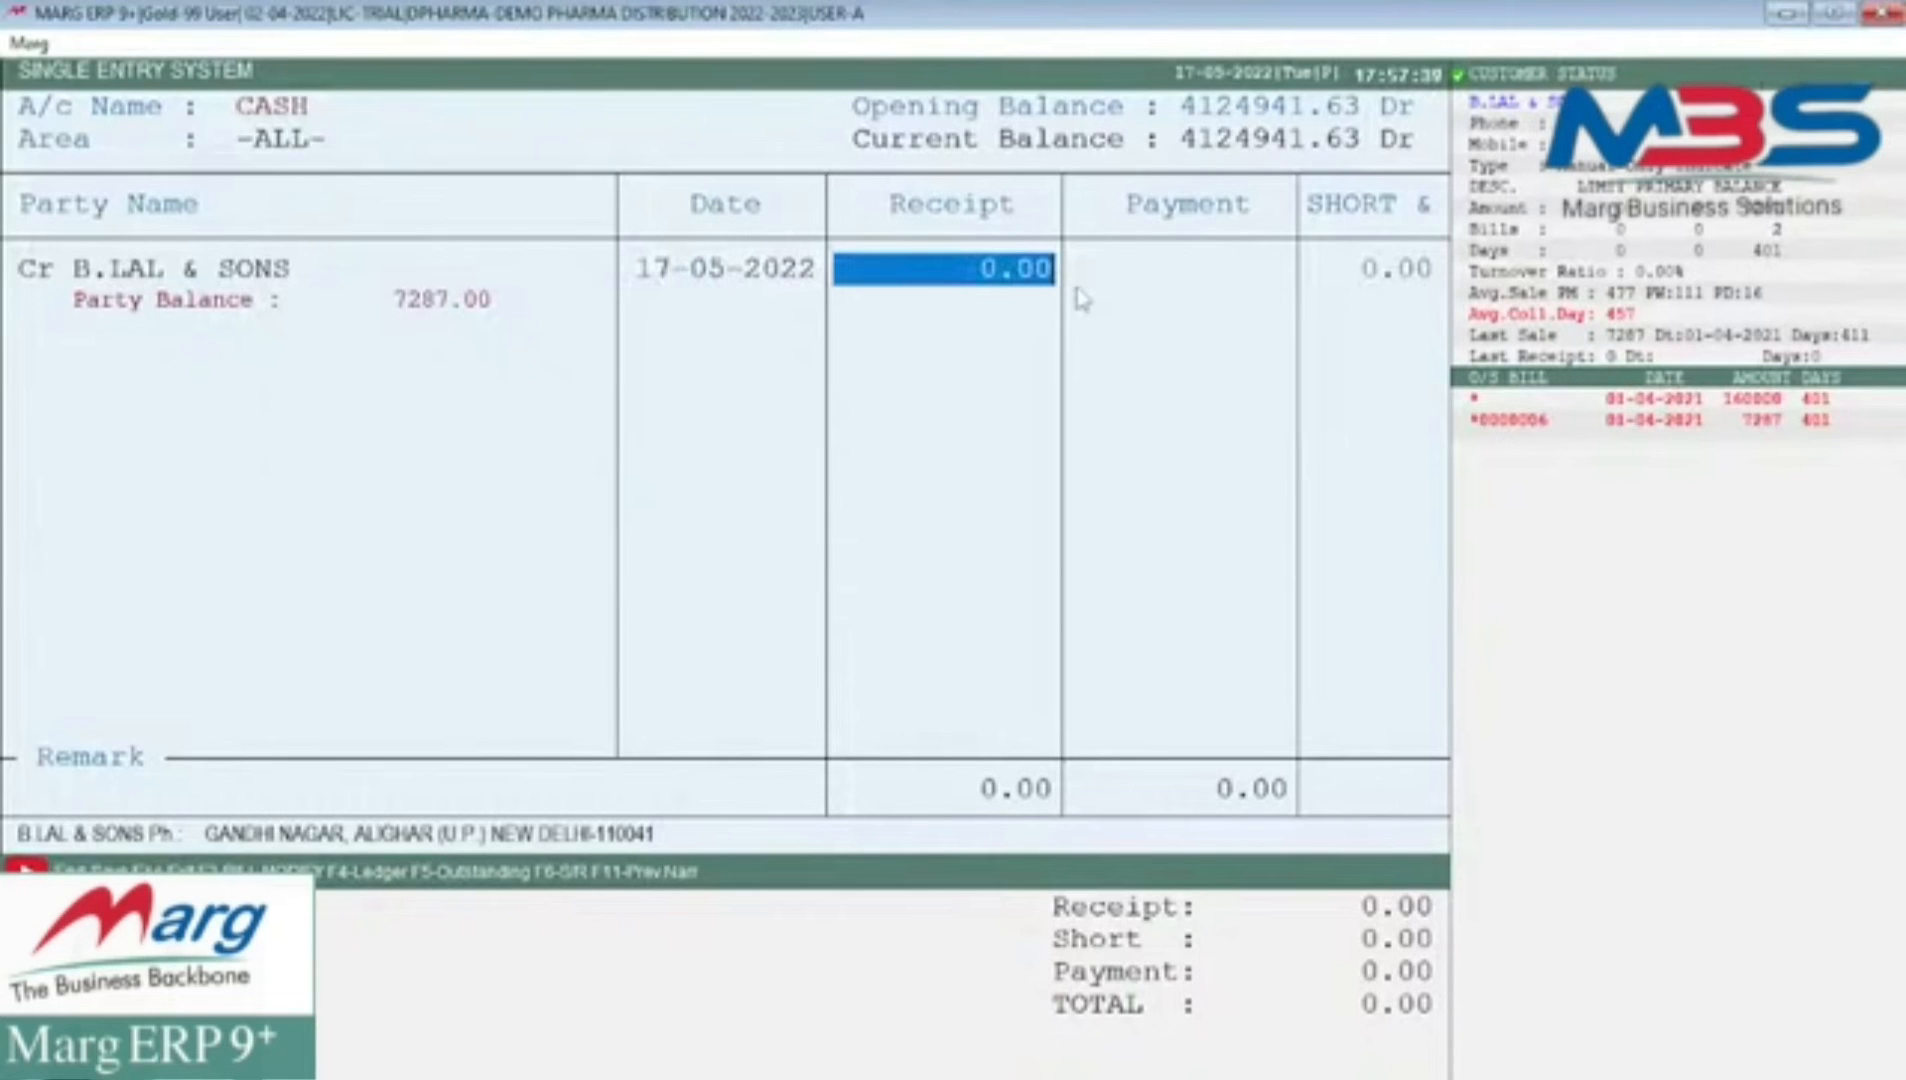
- Enter a receipt of 100 from B.LAL & SONS and adjust it by Adj Ref against the pending 7287.00 invoice
{"action": "type", "text": "100"}
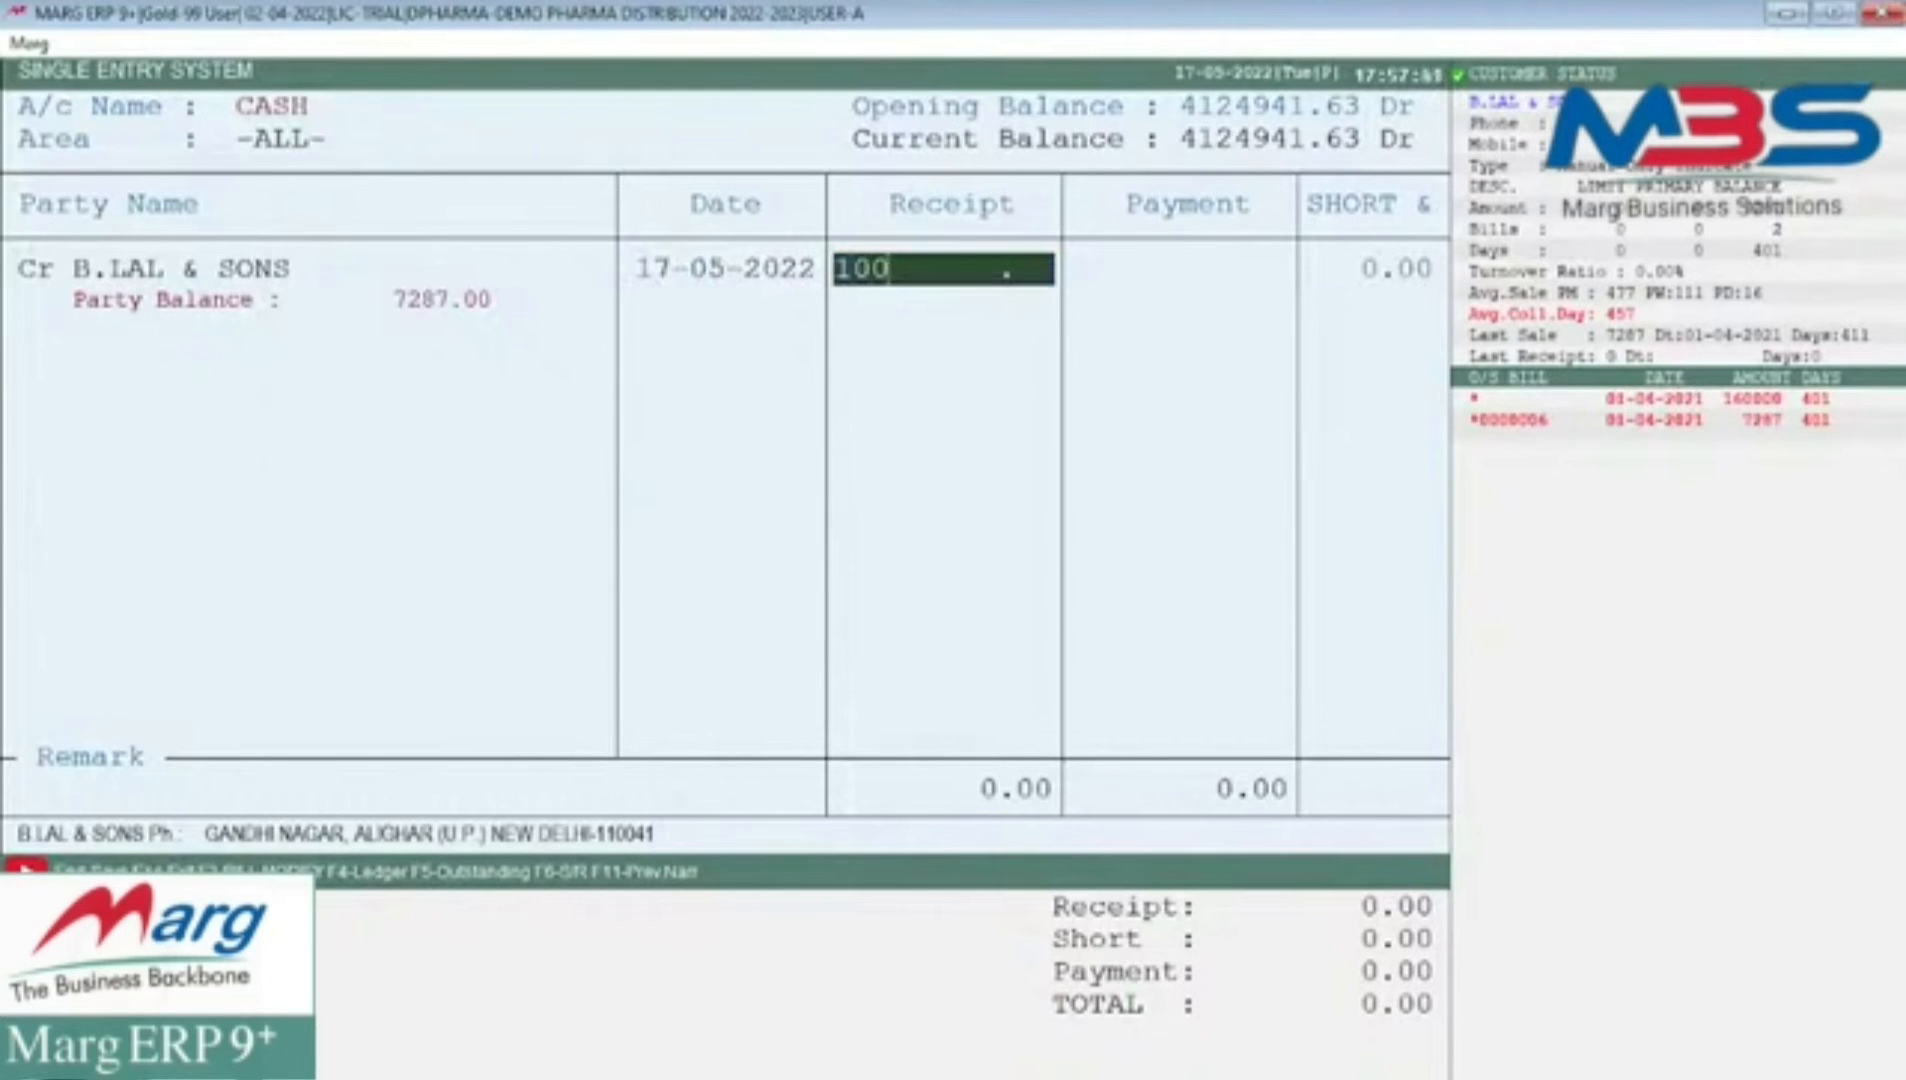
{"action": "key", "text": "Return"}
{"action": "key", "text": "Return"}
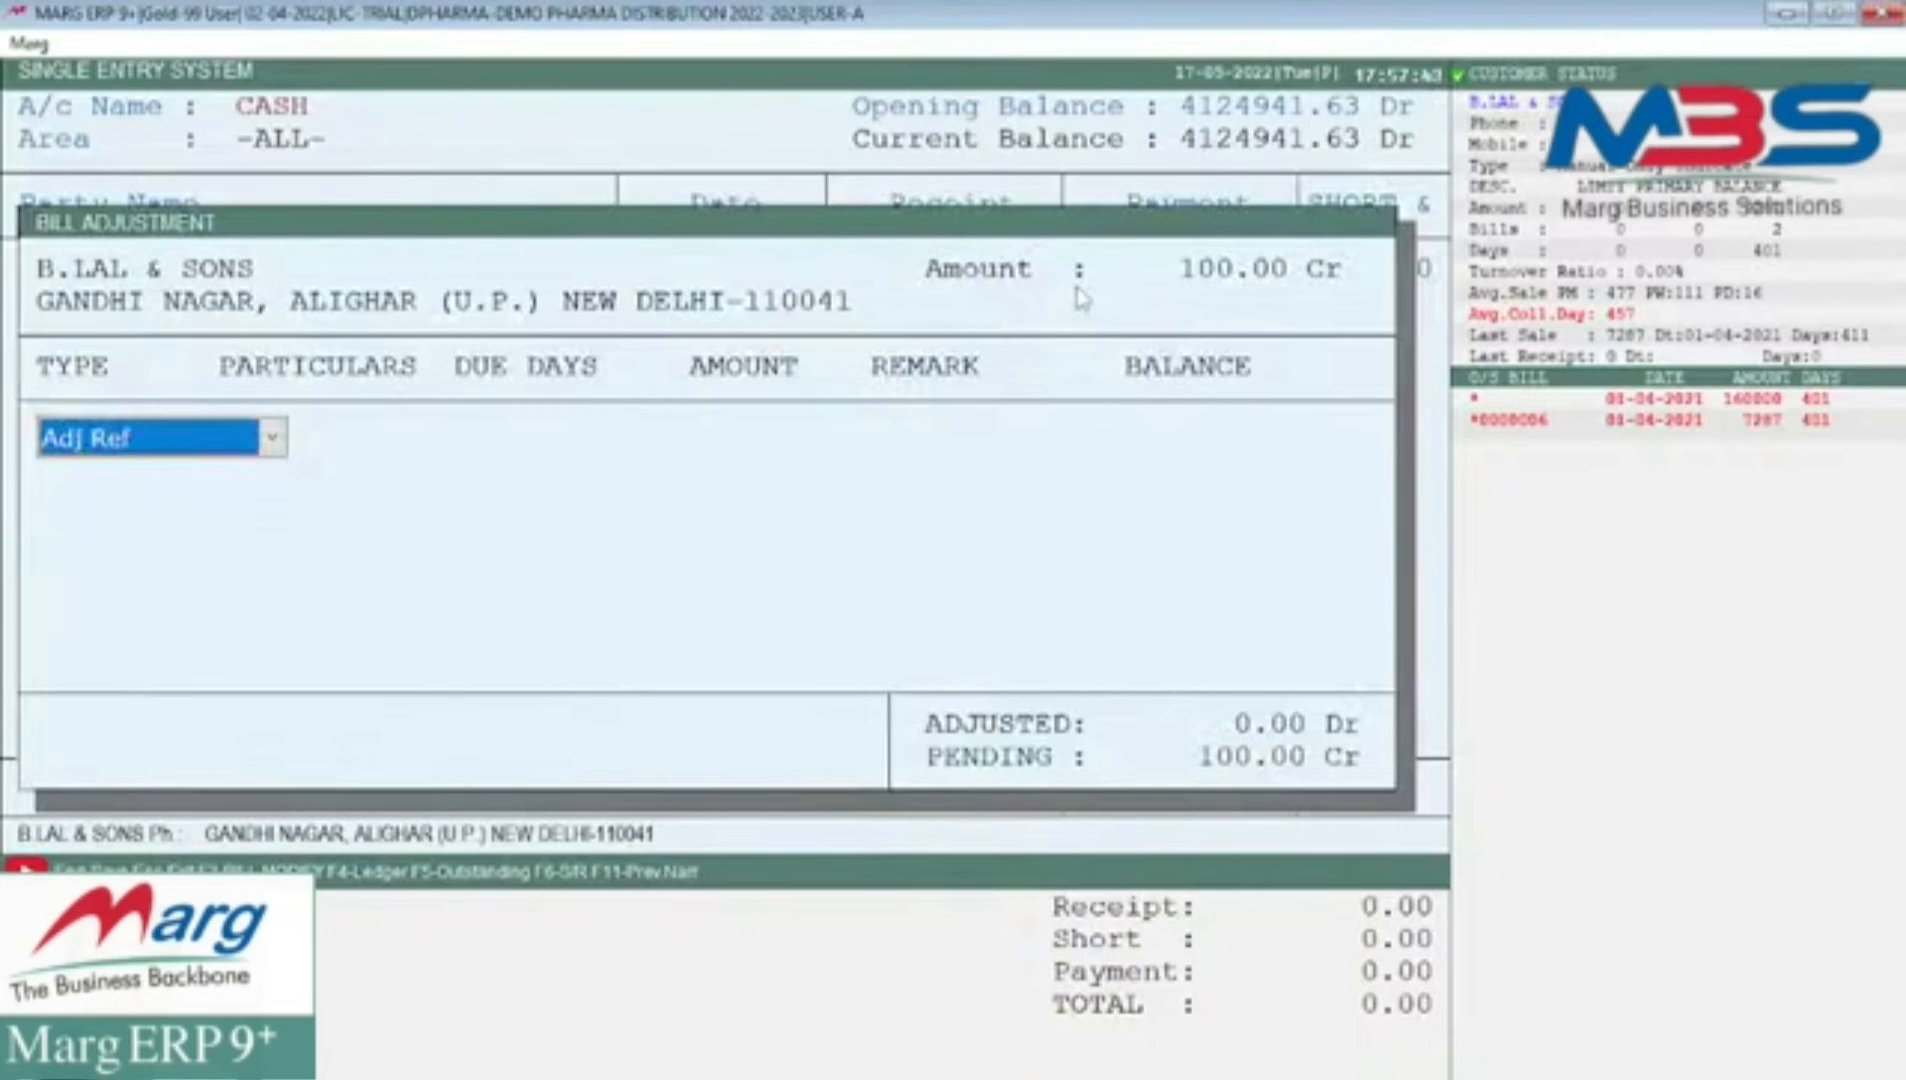
{"action": "key", "text": "Return"}
{"action": "key", "text": "Down"}
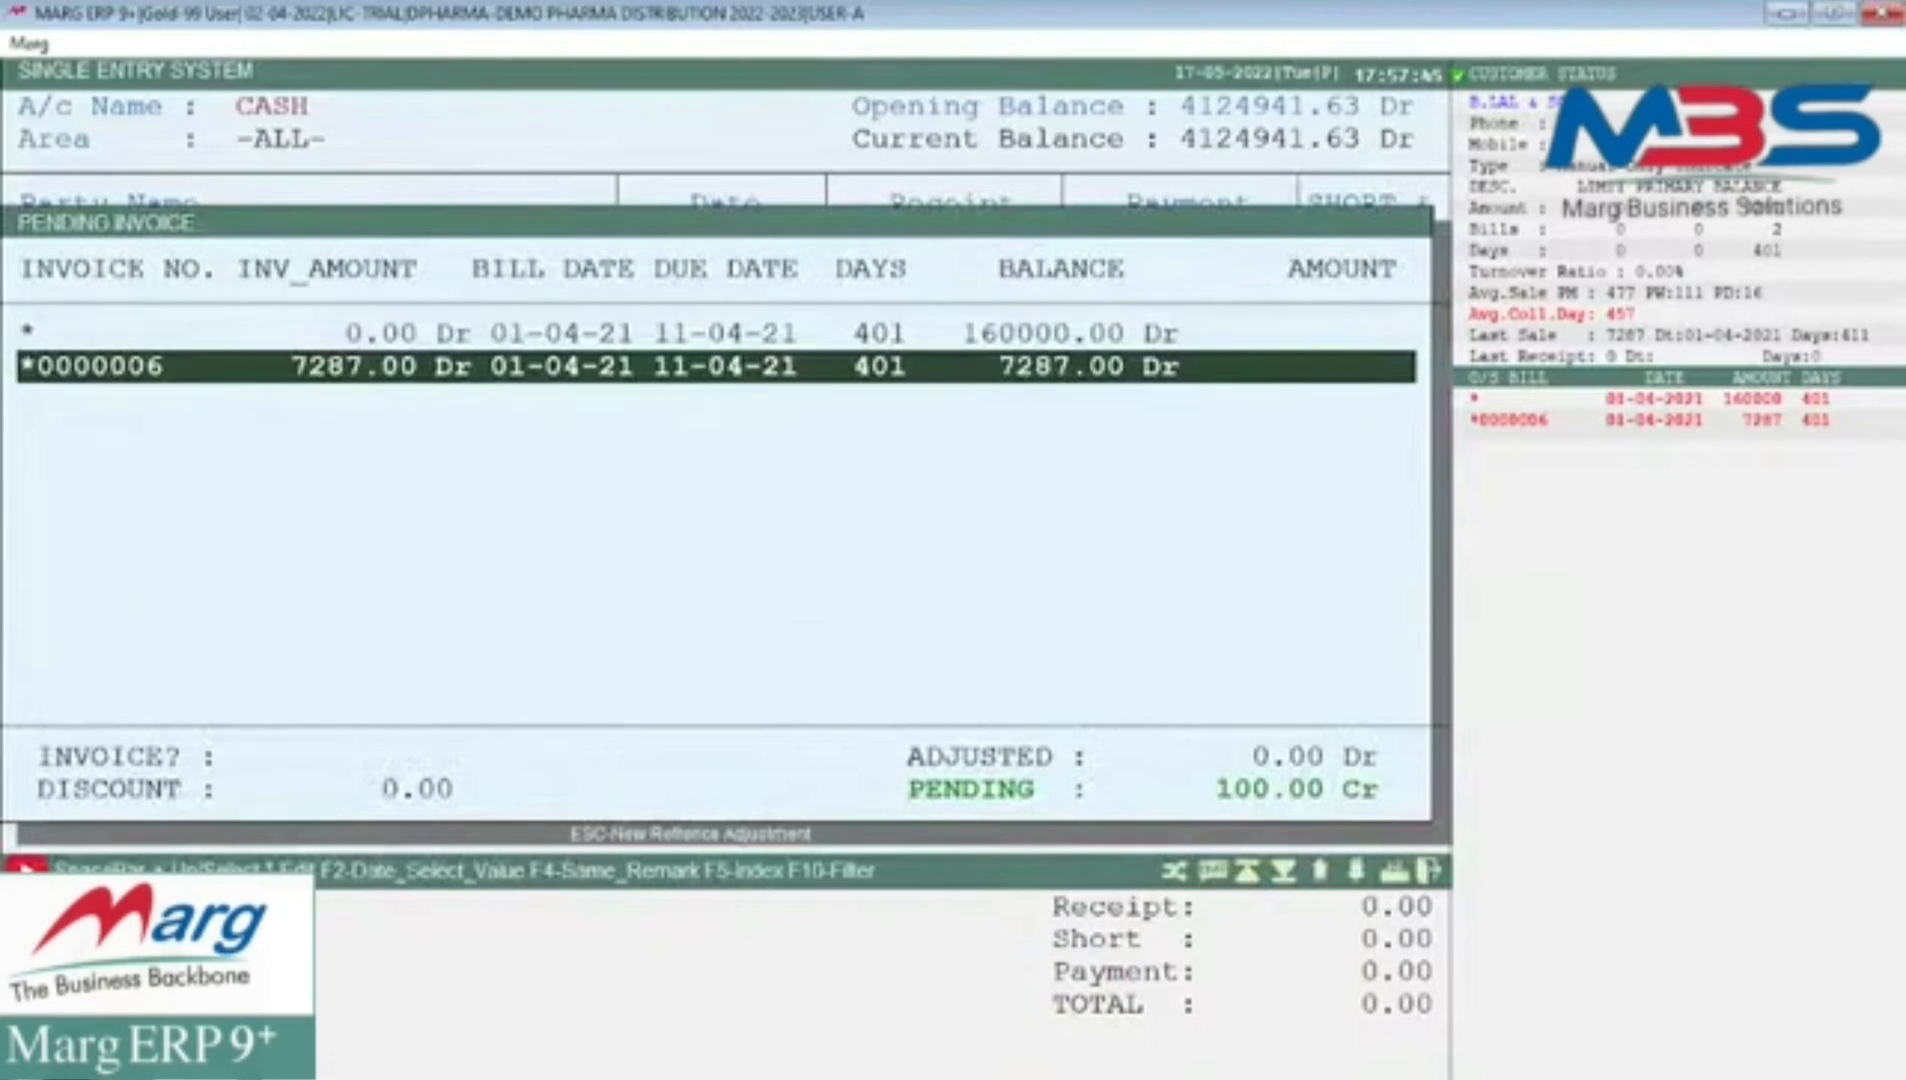
{"action": "key", "text": "Return"}
{"action": "key", "text": "Return"}
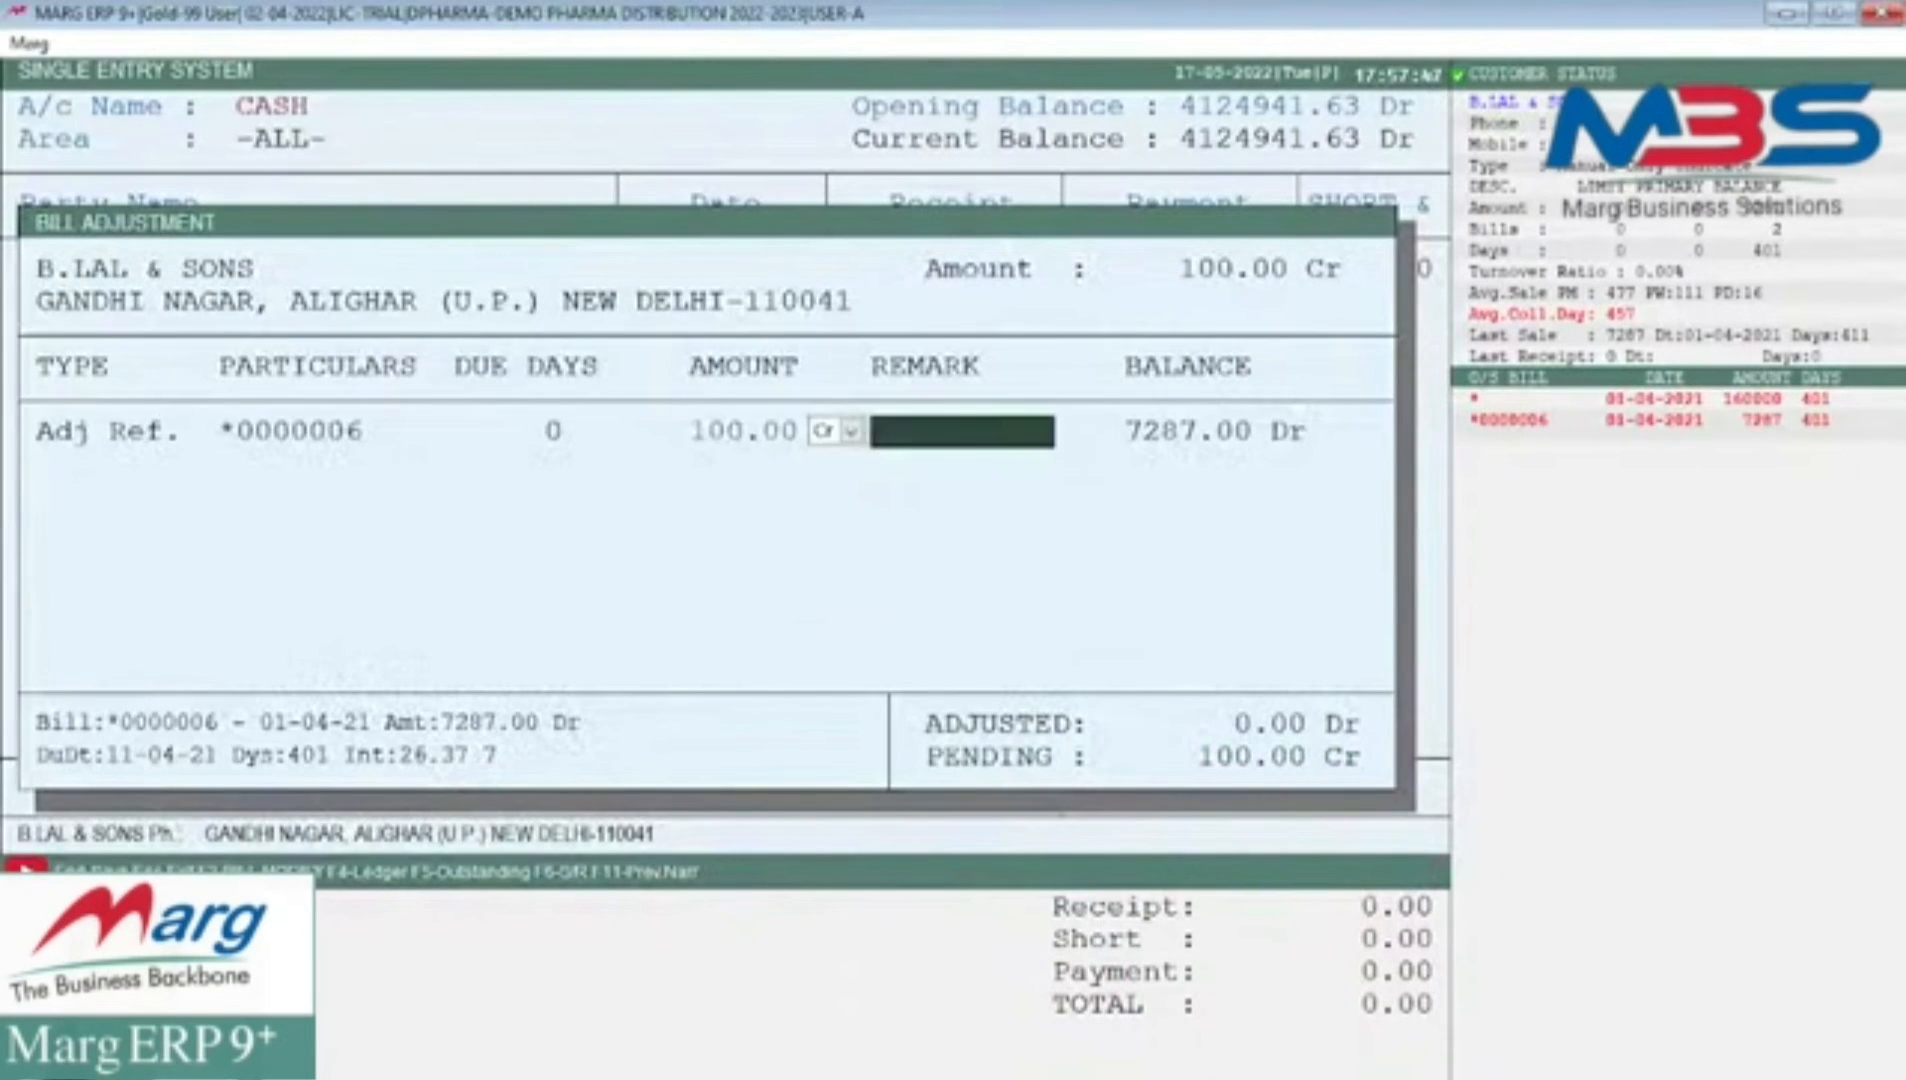
{"action": "key", "text": "Return"}
{"action": "key", "text": "Return"}
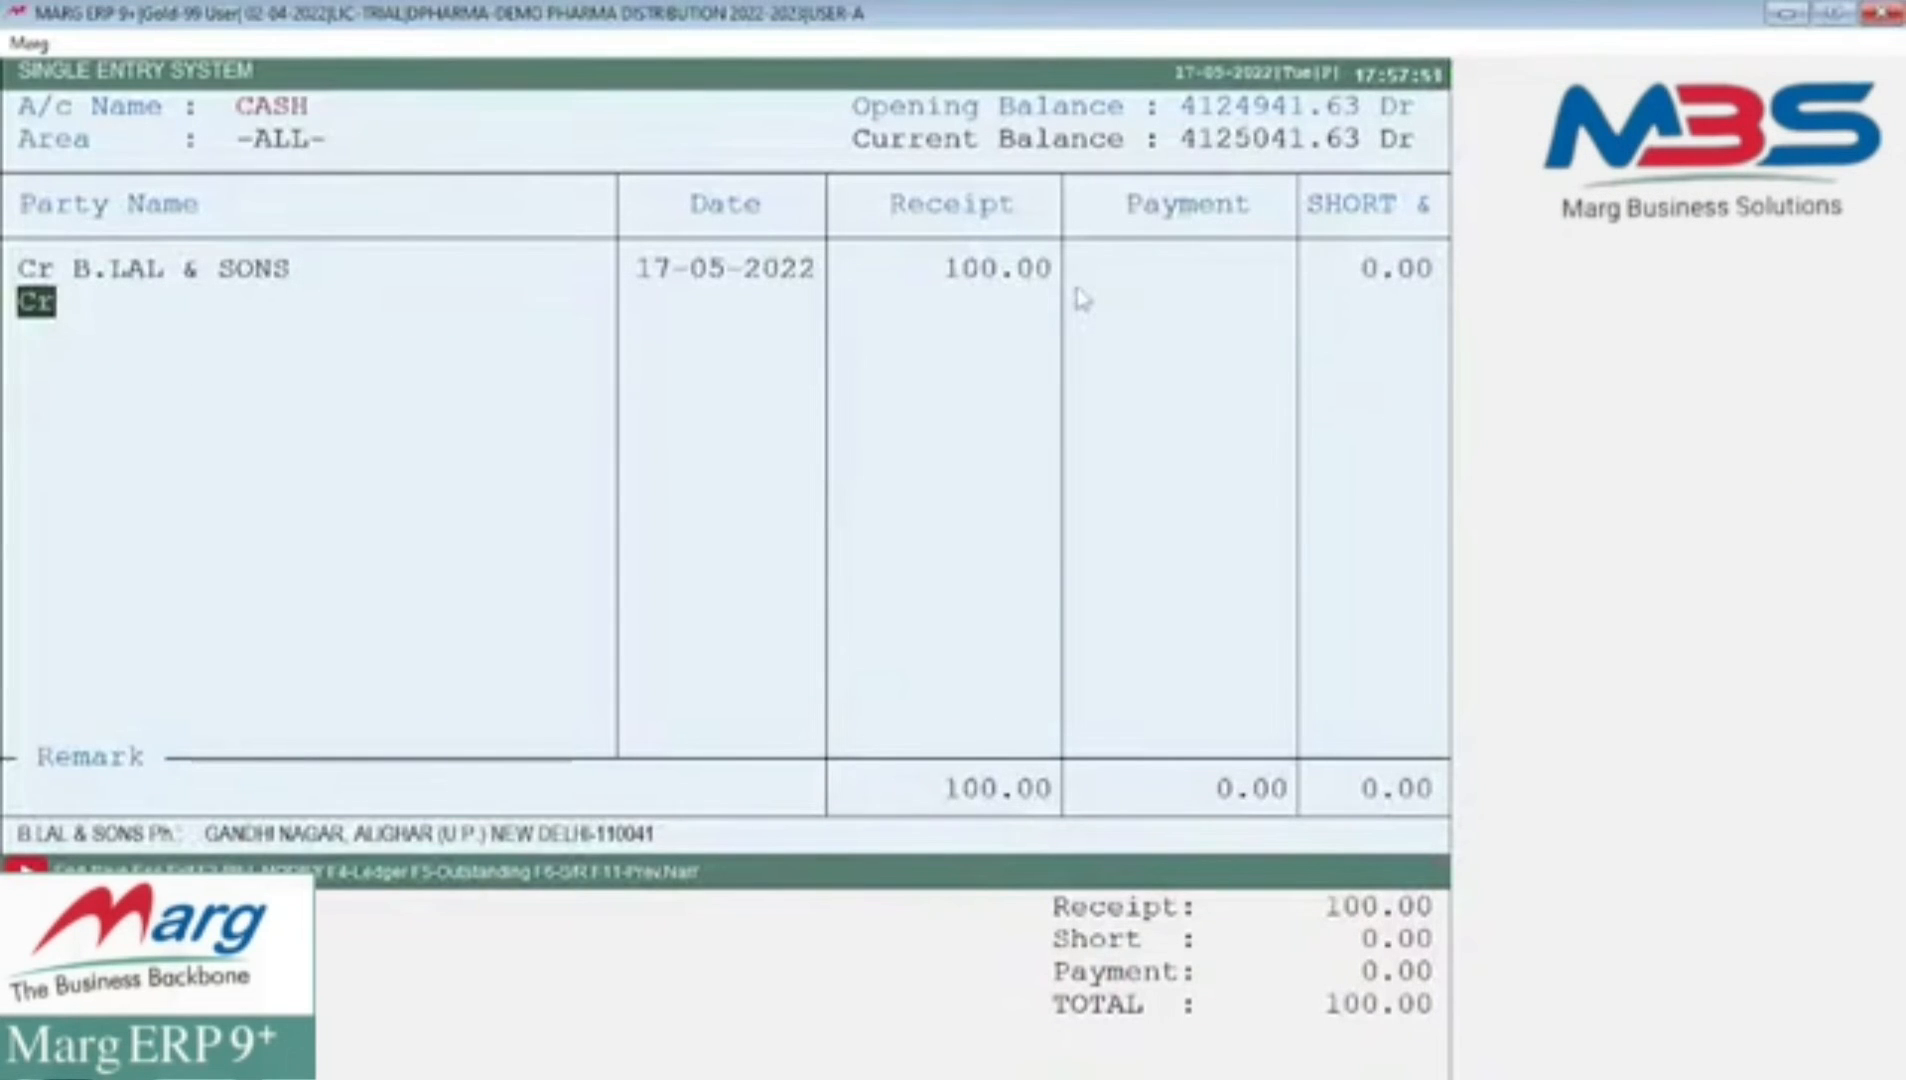
- Start a Dr entry and open the ledger search with Group set to Y, leaving the other criteria unset
{"action": "key", "text": "d"}
{"action": "key", "text": "Return"}
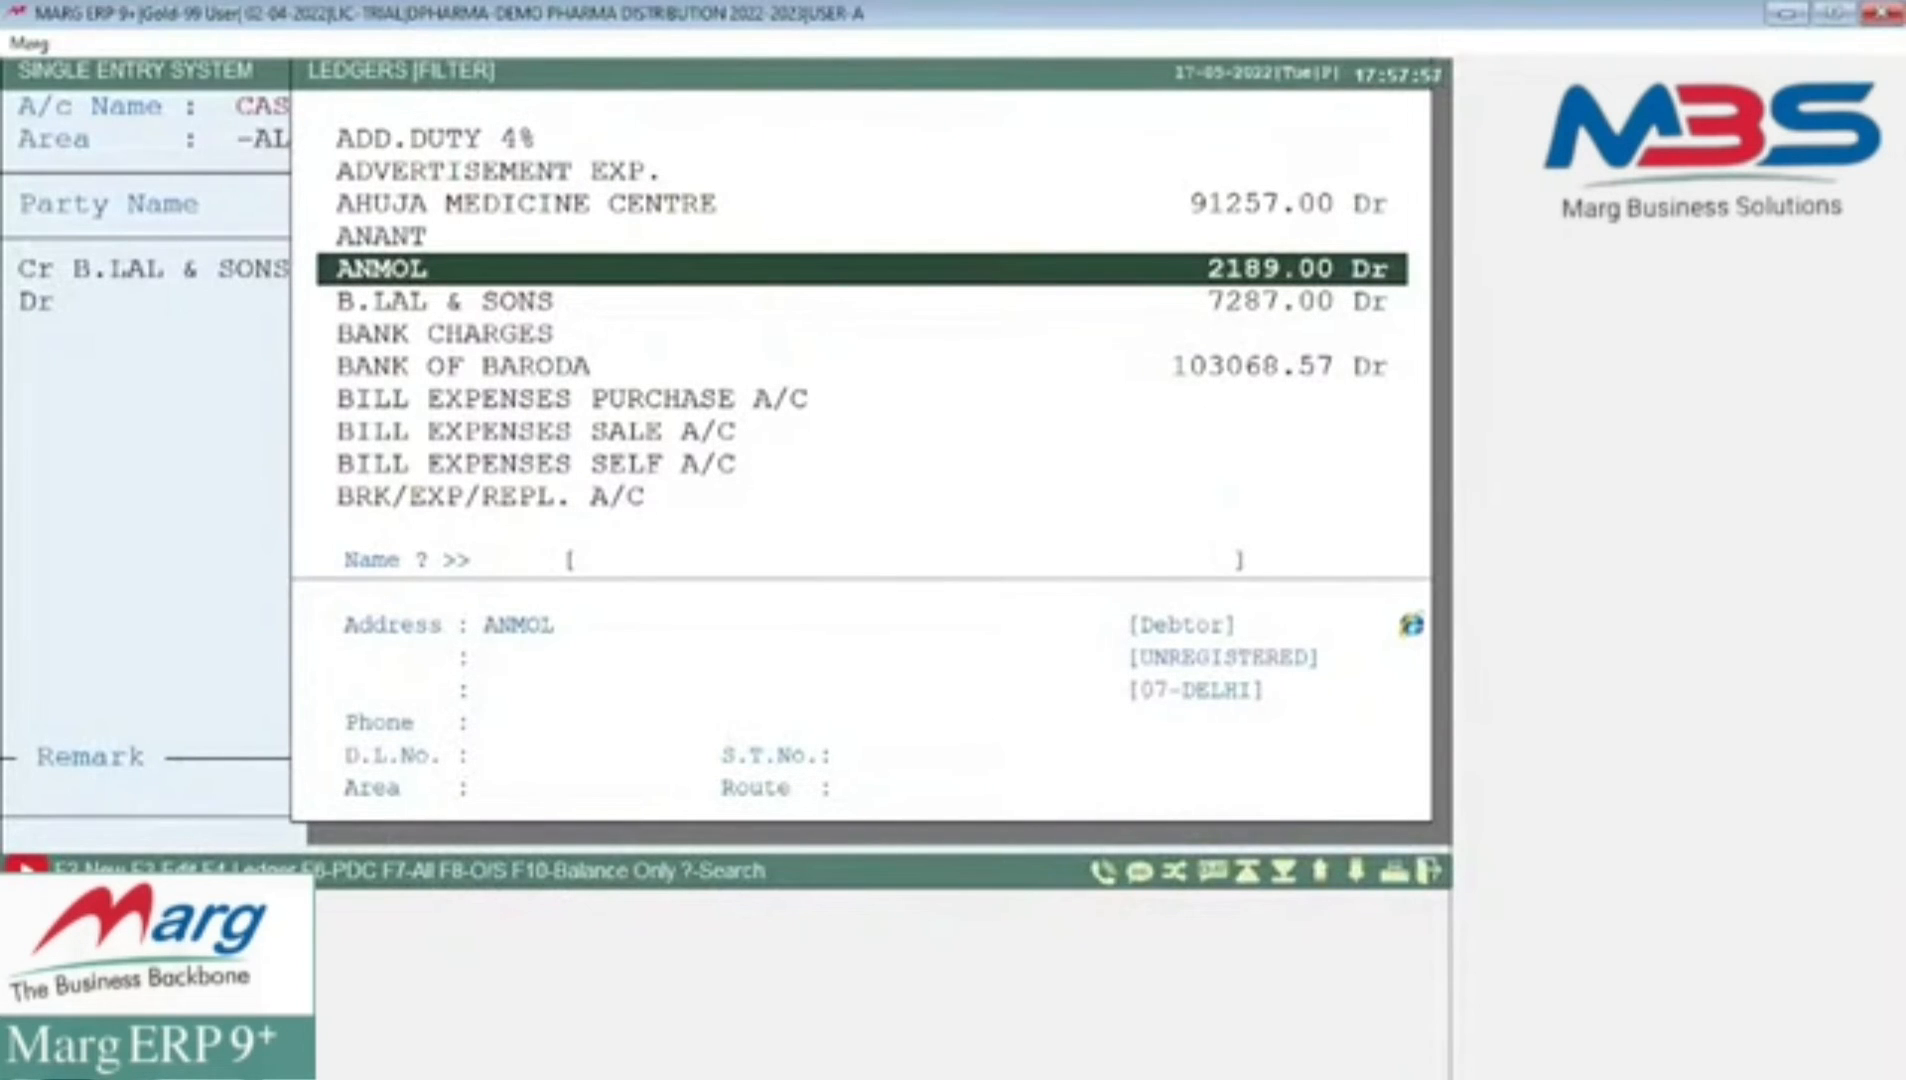
{"action": "key", "text": "question"}
{"action": "key", "text": "Return"}
{"action": "key", "text": "Return"}
{"action": "key", "text": "Return"}
{"action": "key", "text": "Return"}
{"action": "key", "text": "Return"}
{"action": "key", "text": "Return"}
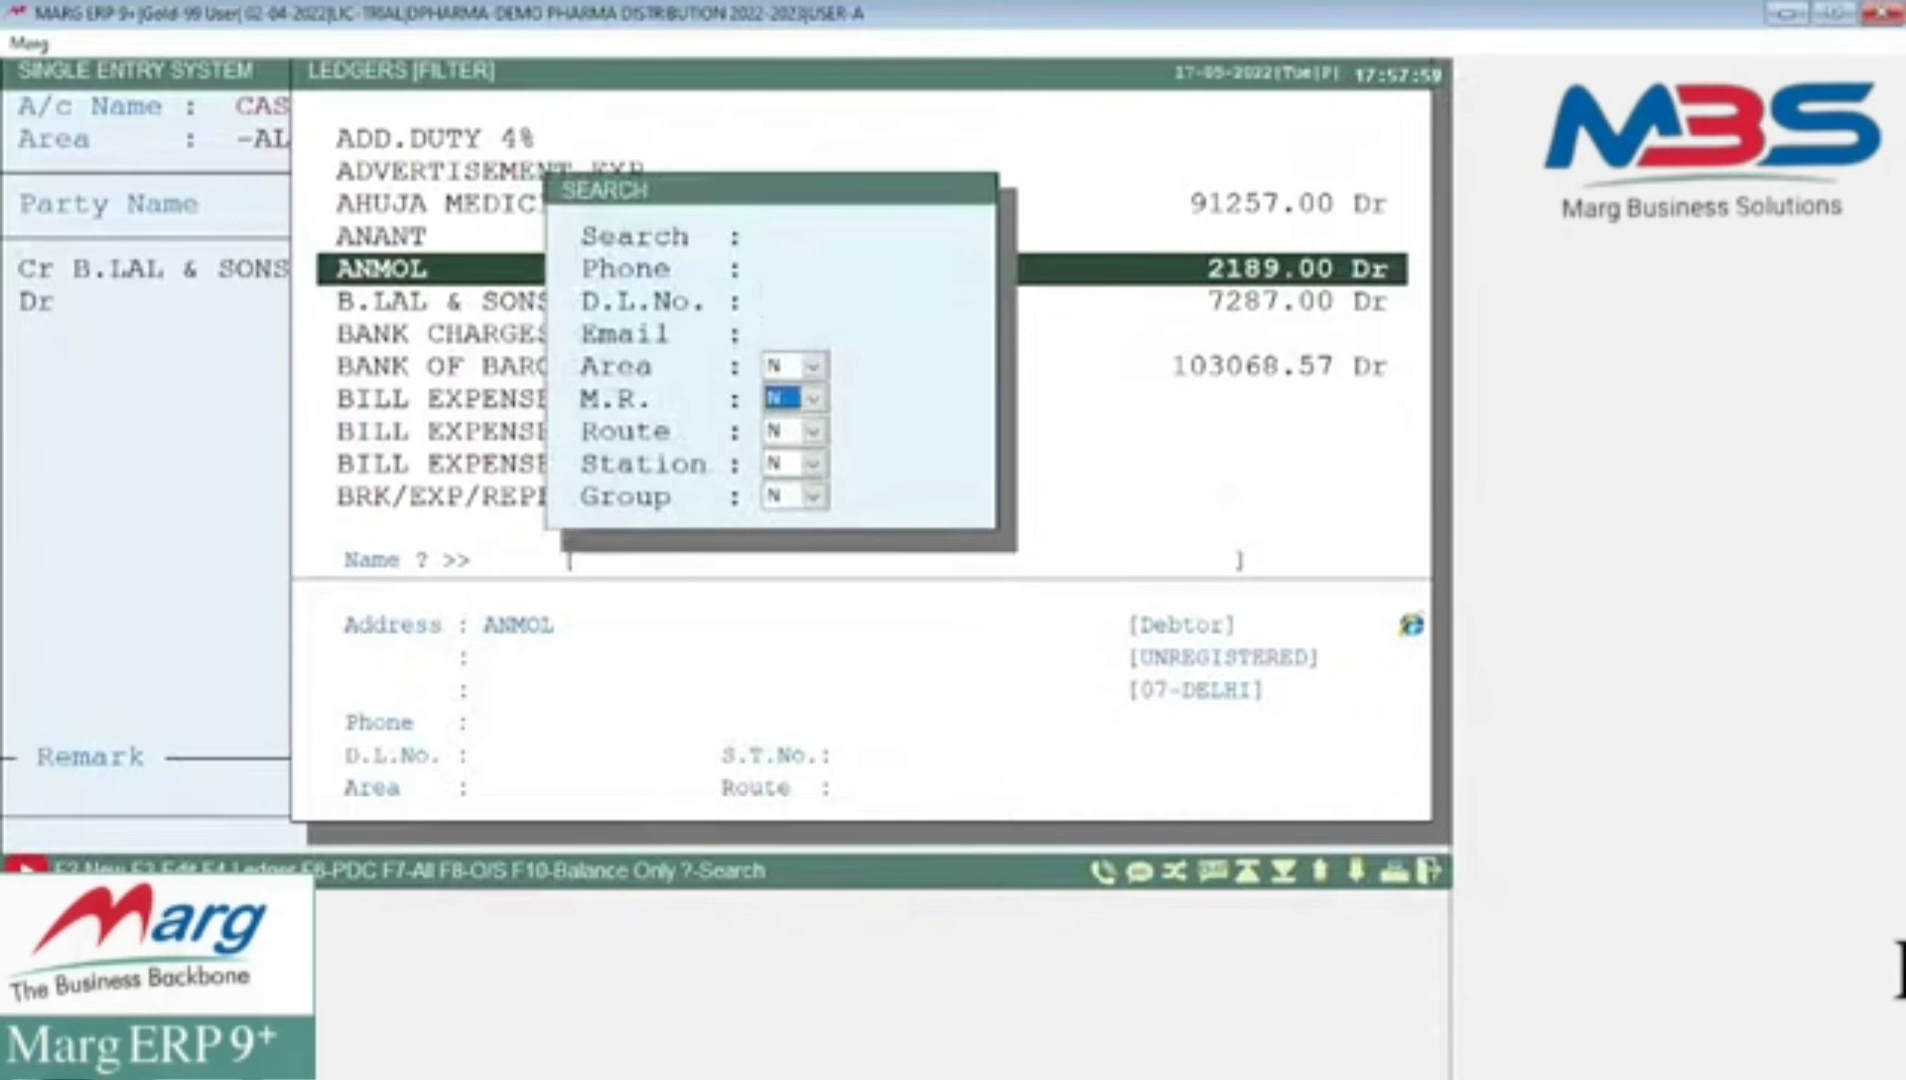
{"action": "key", "text": "y"}
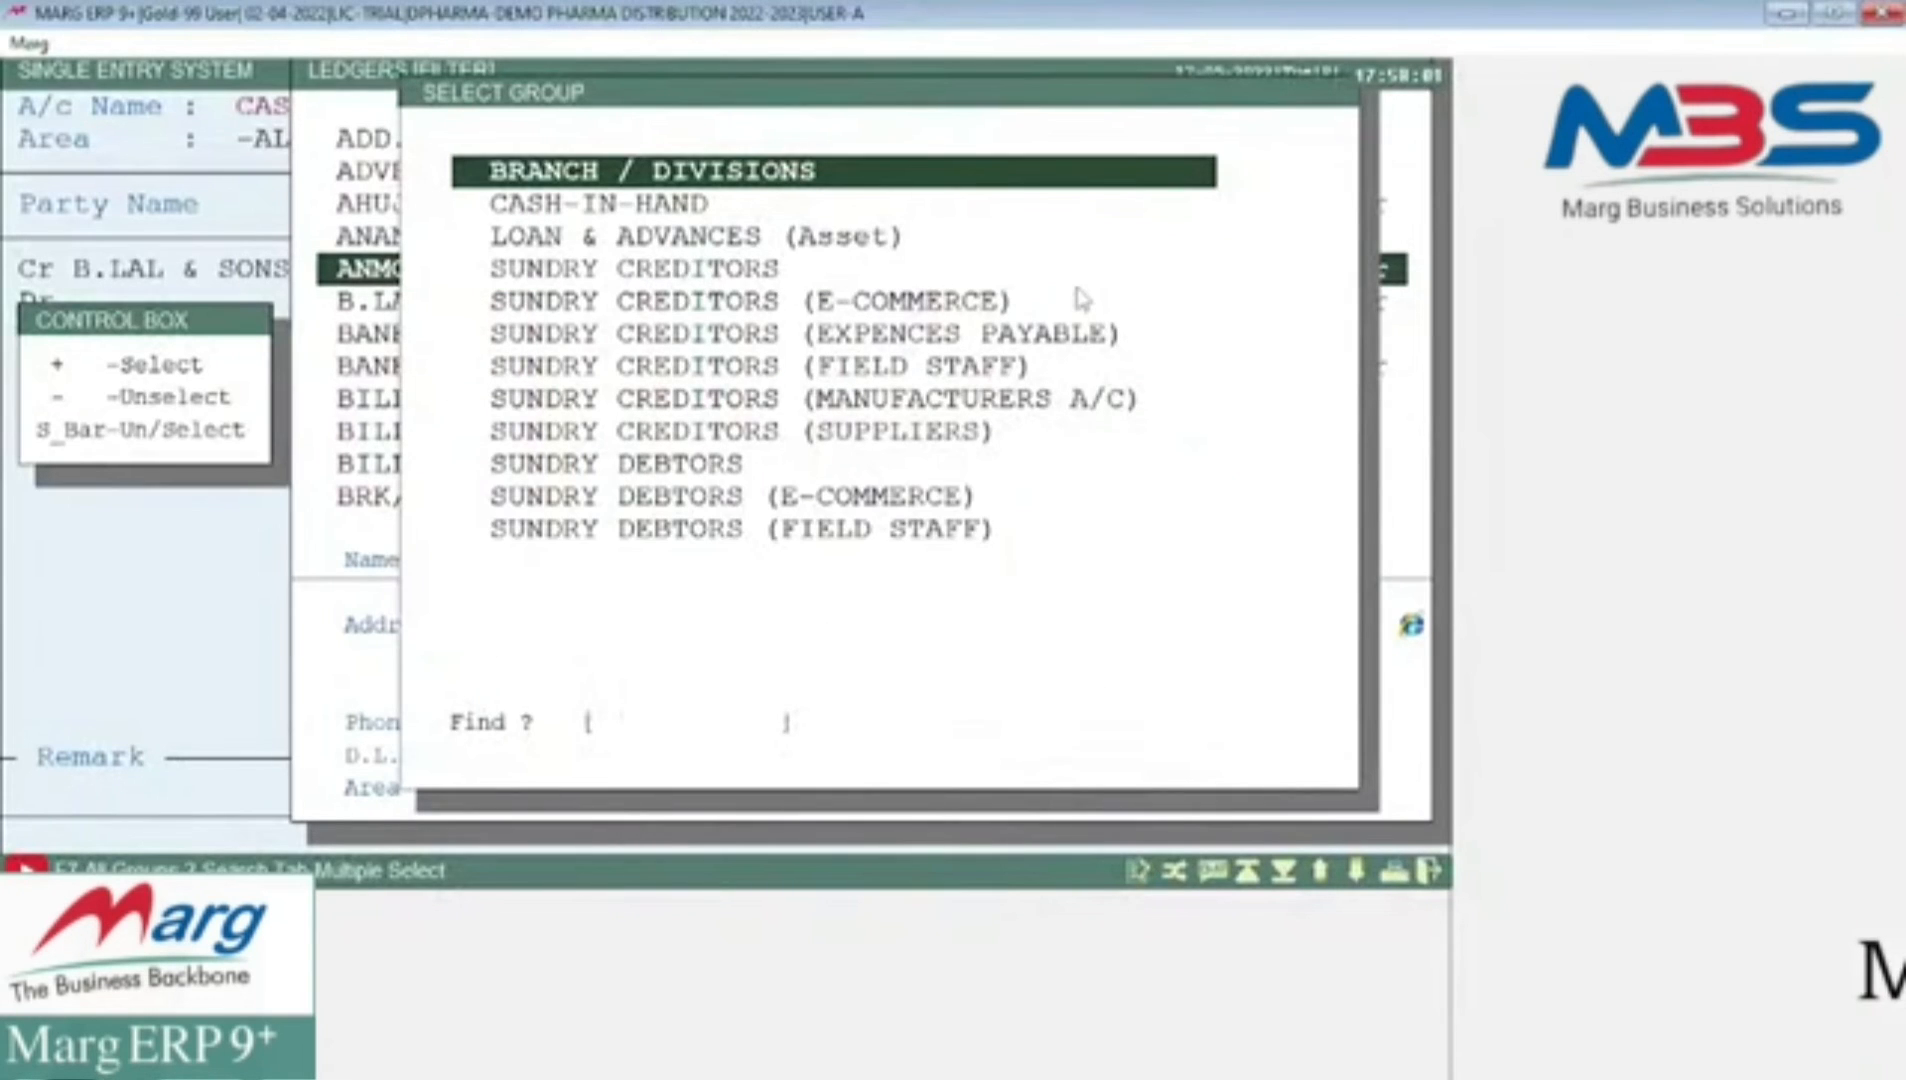
- Restrict the ledger list to the relevant sundry creditors group and run the search
{"action": "key", "text": "Down"}
{"action": "key", "text": "Down"}
{"action": "key", "text": "Down"}
{"action": "key", "text": "Down"}
{"action": "key", "text": "Down"}
{"action": "key", "text": "Down"}
{"action": "key", "text": "Down"}
{"action": "key", "text": "Down"}
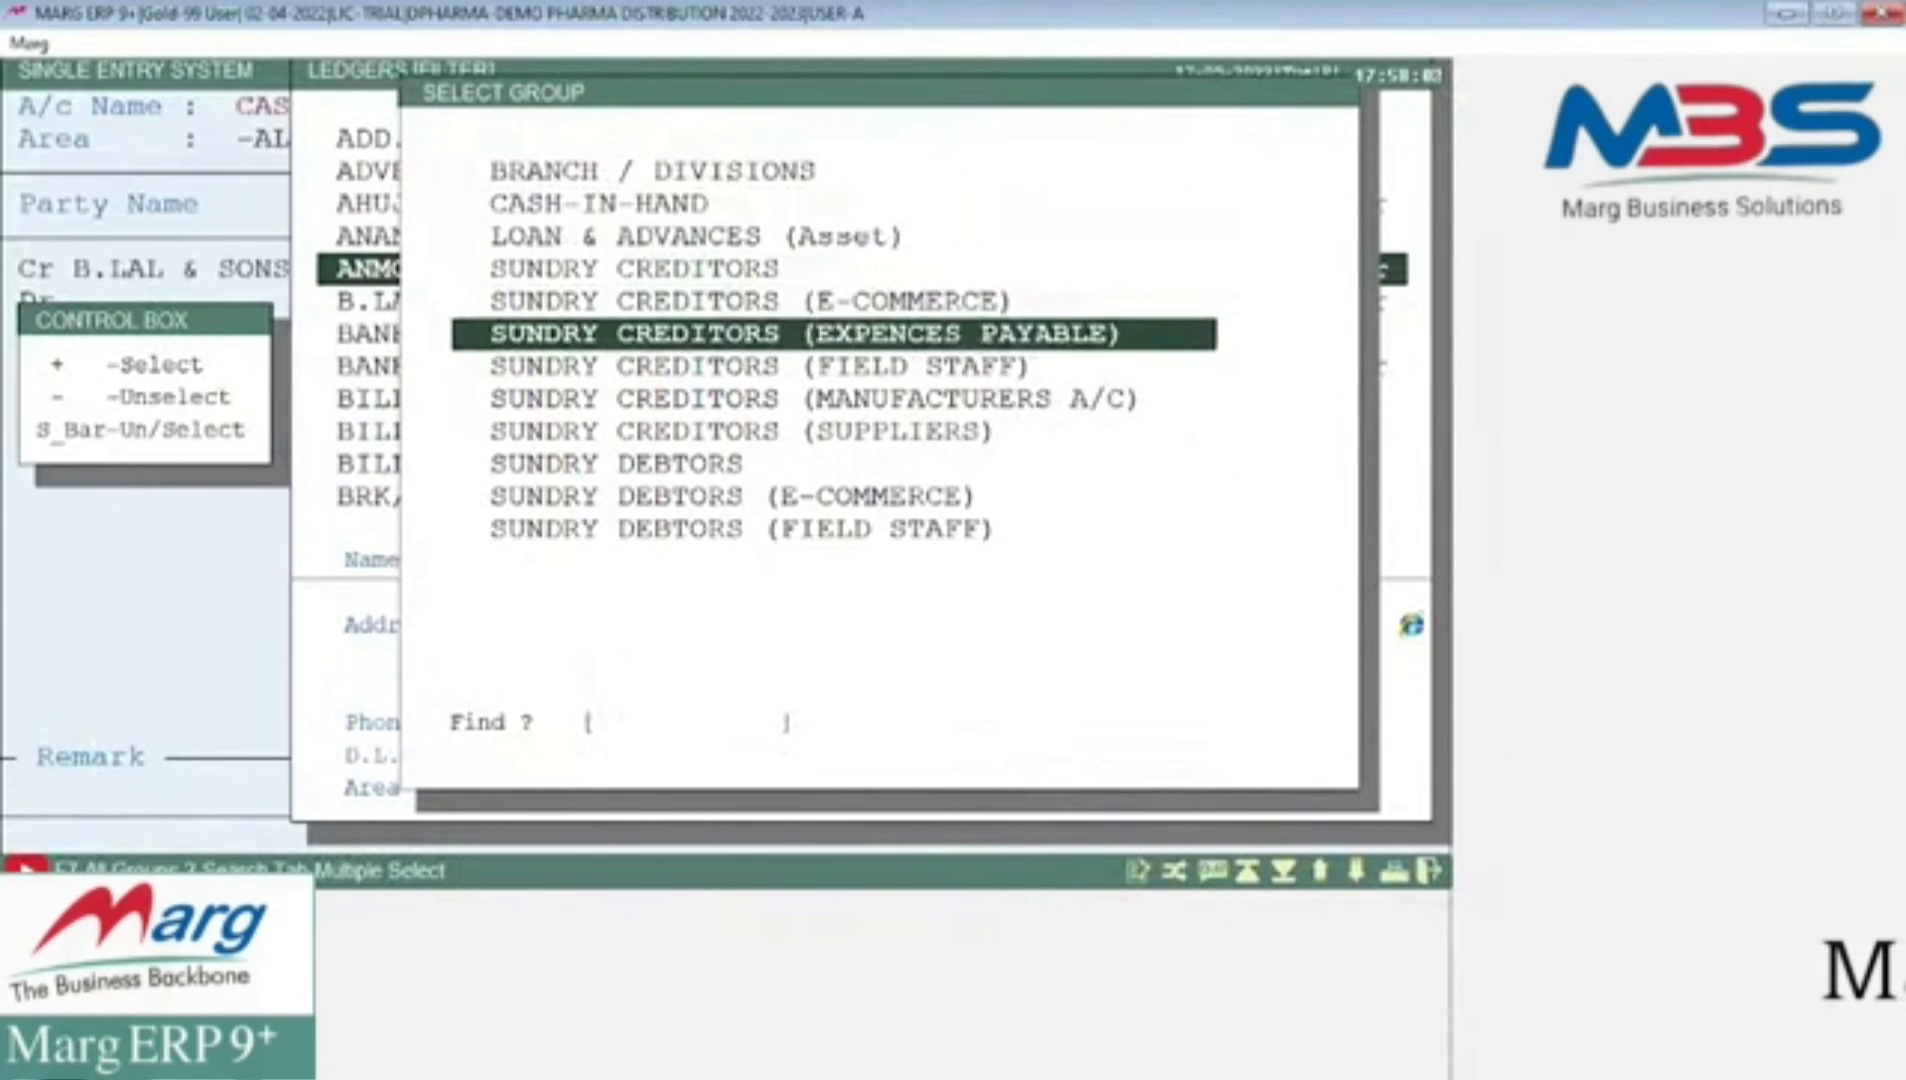
{"action": "key", "text": "Return"}
{"action": "key", "text": "Return"}
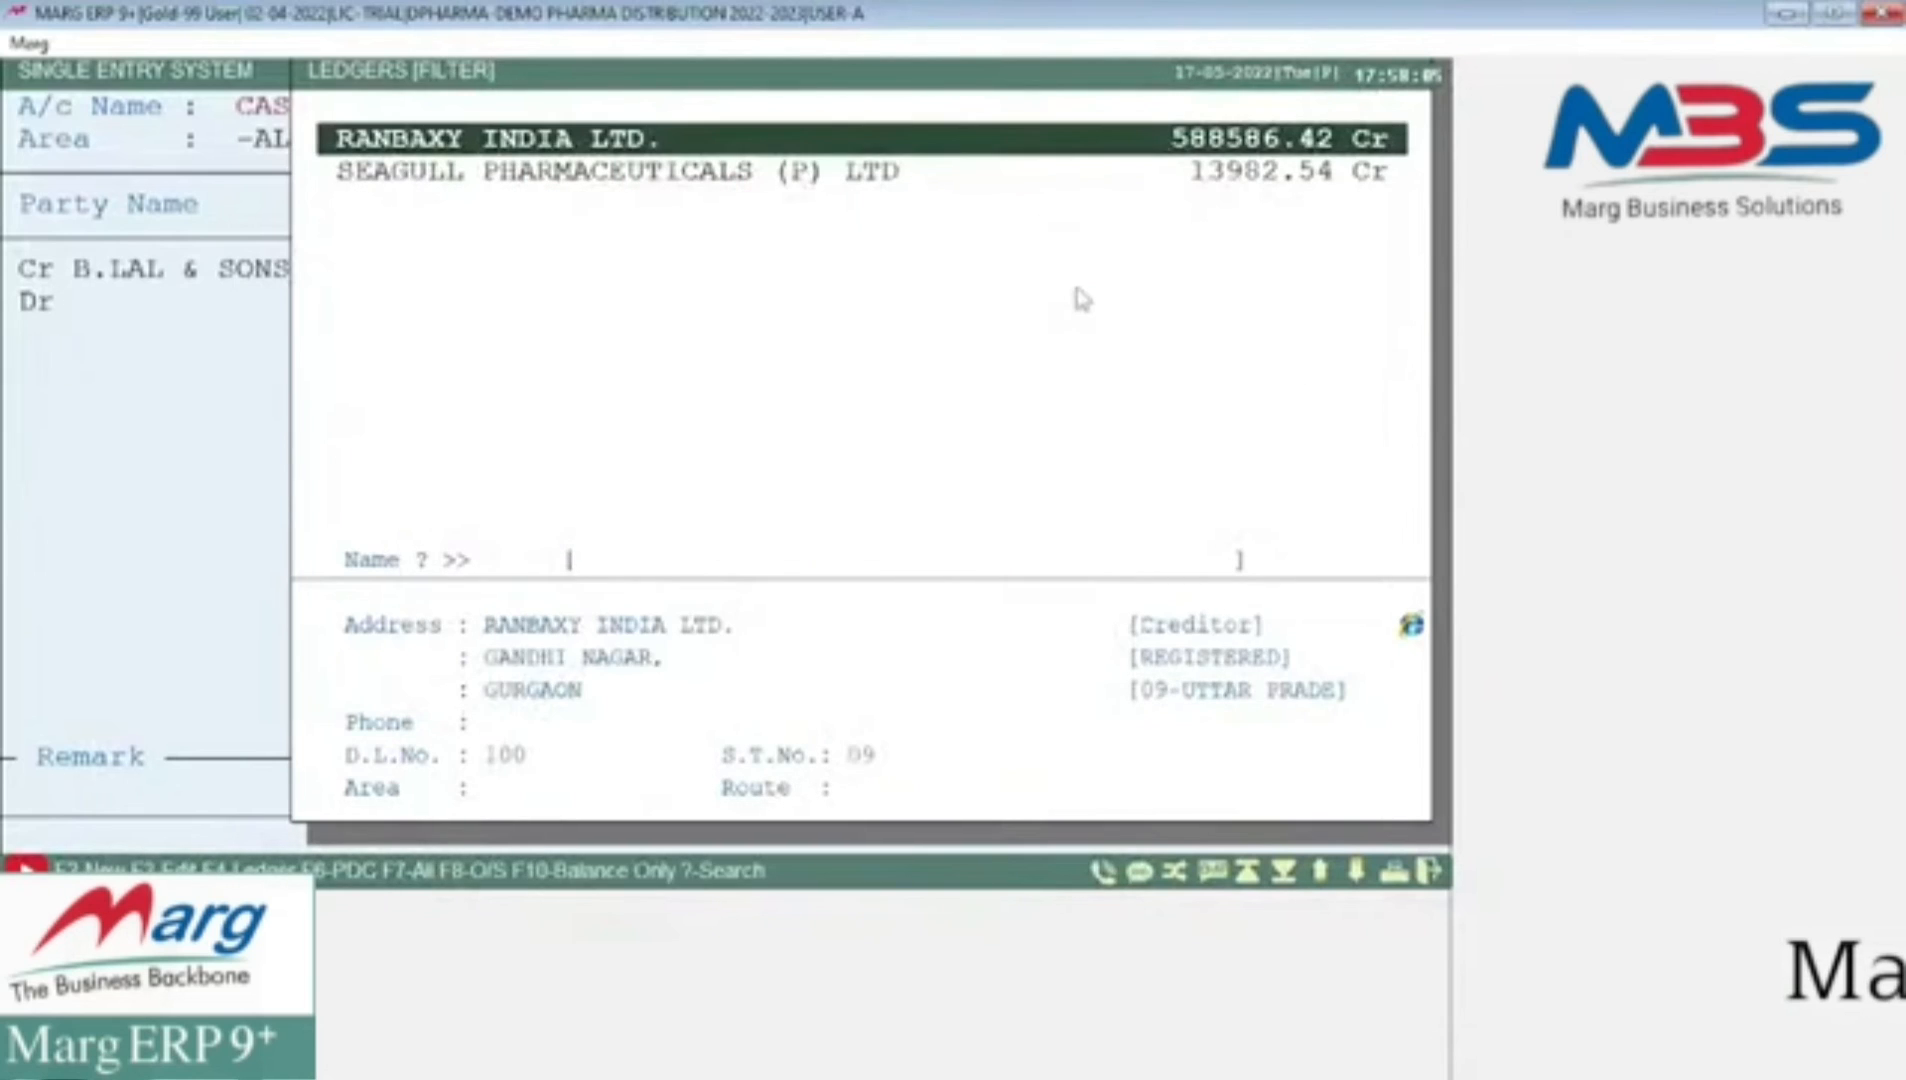
- Choose RANBAXY INDIA LTD. as the Dr party, accept 17-05-2022 and enter a payment of 111
{"action": "key", "text": "Return"}
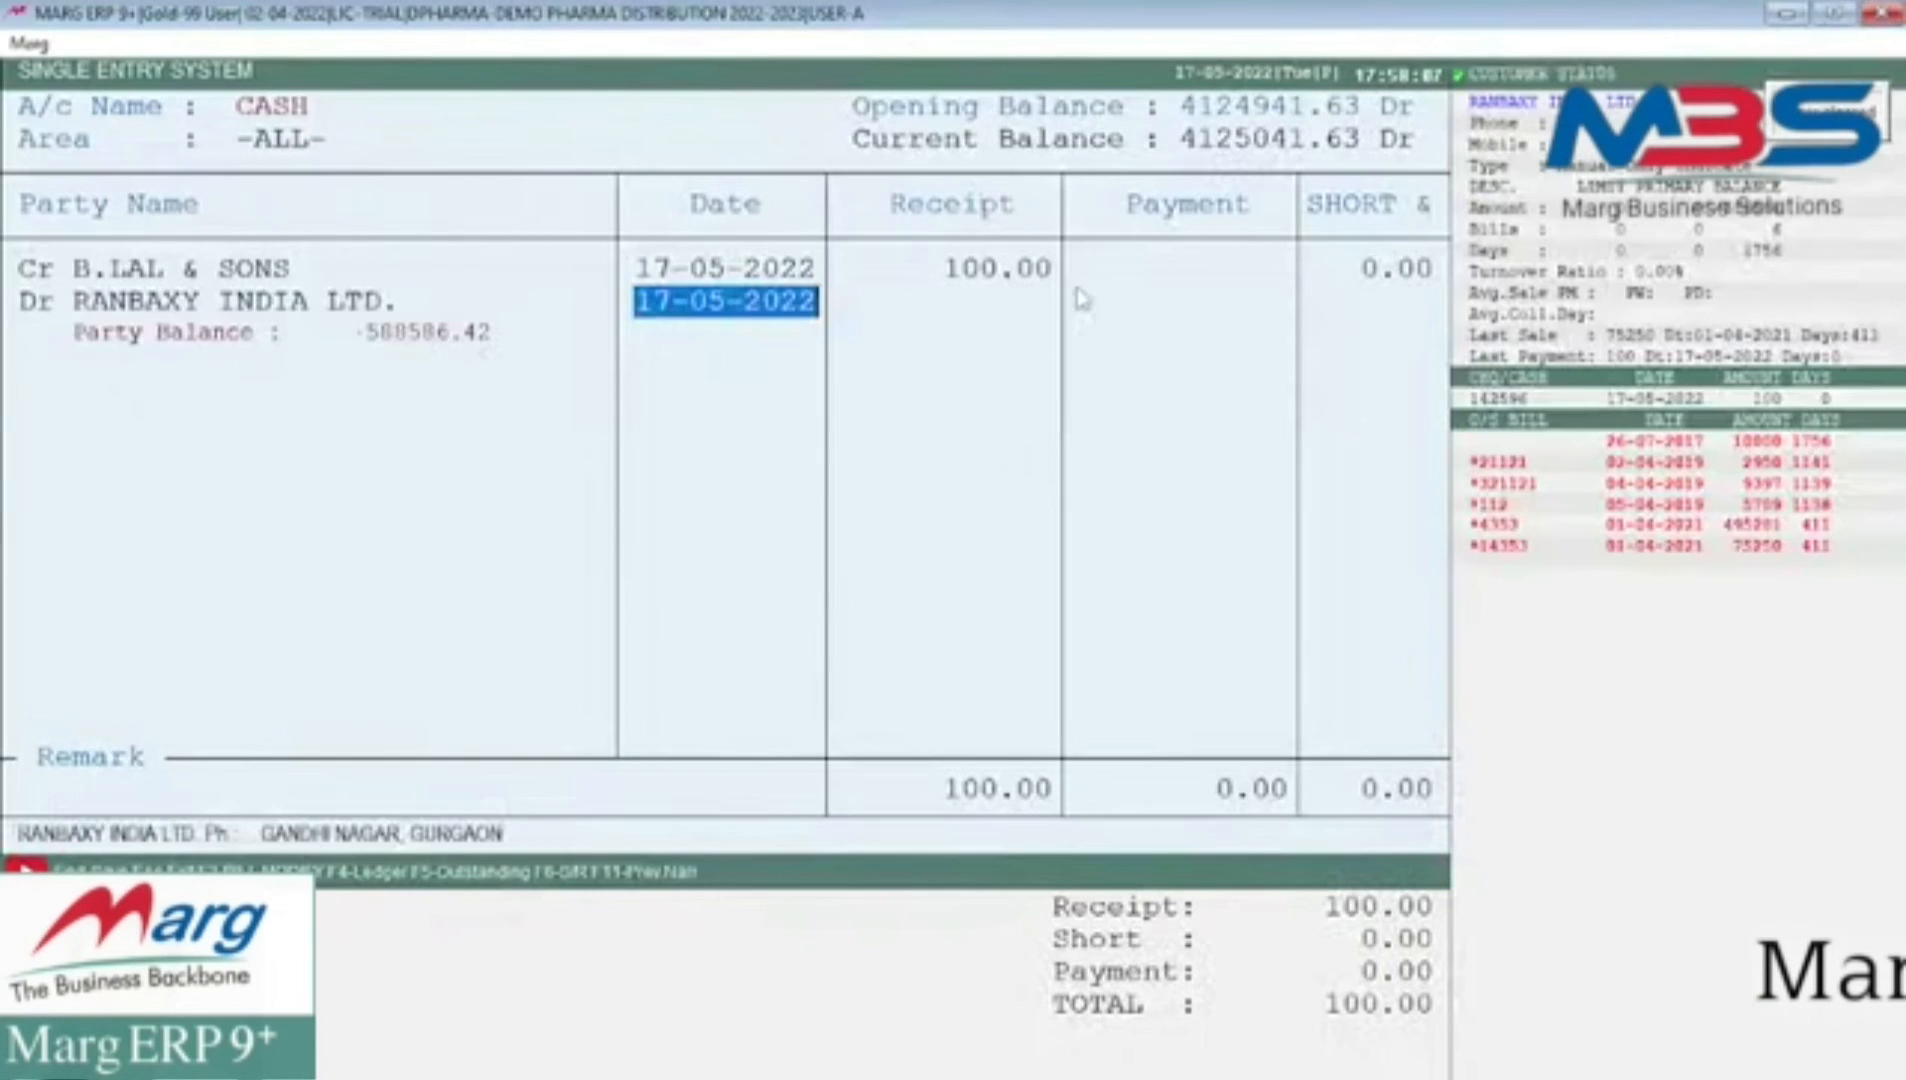
{"action": "key", "text": "Return"}
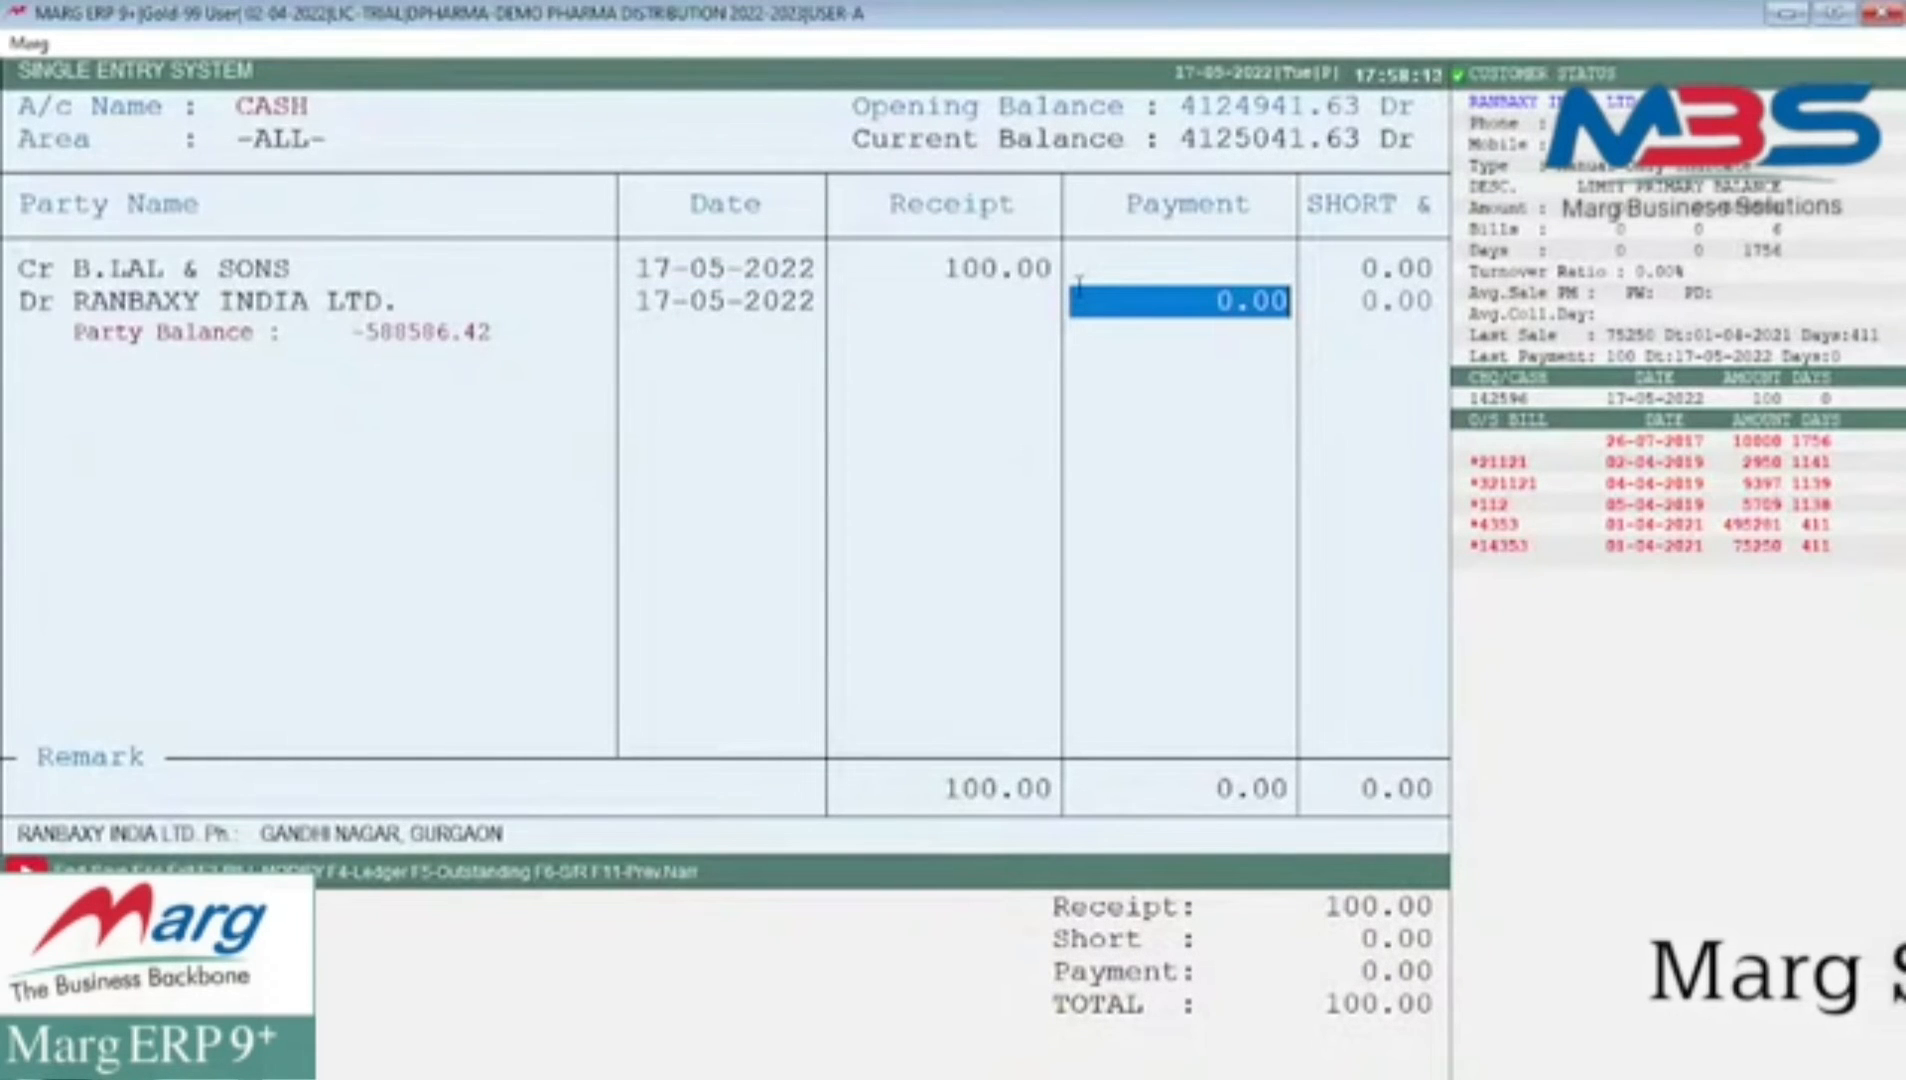
{"action": "type", "text": "100"}
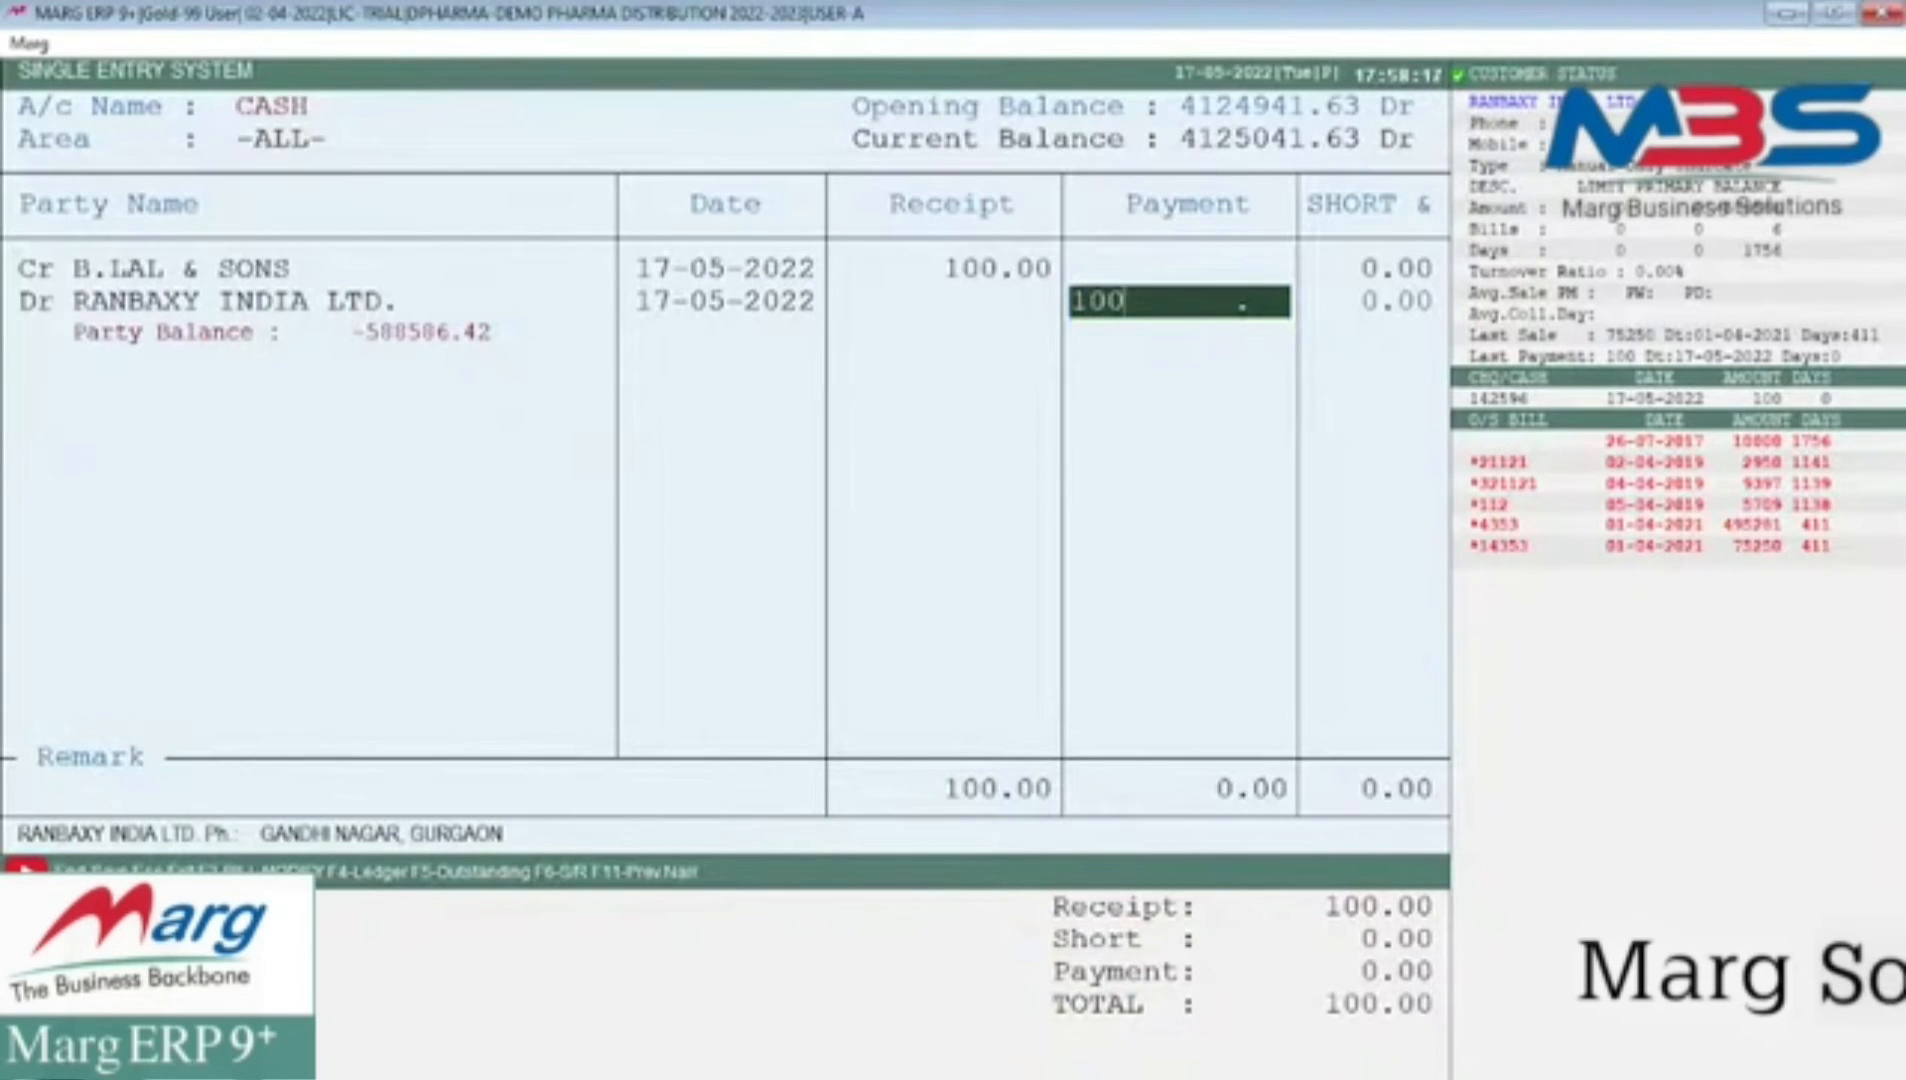
{"action": "key", "text": "BackSpace"}
{"action": "key", "text": "BackSpace"}
{"action": "key", "text": "BackSpace"}
{"action": "type", "text": "111"}
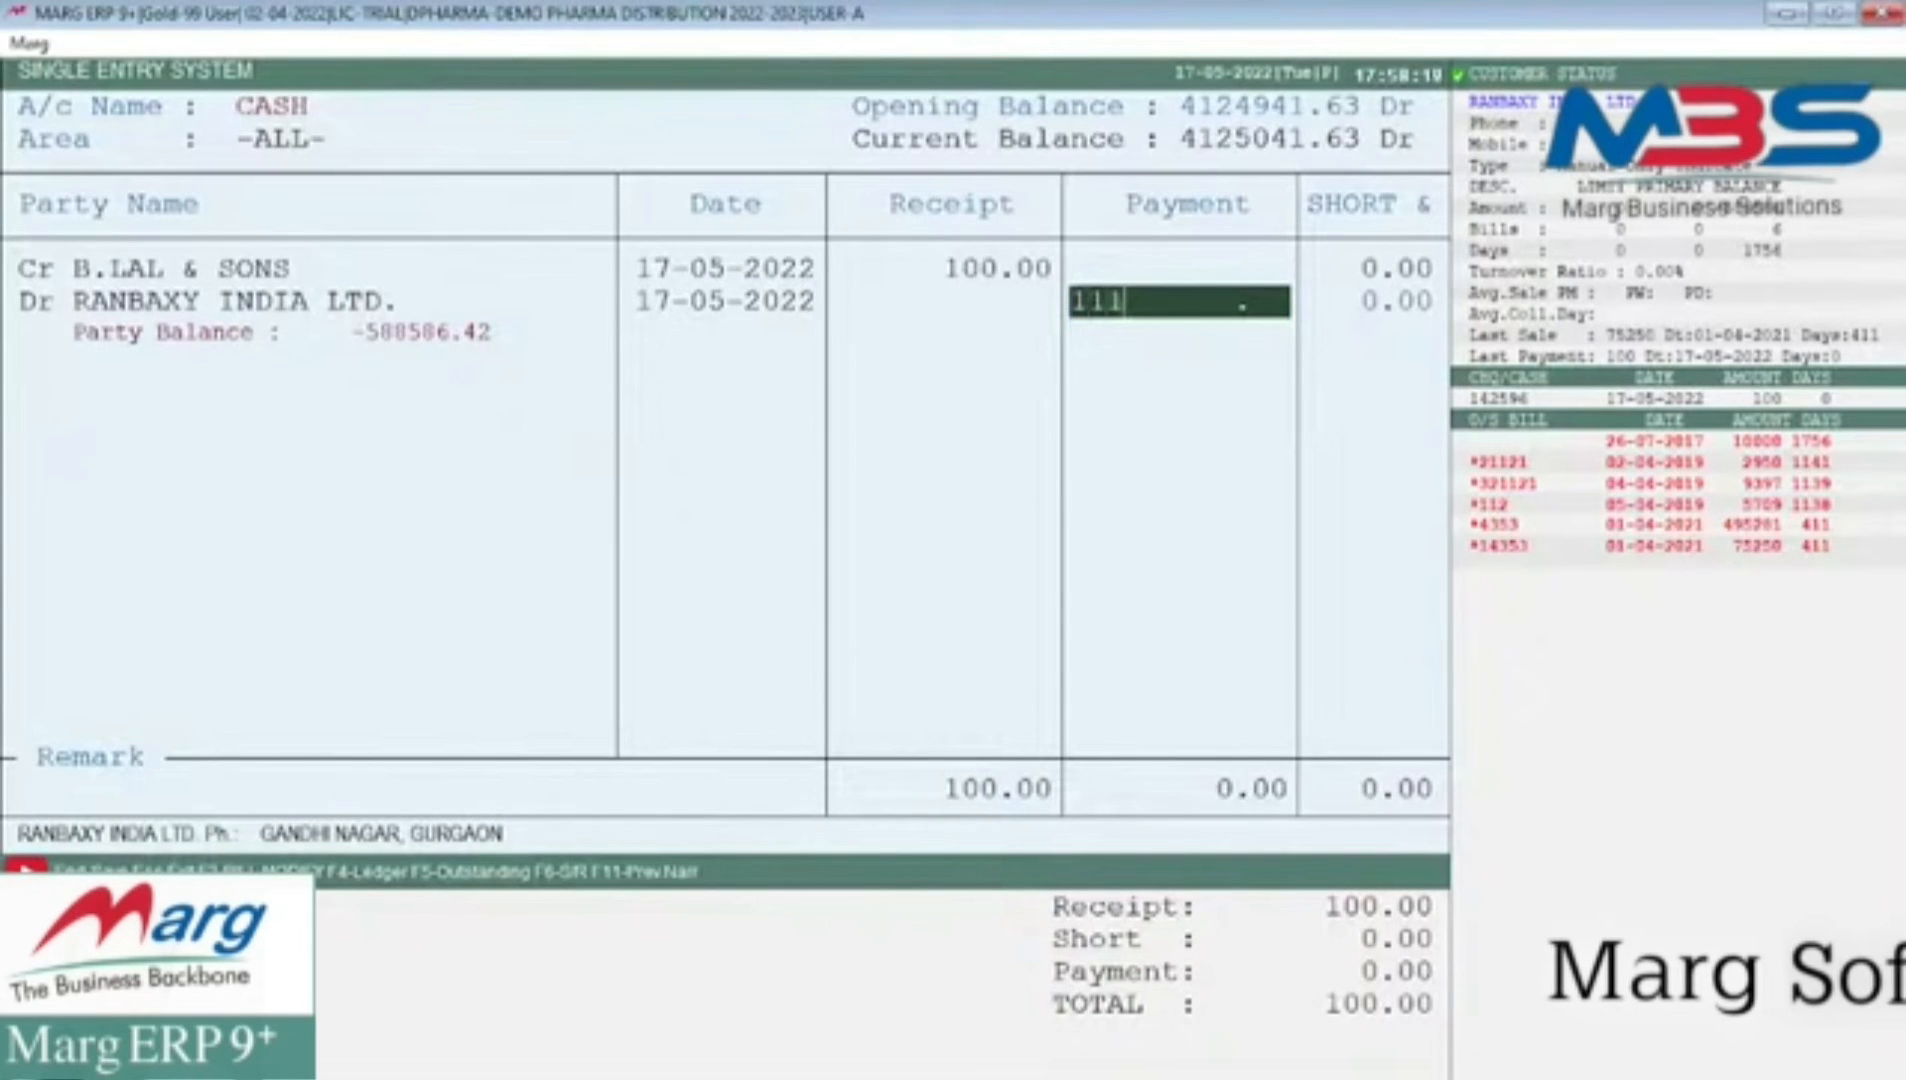
{"action": "key", "text": "Return"}
{"action": "key", "text": "Return"}
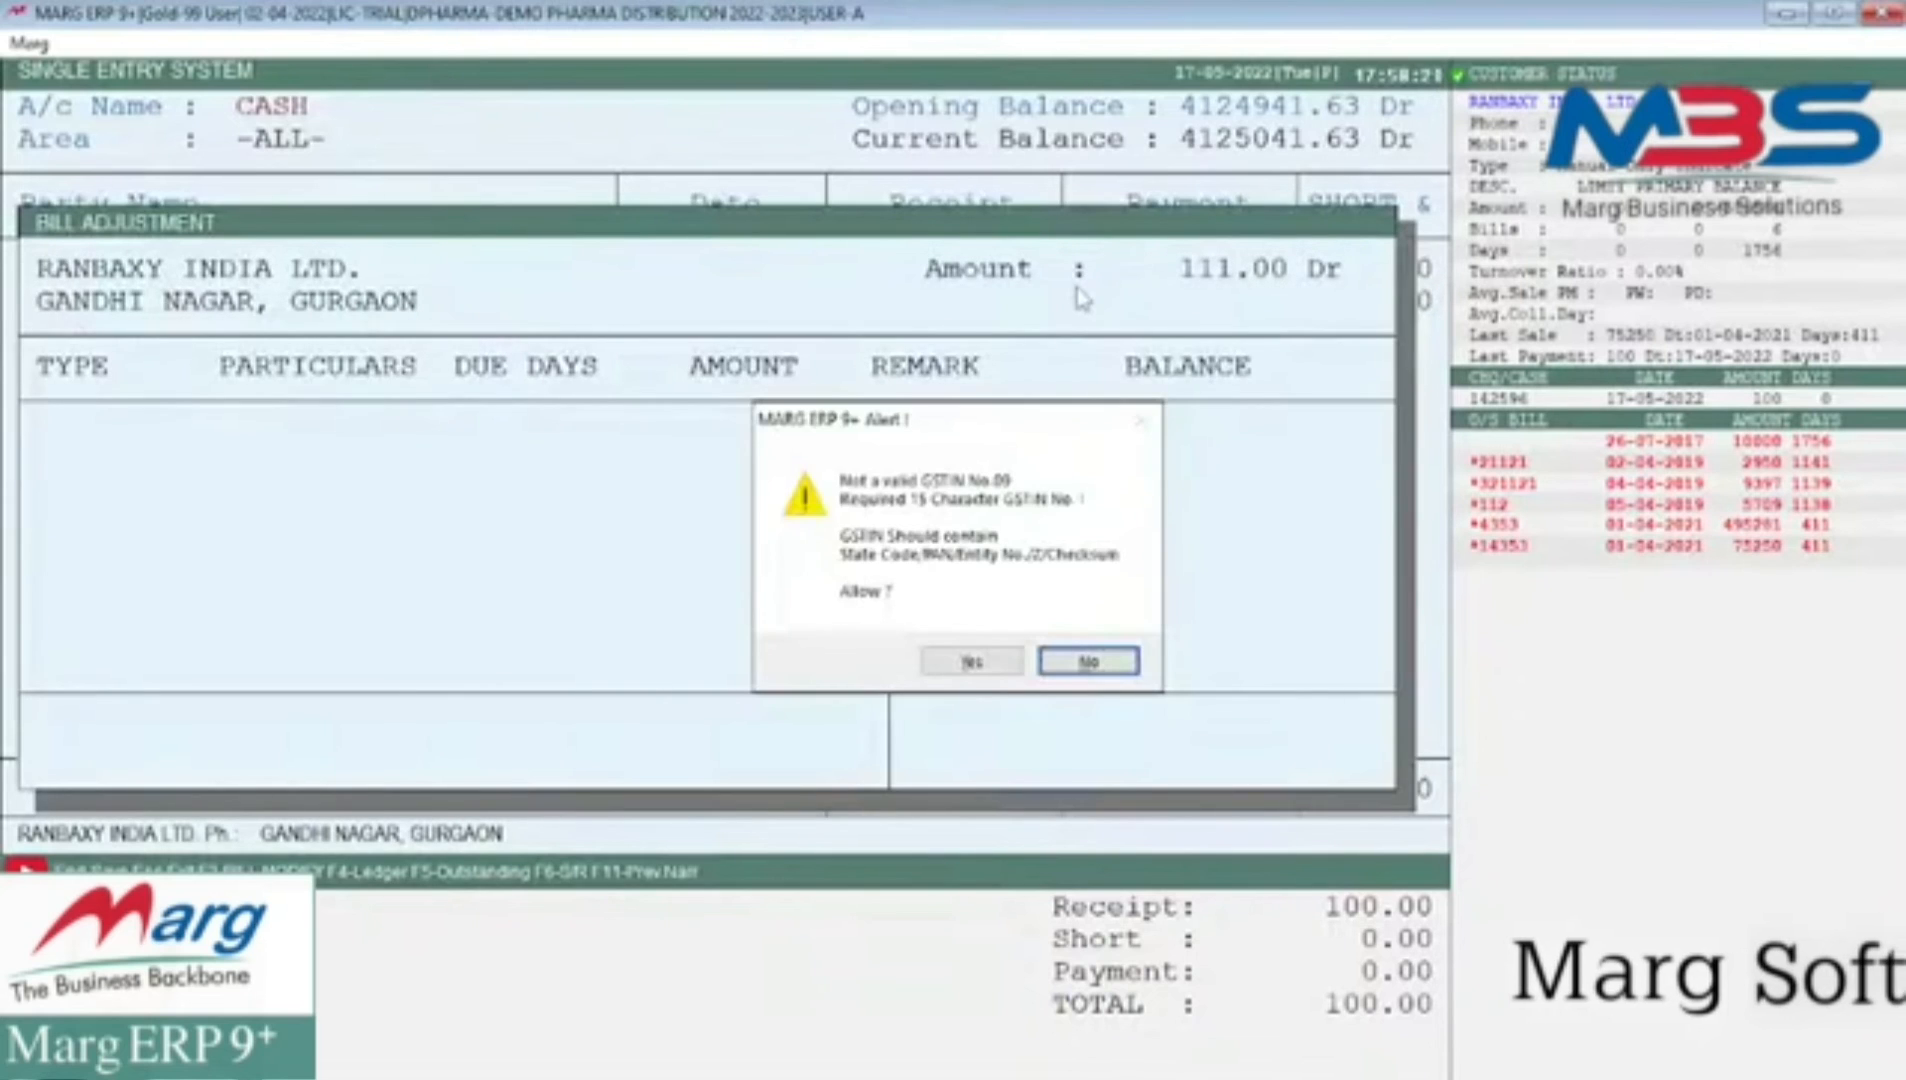
- Allow the party's invalid GSTIN and adjust the 111 payment against the pending invoice dated 02-04-19
{"action": "key", "text": "Left"}
{"action": "key", "text": "Return"}
{"action": "key", "text": "Return"}
{"action": "key", "text": "Return"}
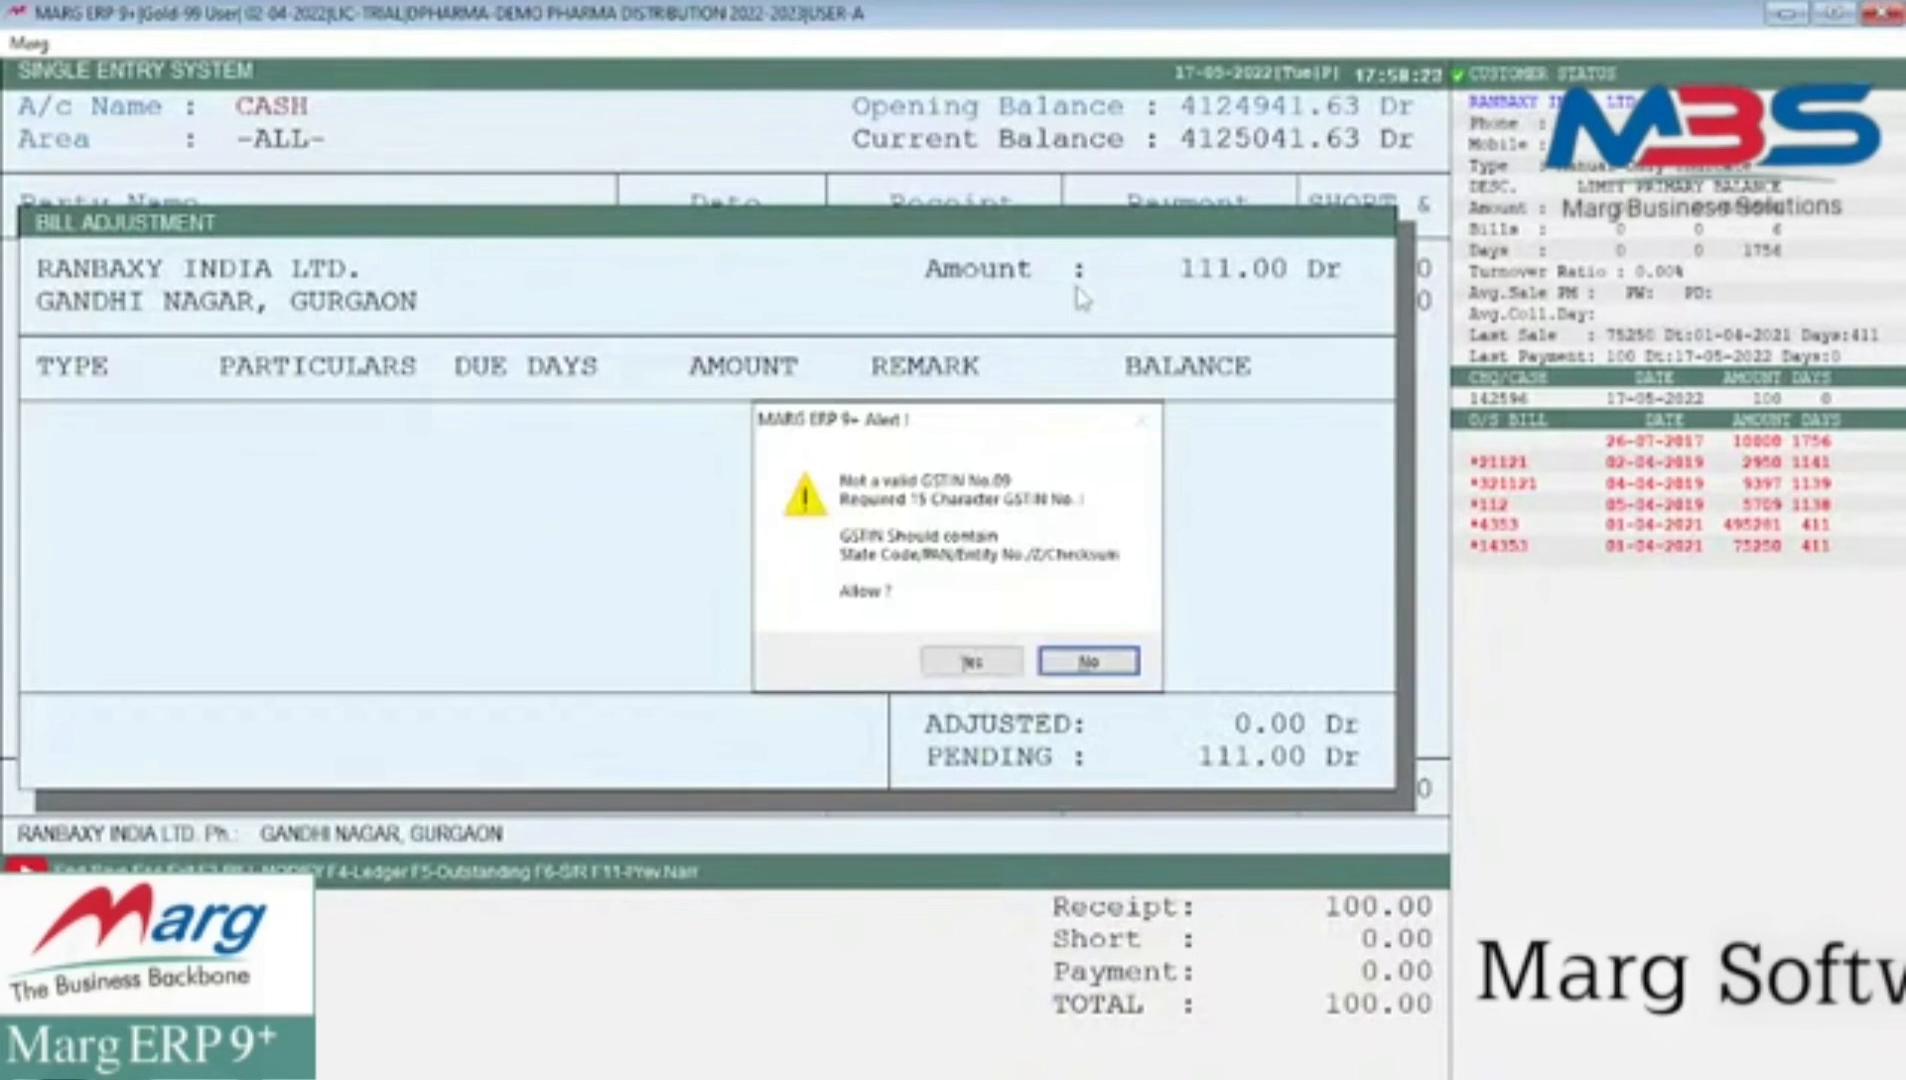
{"action": "key", "text": "Left"}
{"action": "key", "text": "Return"}
{"action": "key", "text": "Down"}
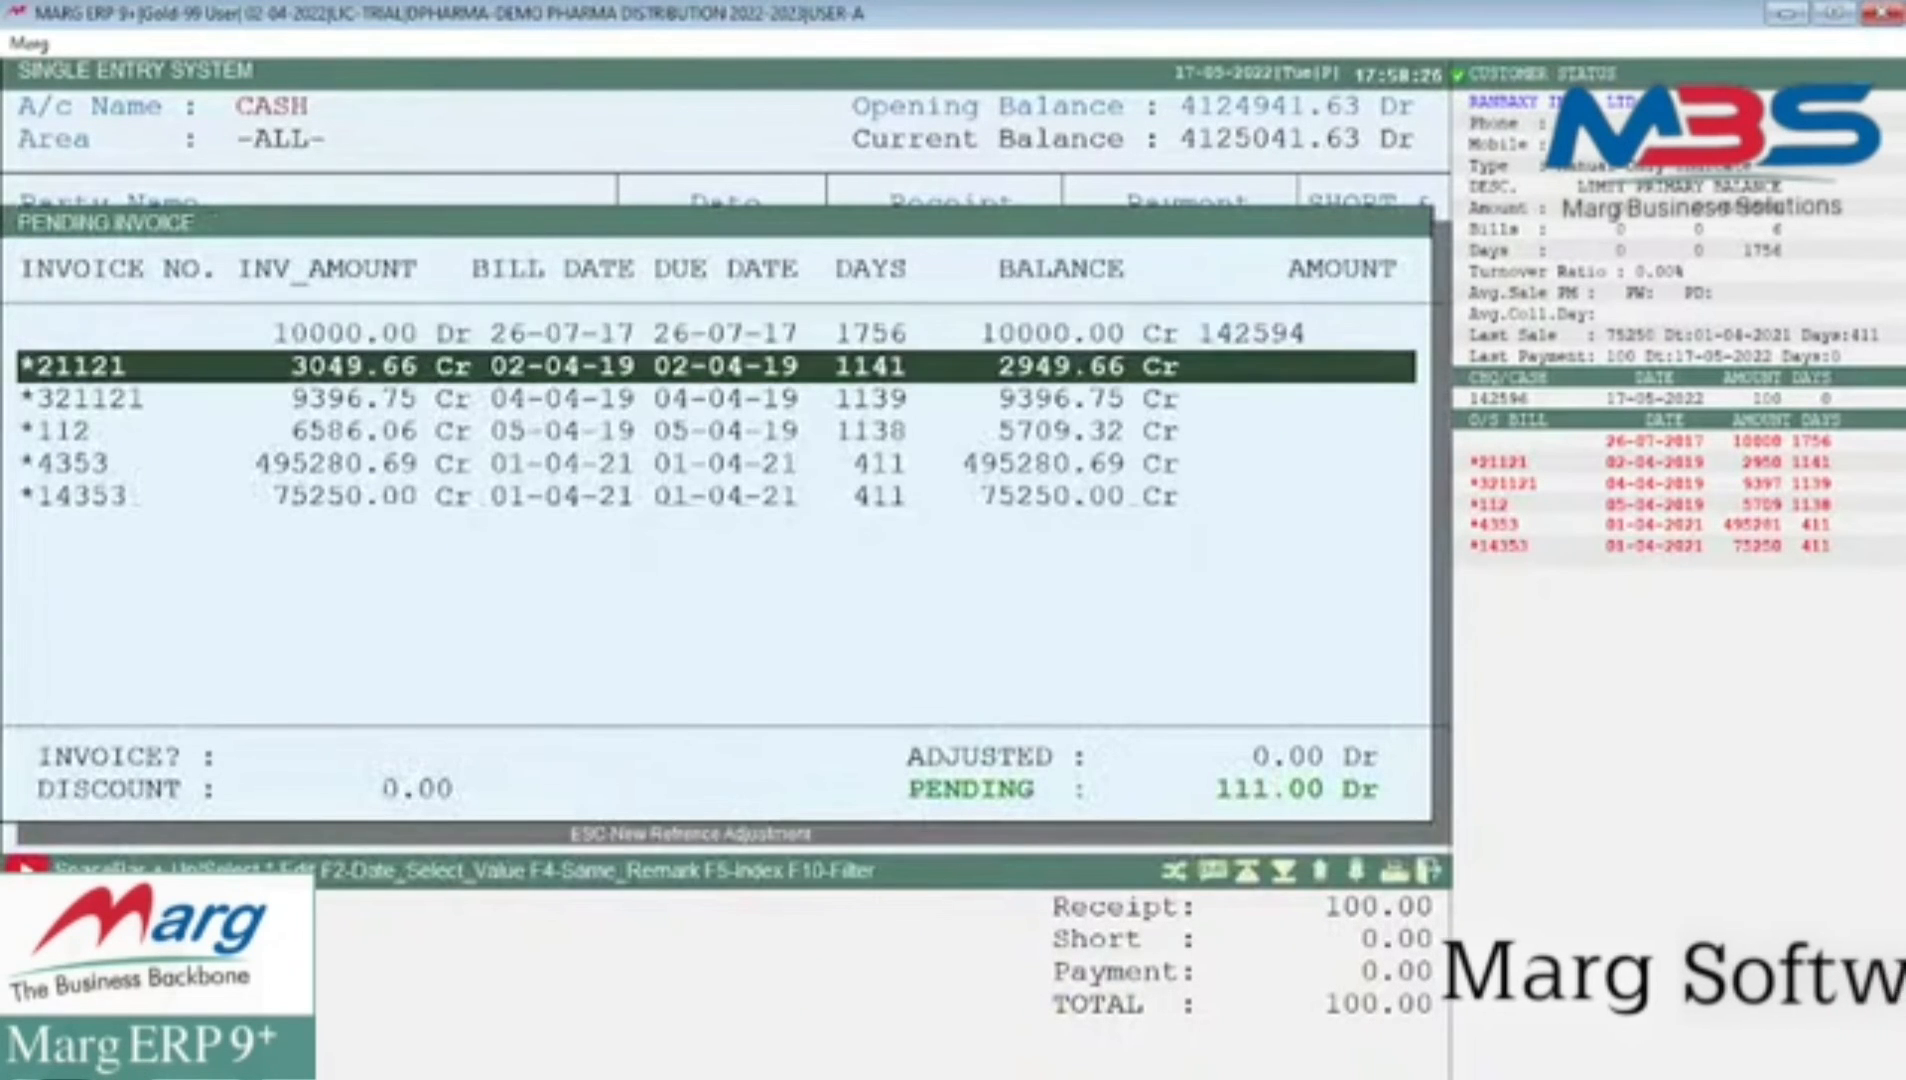
{"action": "key", "text": "Return"}
{"action": "key", "text": "Return"}
{"action": "key", "text": "Return"}
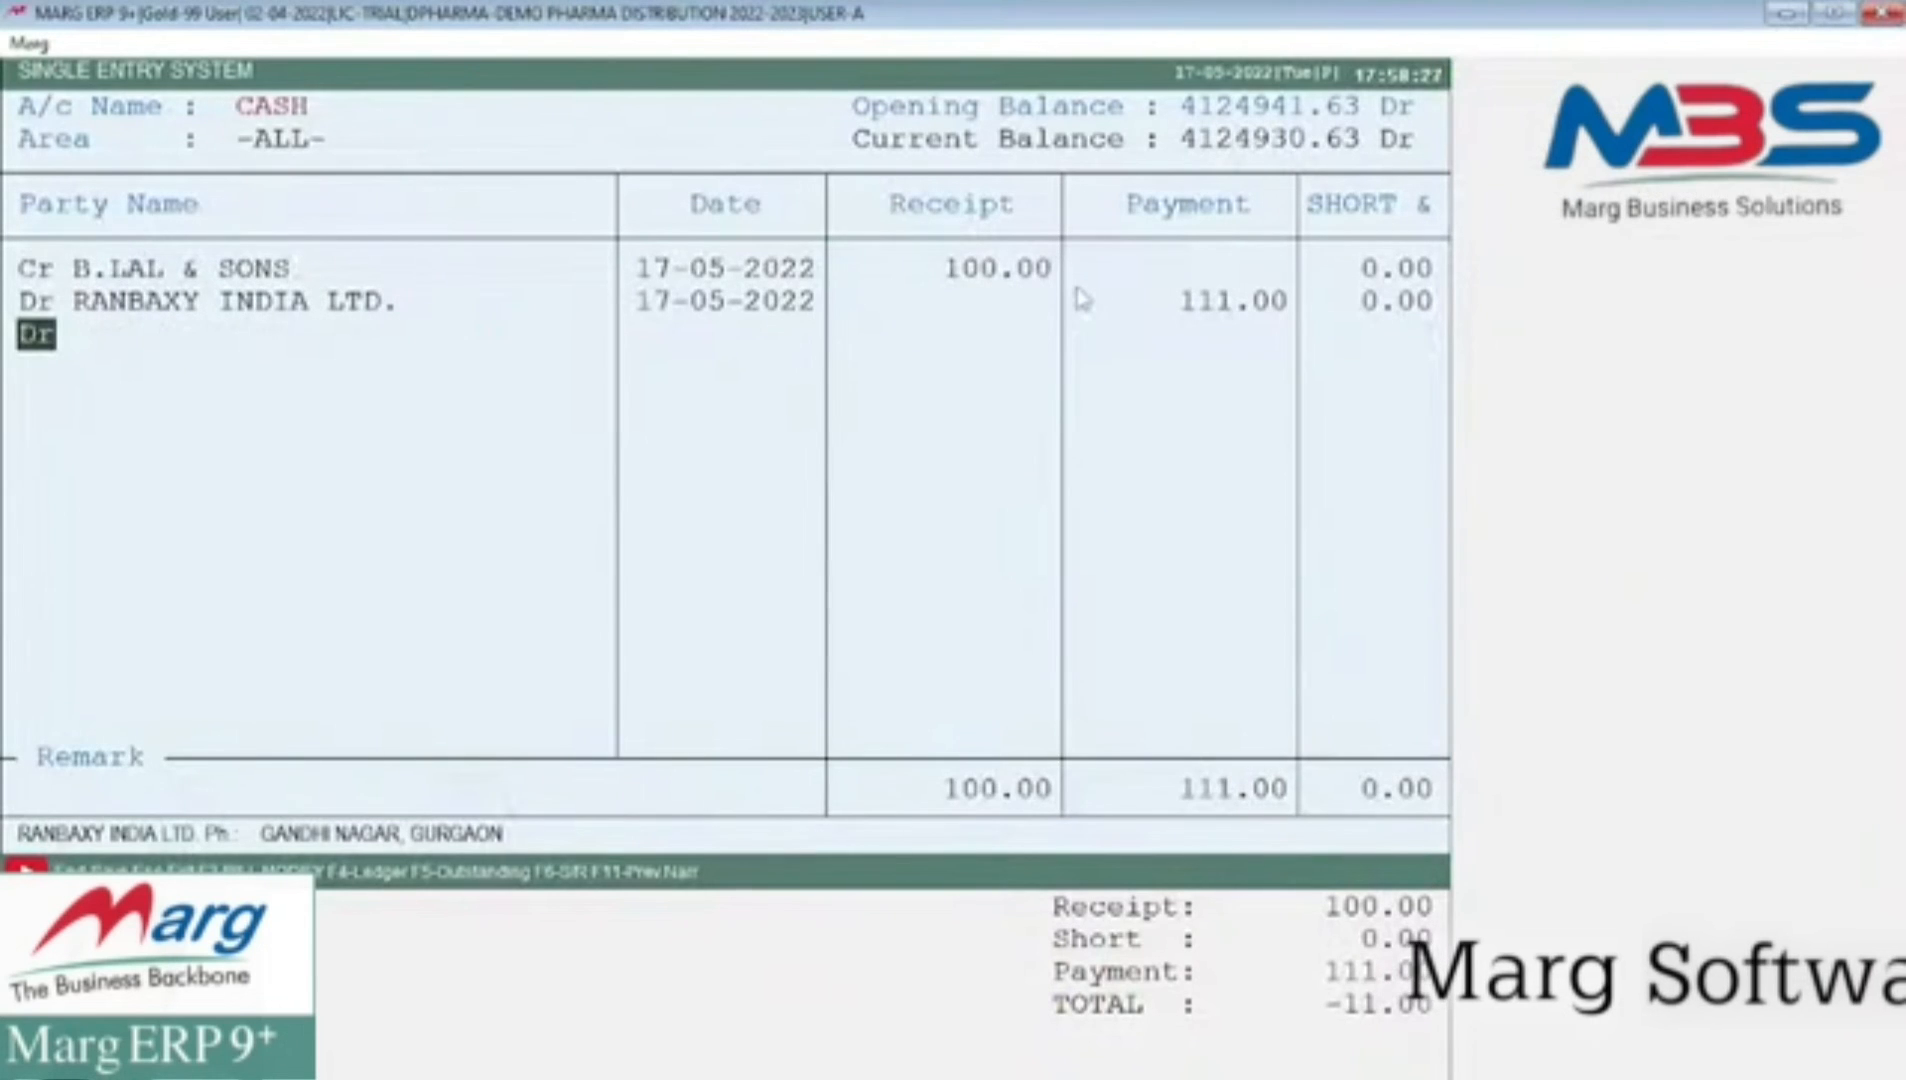
- Add a Cr entry for ANMOL dated 17-05-2022 with a receipt of 112 and no remark
{"action": "key", "text": "c"}
{"action": "key", "text": "Return"}
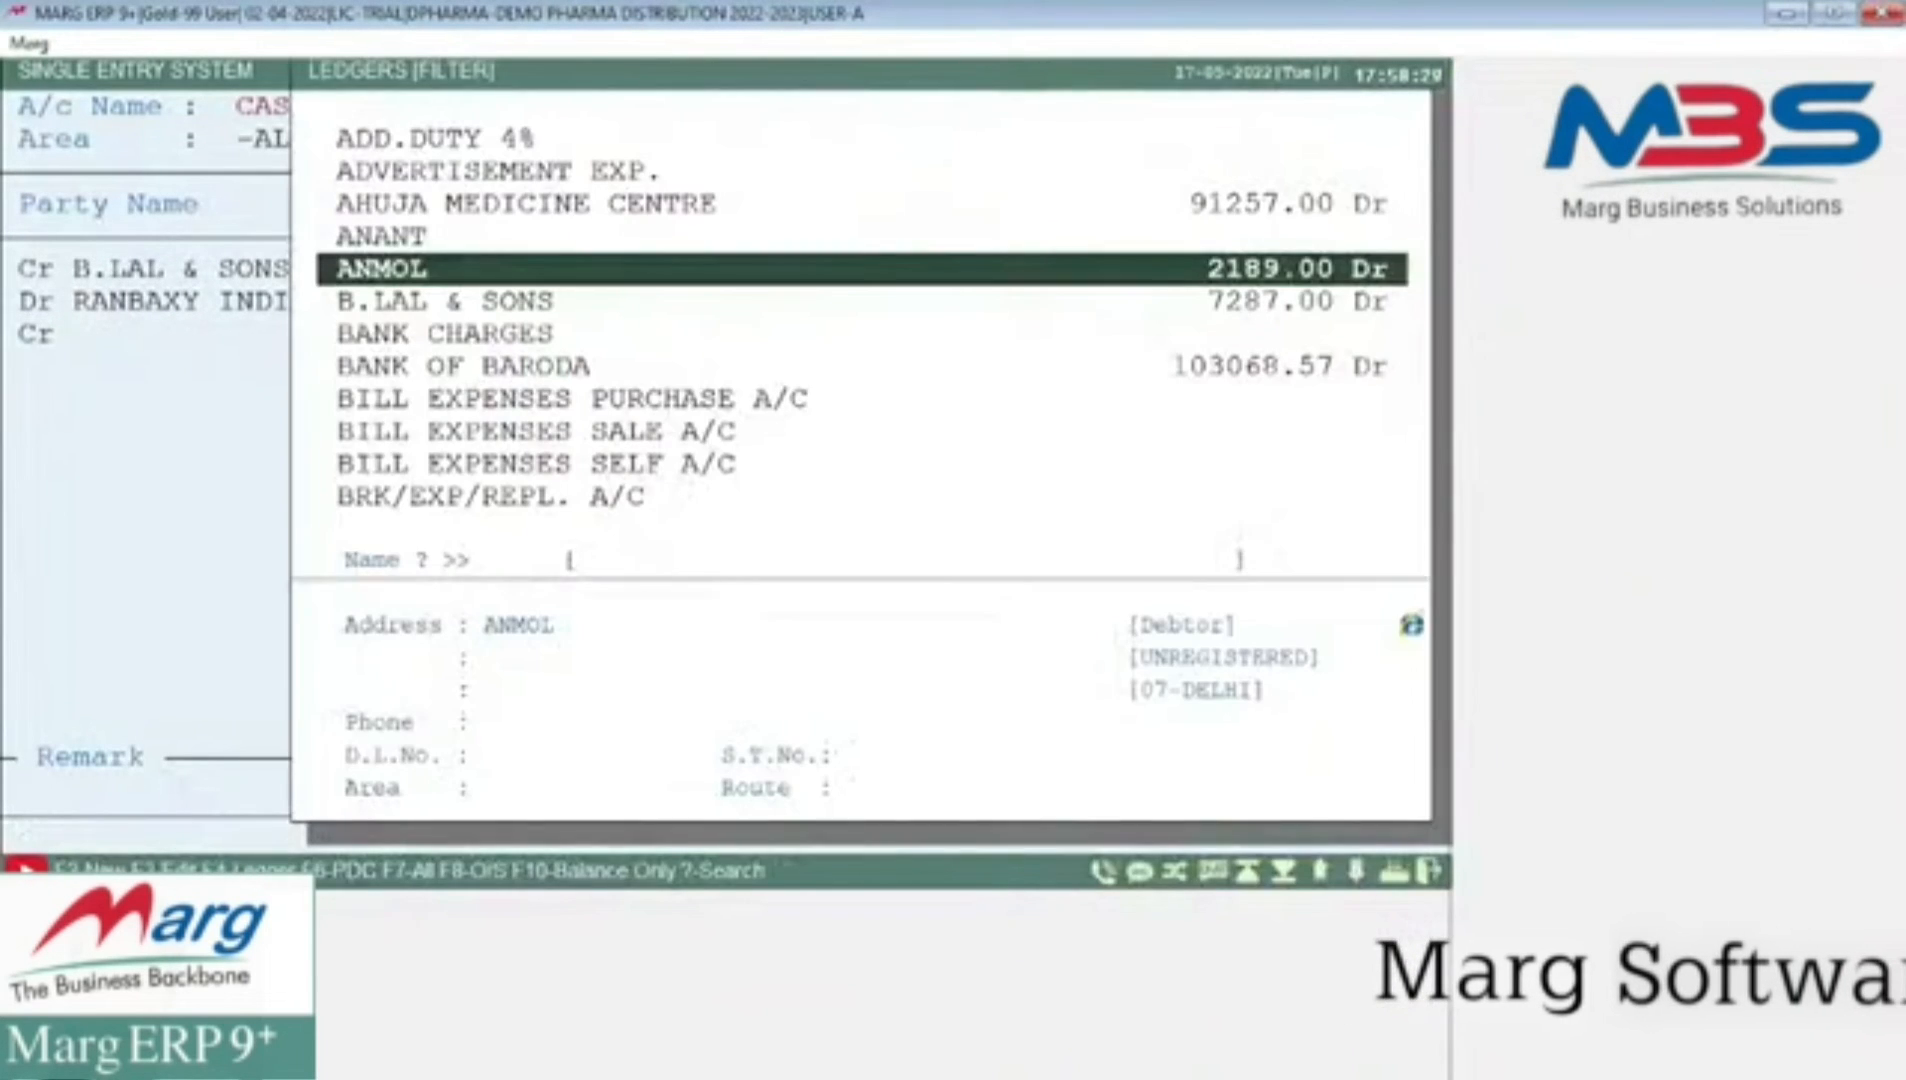
{"action": "key", "text": "Return"}
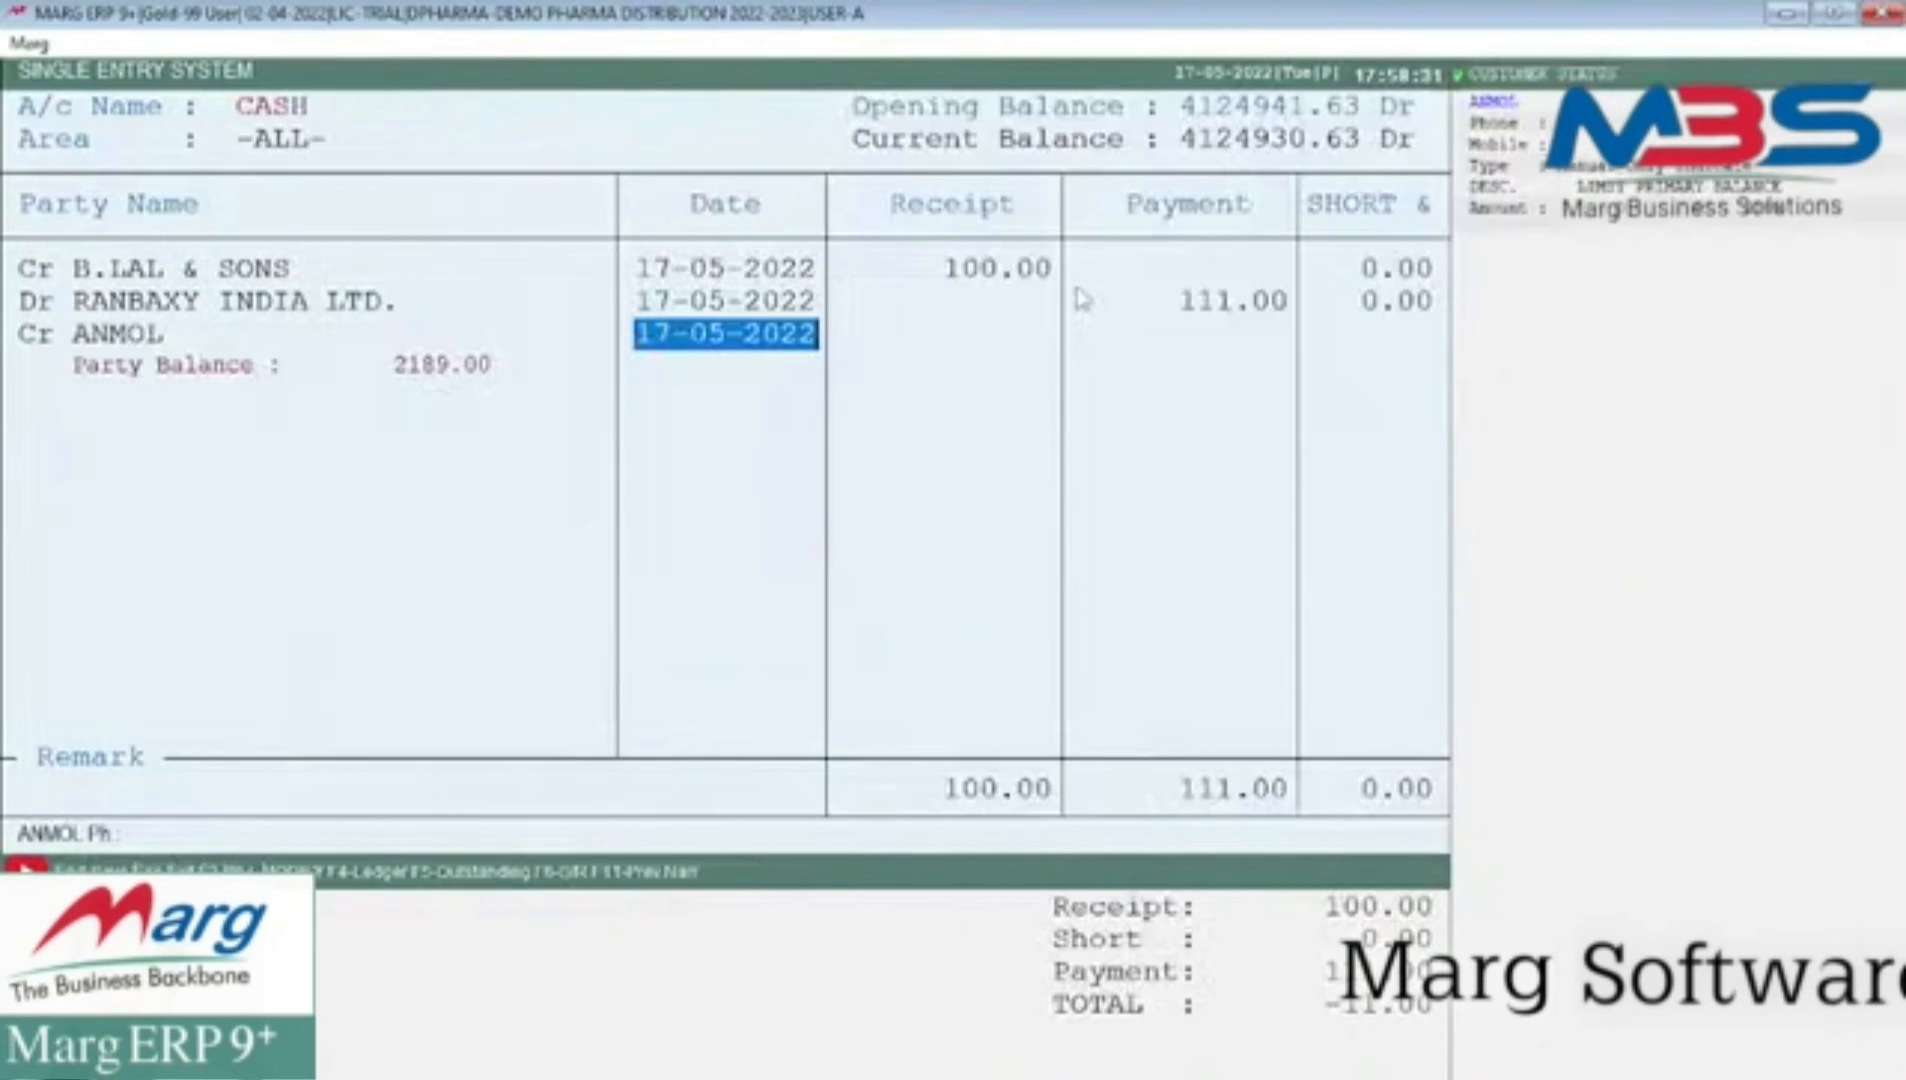
{"action": "key", "text": "Return"}
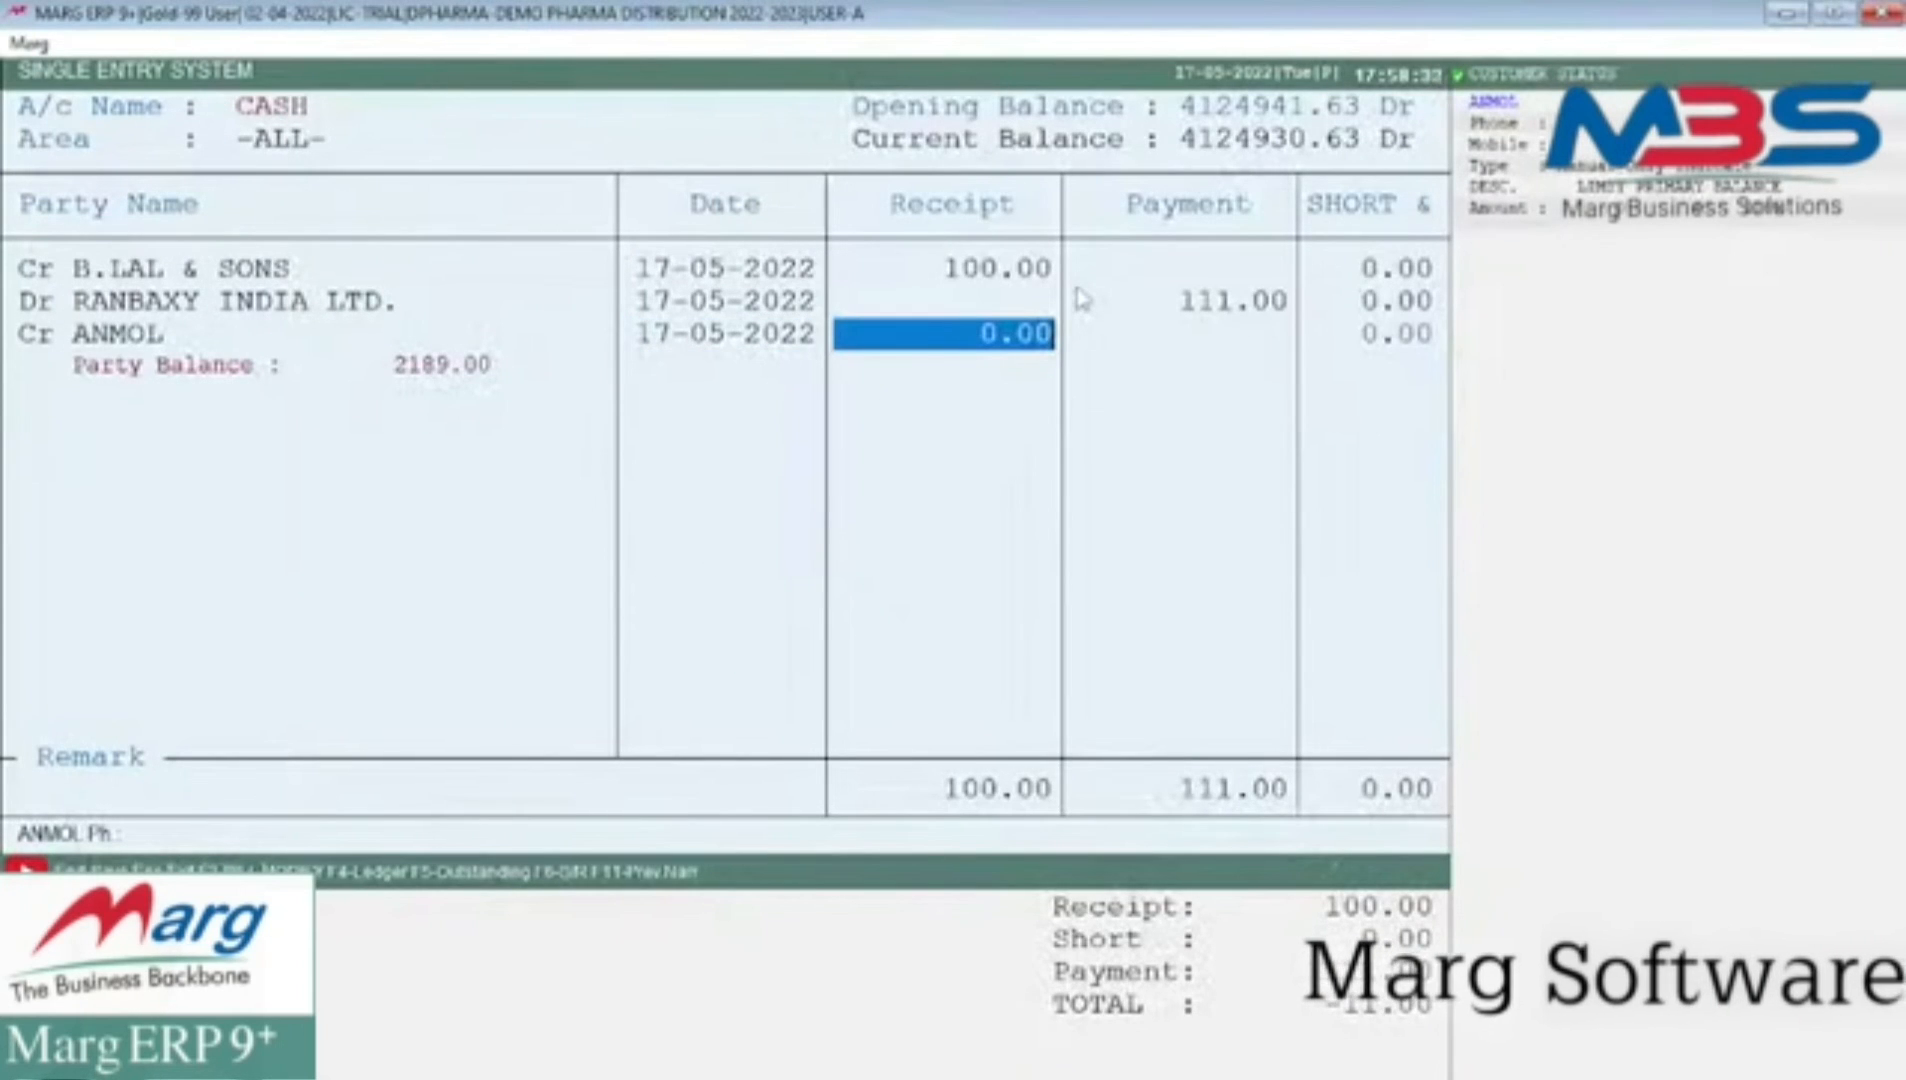
{"action": "type", "text": "111"}
{"action": "key", "text": "BackSpace"}
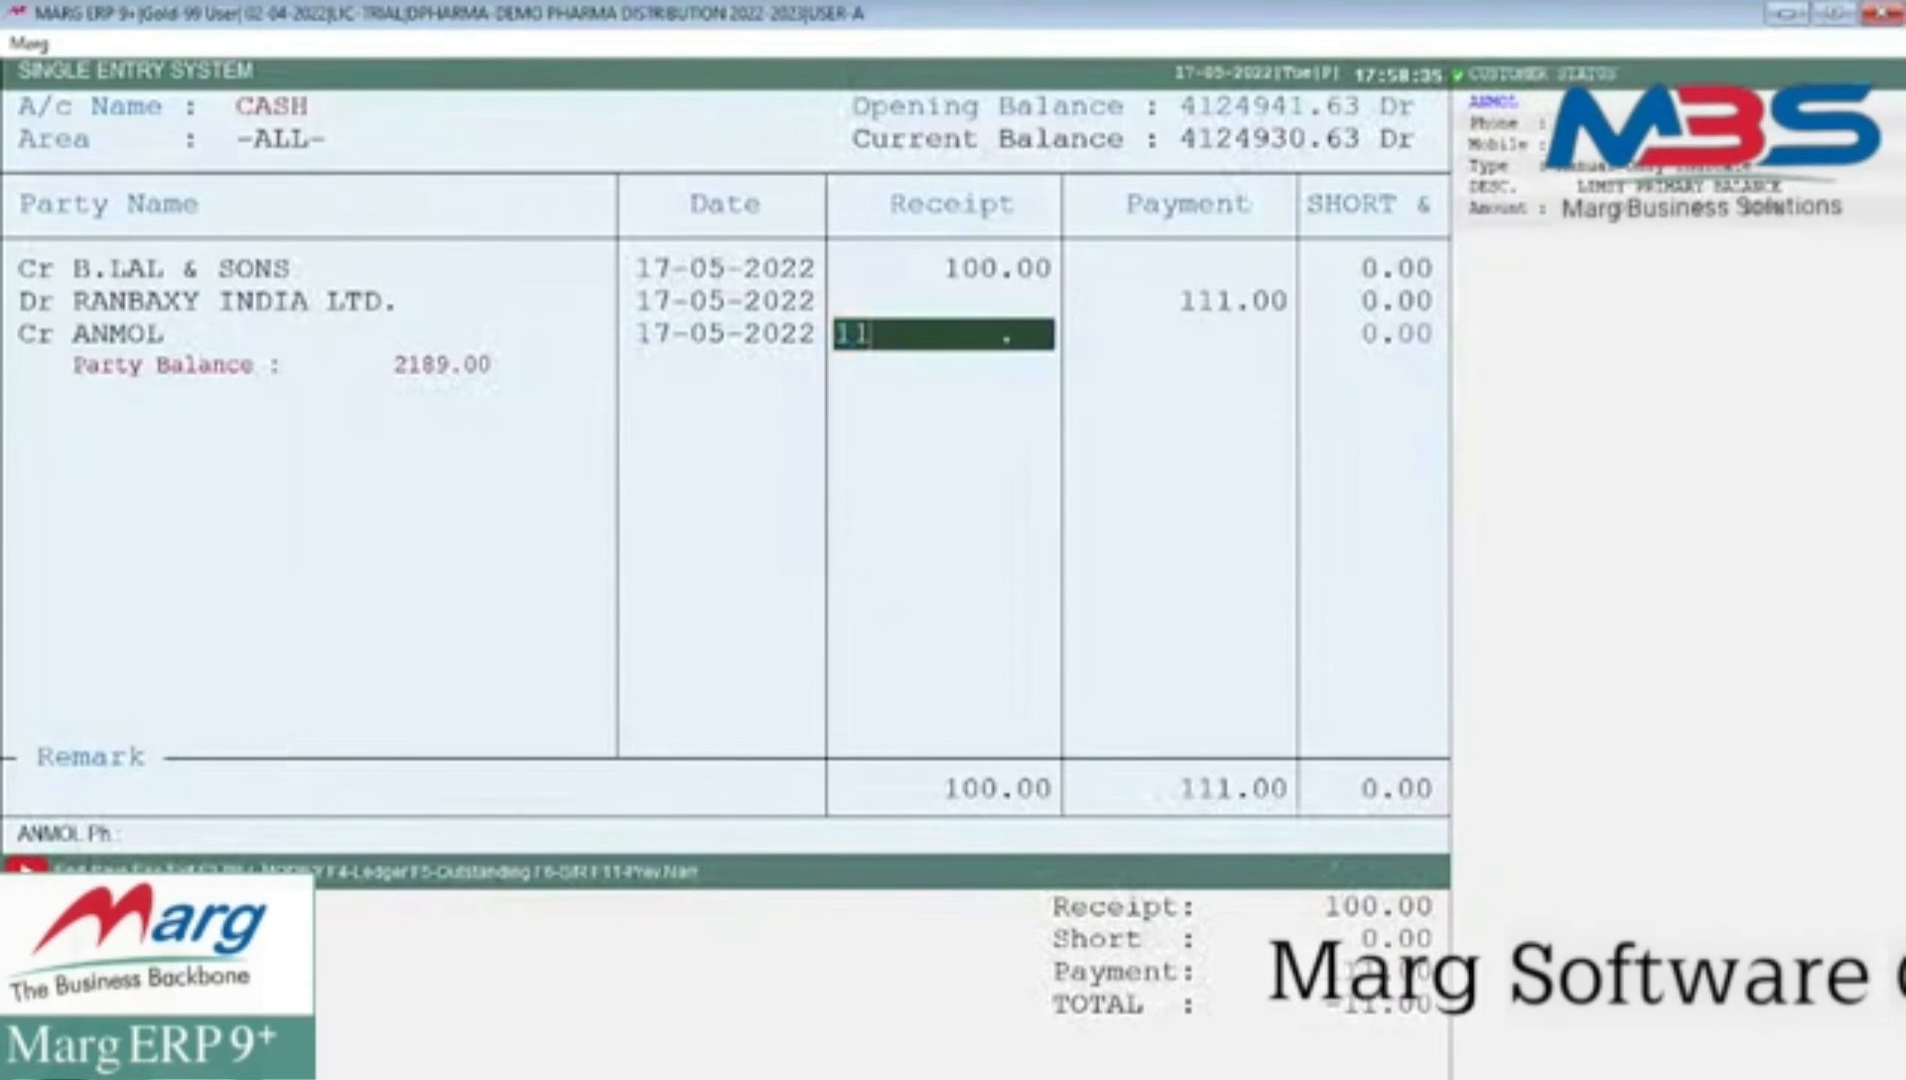
{"action": "type", "text": "2"}
{"action": "key", "text": "Return"}
{"action": "key", "text": "Return"}
- Add another Cr entry for ANMOL dated 17-05-2022 with a receipt of 32 and no remark
{"action": "key", "text": "Return"}
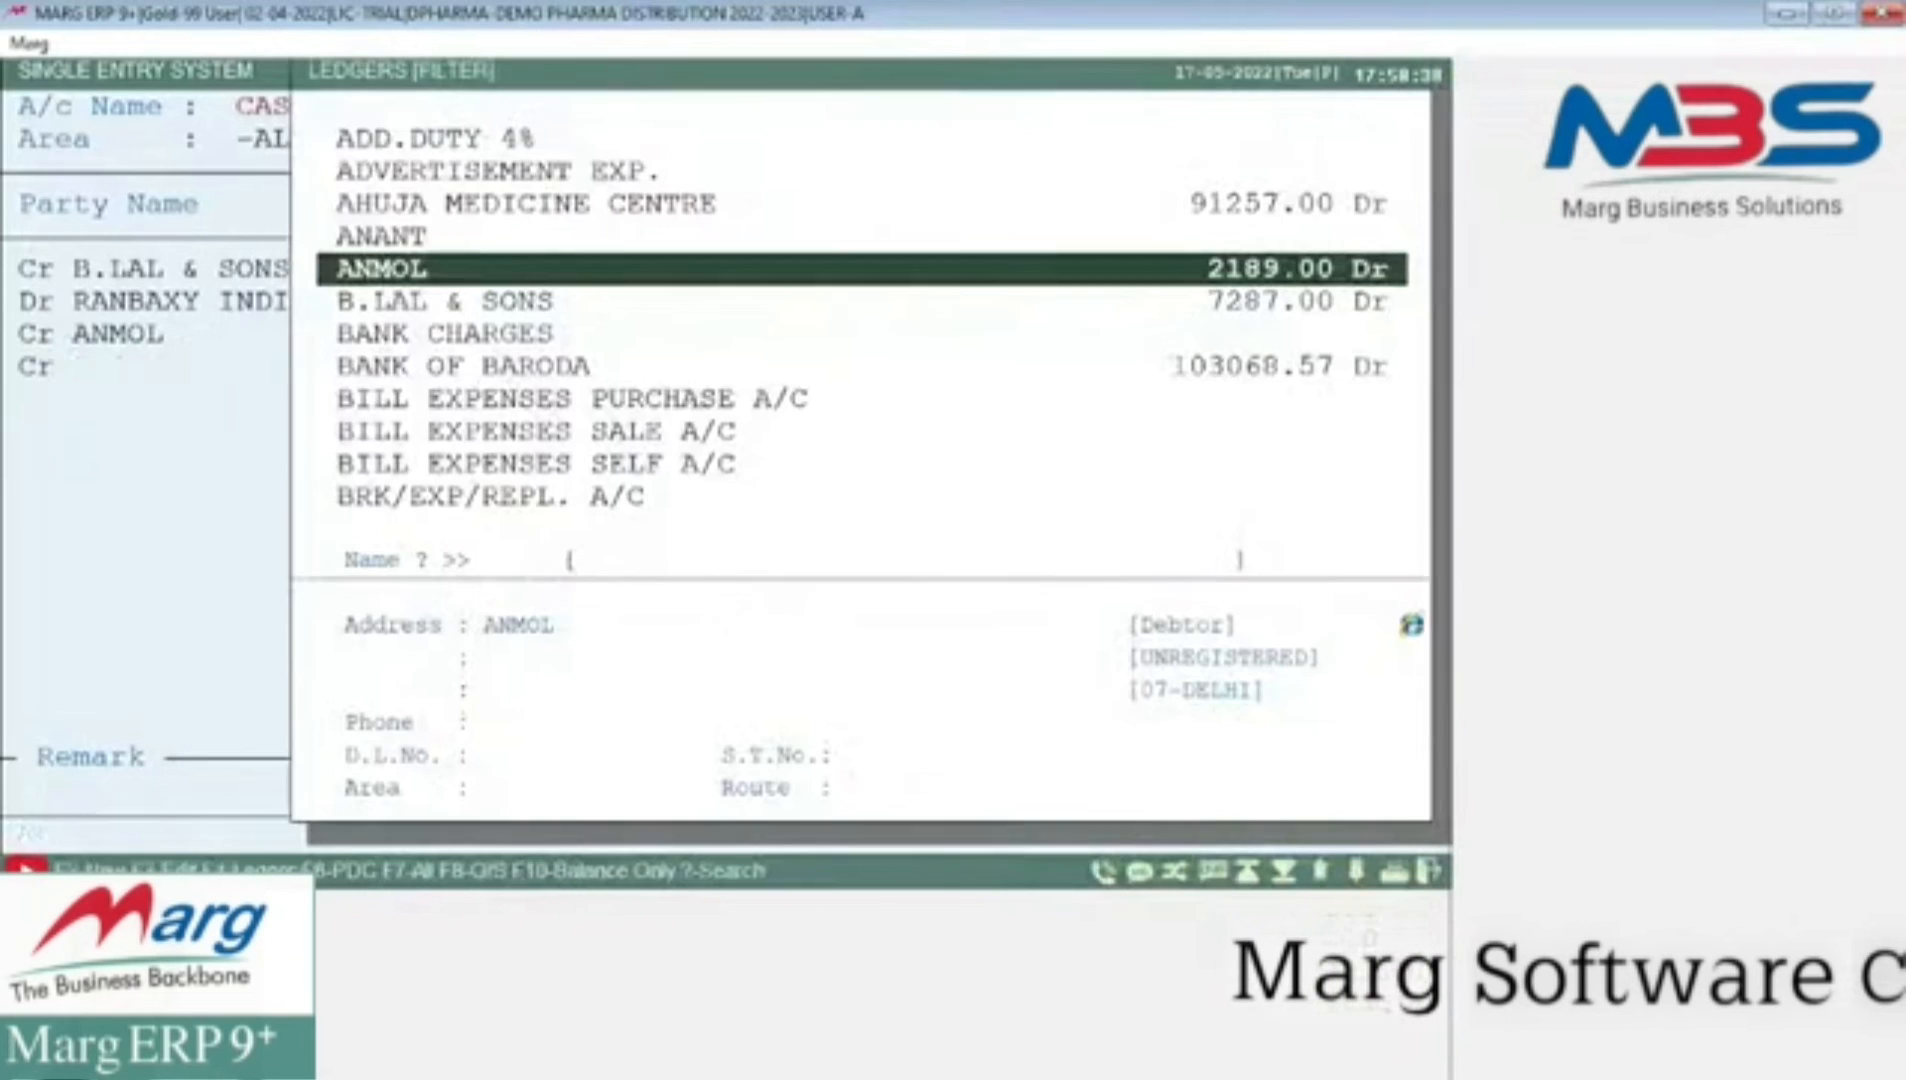
{"action": "key", "text": "Return"}
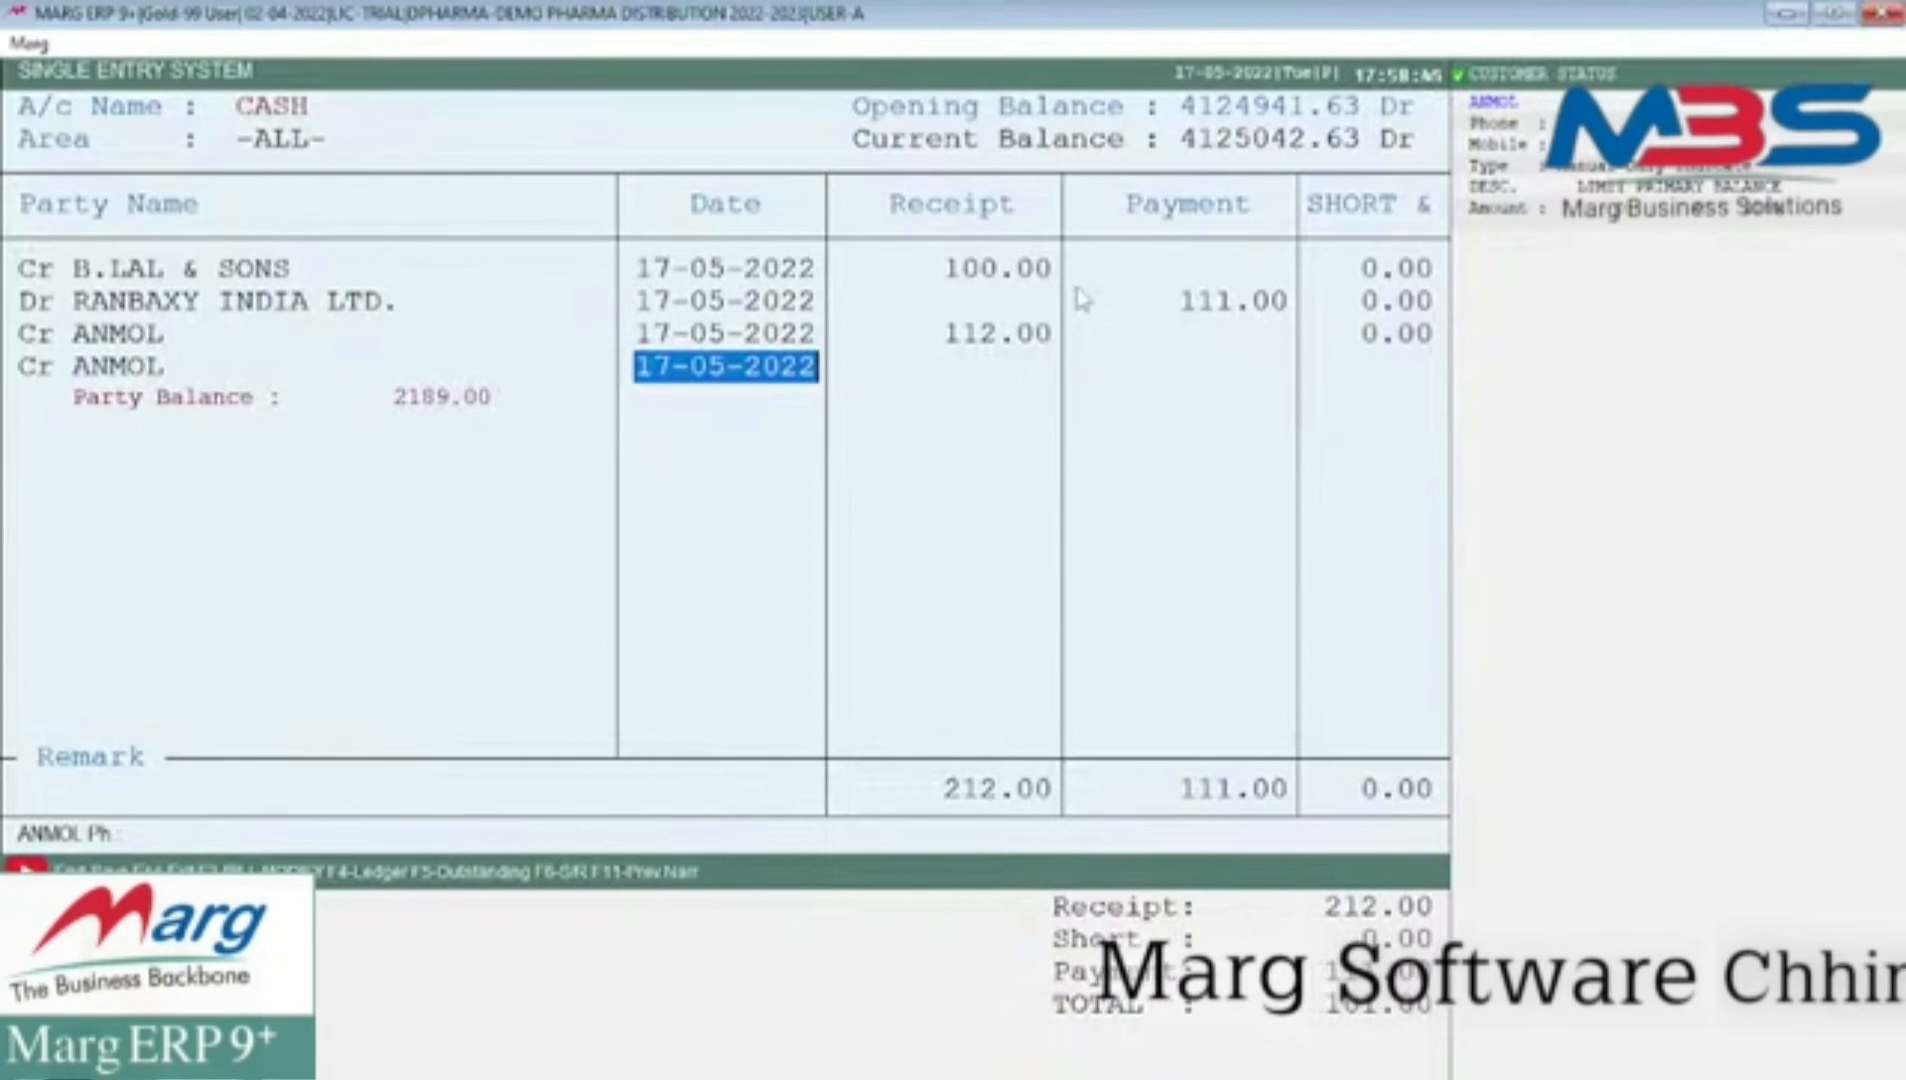
{"action": "key", "text": "Return"}
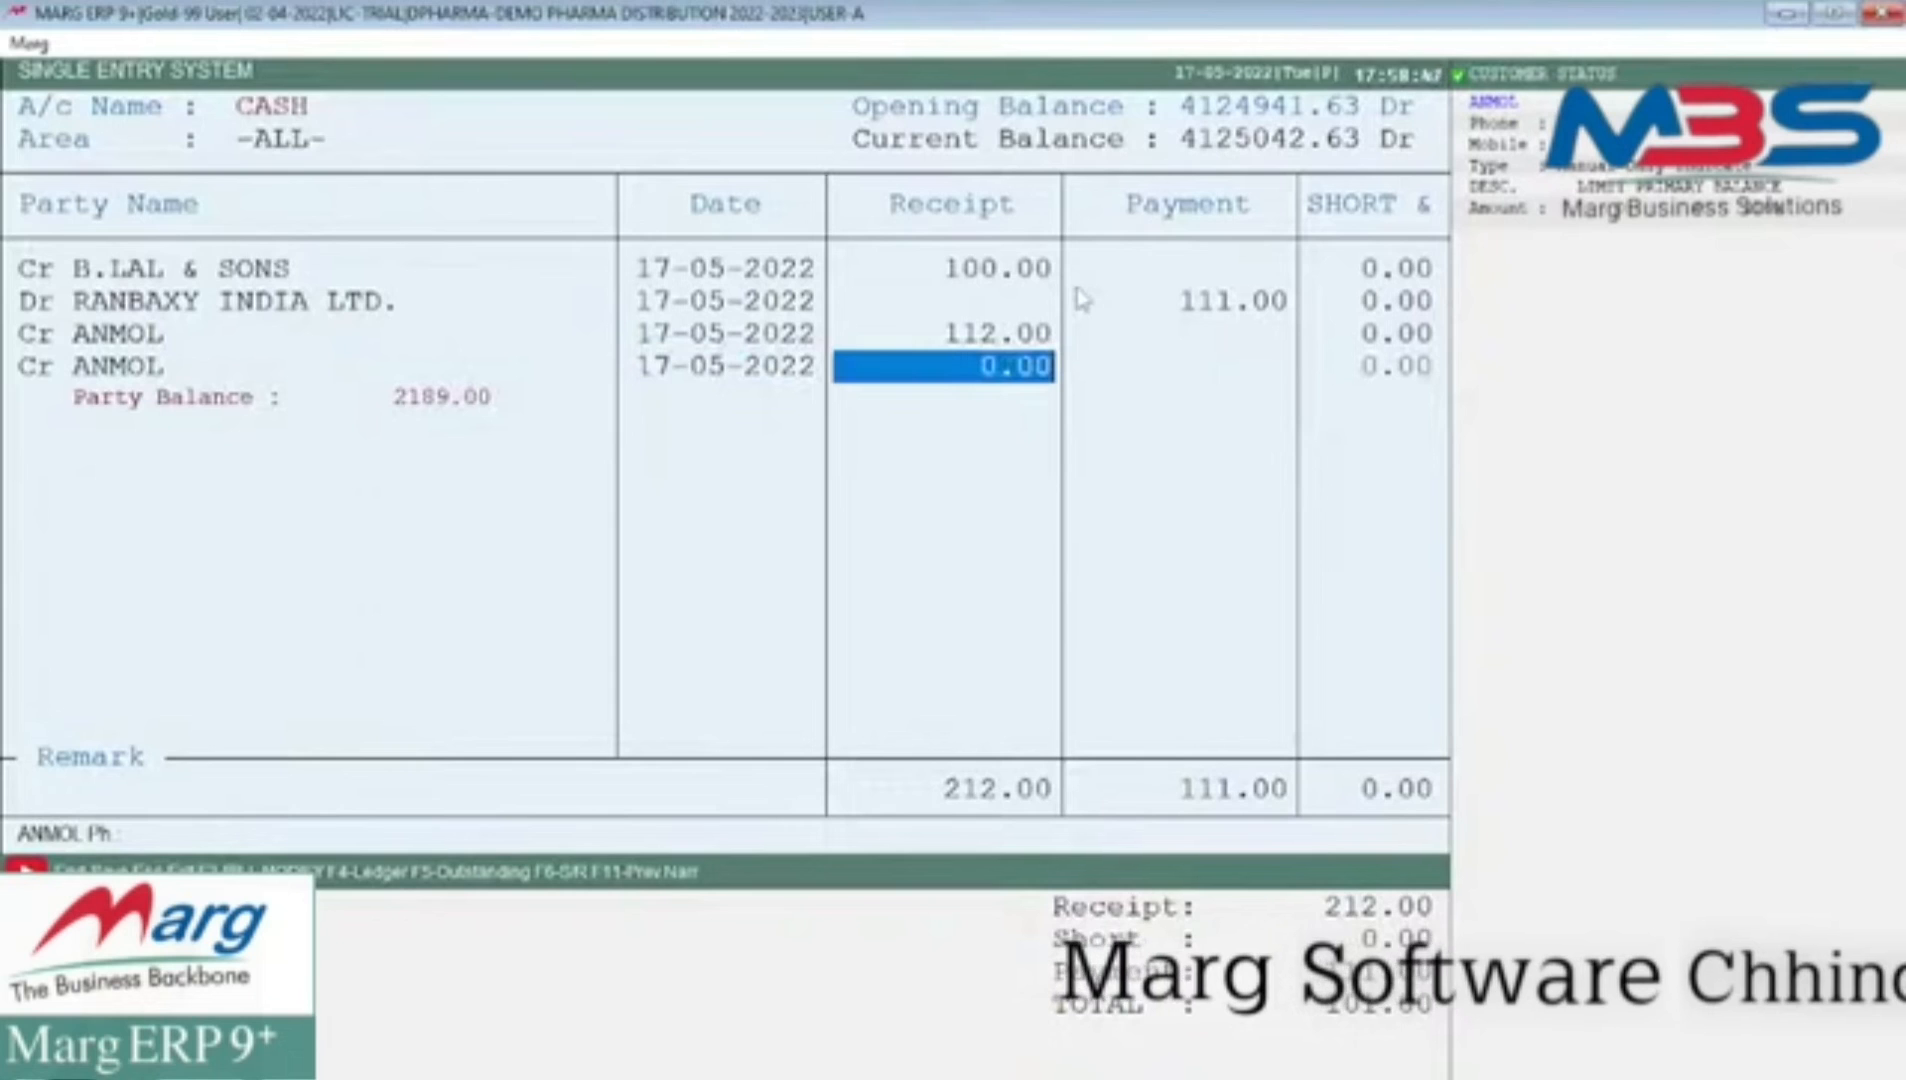
{"action": "type", "text": "32 ."}
{"action": "key", "text": "Return"}
{"action": "key", "text": "Return"}
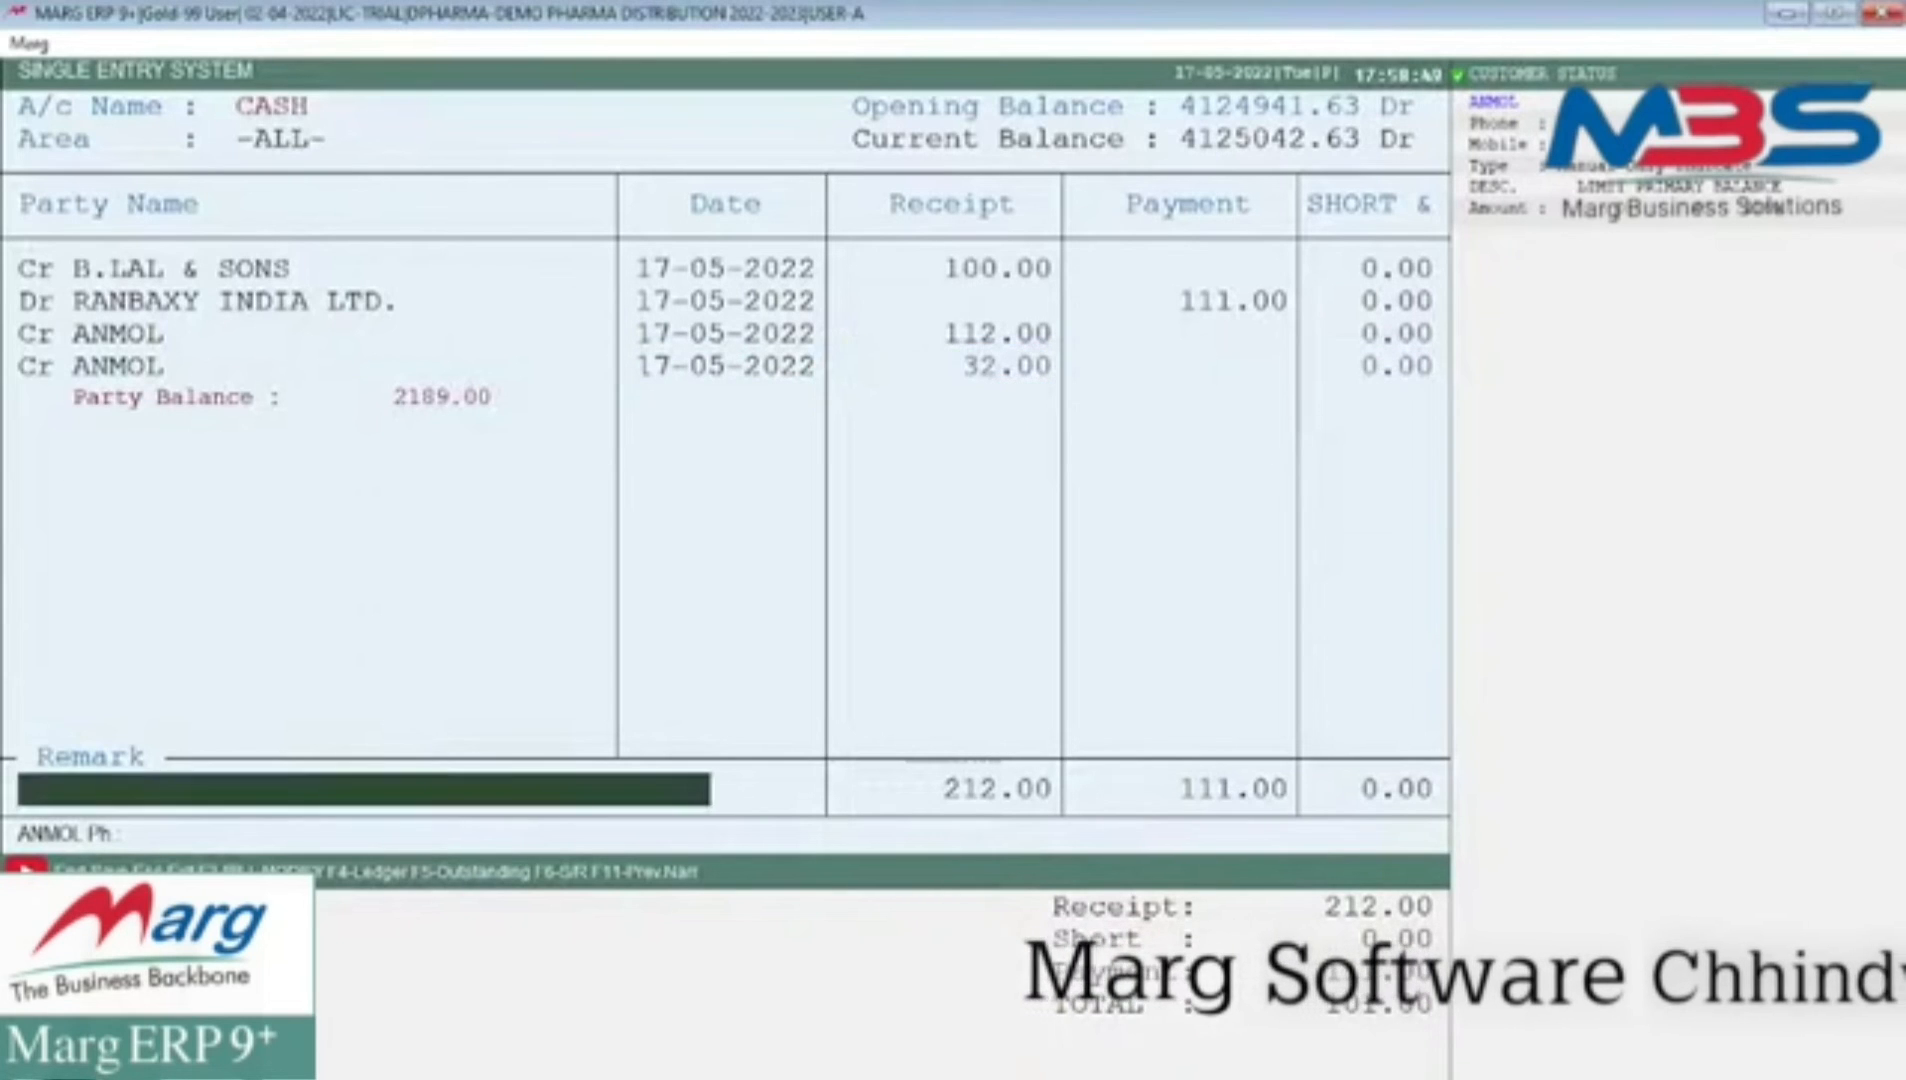
{"action": "key", "text": "Return"}
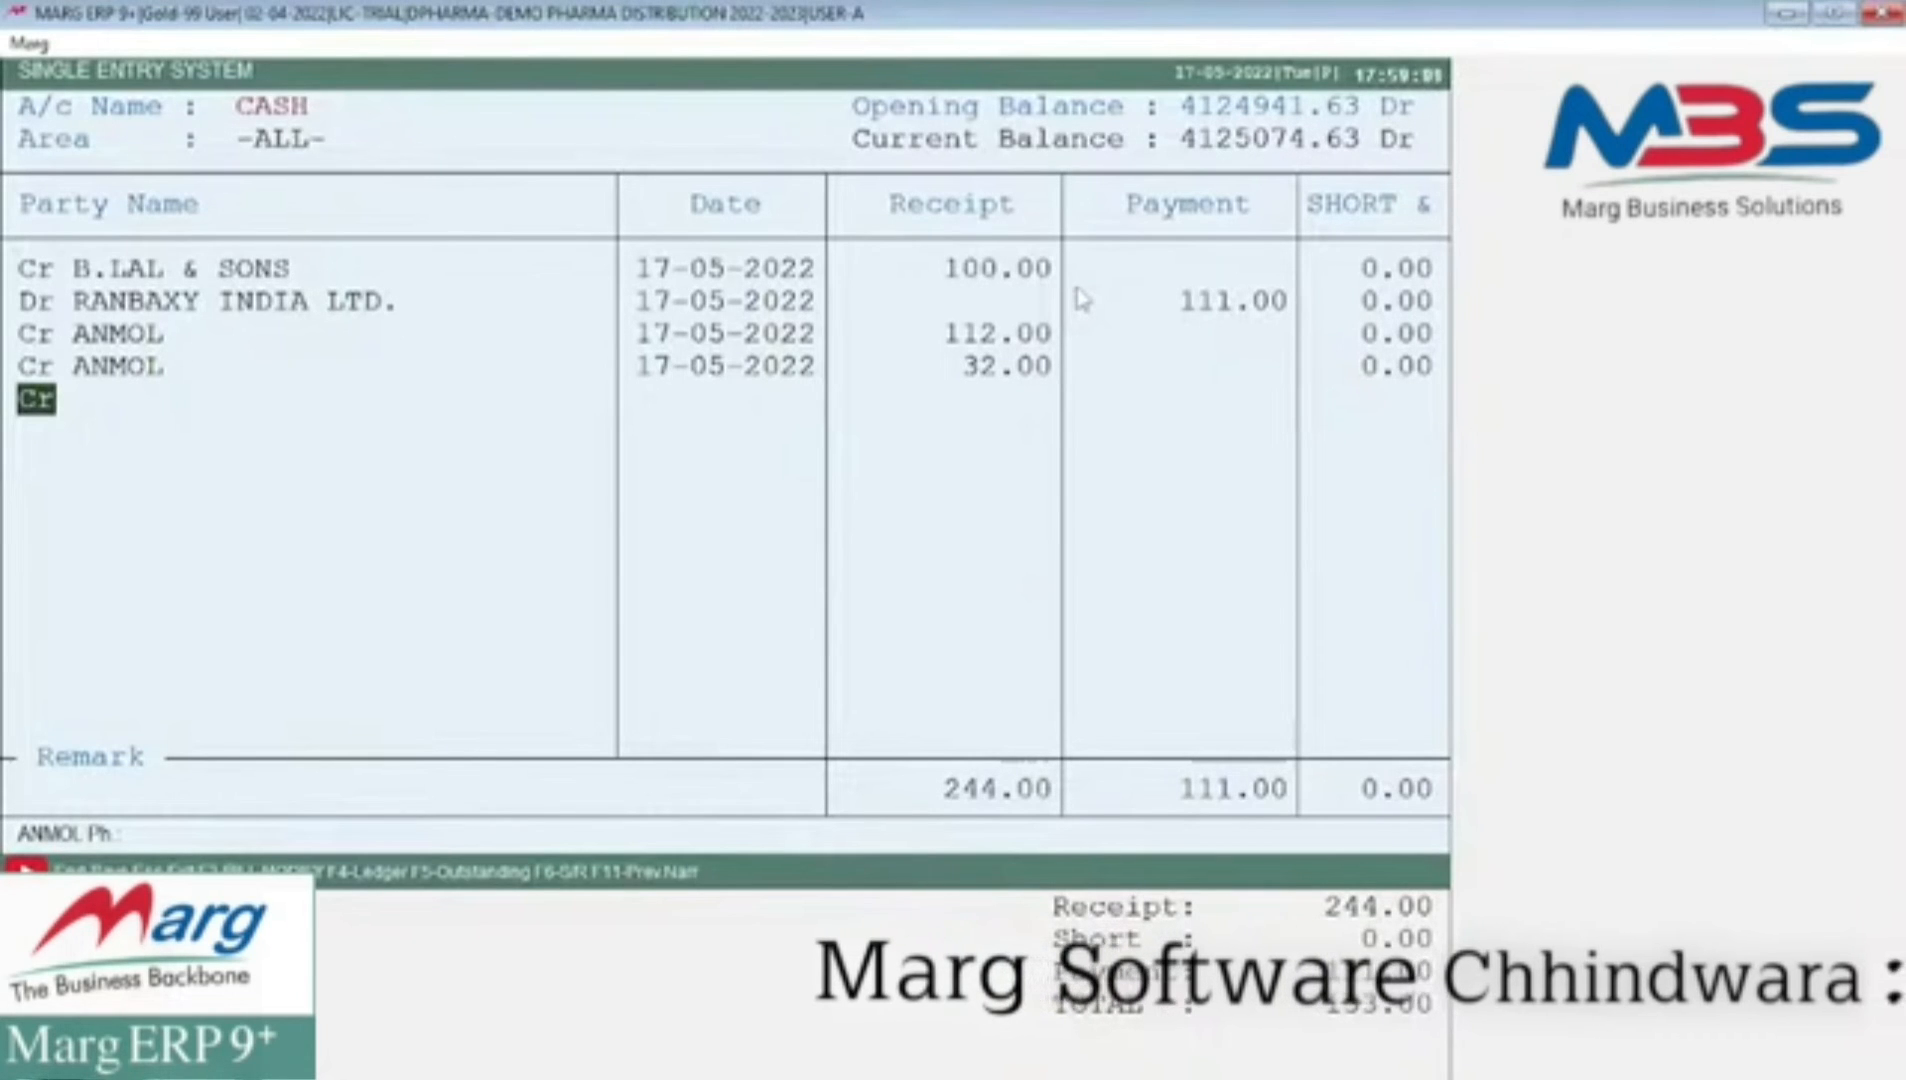
- Save the CASH single entry vouchers and leave the single entry system for the main screen
{"action": "key", "text": "Escape"}
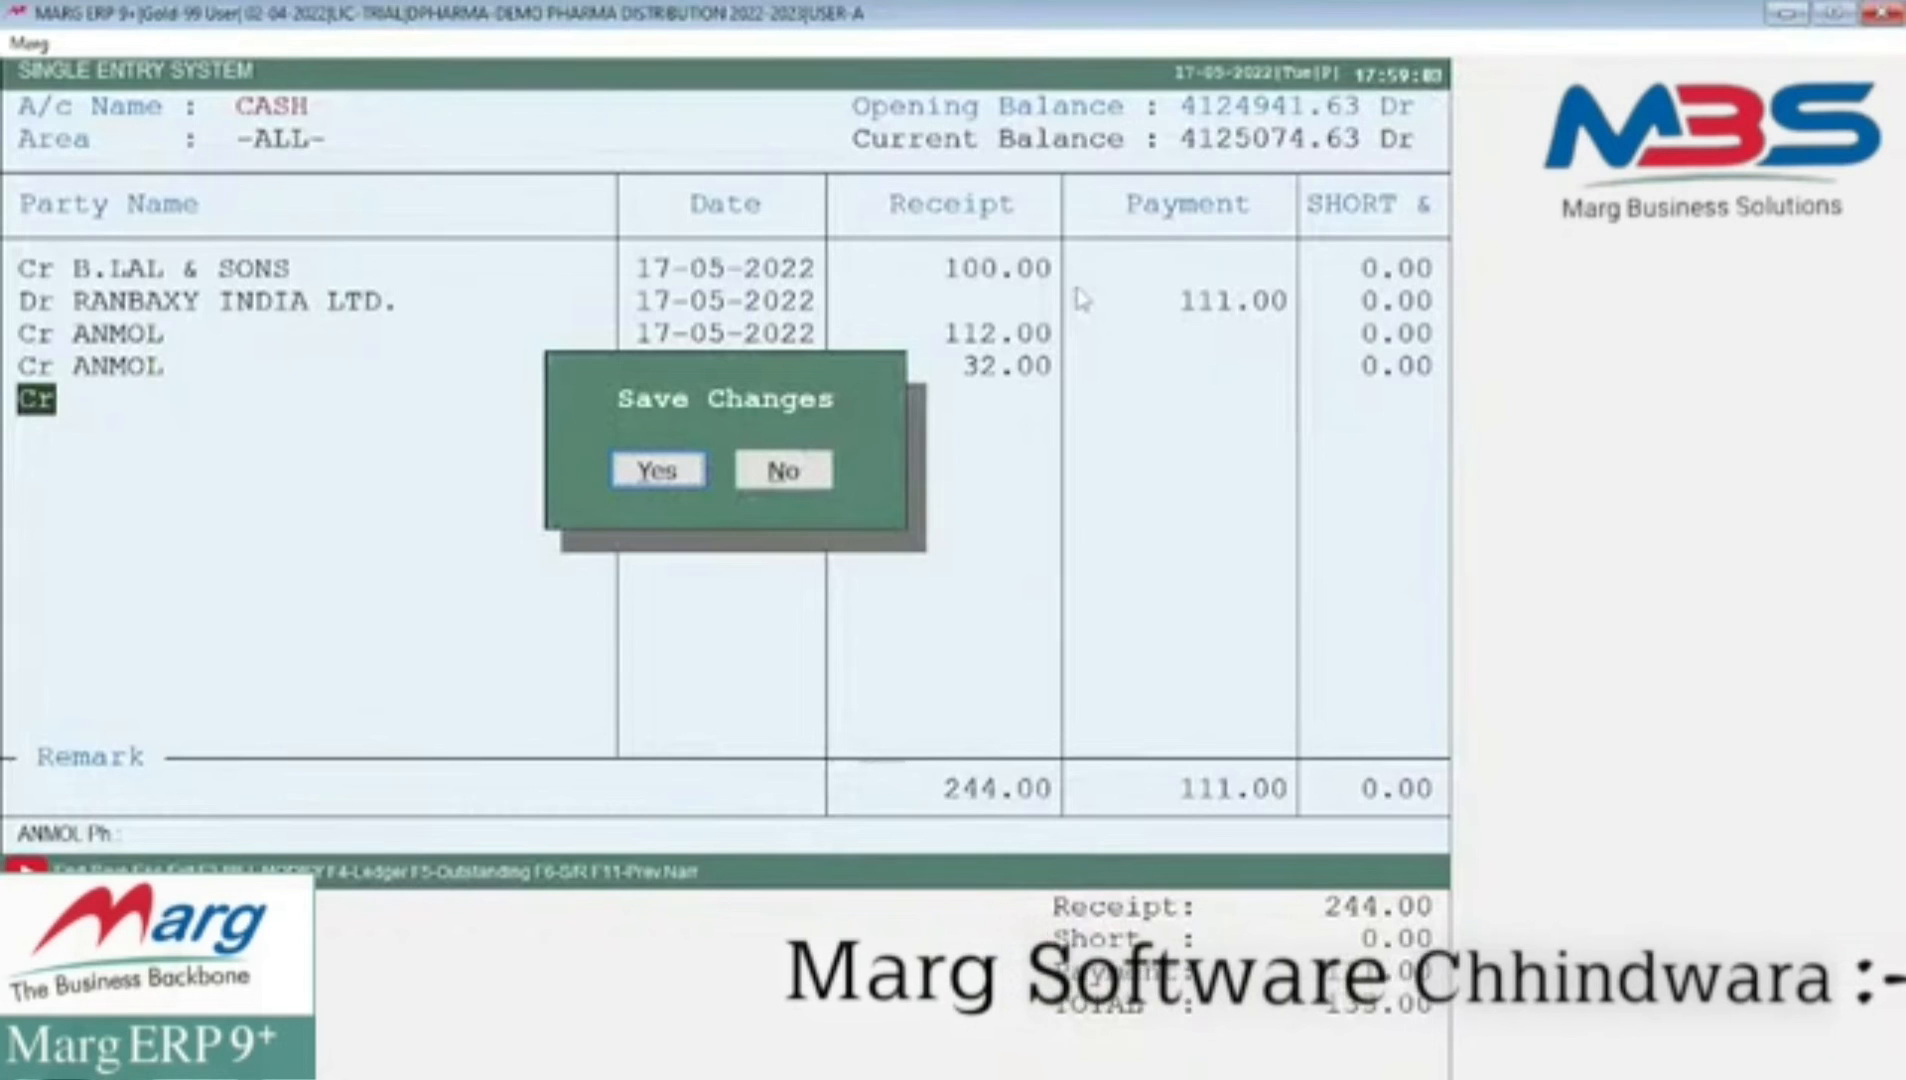
{"action": "key", "text": "Return"}
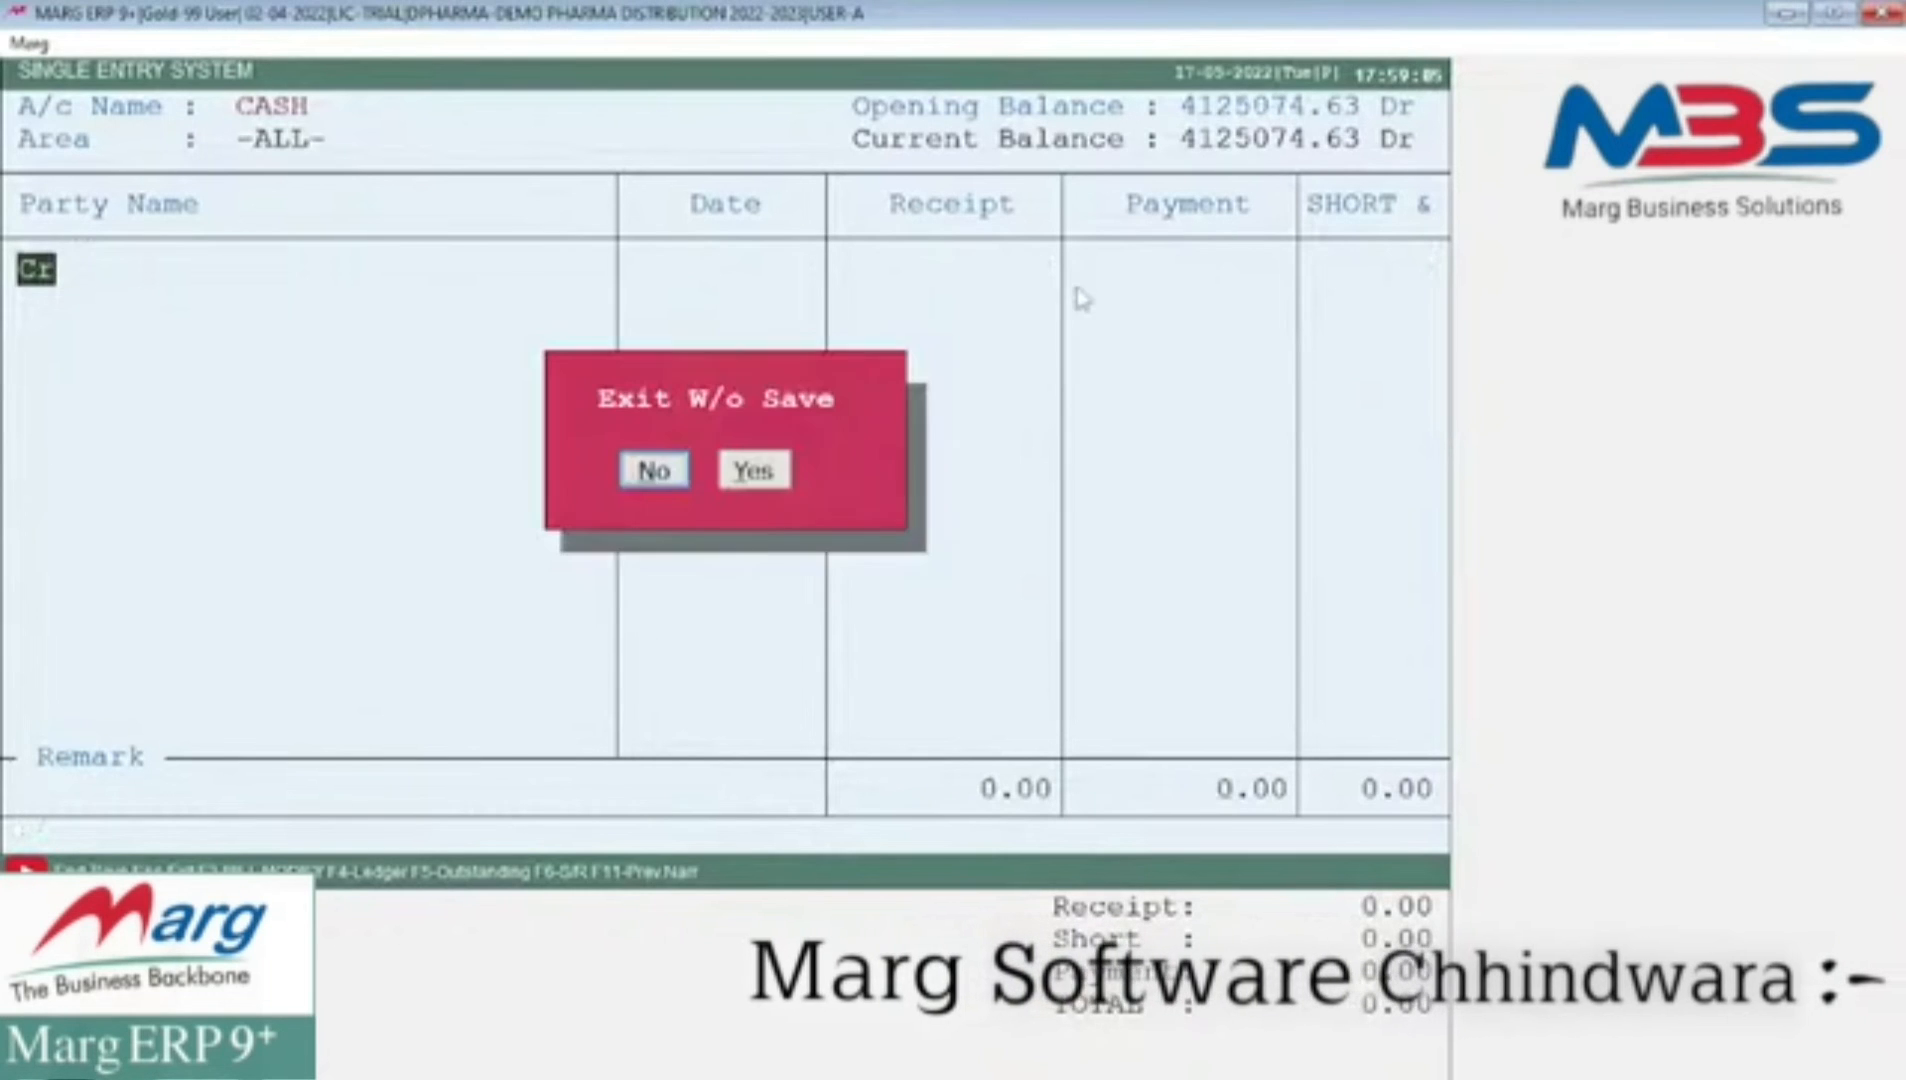
{"action": "key", "text": "Escape"}
{"action": "key", "text": "Right"}
{"action": "key", "text": "Return"}
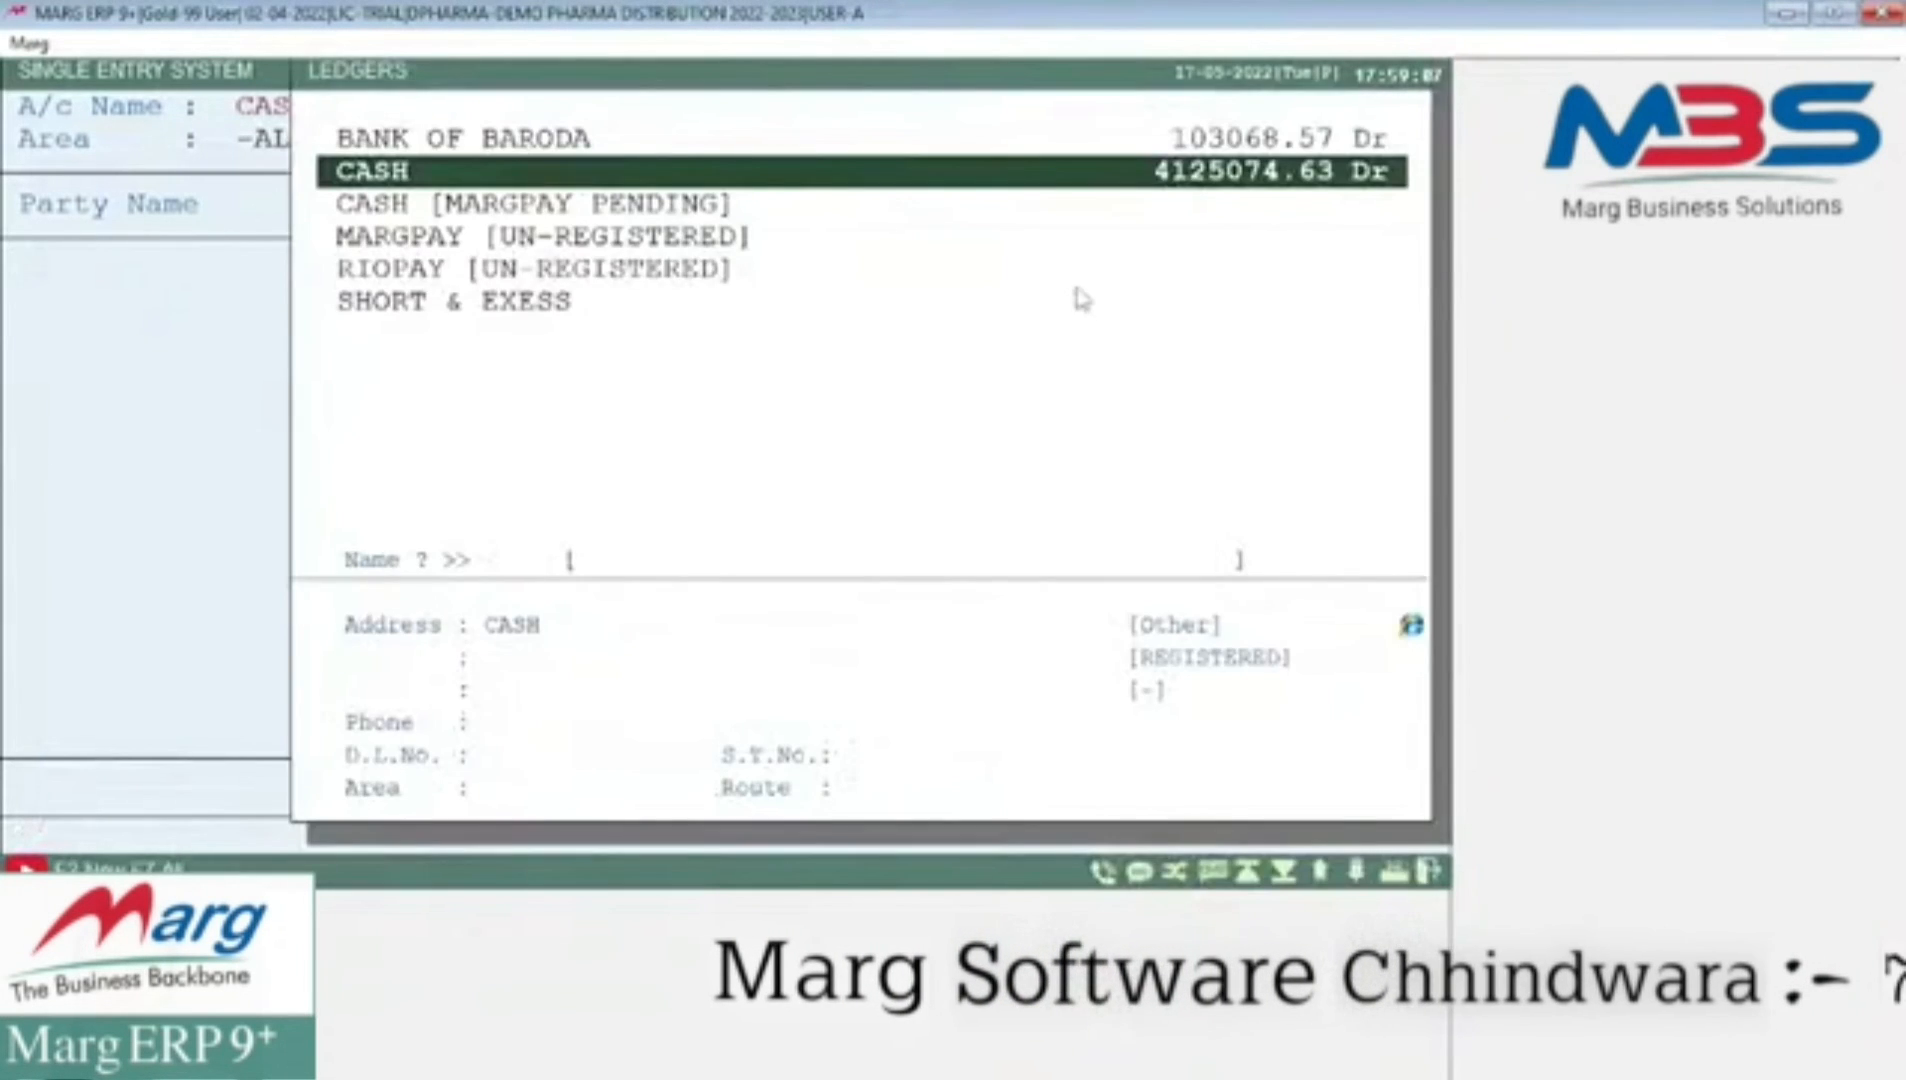
{"action": "key", "text": "Escape"}
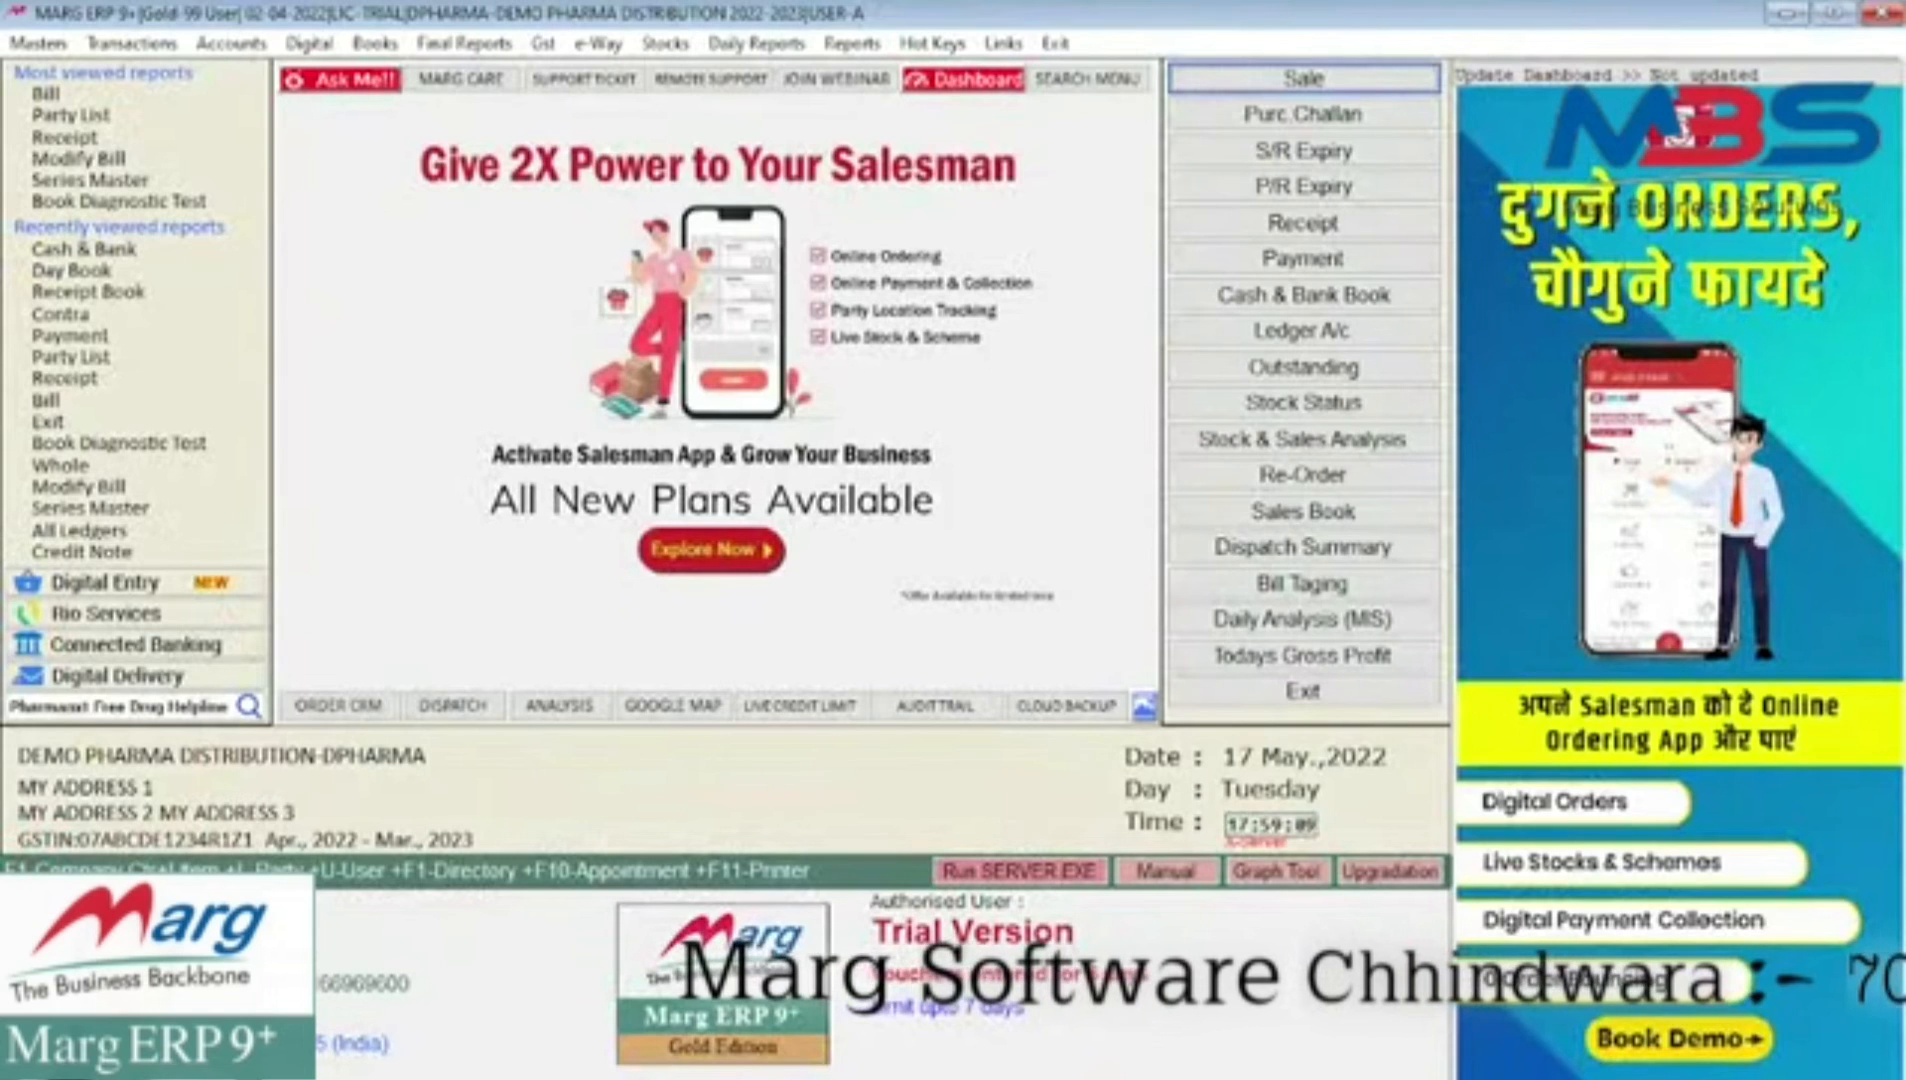
- Open the Receipt Book for 17-05-2022 to 17-05-2022 without restricting it to a selected ledger
{"action": "key", "text": "alt+b"}
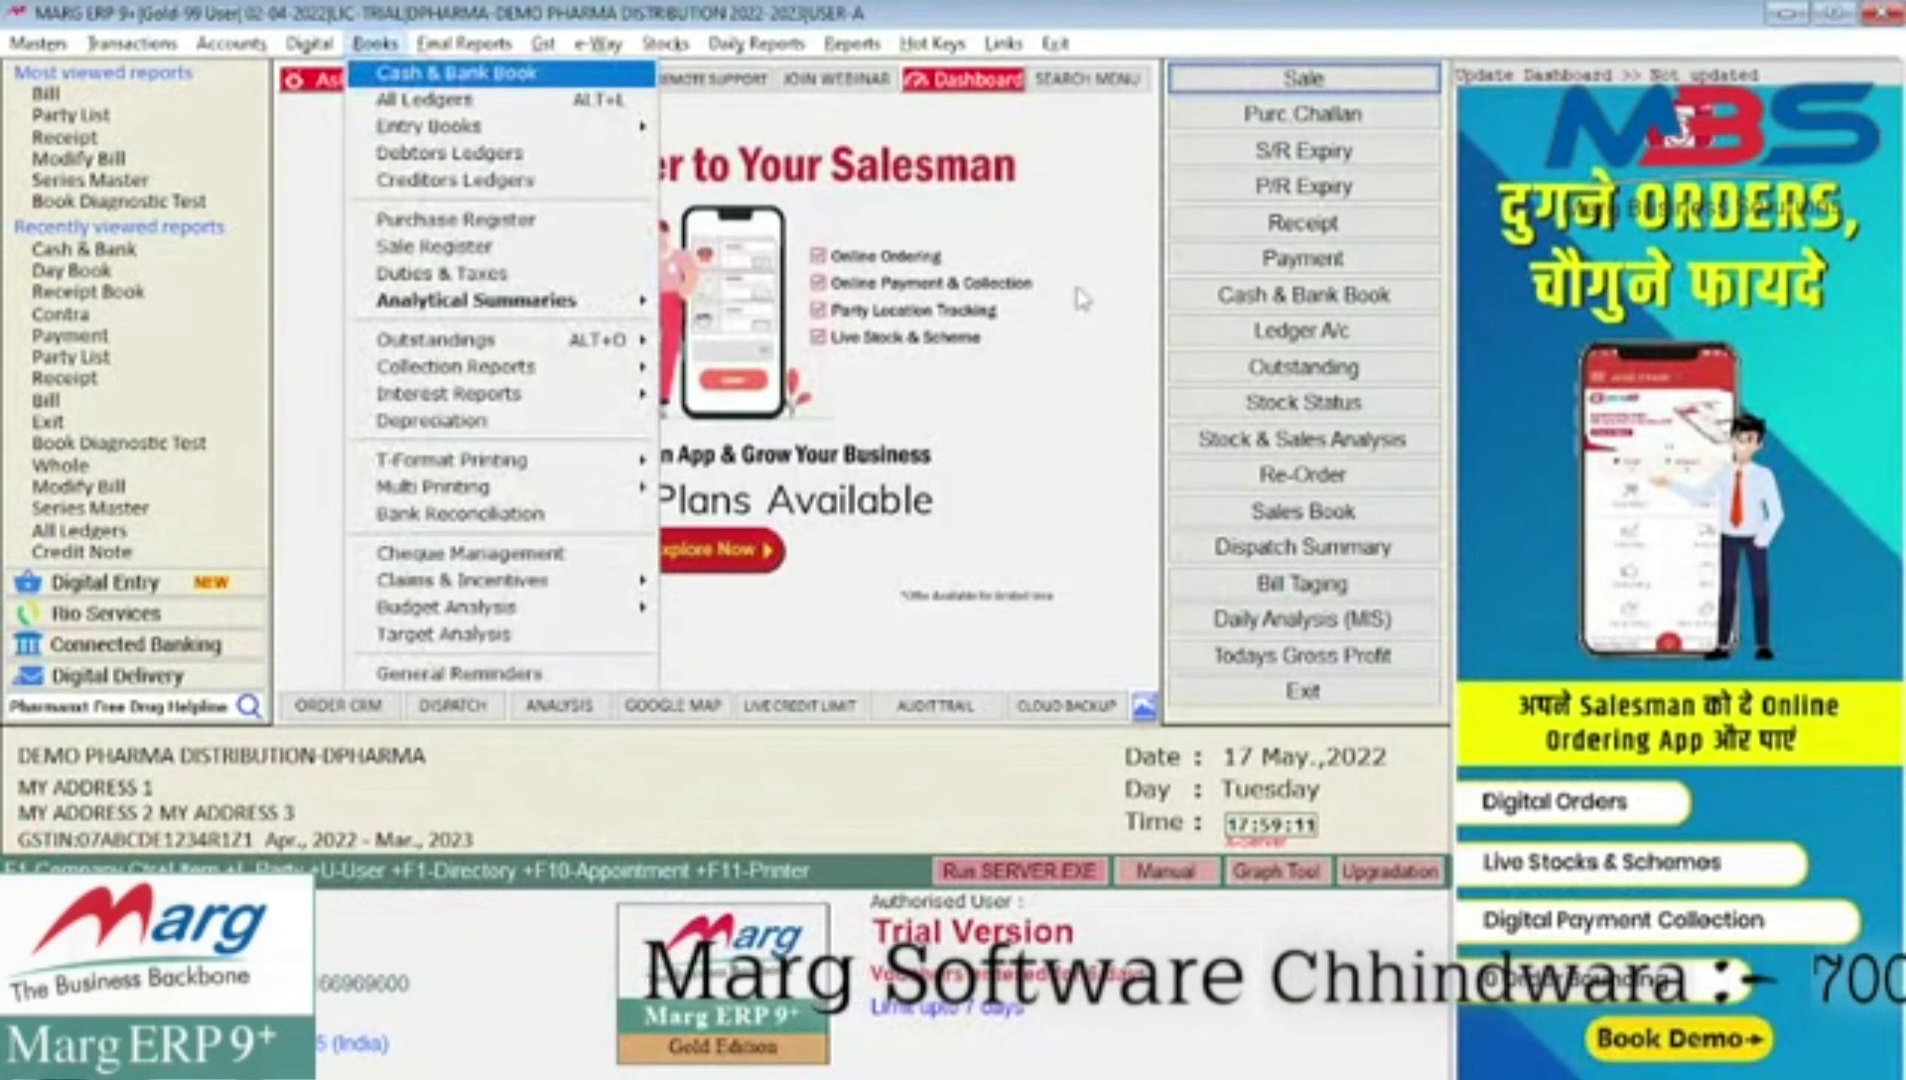
{"action": "key", "text": "Down"}
{"action": "key", "text": "Down"}
{"action": "key", "text": "Right"}
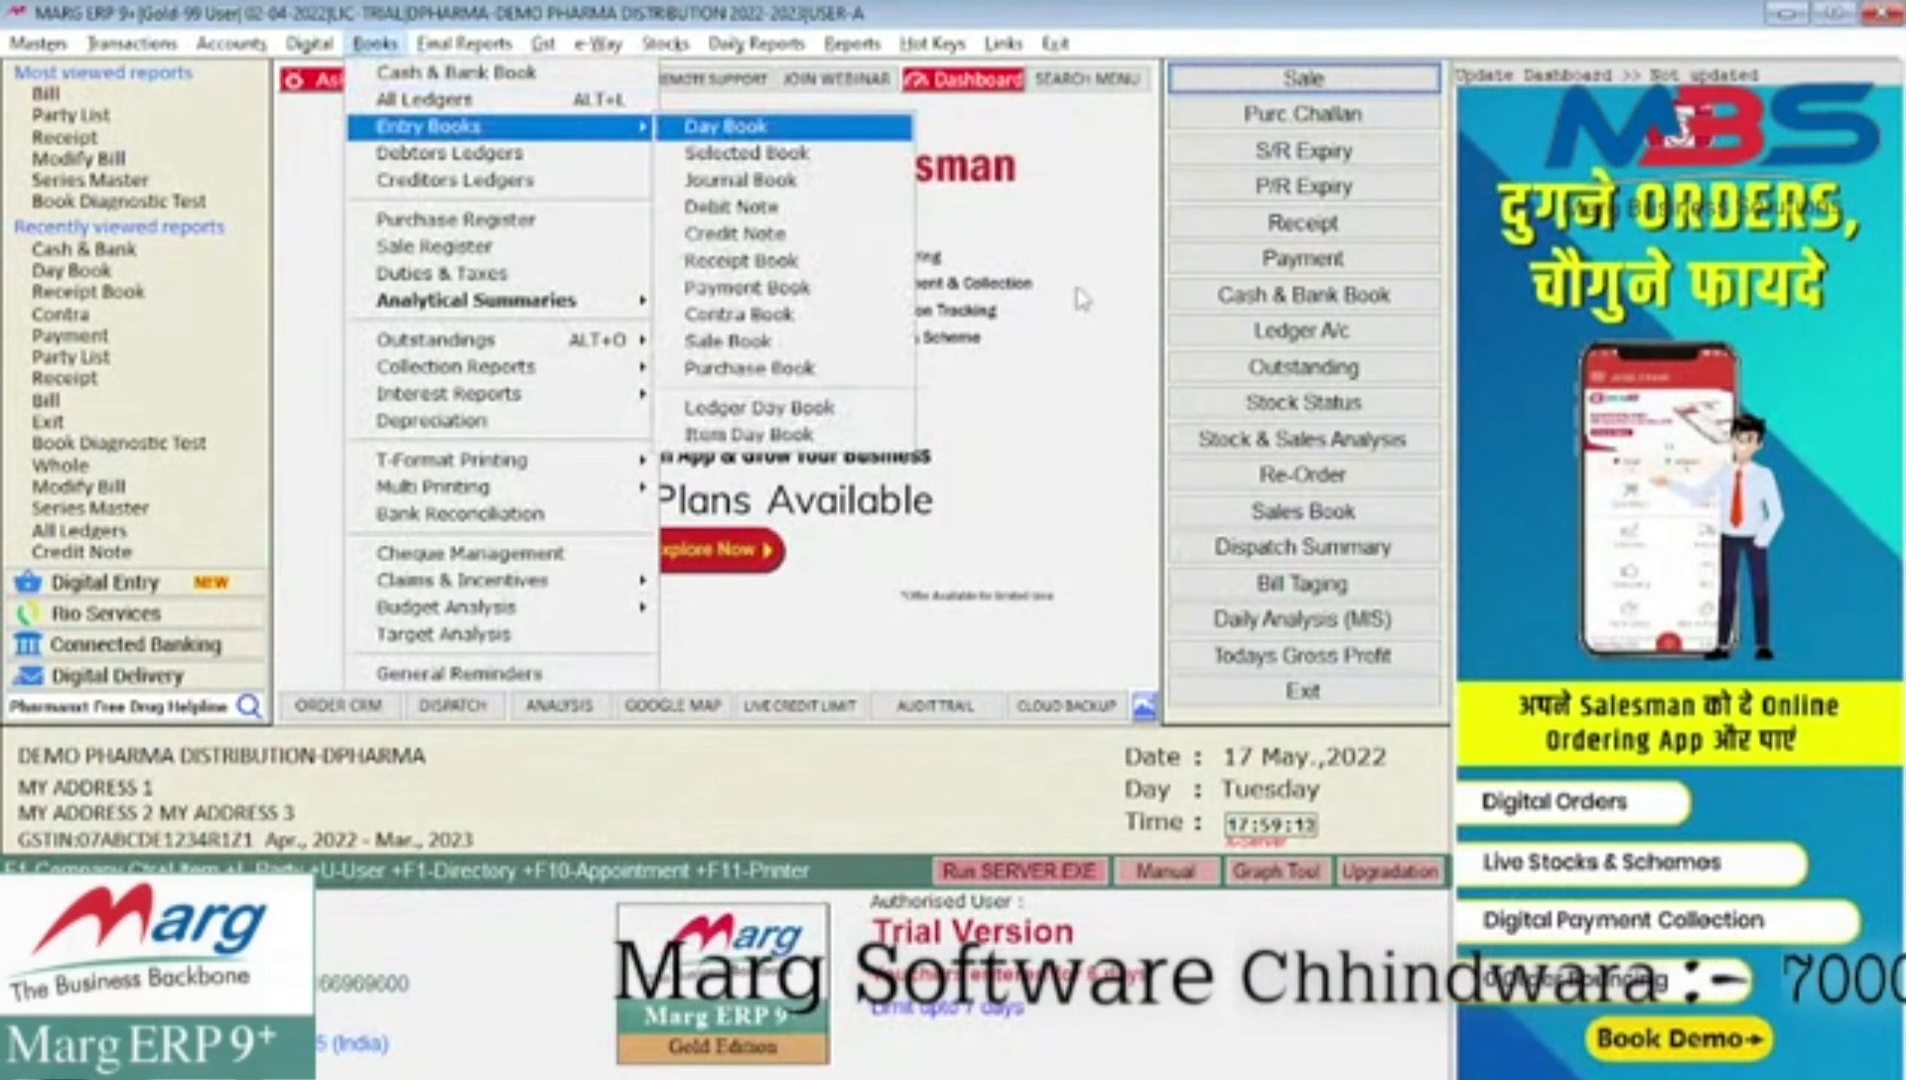
{"action": "key", "text": "Down"}
{"action": "key", "text": "Down"}
{"action": "key", "text": "Down"}
{"action": "key", "text": "Down"}
{"action": "key", "text": "Down"}
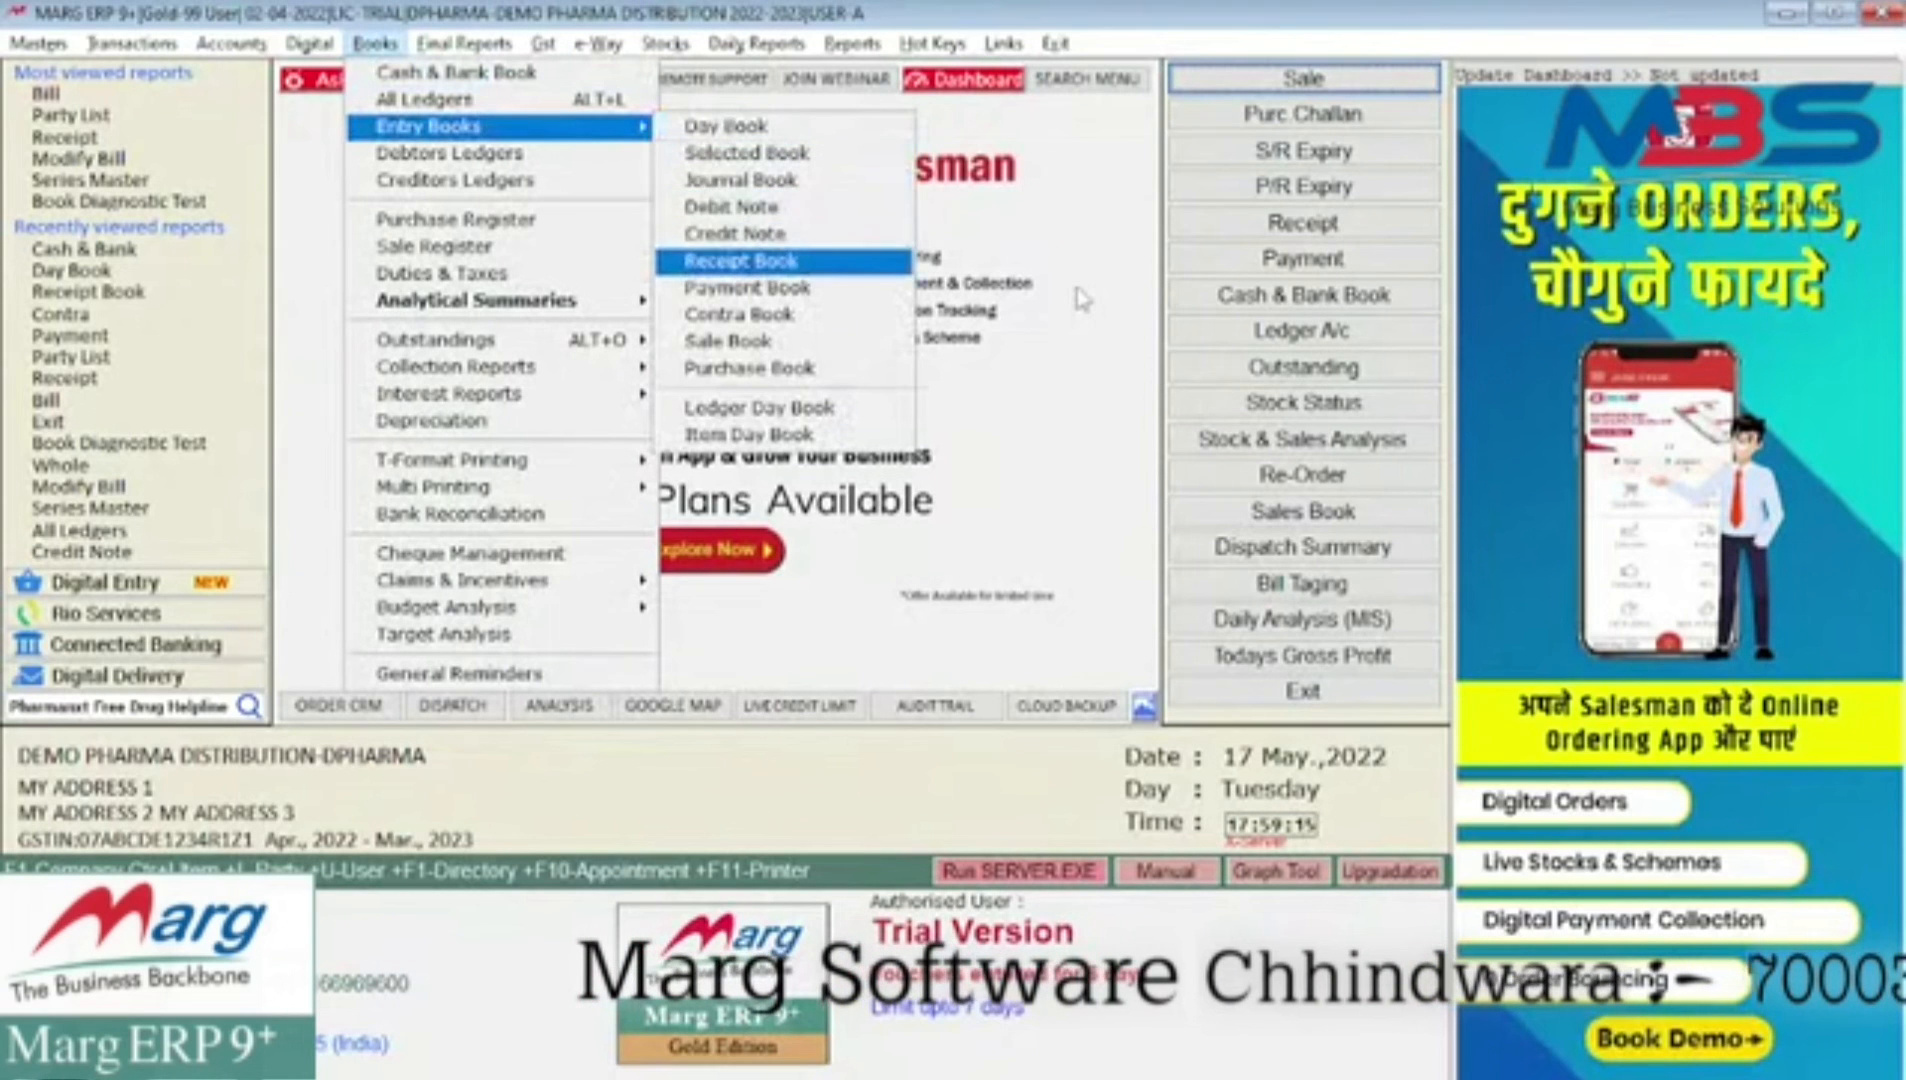
{"action": "key", "text": "Return"}
{"action": "key", "text": "Return"}
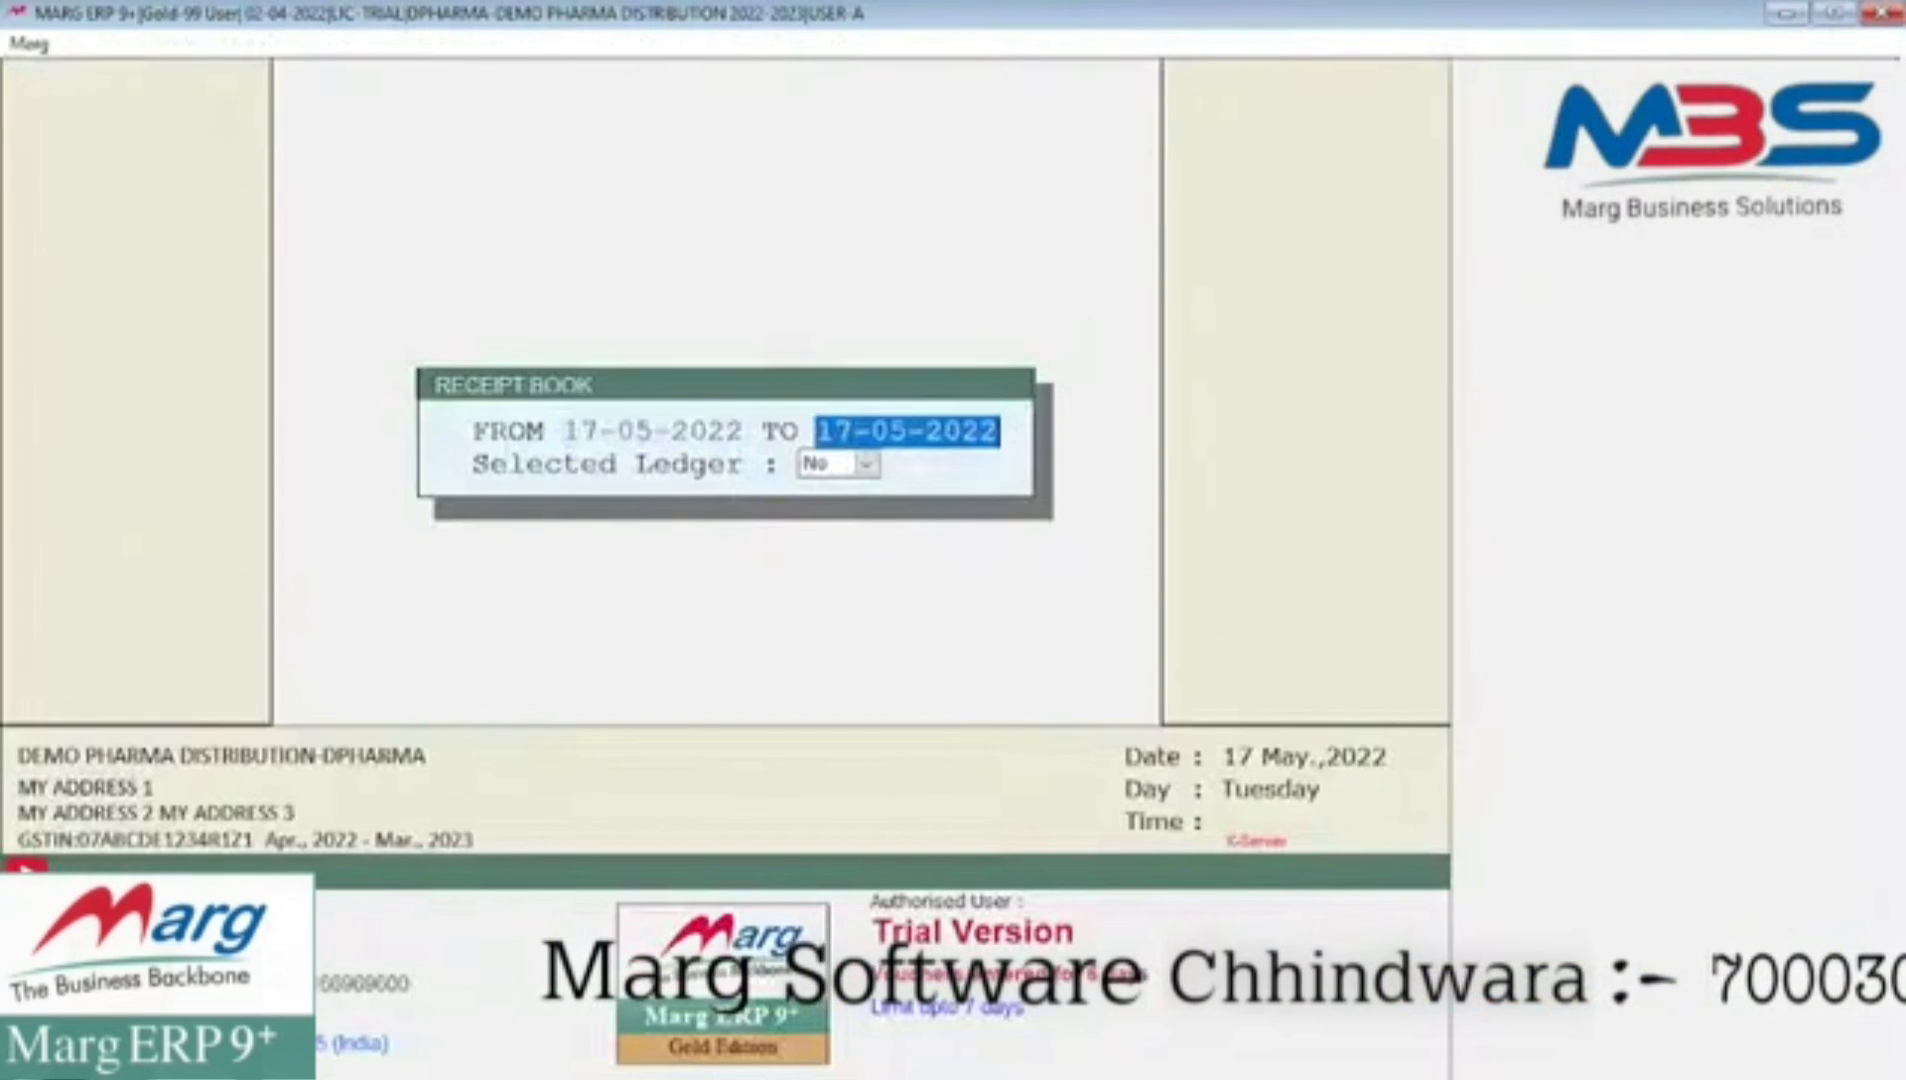
{"action": "key", "text": "Return"}
- Review the A2Z PHARMACY, ANMOL and B.LAL & SONS receipt entries in the Receipt Book, then close it
{"action": "key", "text": "Down"}
{"action": "key", "text": "Down"}
{"action": "key", "text": "Down"}
{"action": "key", "text": "Down"}
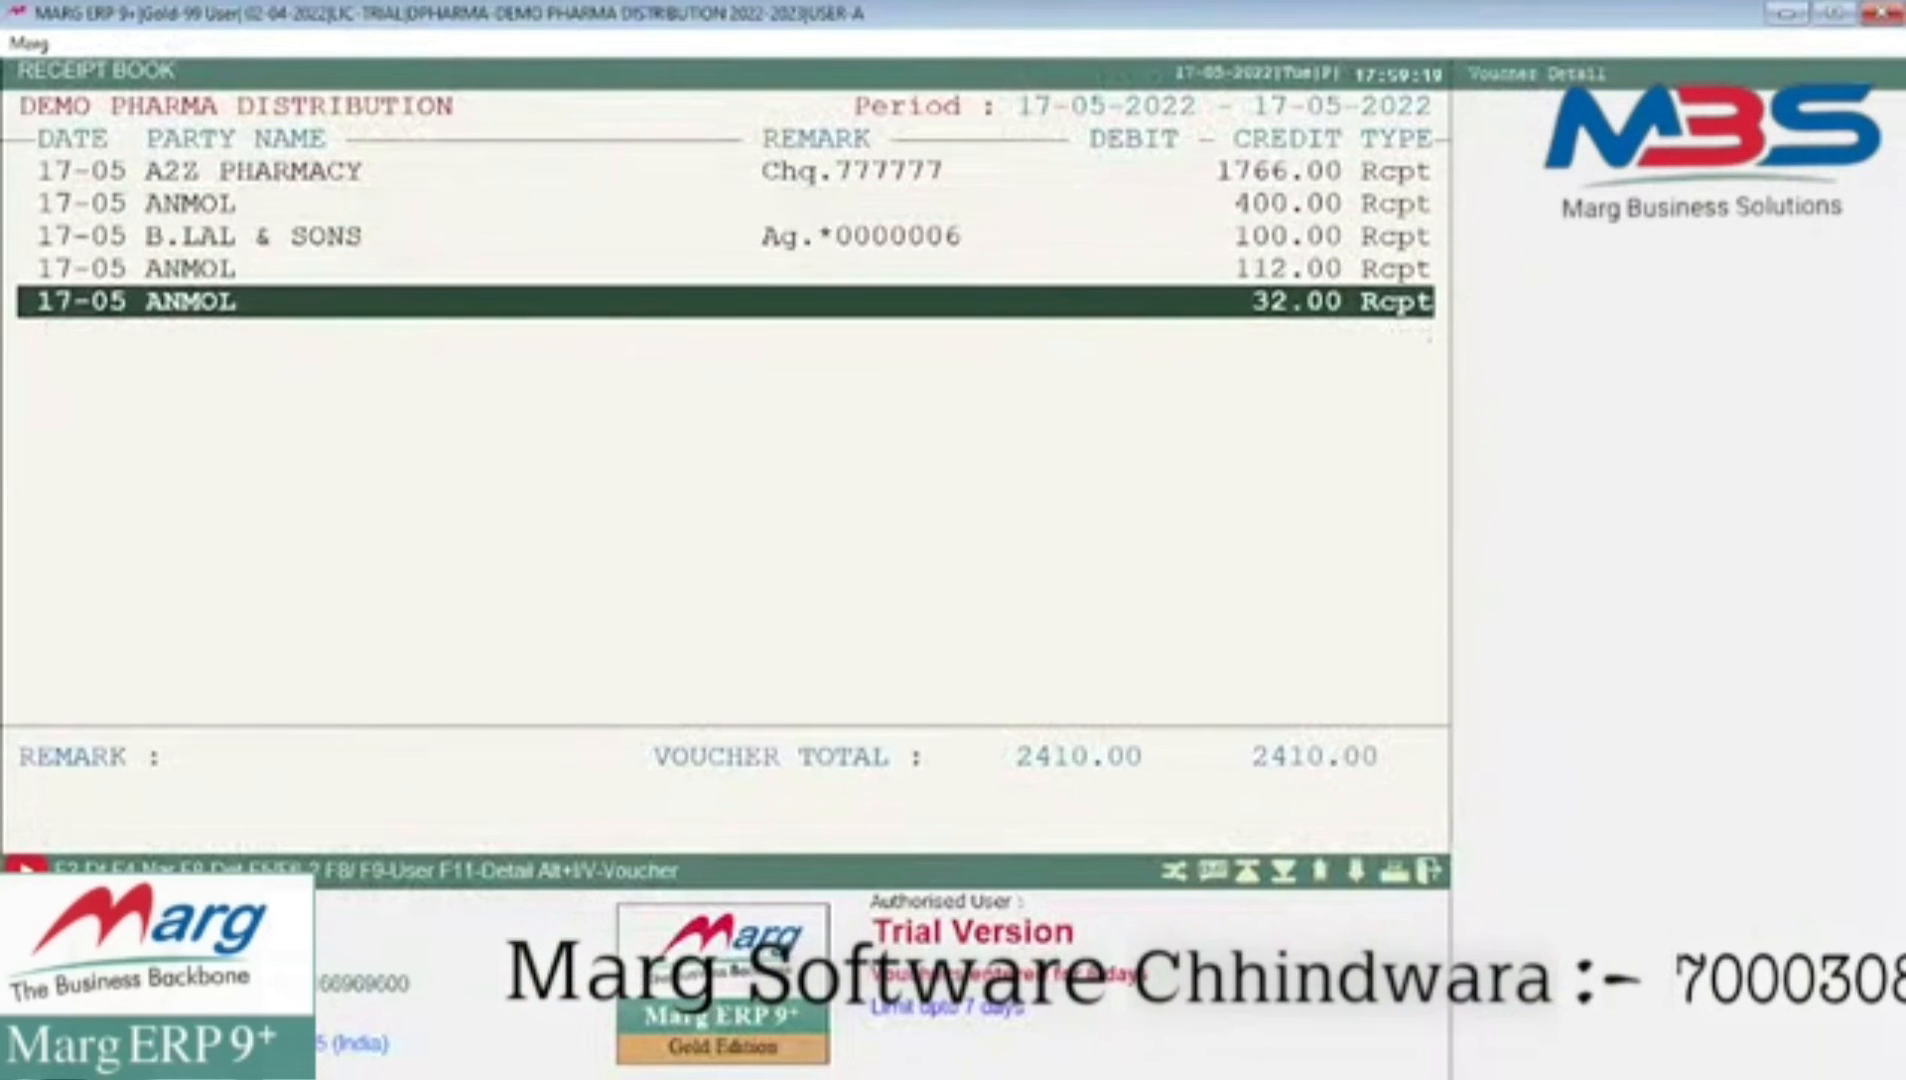
{"action": "key", "text": "Up"}
{"action": "key", "text": "Up"}
{"action": "key", "text": "Up"}
{"action": "key", "text": "Up"}
{"action": "key", "text": "Down"}
{"action": "key", "text": "Down"}
{"action": "key", "text": "Down"}
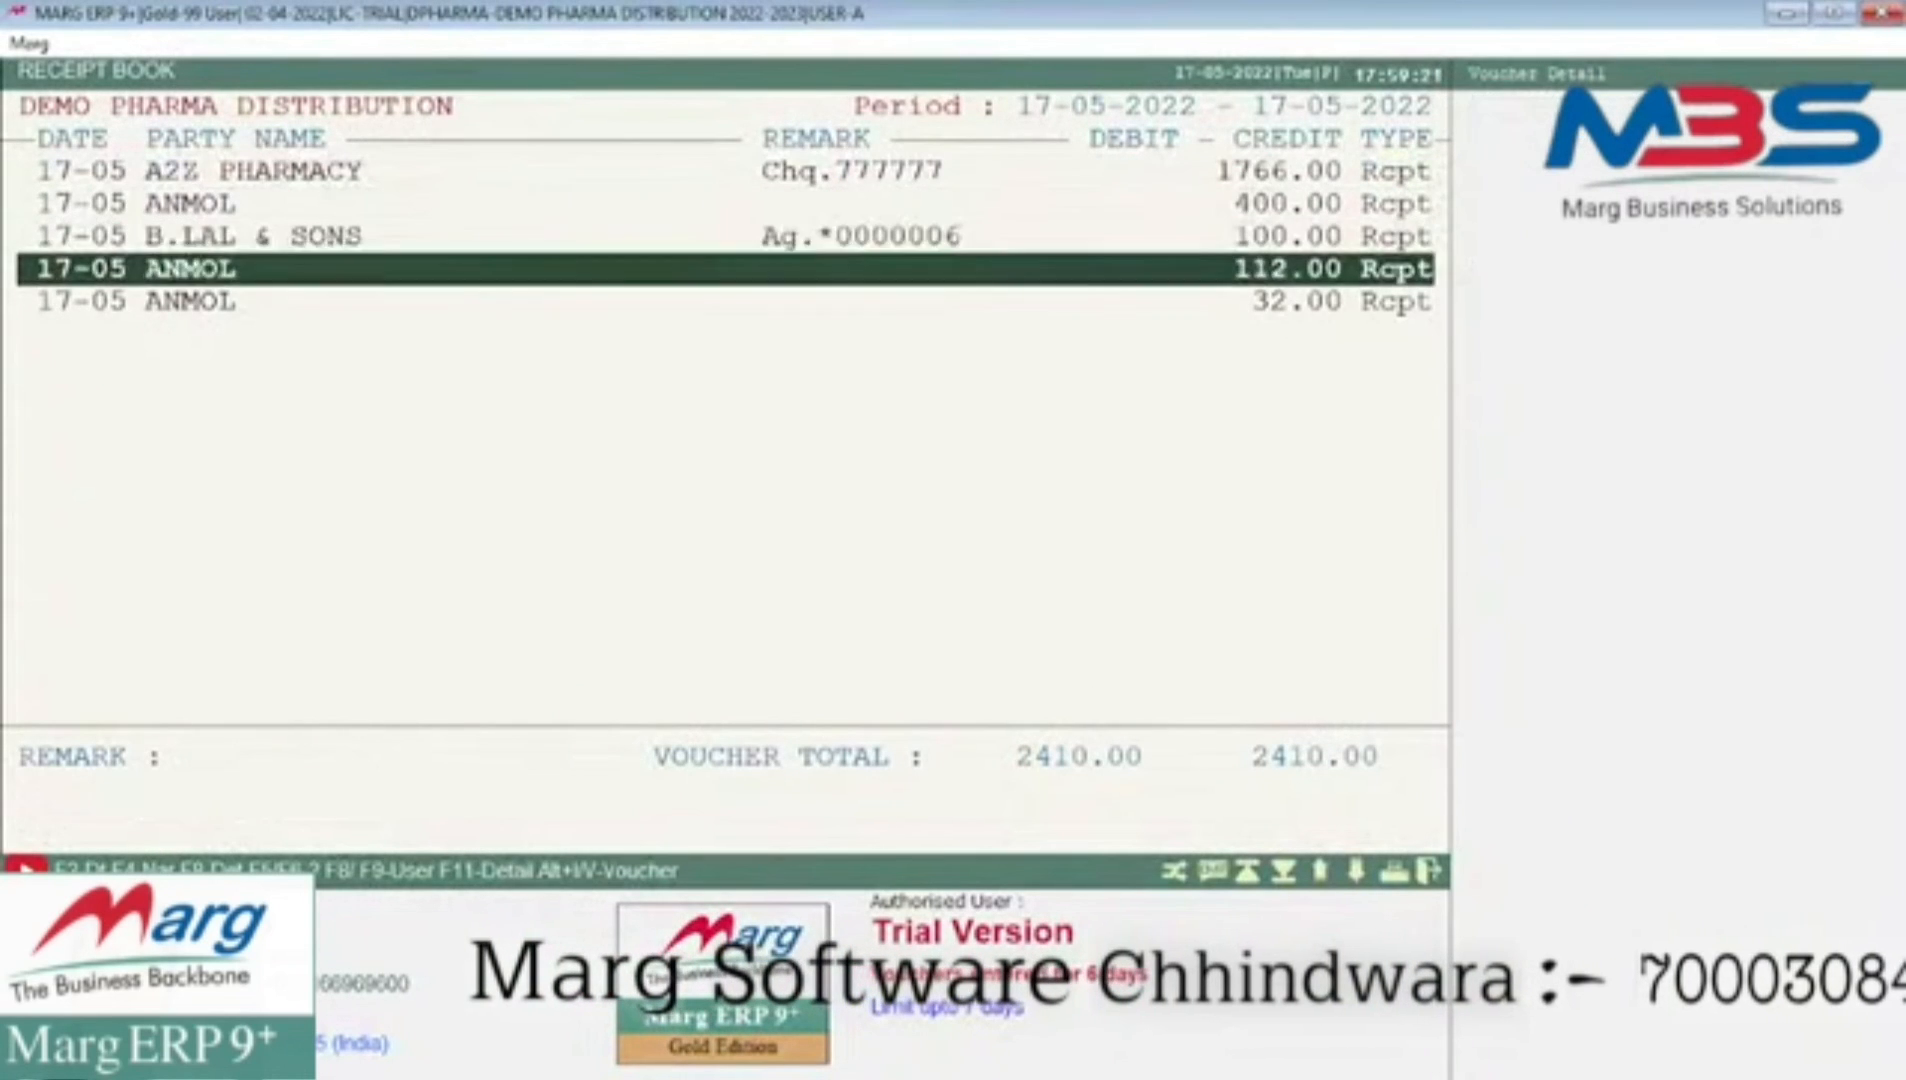
{"action": "key", "text": "Down"}
{"action": "key", "text": "Up"}
{"action": "key", "text": "Up"}
{"action": "key", "text": "Up"}
{"action": "key", "text": "Down"}
{"action": "key", "text": "Down"}
{"action": "key", "text": "Down"}
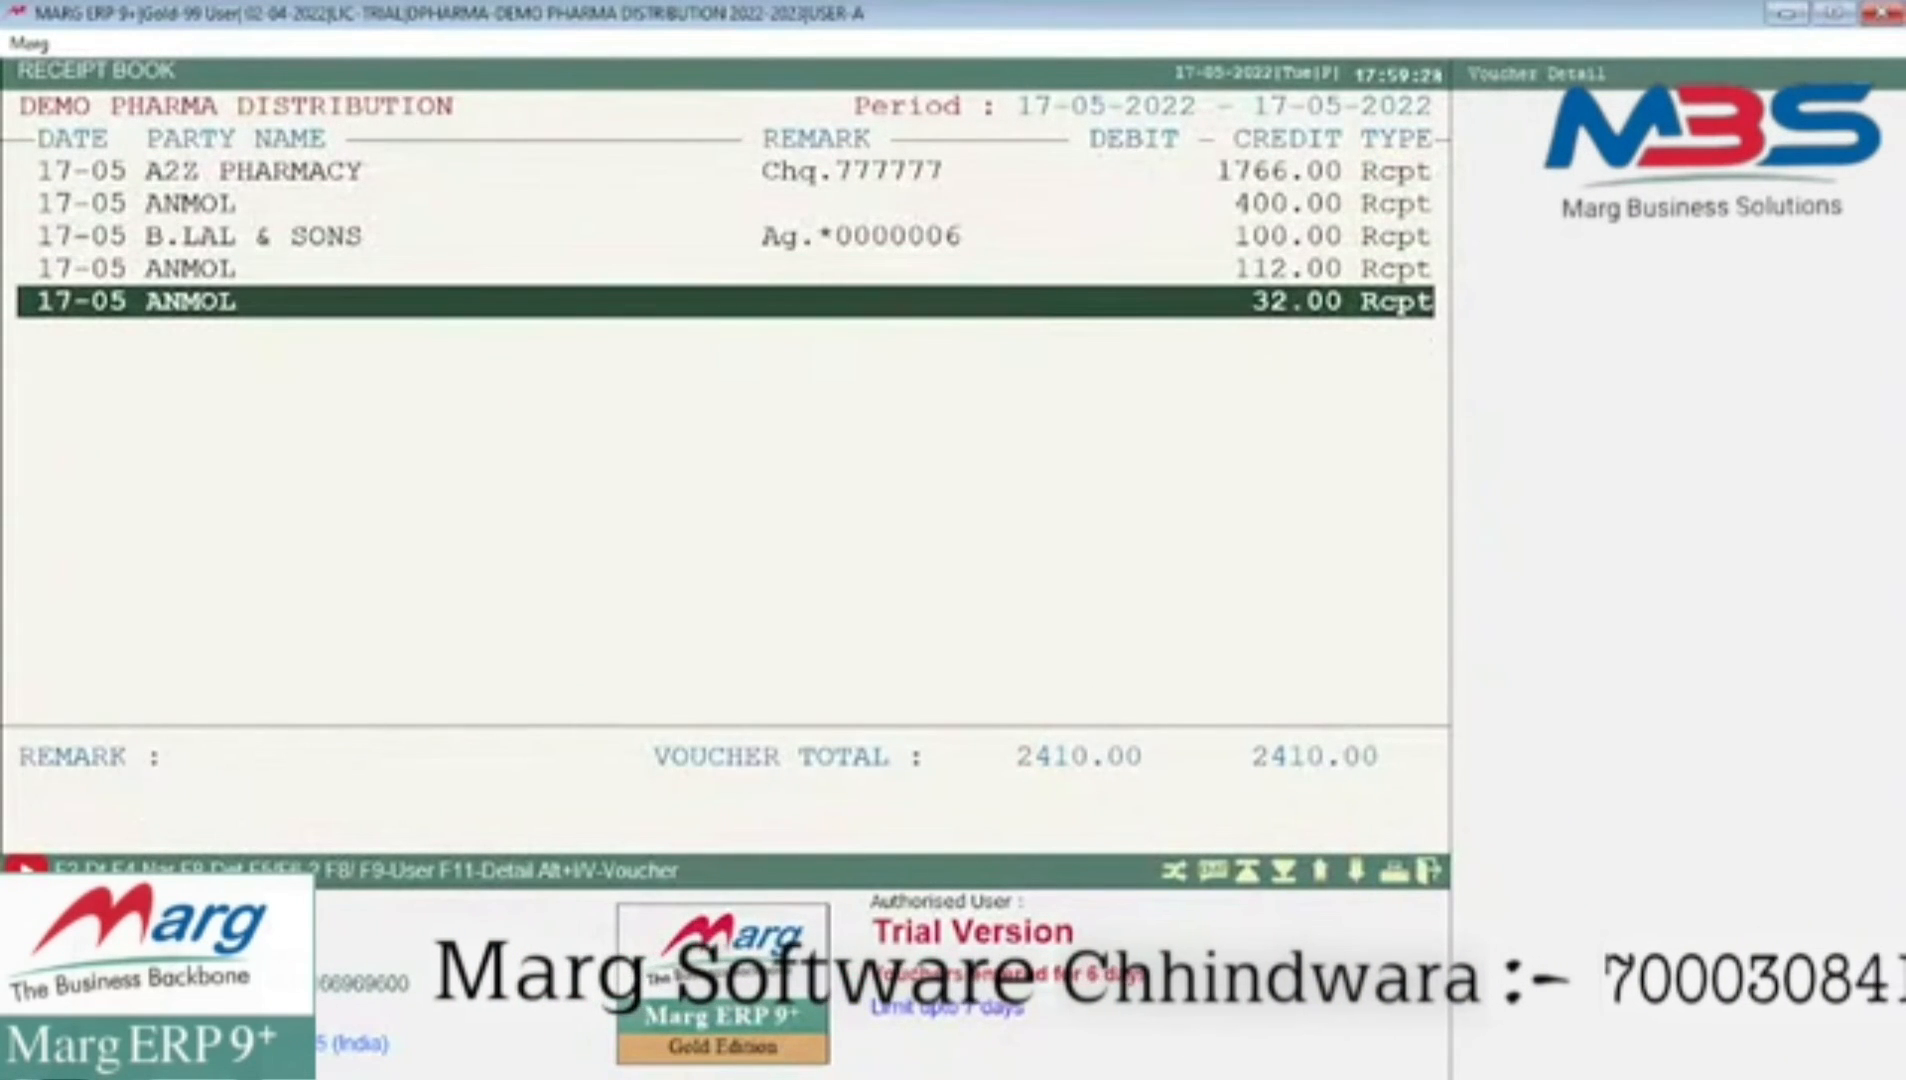
{"action": "key", "text": "Escape"}
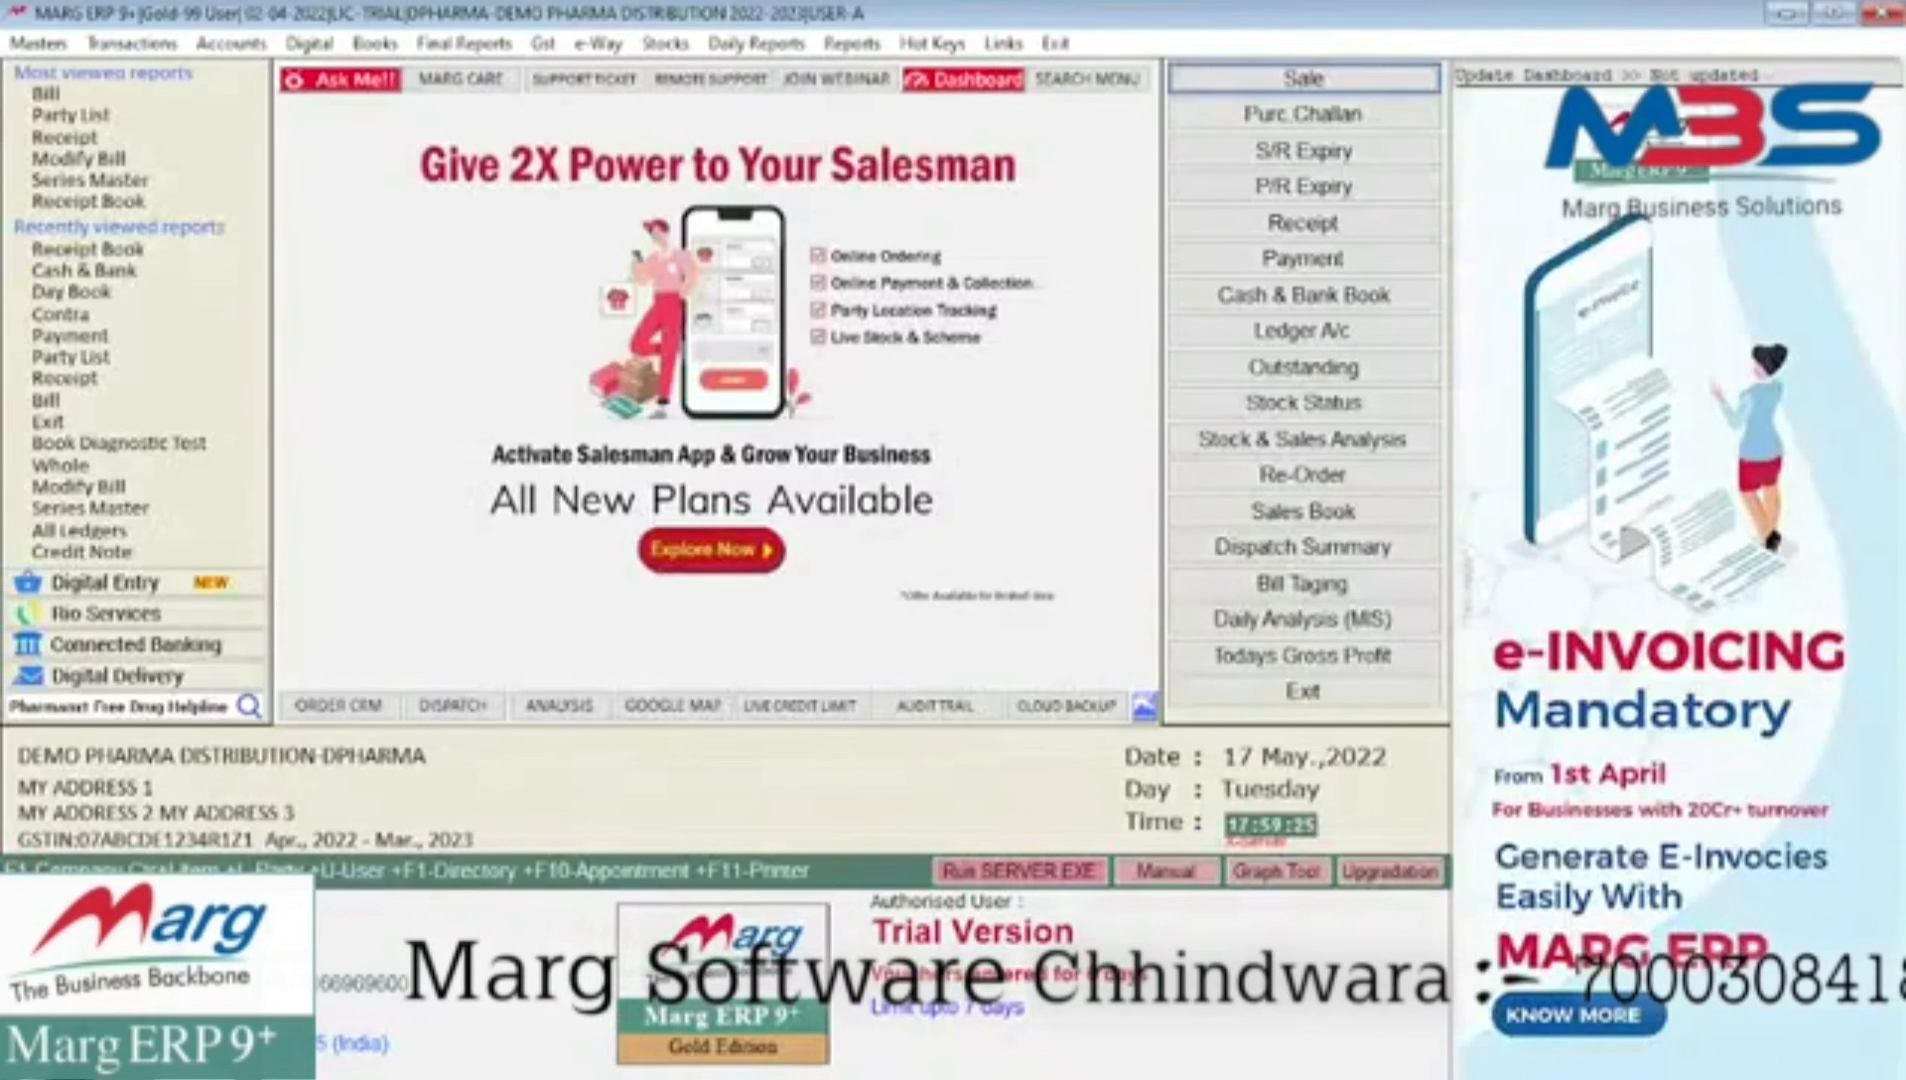
- View the Payment Book for 17-05-2022 to 17-05-2022 with Selected Ledger set to No, then close it
{"action": "key", "text": "alt+b"}
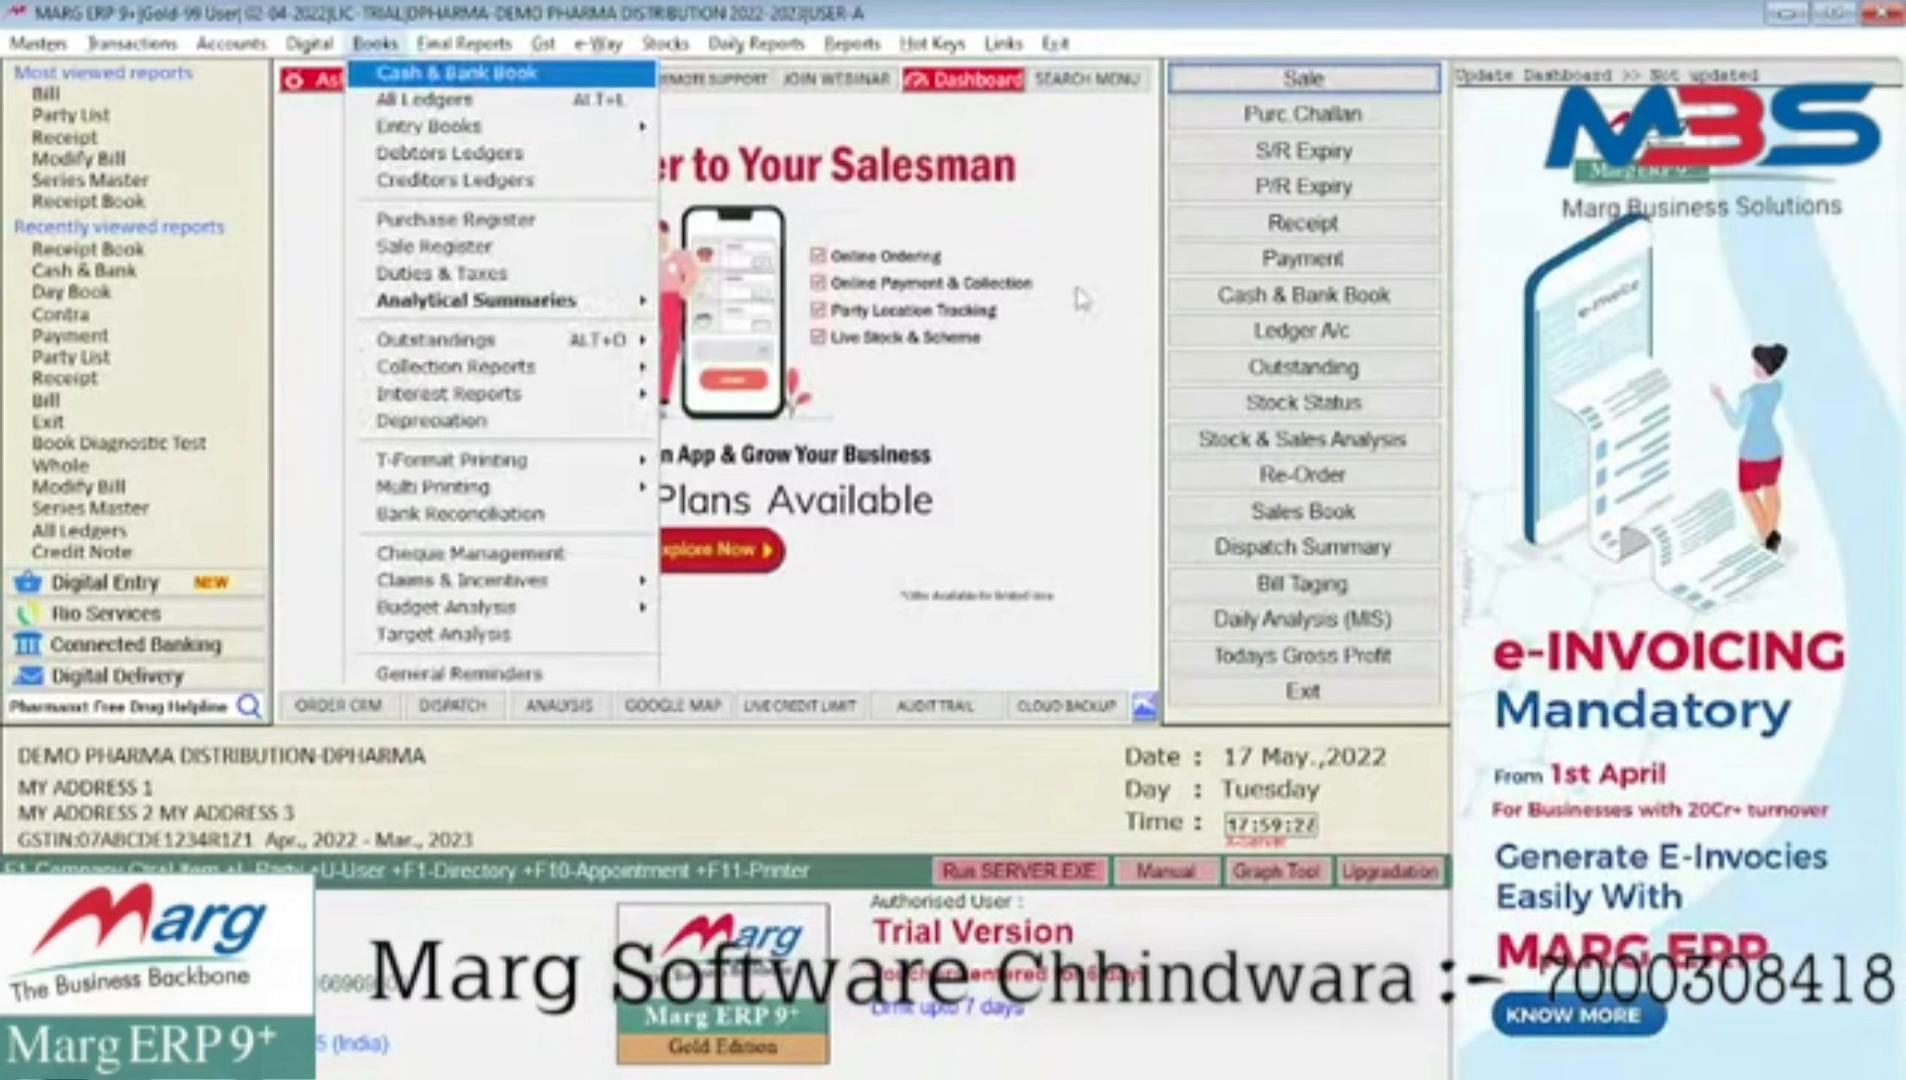
{"action": "key", "text": "Down"}
{"action": "key", "text": "Down"}
{"action": "key", "text": "Right"}
{"action": "key", "text": "Down"}
{"action": "key", "text": "Down"}
{"action": "key", "text": "Down"}
{"action": "key", "text": "Down"}
{"action": "key", "text": "Down"}
{"action": "key", "text": "Down"}
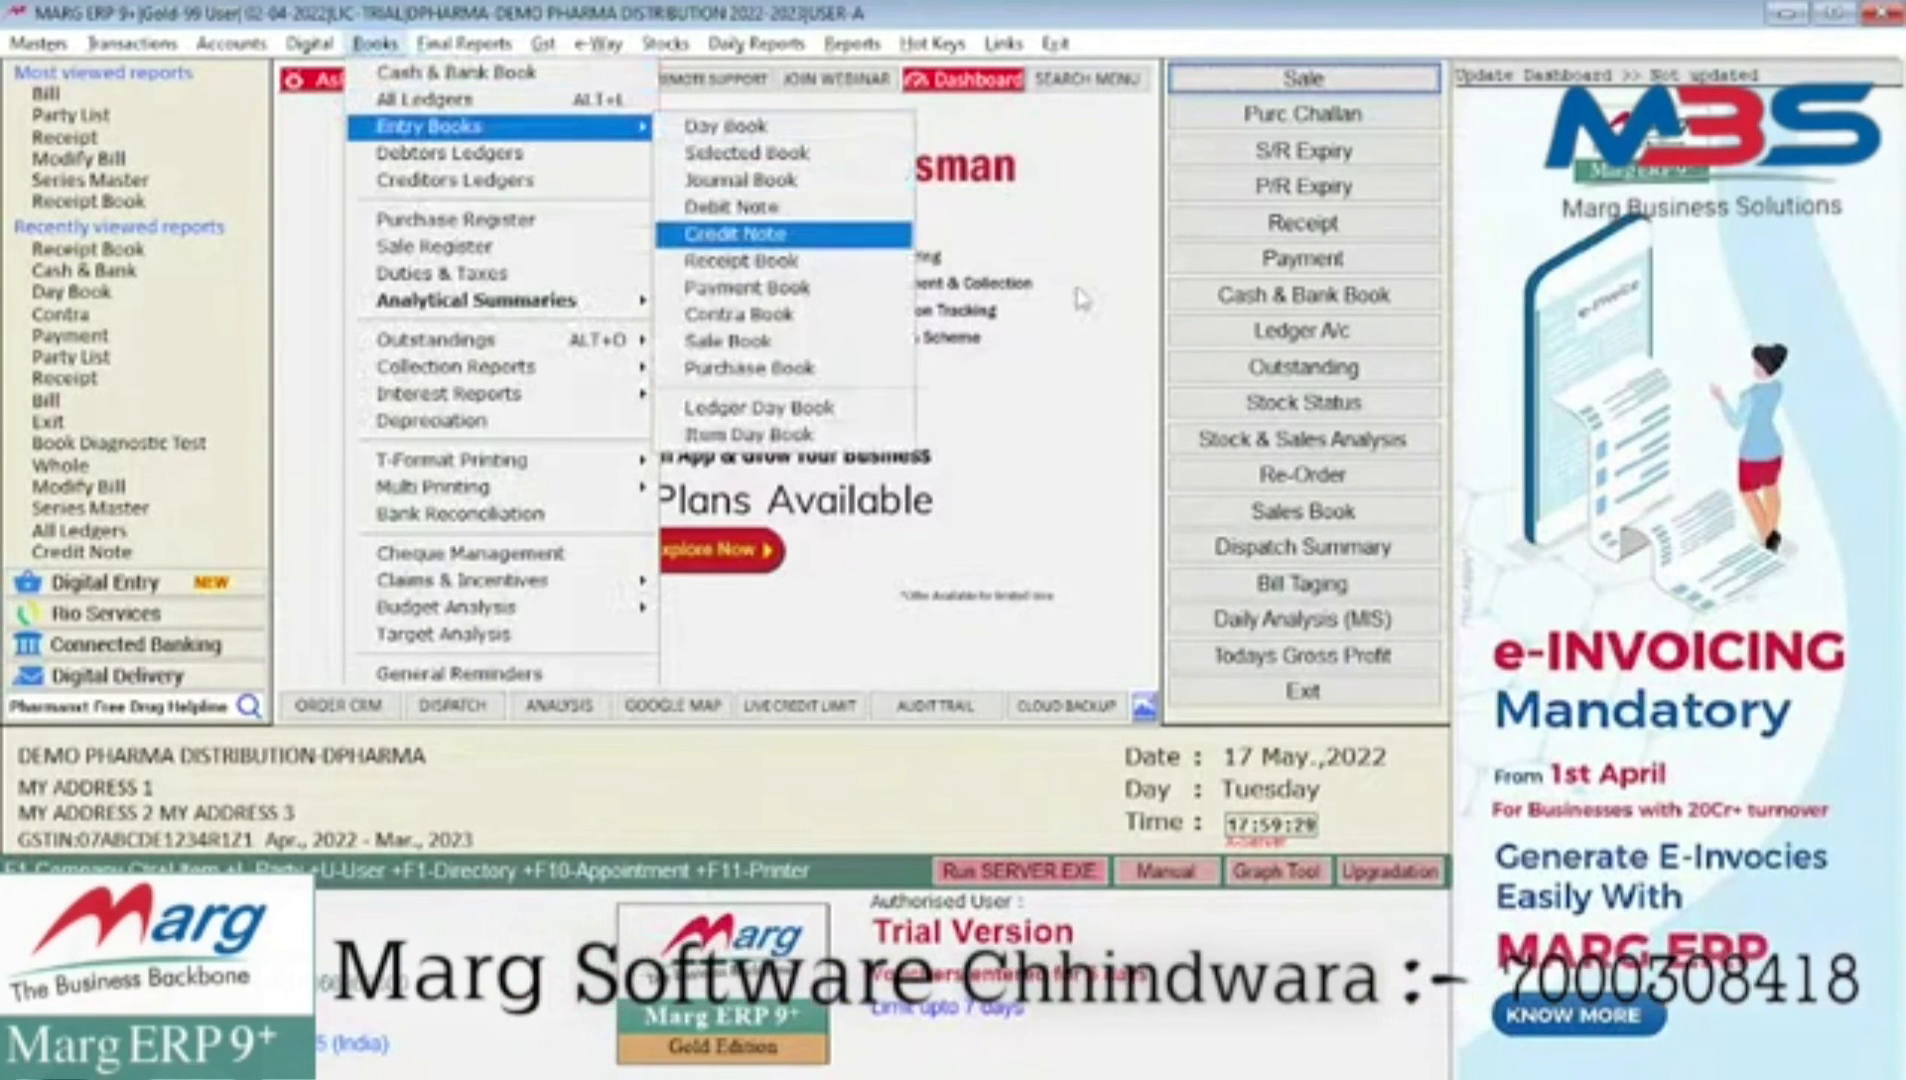
{"action": "key", "text": "Return"}
{"action": "key", "text": "Return"}
{"action": "key", "text": "Return"}
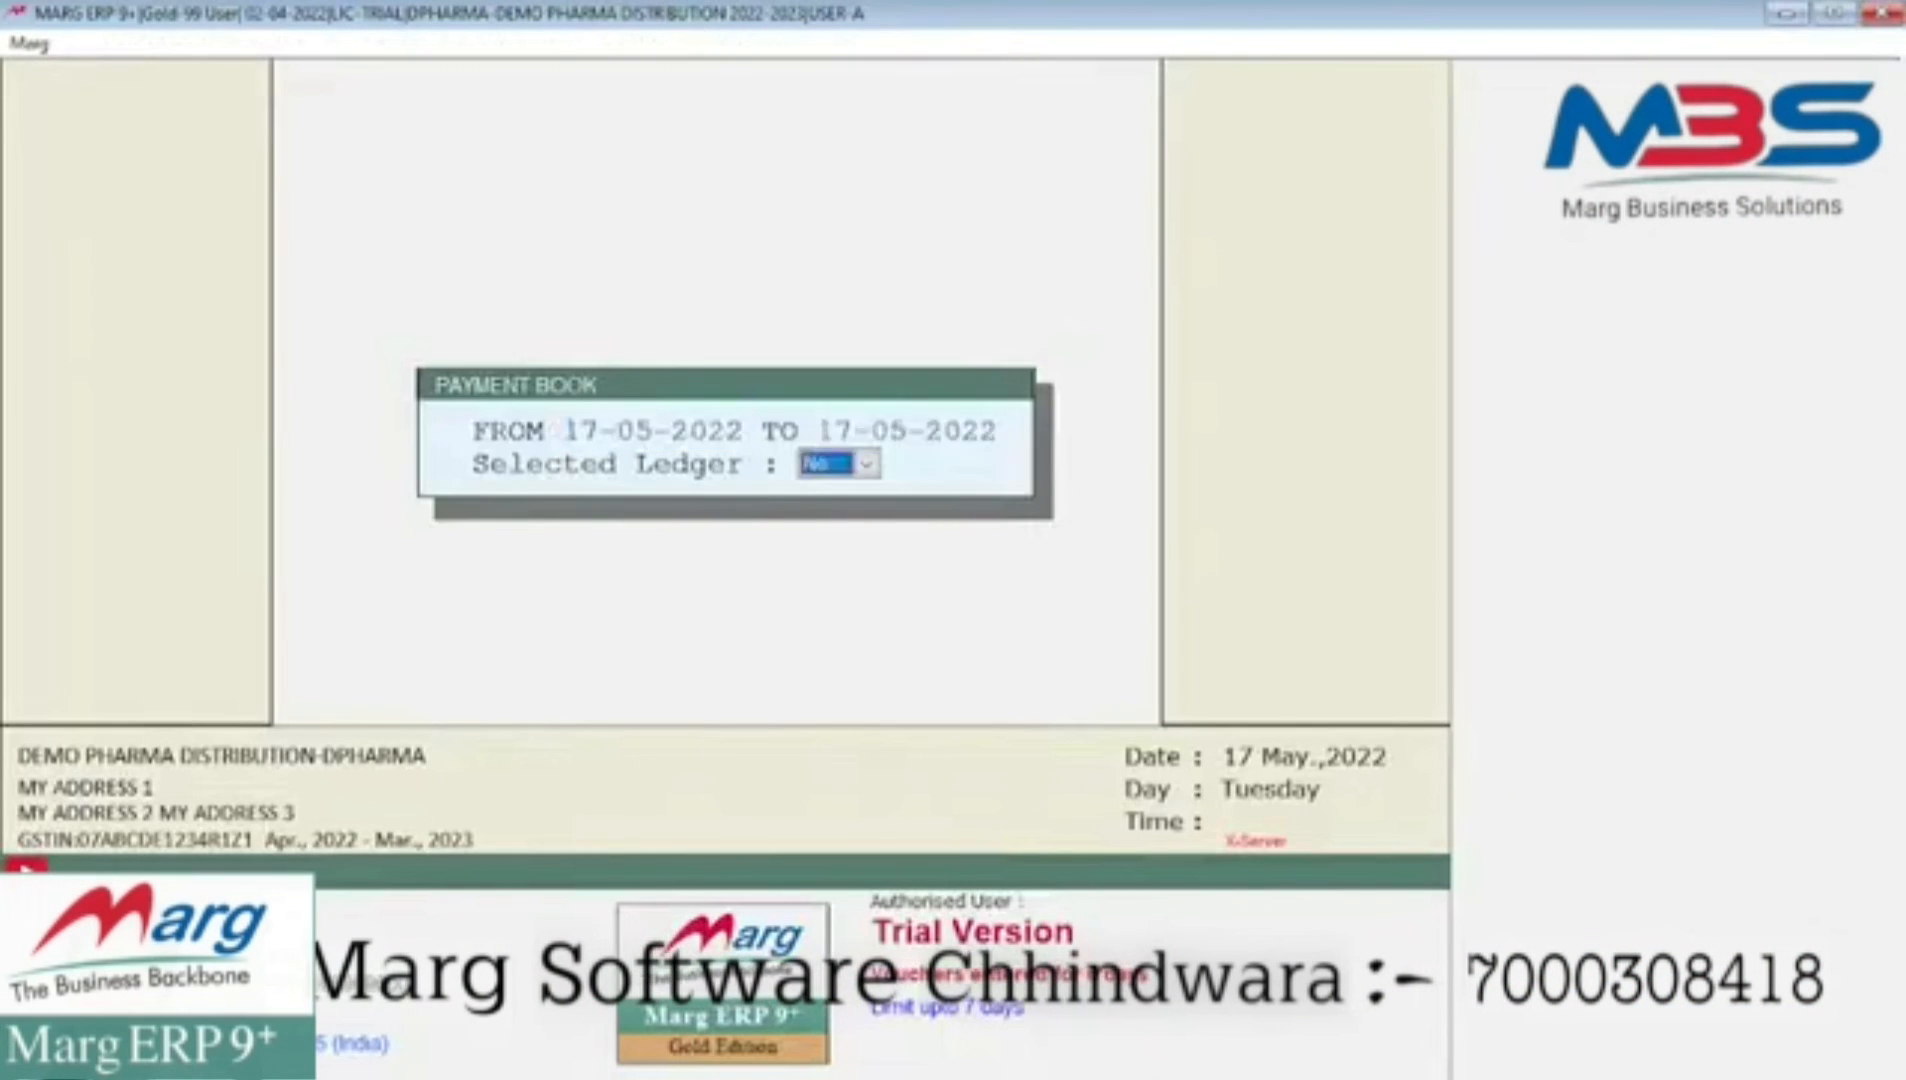
{"action": "key", "text": "Return"}
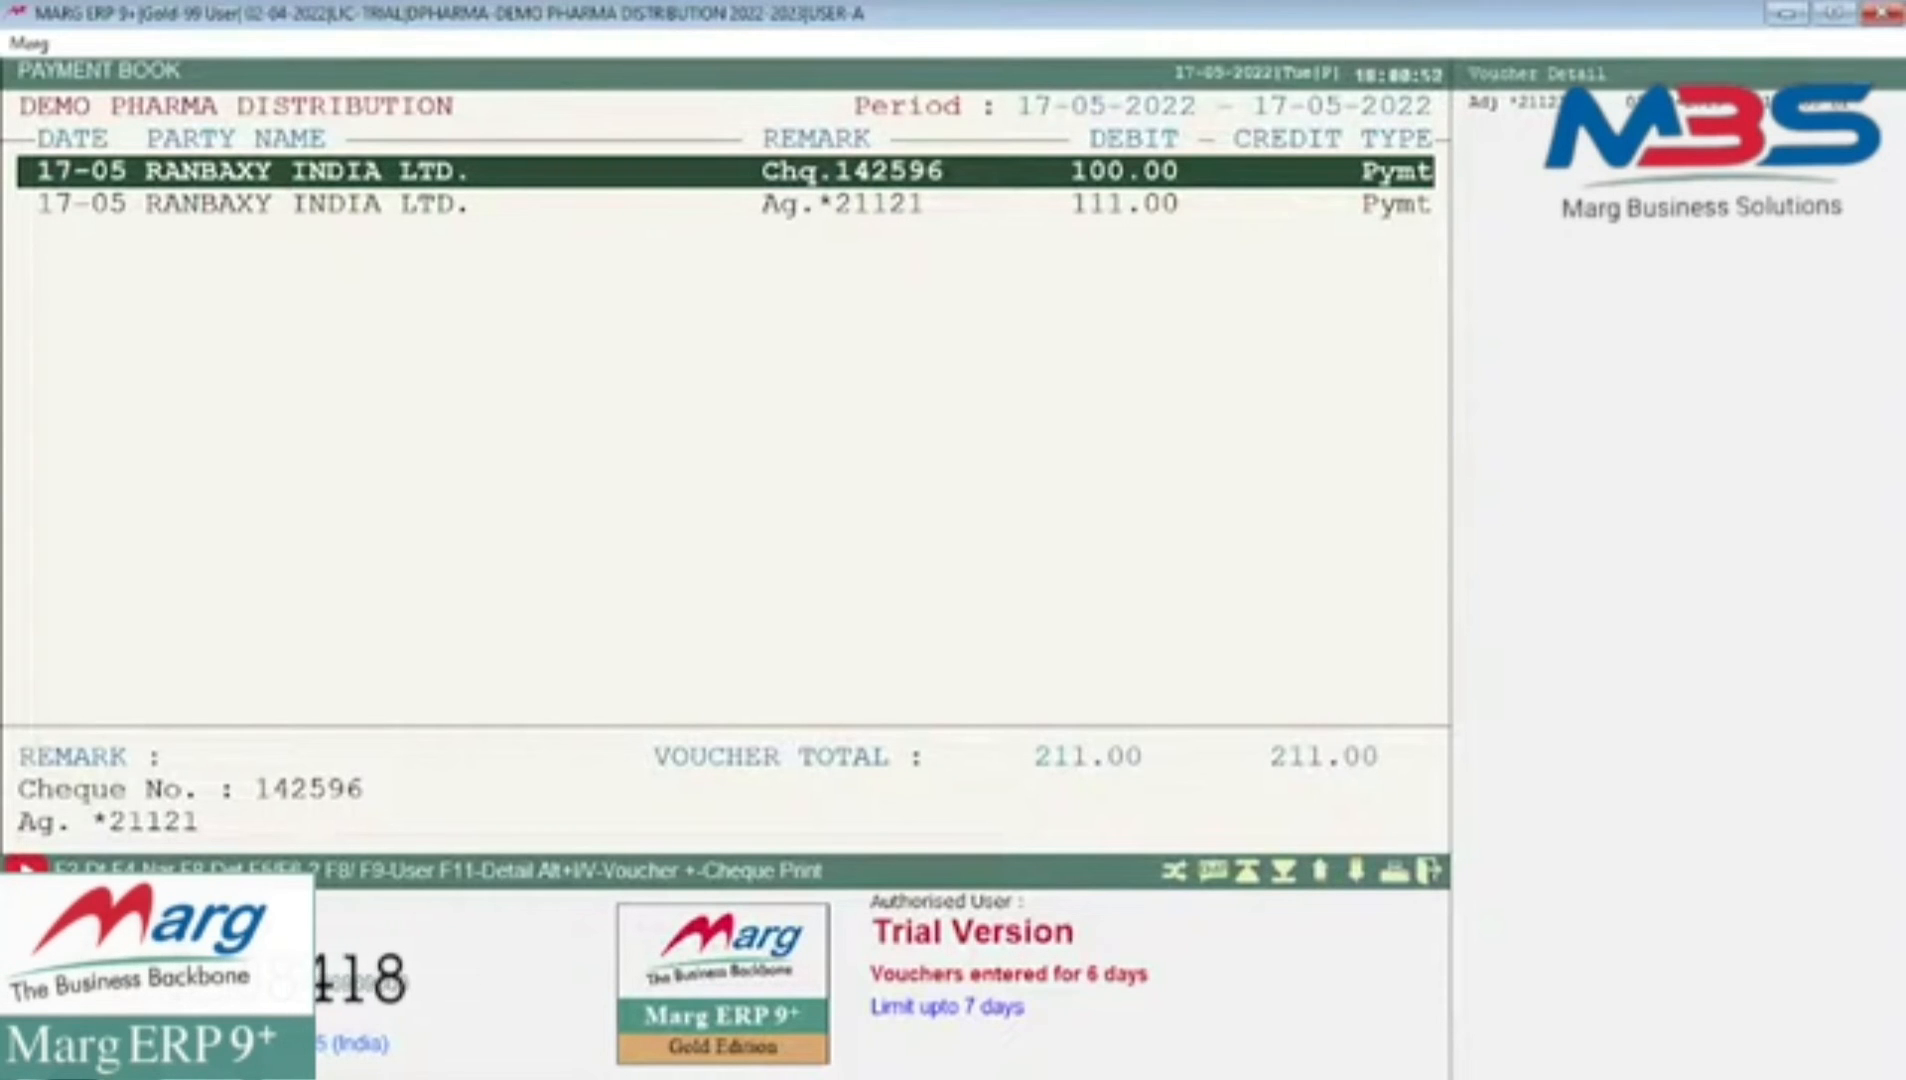
{"action": "key", "text": "Escape"}
- Start a frequent voucher entry based on amount
{"action": "key", "text": "alt+a"}
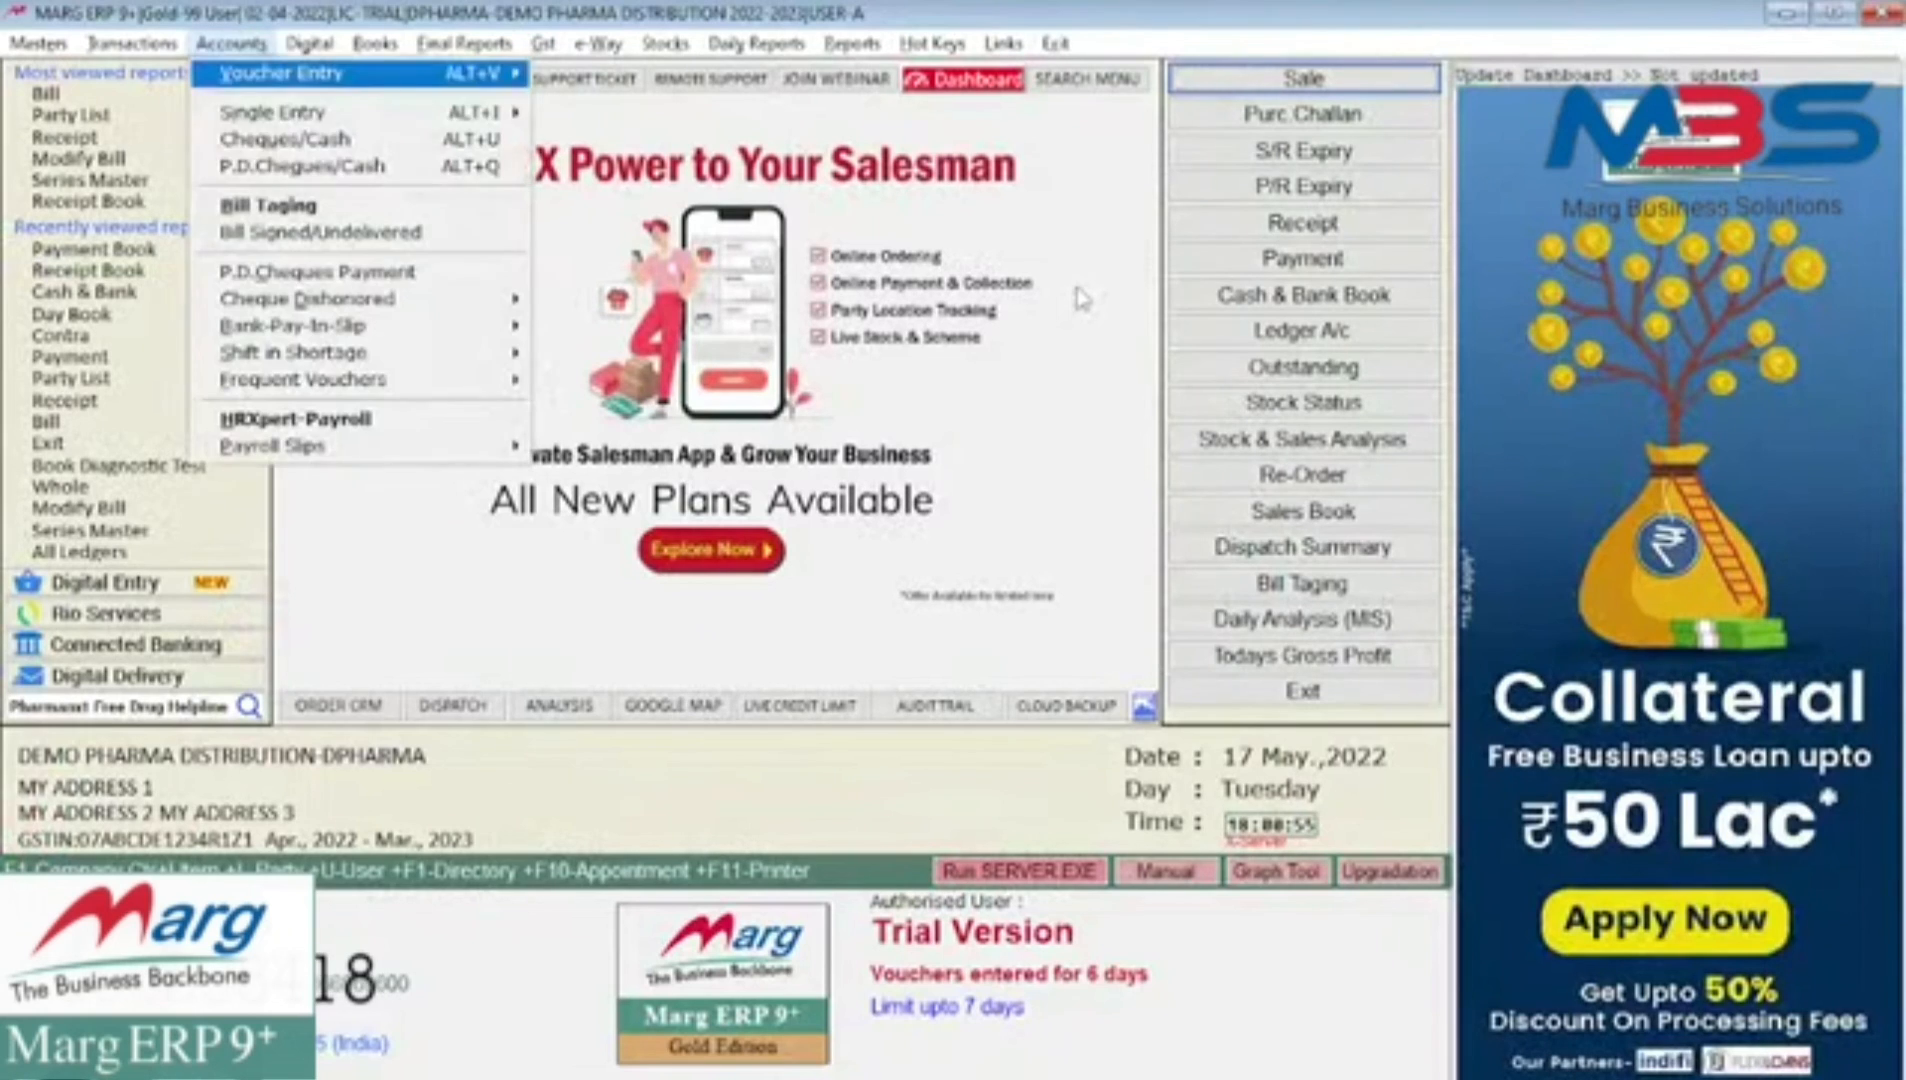
{"action": "key", "text": "Down"}
{"action": "key", "text": "Down"}
{"action": "key", "text": "Down"}
{"action": "key", "text": "Down"}
{"action": "key", "text": "Down"}
{"action": "key", "text": "Down"}
{"action": "key", "text": "Down"}
{"action": "key", "text": "Down"}
{"action": "key", "text": "Down"}
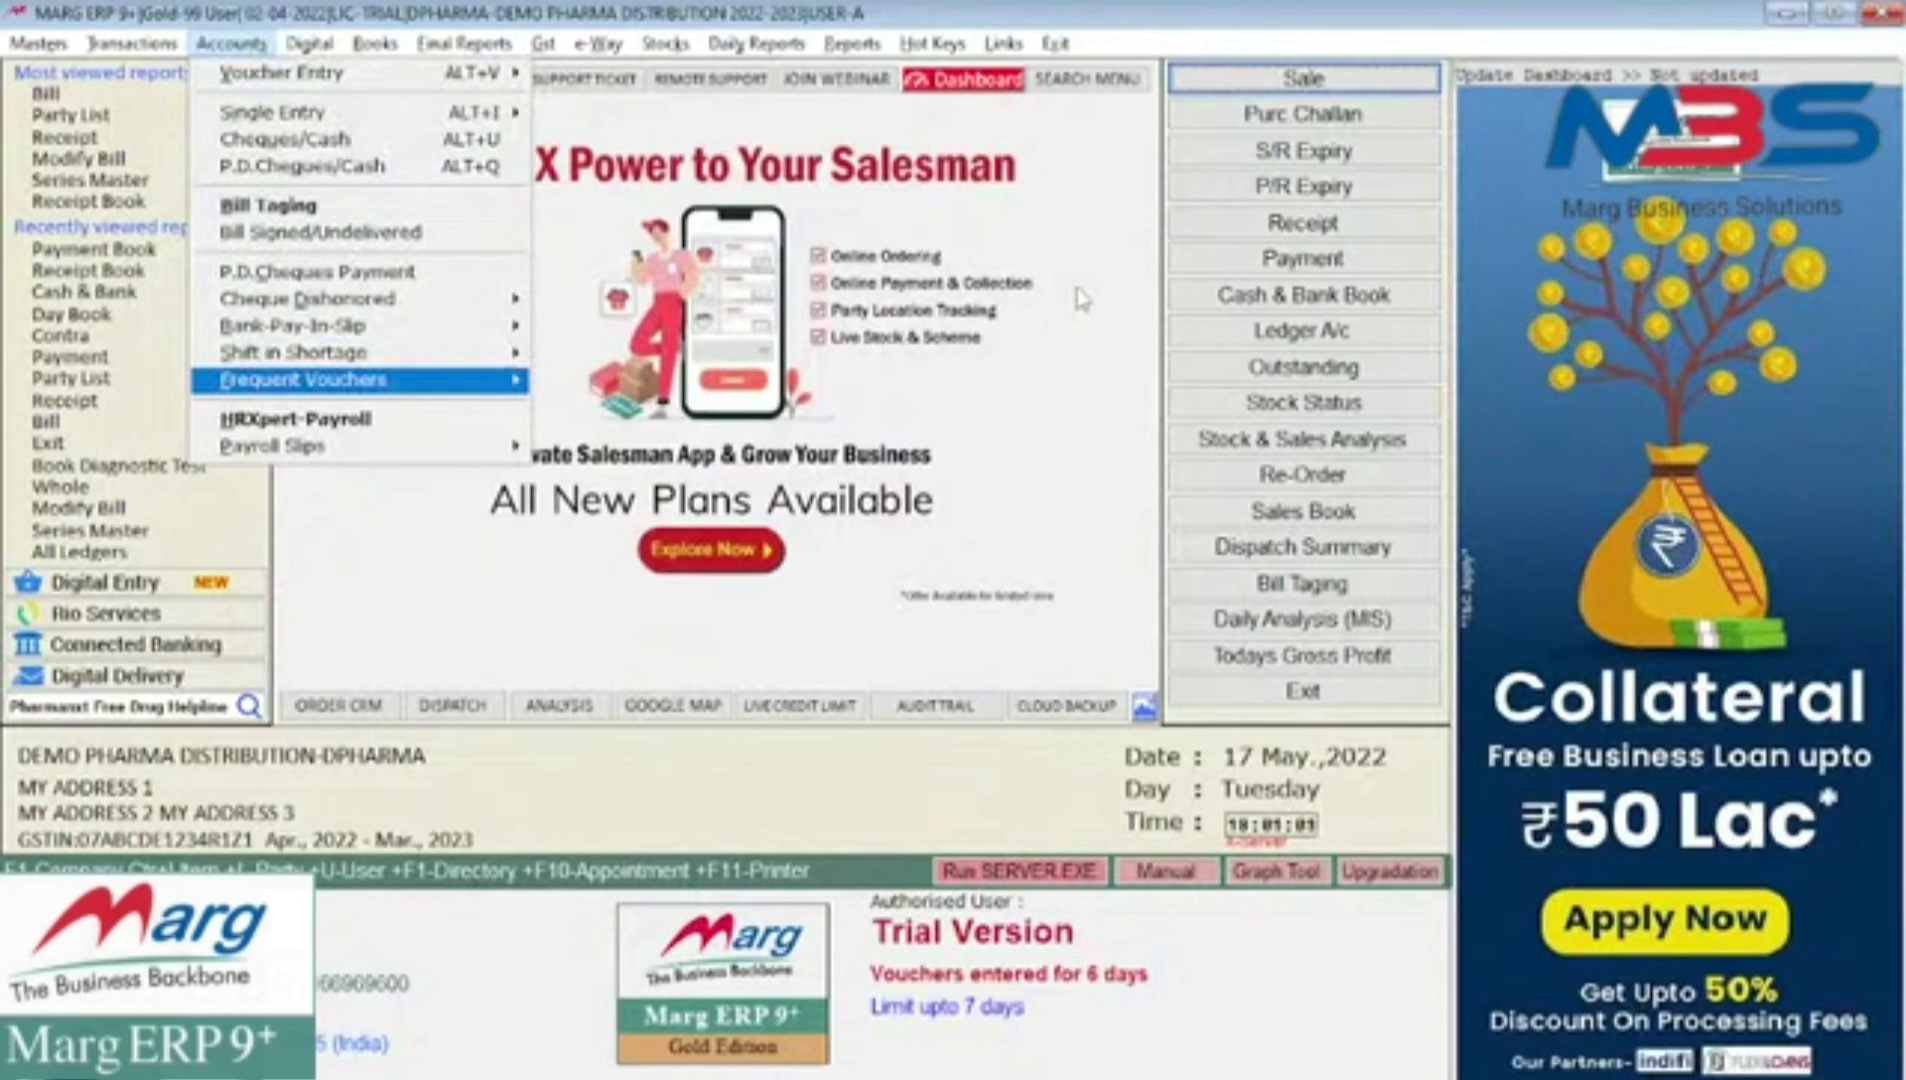
{"action": "key", "text": "Right"}
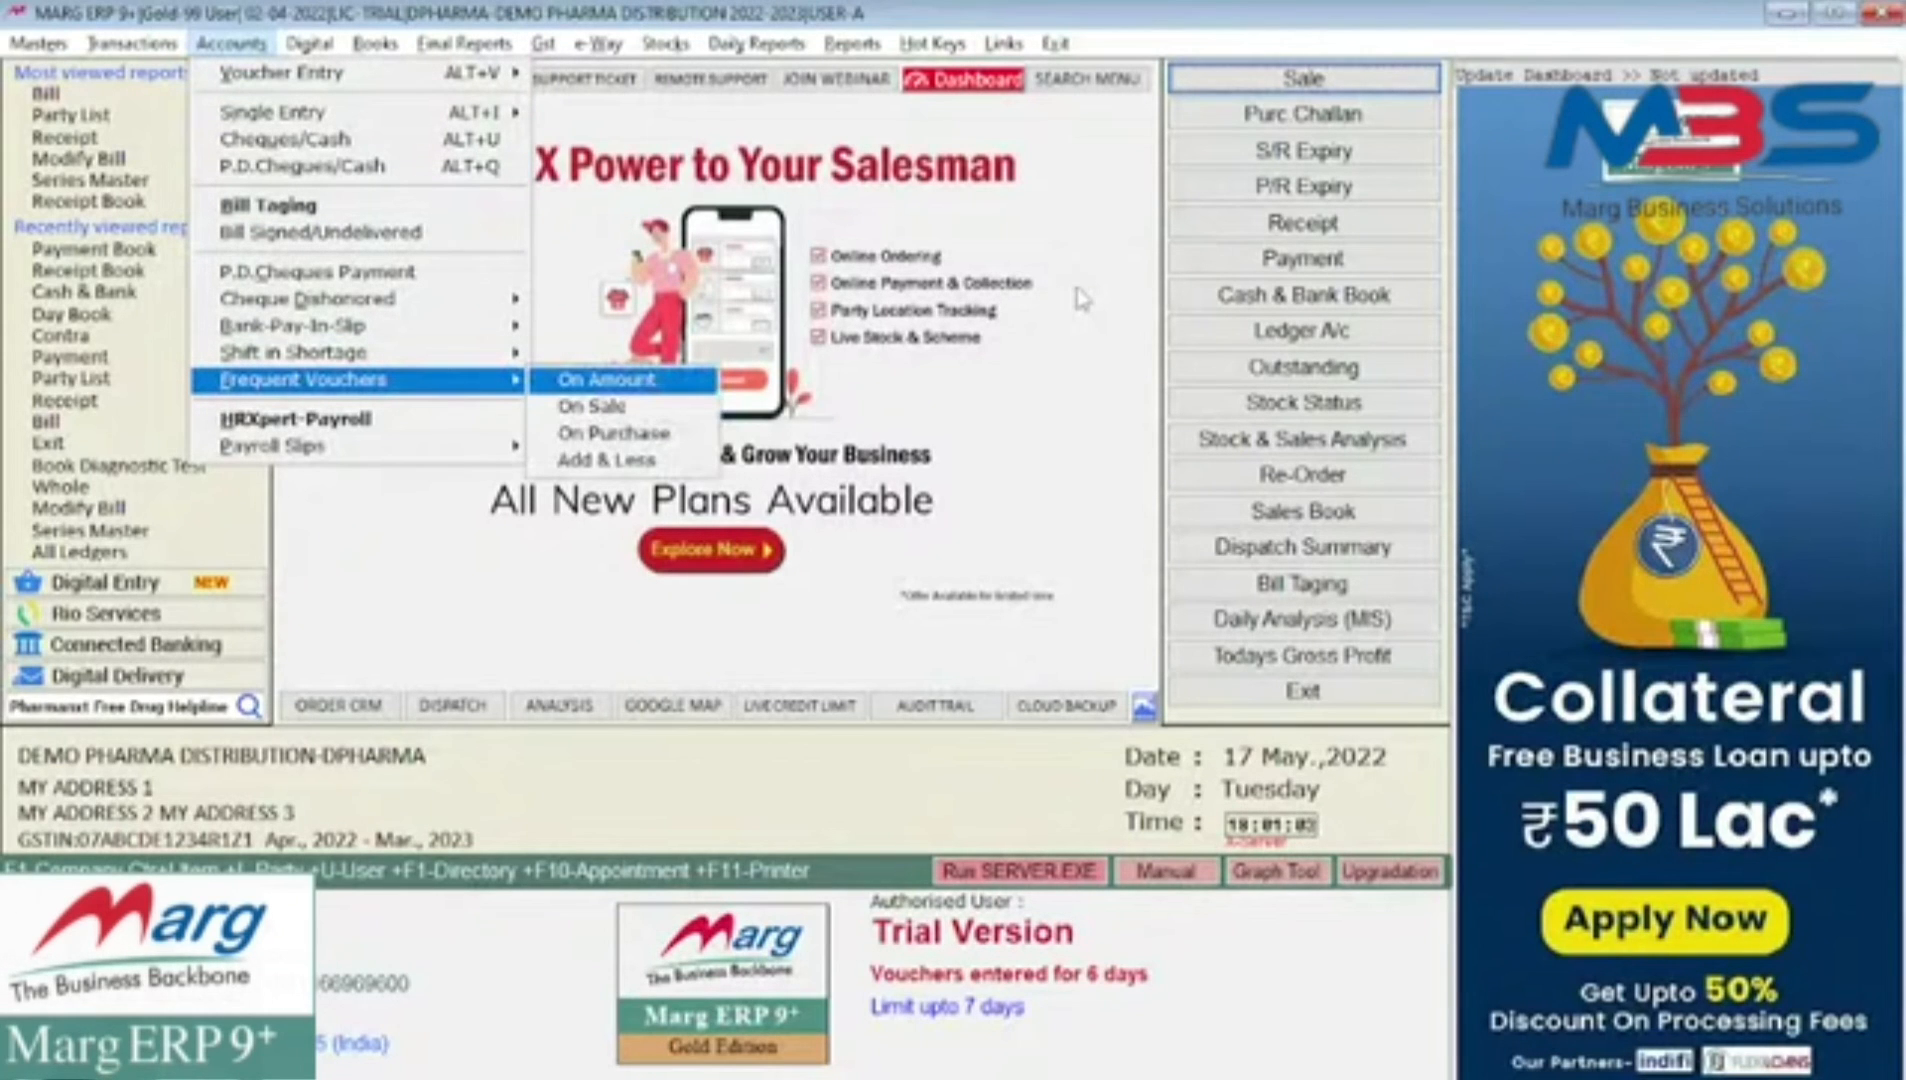
{"action": "key", "text": "Return"}
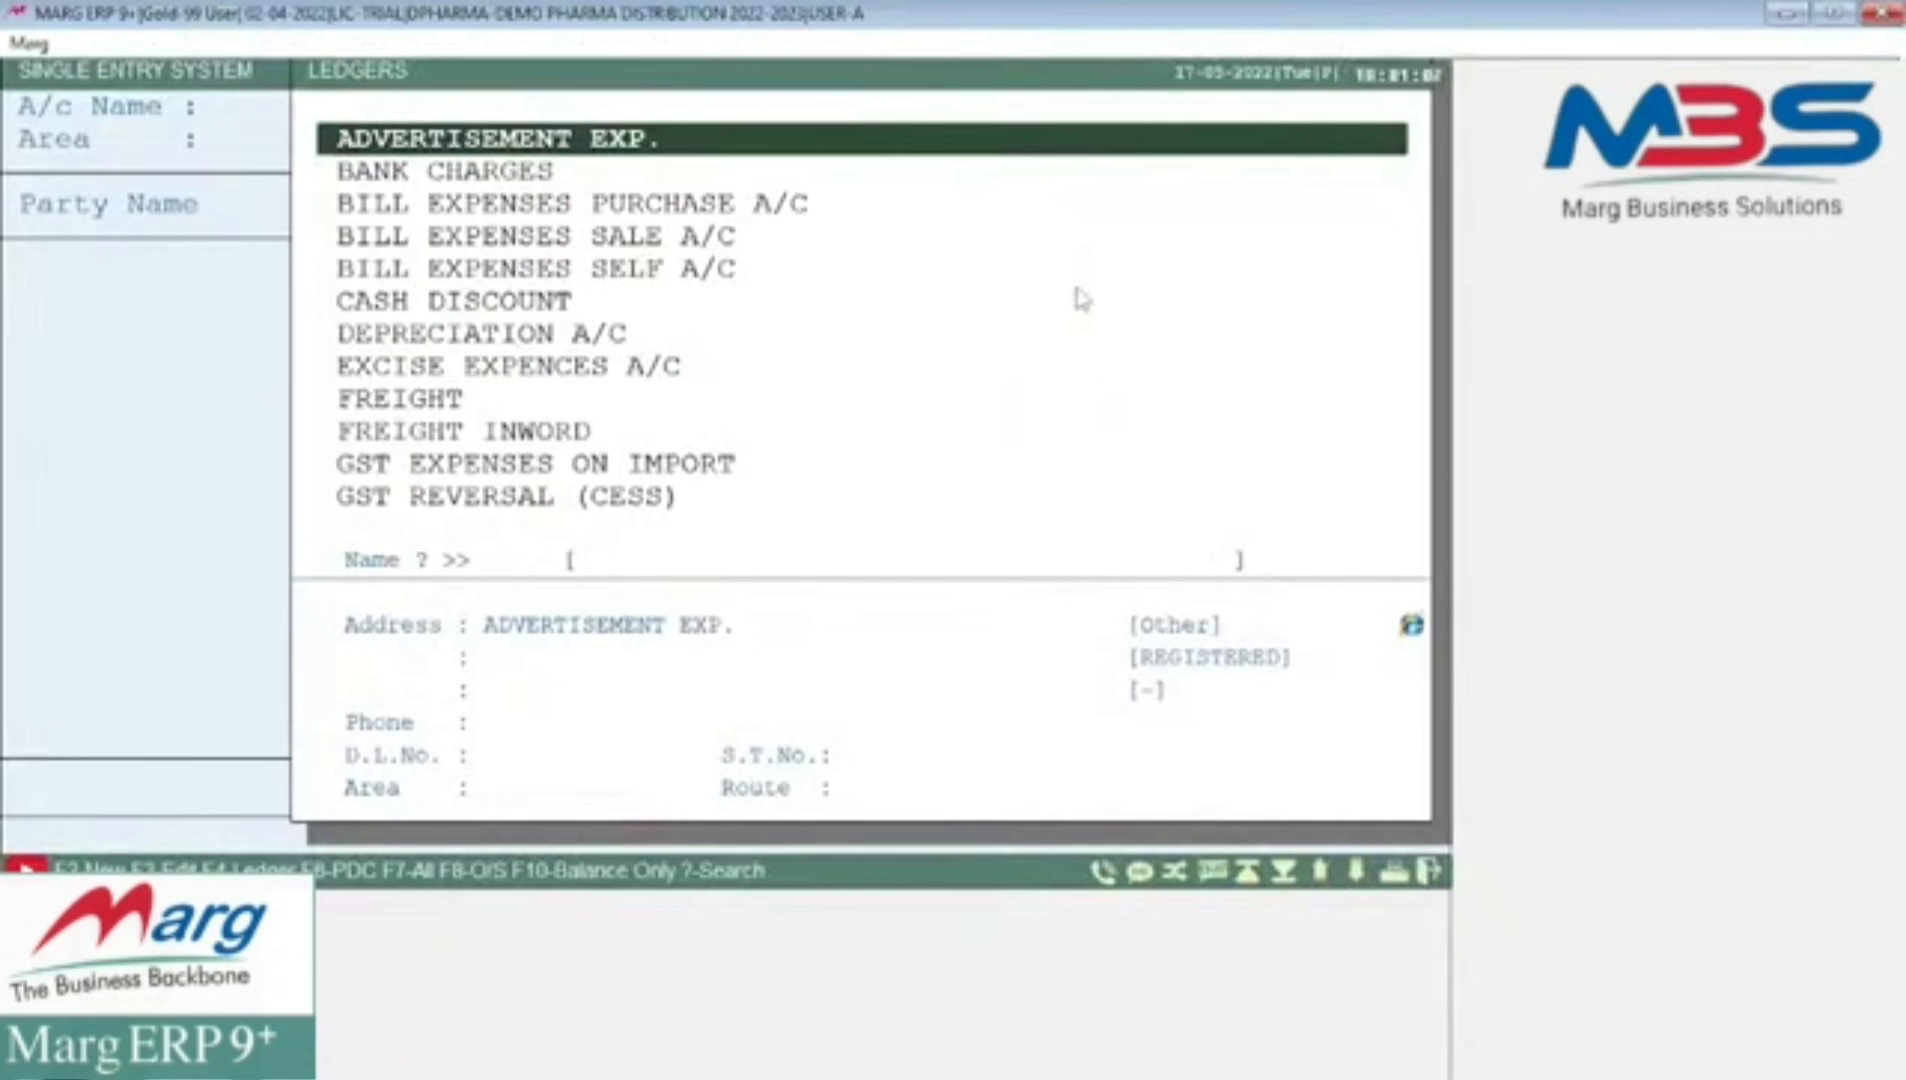
- Choose the TOUR EXP. ledger as the account and keep the area at -ALL-
{"action": "type", "text": "TE"}
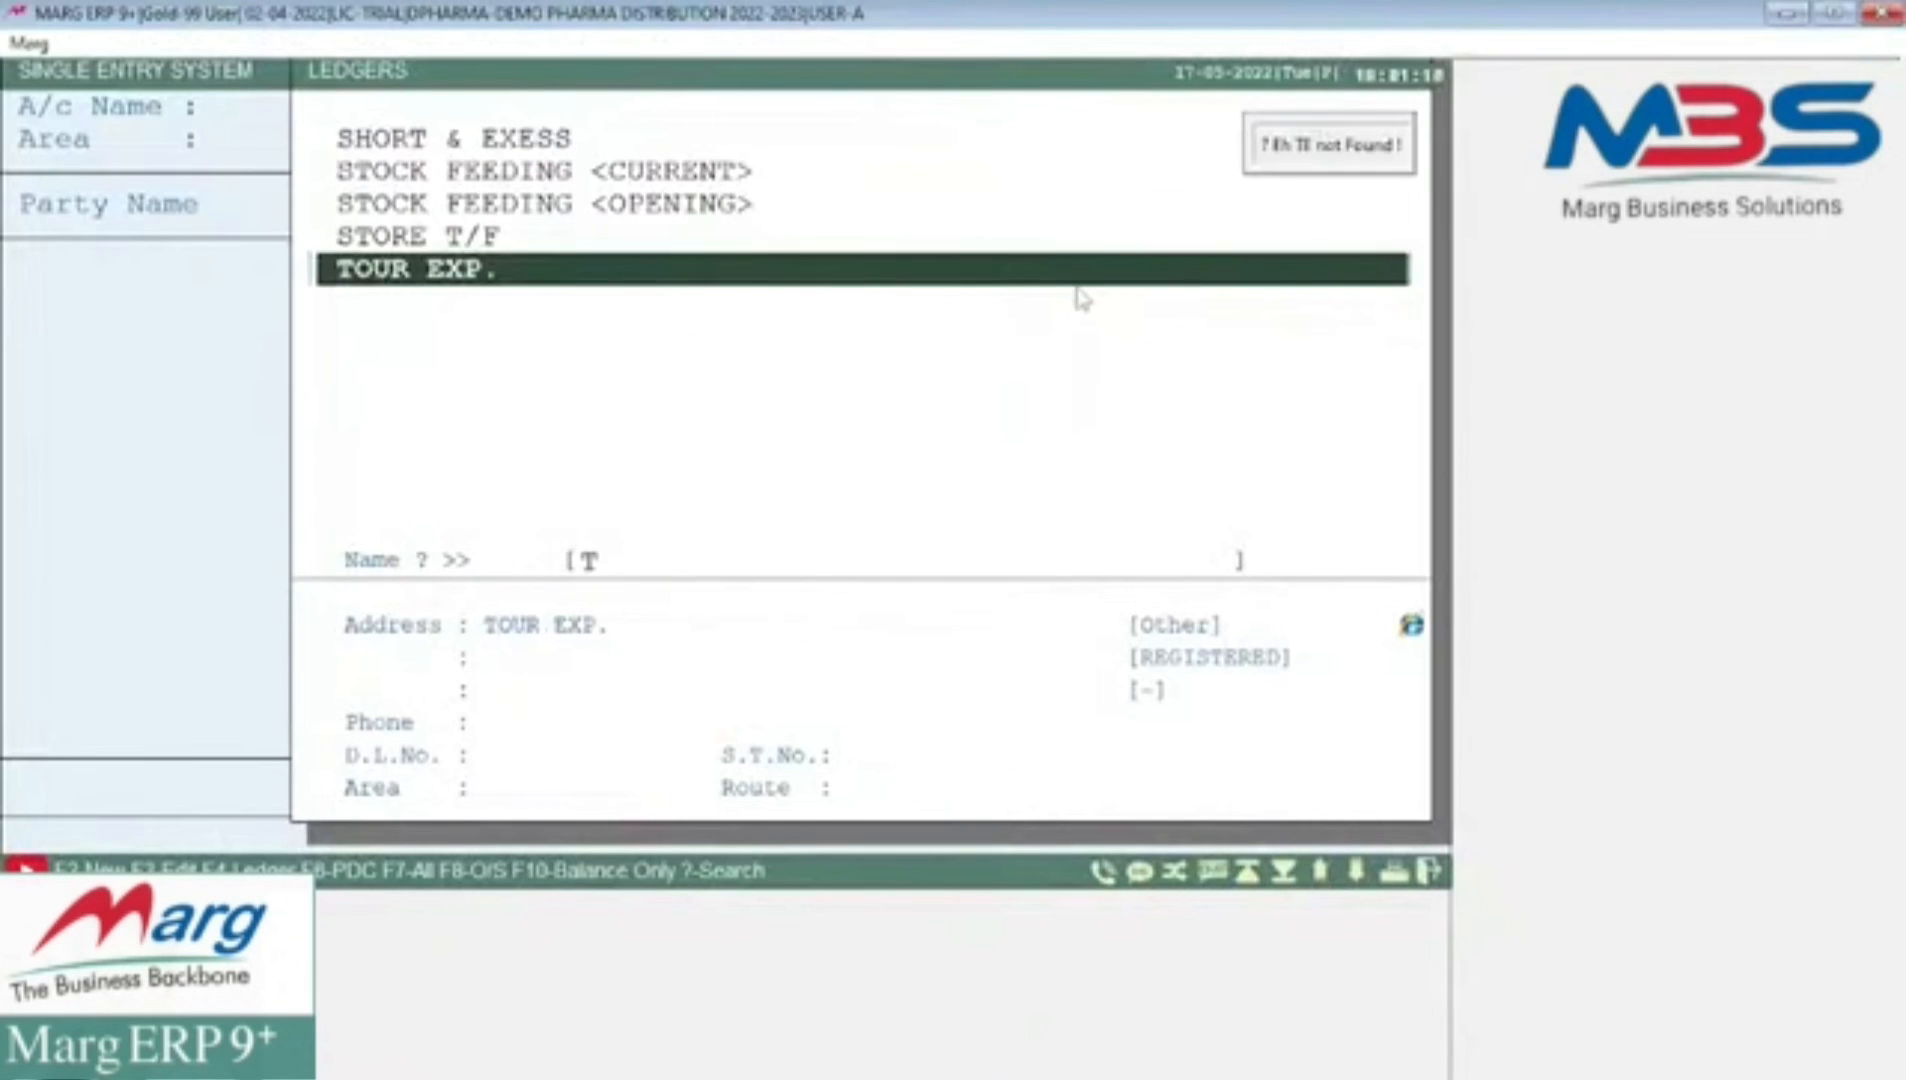
{"action": "key", "text": "BackSpace"}
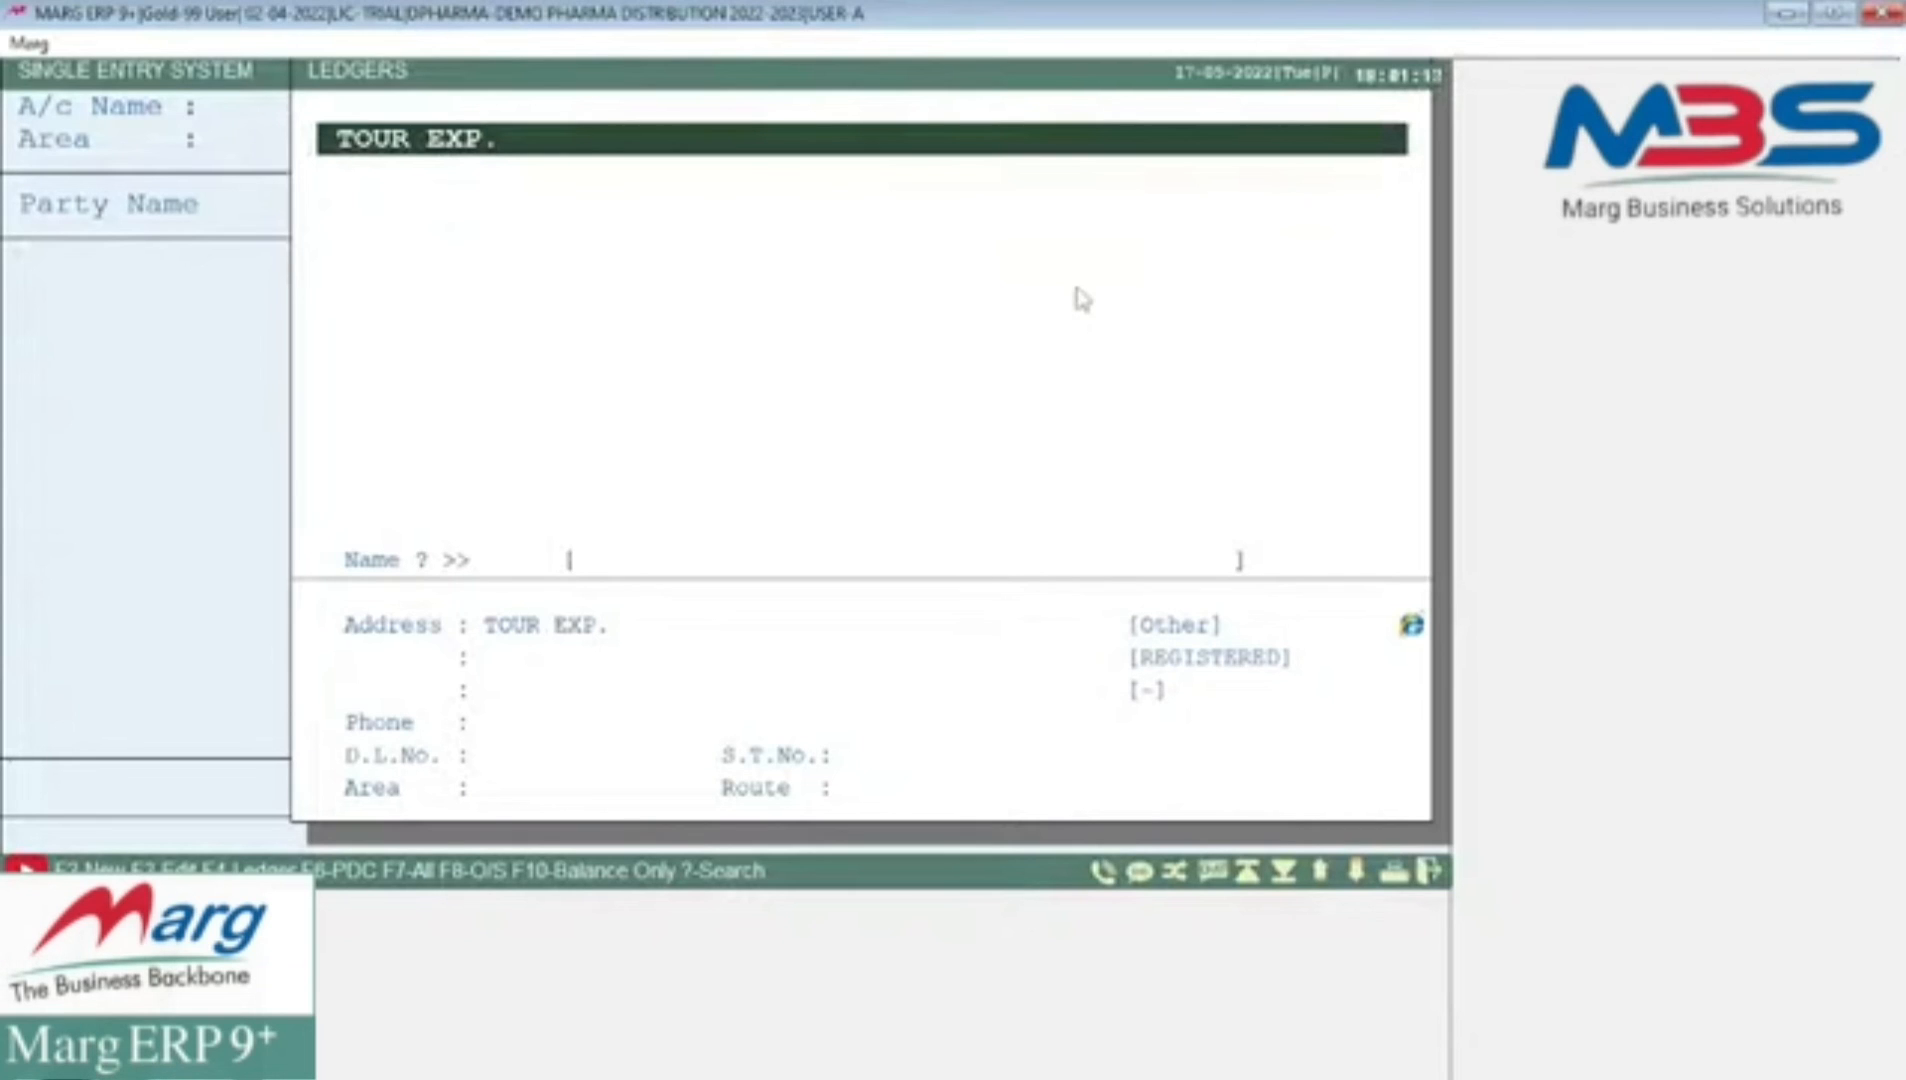
{"action": "key", "text": "Return"}
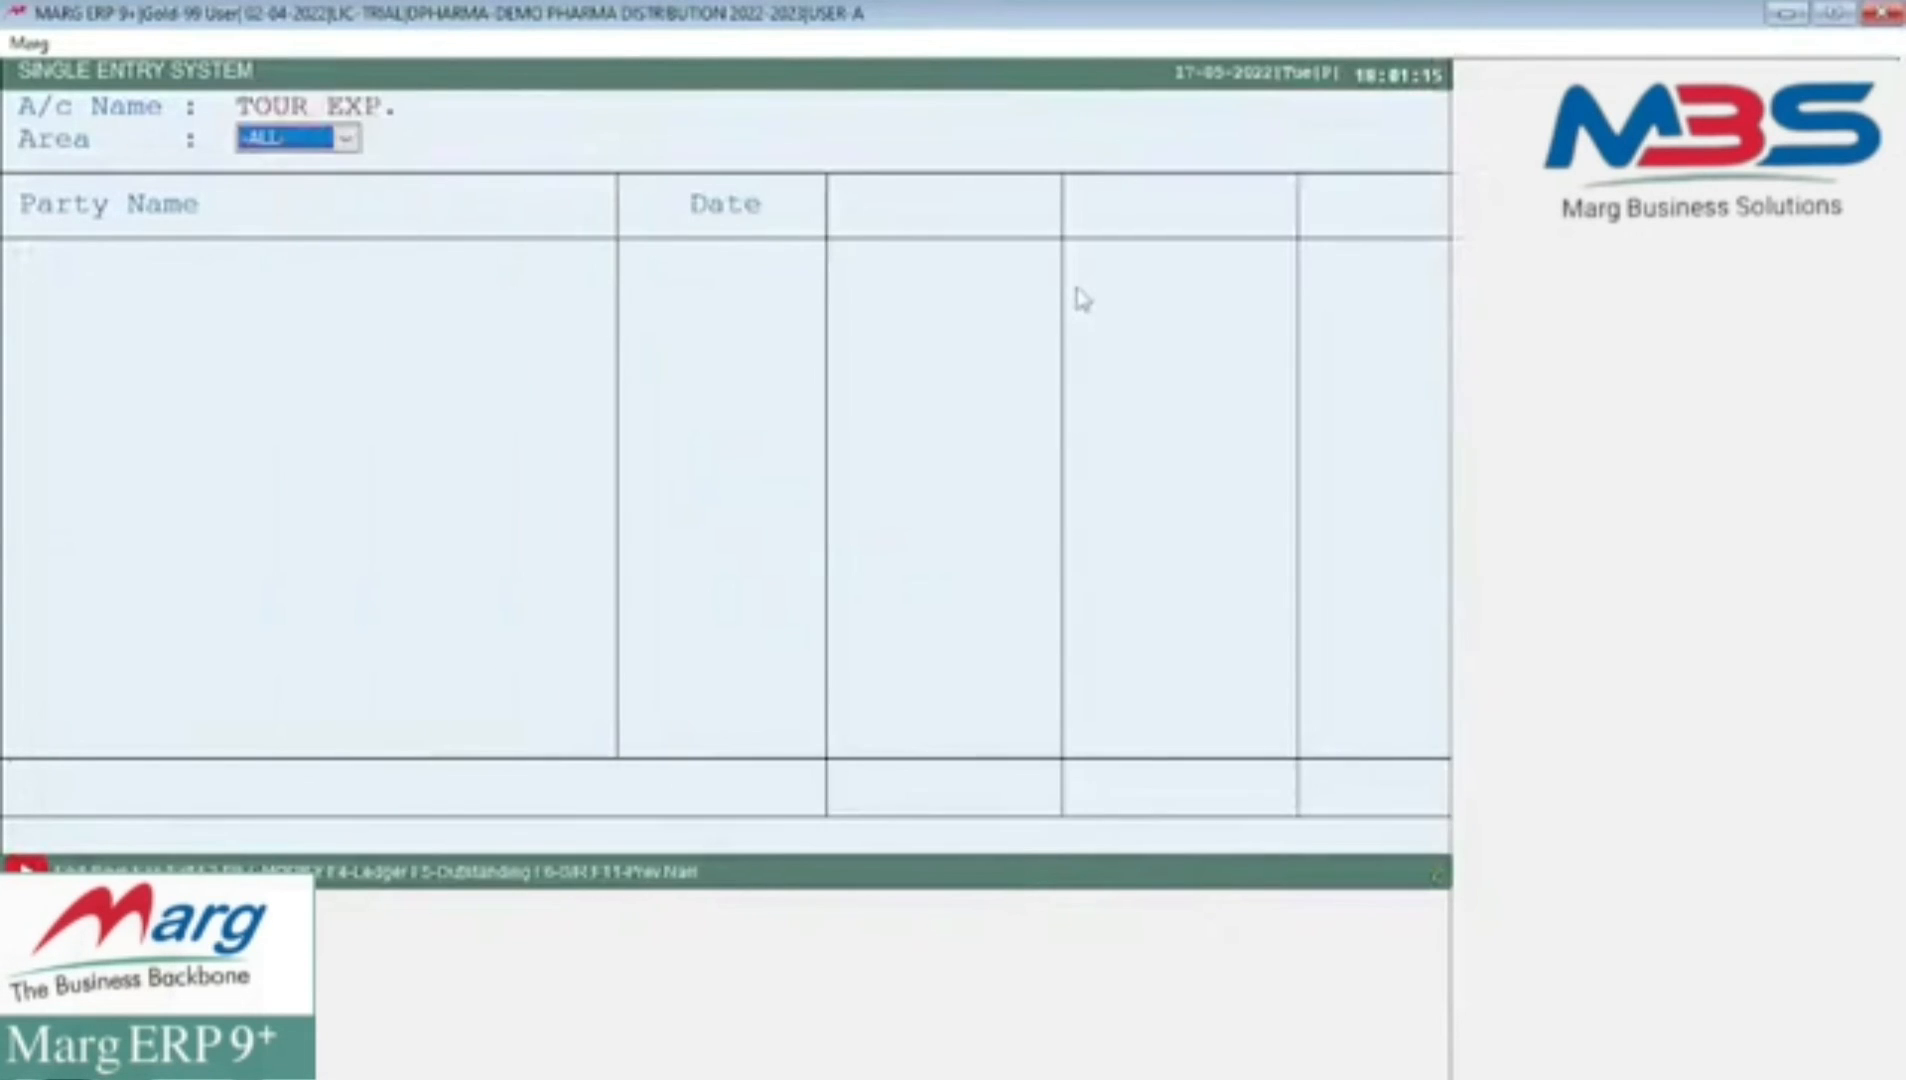
{"action": "key", "text": "Return"}
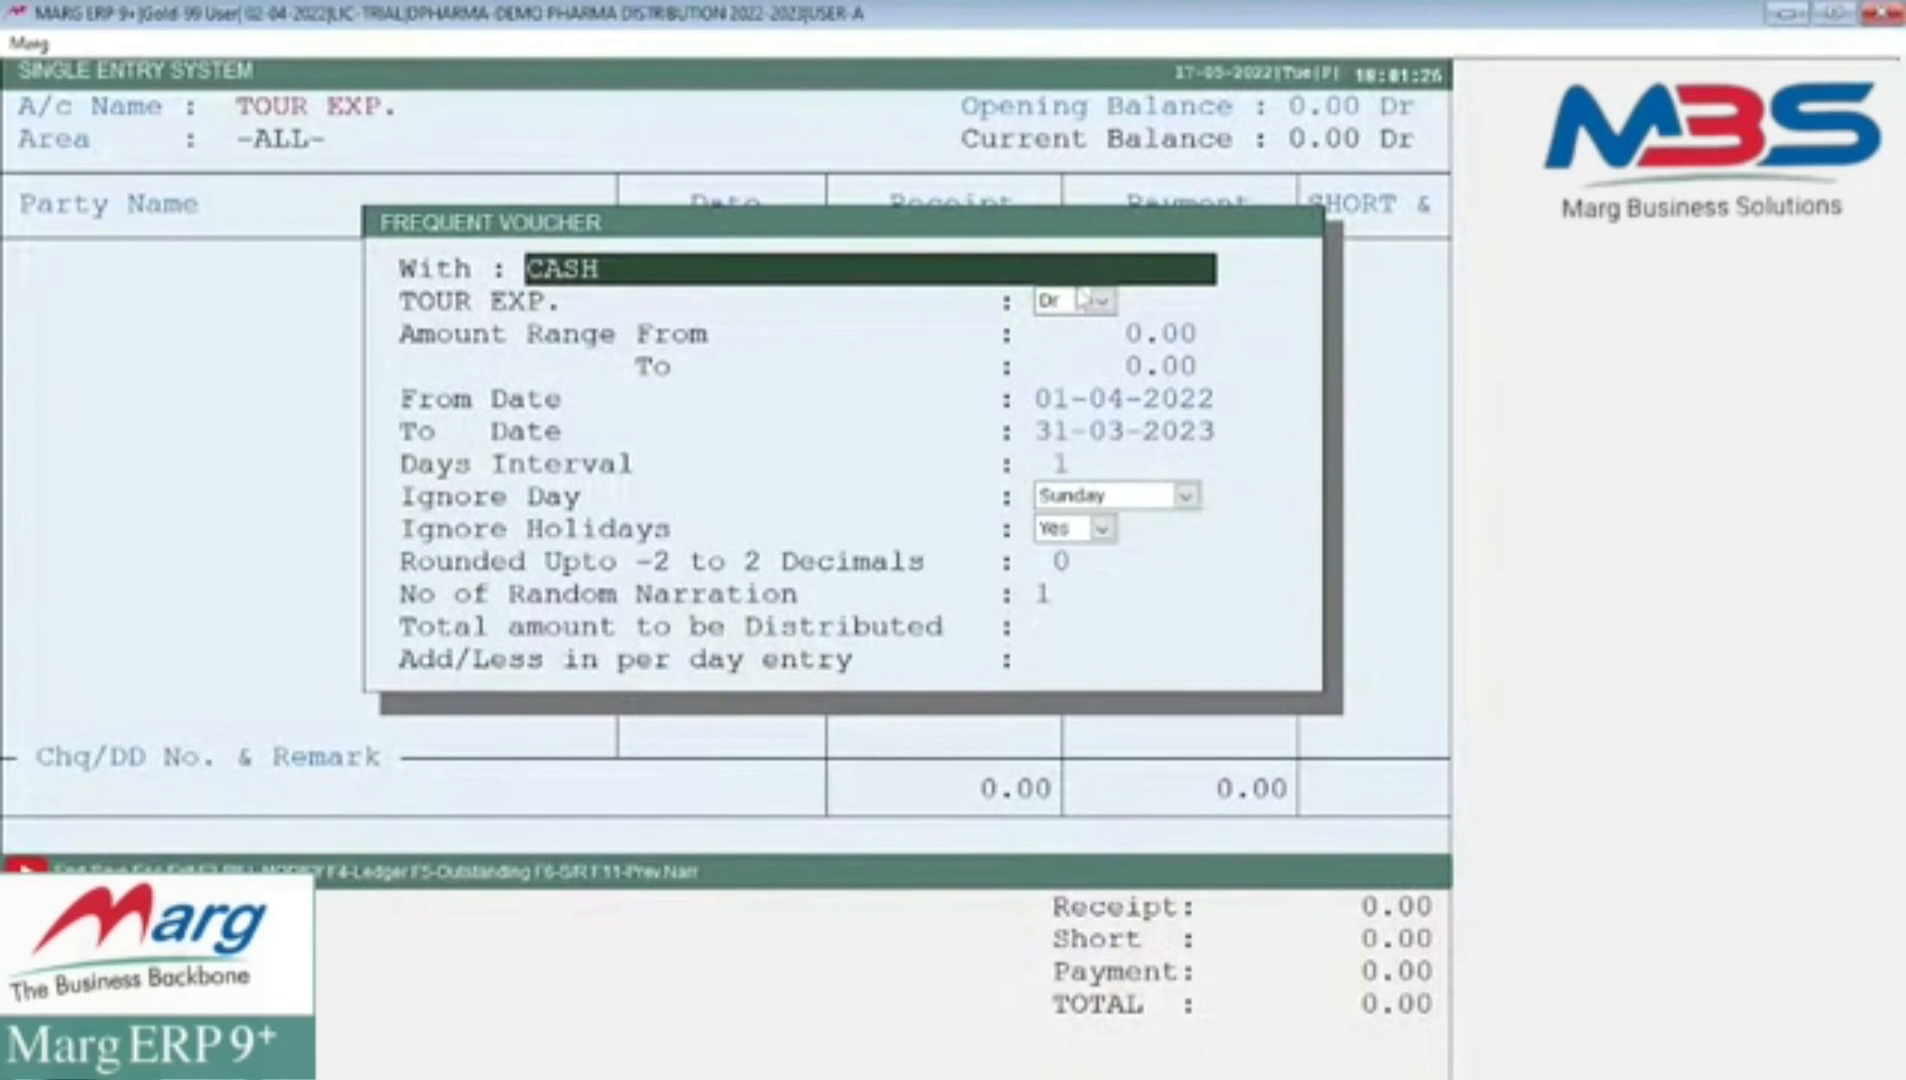
- Set the frequent voucher with CASH, TOUR EXP. as Dr, and an amount range from 100 to 300
{"action": "left_click", "coordinate": [1082, 298]}
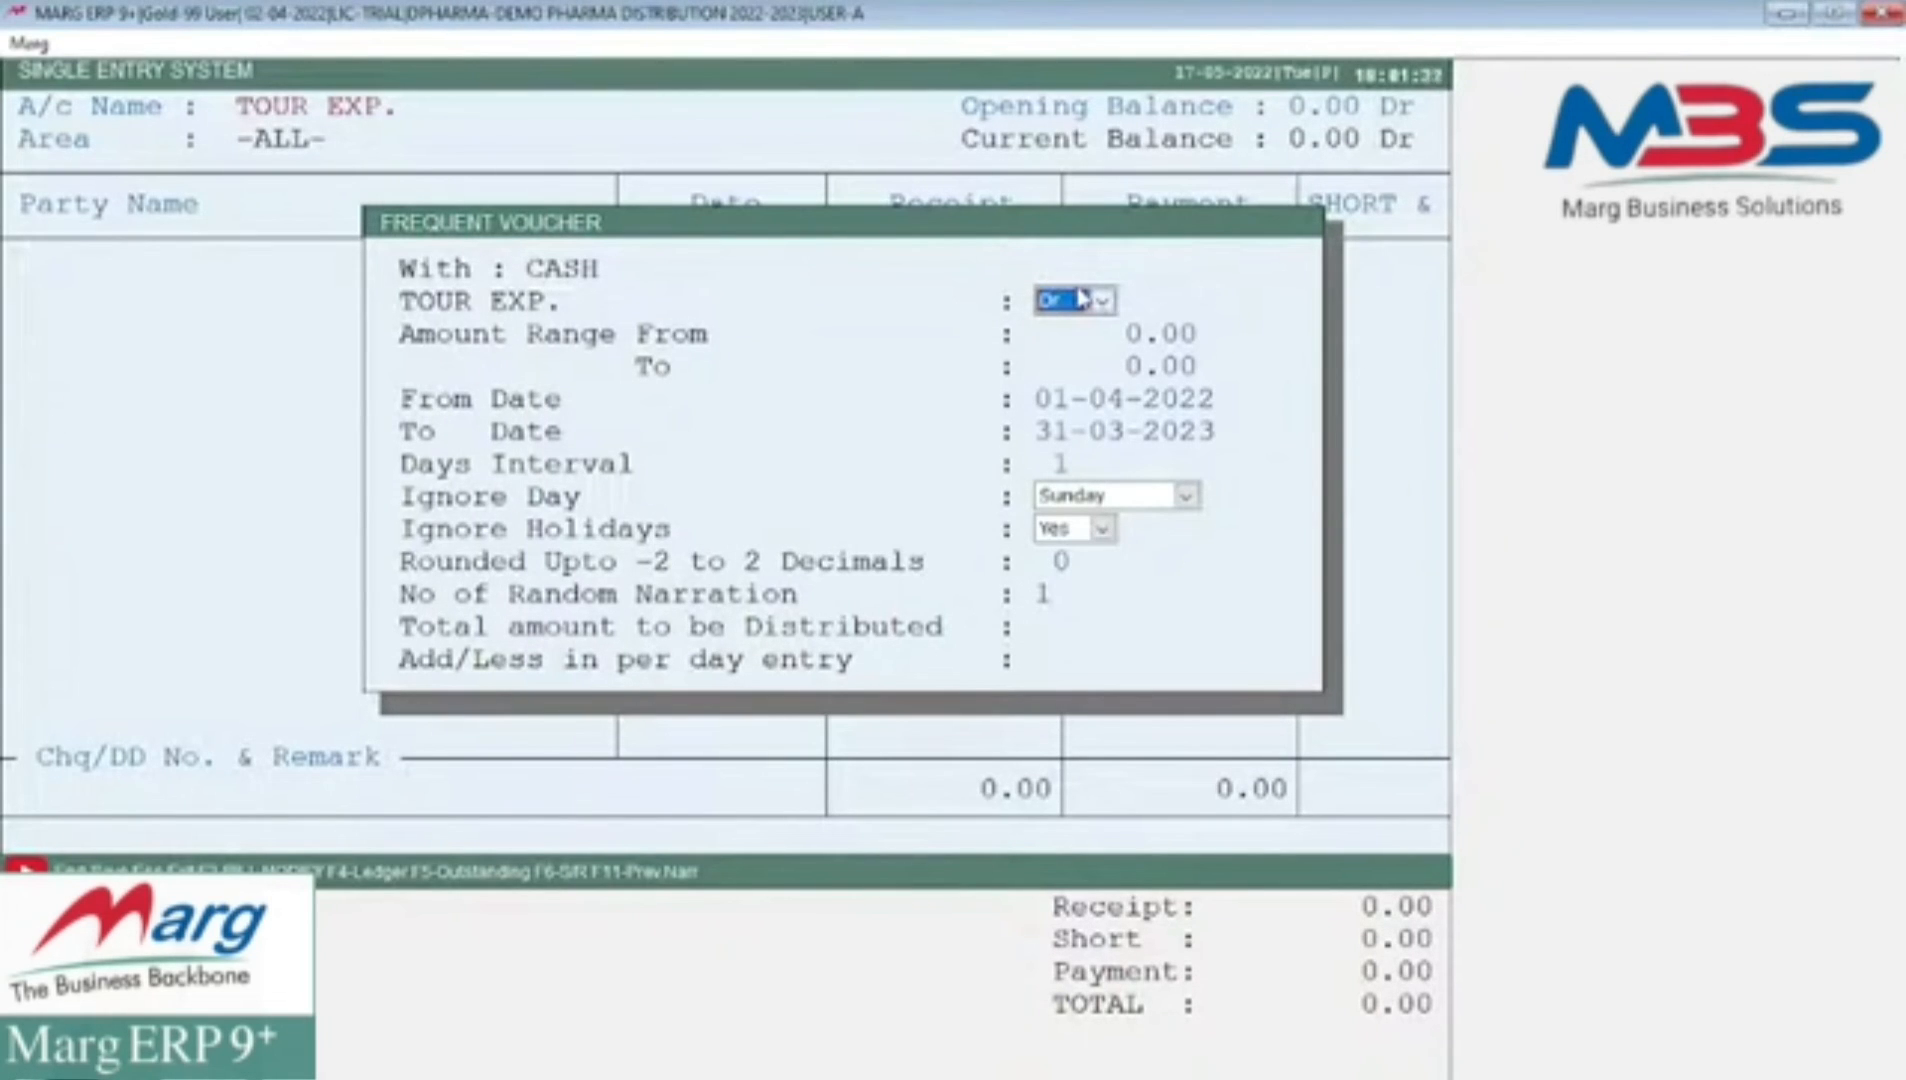
{"action": "key", "text": "Return"}
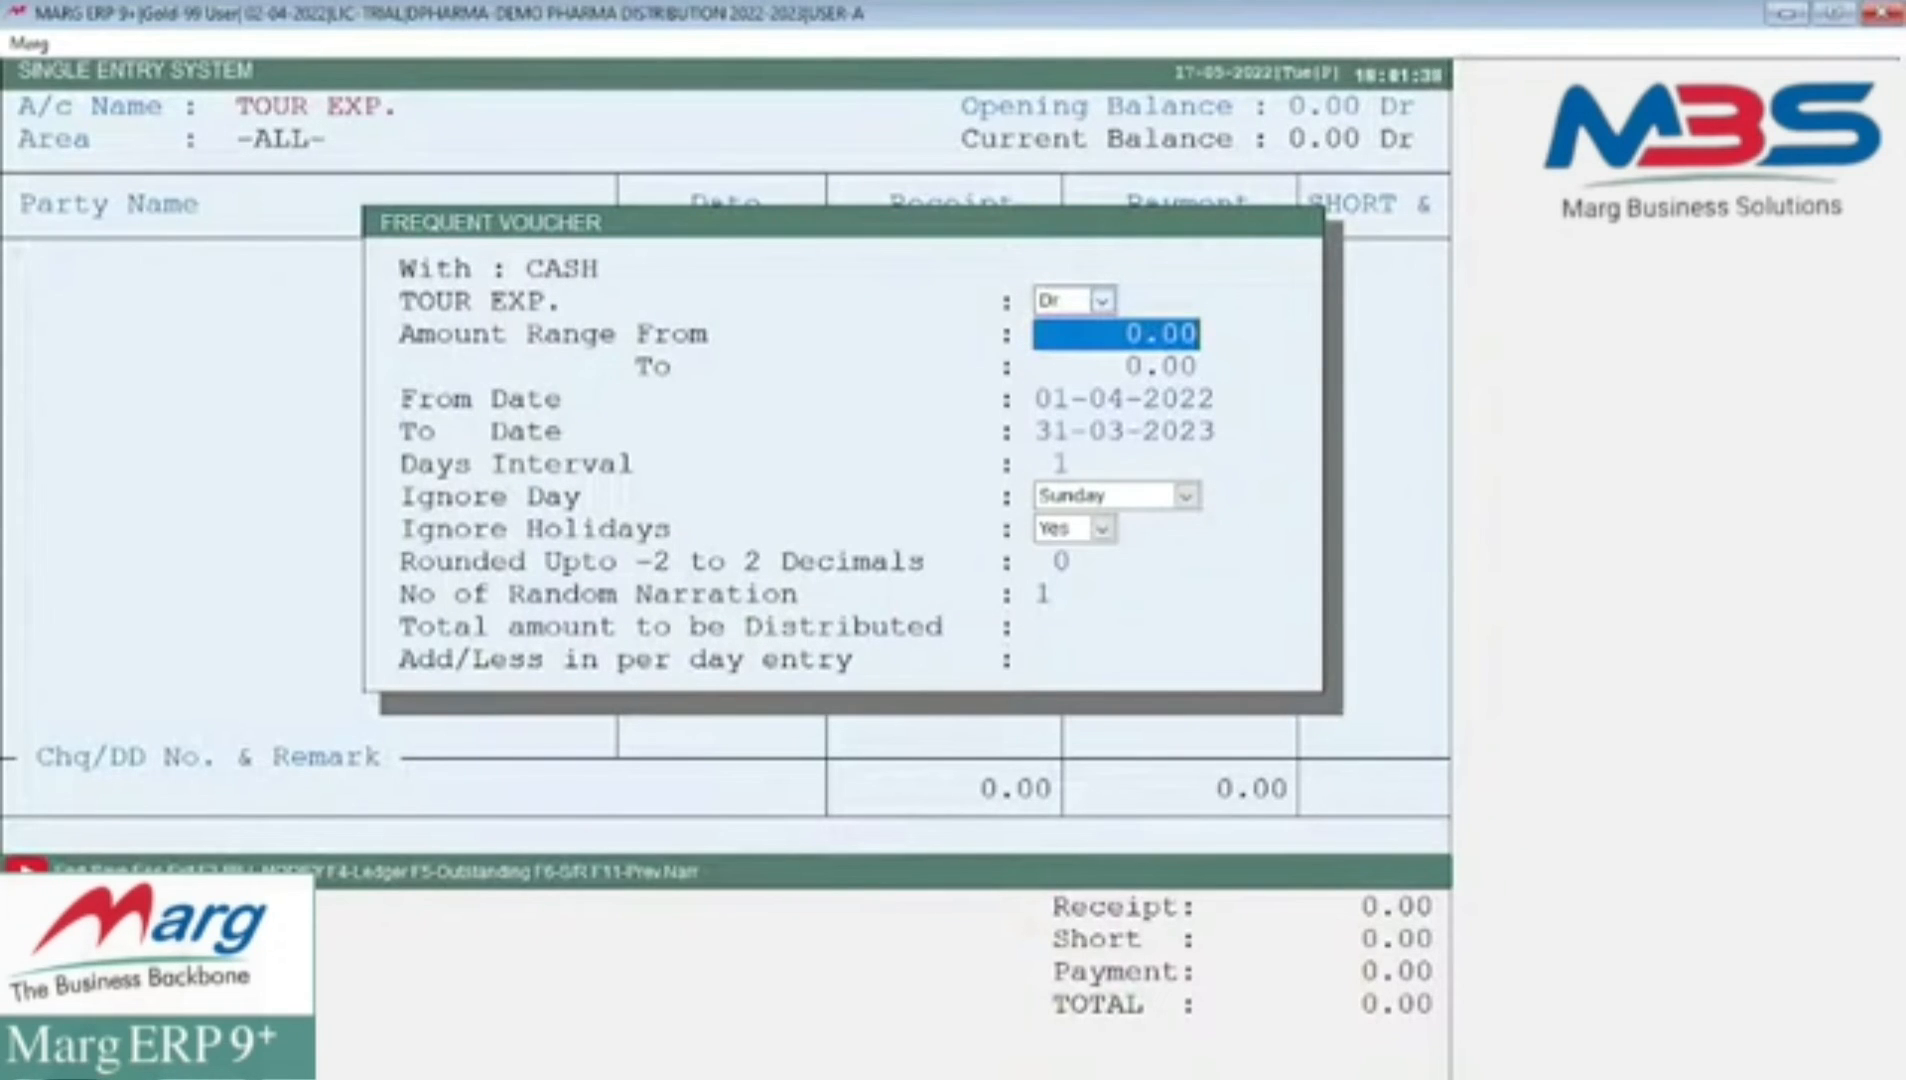
{"action": "type", "text": "10"}
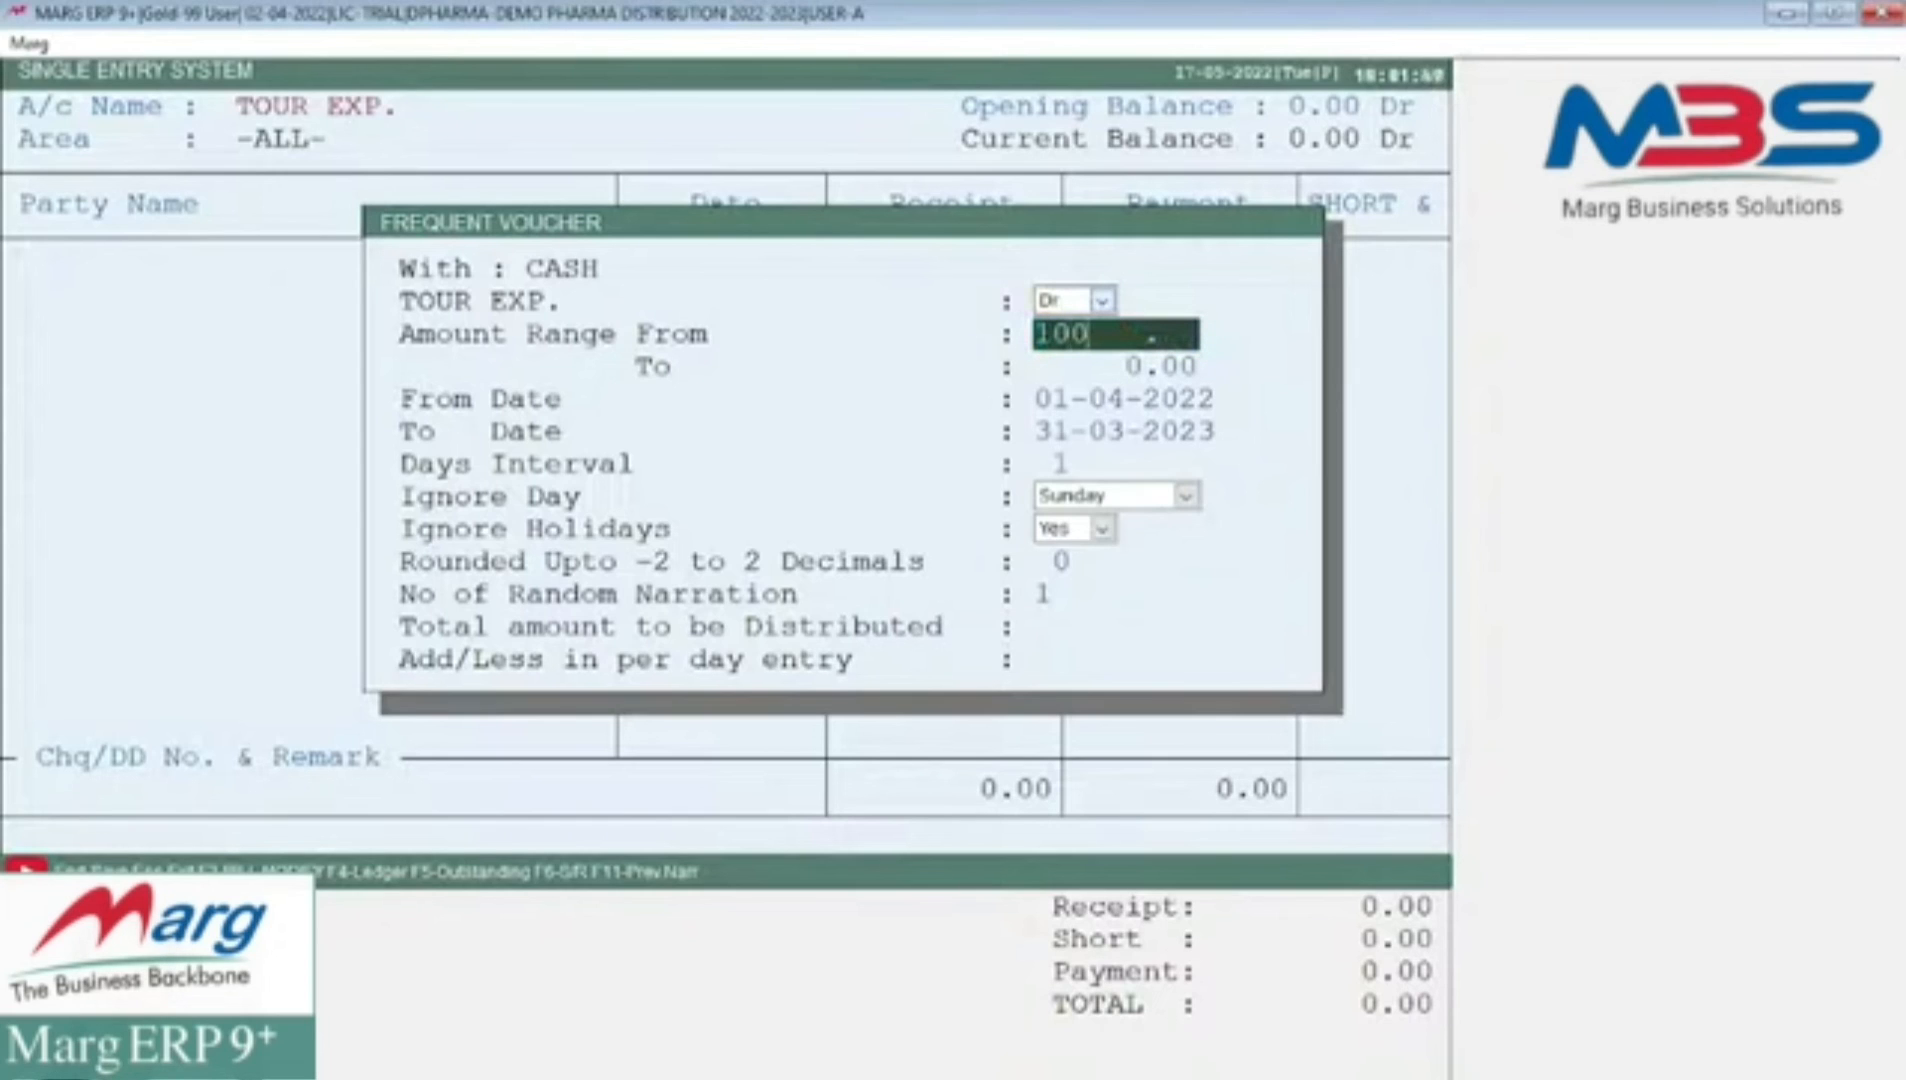
{"action": "key", "text": "Return"}
{"action": "type", "text": "30"}
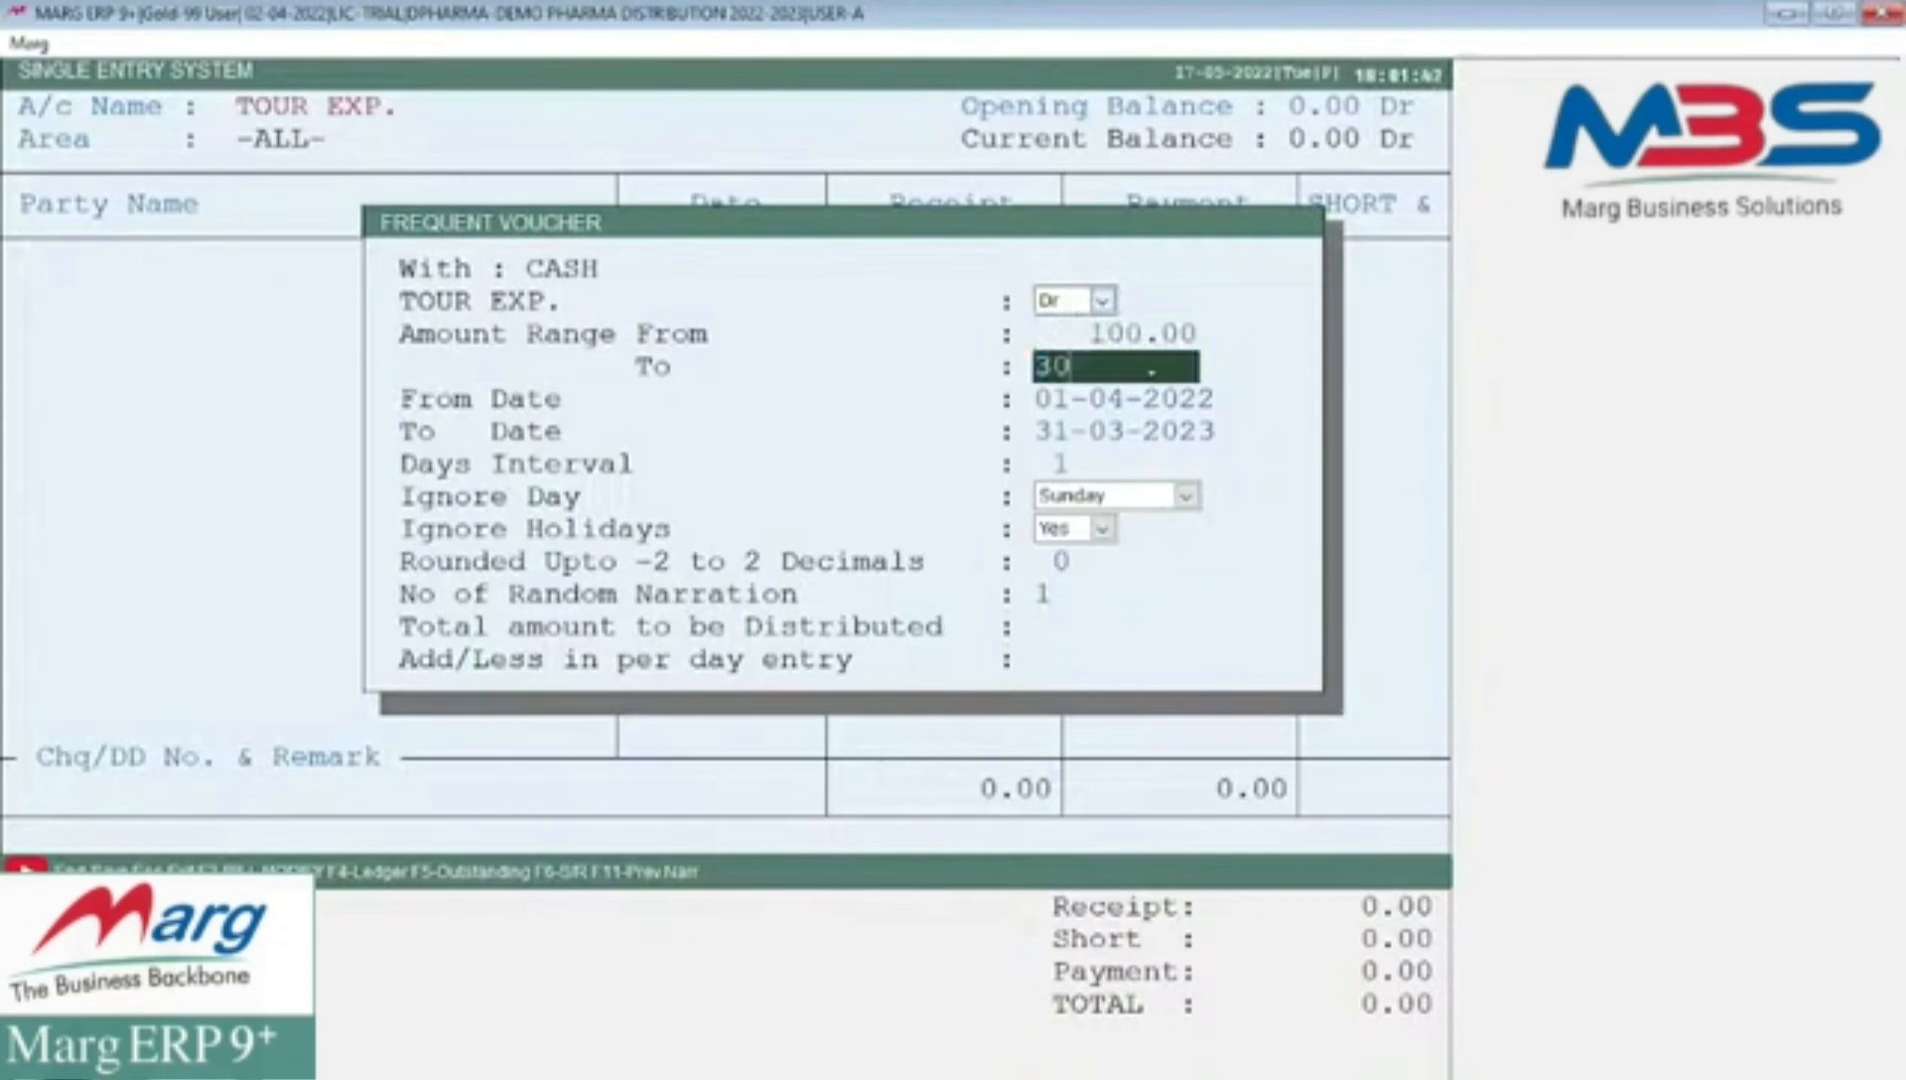
{"action": "type", "text": "0"}
{"action": "key", "text": "Return"}
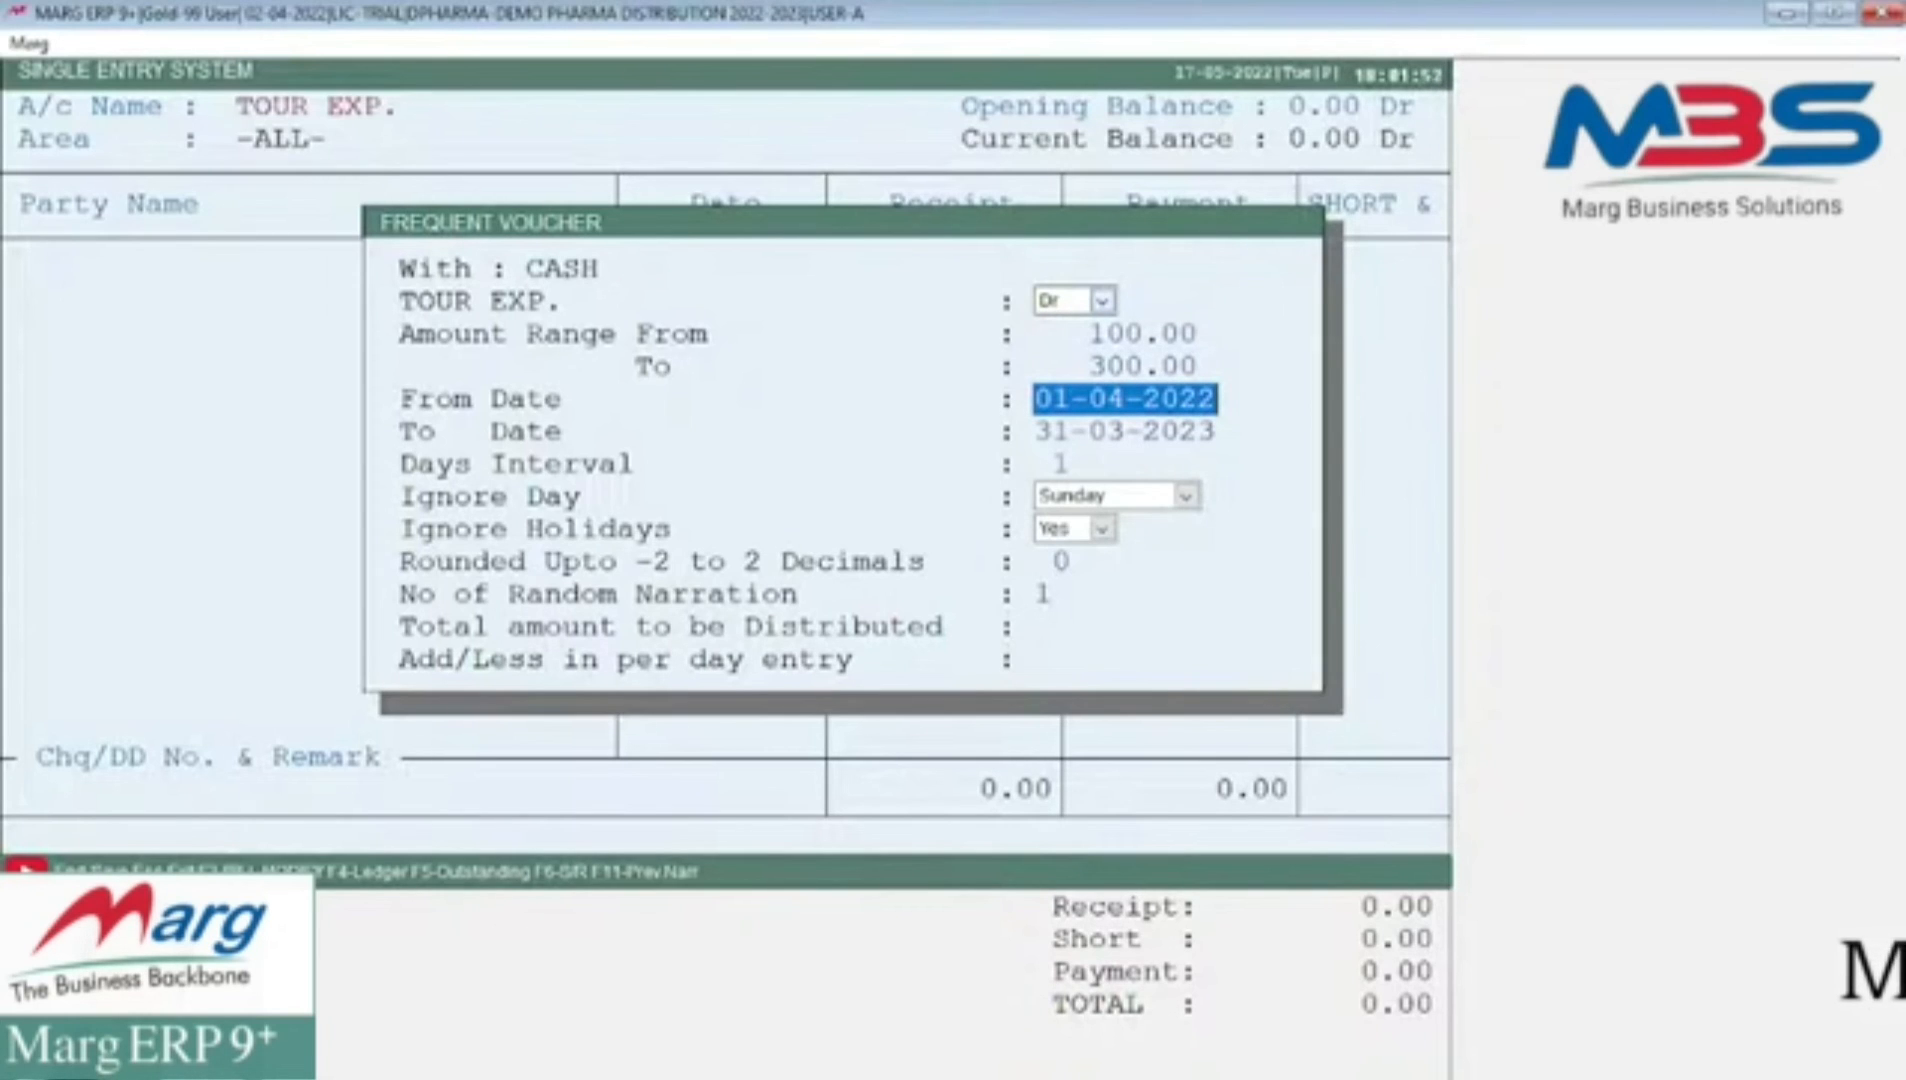
- Set the frequent voucher period from 01-04-2022 to 30-04-2022
{"action": "key", "text": "Return"}
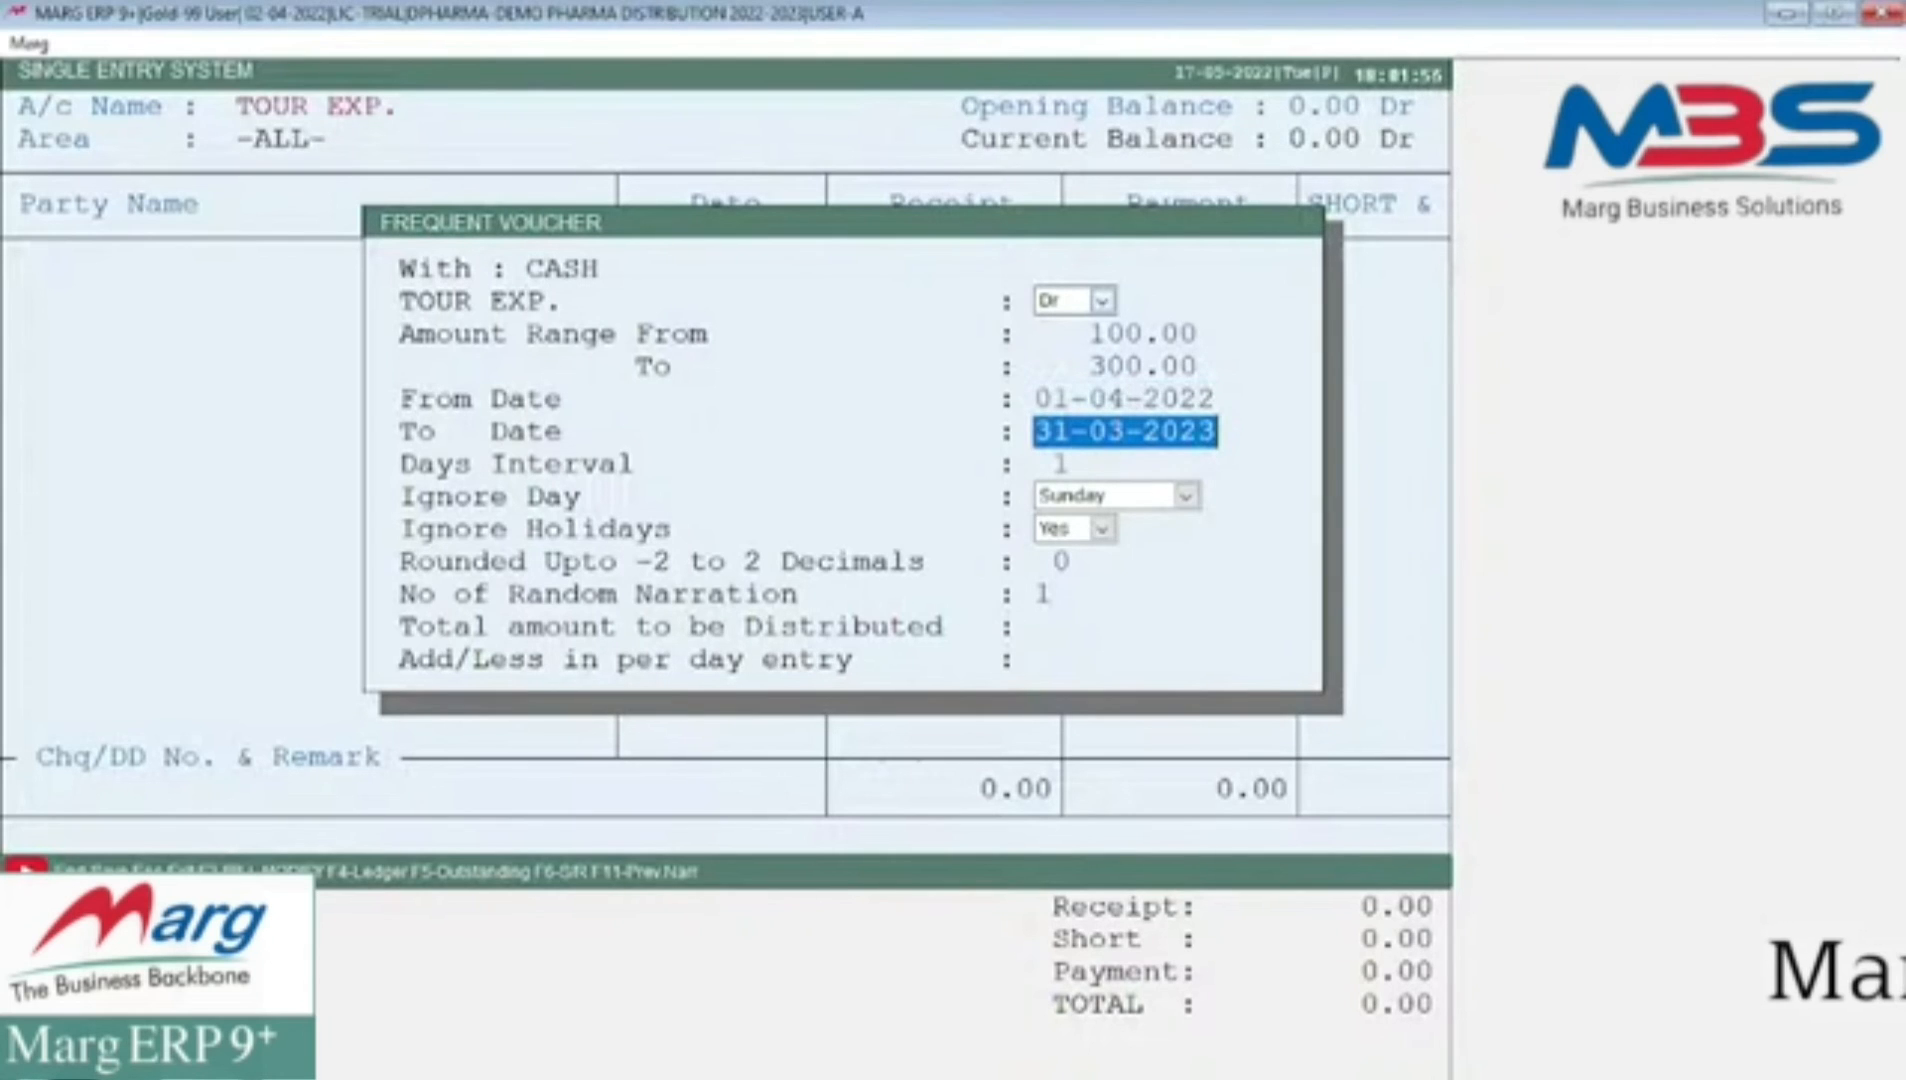
{"action": "type", "text": "30"}
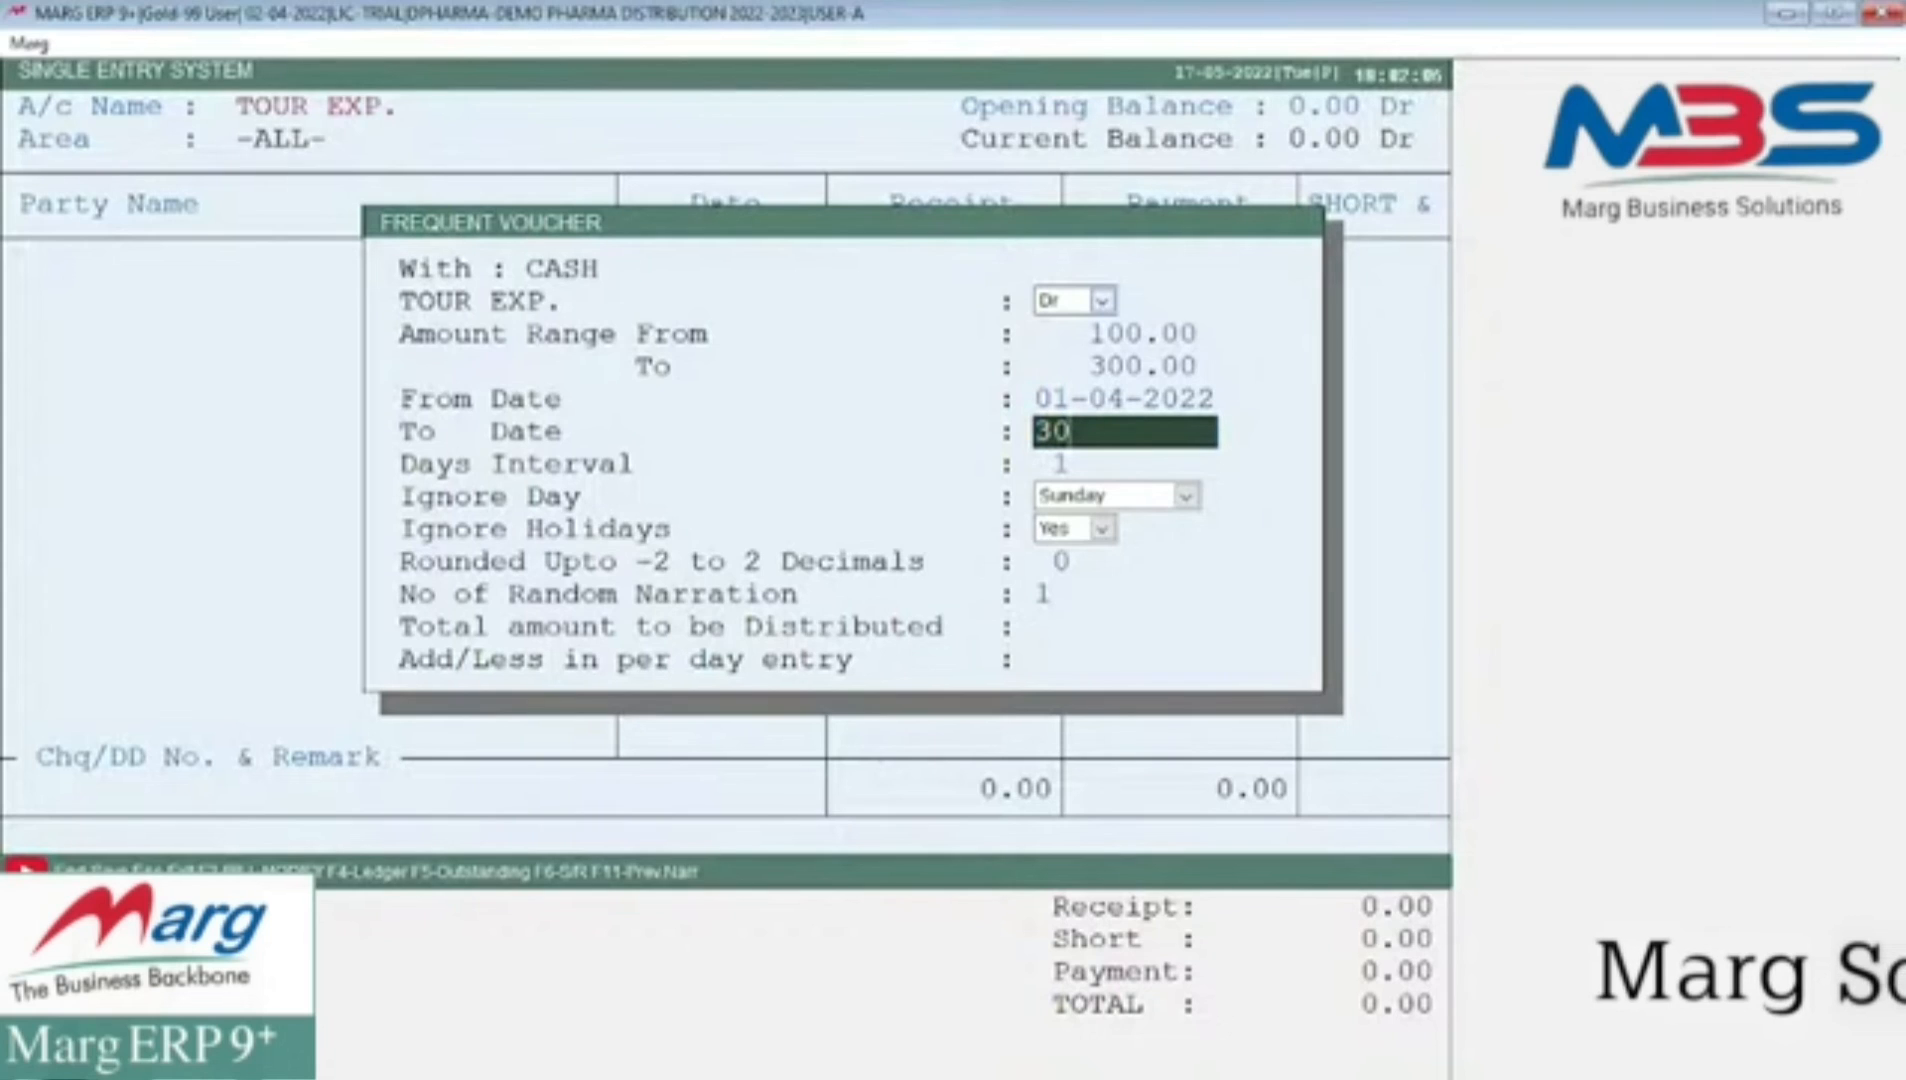
{"action": "type", "text": "-04"}
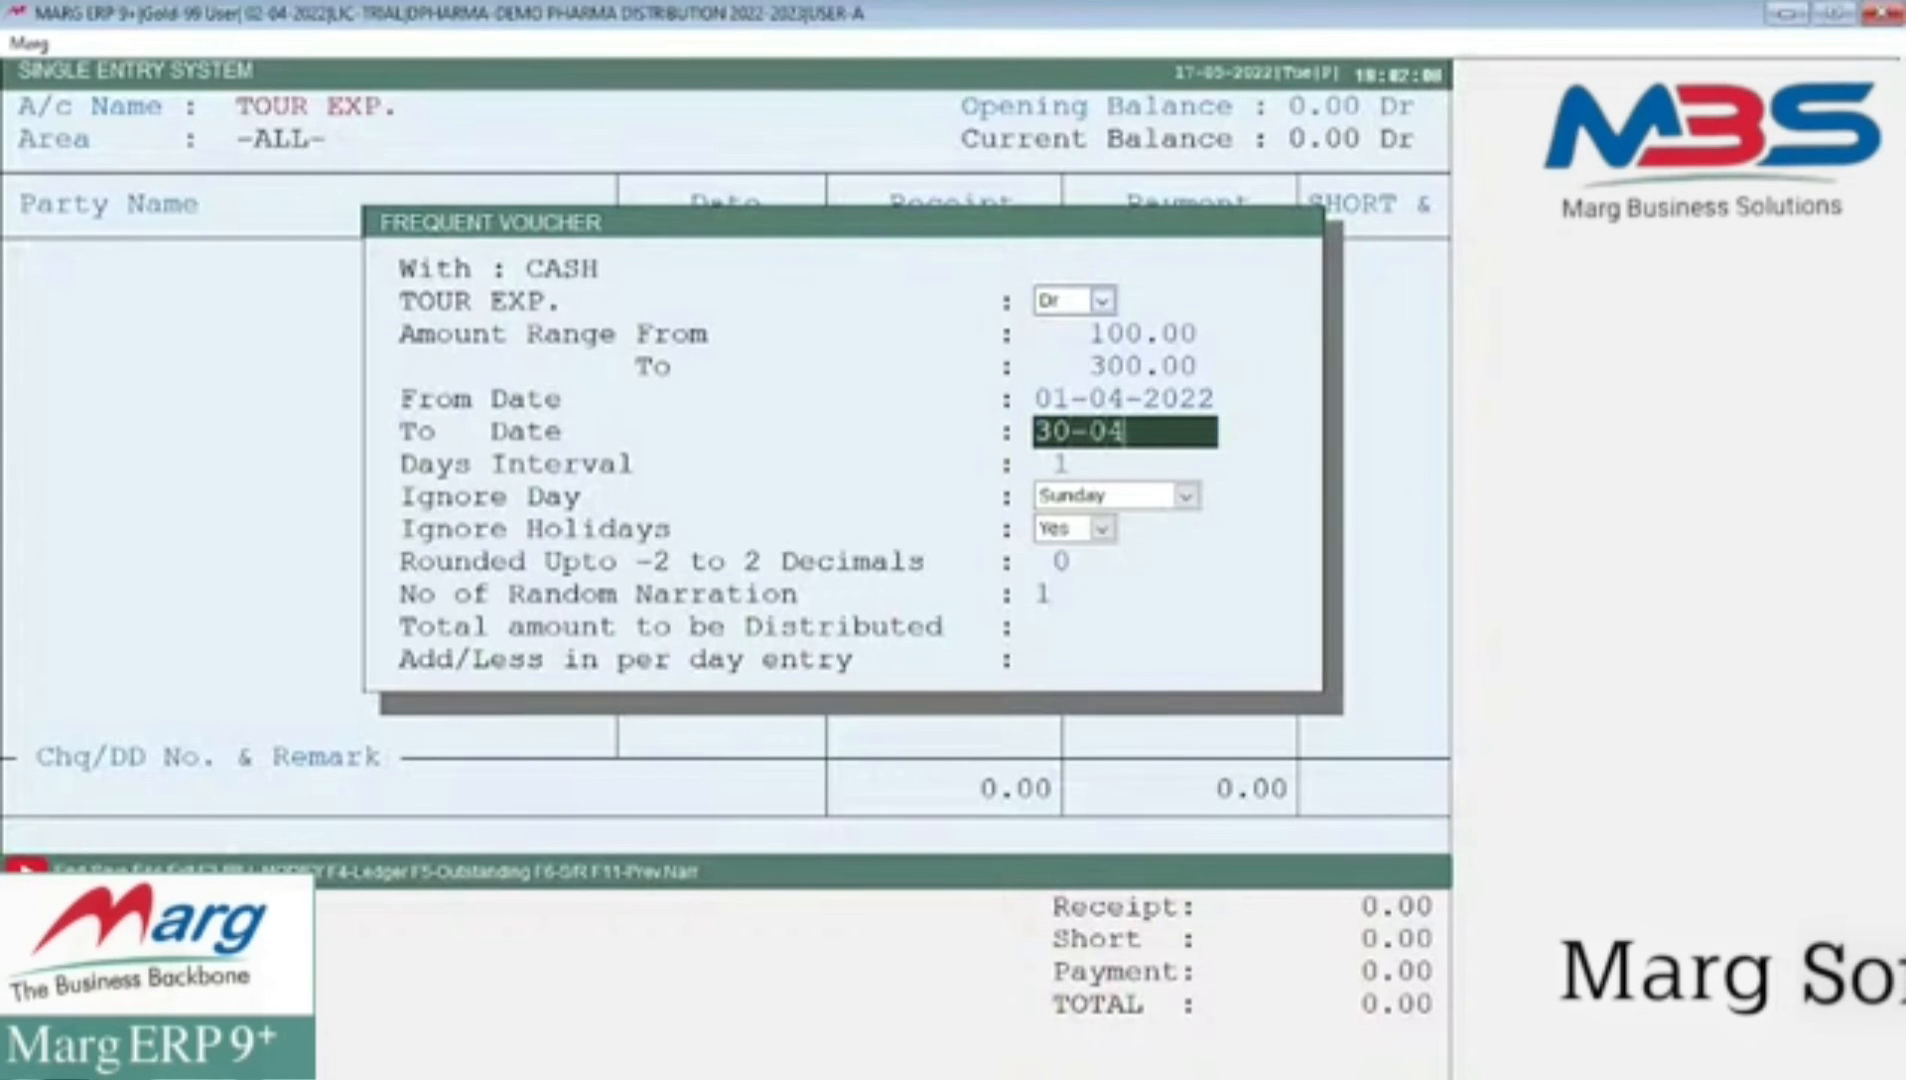
{"action": "type", "text": "-2022"}
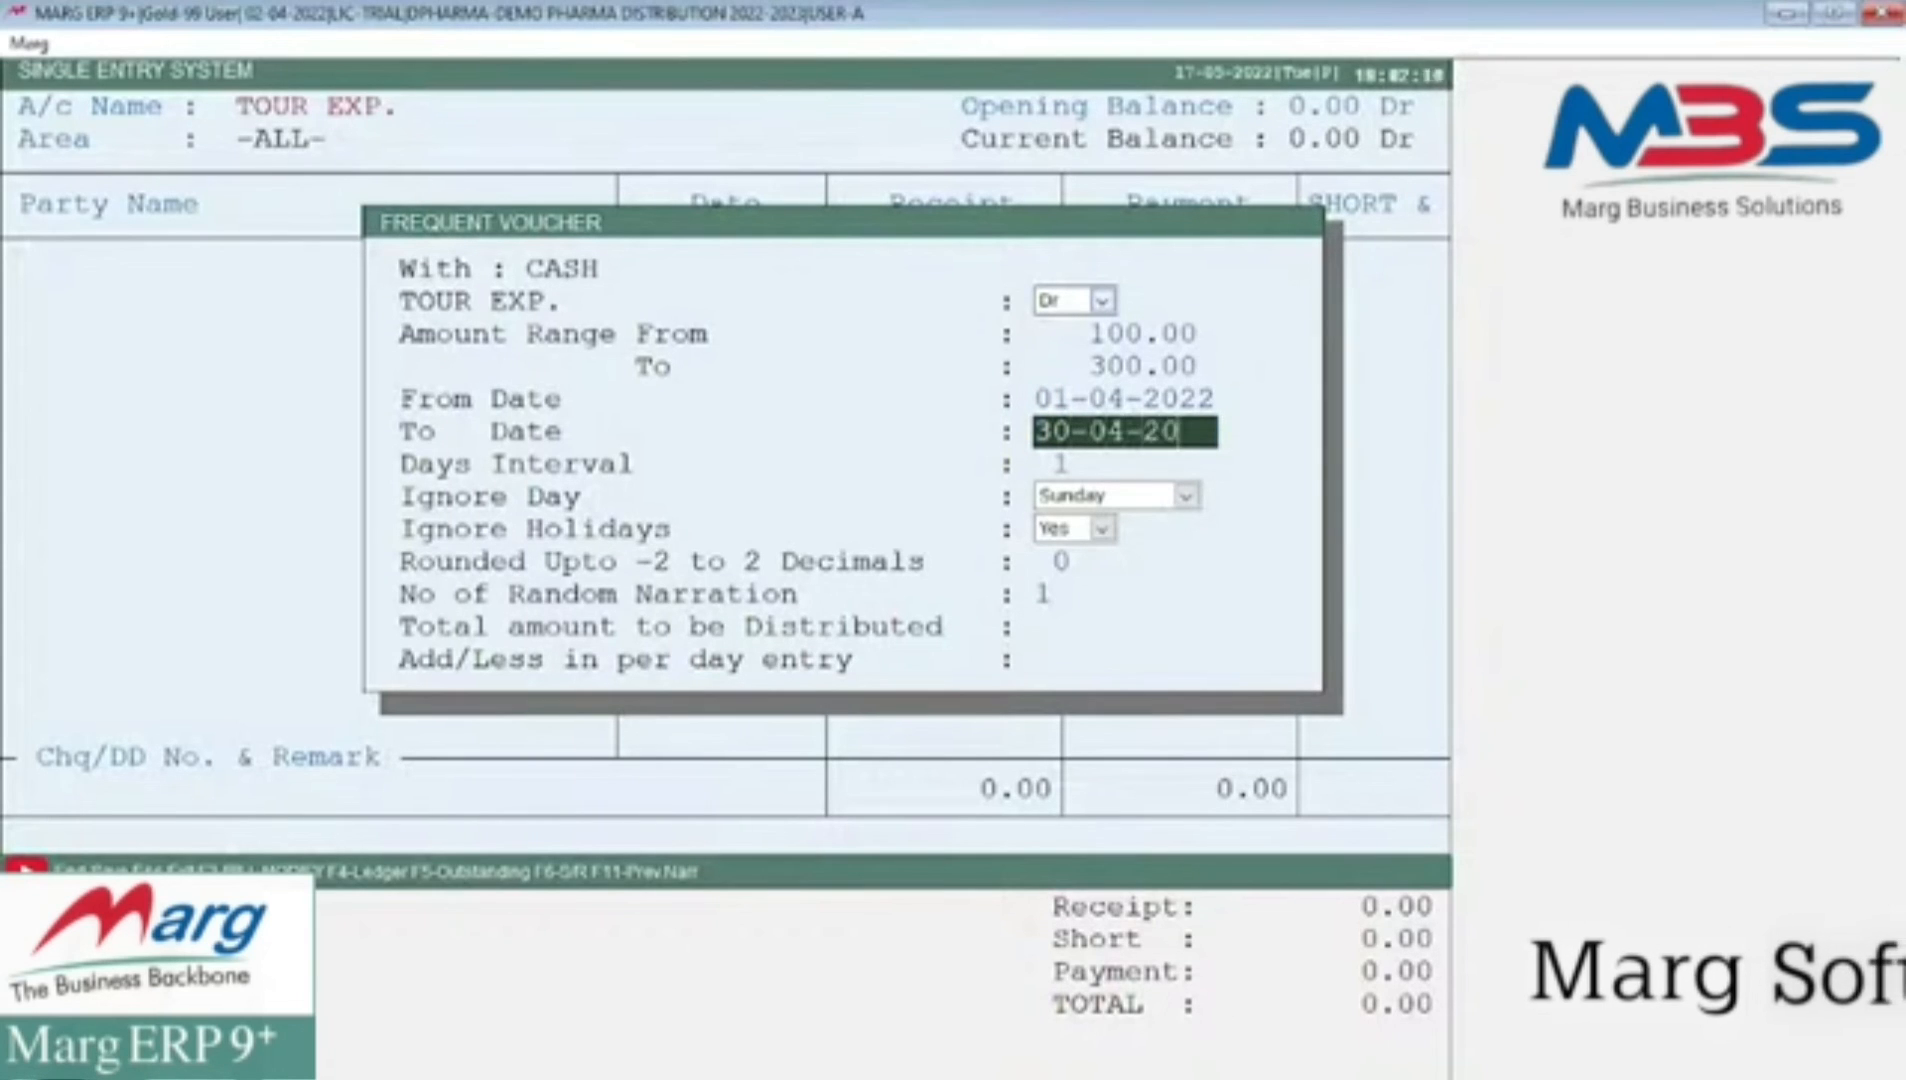
{"action": "key", "text": "Return"}
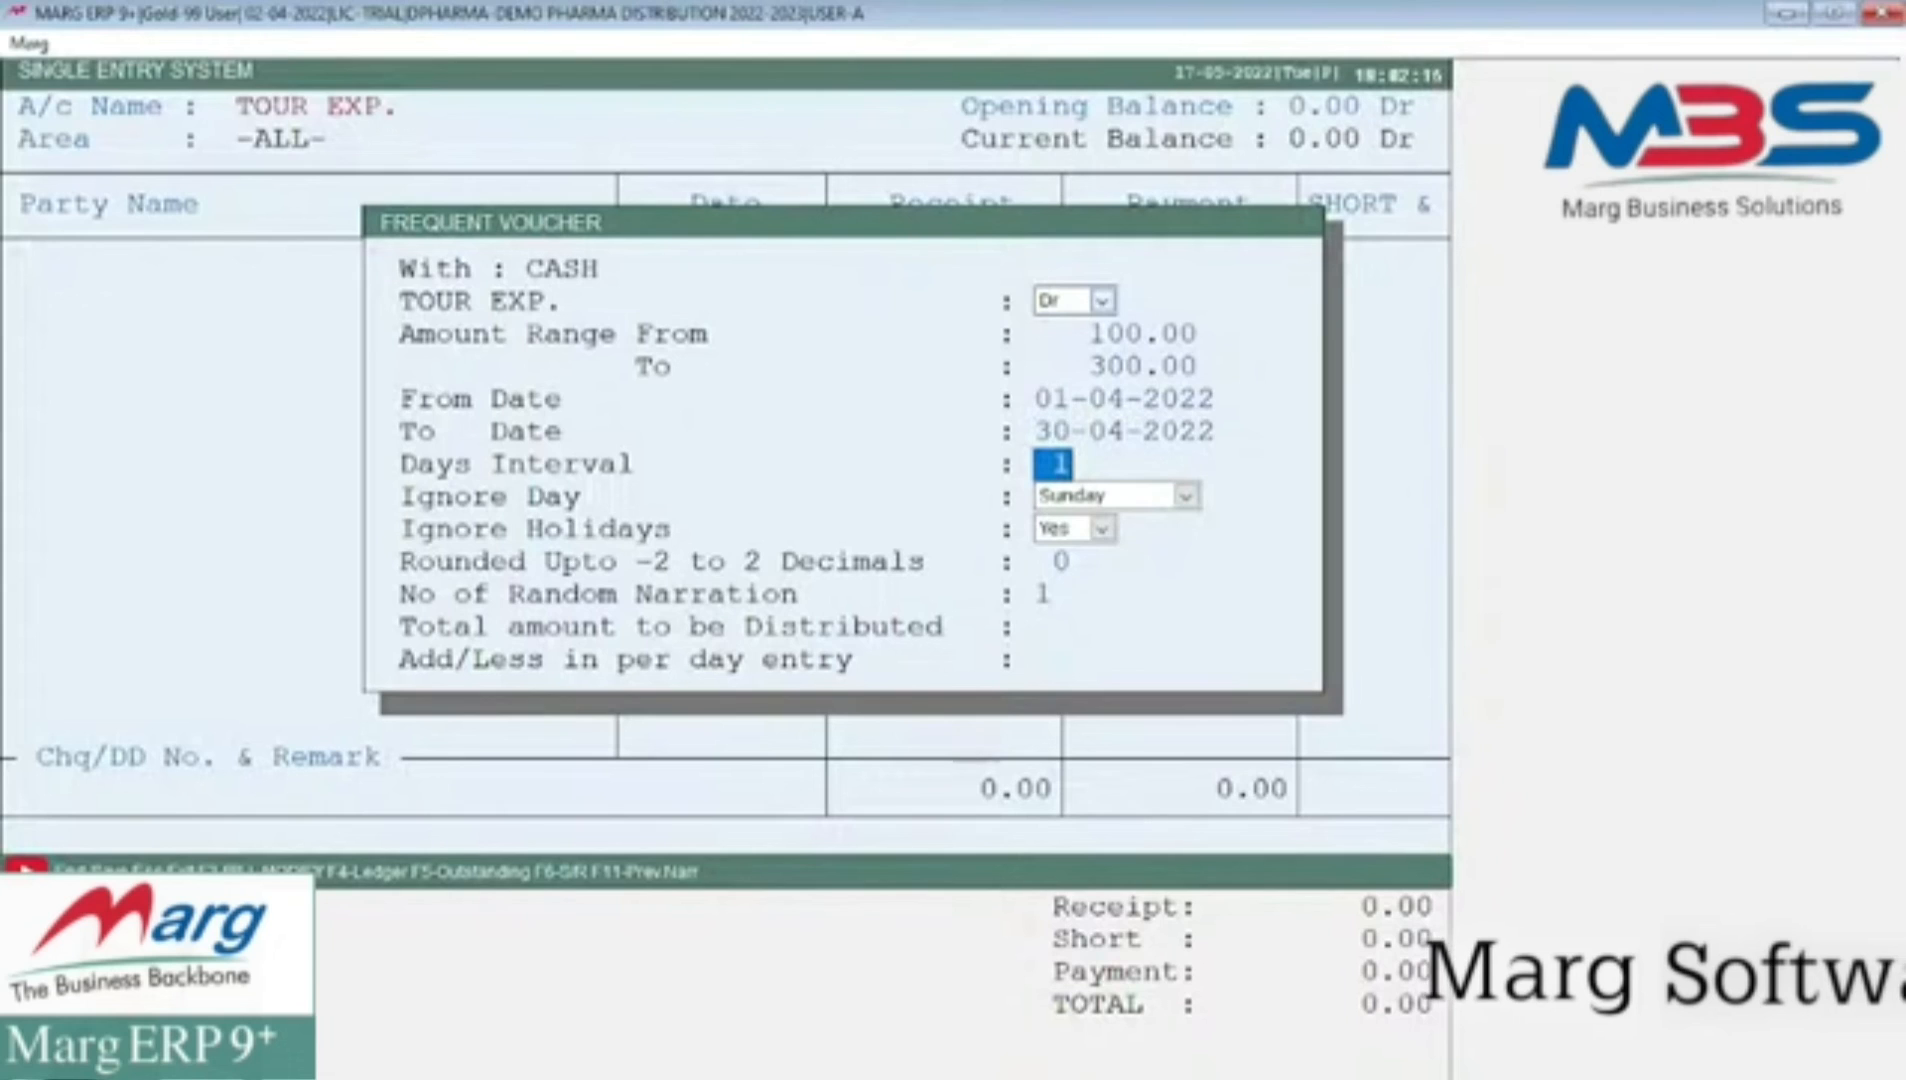
- Accept a days interval of 1, Sunday as the ignored day, Yes for ignoring holidays, and rounding to 0 decimals
{"action": "key", "text": "Return"}
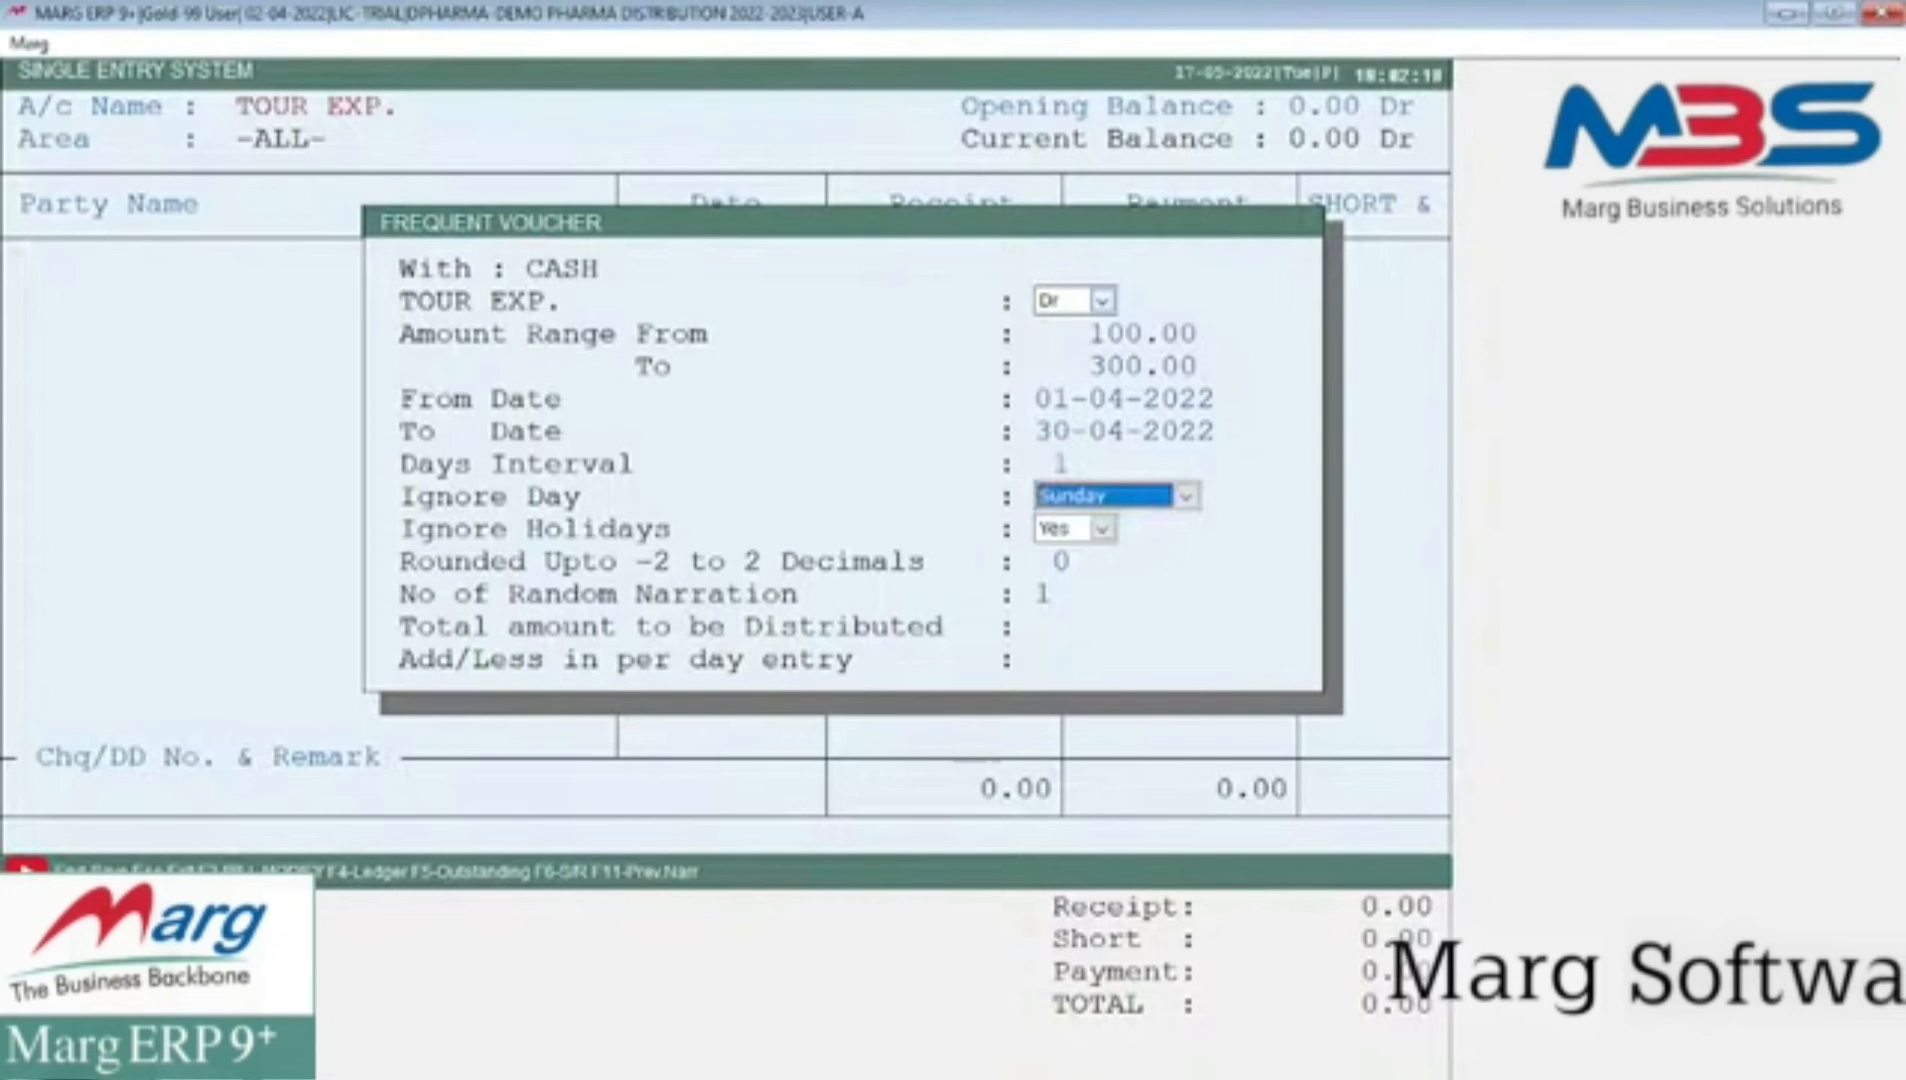
{"action": "key", "text": "alt+Down"}
{"action": "key", "text": "Return"}
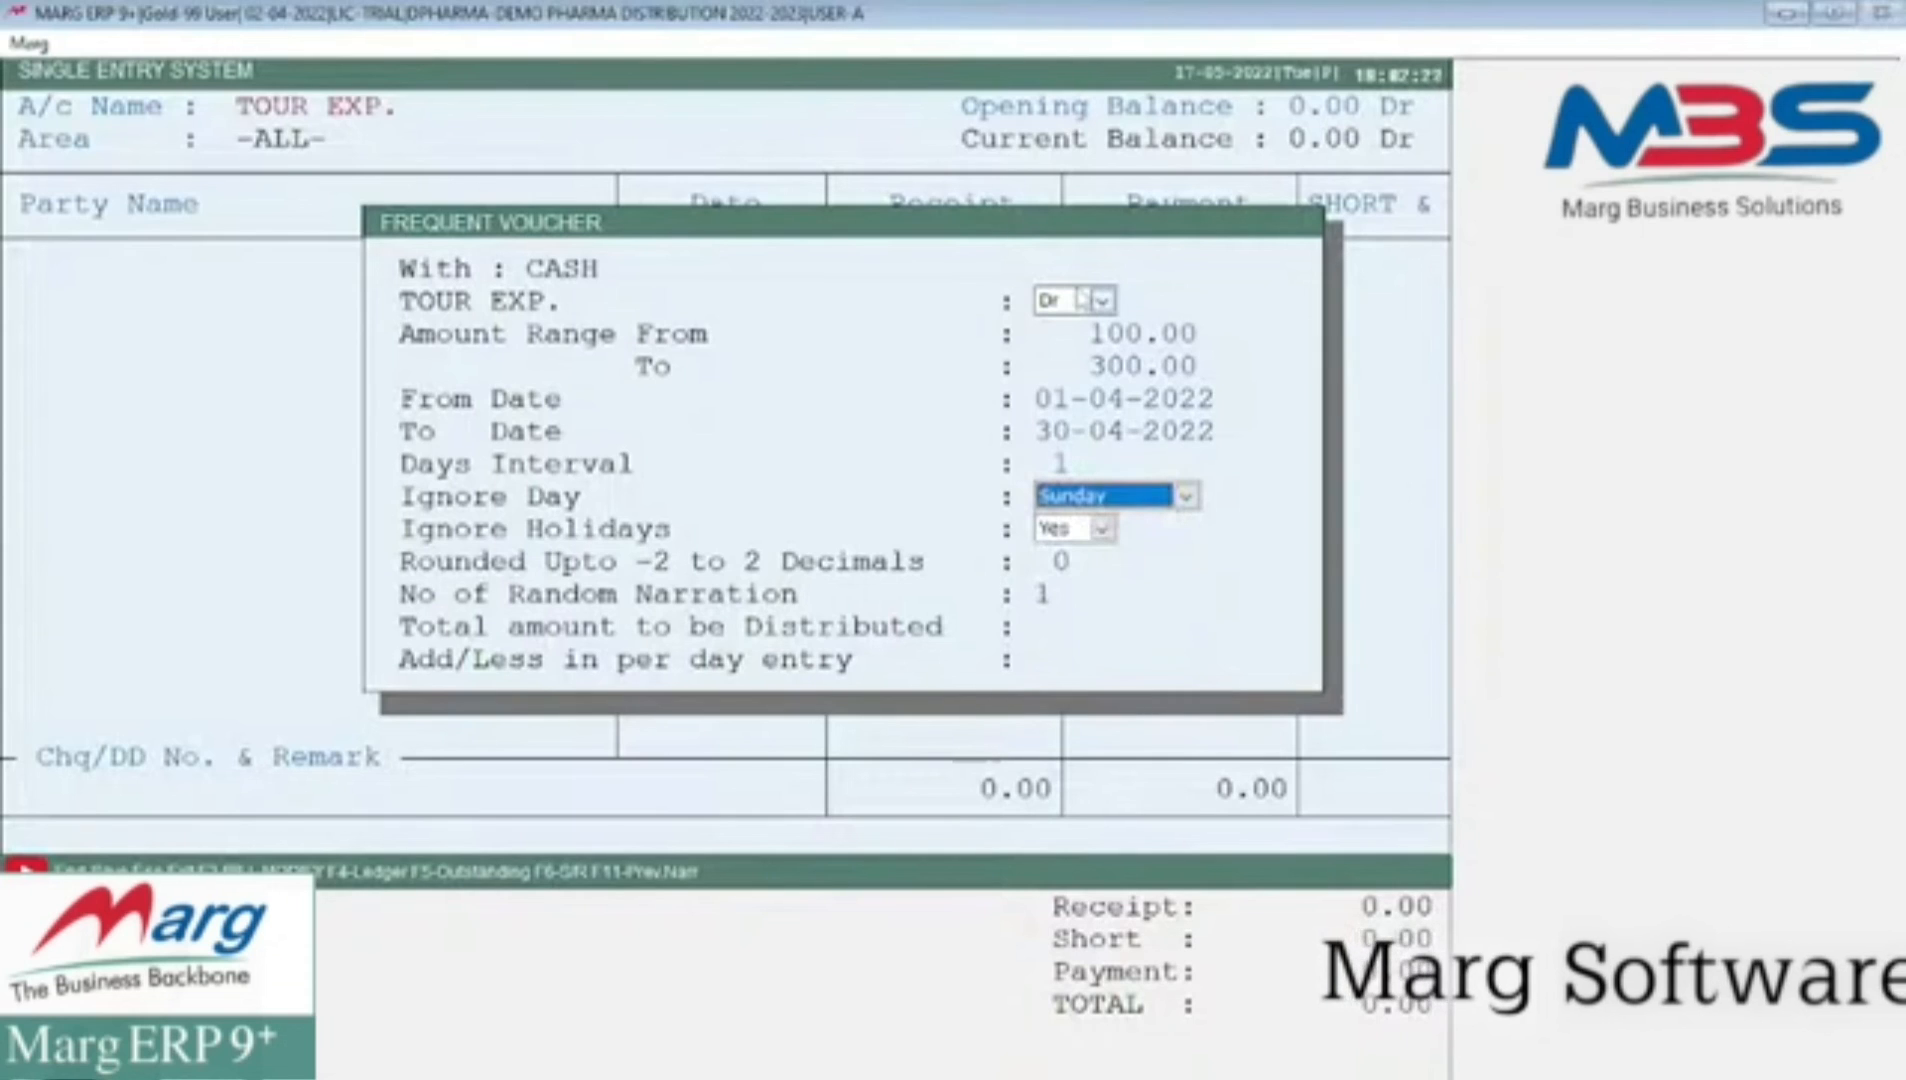
{"action": "key", "text": "Return"}
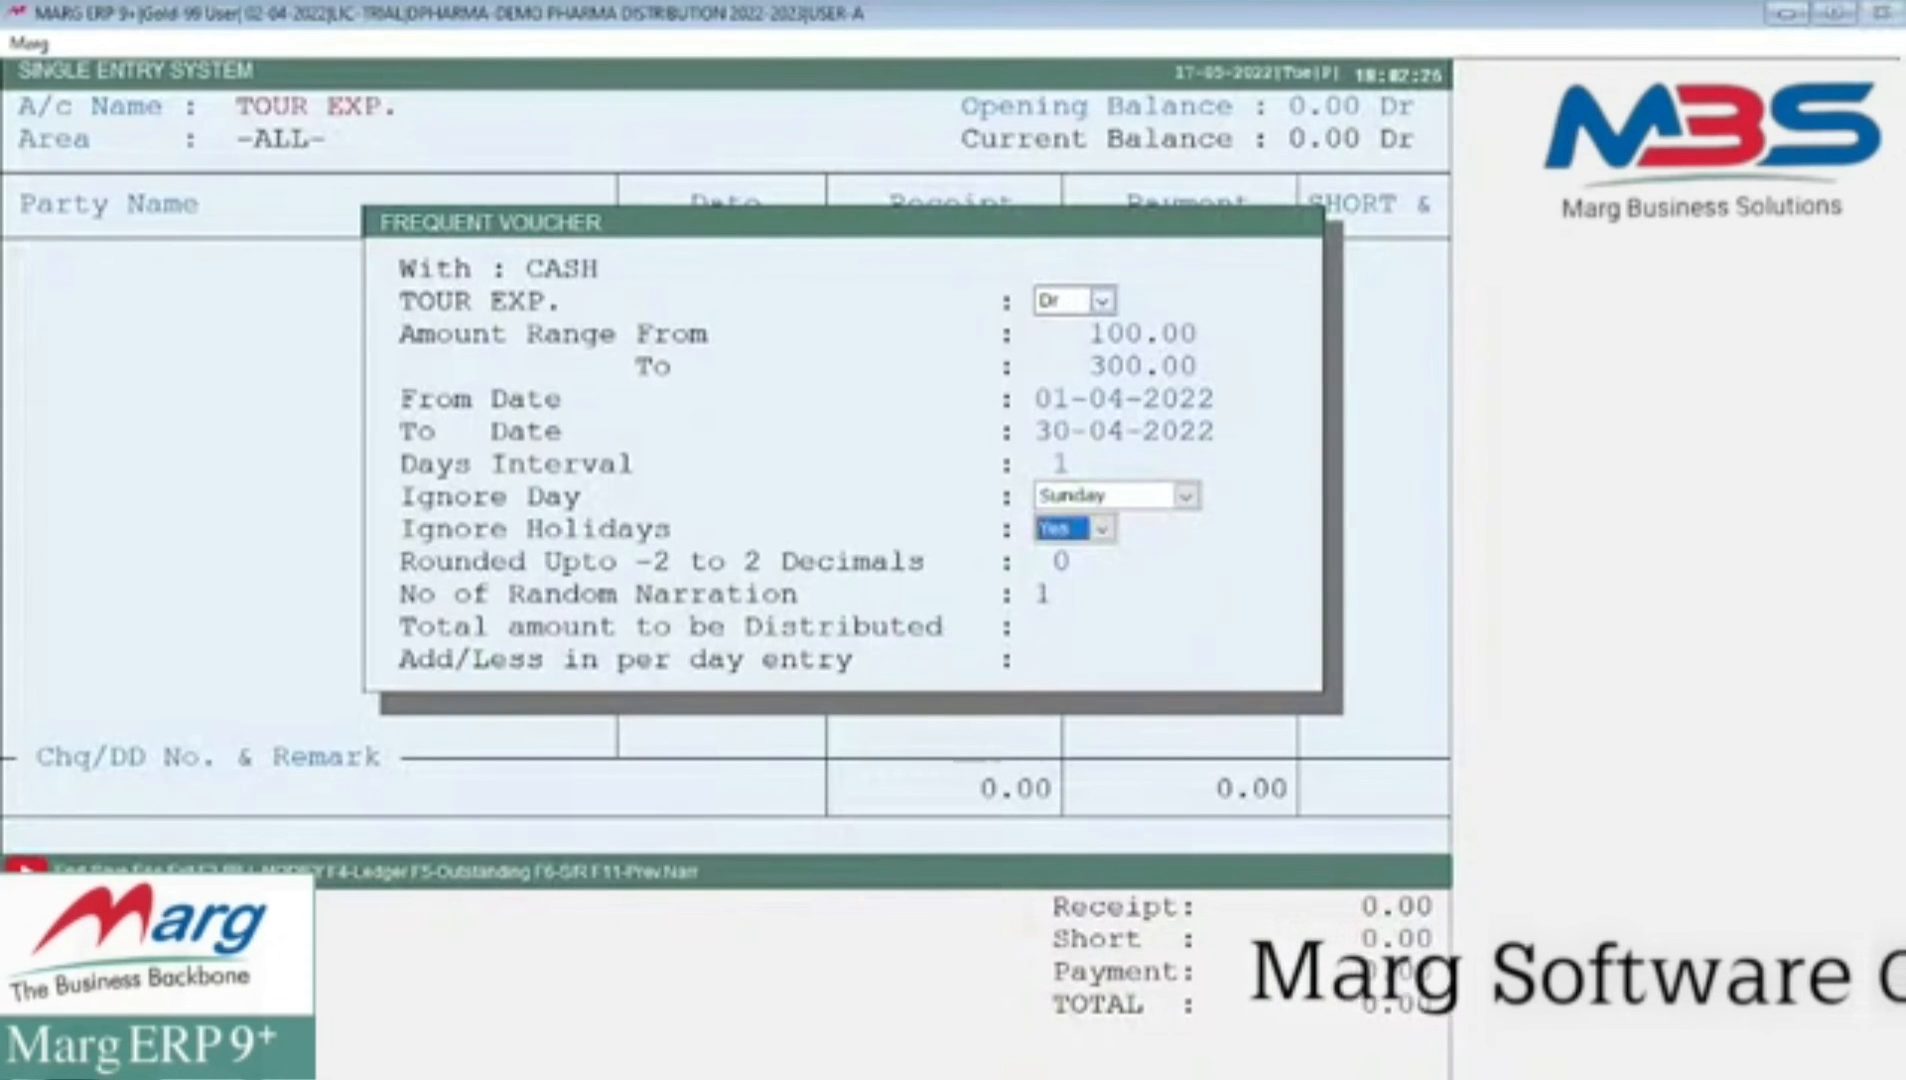
{"action": "key", "text": "Return"}
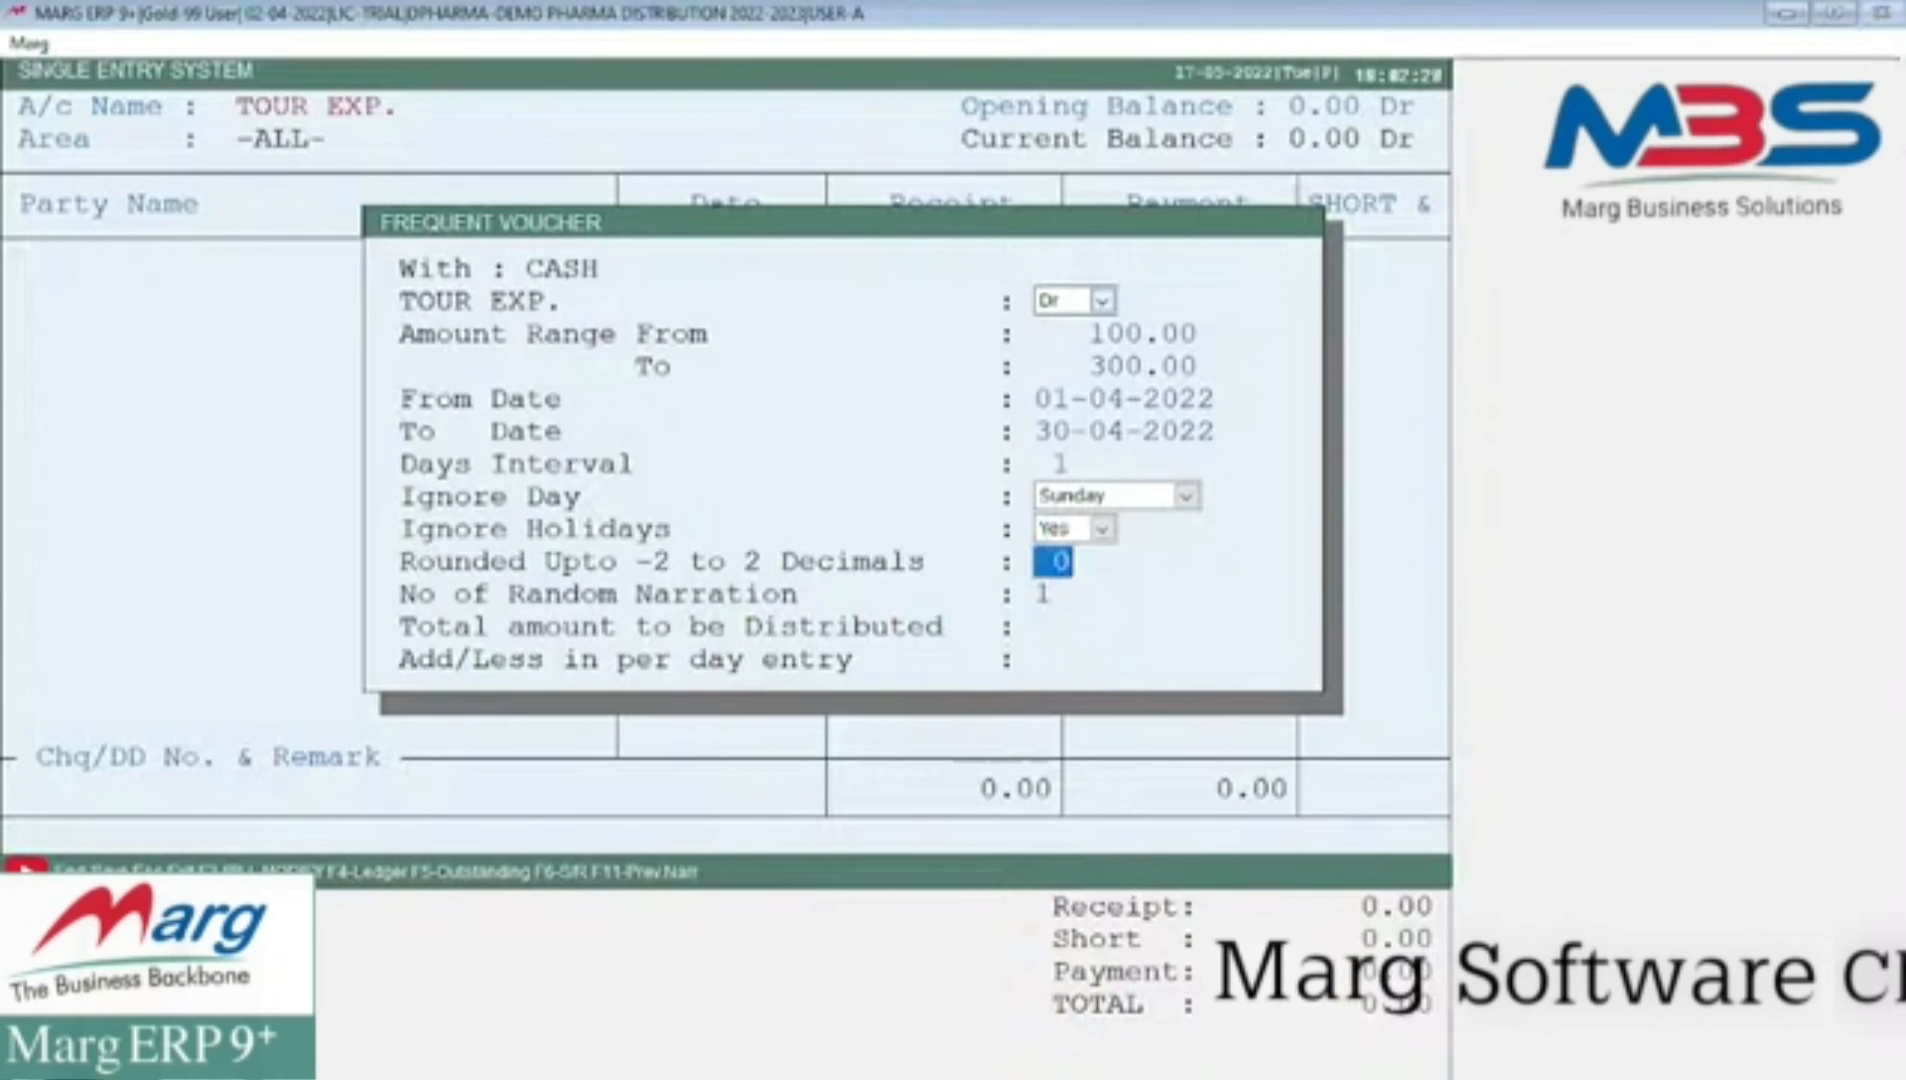
{"action": "key", "text": "Return"}
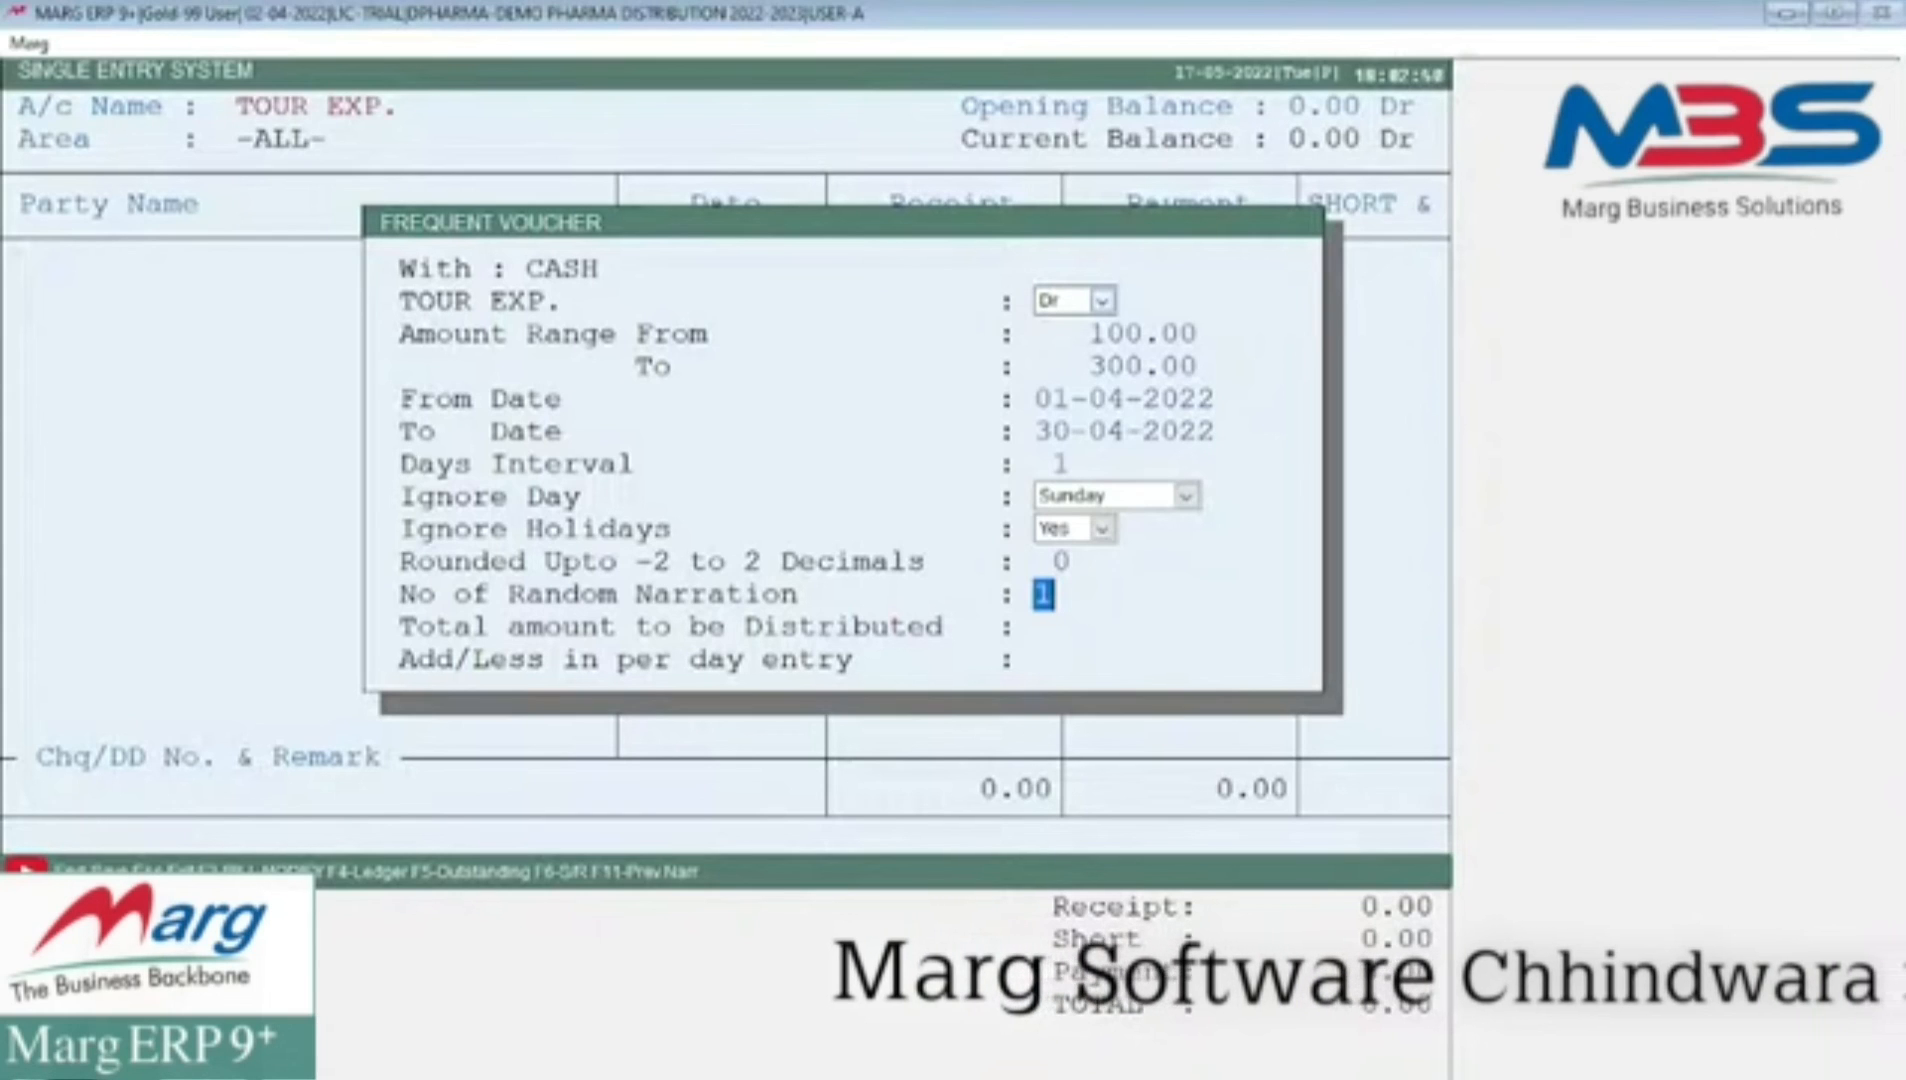
- Accept 1 random narration, a distribution total of 5420.00, and 0.00 as the add/less amount per day entry
{"action": "key", "text": "Return"}
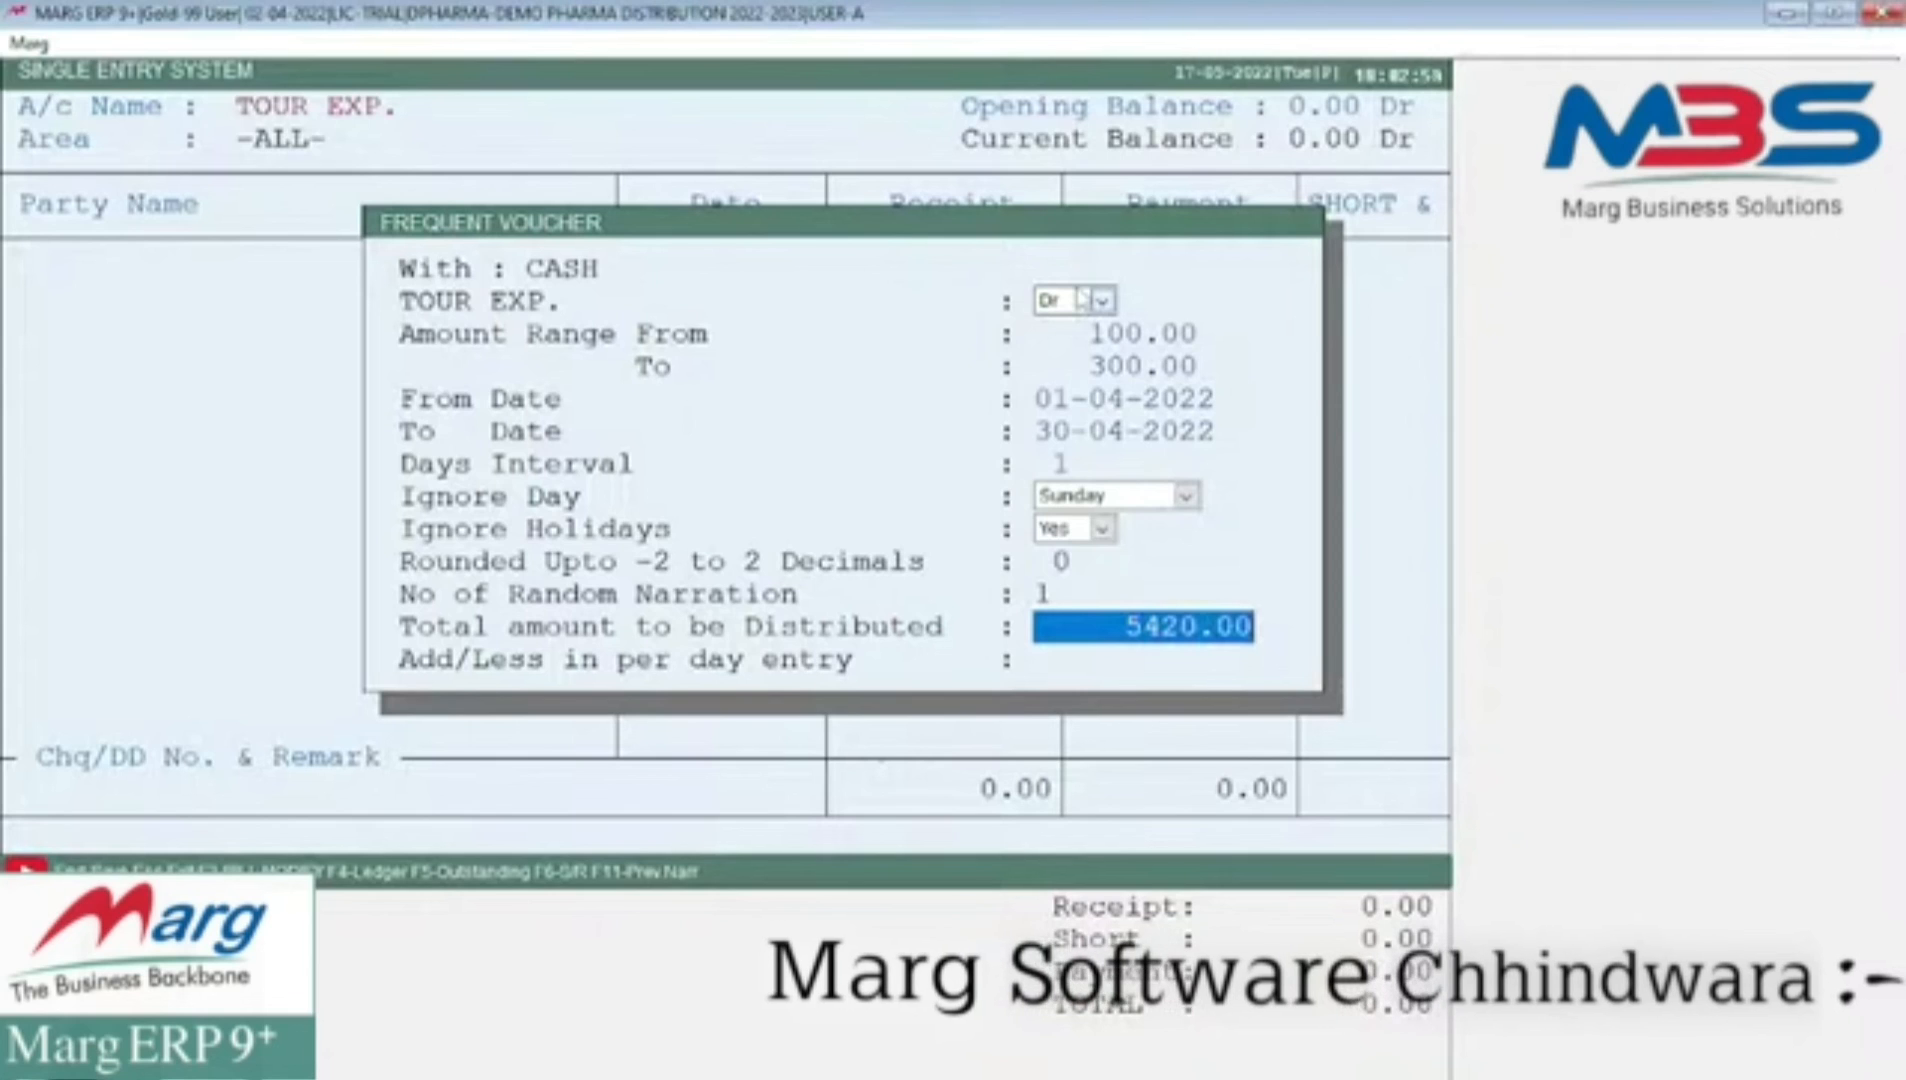
{"action": "key", "text": "Return"}
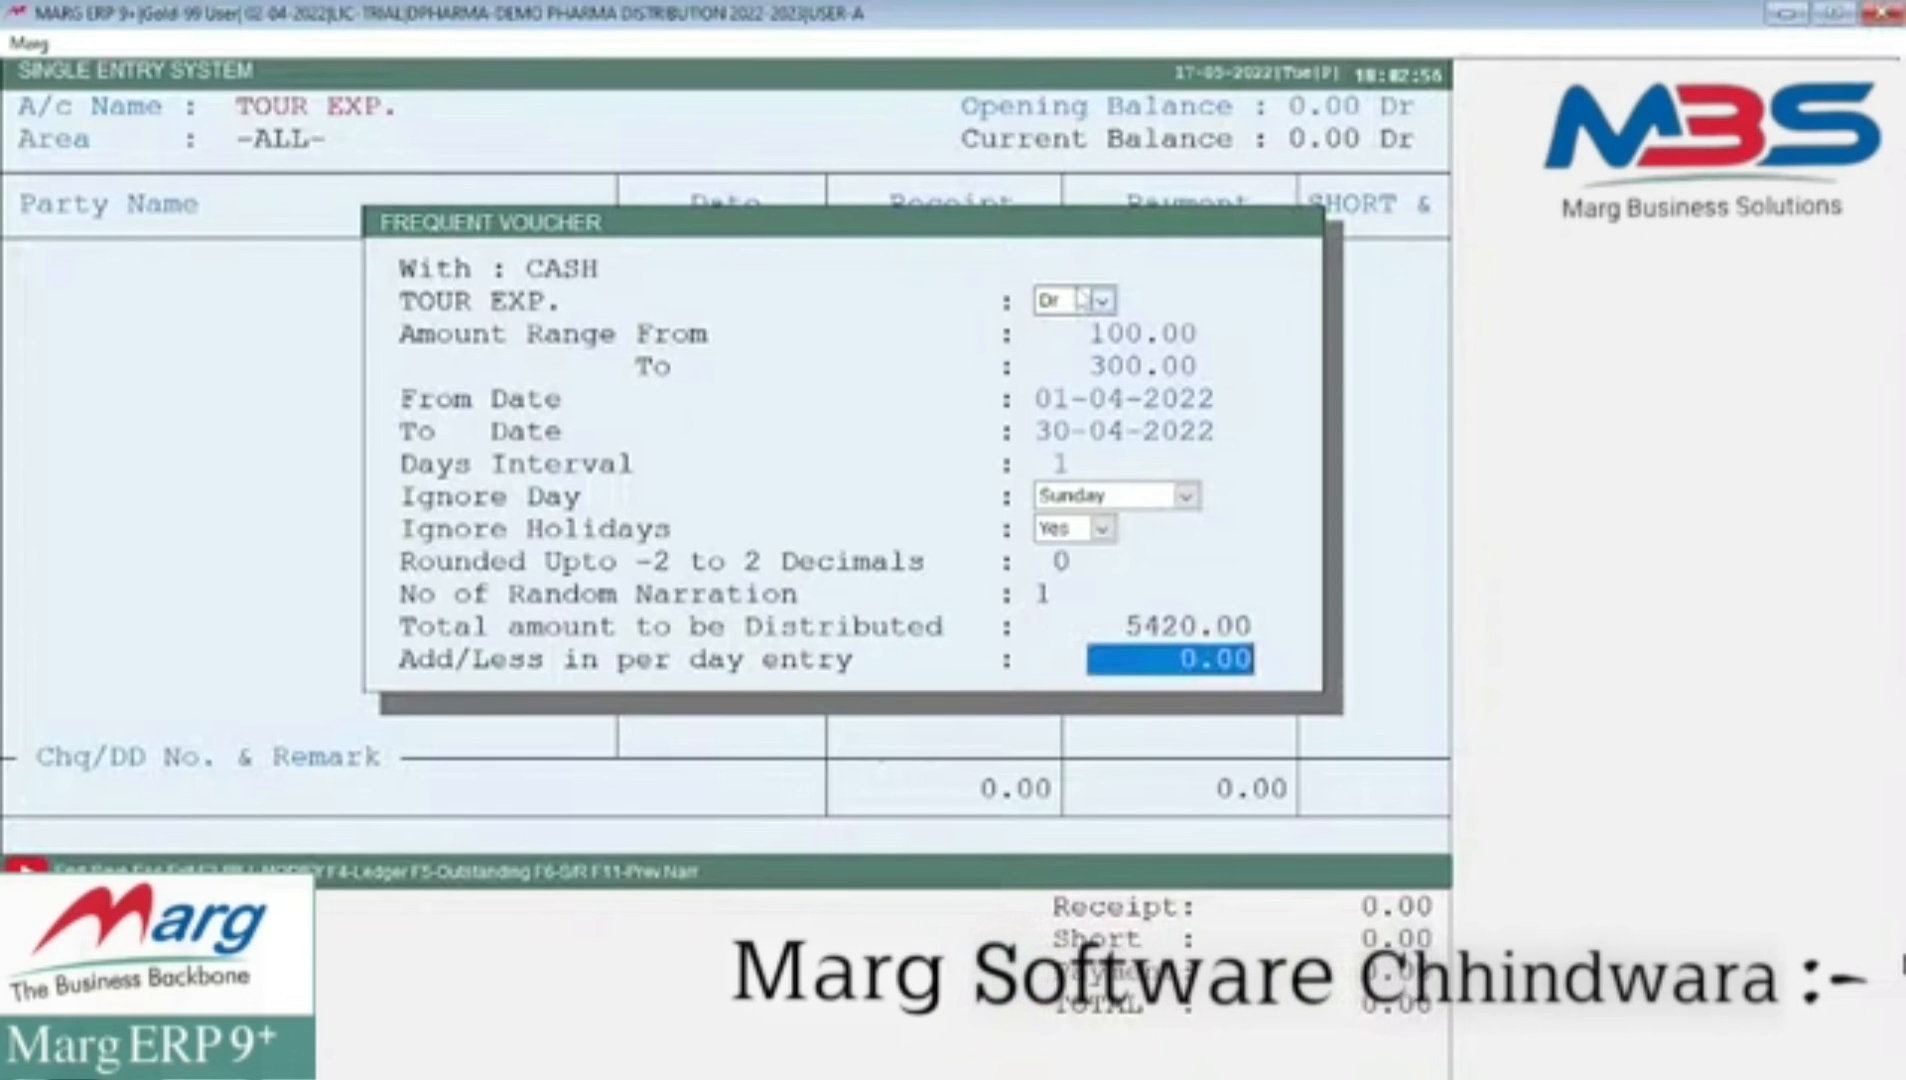
{"action": "key", "text": "Return"}
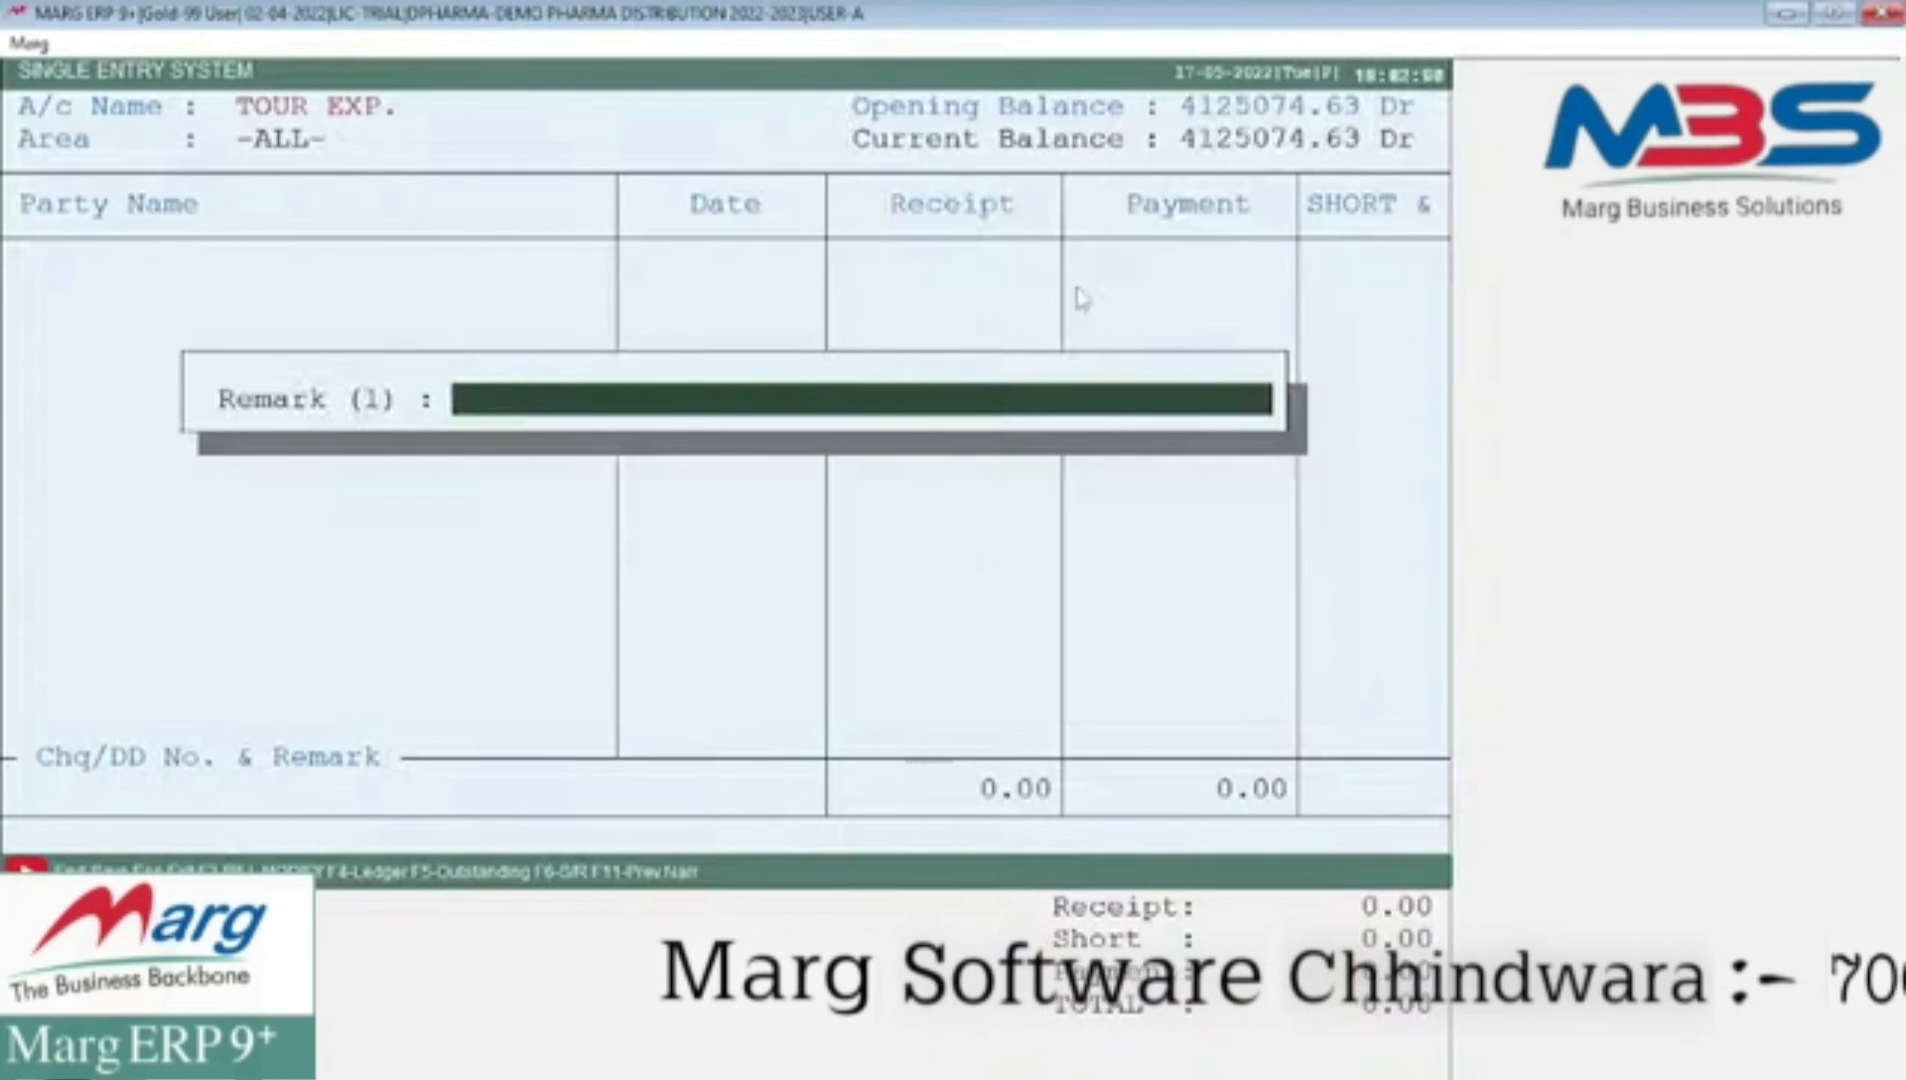
- Enter CASH PAID FOR TOUR EXP. as the remark and generate the frequent voucher entries
{"action": "type", "text": "CASH PA"}
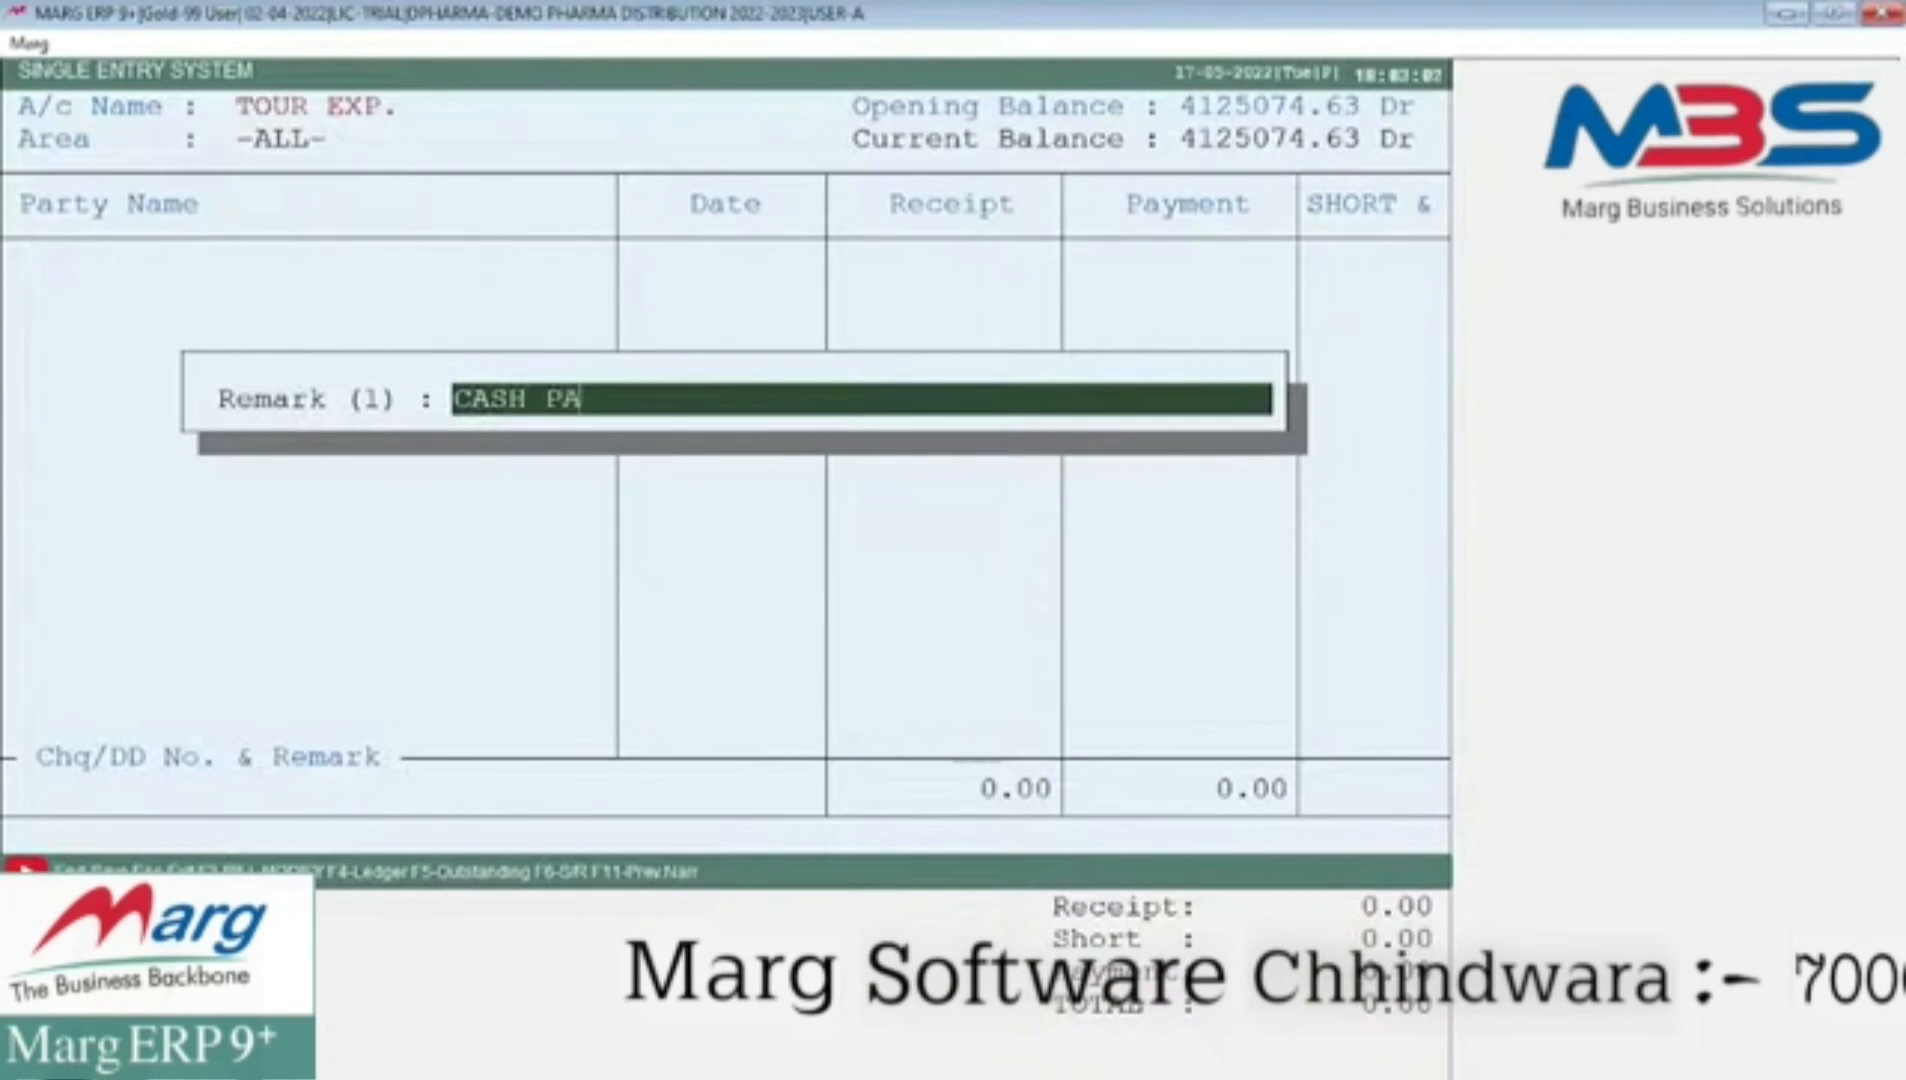
{"action": "type", "text": "ID FOR "}
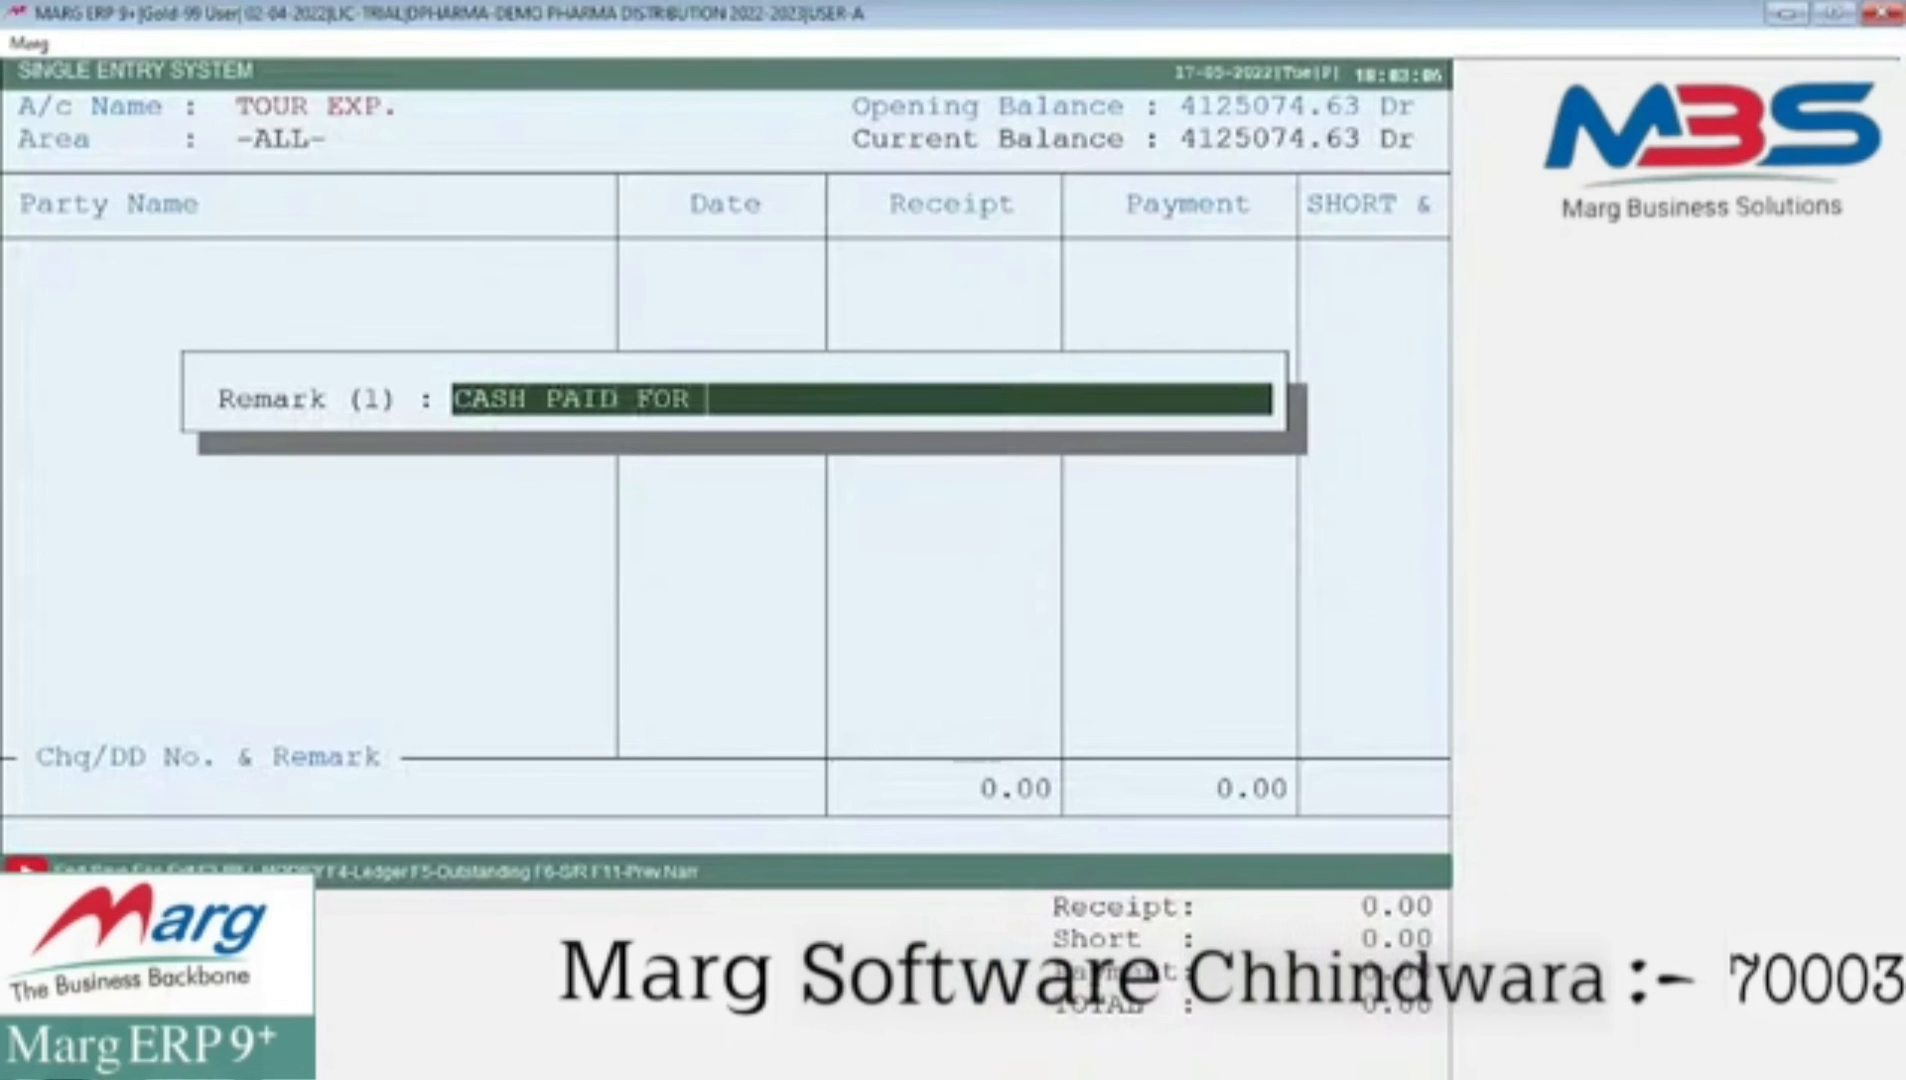
{"action": "type", "text": "TOUR EXP"}
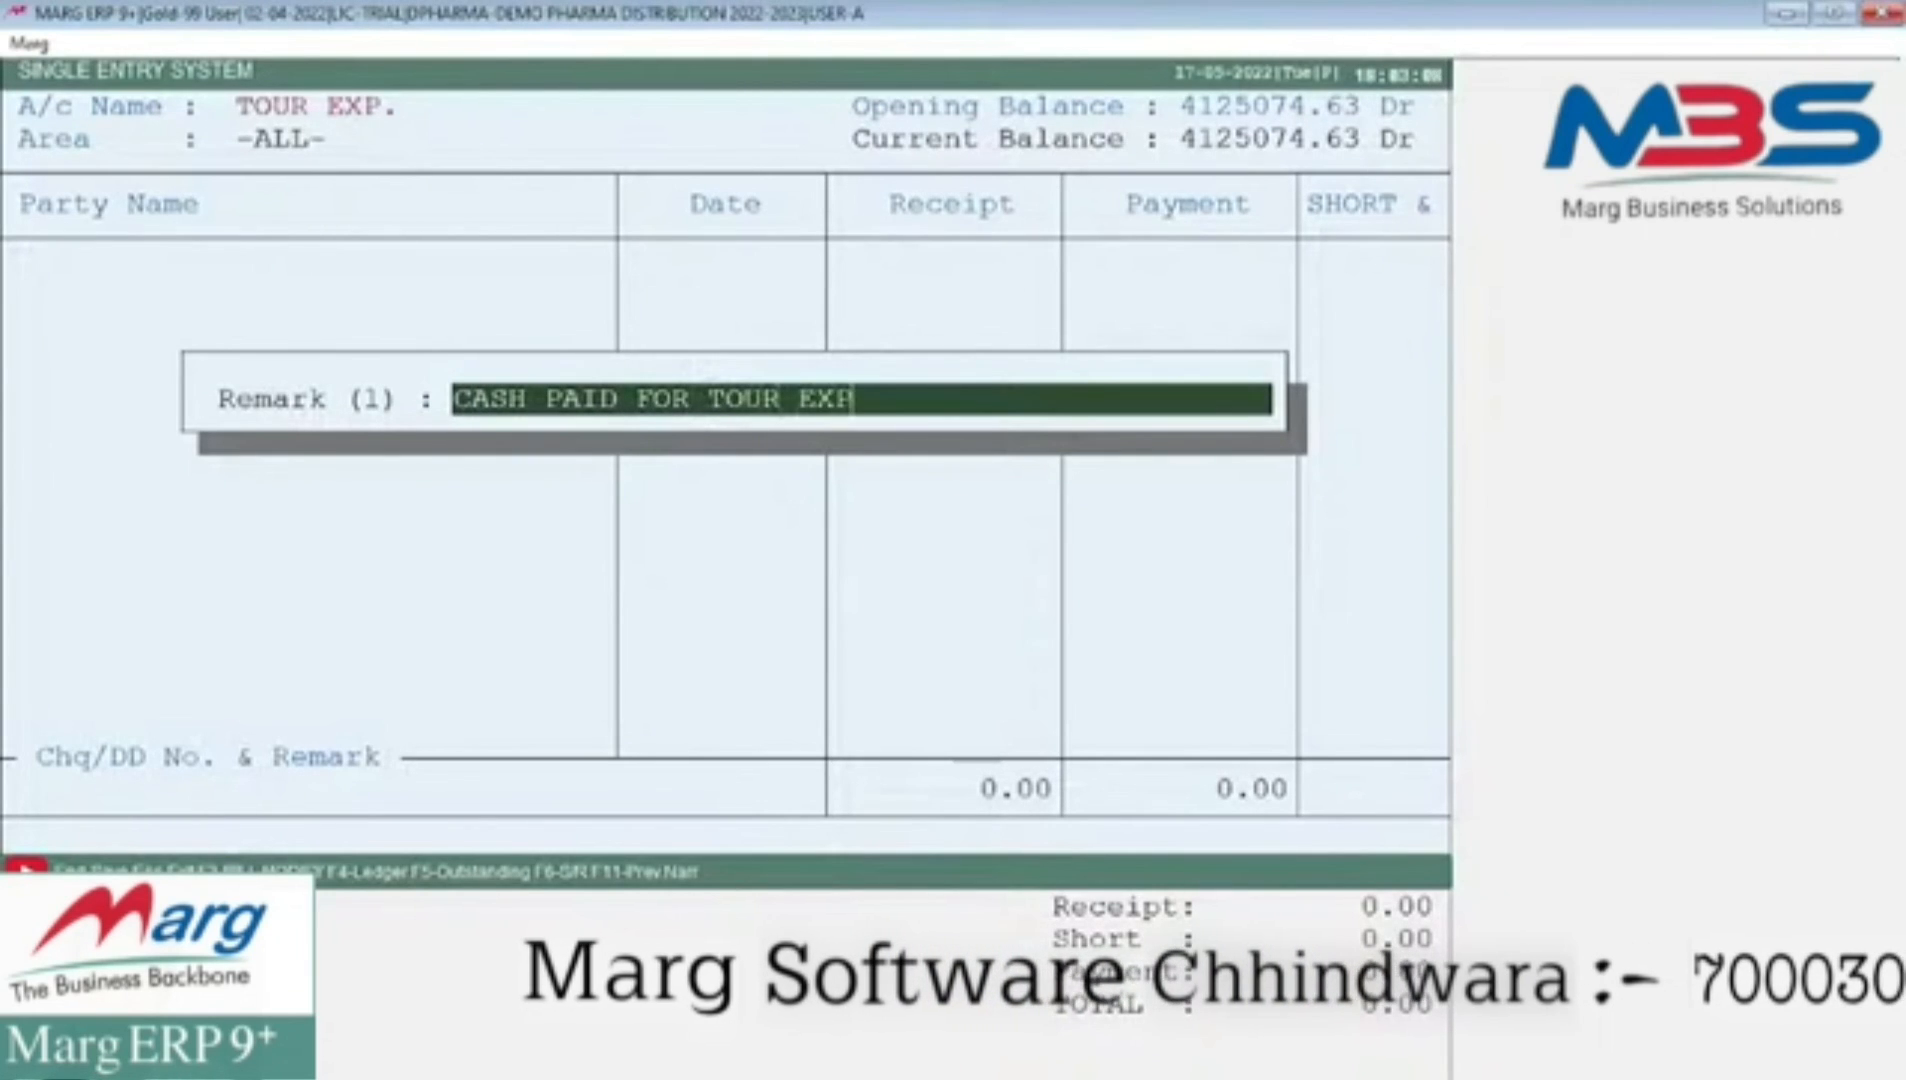
{"action": "type", "text": "."}
{"action": "key", "text": "Return"}
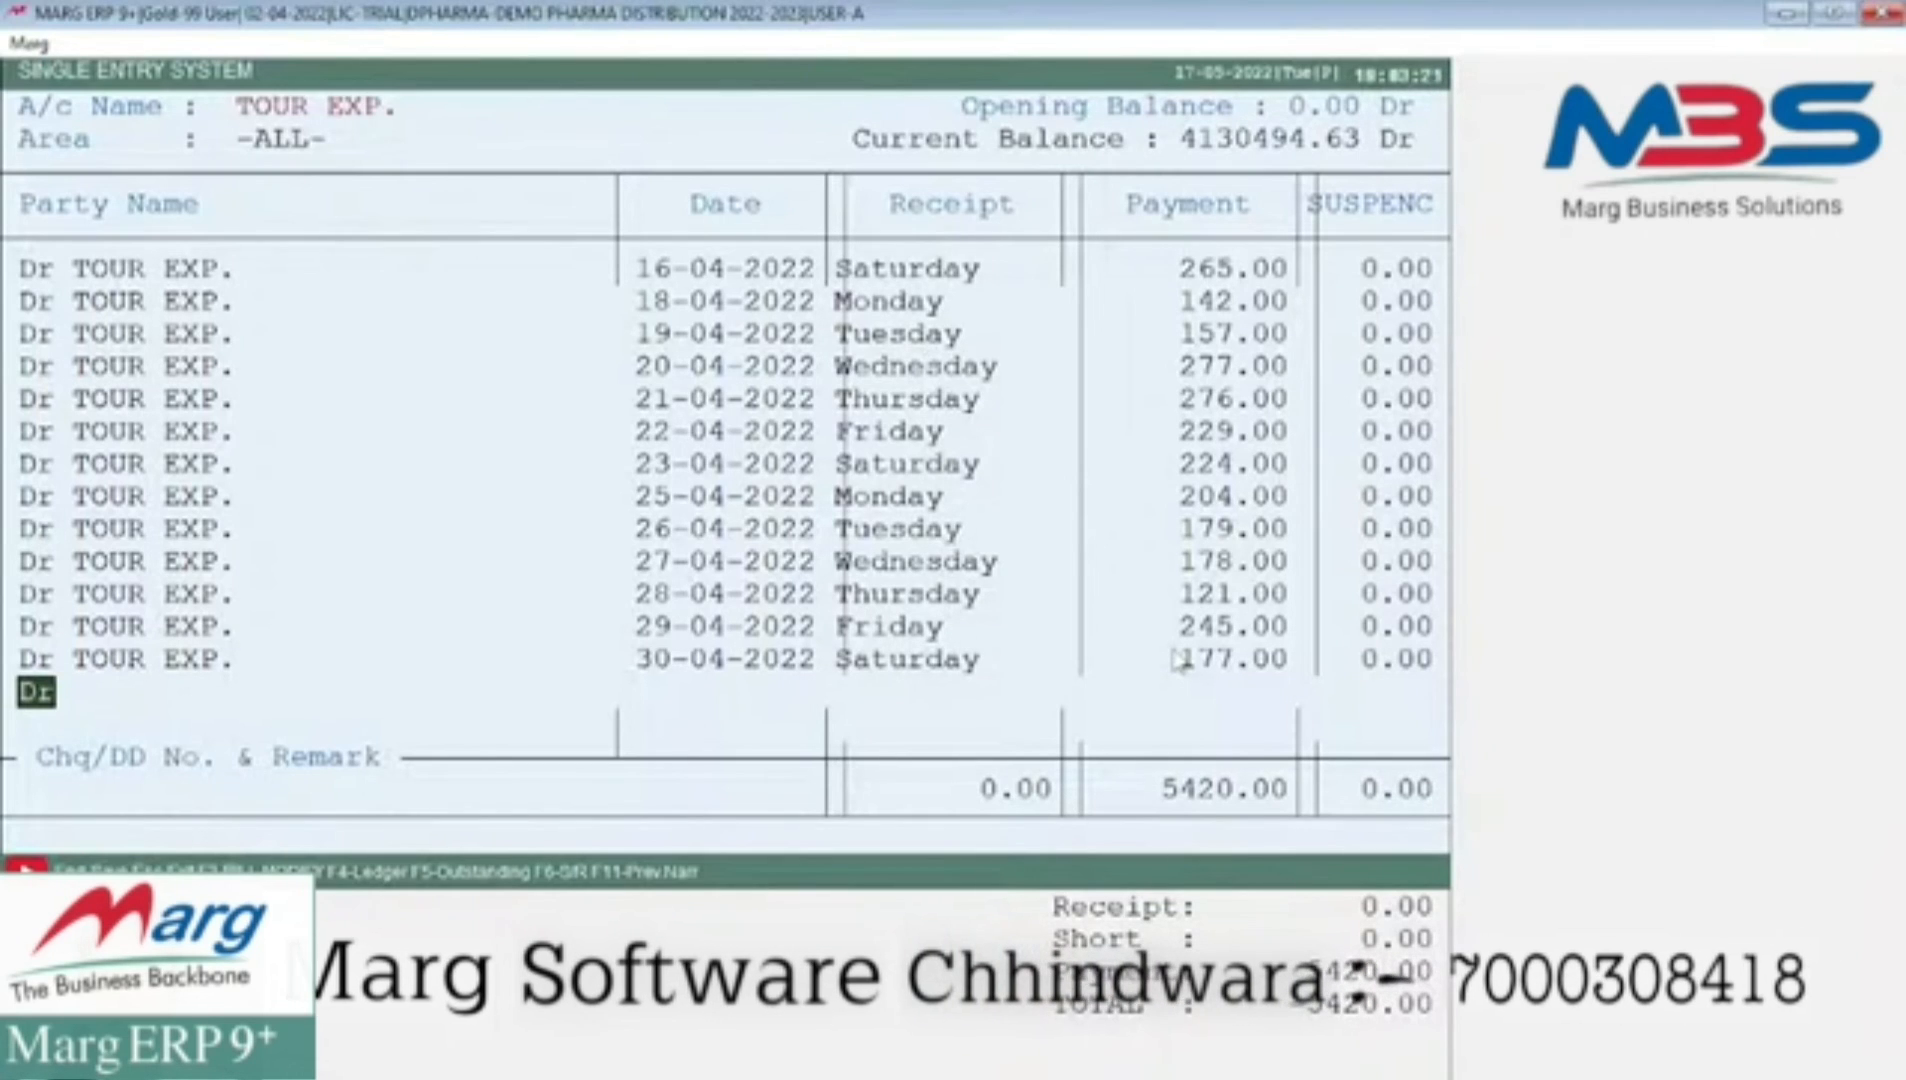
- Save the generated TOUR EXP. vouchers and leave the single entry system without starting another batch
{"action": "key", "text": "Escape"}
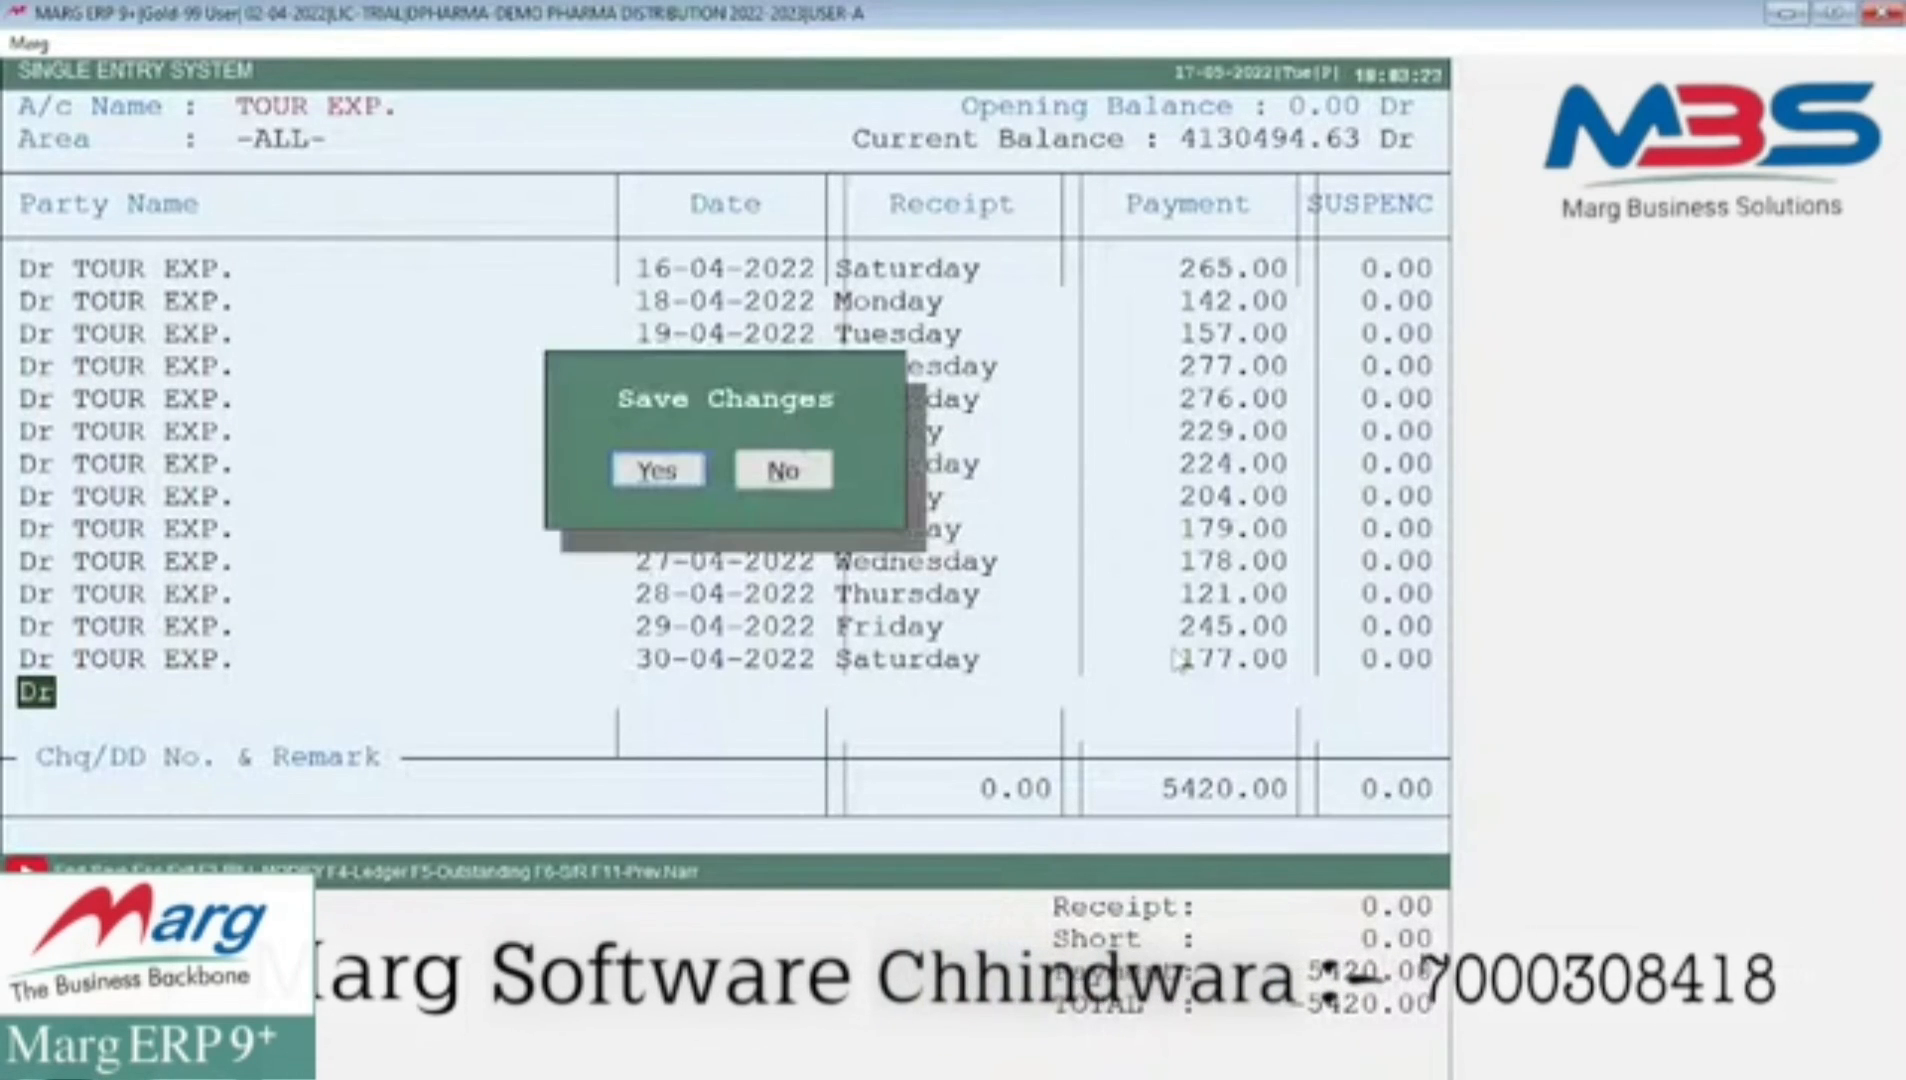
{"action": "key", "text": "Return"}
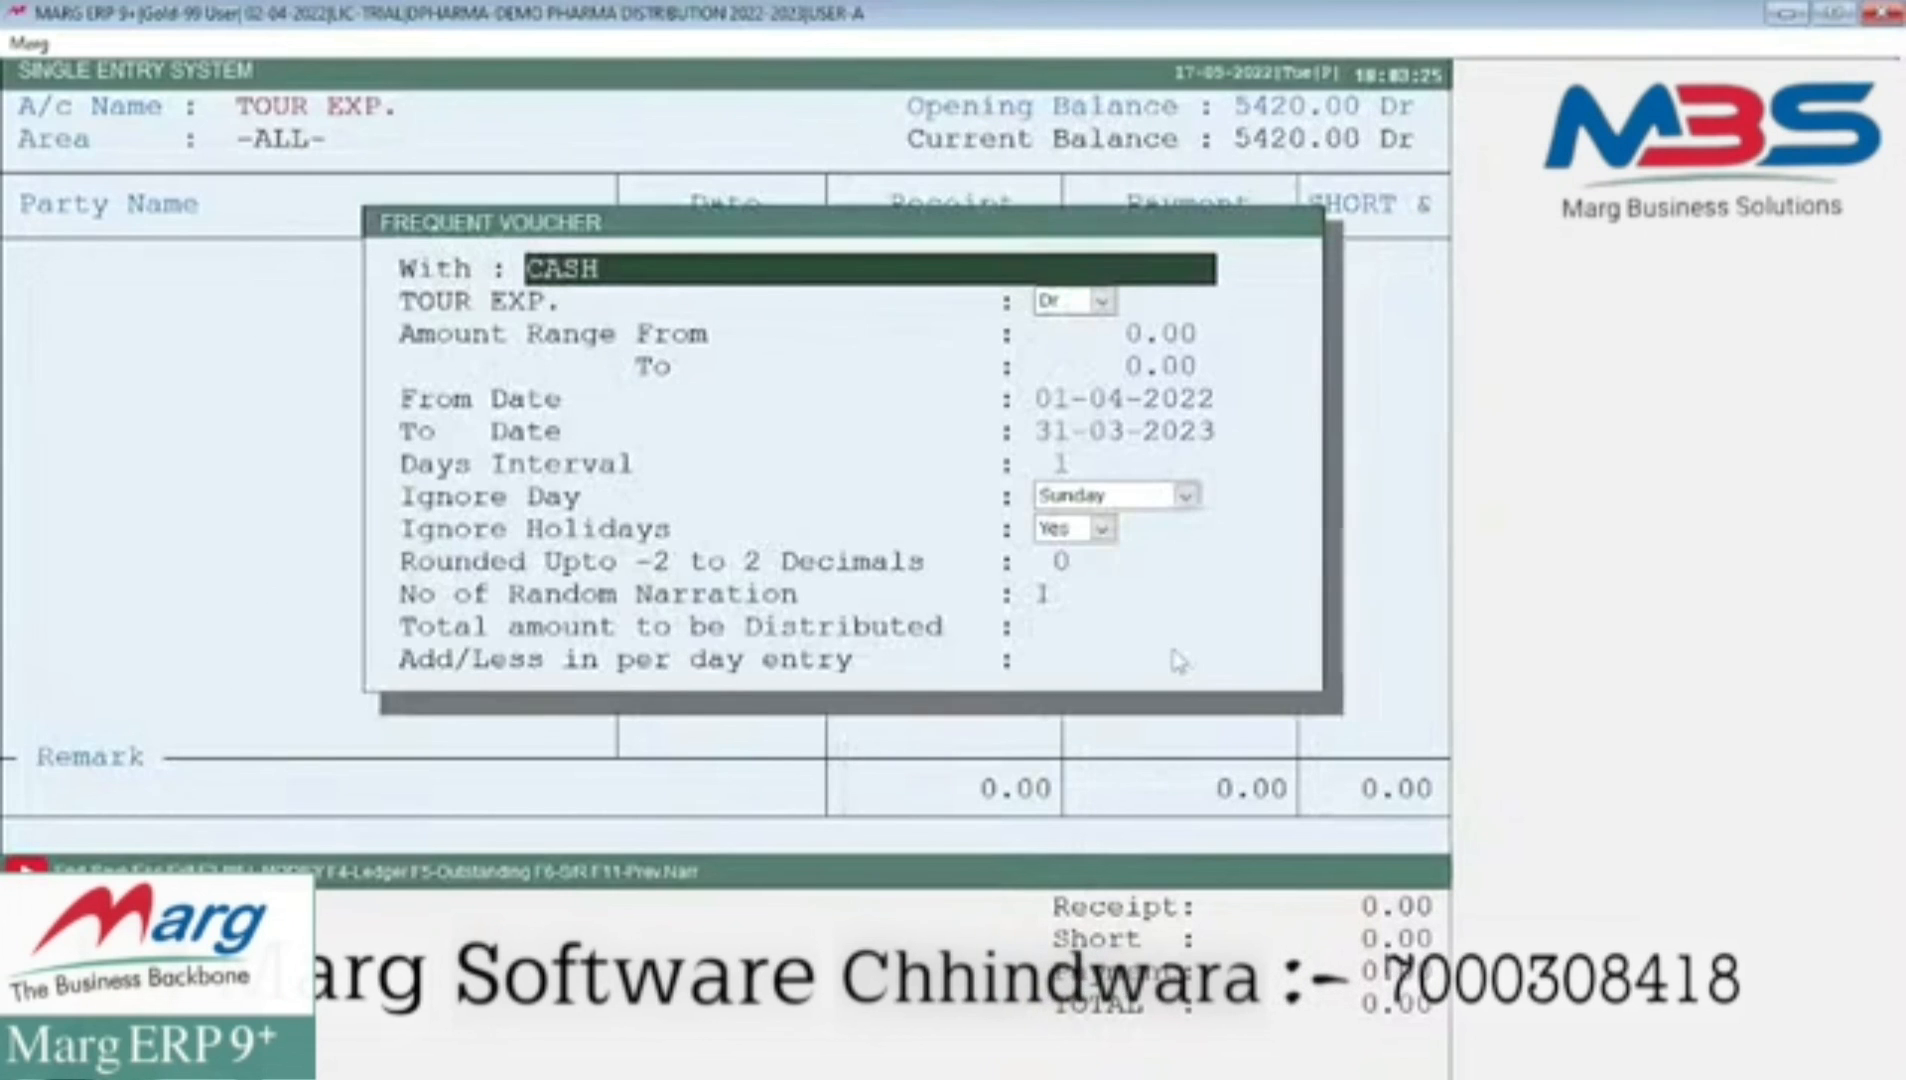
{"action": "key", "text": "Escape"}
{"action": "key", "text": "Escape"}
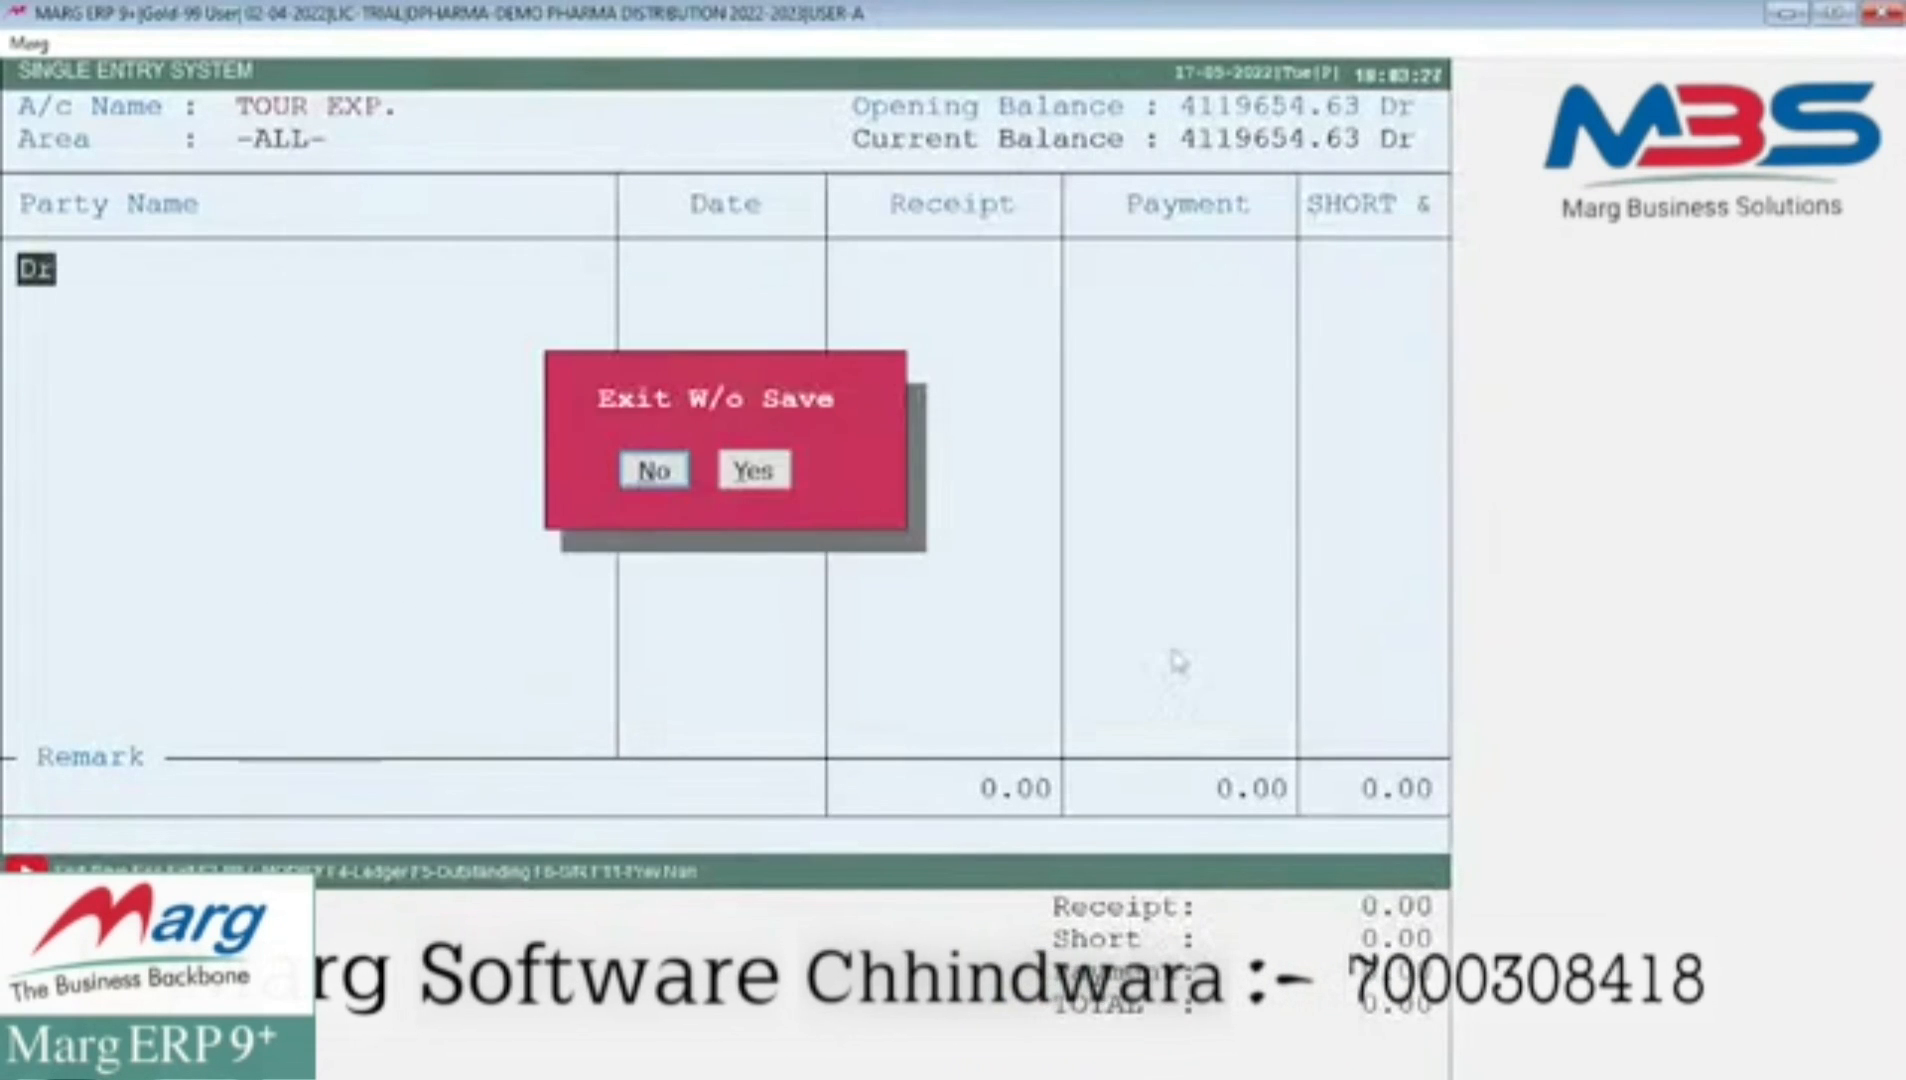
{"action": "key", "text": "Right"}
{"action": "key", "text": "Return"}
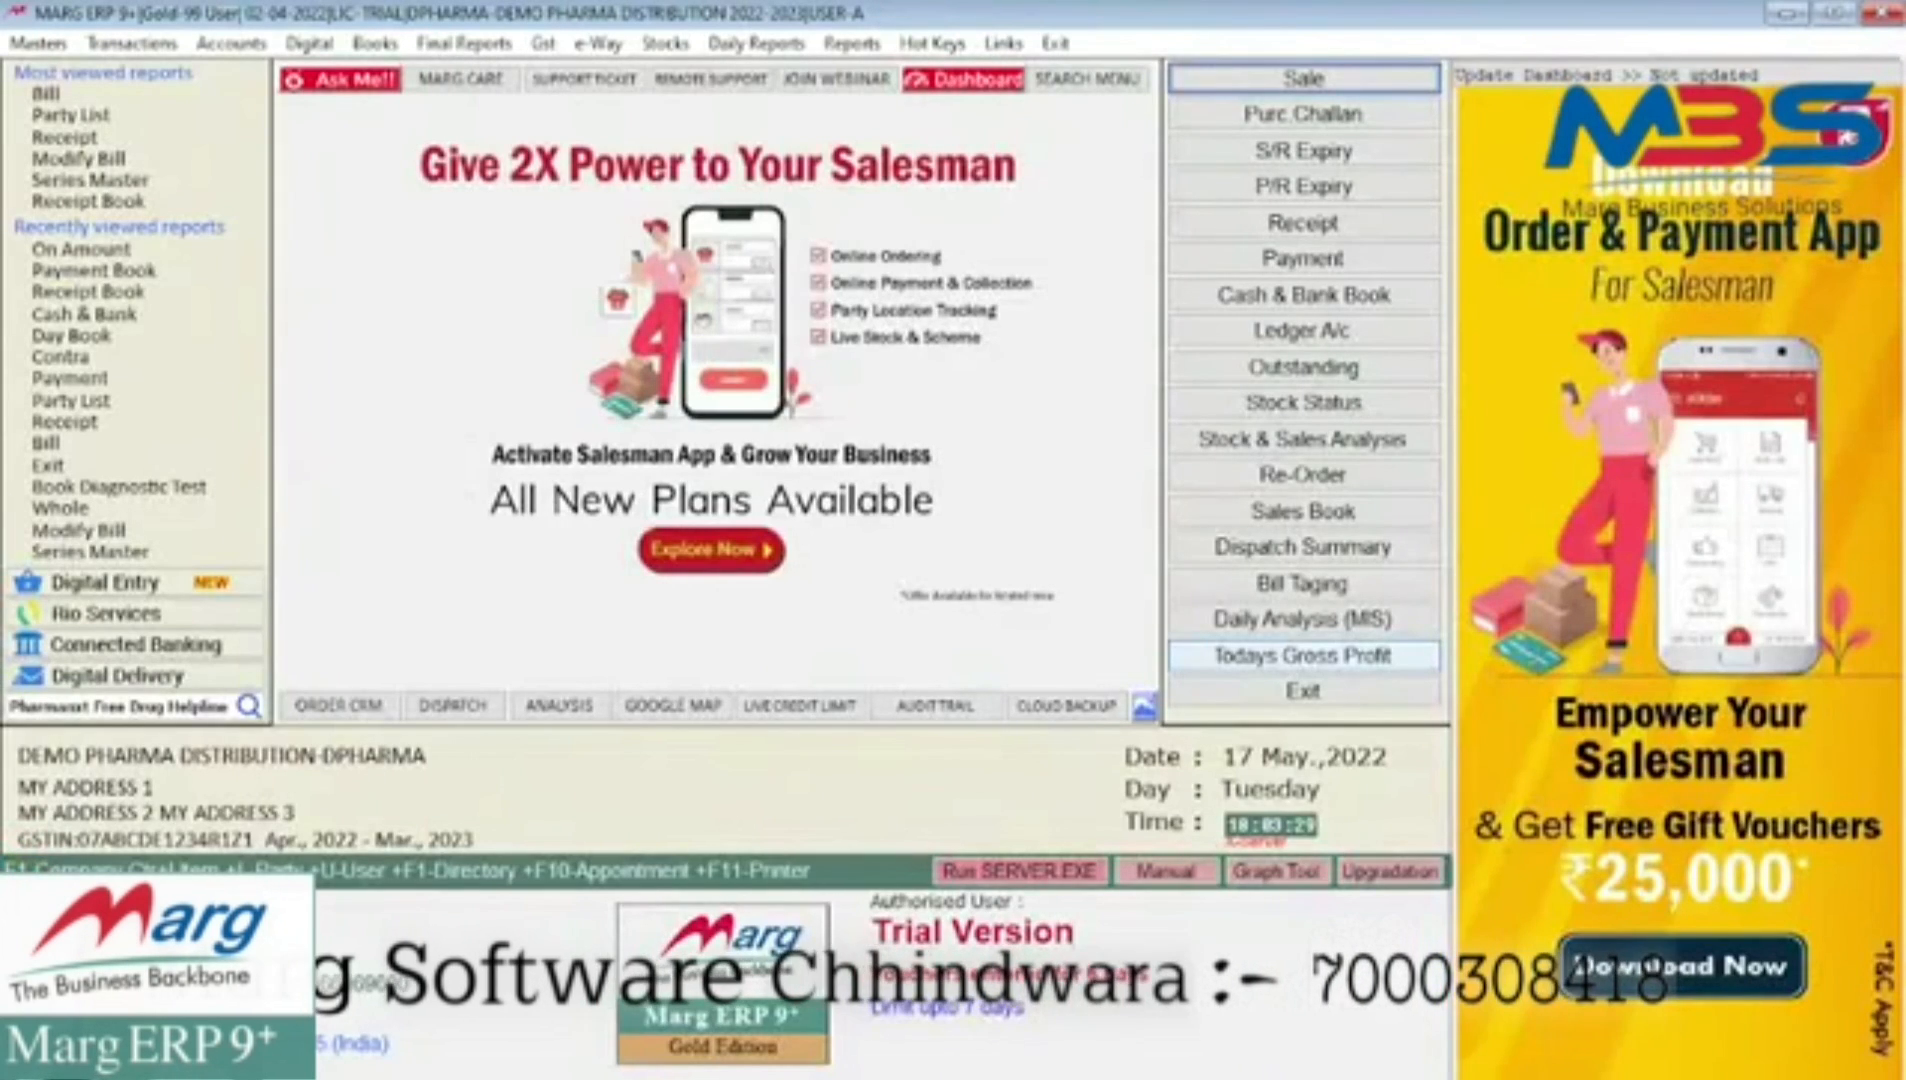
- Display the Day Book for 17-05-2022 with Selected Ledger kept at No
{"action": "key", "text": "Right"}
{"action": "key", "text": "Right"}
{"action": "key", "text": "Right"}
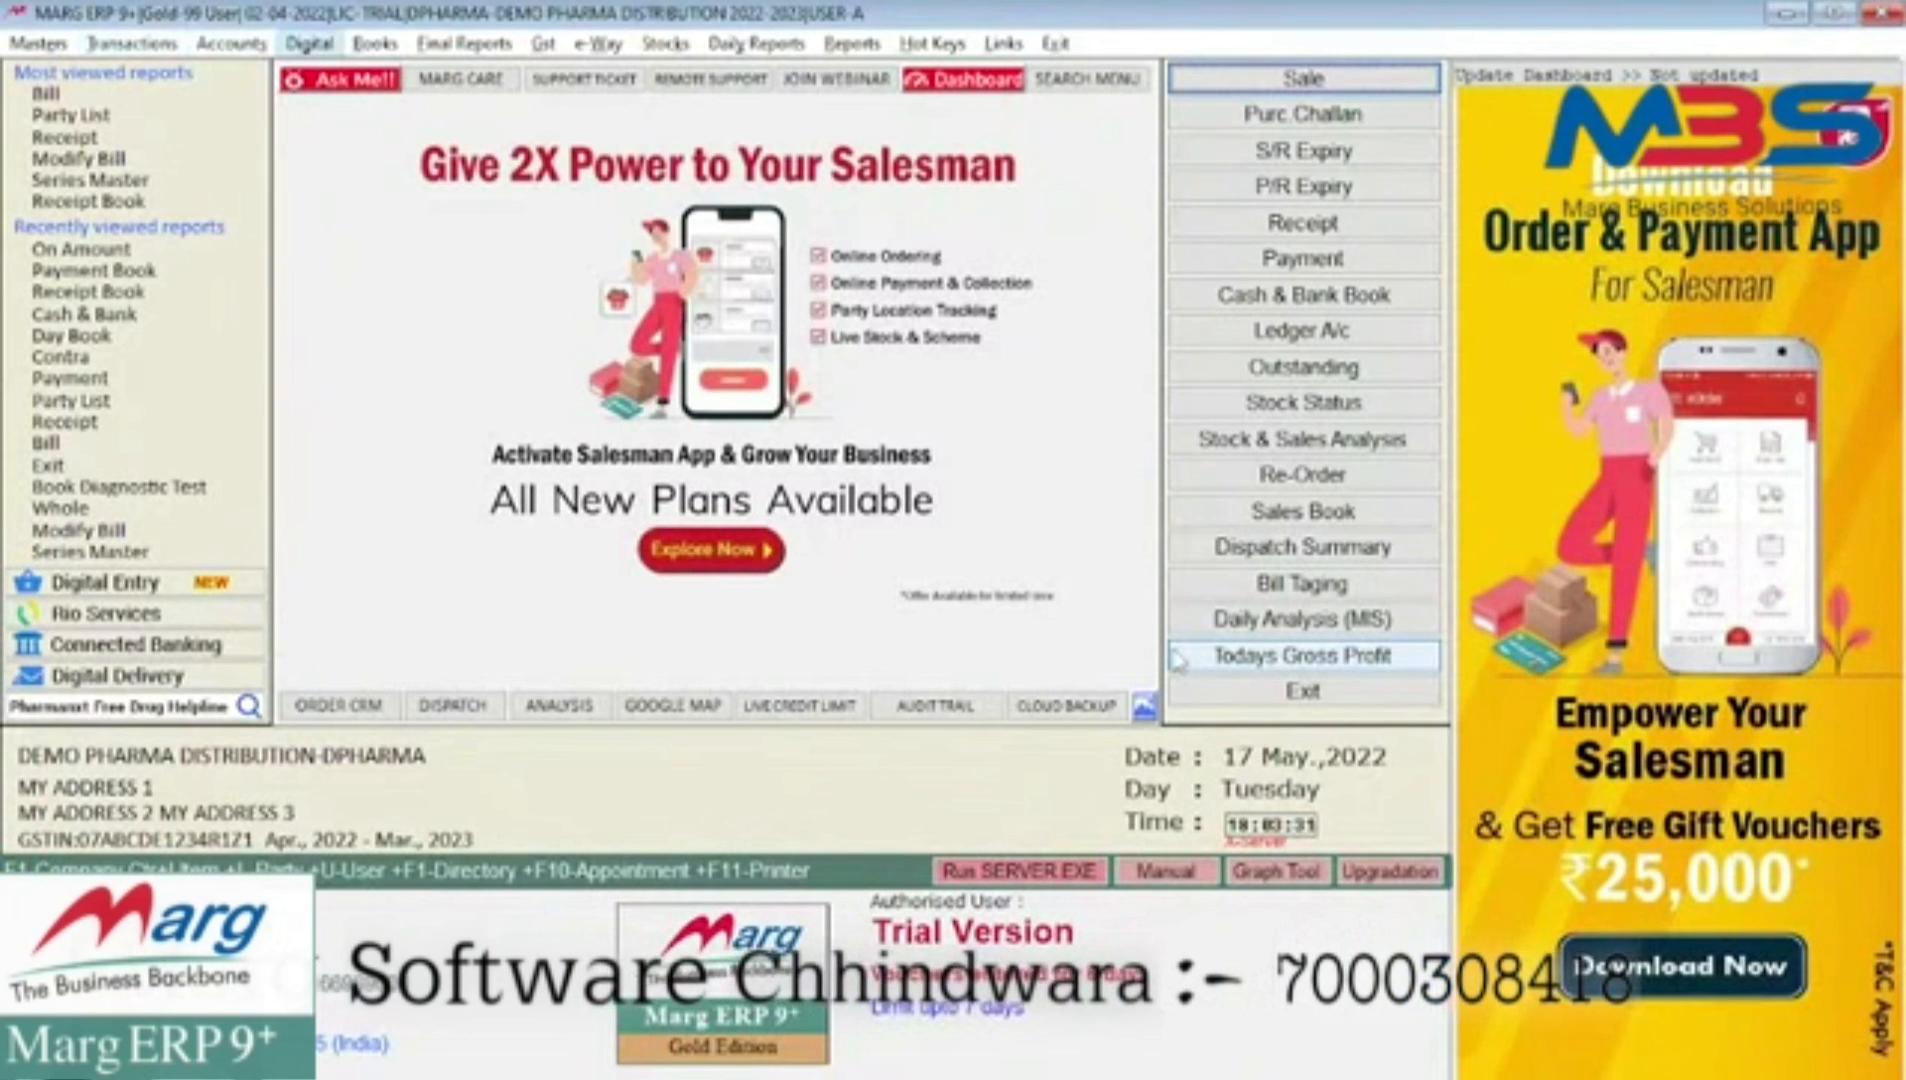
{"action": "key", "text": "Down"}
{"action": "key", "text": "Down"}
{"action": "key", "text": "Down"}
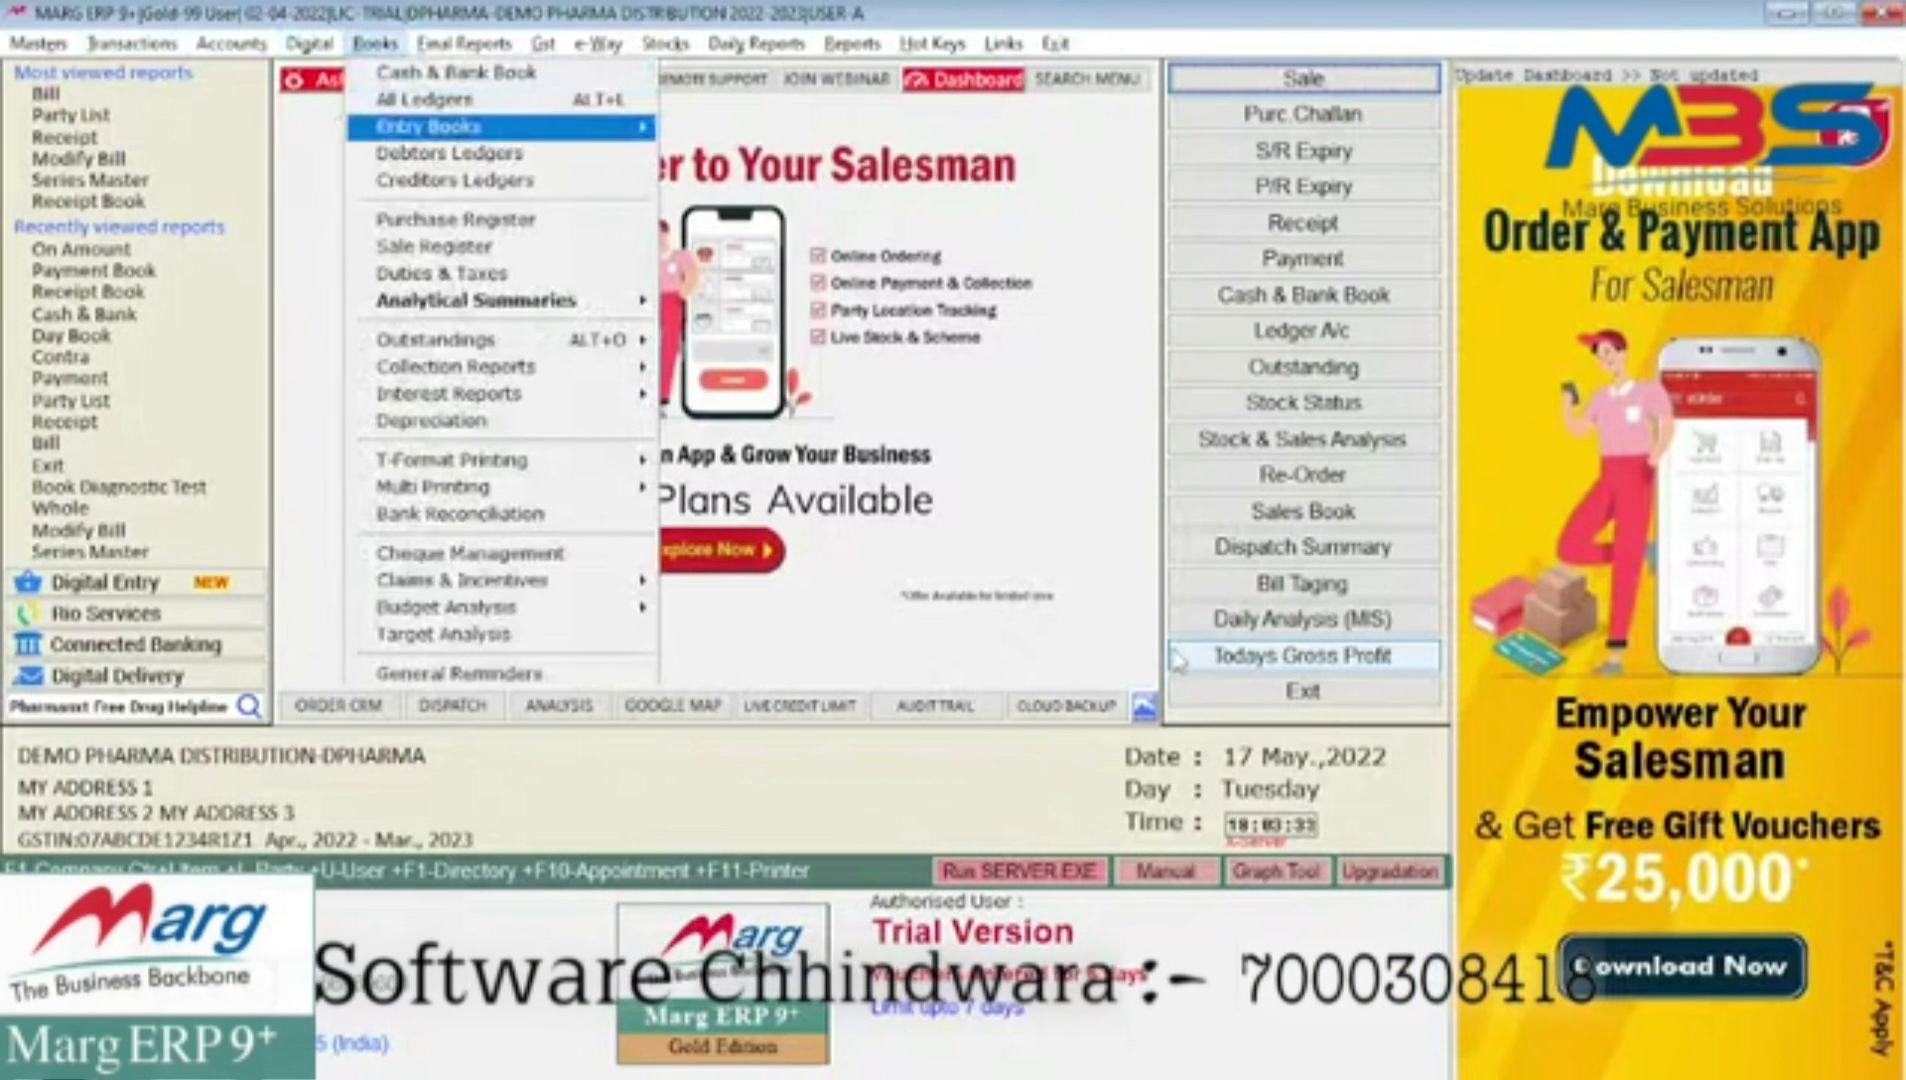
{"action": "key", "text": "Right"}
{"action": "key", "text": "Return"}
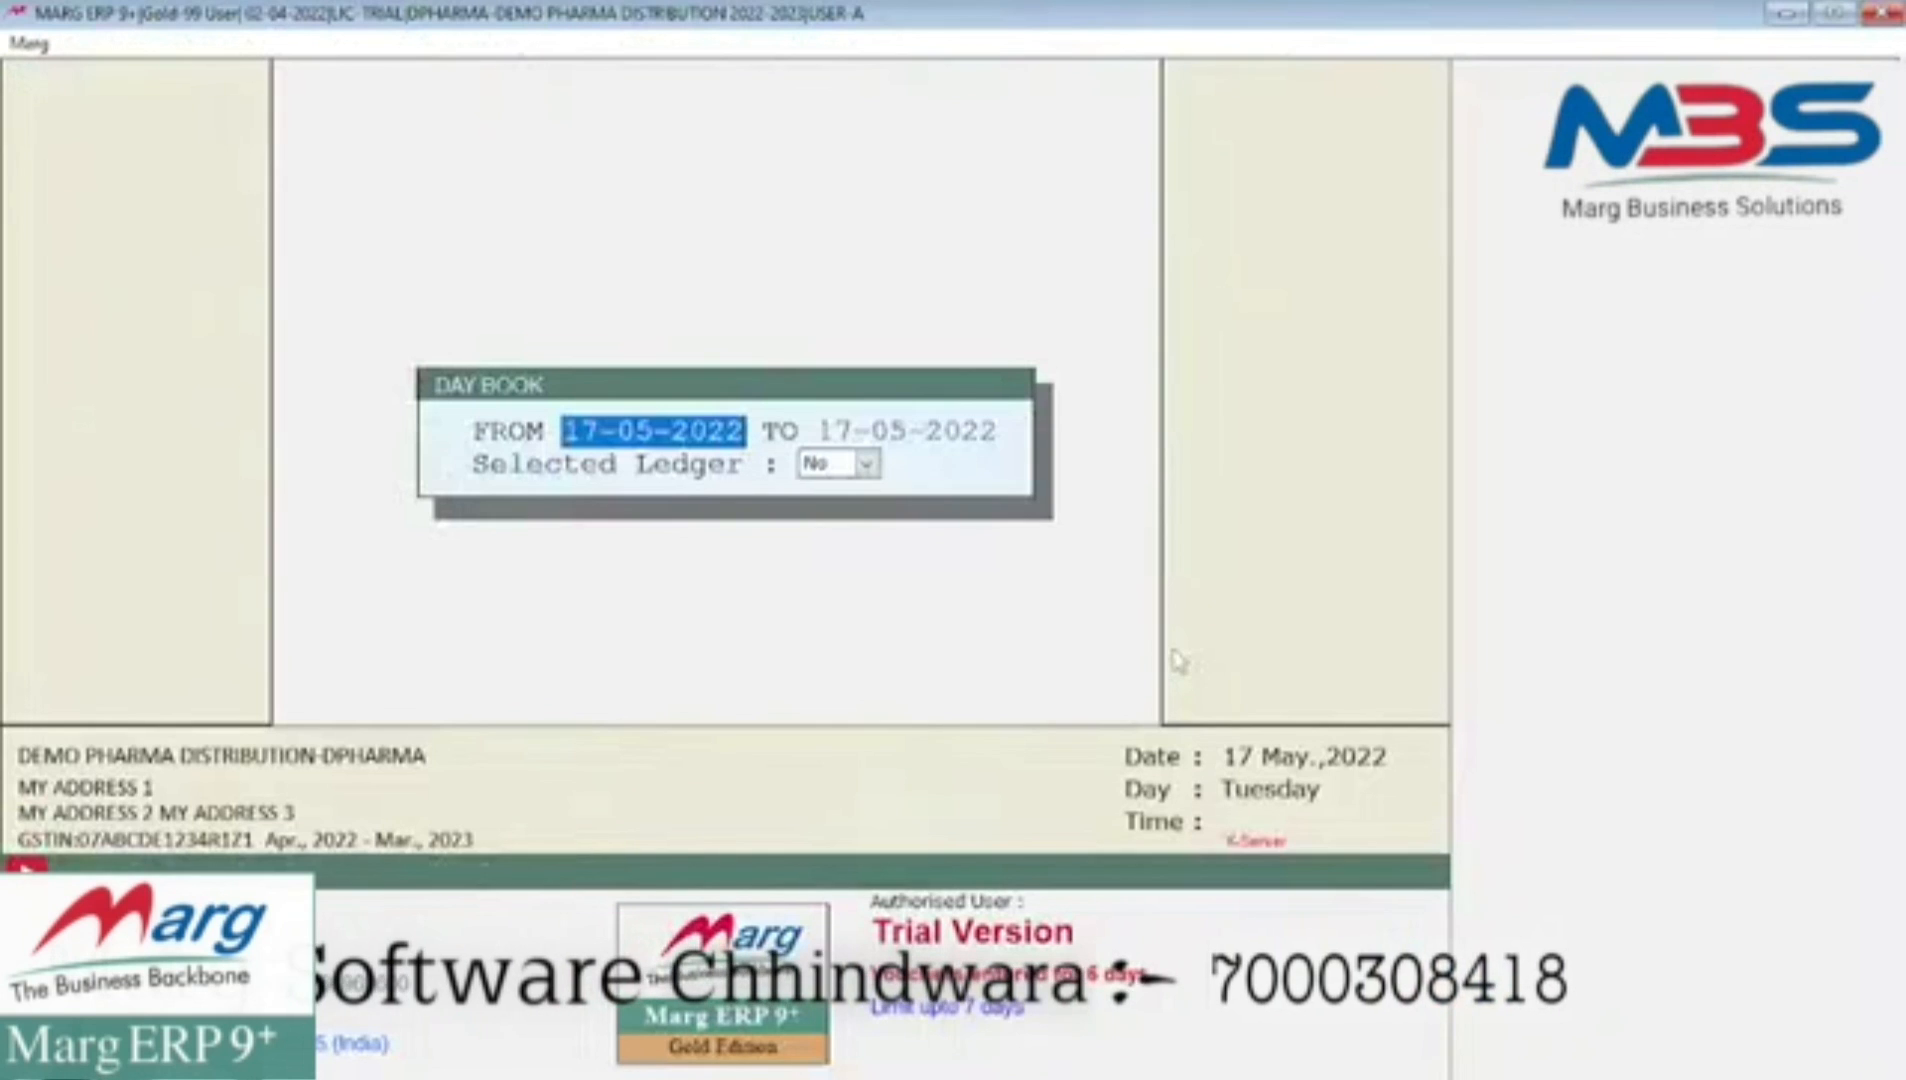
{"action": "key", "text": "Return"}
{"action": "key", "text": "Return"}
{"action": "key", "text": "Return"}
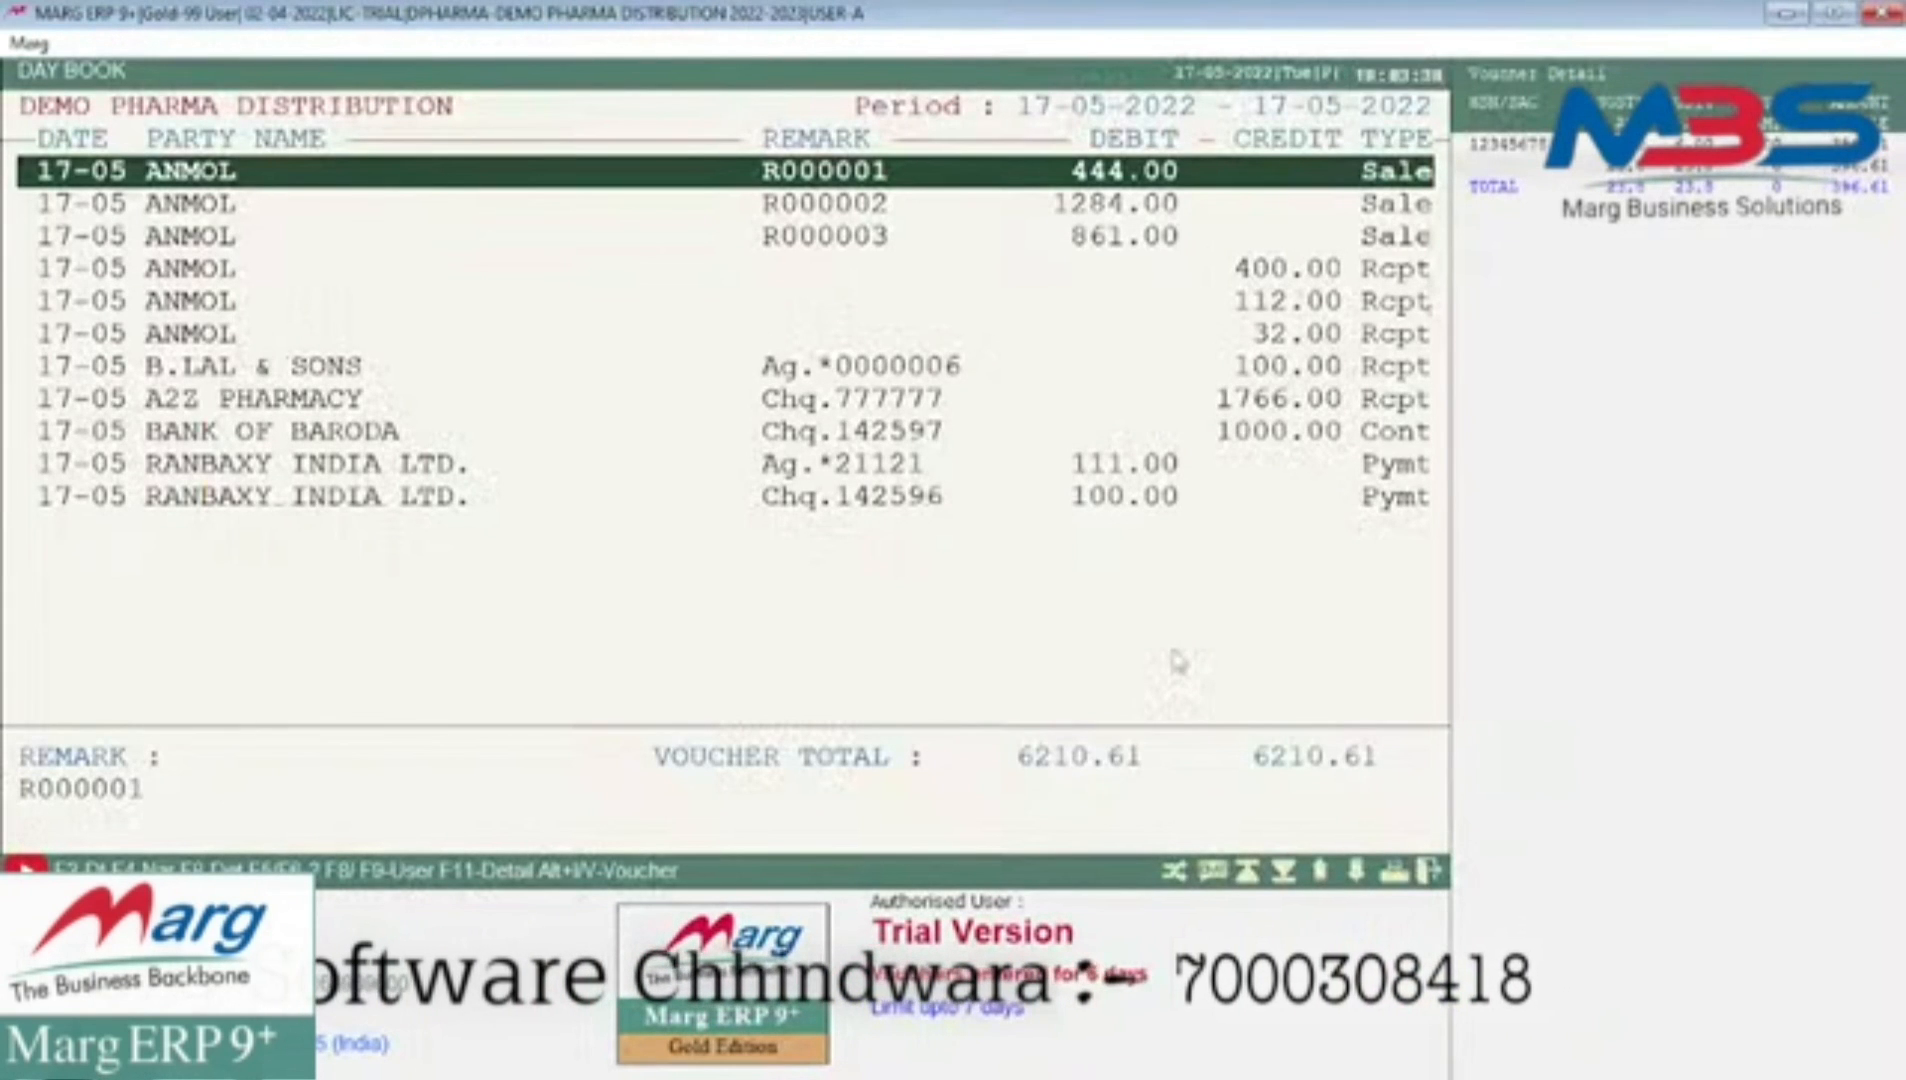
- Look through the sale, receipt, contra and payment entries in the Day Book, and close it
{"action": "key", "text": "Down"}
{"action": "key", "text": "Down"}
{"action": "key", "text": "Down"}
{"action": "key", "text": "Down"}
{"action": "key", "text": "Down"}
{"action": "key", "text": "Down"}
{"action": "key", "text": "Down"}
{"action": "key", "text": "Down"}
{"action": "key", "text": "Down"}
{"action": "key", "text": "Down"}
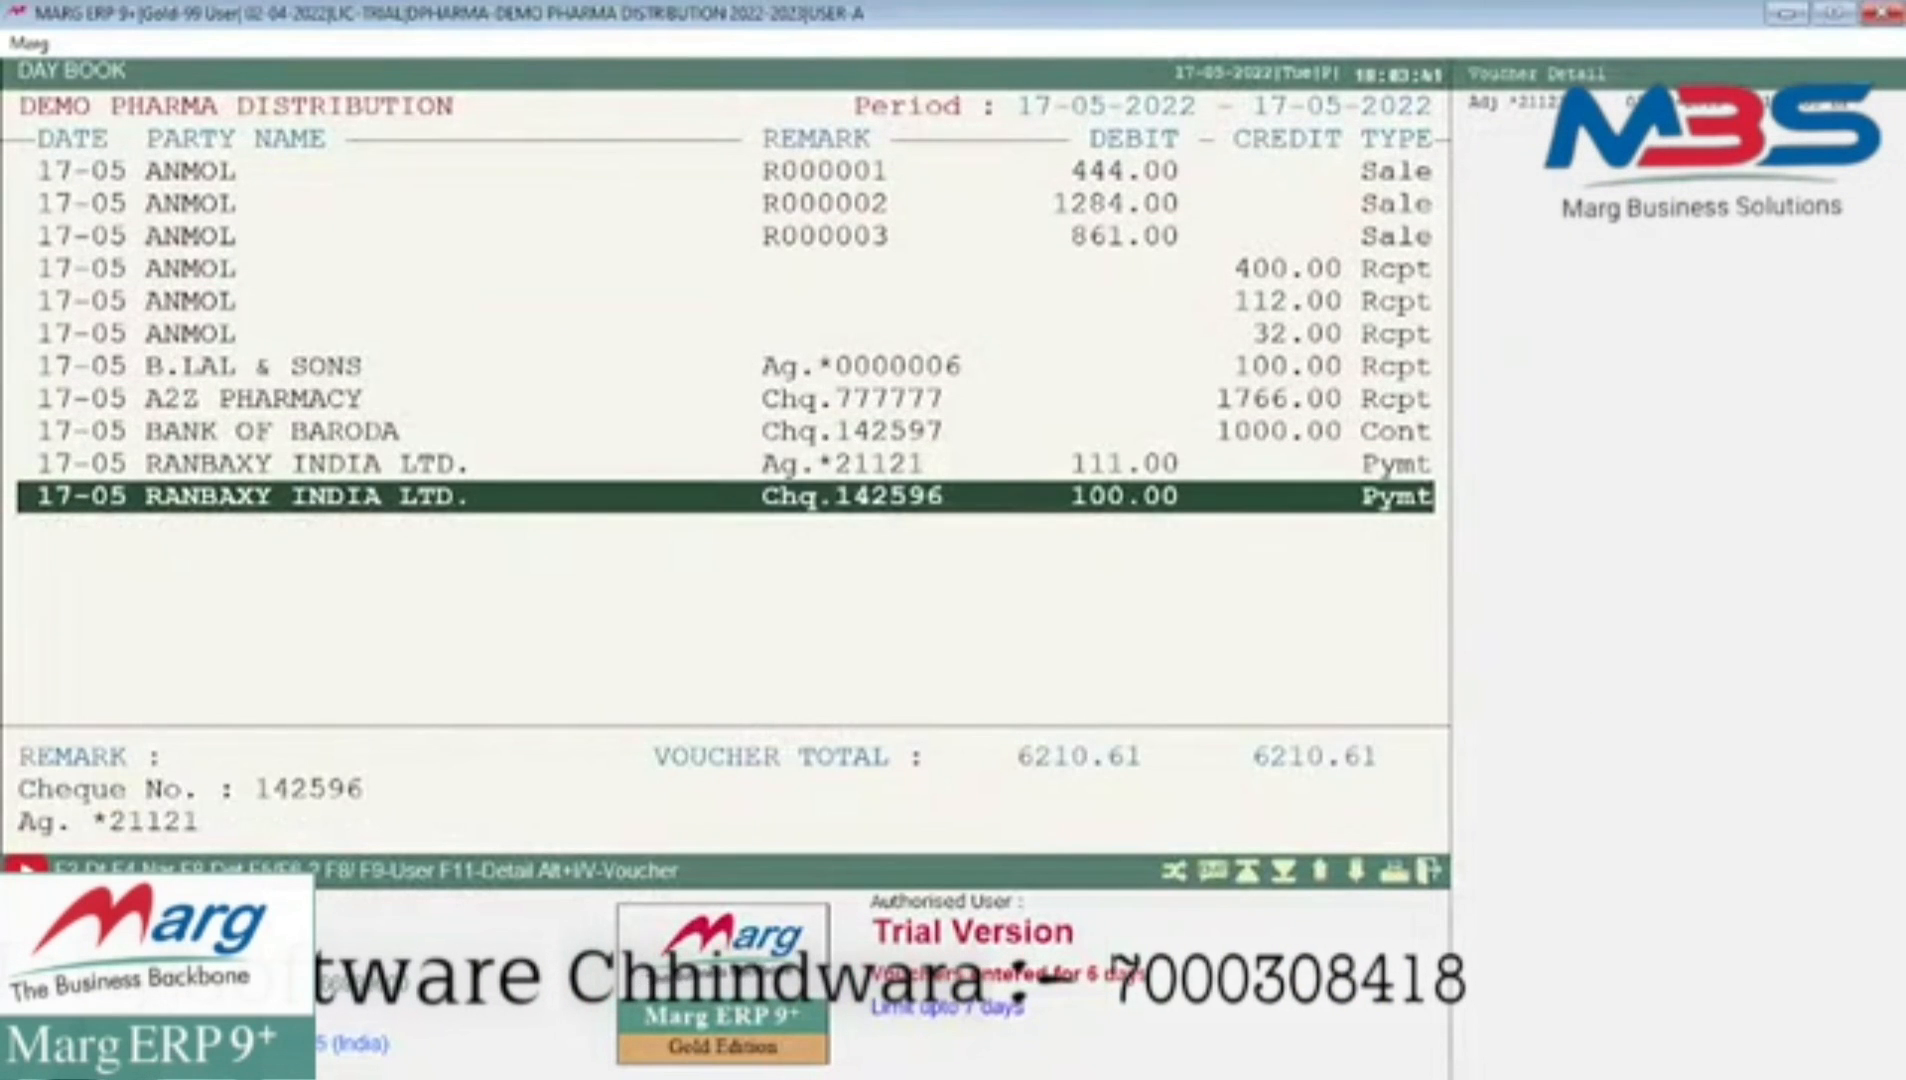
{"action": "key", "text": "Up"}
{"action": "key", "text": "Up"}
{"action": "key", "text": "Up"}
{"action": "key", "text": "Up"}
{"action": "key", "text": "Up"}
{"action": "key", "text": "Up"}
{"action": "key", "text": "Up"}
{"action": "key", "text": "Up"}
{"action": "key", "text": "Up"}
{"action": "key", "text": "Up"}
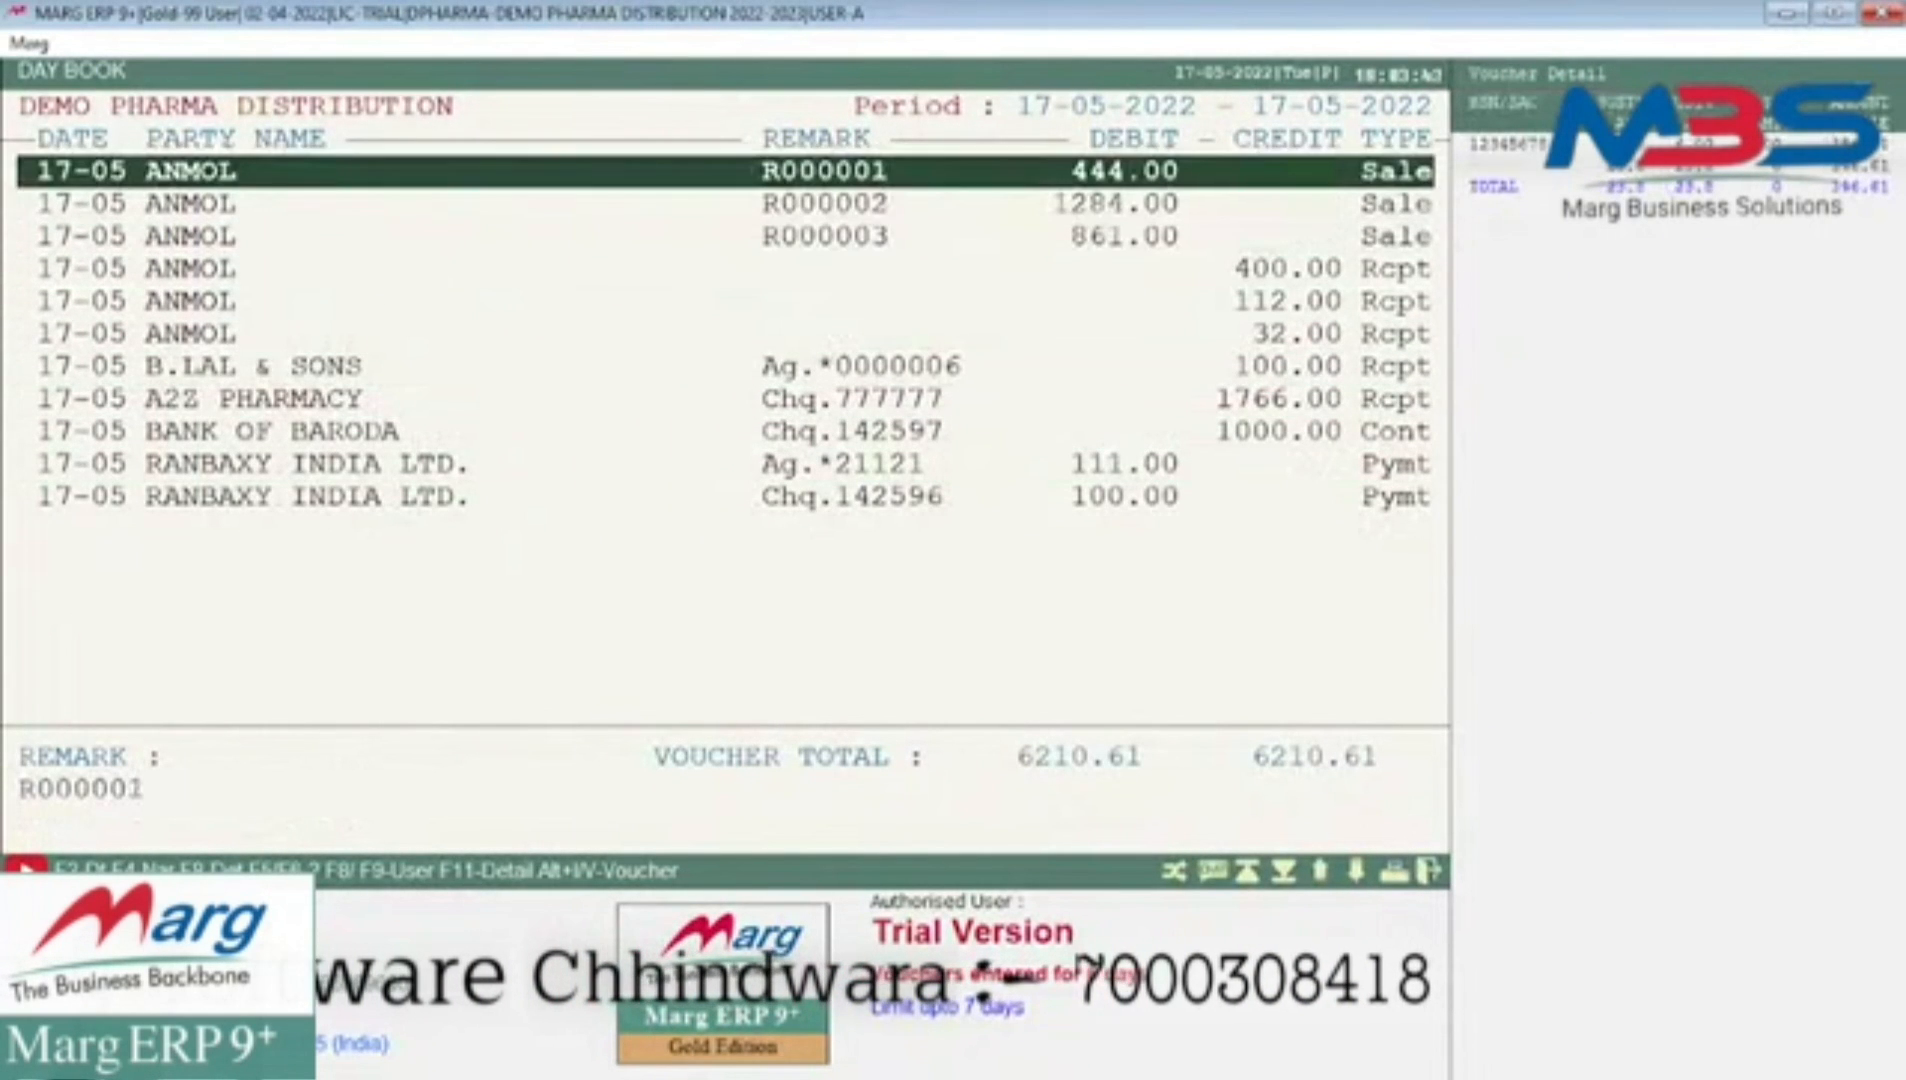
{"action": "key", "text": "Down"}
{"action": "key", "text": "Down"}
{"action": "key", "text": "Down"}
{"action": "key", "text": "Down"}
{"action": "key", "text": "Down"}
{"action": "key", "text": "Escape"}
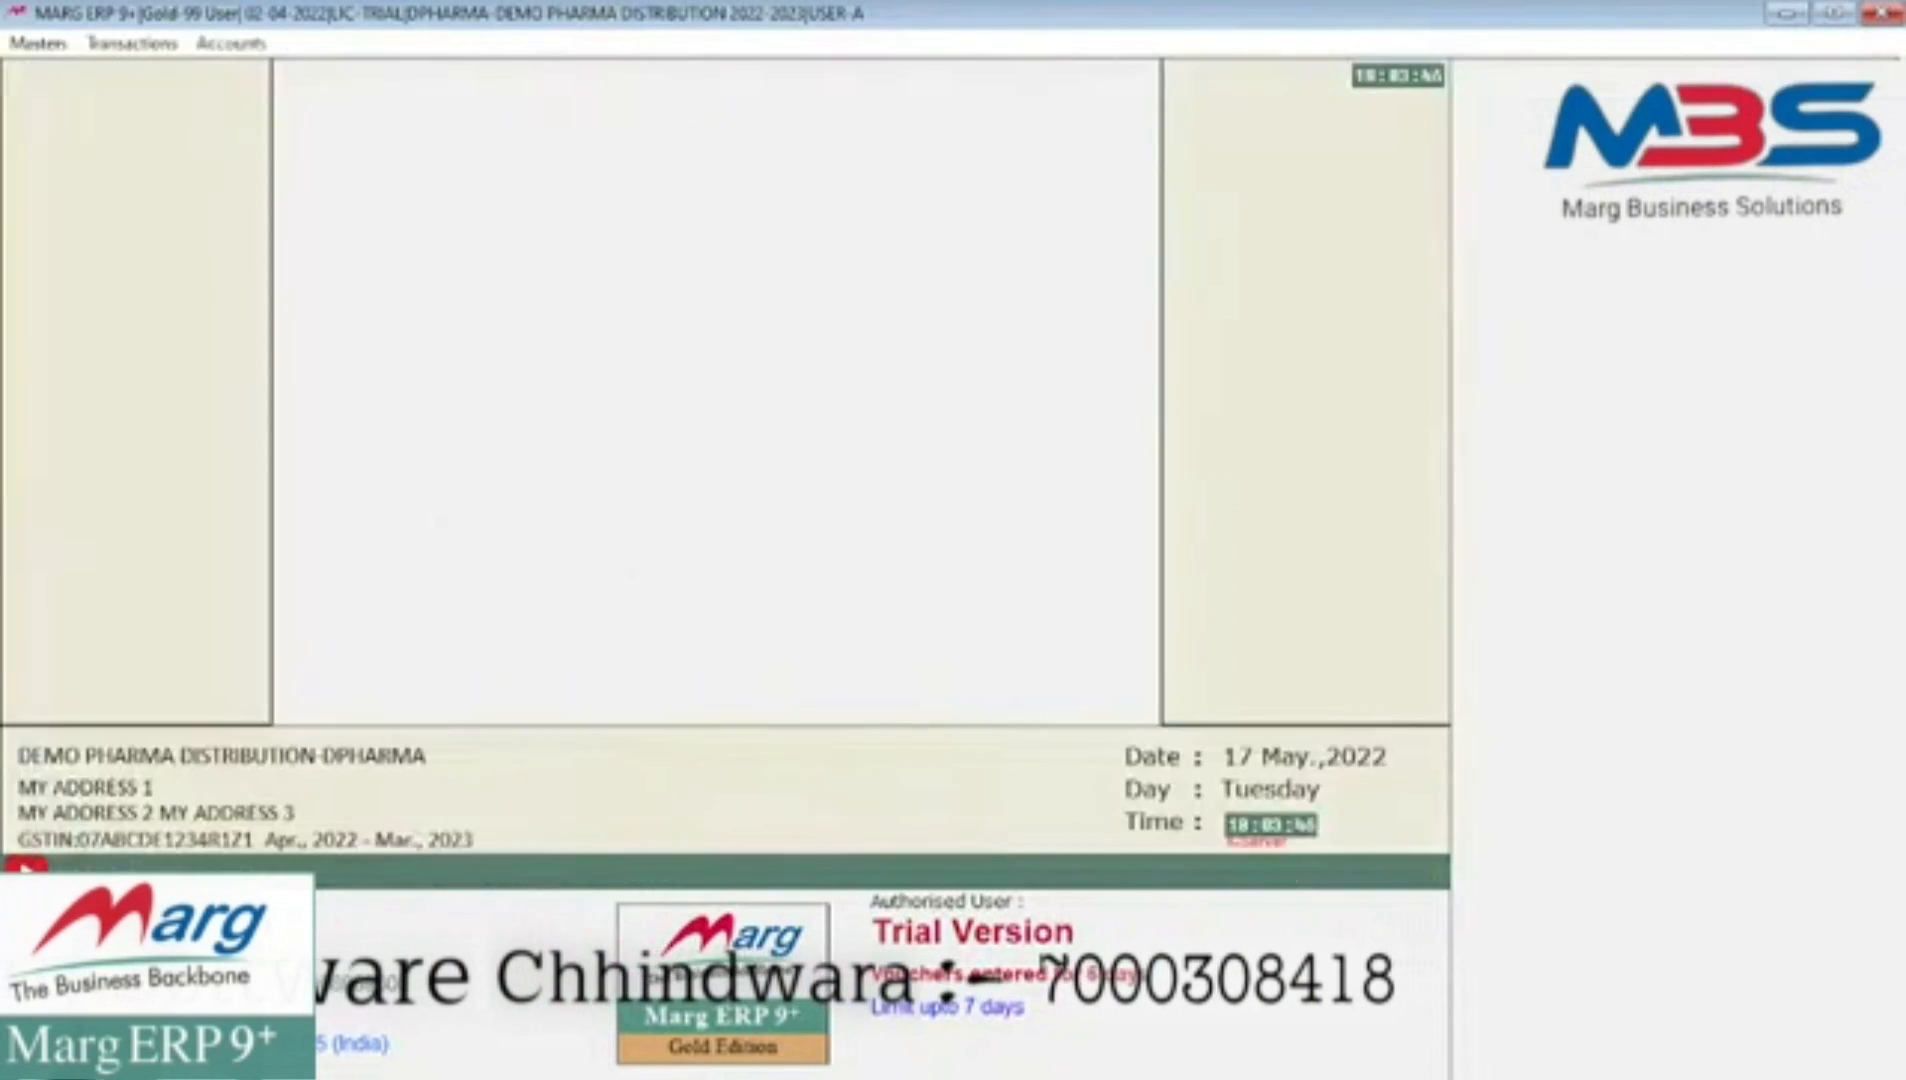
{"action": "key", "text": "alt+a"}
{"action": "key", "text": "Right"}
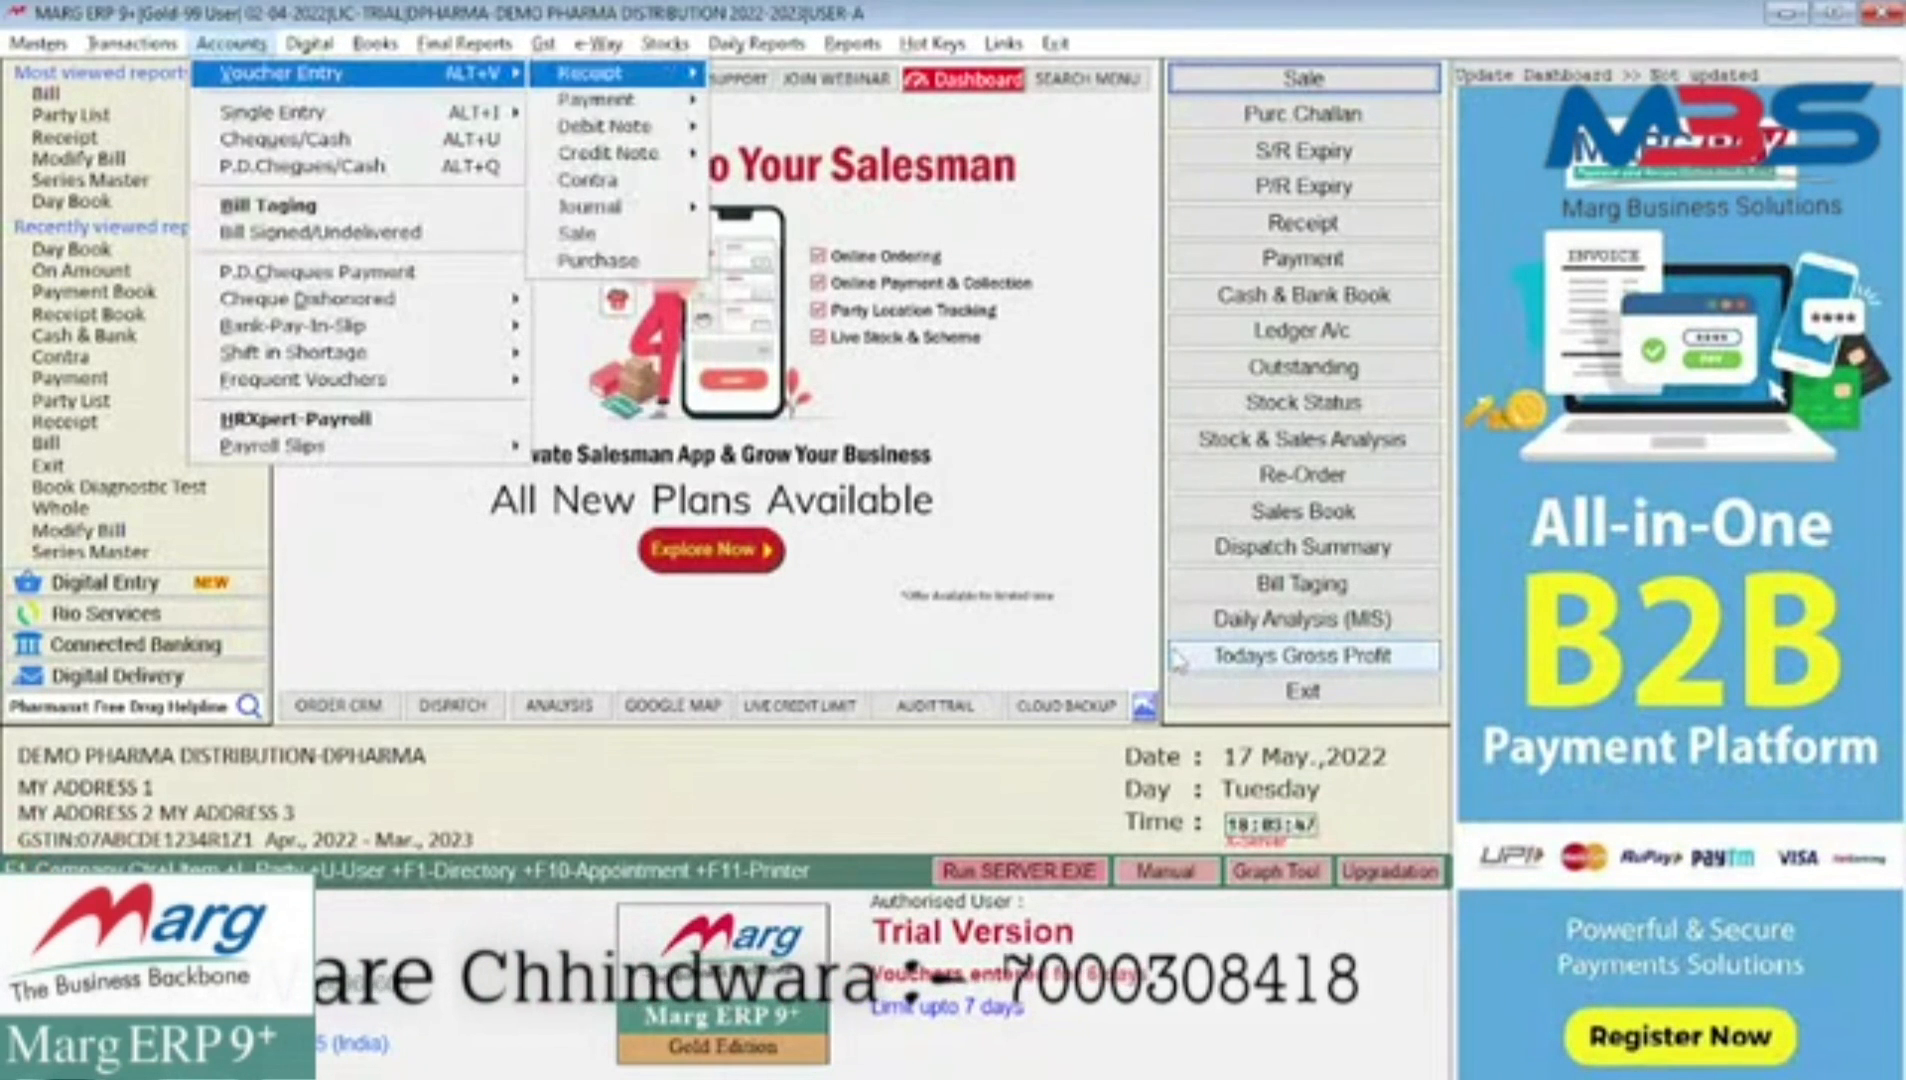
{"action": "key", "text": "Down"}
{"action": "key", "text": "Down"}
{"action": "key", "text": "Down"}
{"action": "key", "text": "Down"}
{"action": "key", "text": "Escape"}
{"action": "key", "text": "Escape"}
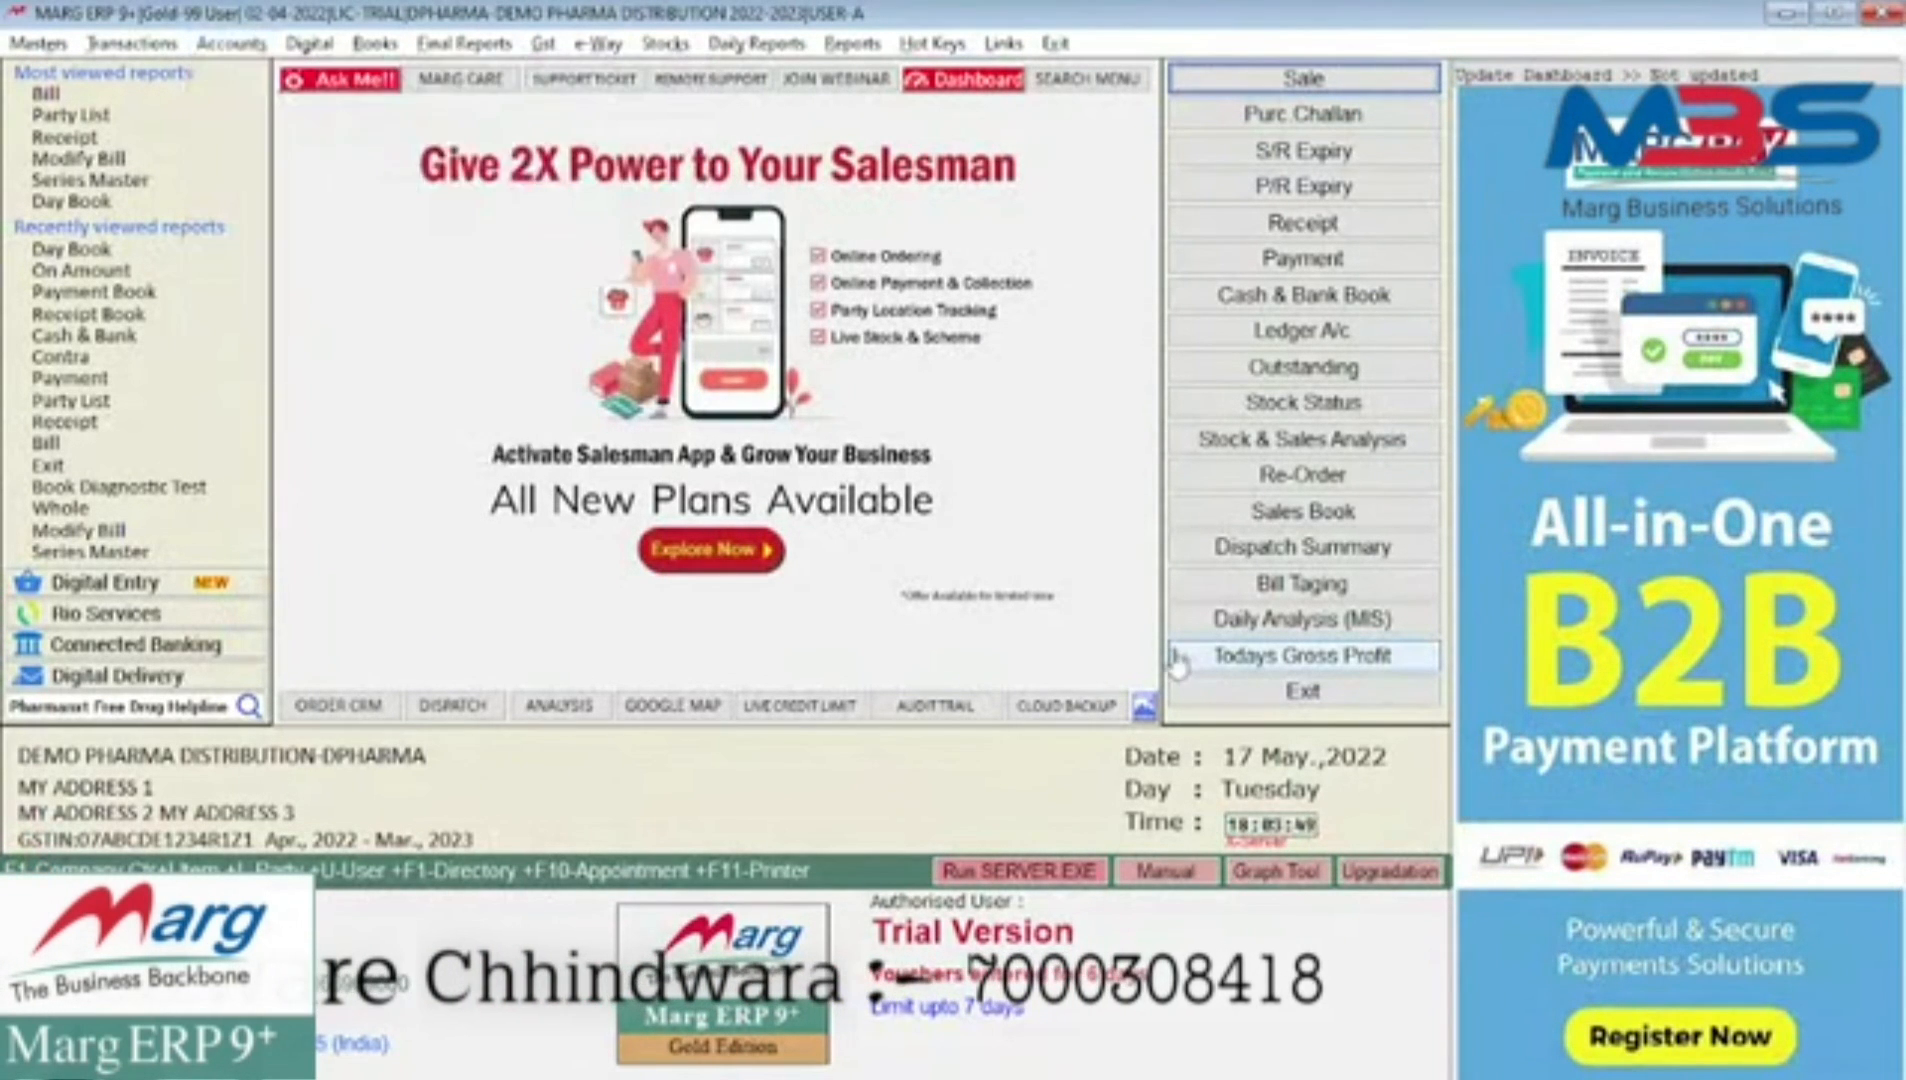
- Display the Day Book from 01-04-2022 to 30-04-2022 with Selected Ledger kept at No
{"action": "key", "text": "alt+b"}
{"action": "key", "text": "Down"}
{"action": "key", "text": "Down"}
{"action": "key", "text": "Right"}
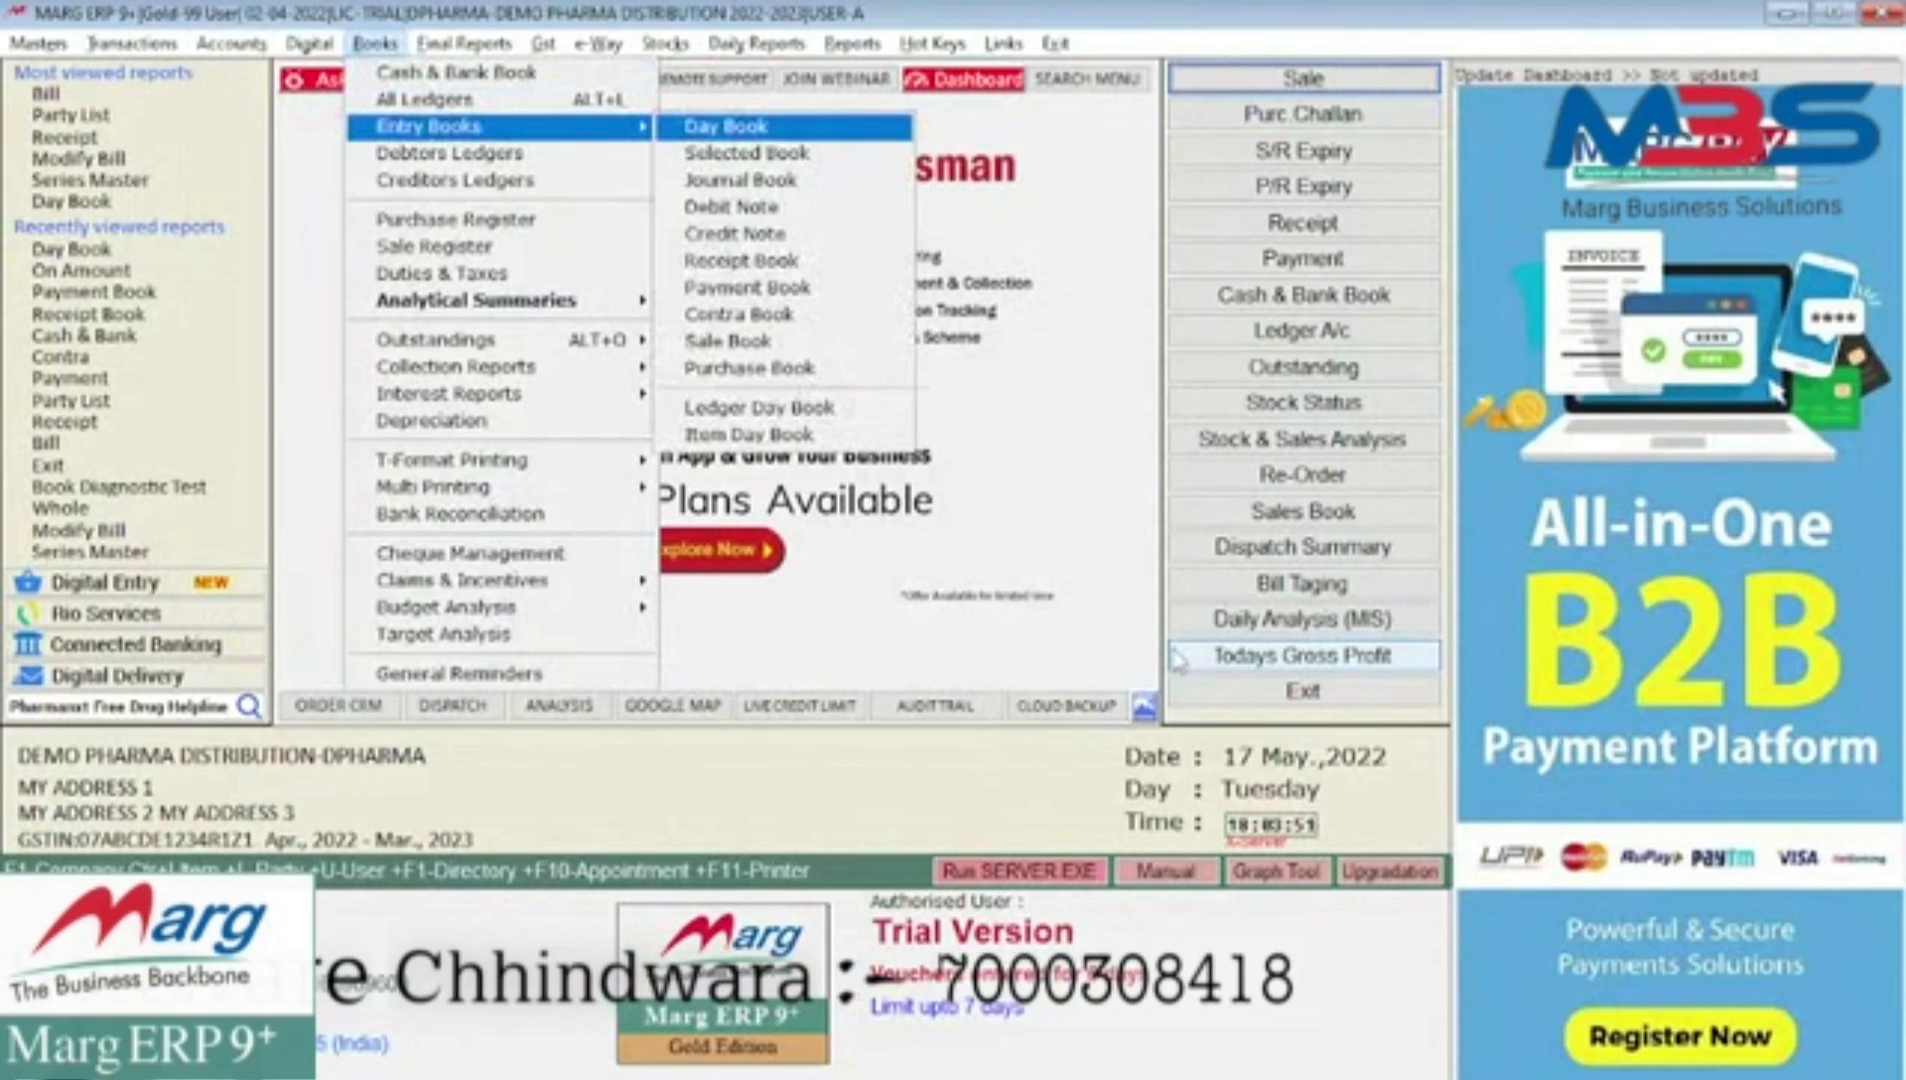
{"action": "key", "text": "Return"}
{"action": "type", "text": "1-"}
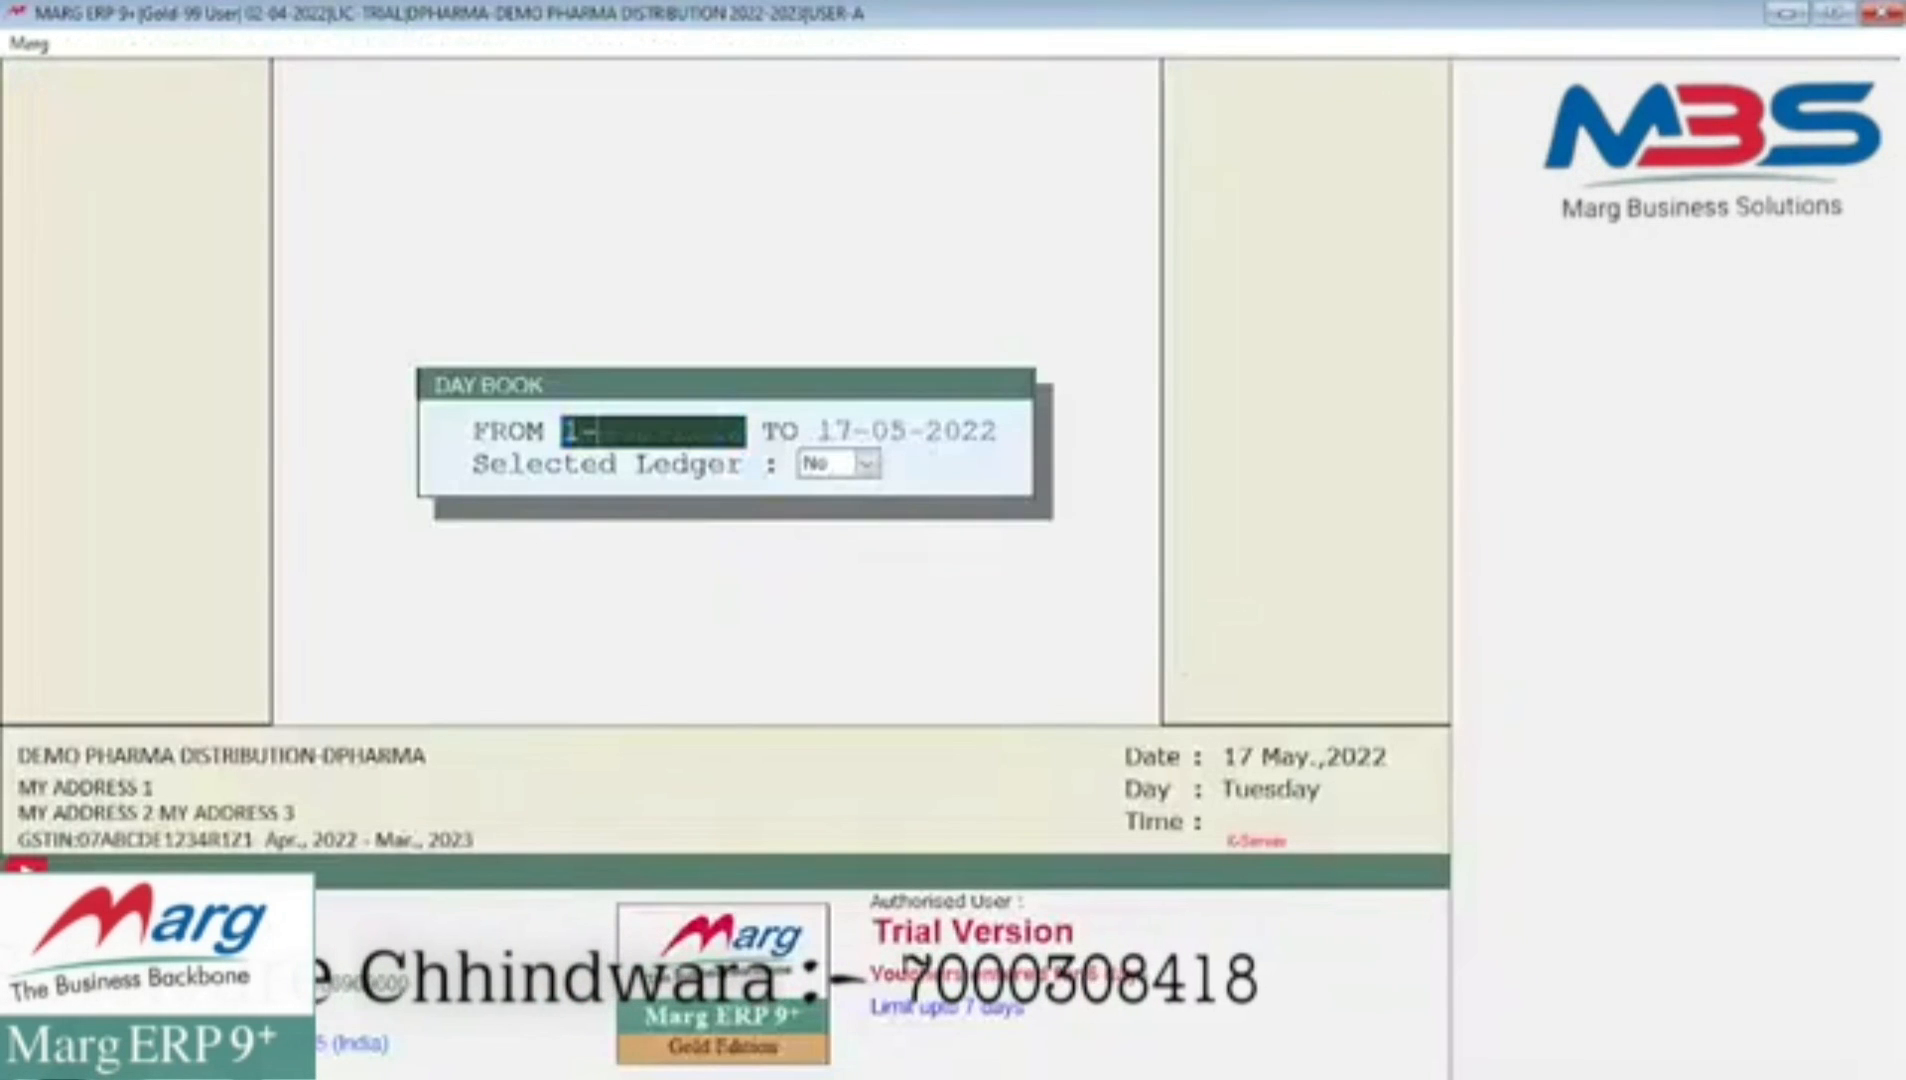
{"action": "type", "text": "04"}
{"action": "key", "text": "Return"}
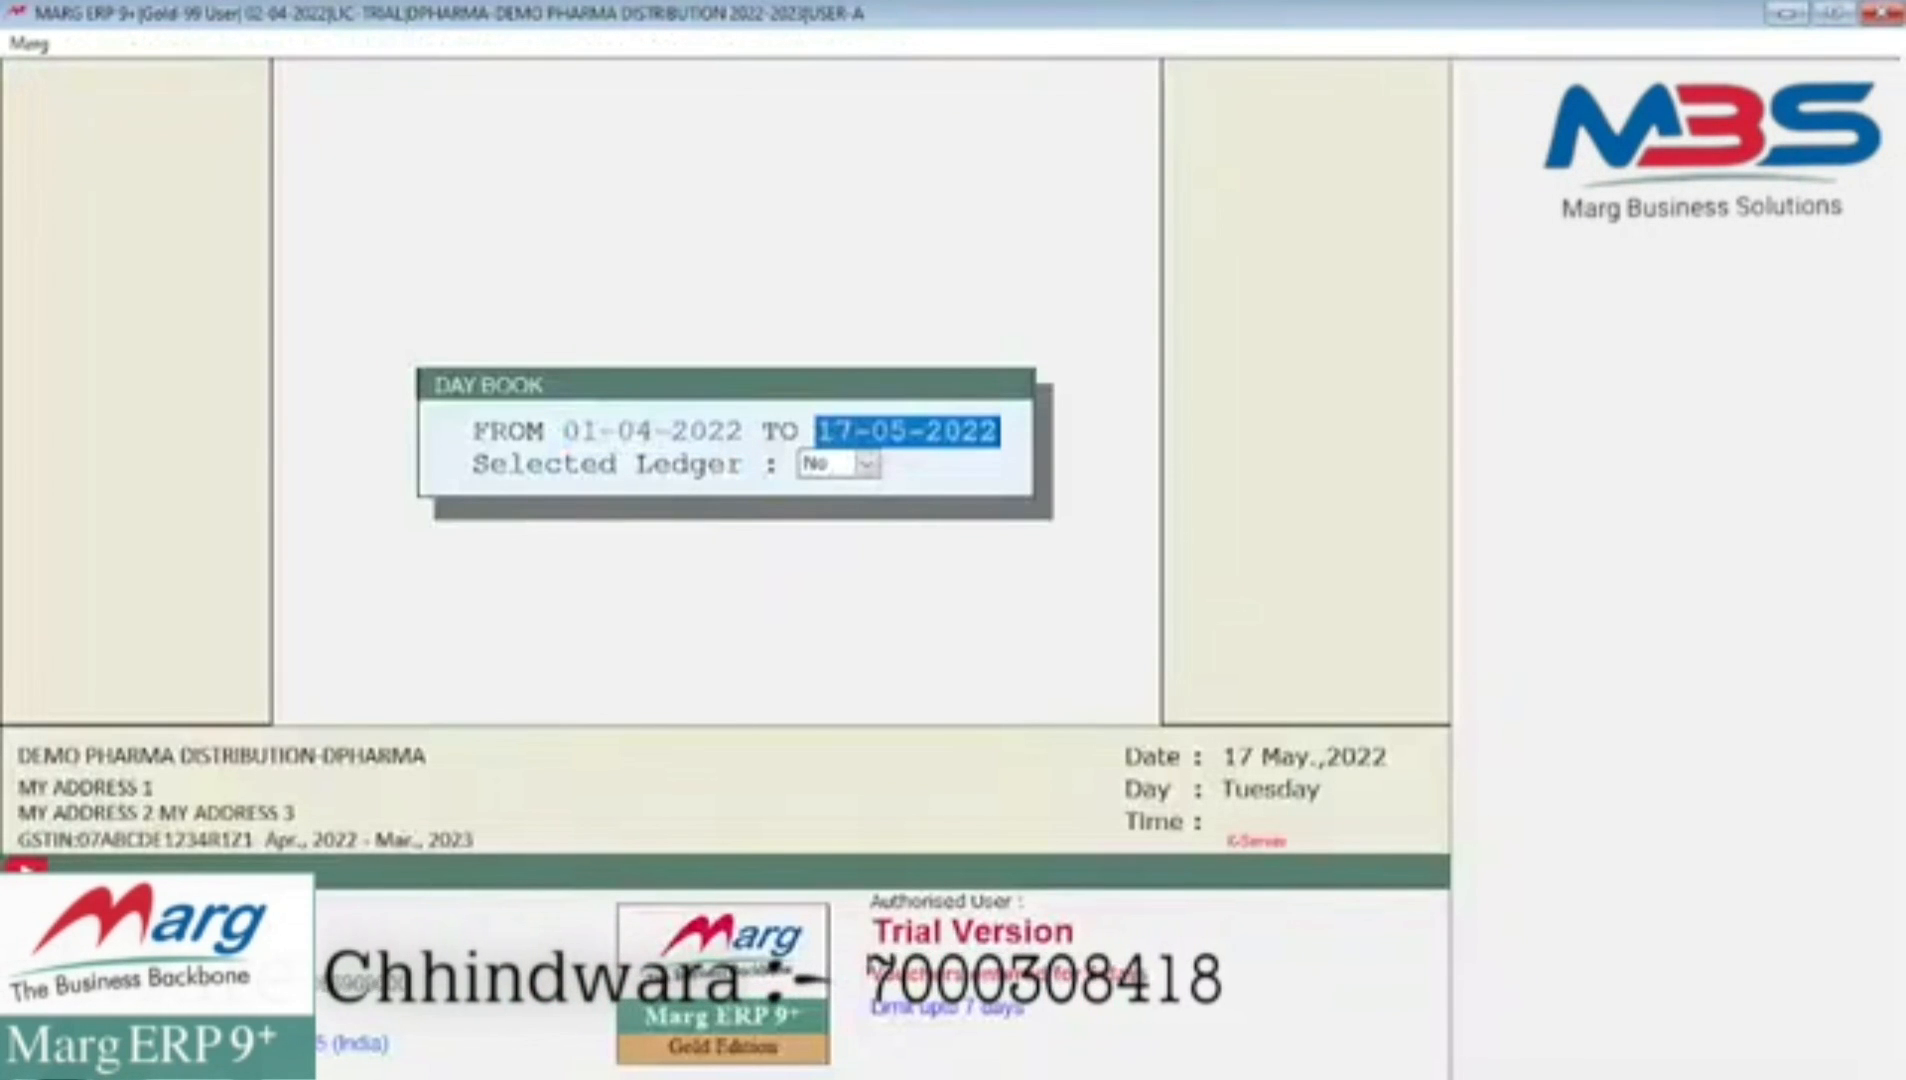
{"action": "type", "text": "30"}
{"action": "type", "text": "-04"}
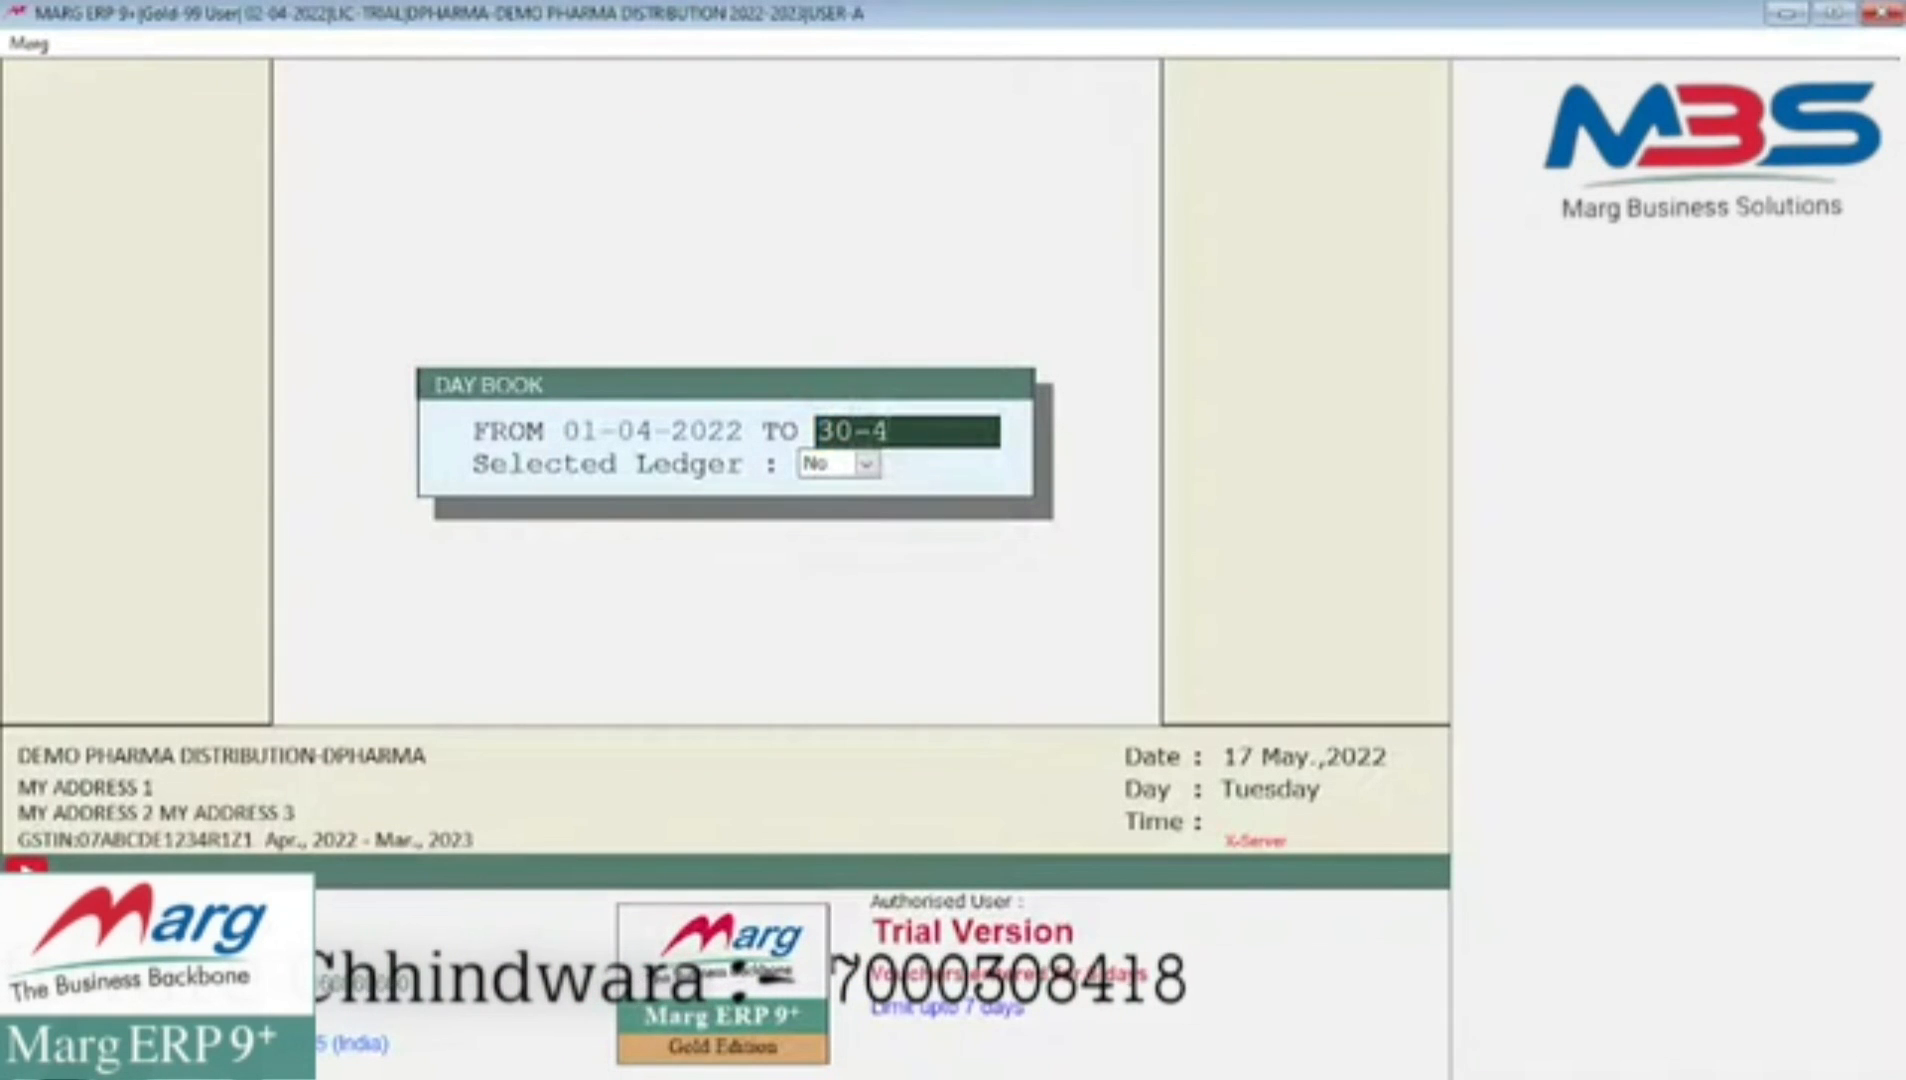
{"action": "key", "text": "Return"}
{"action": "key", "text": "Return"}
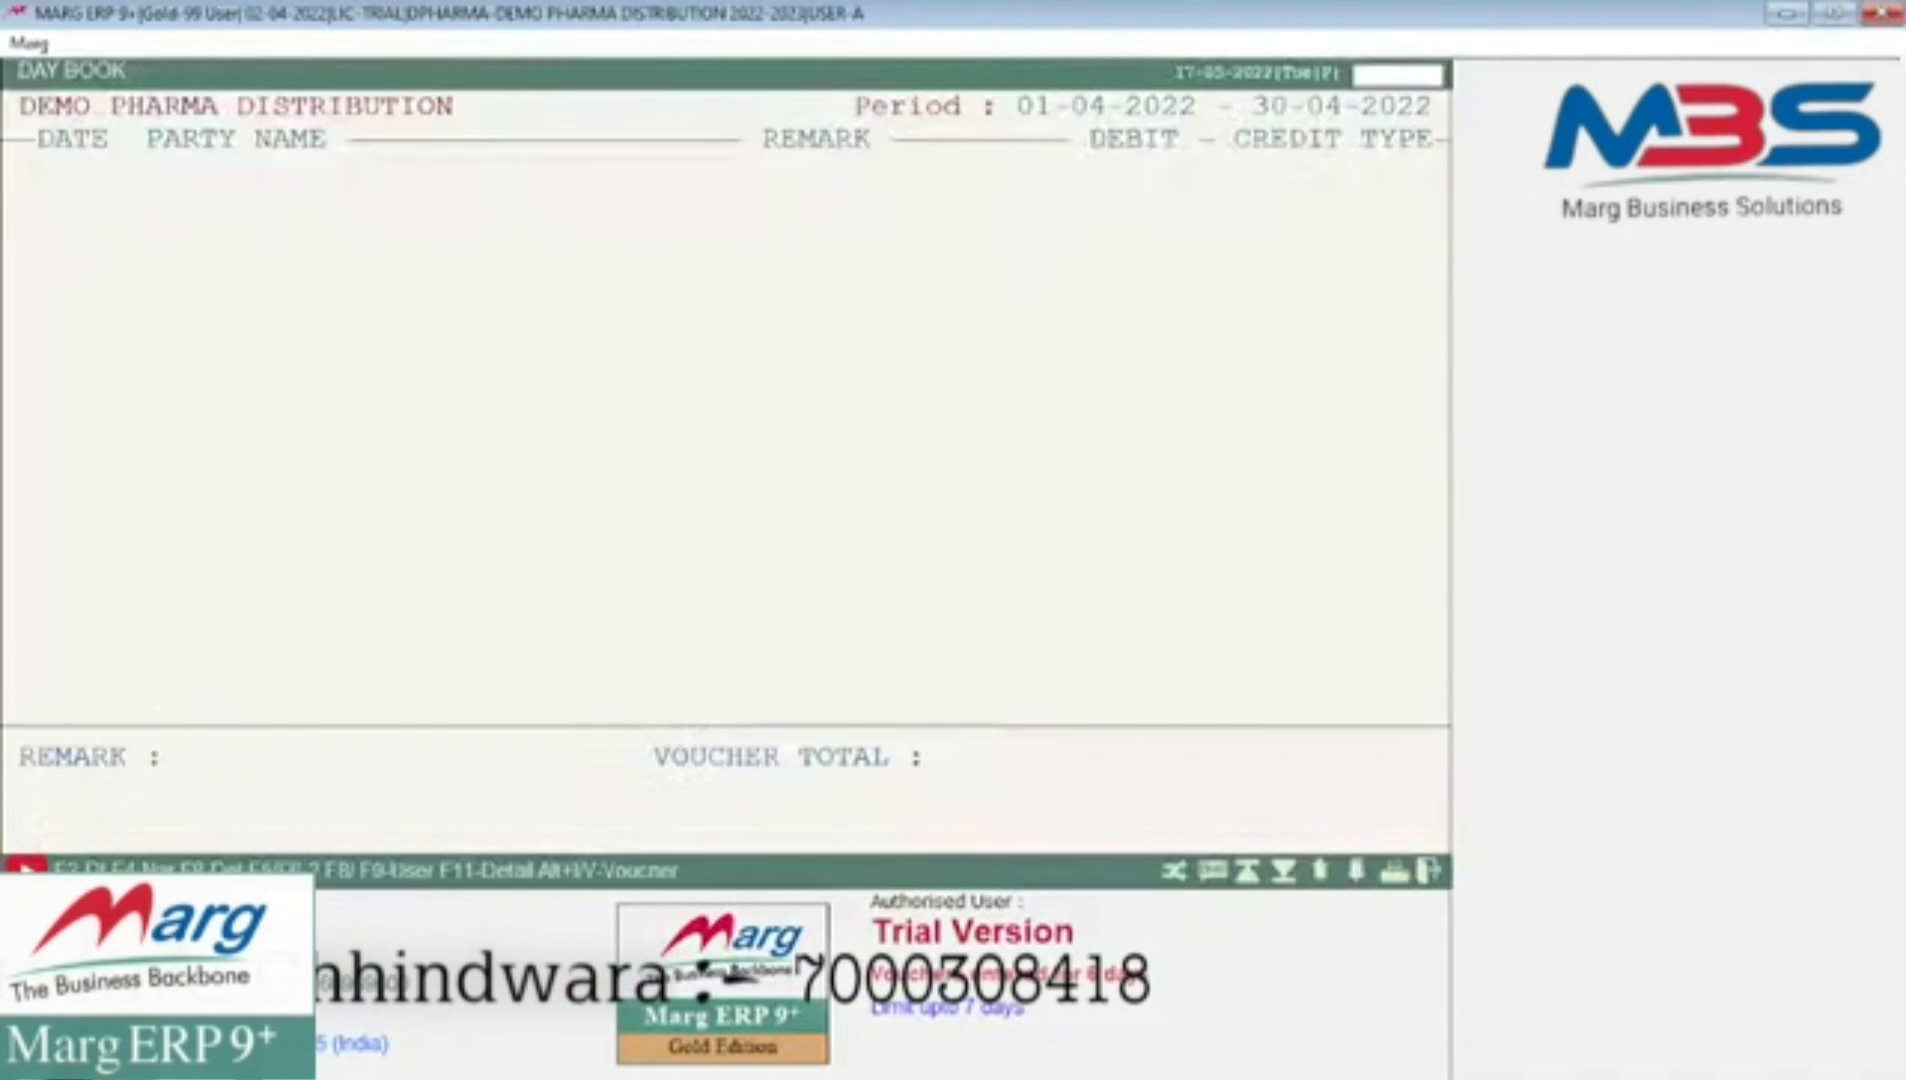
- Examine the daily TOUR EXP. cash payments in the Day Book through to the 30-04 entry
{"action": "key", "text": "Down"}
{"action": "key", "text": "Down"}
{"action": "key", "text": "Down"}
{"action": "key", "text": "Down"}
{"action": "key", "text": "Down"}
{"action": "key", "text": "Down"}
{"action": "key", "text": "Down"}
{"action": "key", "text": "Down"}
{"action": "key", "text": "Down"}
{"action": "key", "text": "Down"}
{"action": "key", "text": "Down"}
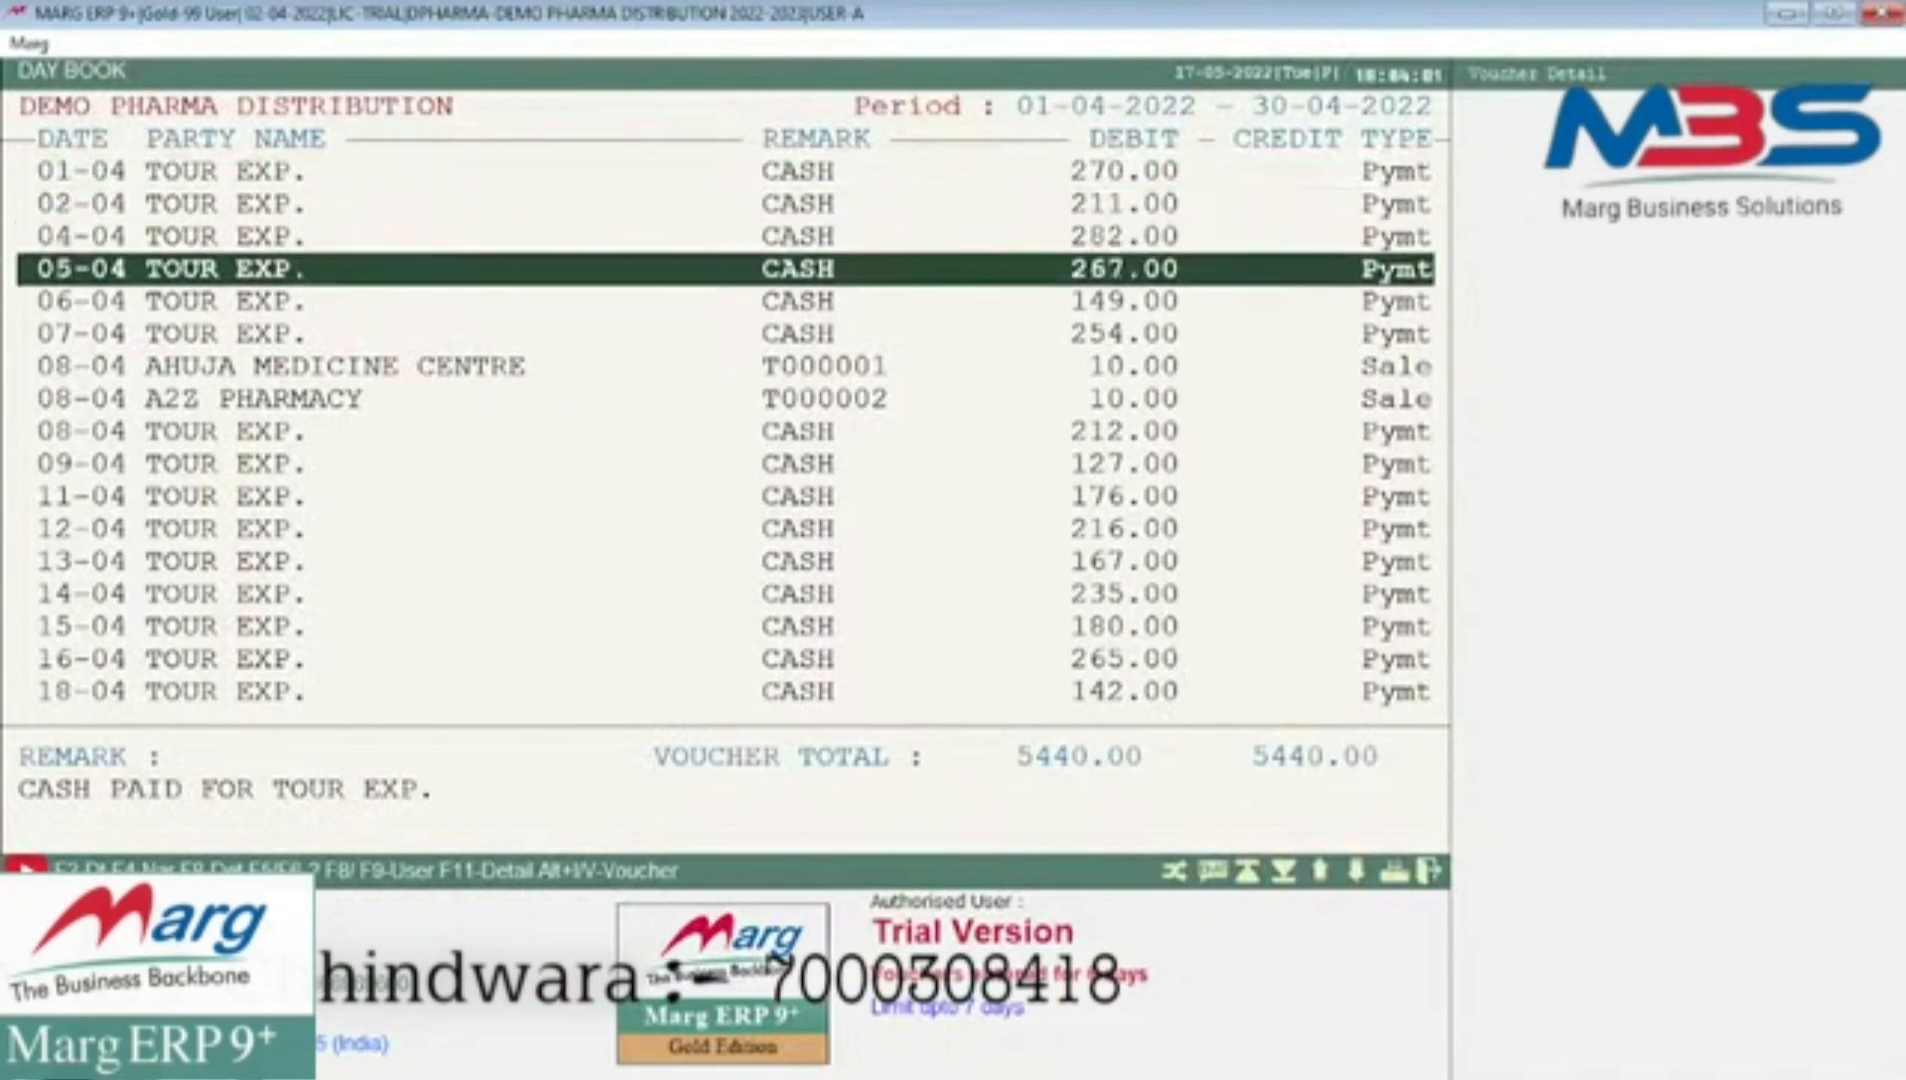
{"action": "key", "text": "Down"}
{"action": "key", "text": "Down"}
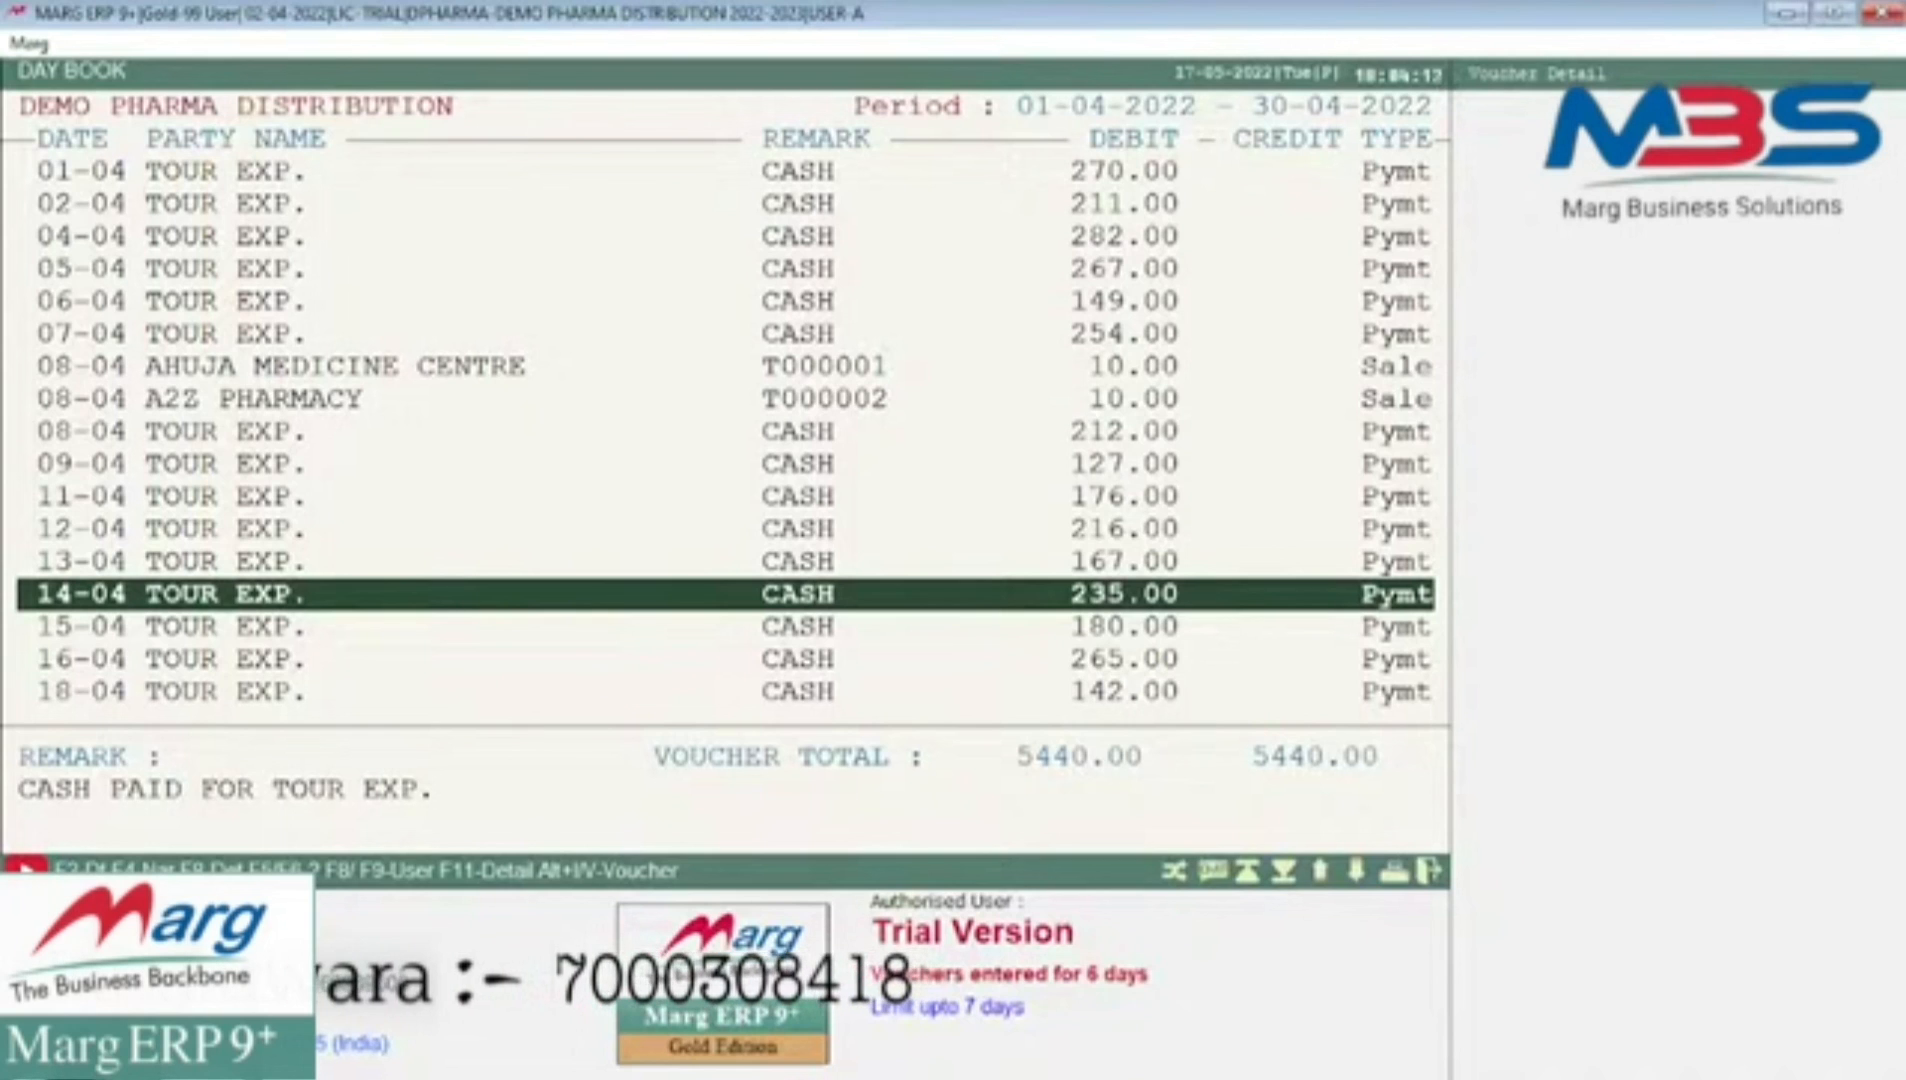
{"action": "key", "text": "Down"}
{"action": "key", "text": "Down"}
{"action": "key", "text": "Down"}
{"action": "key", "text": "Down"}
{"action": "key", "text": "Down"}
{"action": "key", "text": "Down"}
{"action": "key", "text": "Down"}
{"action": "key", "text": "Down"}
{"action": "key", "text": "Down"}
{"action": "key", "text": "Down"}
{"action": "key", "text": "Down"}
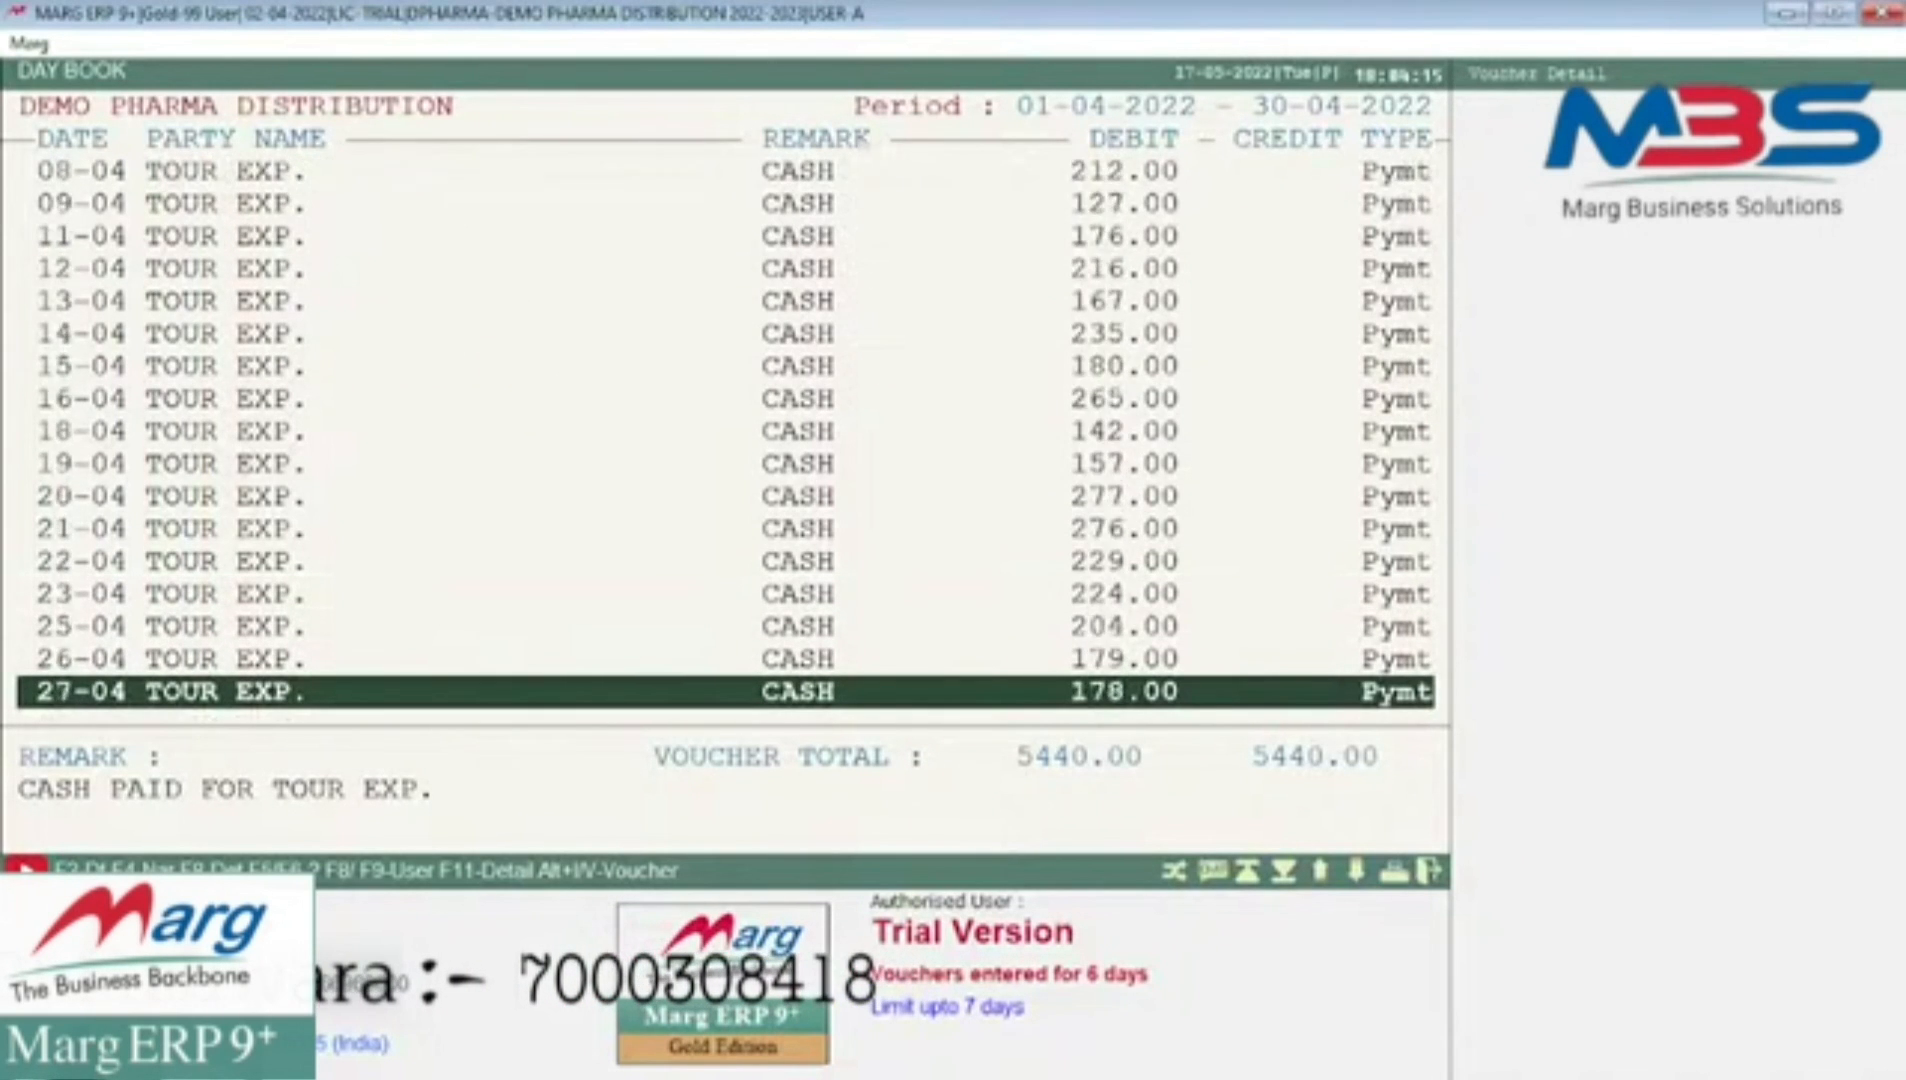
{"action": "key", "text": "Down"}
{"action": "key", "text": "Down"}
{"action": "key", "text": "Down"}
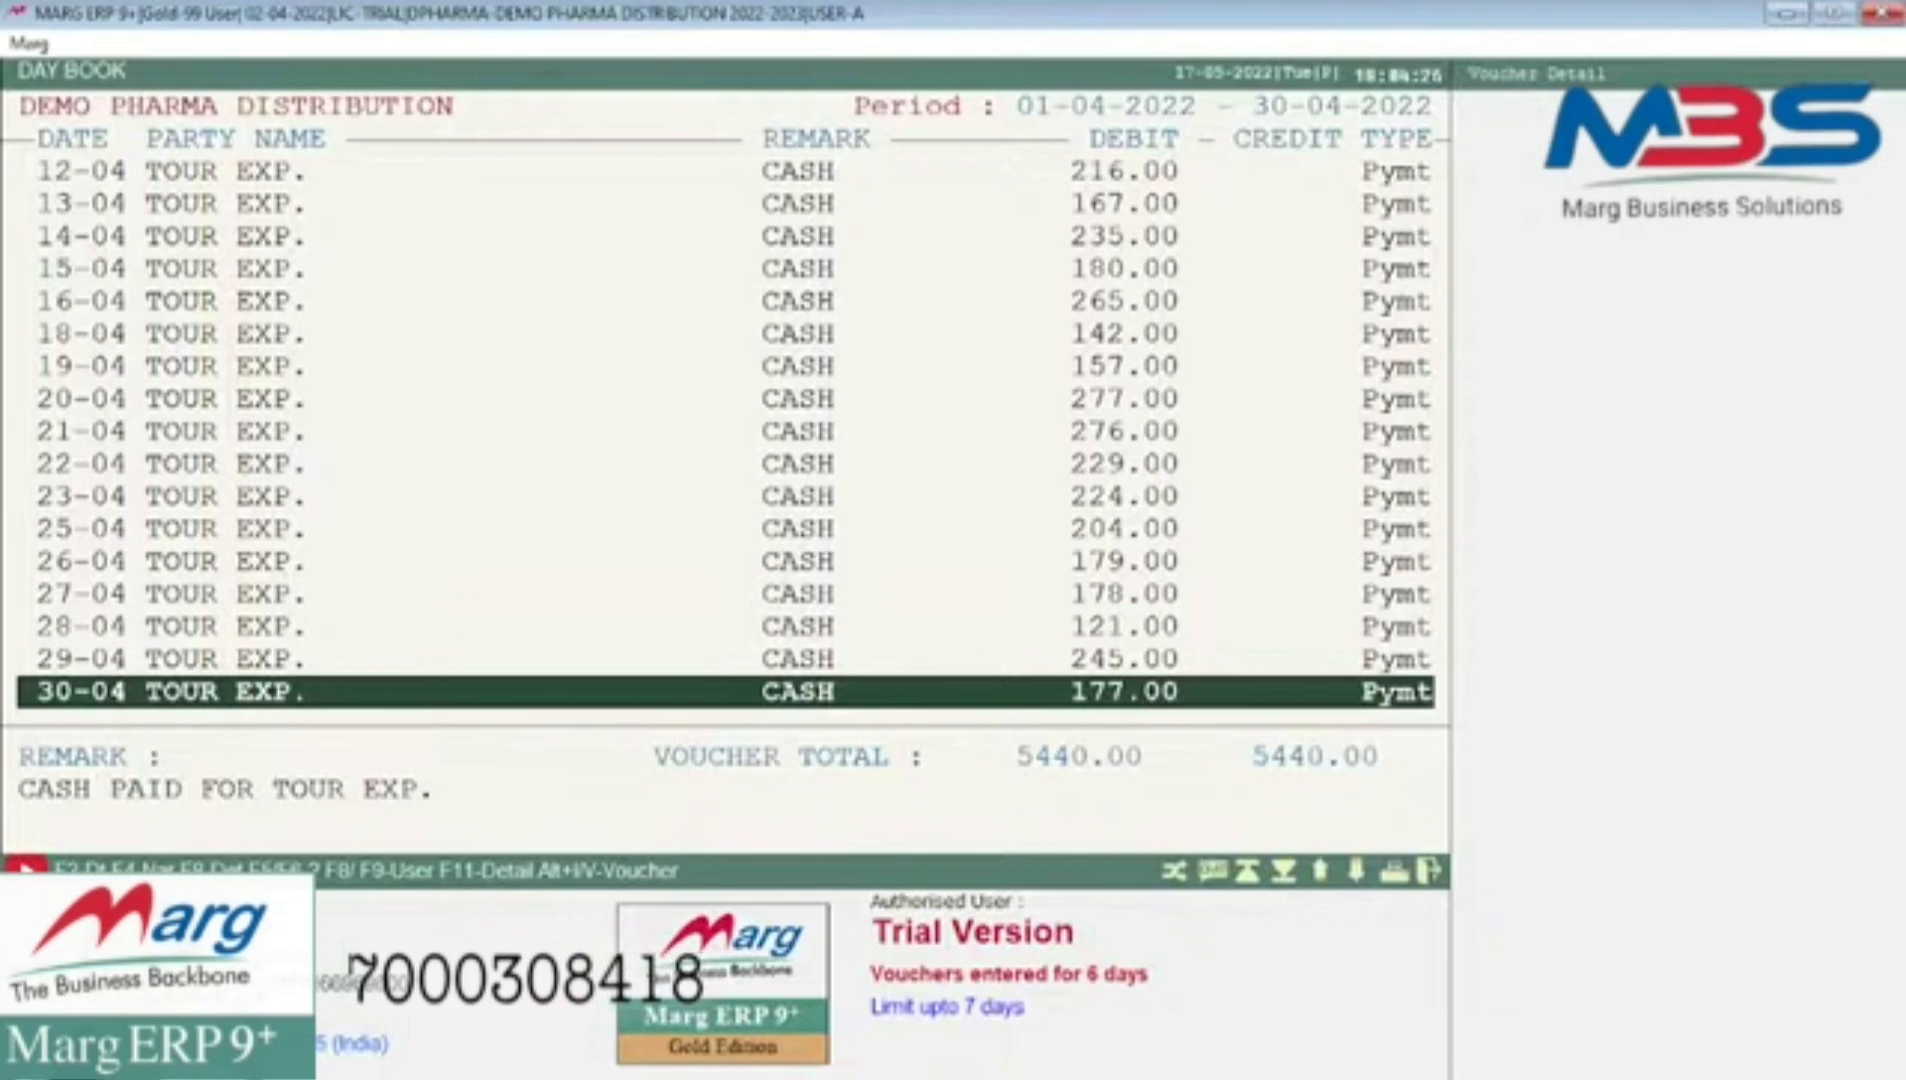
- Check the 29-04 and 28-04 TOUR EXP. payments and leave the Day Book
{"action": "key", "text": "Up"}
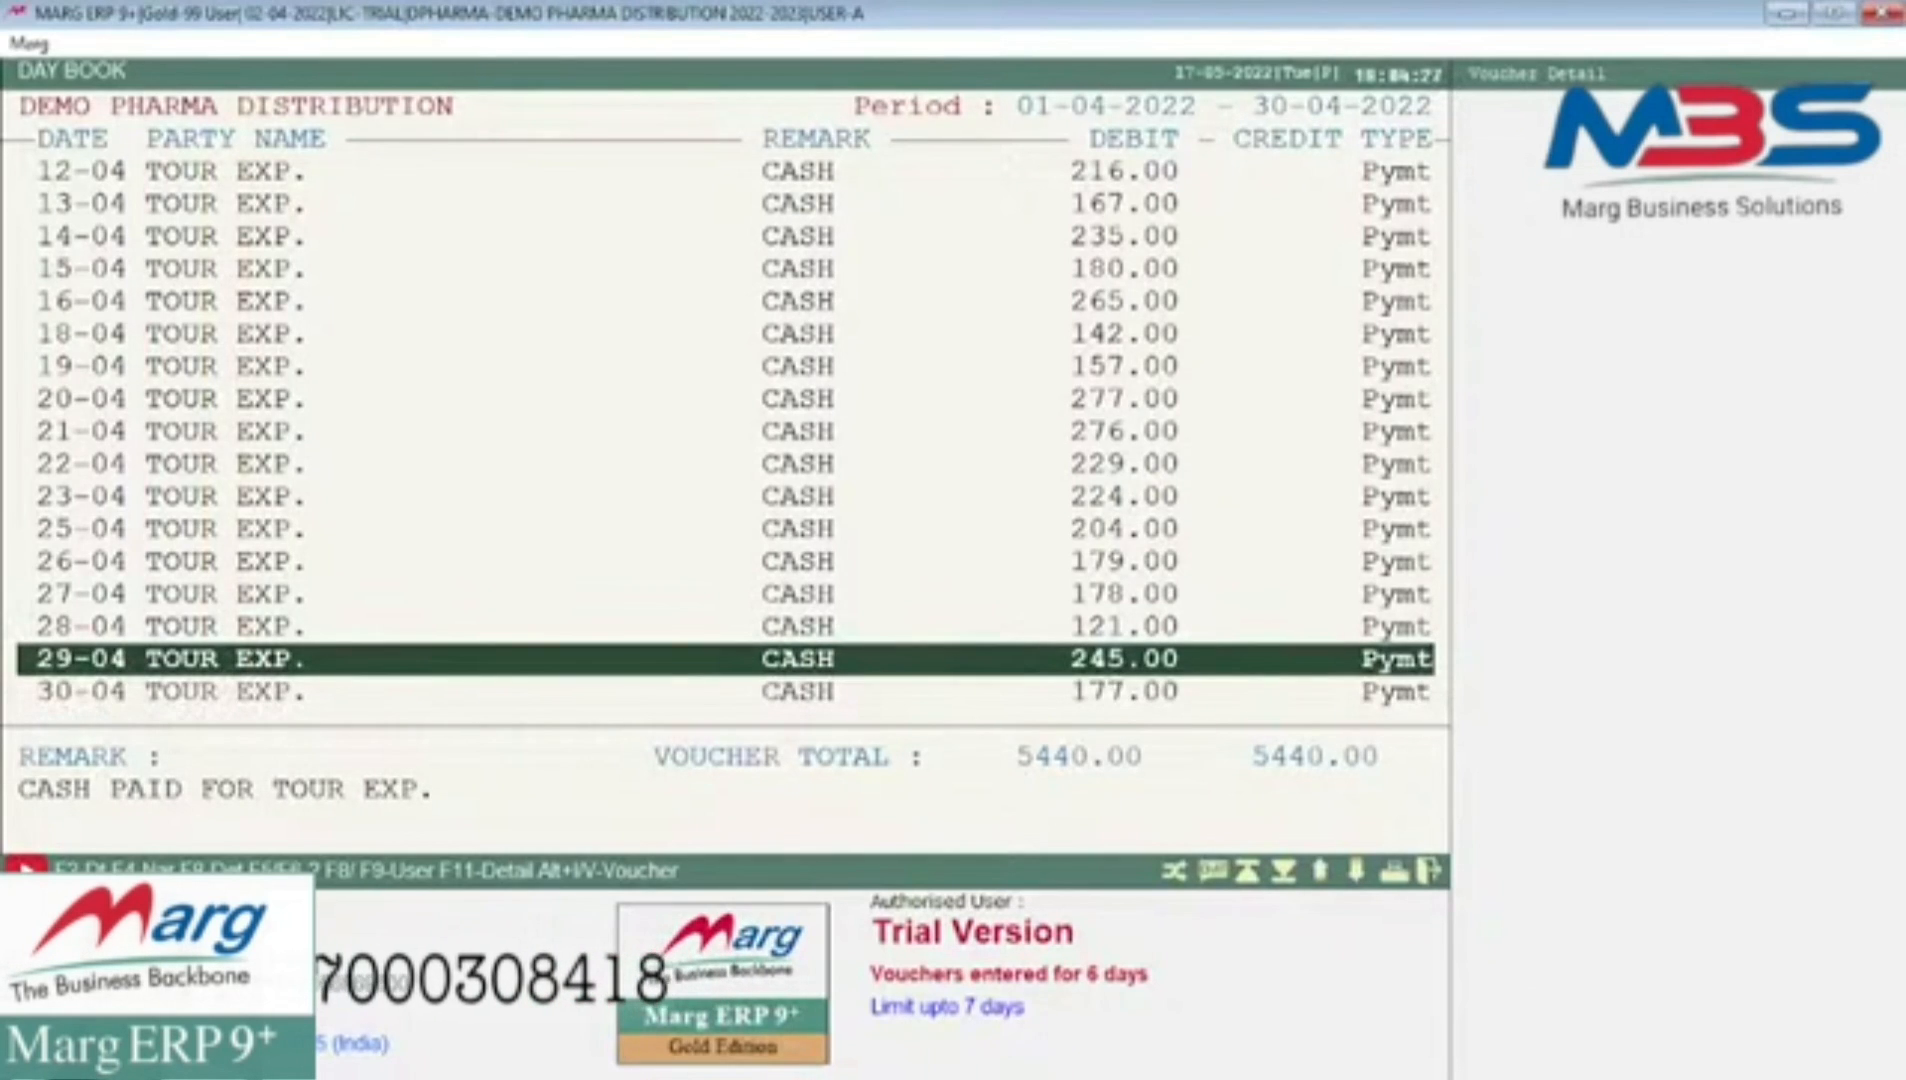
{"action": "key", "text": "Return"}
{"action": "key", "text": "Escape"}
{"action": "key", "text": "Up"}
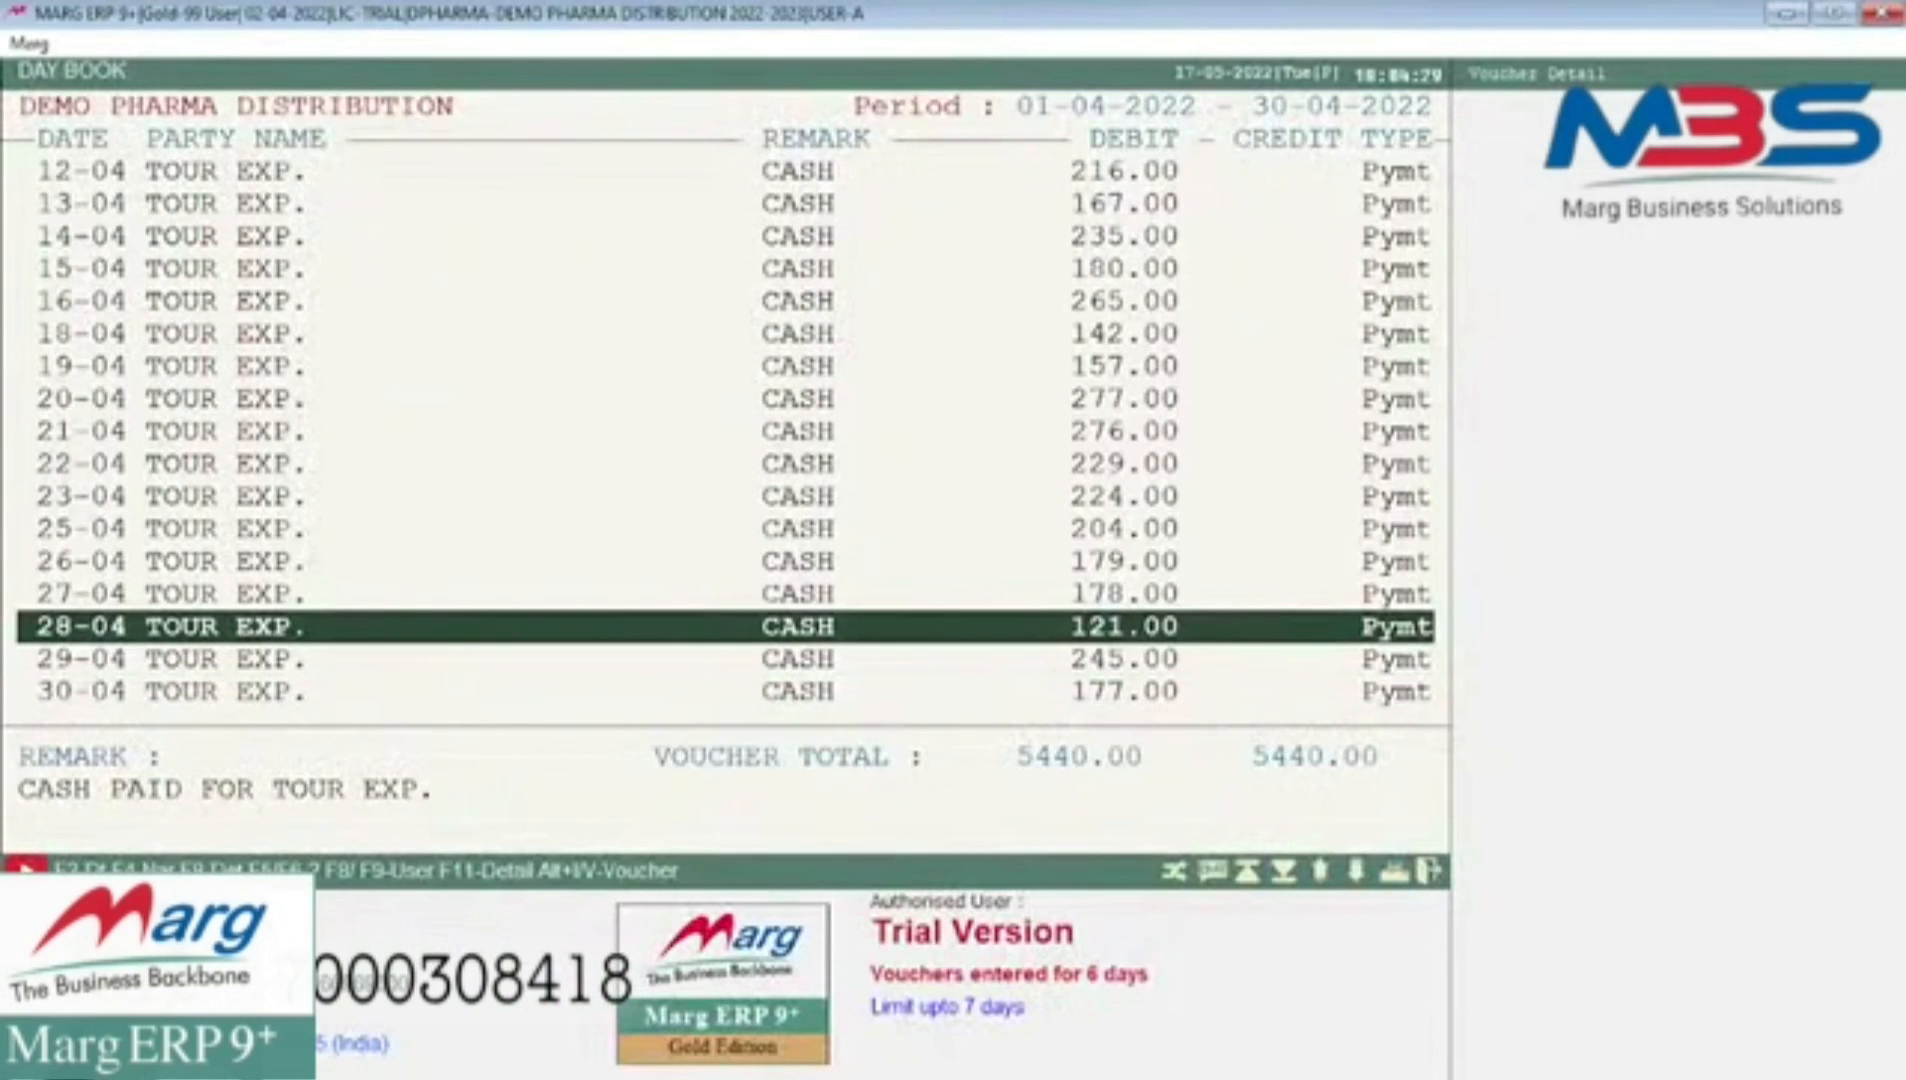
{"action": "key", "text": "Return"}
{"action": "key", "text": "Escape"}
{"action": "key", "text": "Escape"}
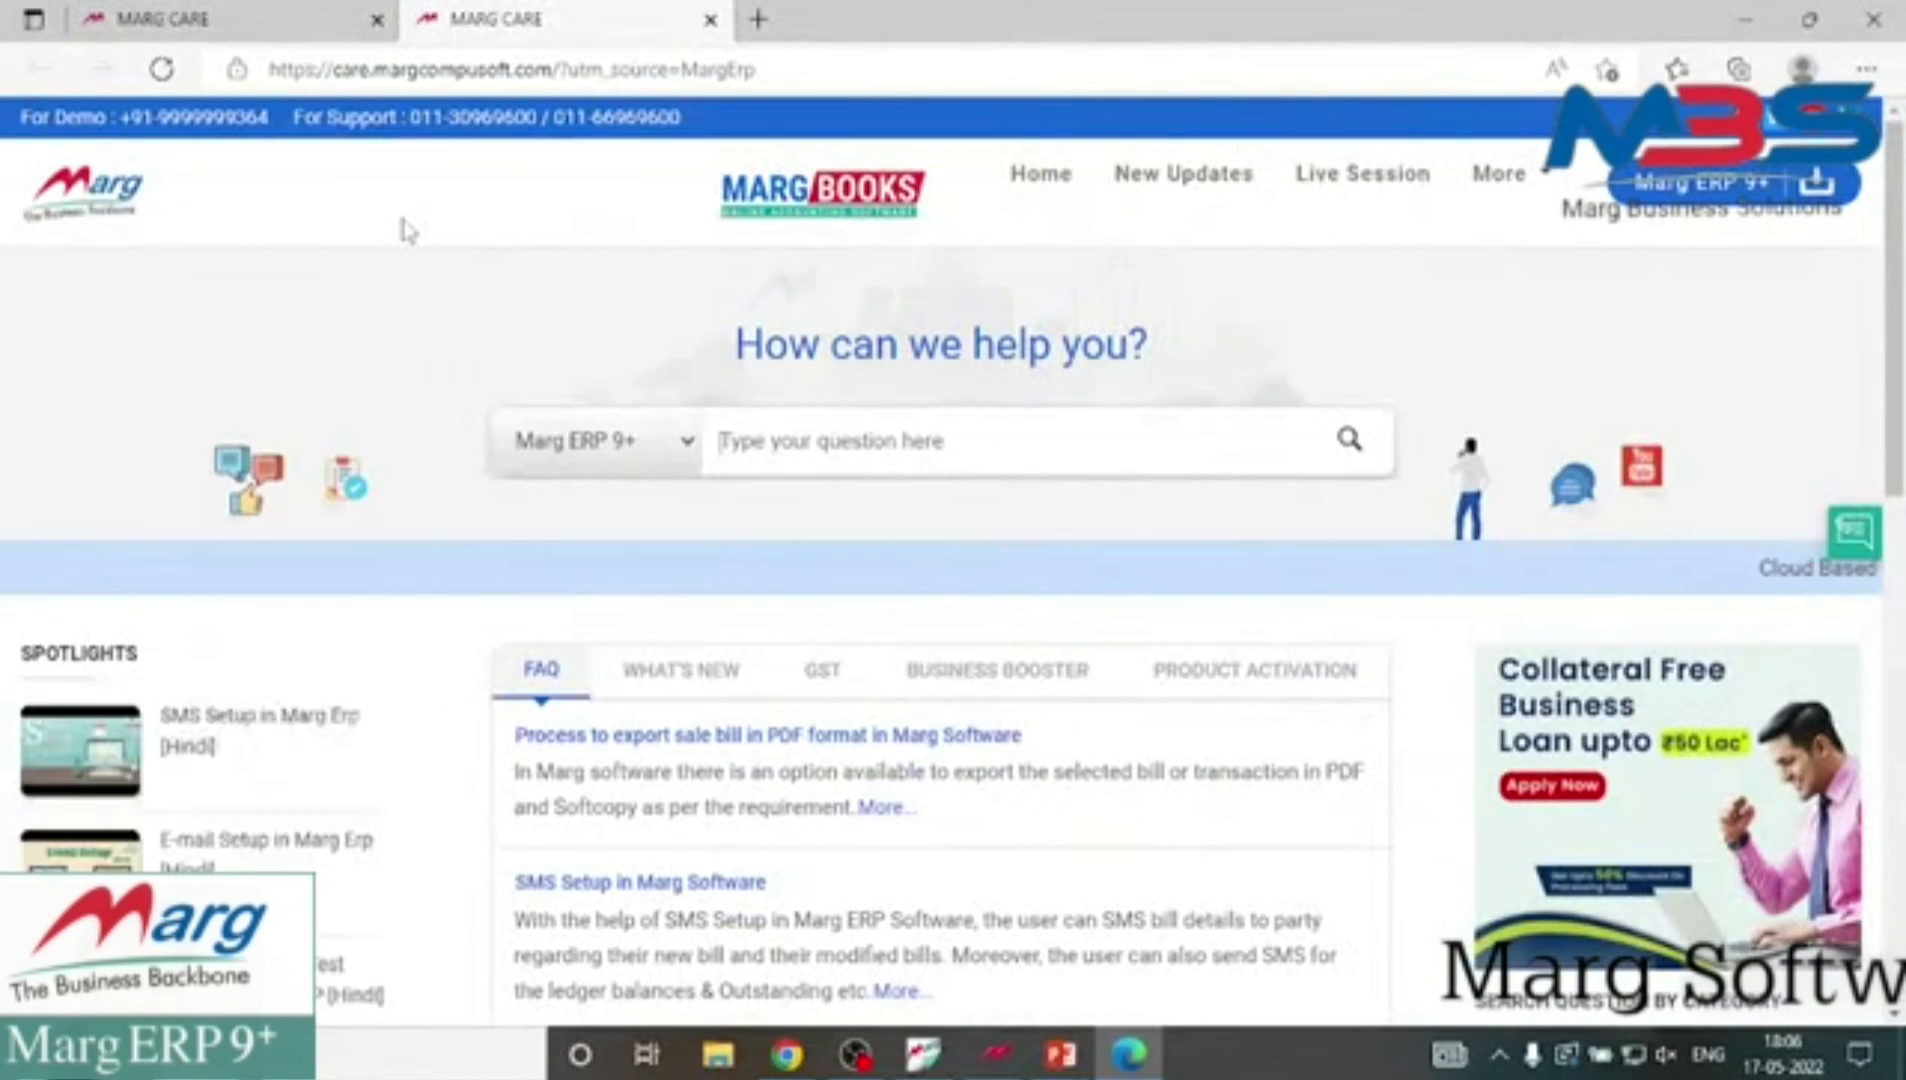
- Search the Marg Care help site for ENTRY BOOK, and replace the query with RECEIPT BOOK
{"action": "type", "text": "E"}
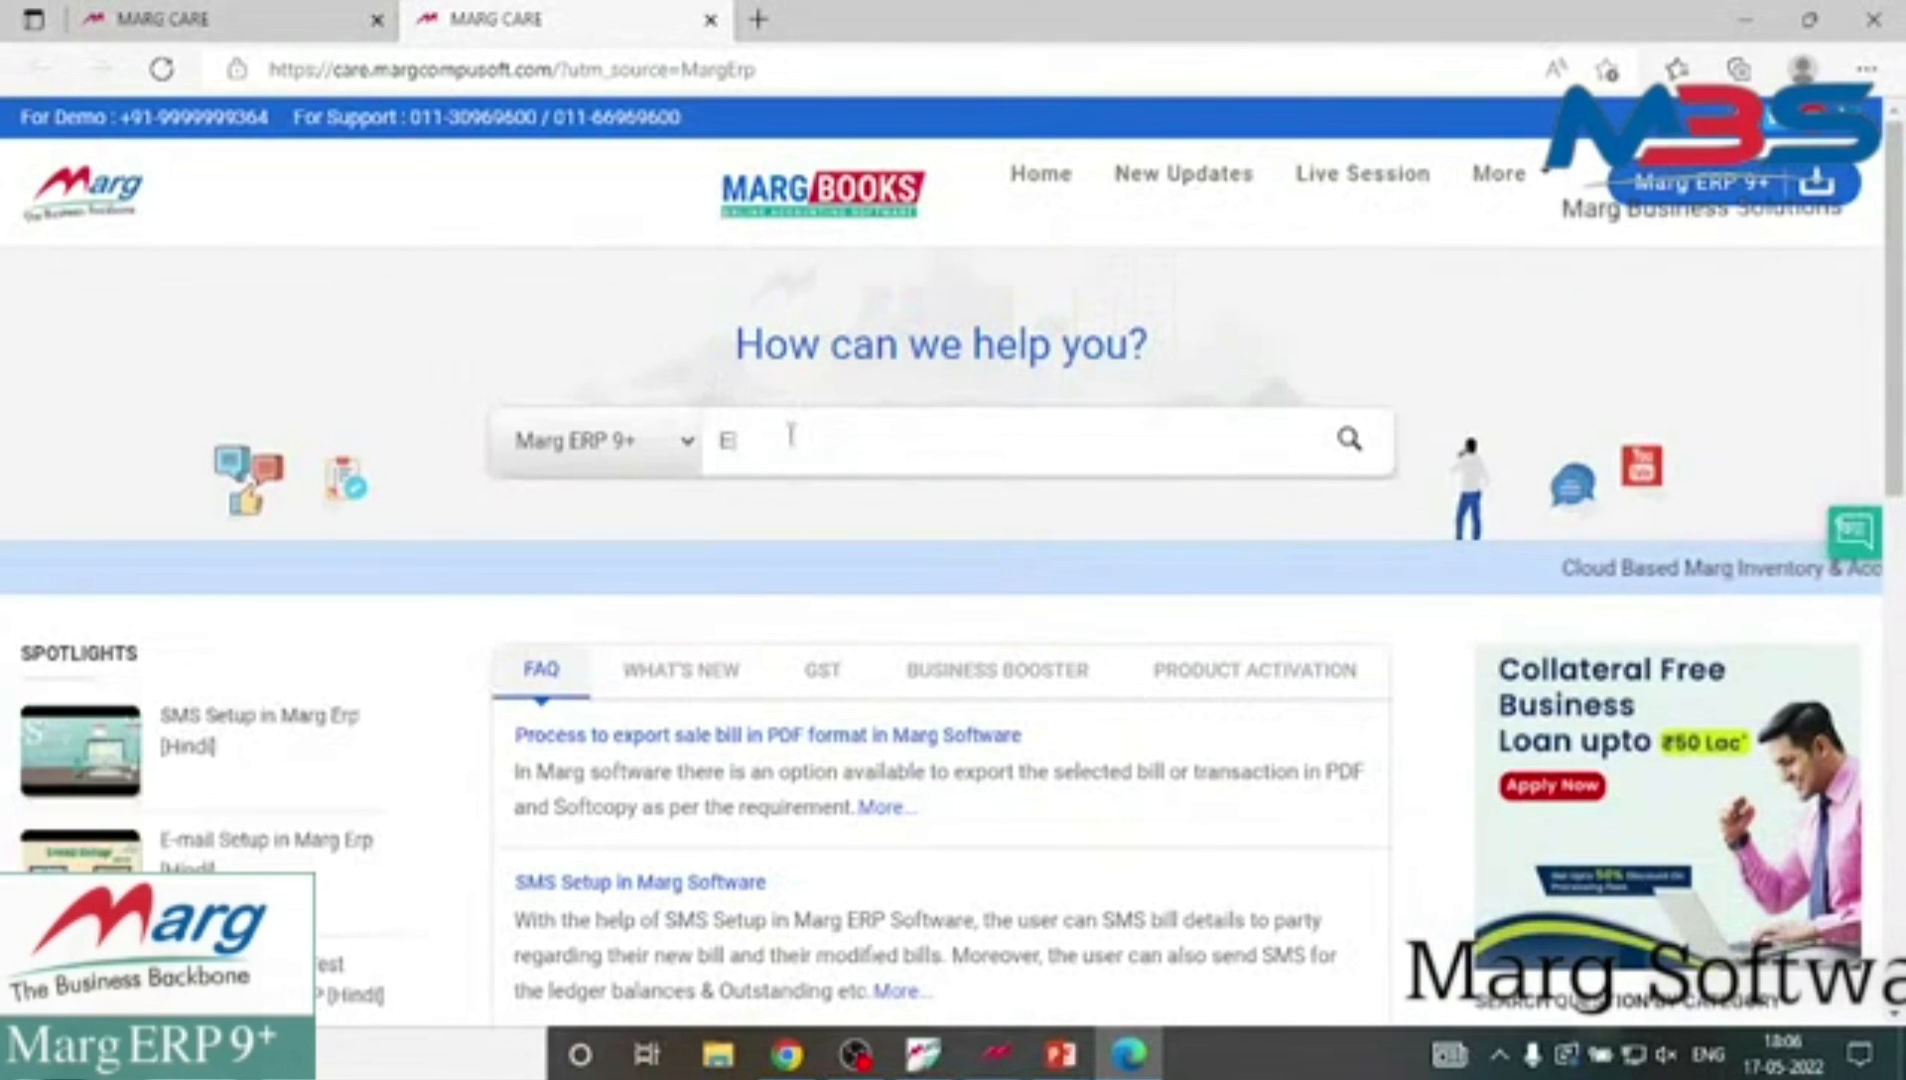
{"action": "type", "text": "NTRY BOOK"}
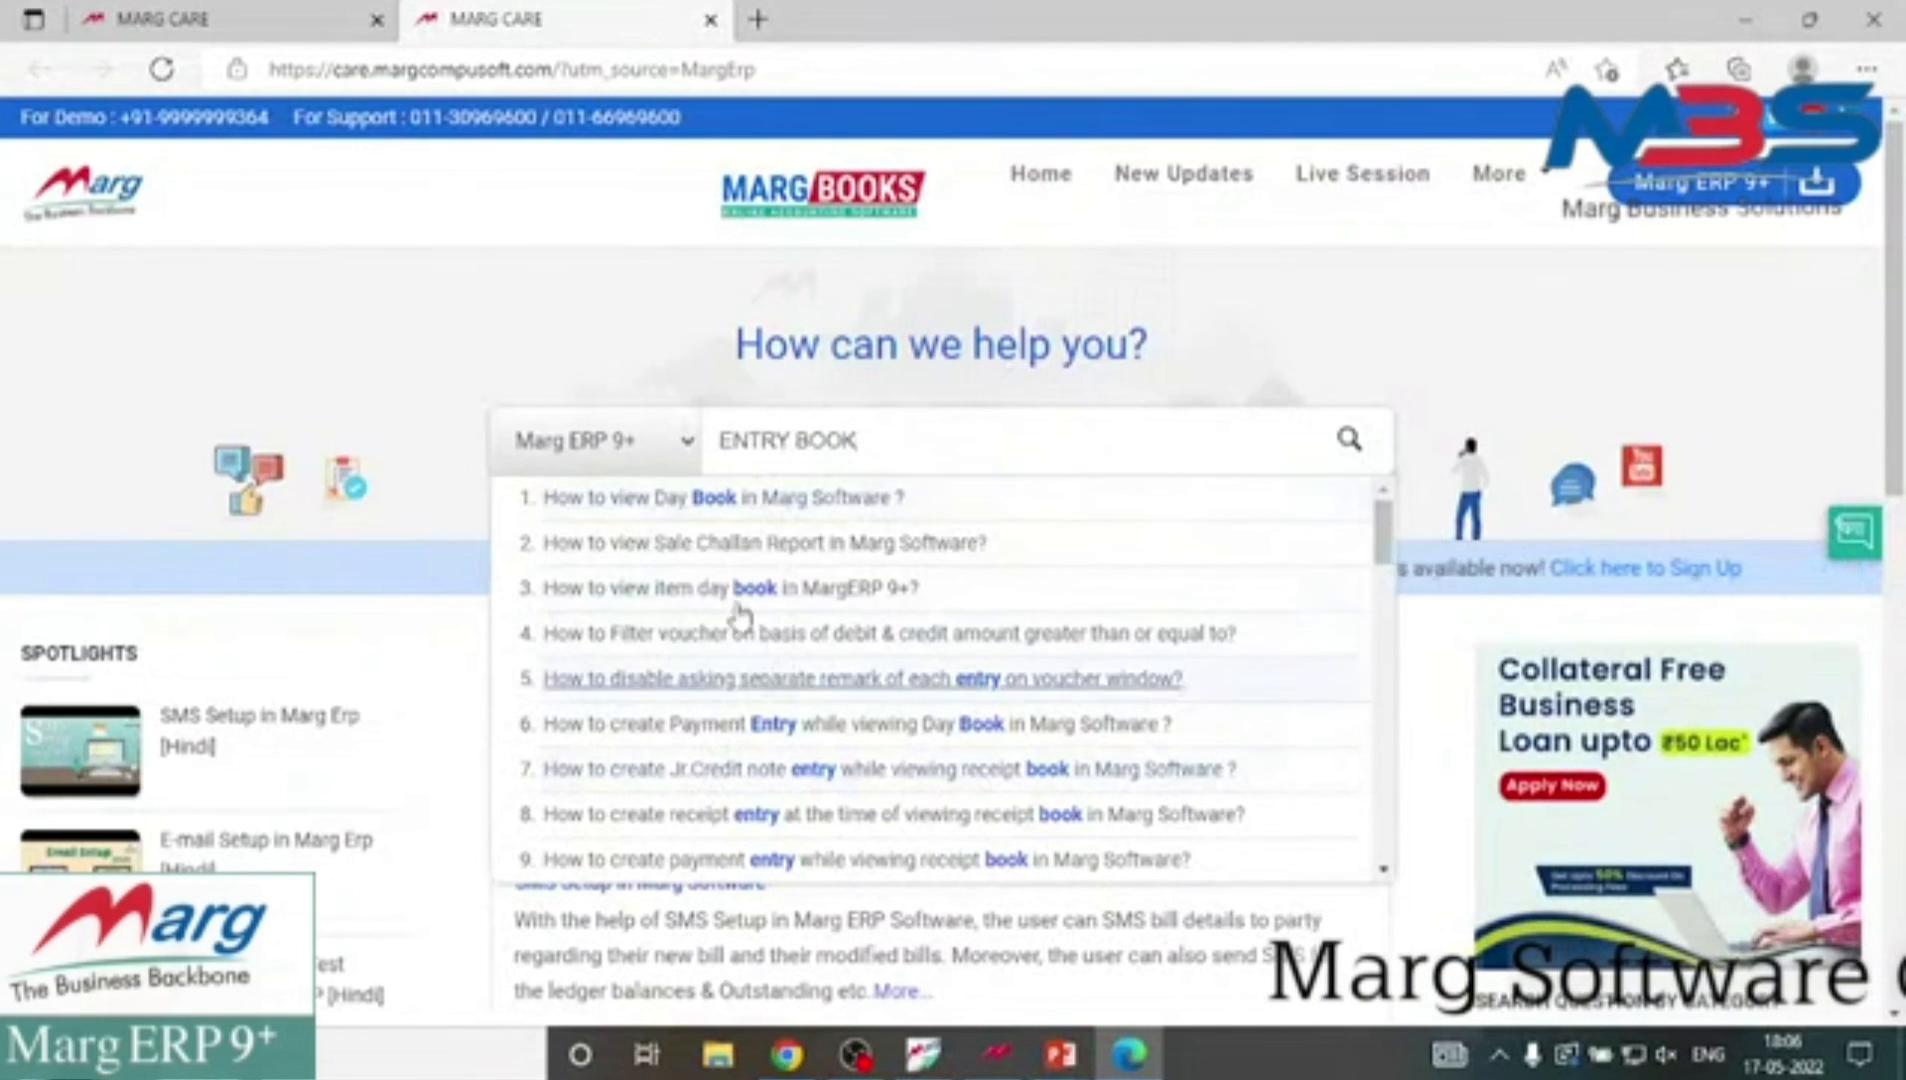
{"action": "triple_click", "coordinate": [893, 433]}
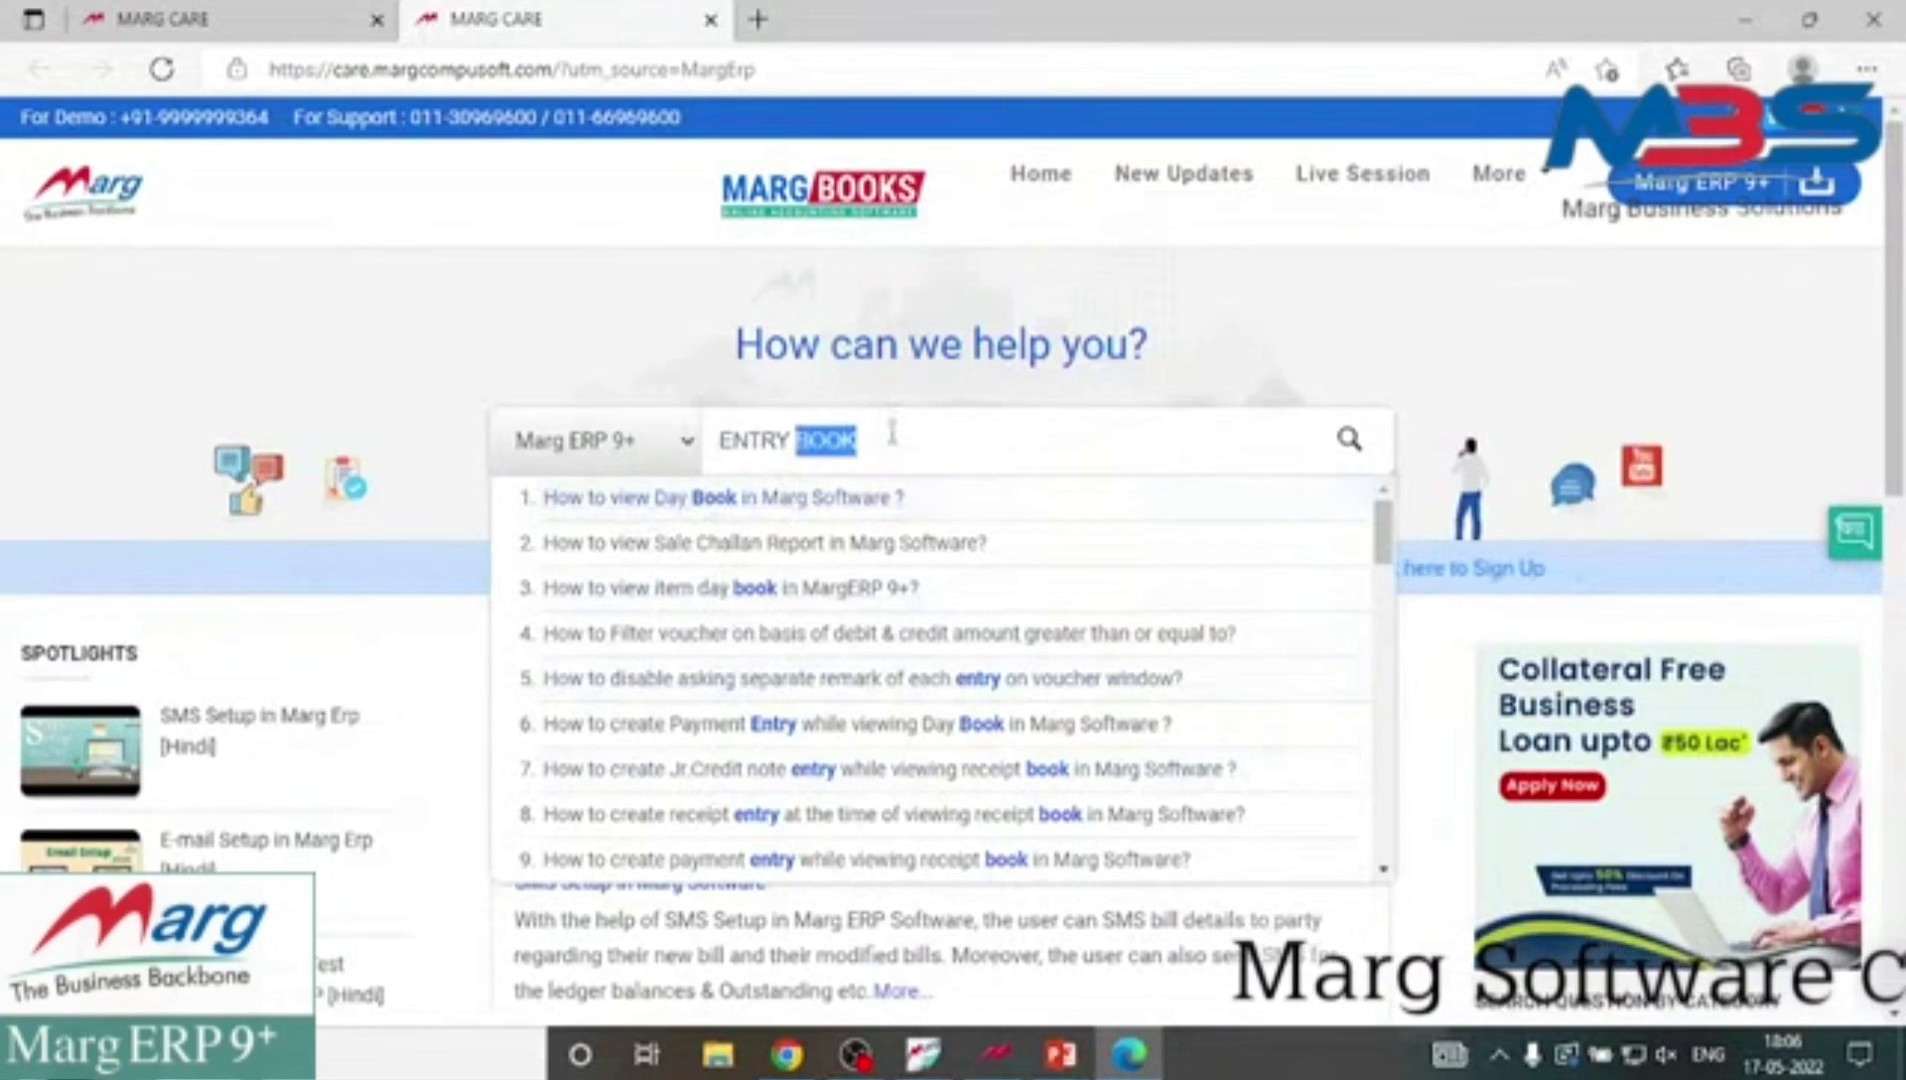
{"action": "type", "text": "RECEI"}
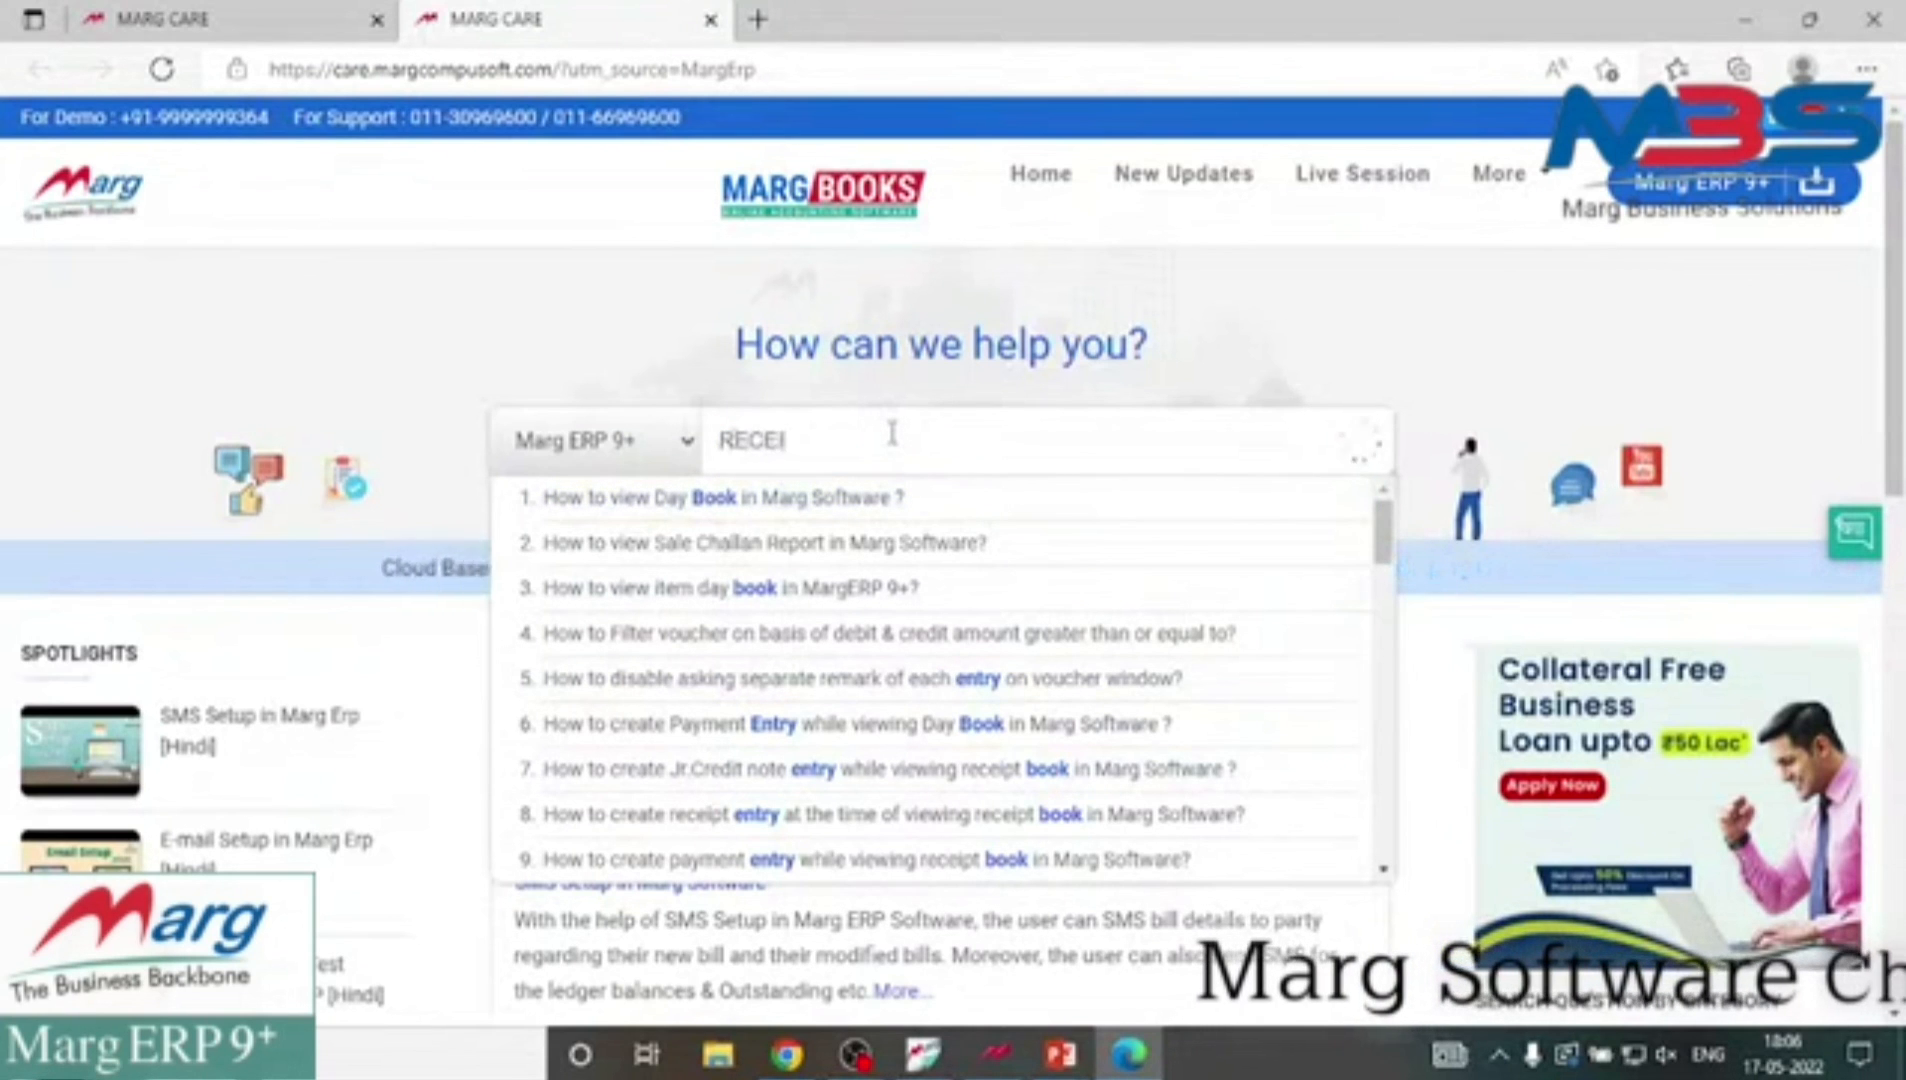
{"action": "type", "text": "PT BOOK"}
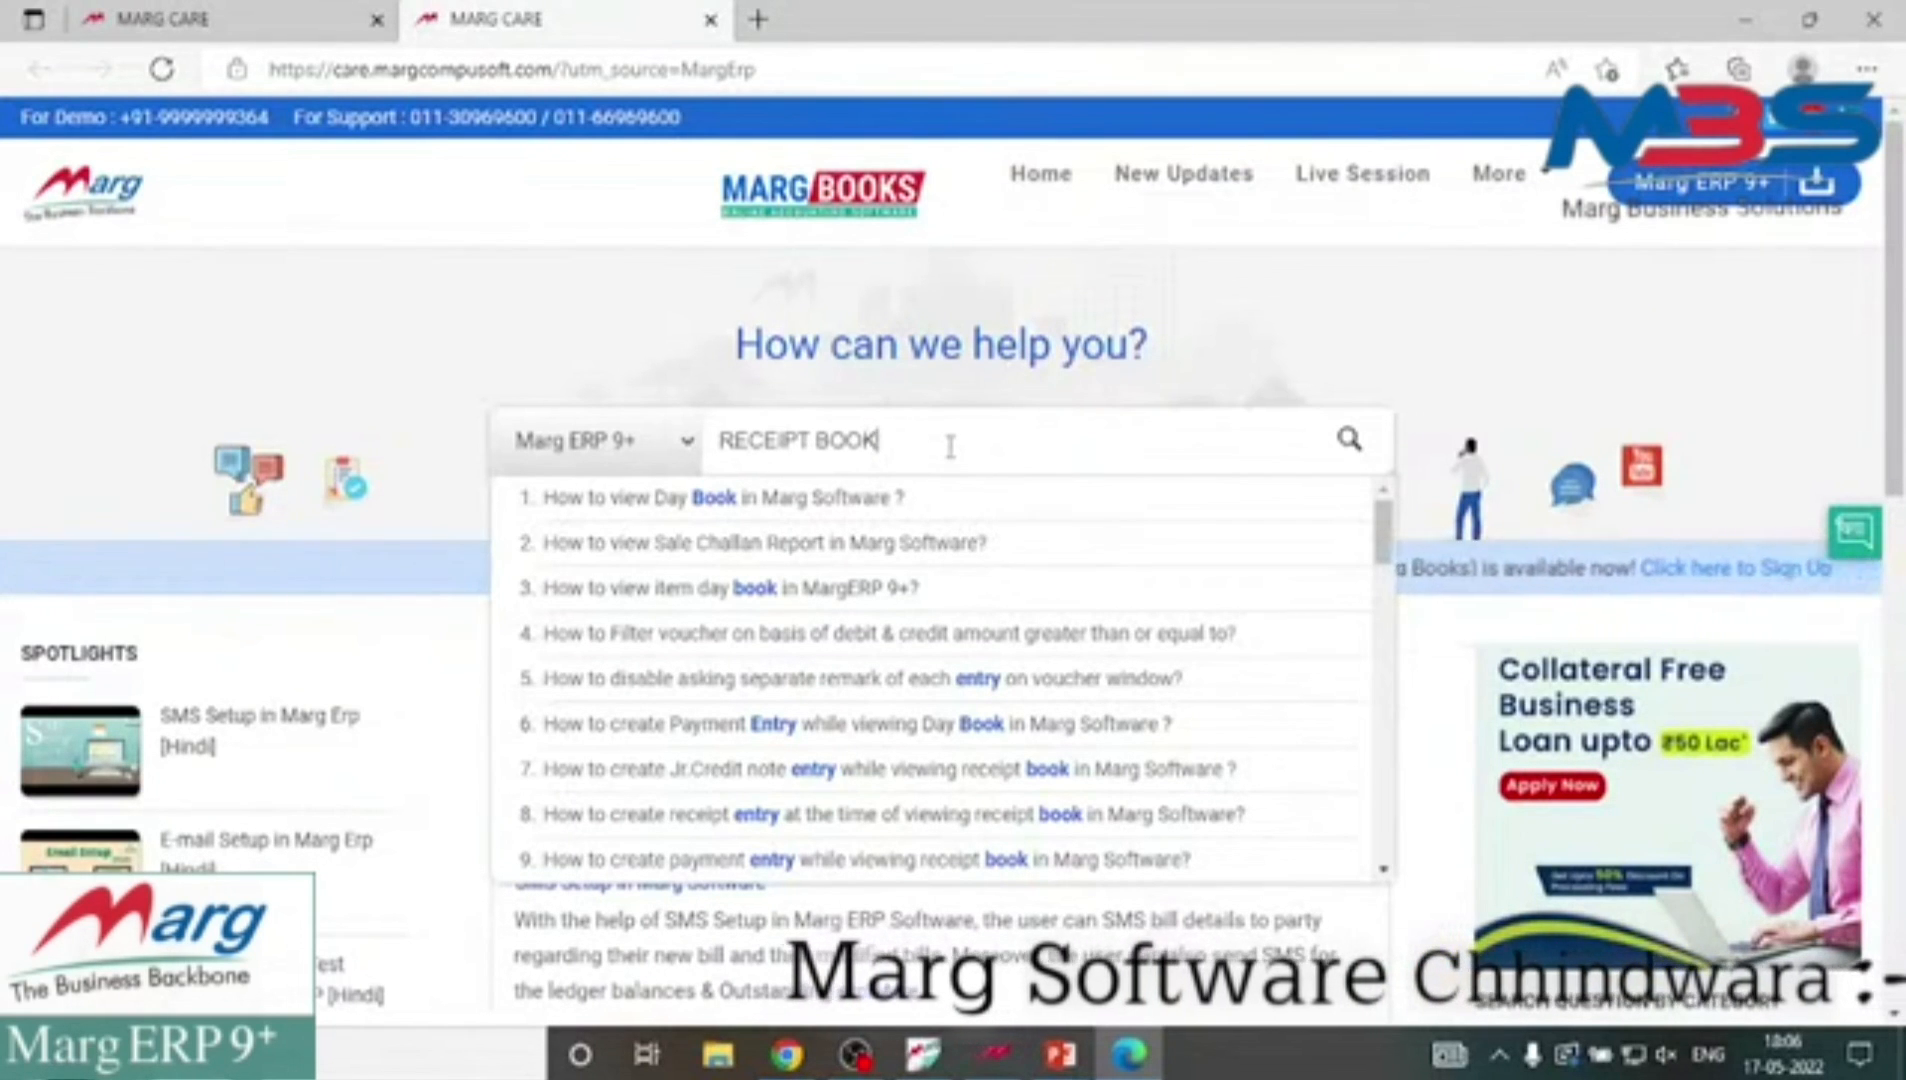
- Switch to the PowerPoint slide show and show its closing Thank You slide
{"action": "key", "text": "alt+Tab"}
{"action": "key", "text": "alt+Tab"}
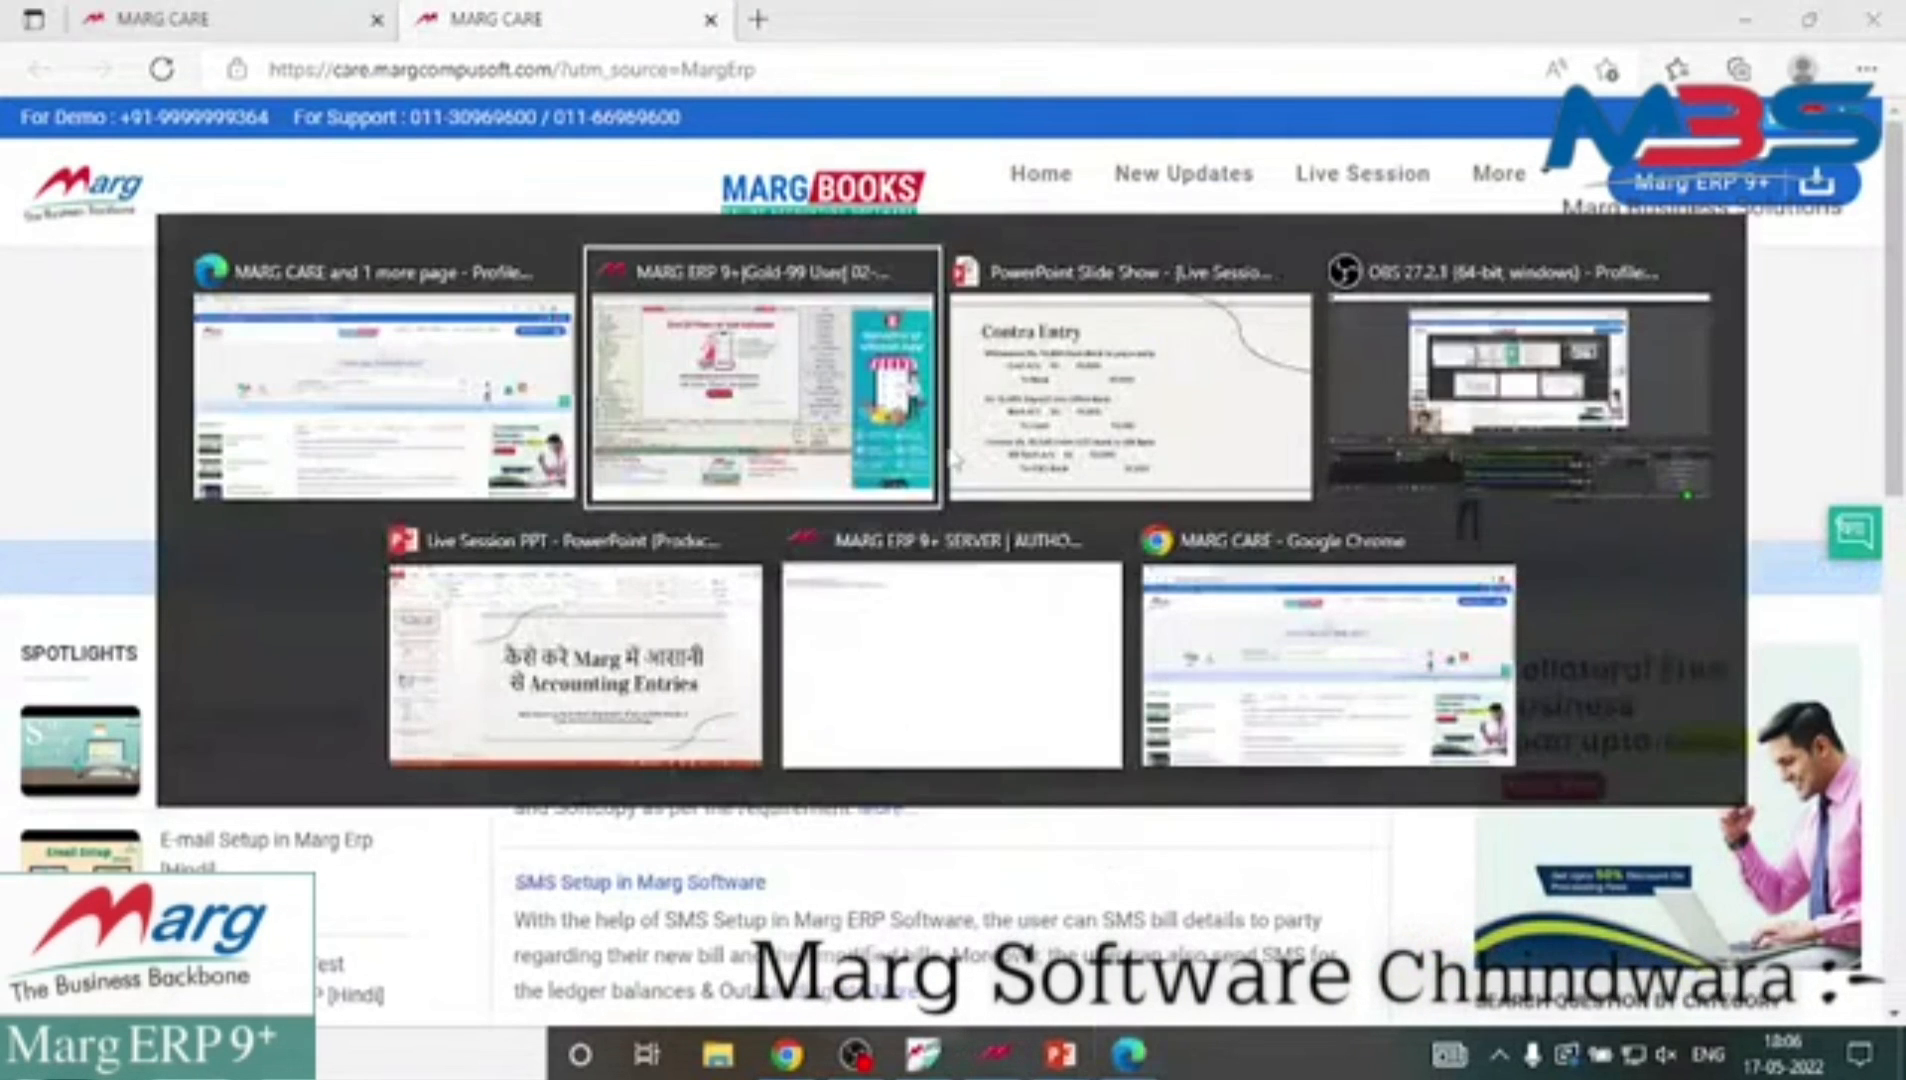
{"action": "key", "text": "Right"}
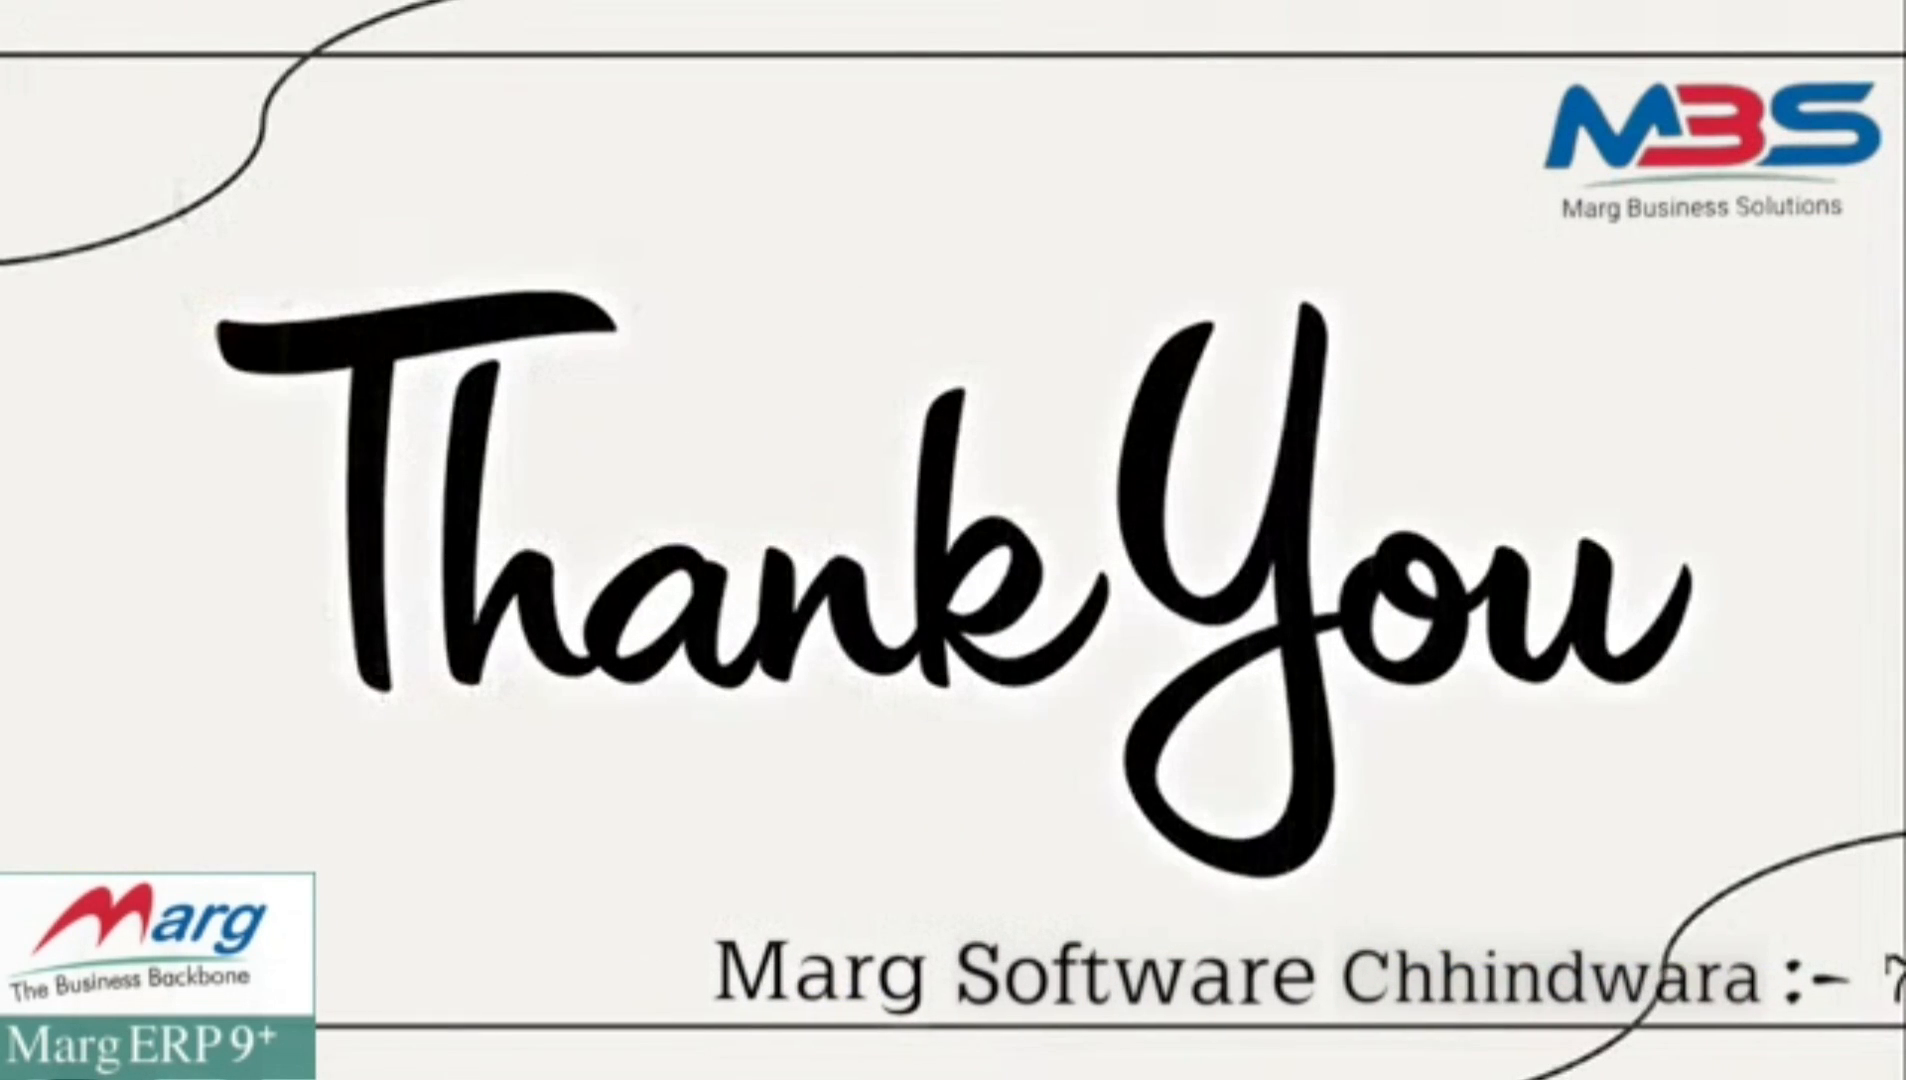